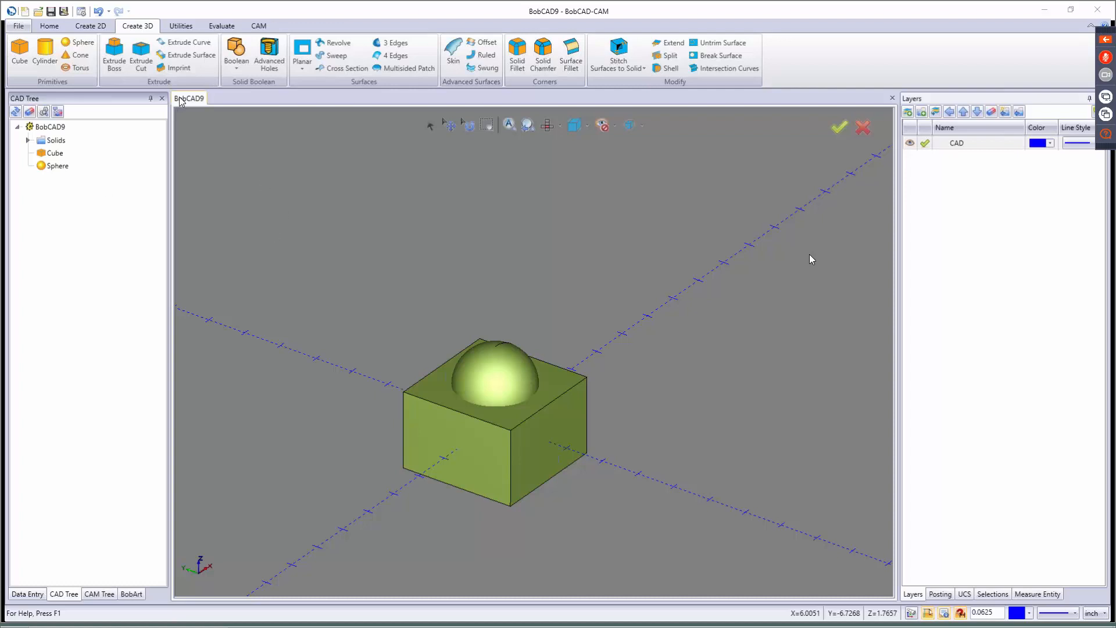
Step: Start a new Milling machining job on the BC_3x_Mill machine with the System Default parameter template
left_click(263, 29)
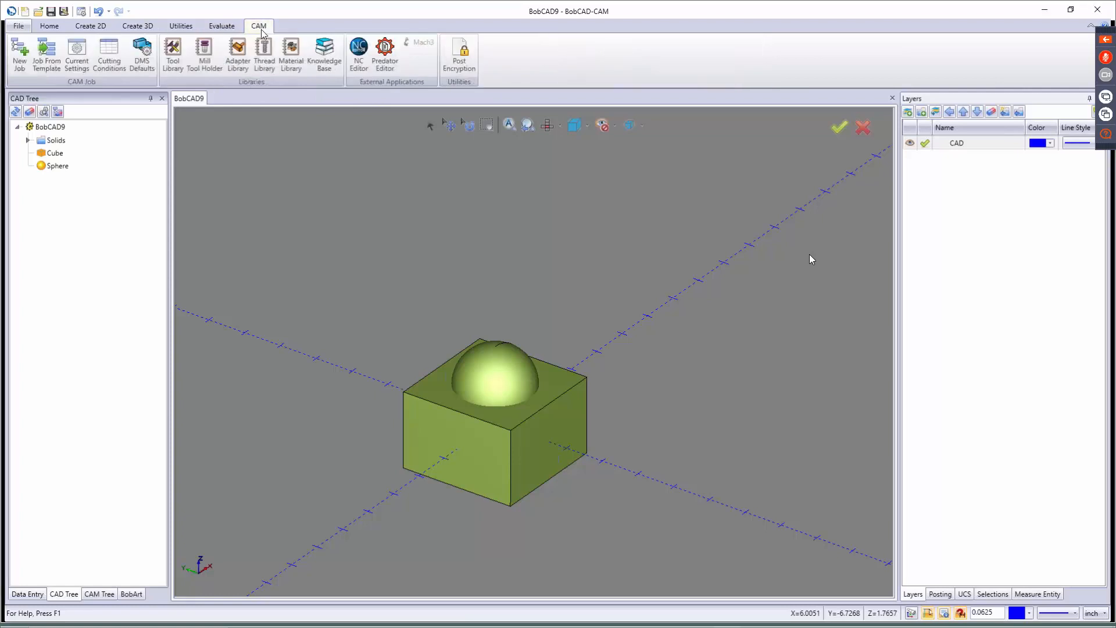
left_click(19, 60)
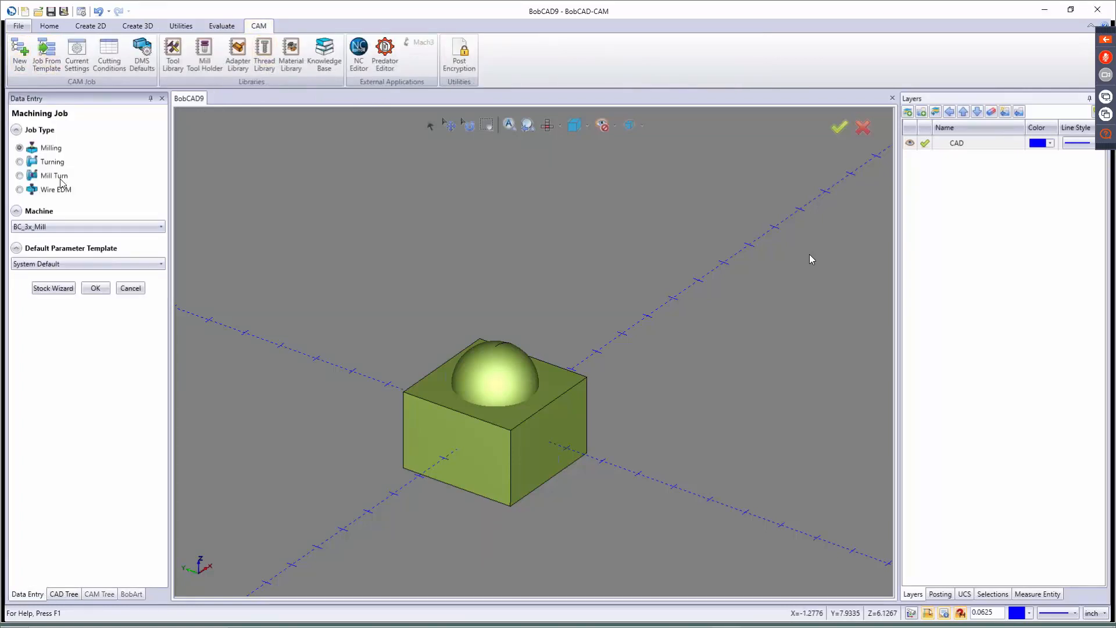
left_click(52, 224)
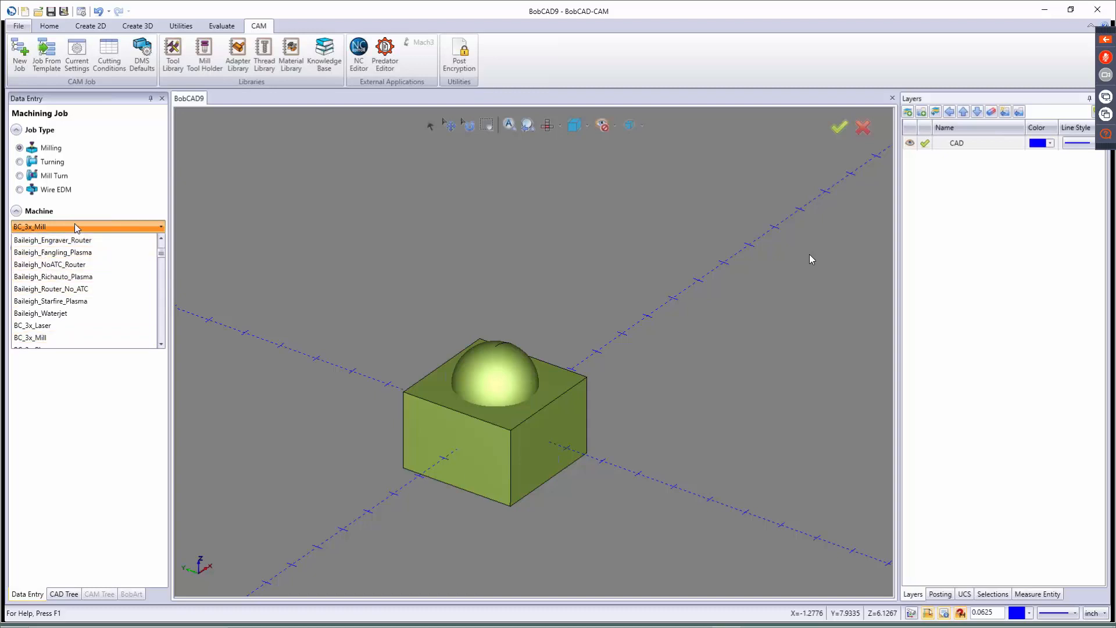
left_click(75, 224)
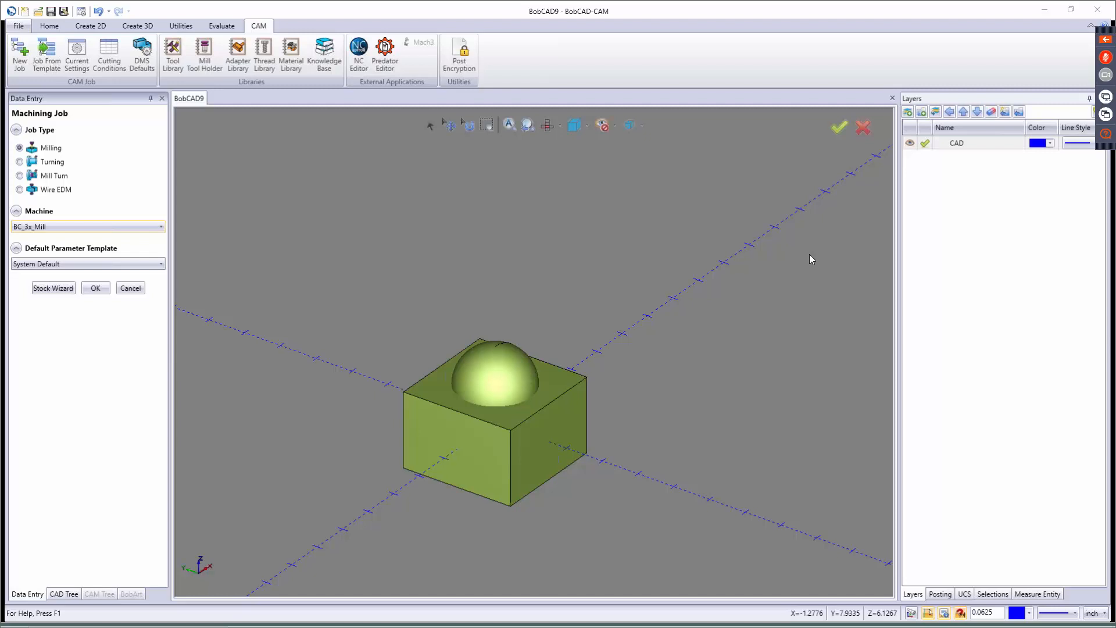
key("alt+Tab")
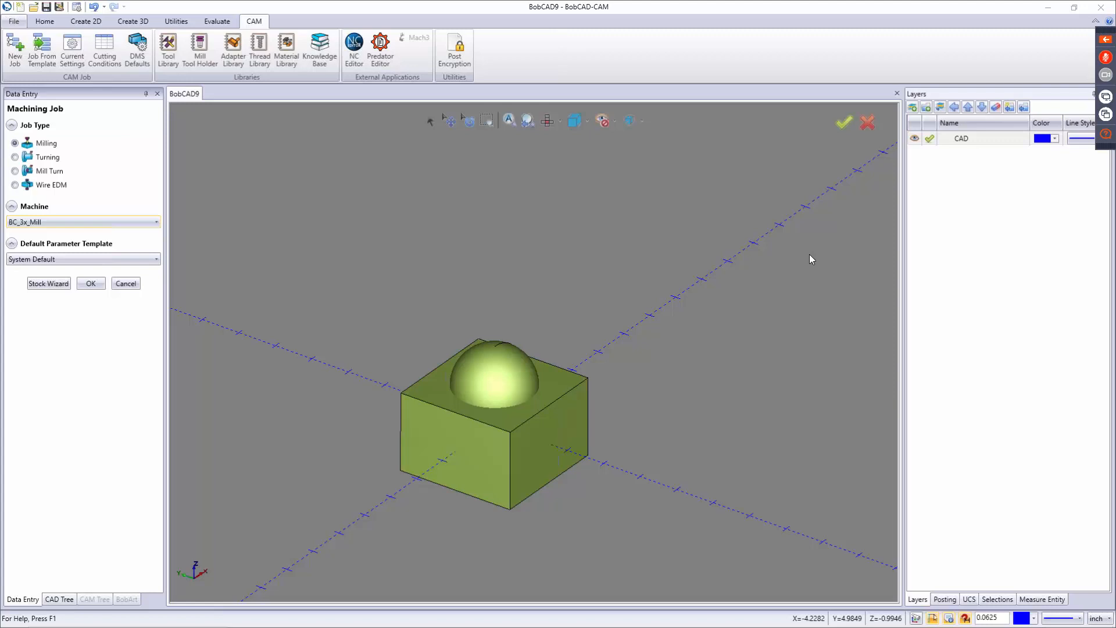
left_click(51, 223)
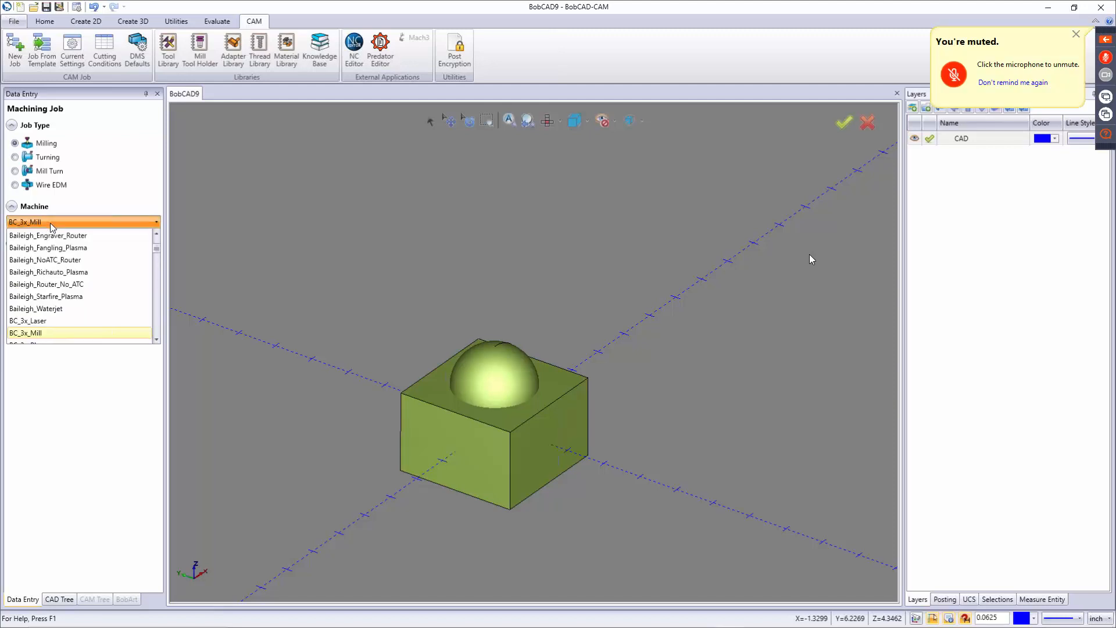
left_click(44, 391)
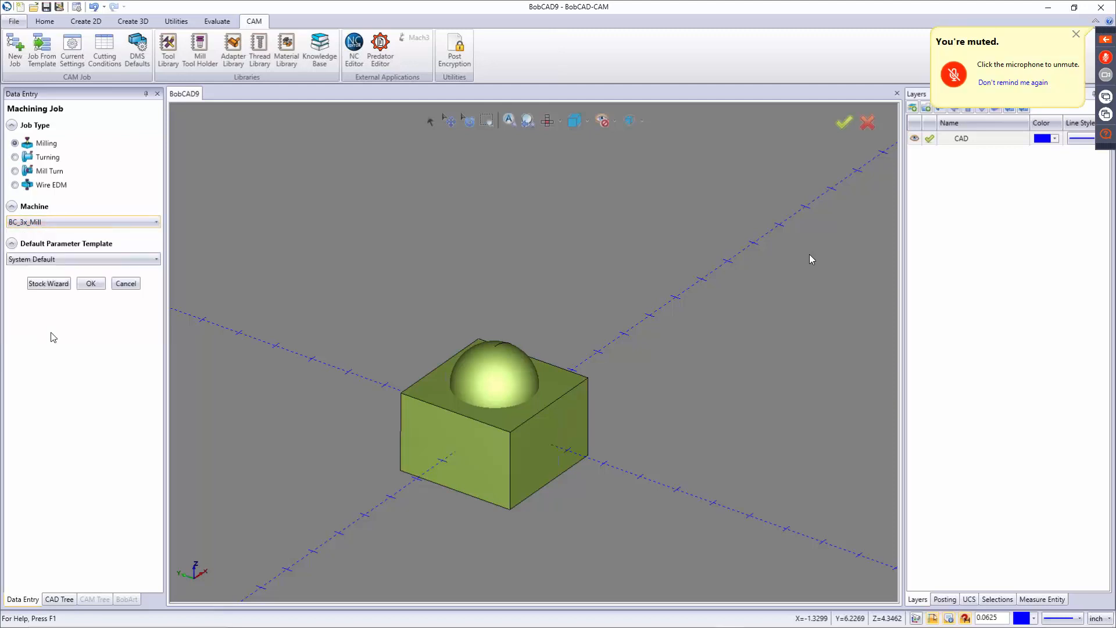
Step: Define block stock around the graphics-area geometry with zero offsets, and continue to the machine setup
left_click(48, 285)
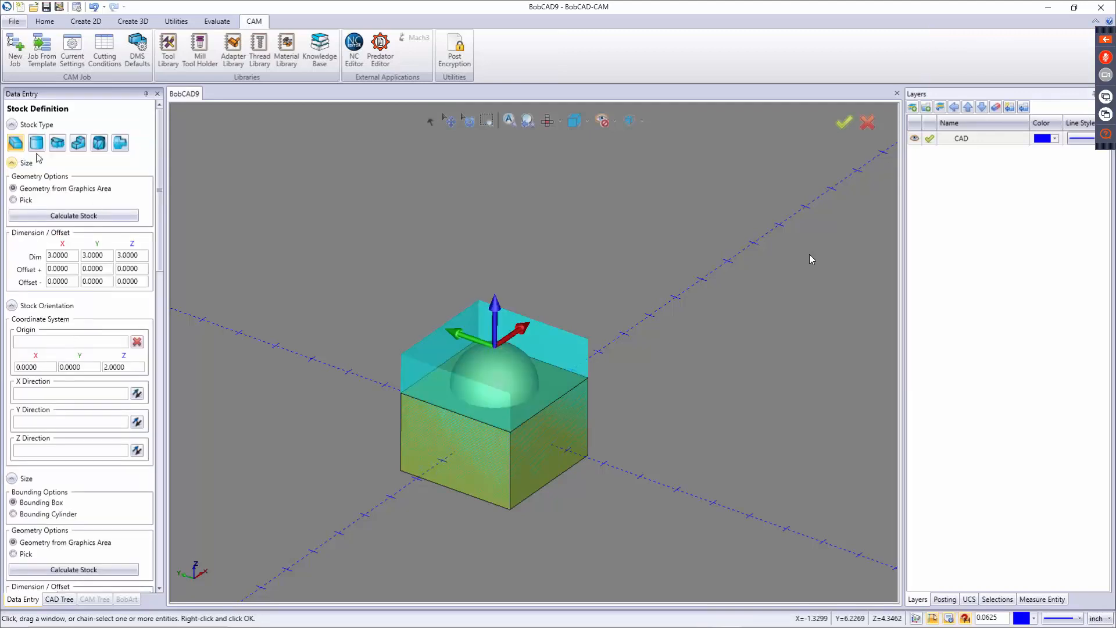
middle_click_drag(502, 372, 501, 421)
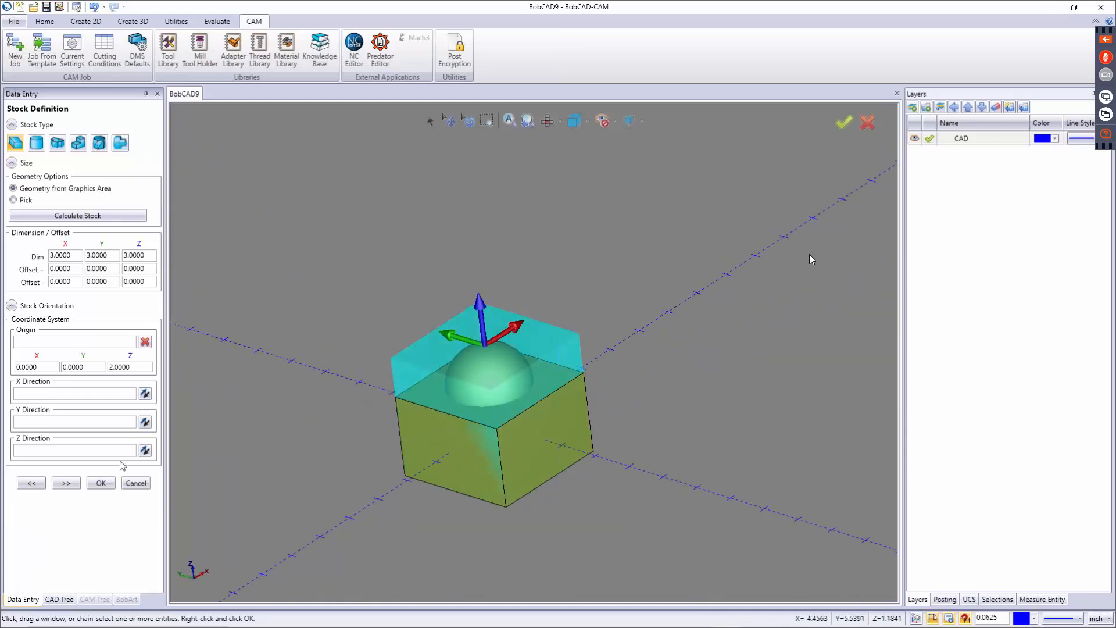
left_click(67, 489)
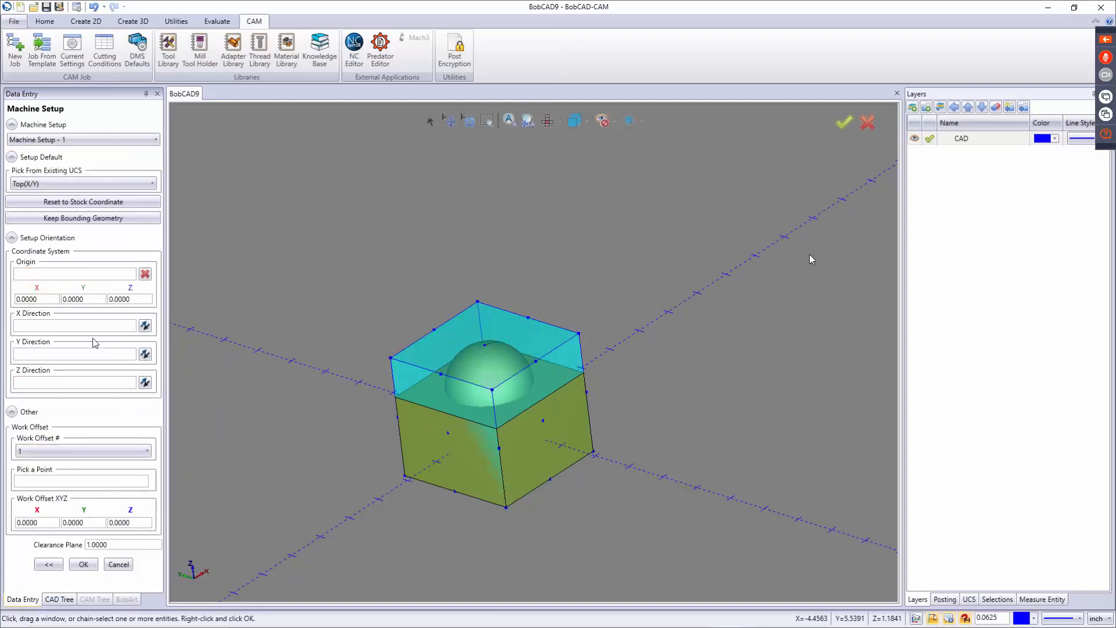
Step: Place the origin of Machine Setup - 1 at the centre of the stock's top face and finish creating the job
left_click(93, 277)
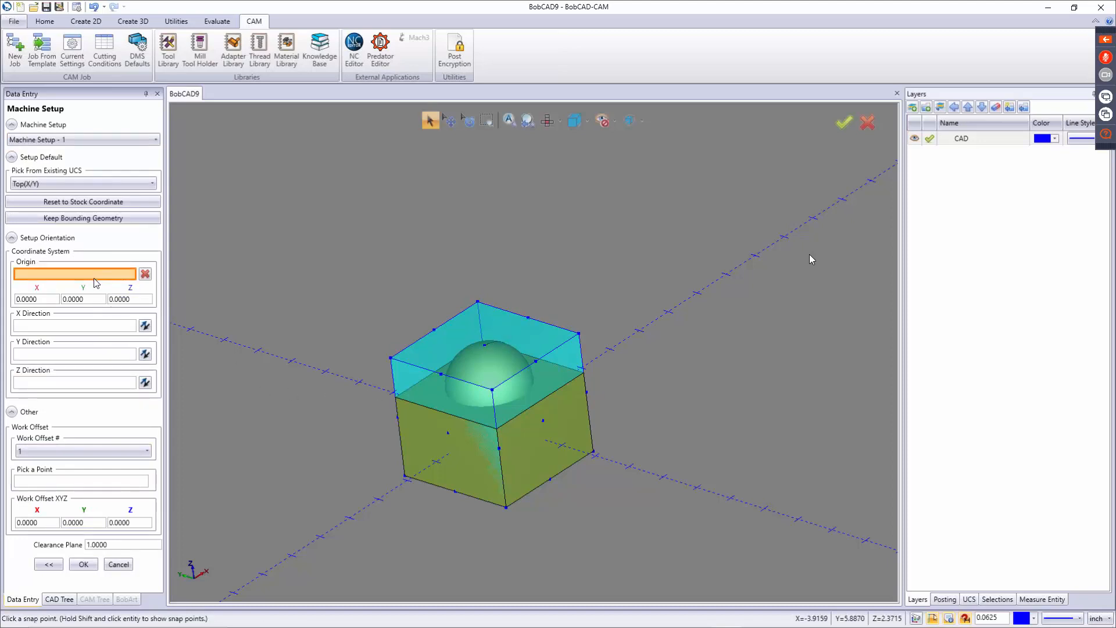
left_click(486, 346)
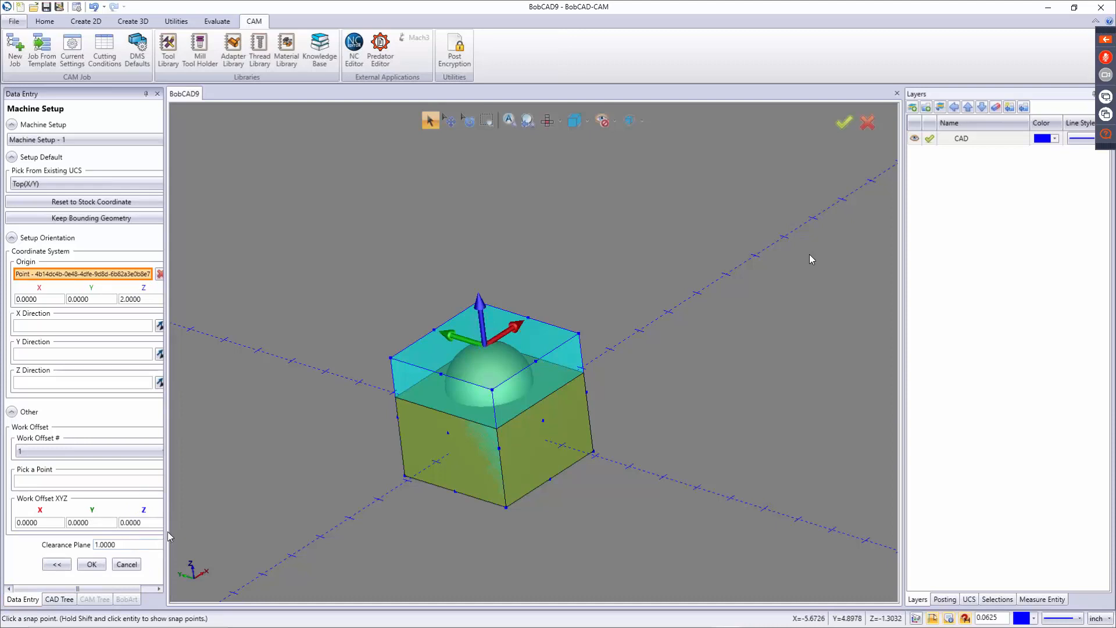
left_click_drag(243, 533, 246, 532)
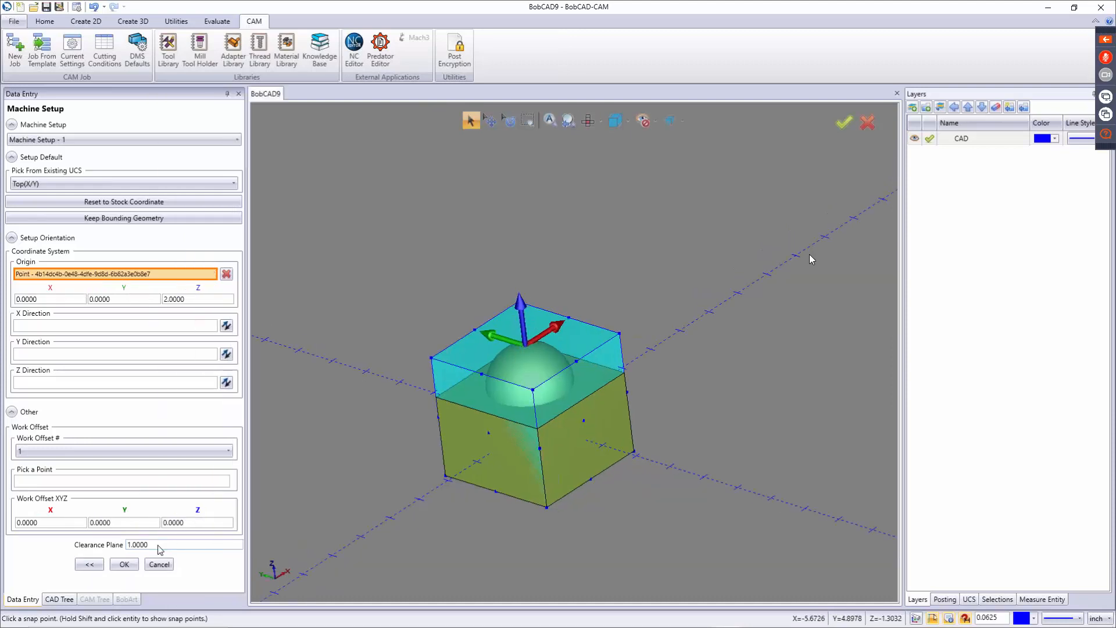
left_click(124, 564)
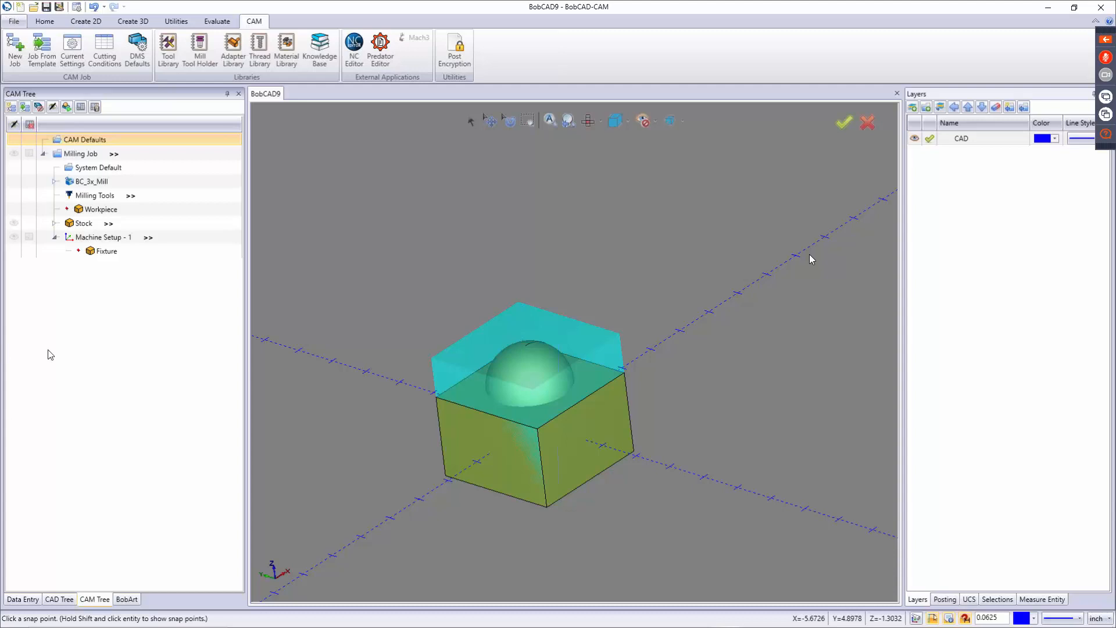
Step: Review the milling job's machining order and its toolpath statistics without changing anything
left_click(110, 238)
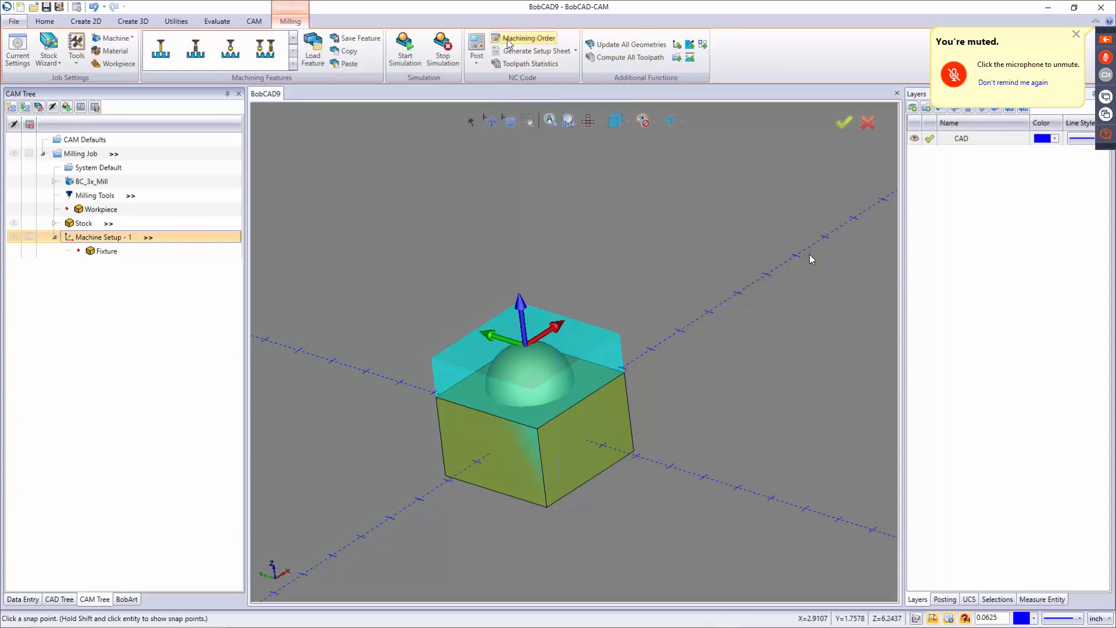
left_click(526, 38)
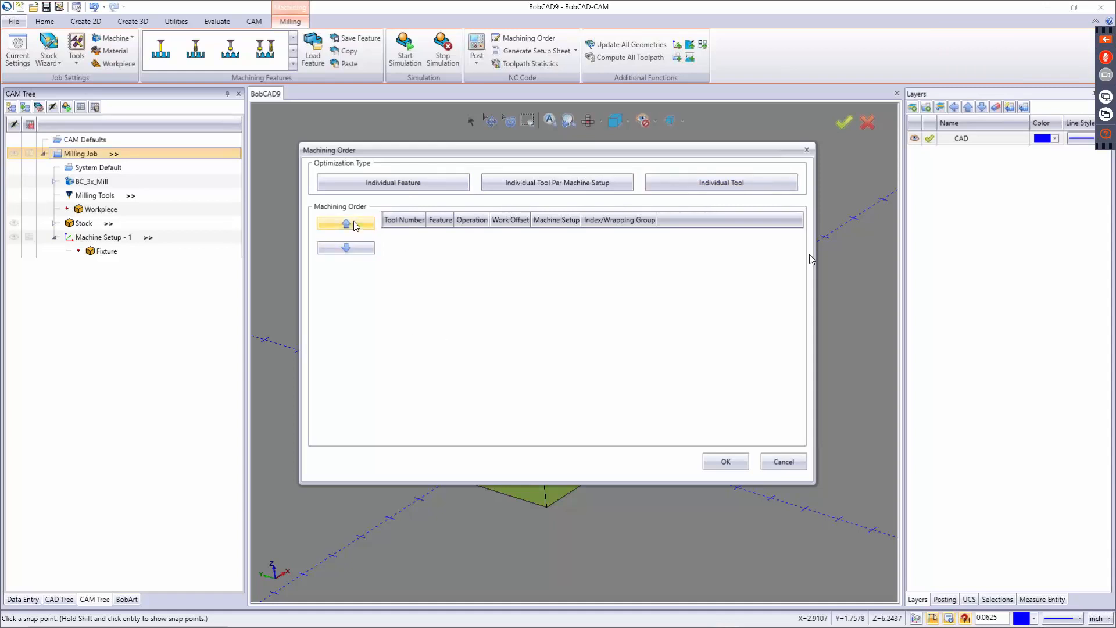
left_click(784, 463)
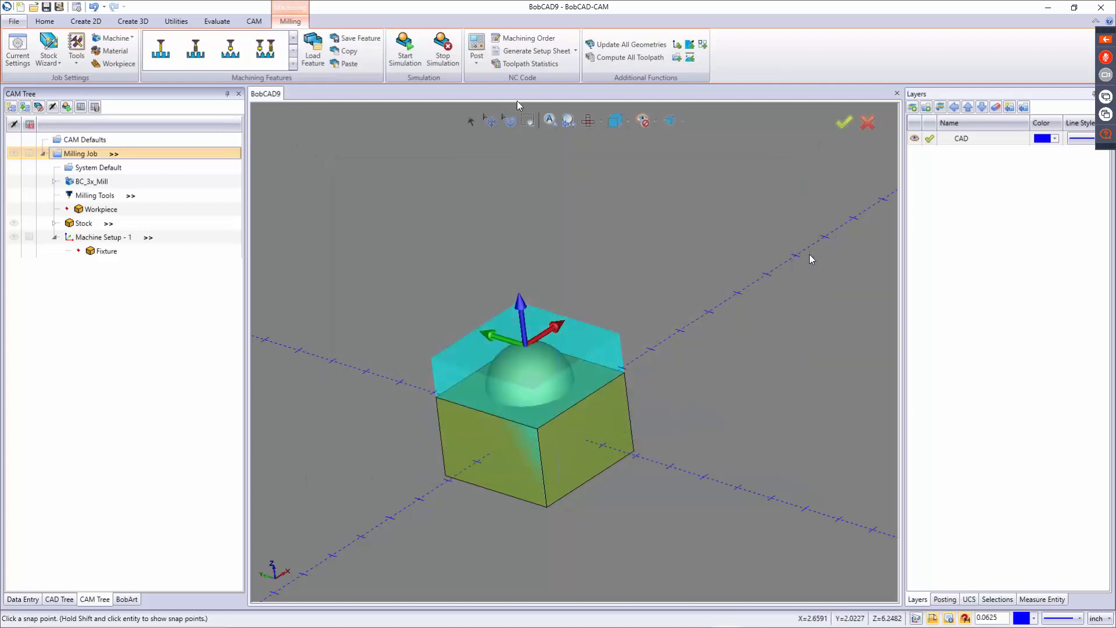
left_click(530, 63)
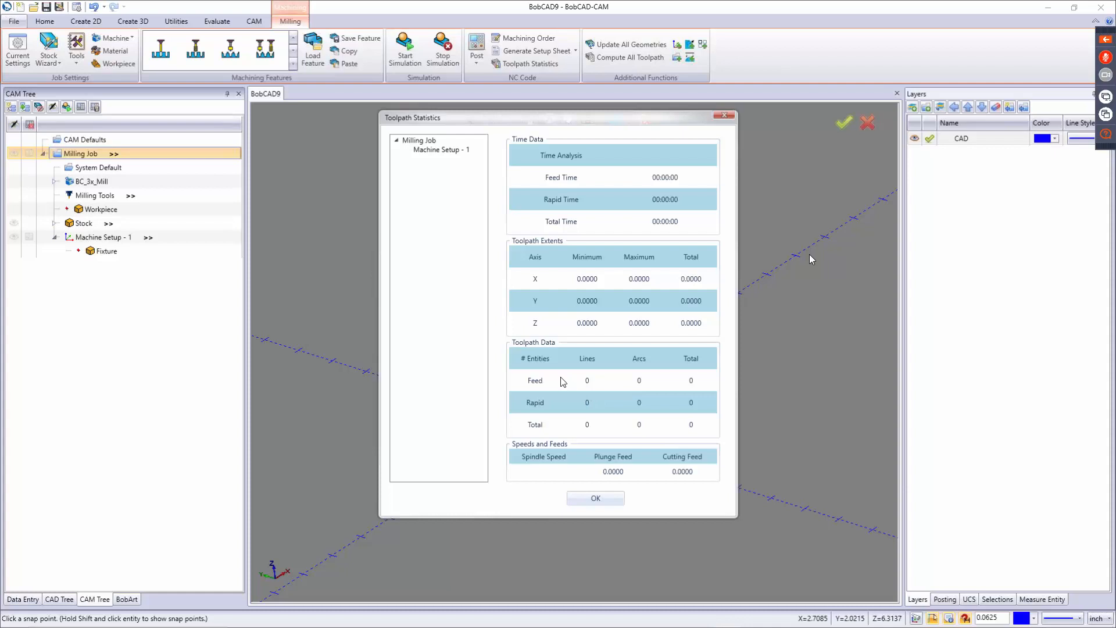
left_click(605, 504)
Step: Generate a setup sheet for the milling job using the Full Setup Sheet template
left_click(535, 51)
left_click(589, 309)
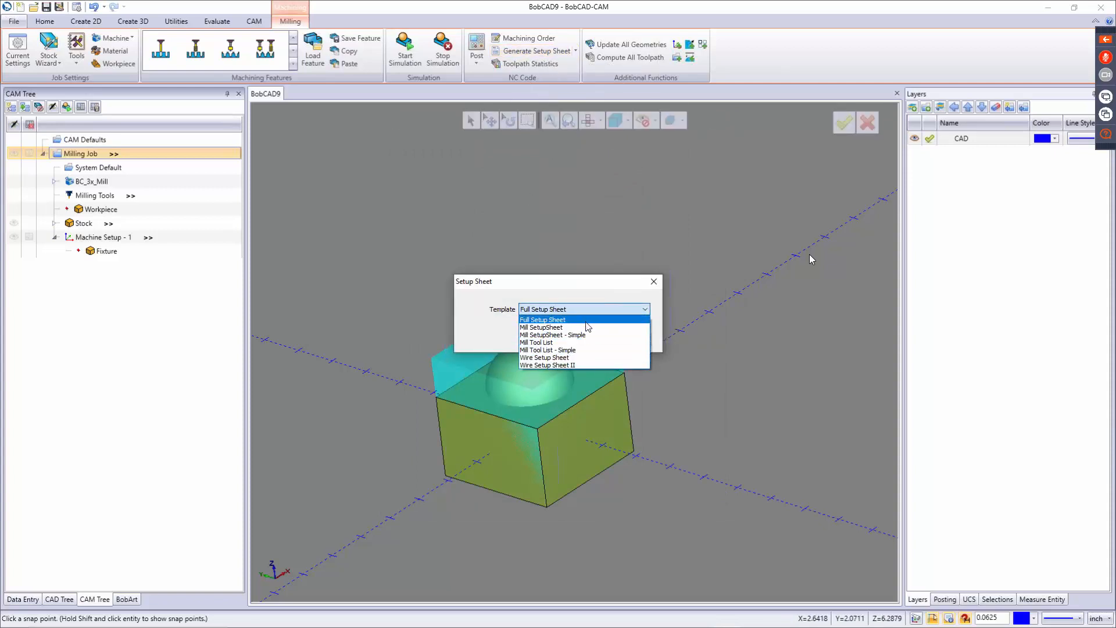
left_click(586, 322)
left_click(566, 339)
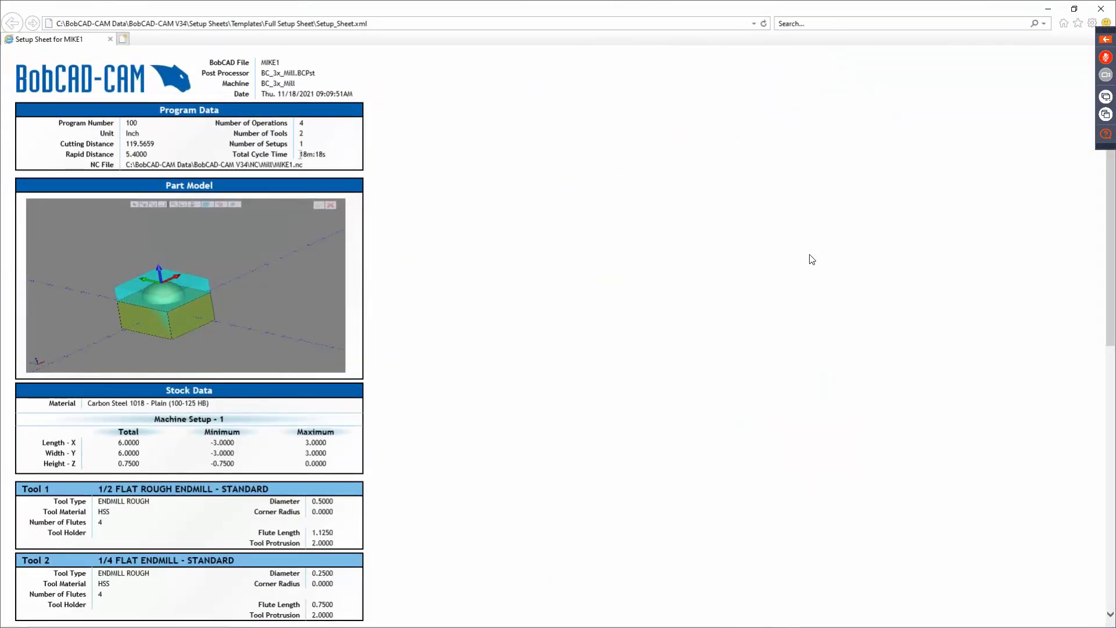
Step: Examine the setup sheet's program, stock and tool data and each operation's cycle time, and close the sheet
left_click_drag(208, 61, 326, 68)
left_click_drag(259, 71, 347, 88)
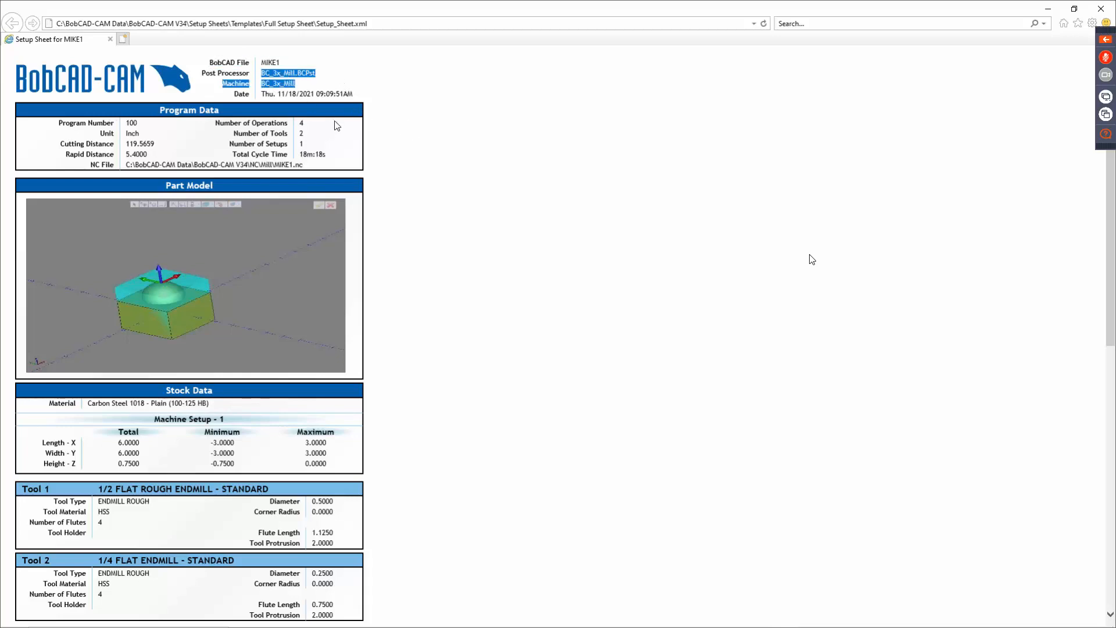
left_click(283, 95)
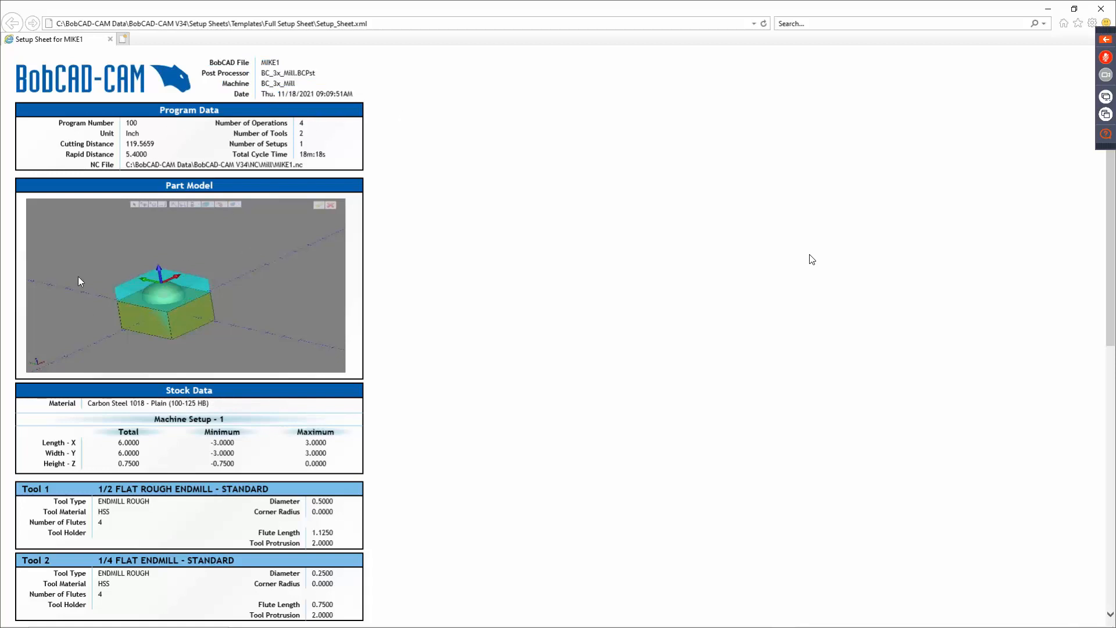
scroll(487, 365, "down", 4)
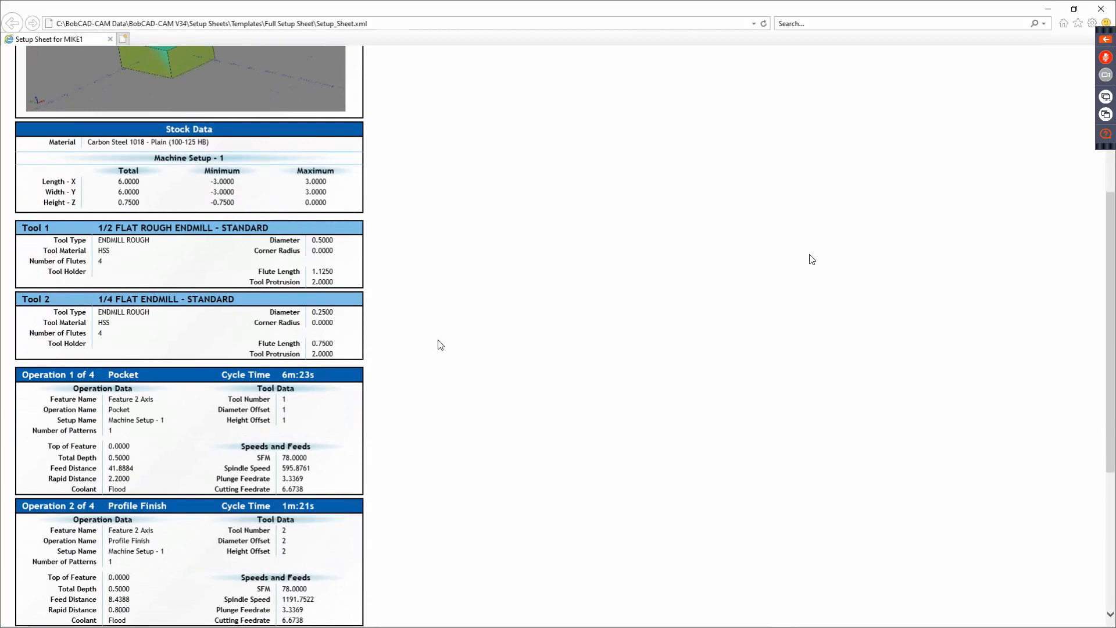
scroll(433, 340, "down", 4)
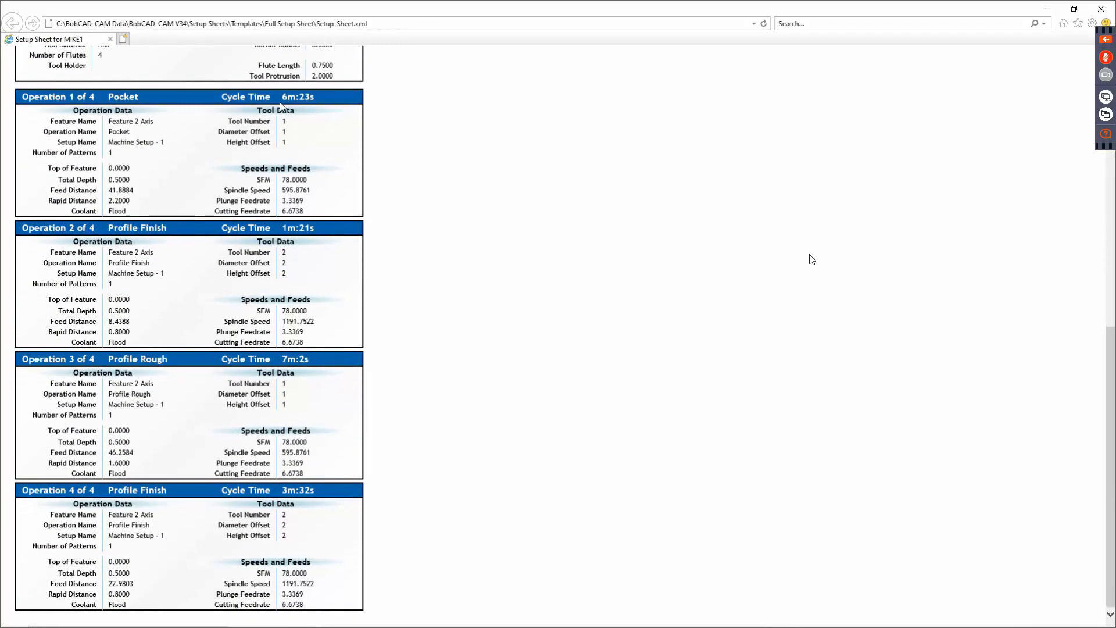
left_click_drag(282, 97, 315, 98)
left_click_drag(283, 231, 367, 243)
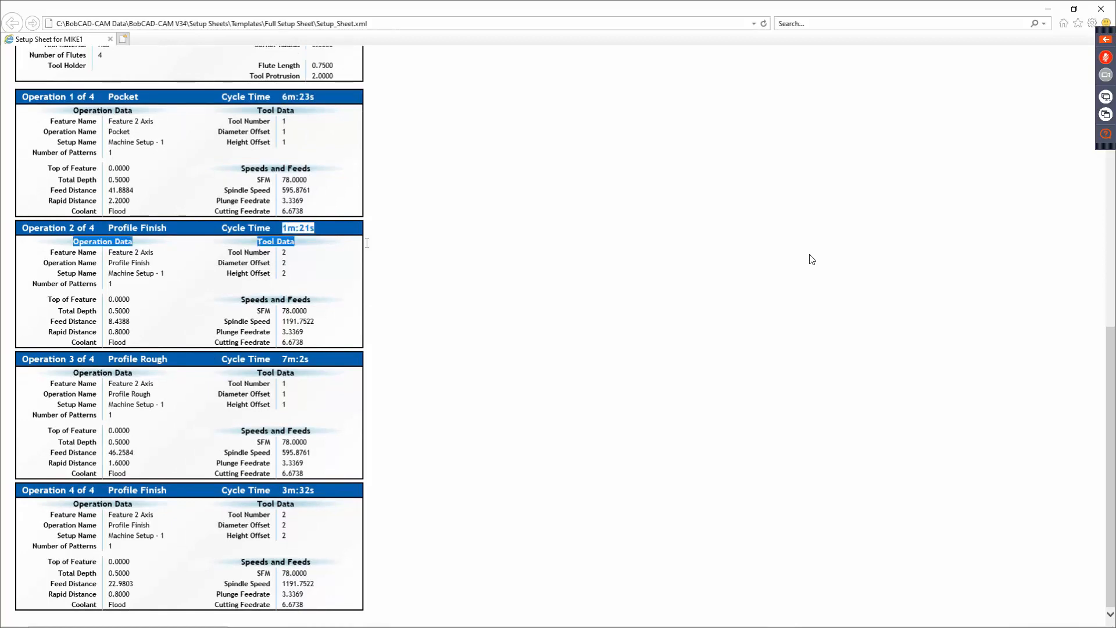
left_click_drag(282, 360, 342, 373)
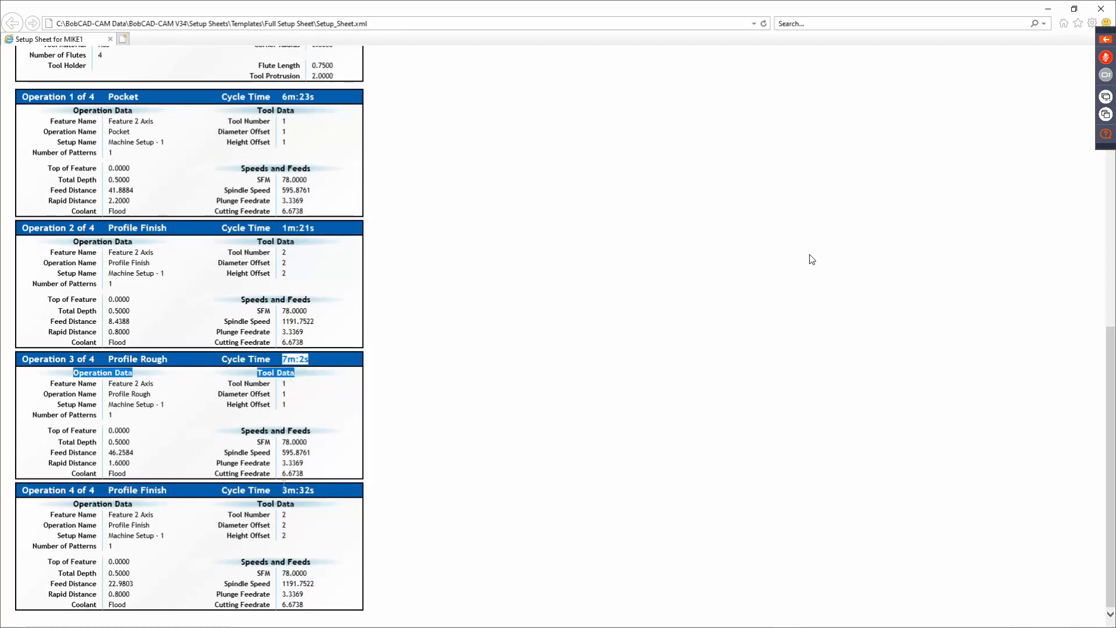
left_click_drag(281, 490, 316, 491)
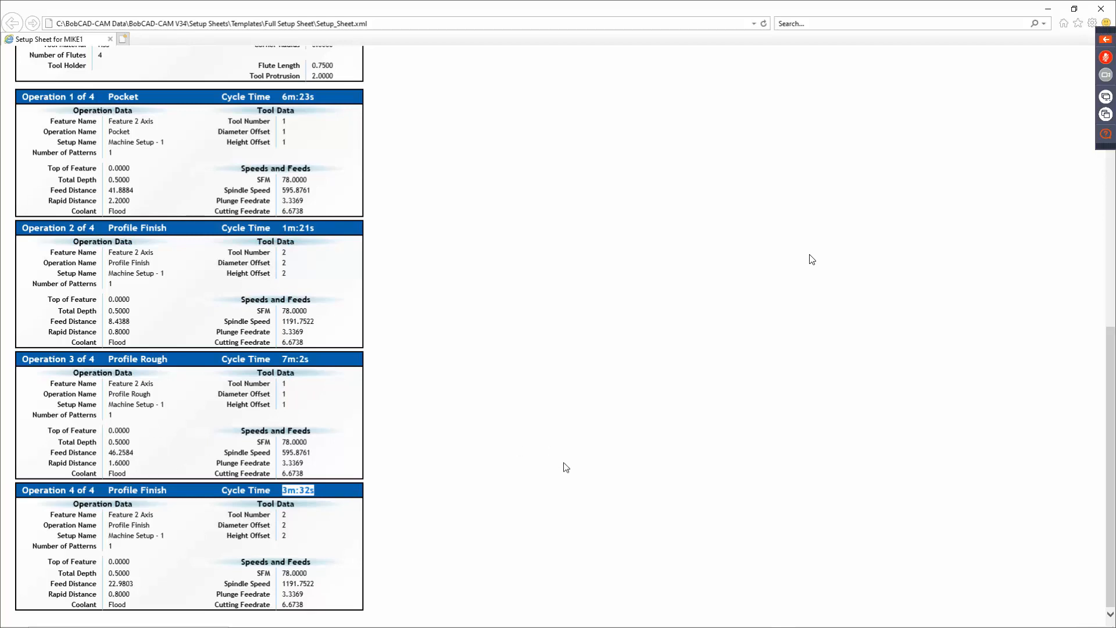
scroll(579, 460, "up", 5)
scroll(579, 447, "up", 4)
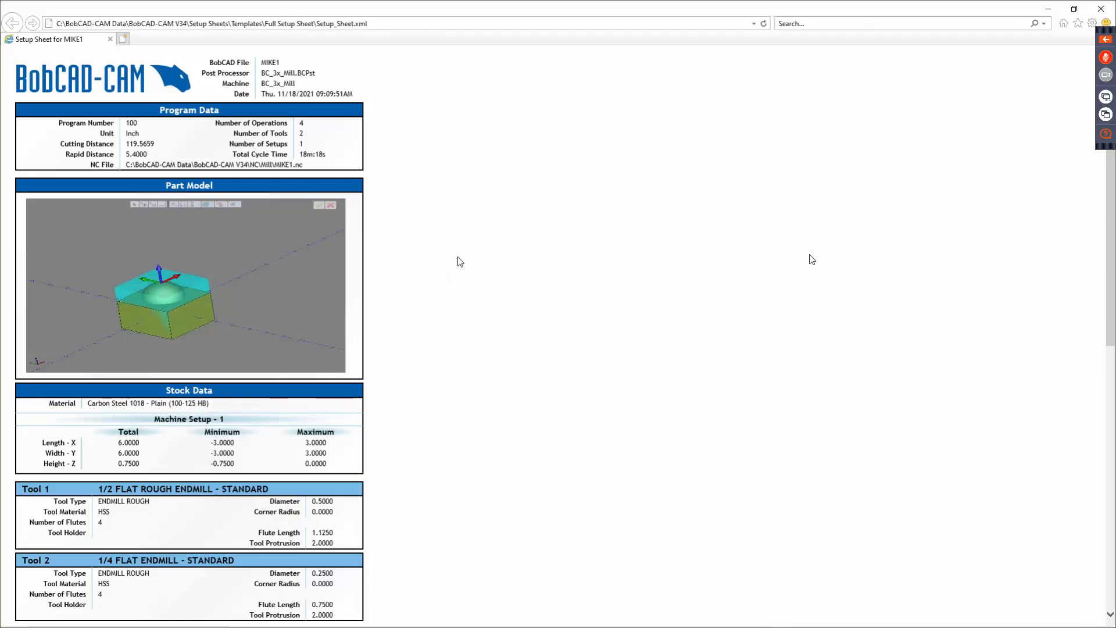
left_click(1089, 8)
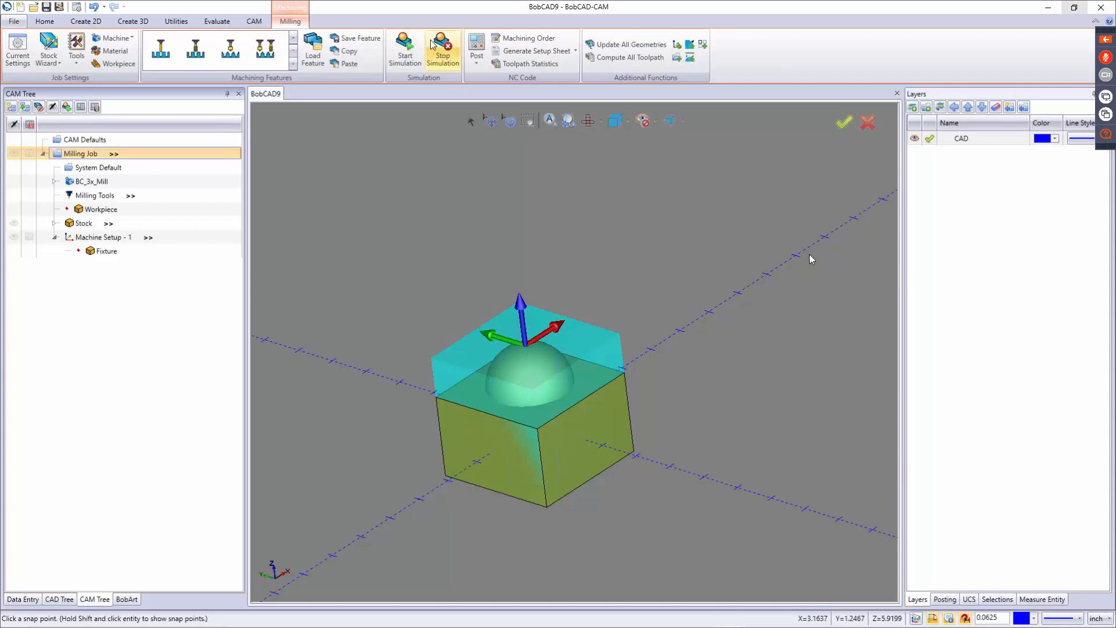
left_click(476, 64)
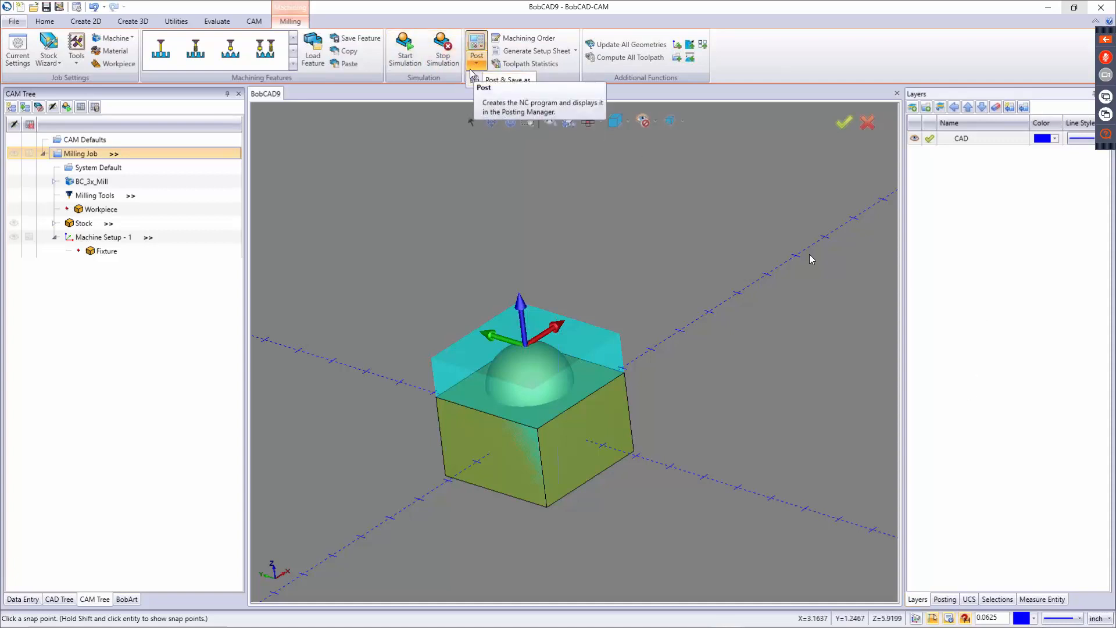
left_click(452, 159)
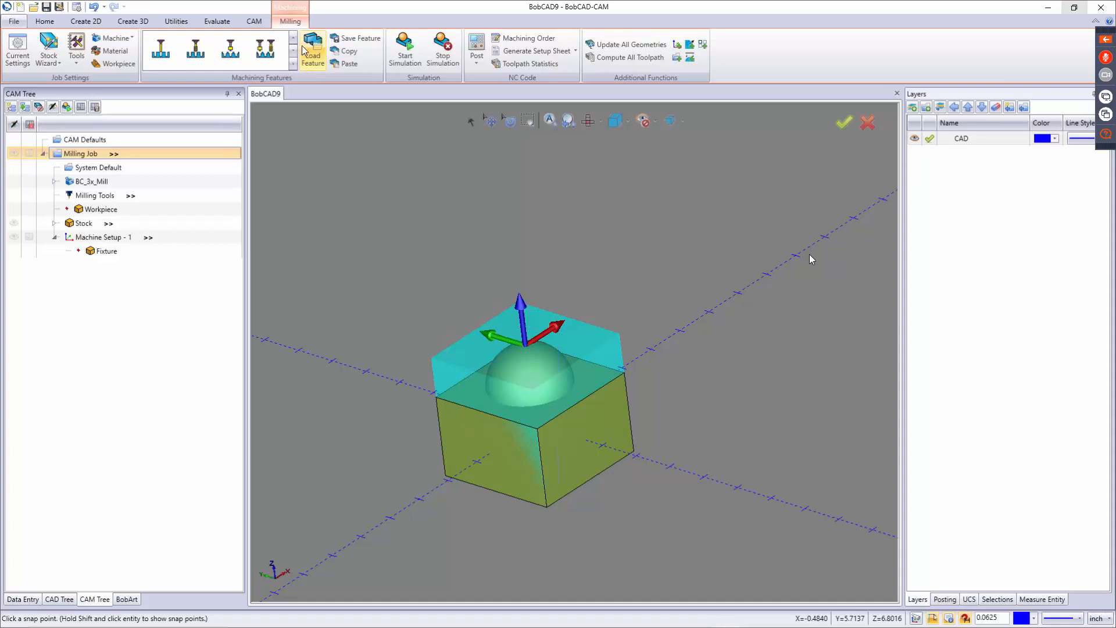
Step: Look through the available machining features, open the Mill Hole Wizard to view its geometry selection, and cancel it
left_click(295, 62)
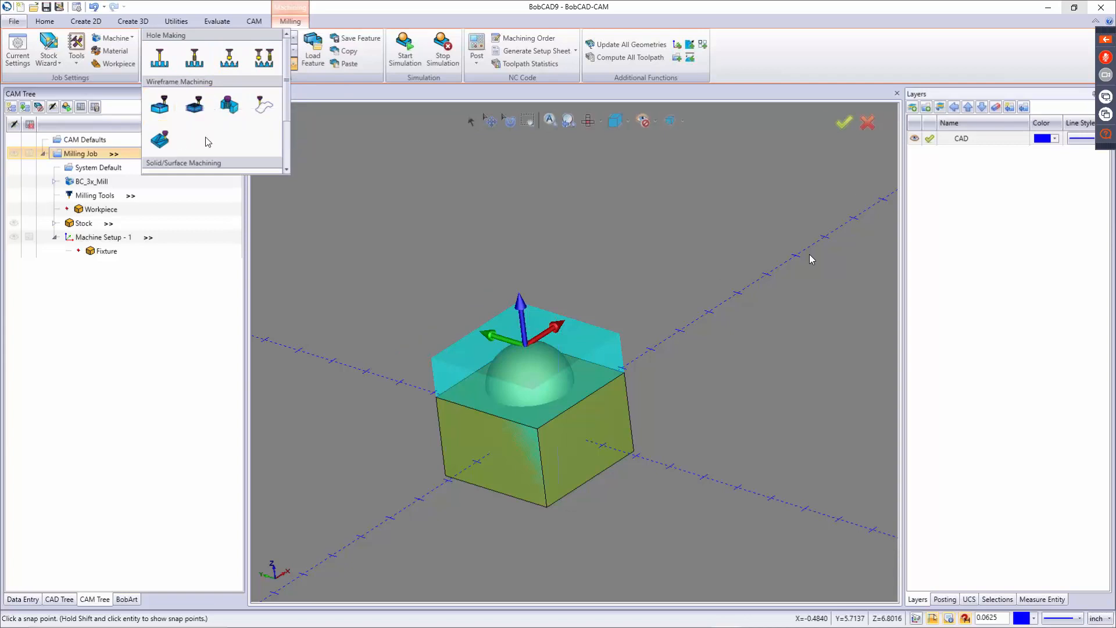
scroll(212, 131, "down", 2)
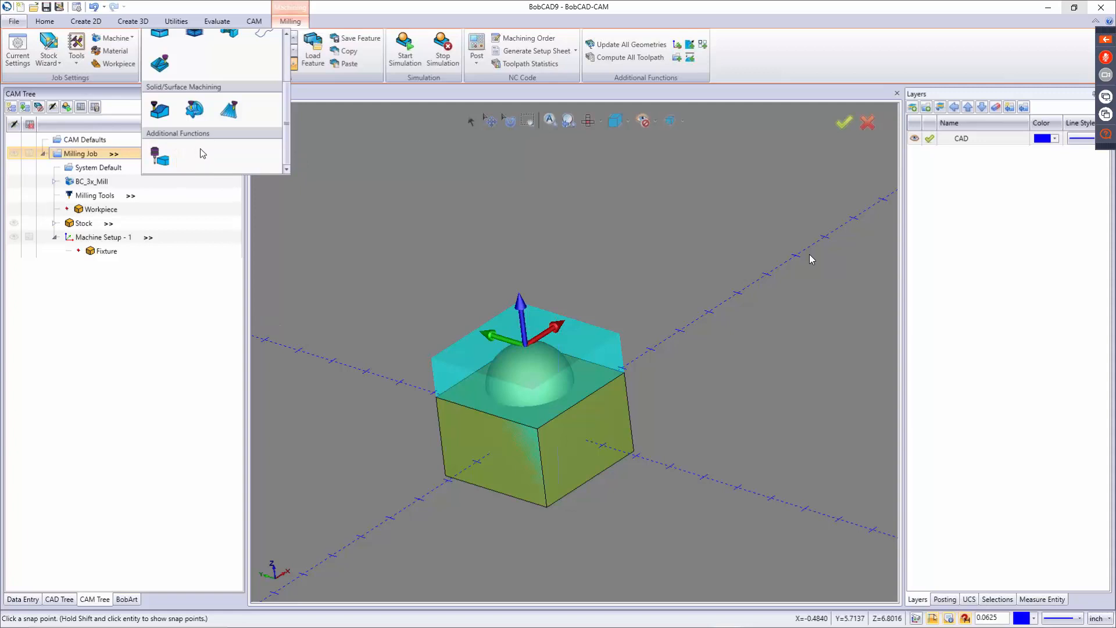
left_click(328, 152)
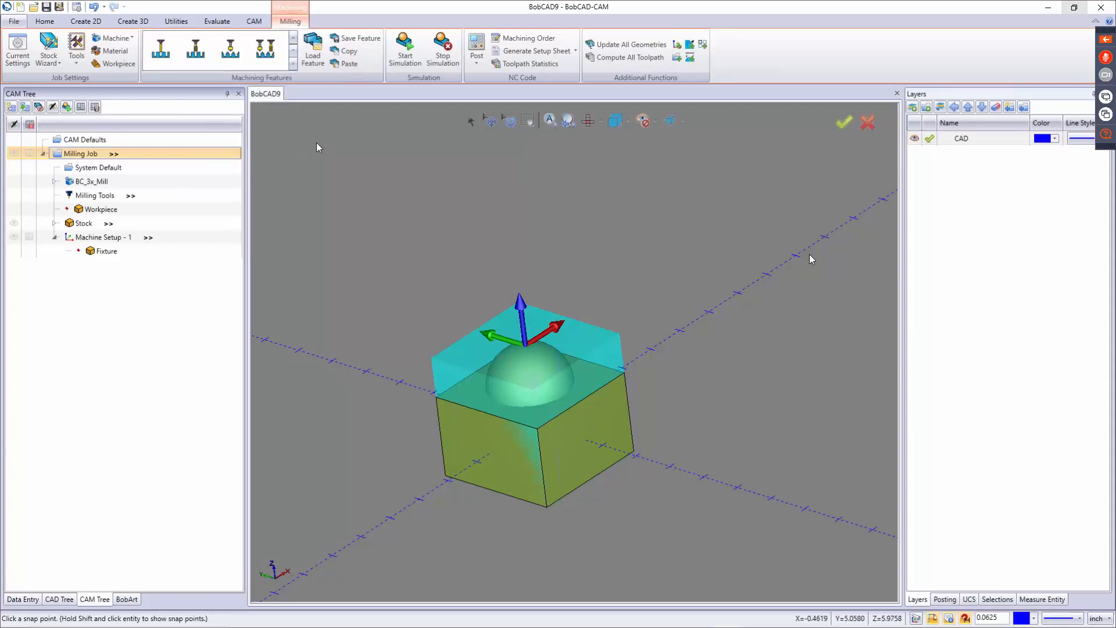
left_click(265, 52)
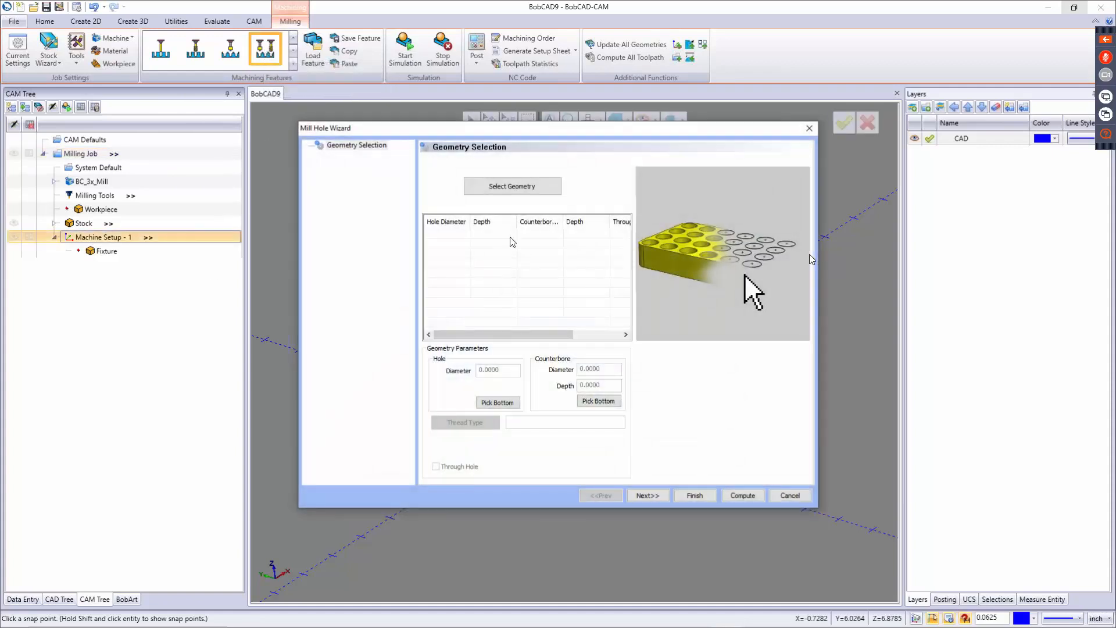
left_click(792, 496)
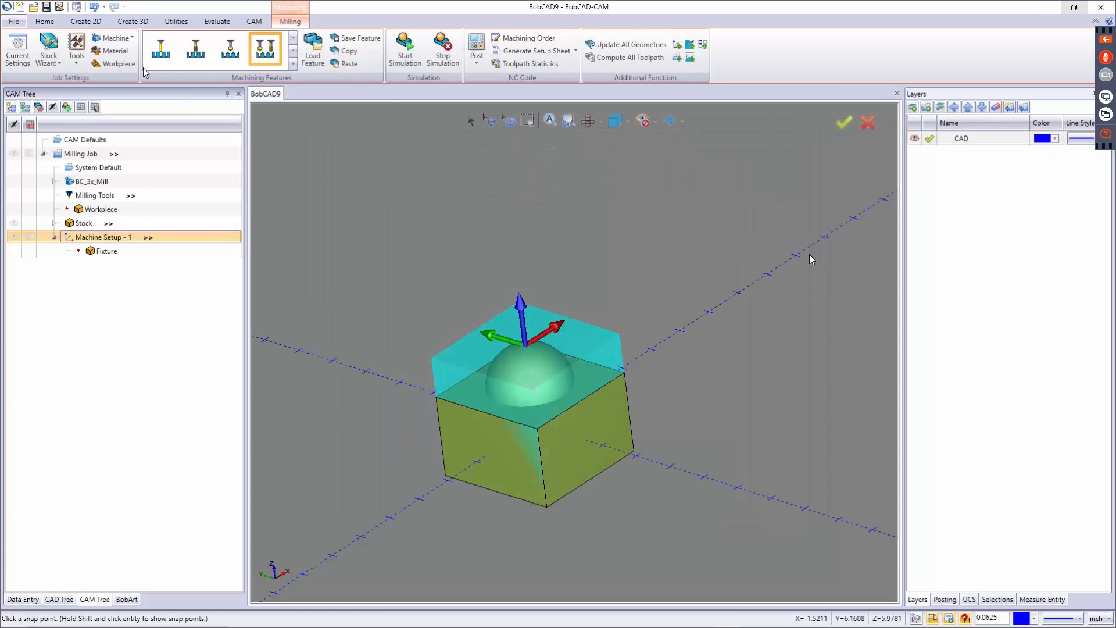
Step: Review the list of available machines and the materials in the Stock Material Library without changing the job's machine or material
left_click(115, 39)
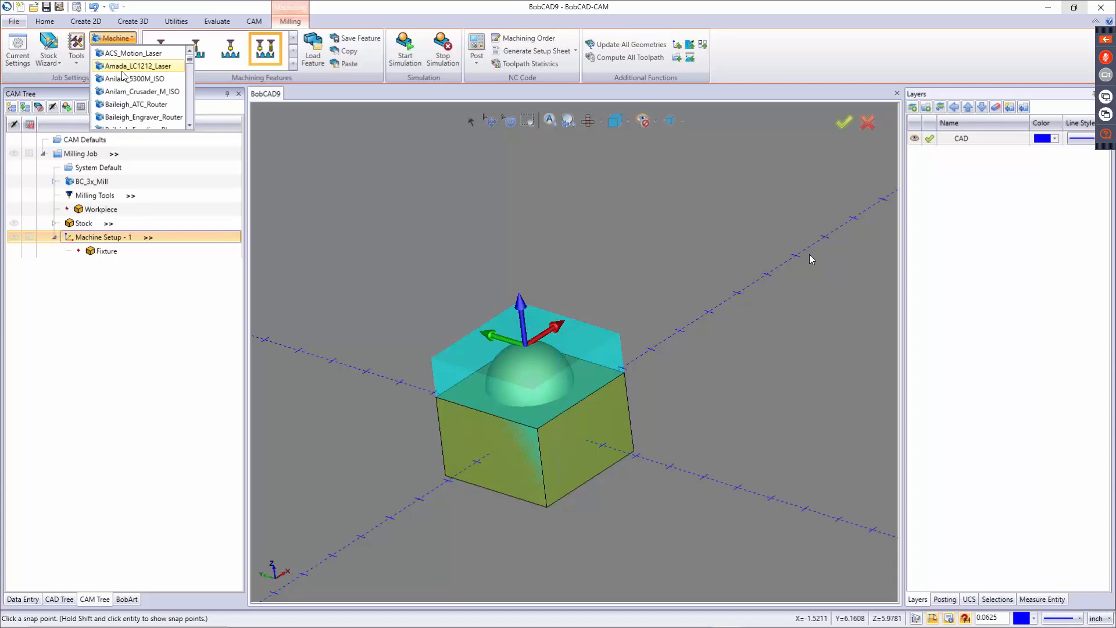
scroll(122, 93, "down", 2)
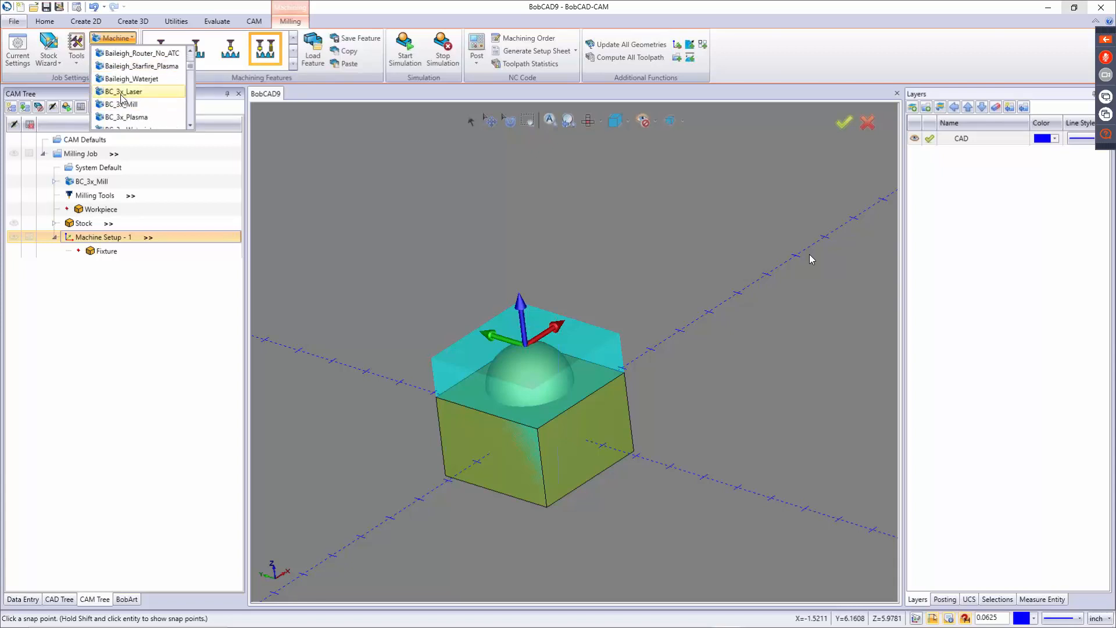
scroll(122, 98, "down", 3)
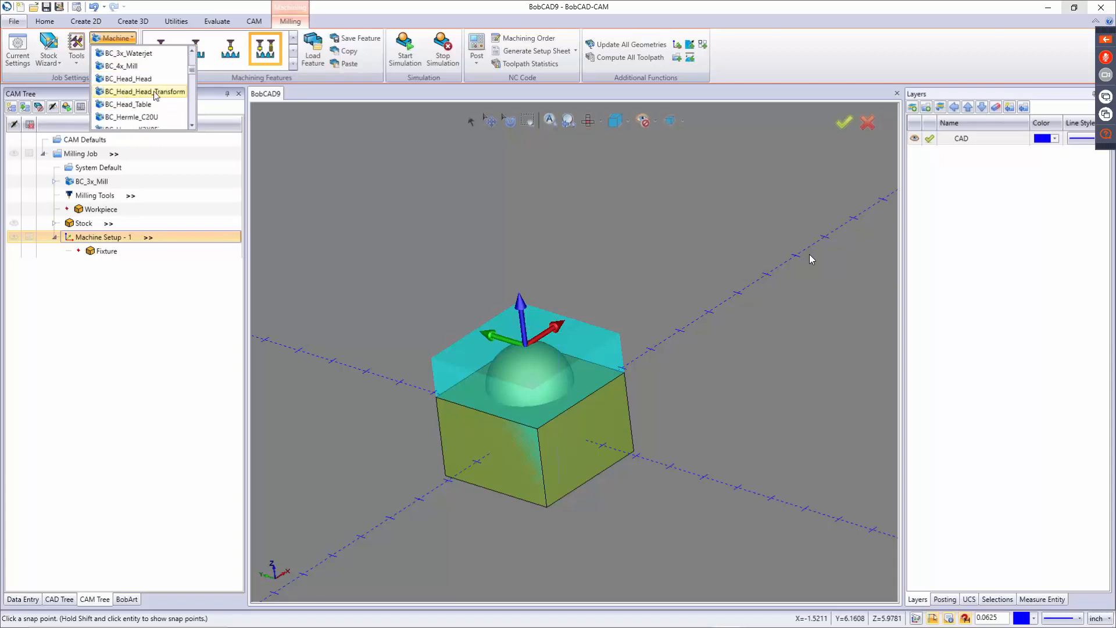
left_click(299, 158)
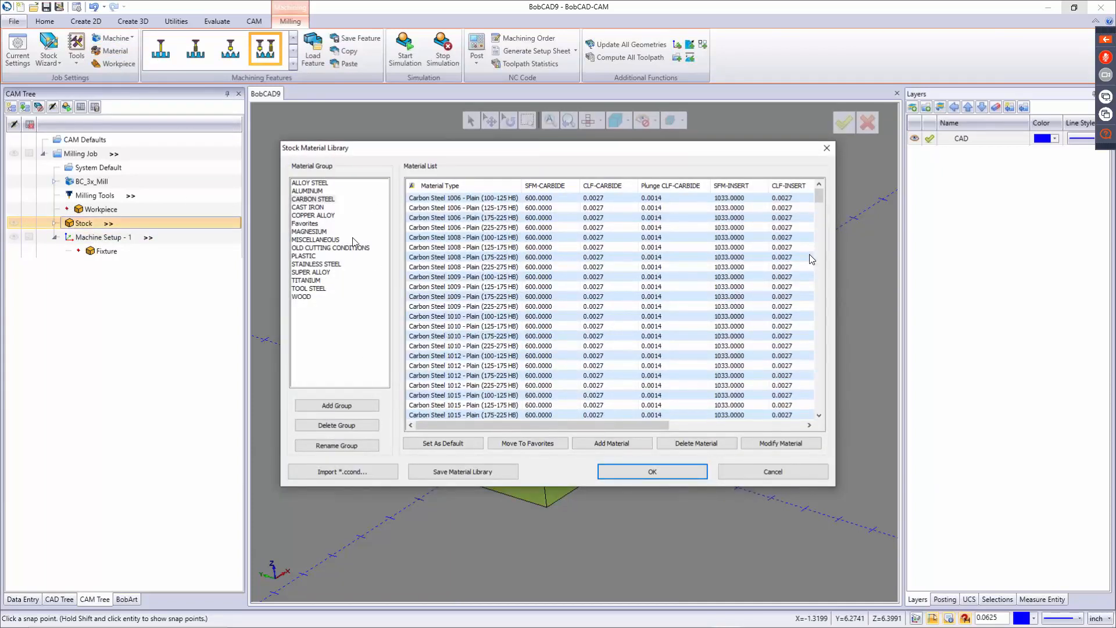
scroll(472, 281, "down", 13)
left_click(470, 288)
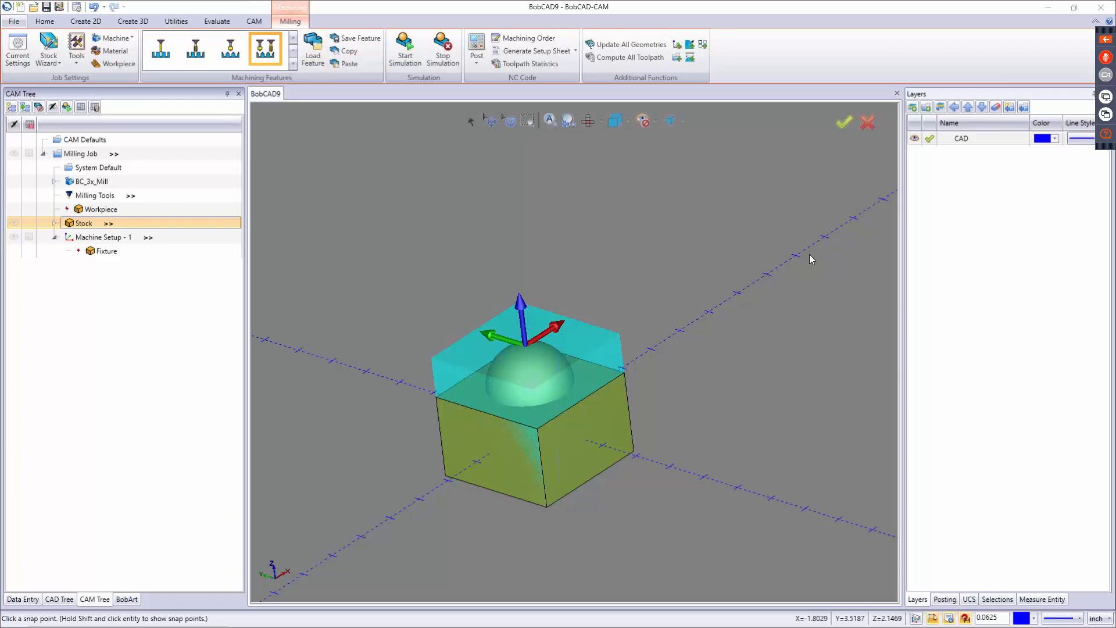
Step: Switch to the Word document in the browser, check the 3 Axis CAM Schedule, and minimize the window to return to BobCAD-CAM
left_click(491, 615)
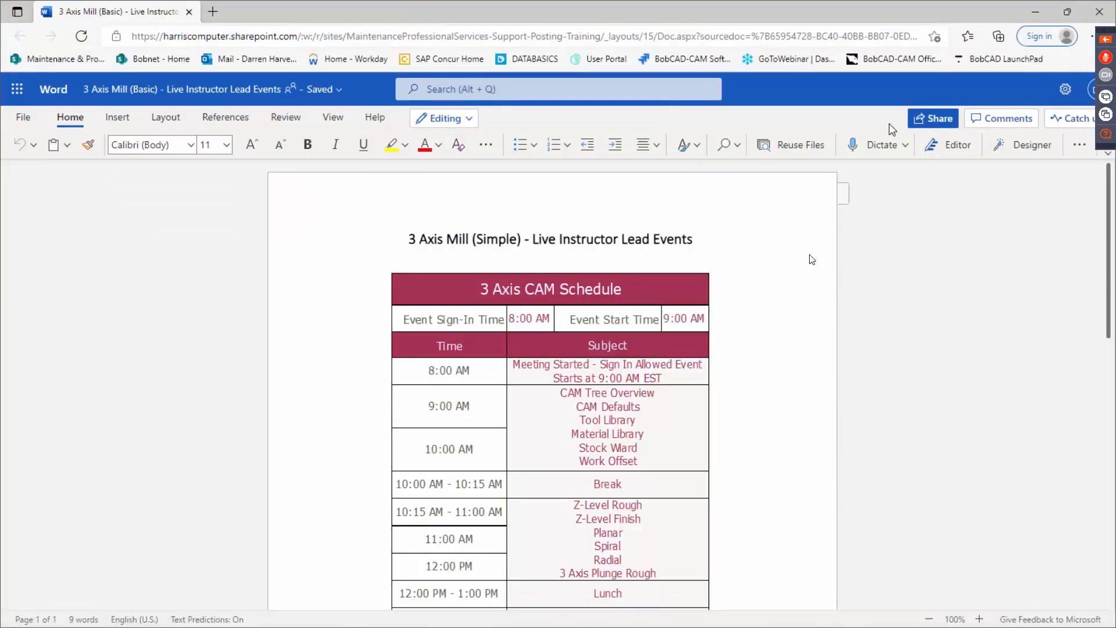
left_click(1035, 12)
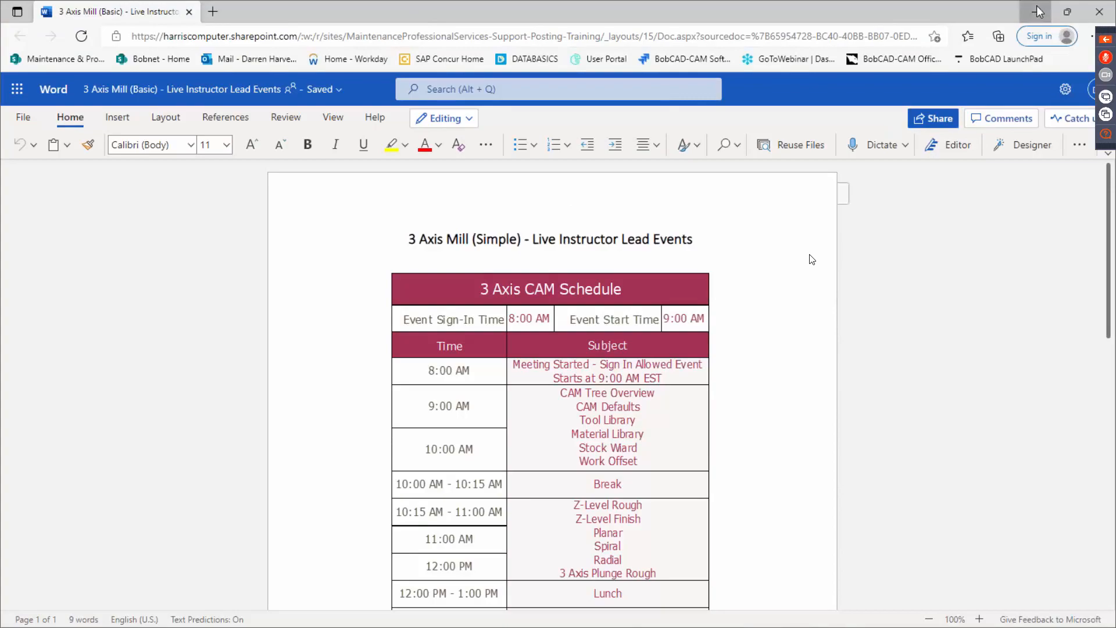
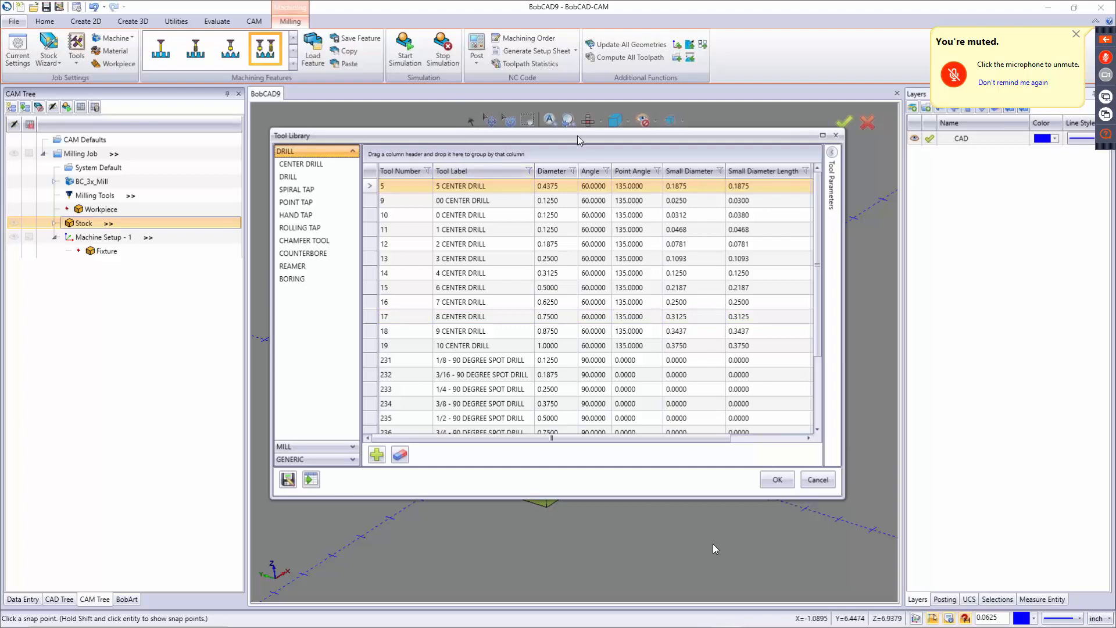
Step: Examine the Tool Library's drill and mill categories and the parameters of the 1/32 flat rough endmill, and close it without changes
left_click(816, 480)
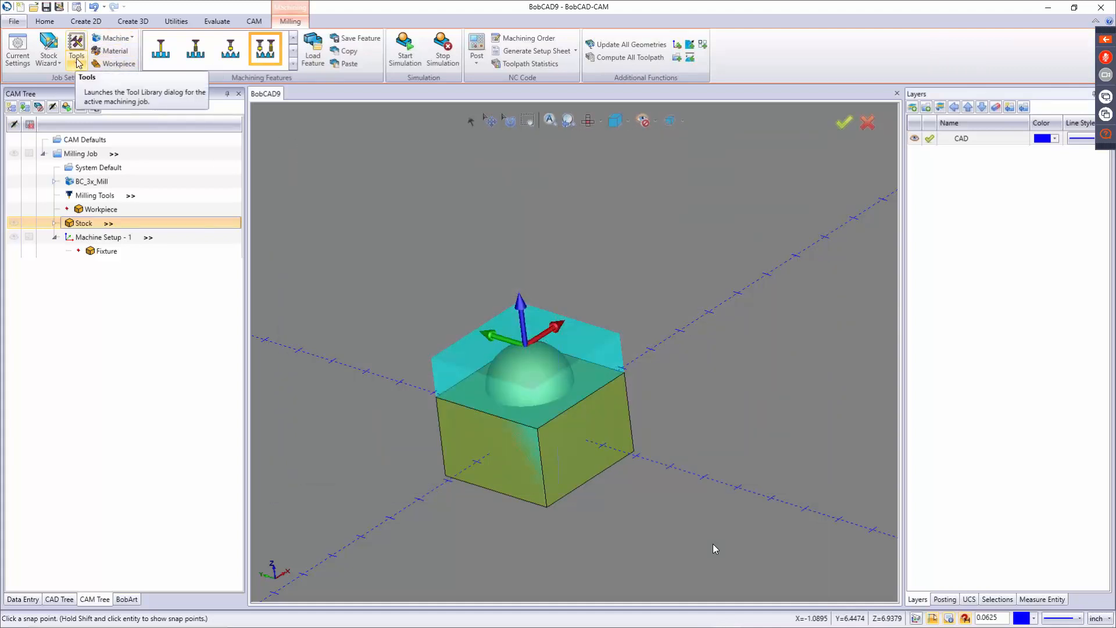
left_click(77, 65)
left_click(90, 82)
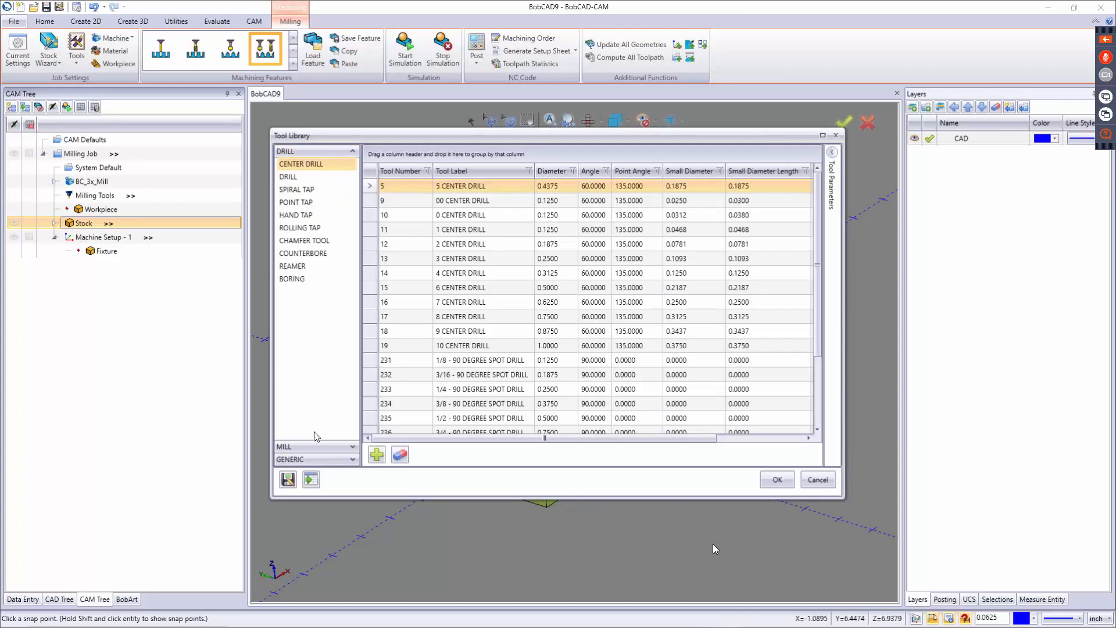
left_click(318, 445)
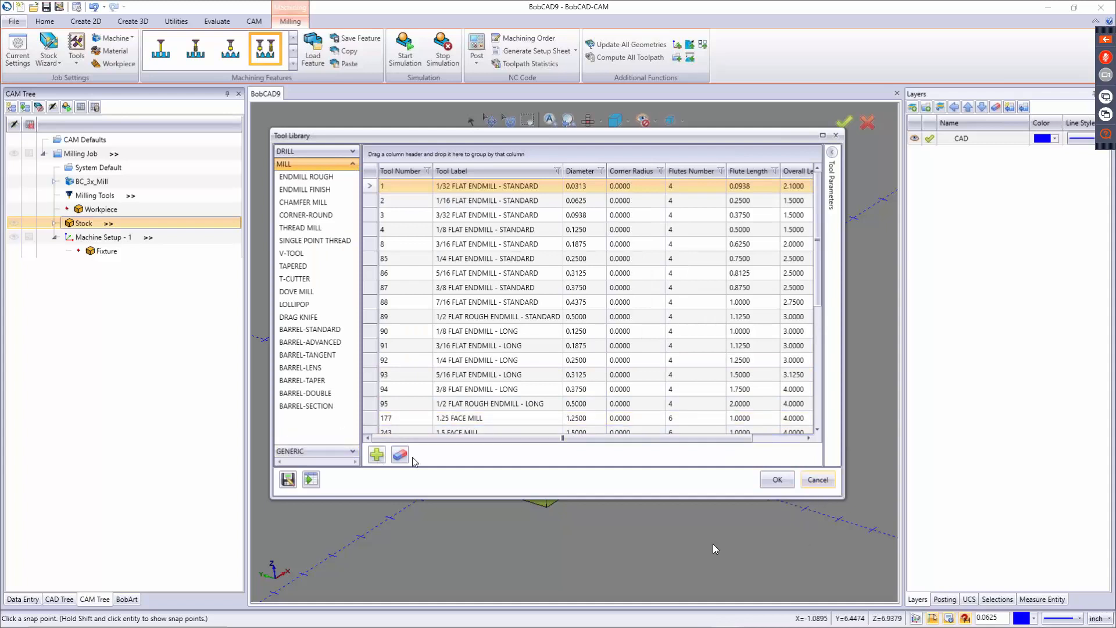
left_click(831, 152)
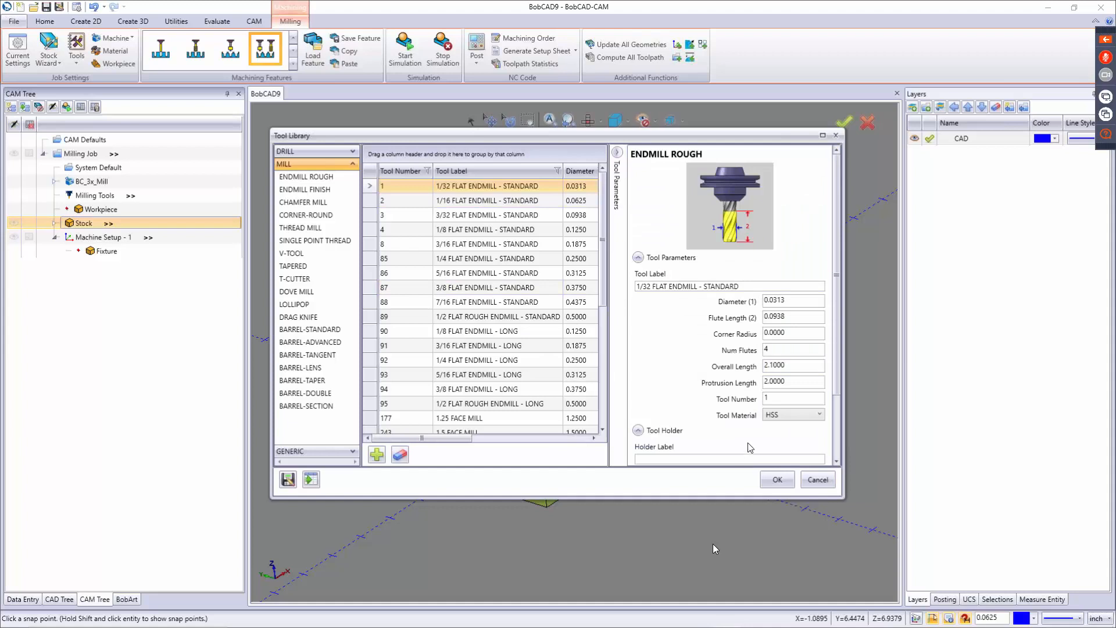
left_click(818, 480)
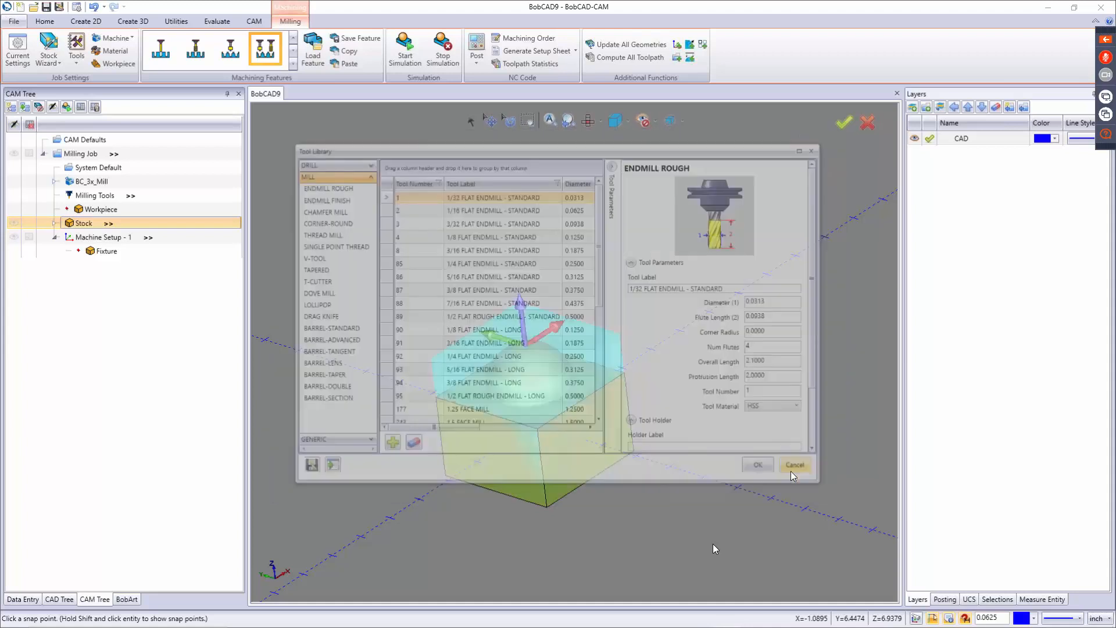
Step: Review the Milling Tool Holder Library and the job's assigned tools, cancelling both dialogs
left_click(76, 58)
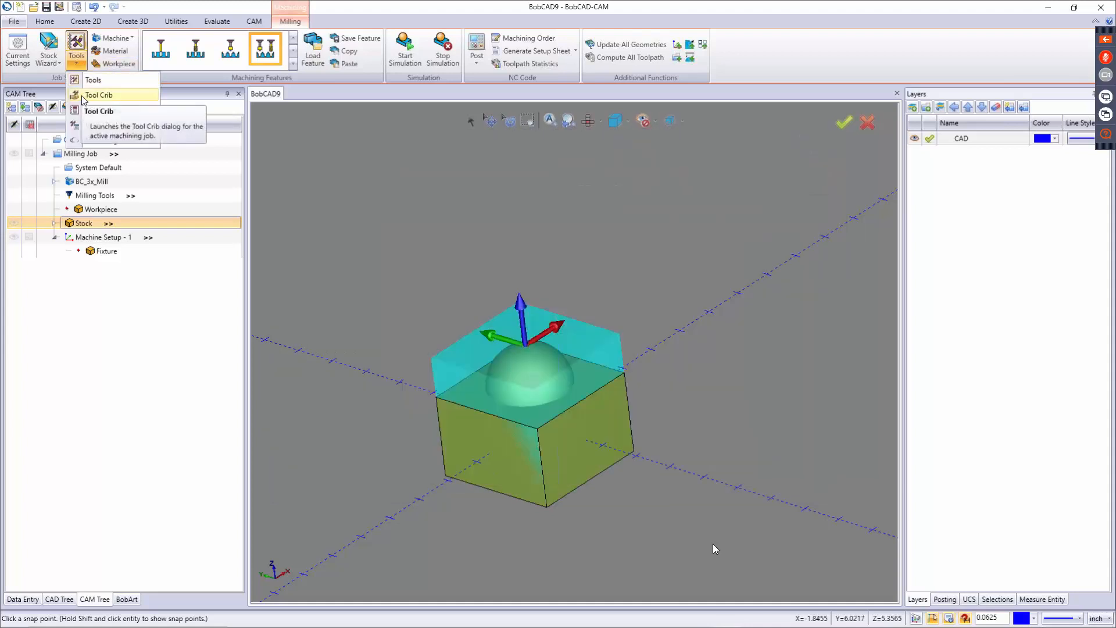
left_click(93, 111)
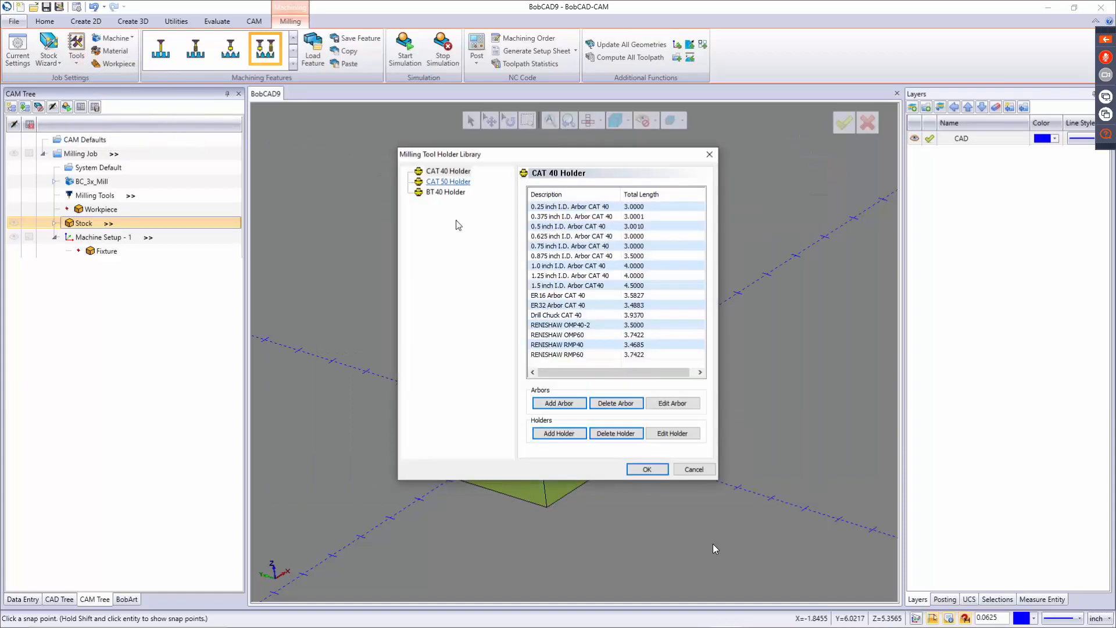
left_click(693, 469)
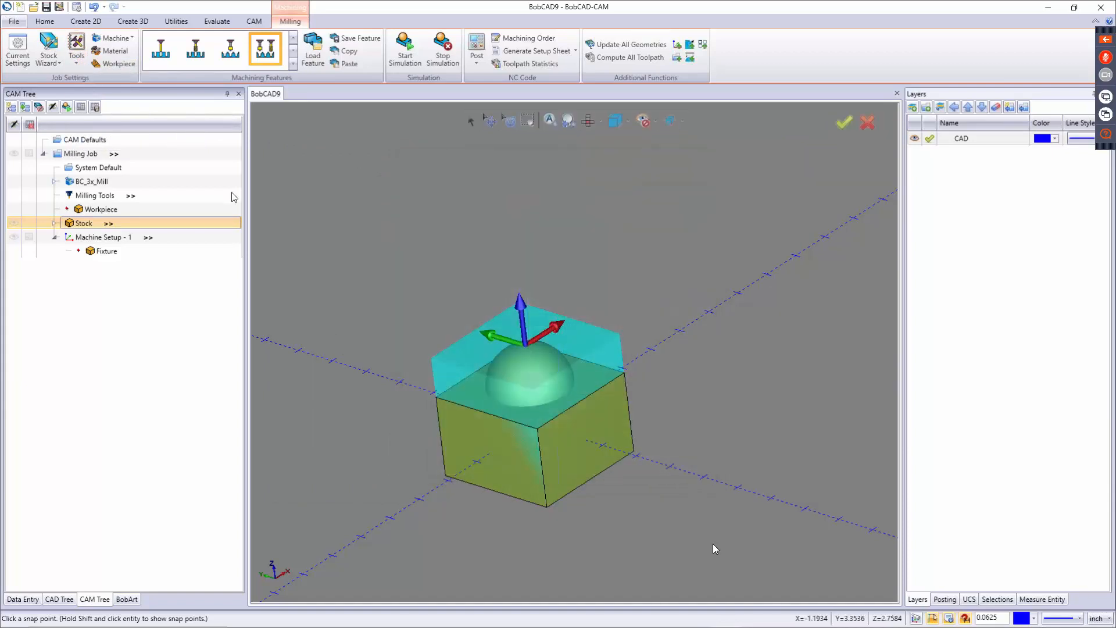
left_click(76, 58)
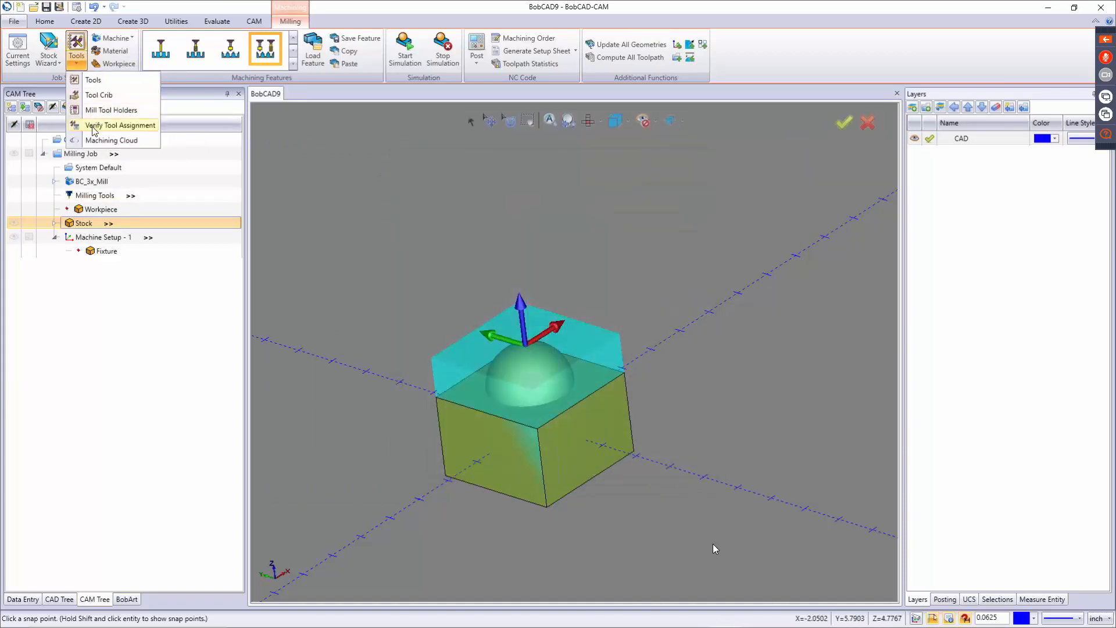
left_click(116, 122)
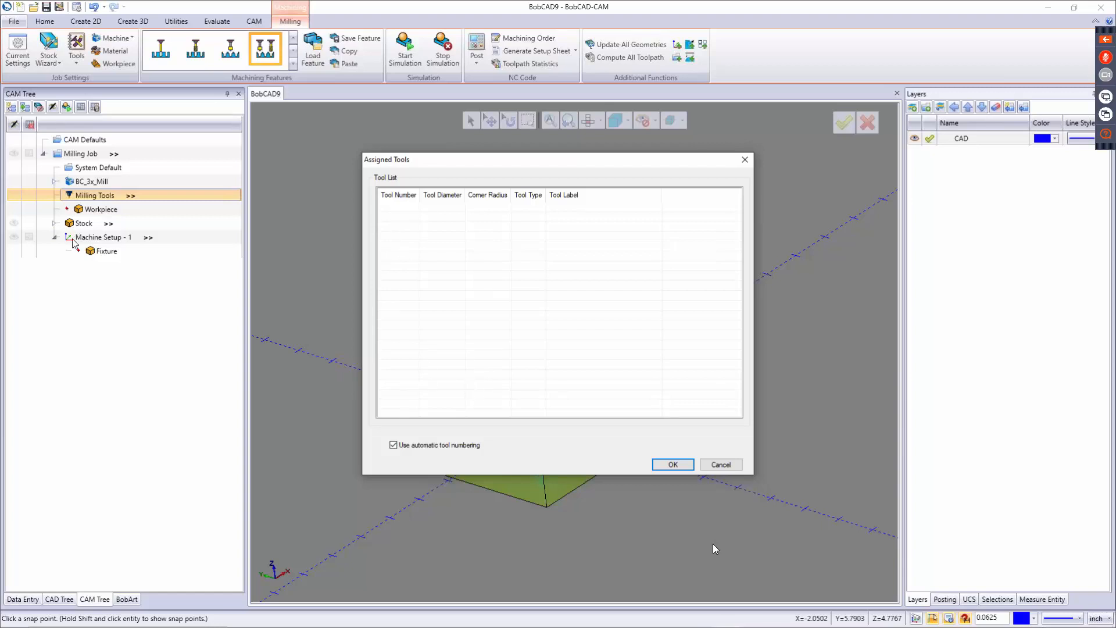
left_click(741, 466)
Step: View the Machining Cloud import dialog for ZIP files and close it without importing anything
left_click(78, 64)
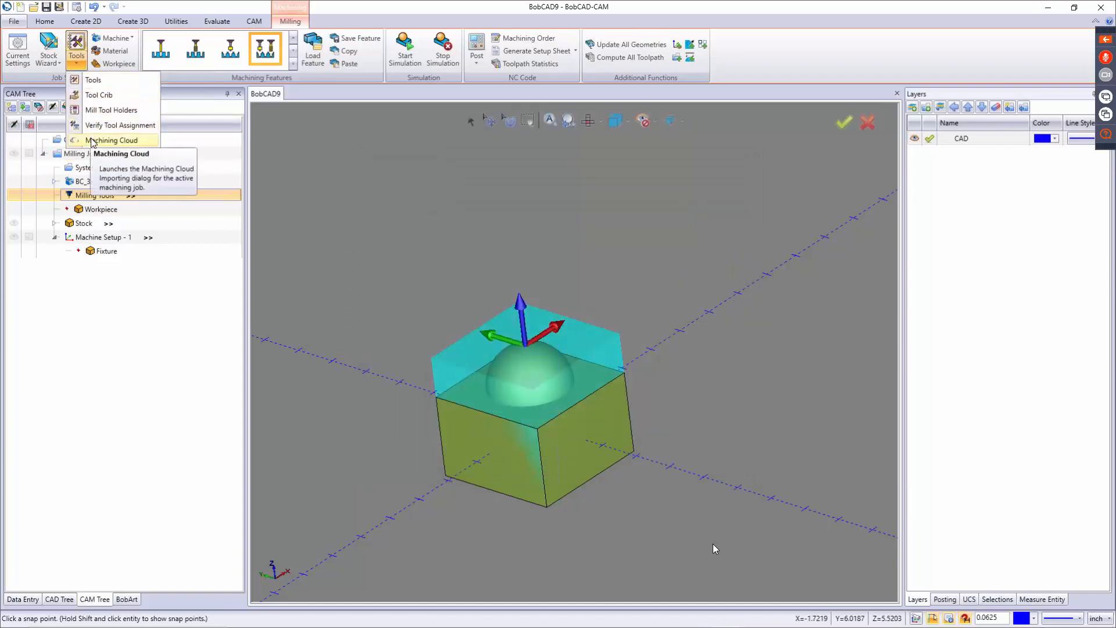
left_click(88, 138)
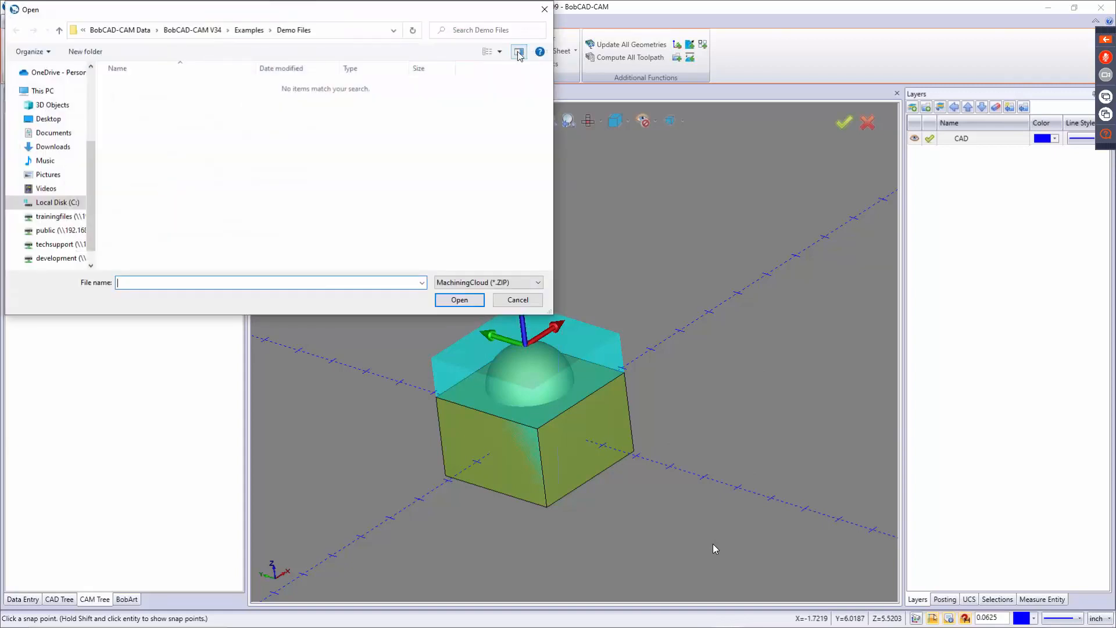
left_click(545, 9)
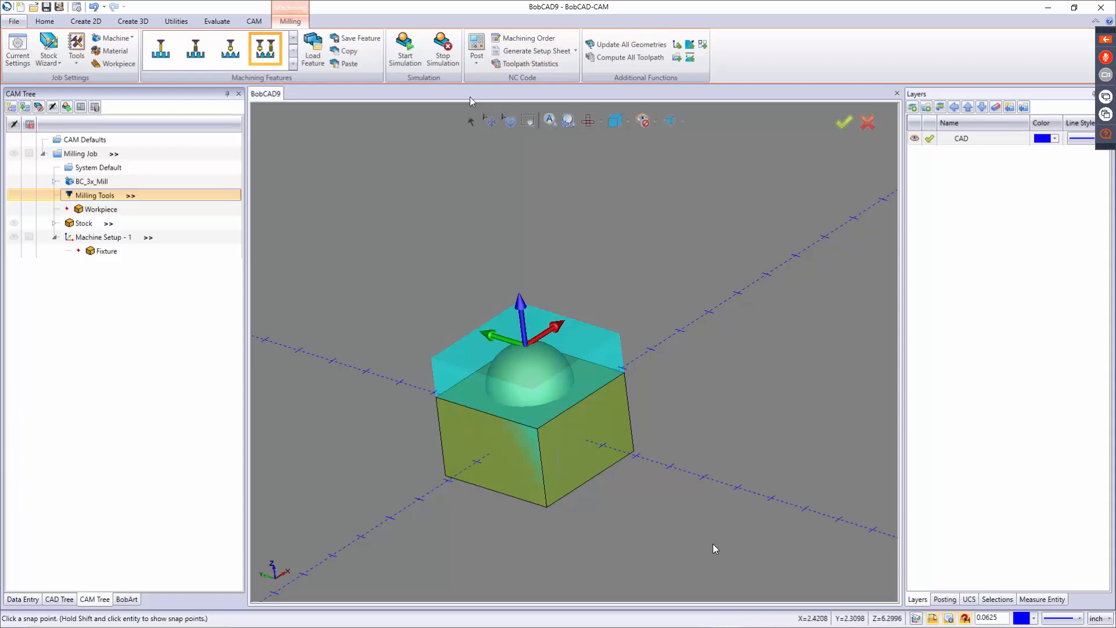
Step: Add the 3/8 FLAT ENDMILL - STANDARD from the tool library to the Tool Crib's rough endmill category
left_click(77, 58)
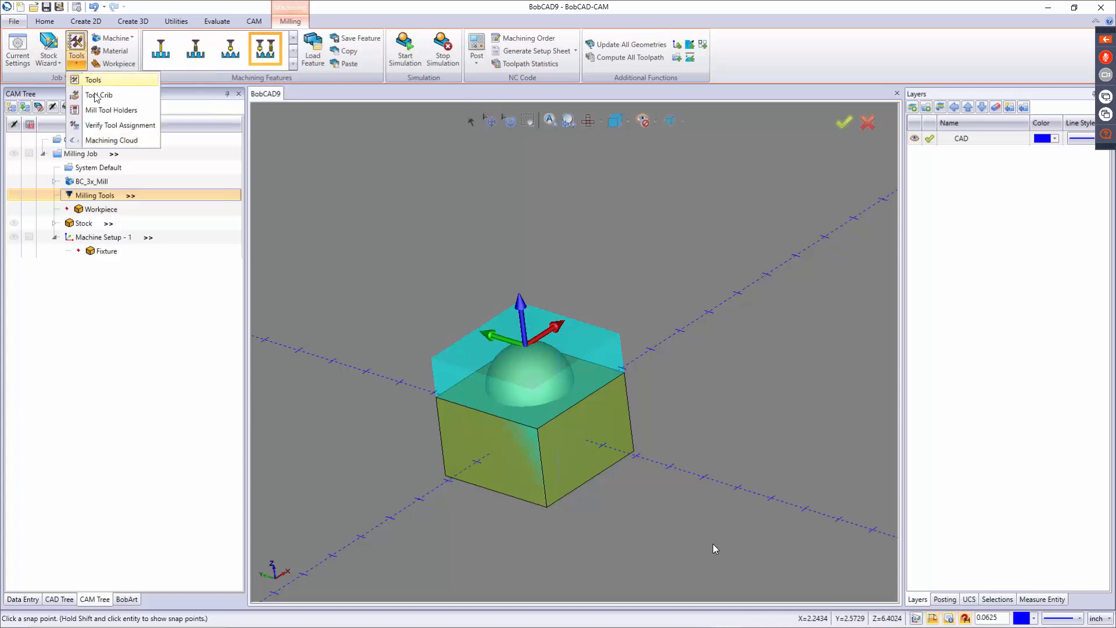
left_click(106, 98)
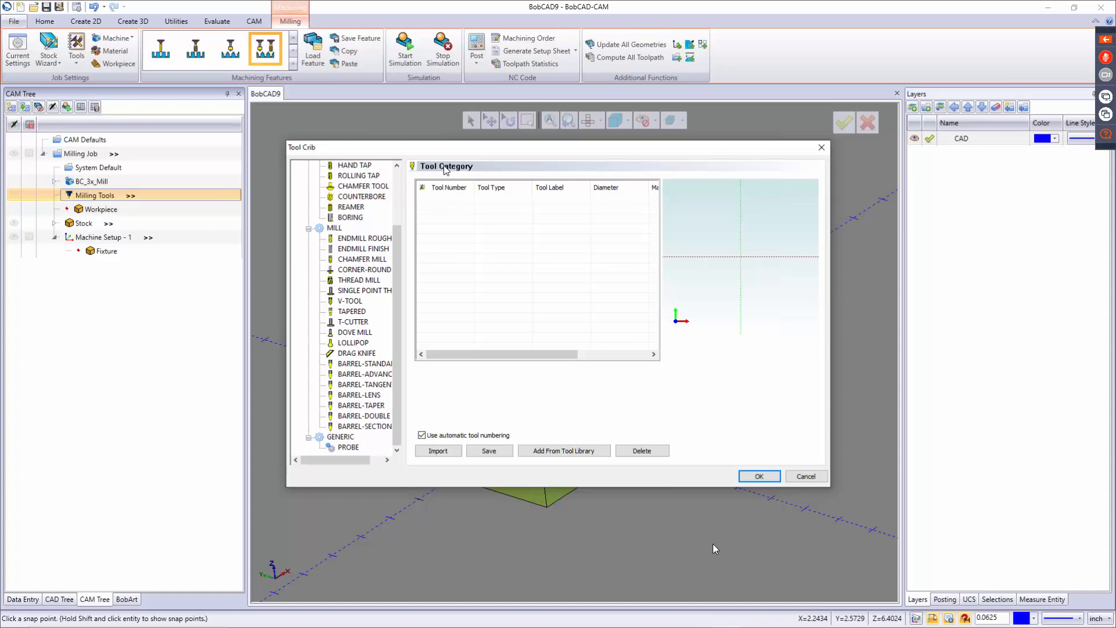
left_click(366, 240)
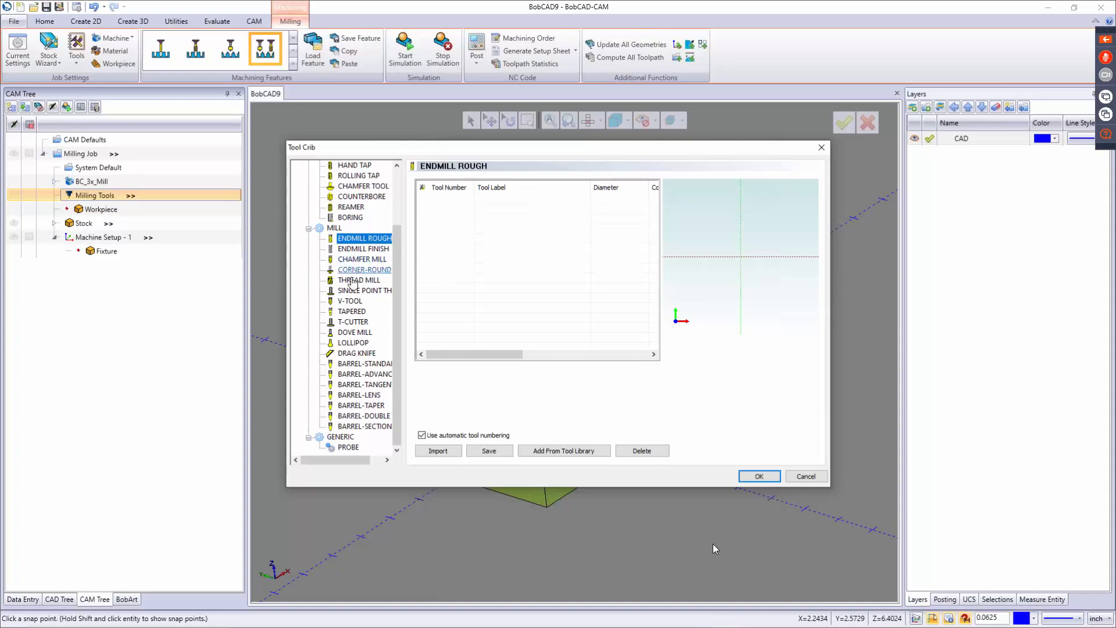
left_click(561, 452)
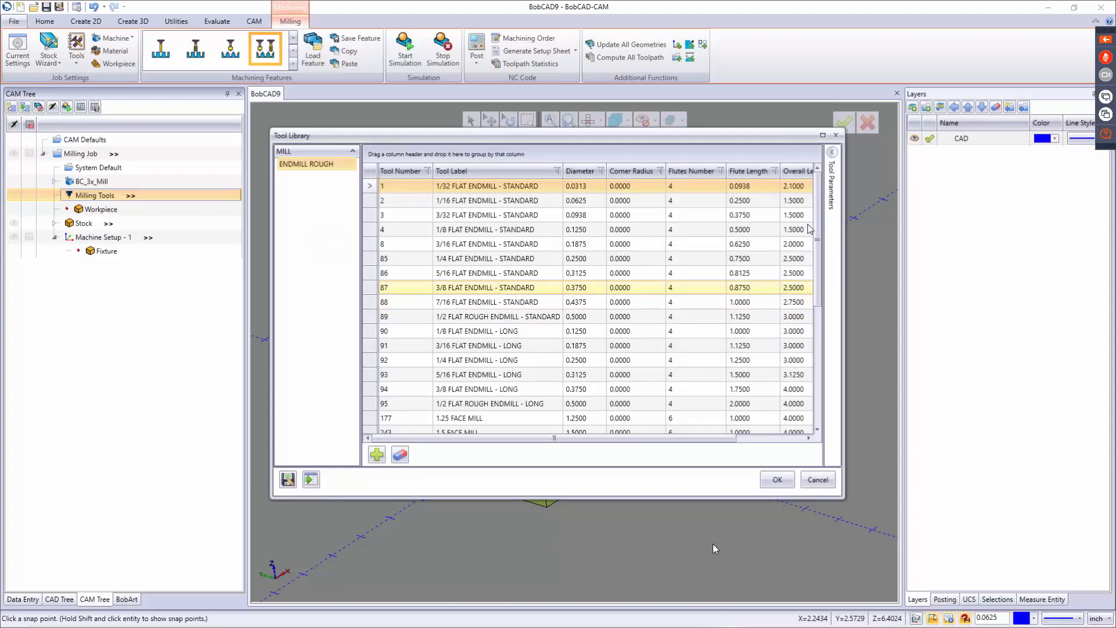
left_click(491, 289)
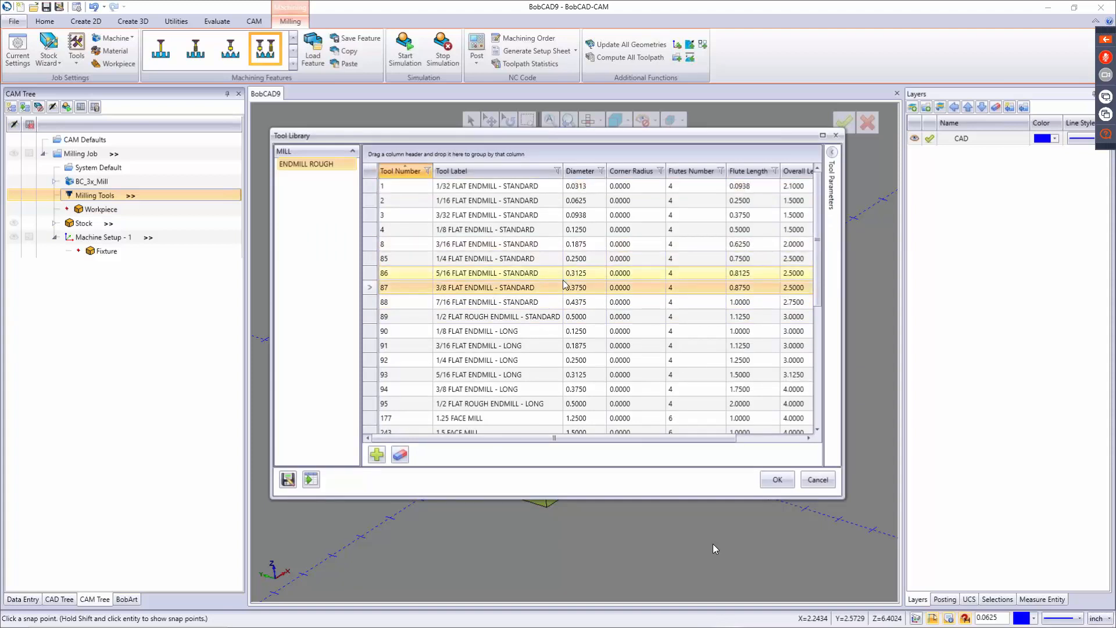
left_click(777, 480)
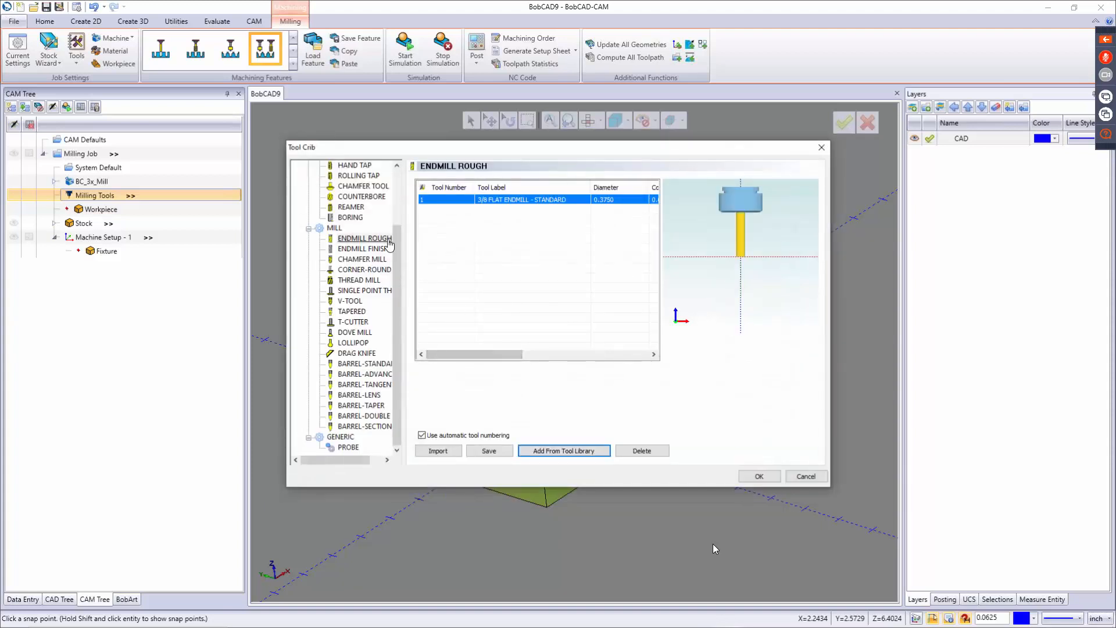
Step: Add the 1/4 BALL ENDMILL - STANDARD from the tool library to the Tool Crib's finish endmill category
left_click(360, 250)
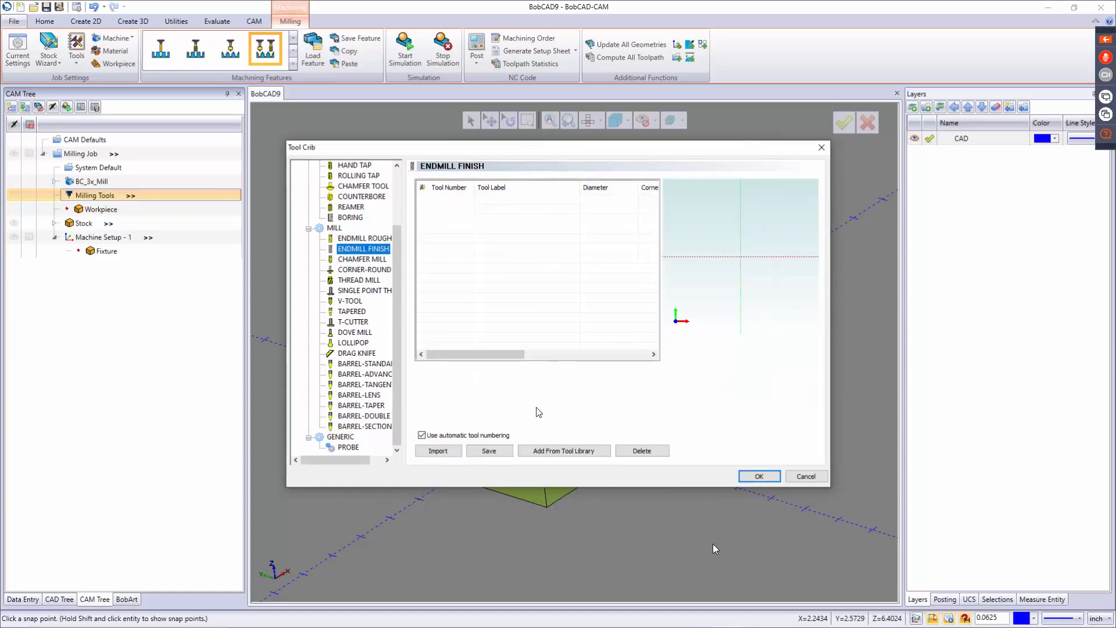
left_click(540, 452)
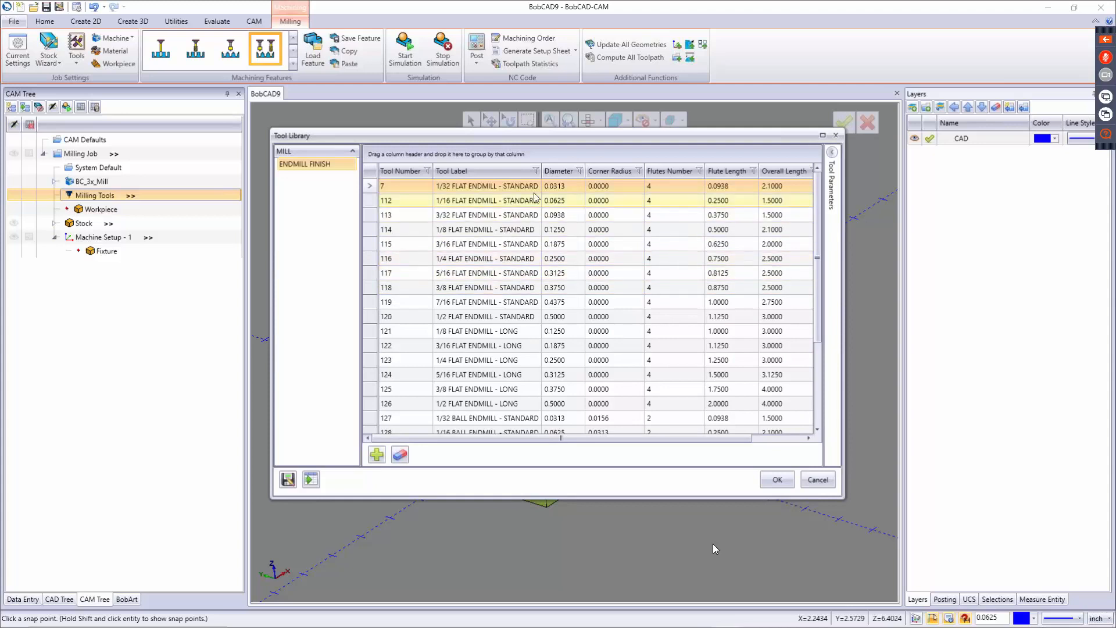
left_click(523, 171)
left_click(609, 172)
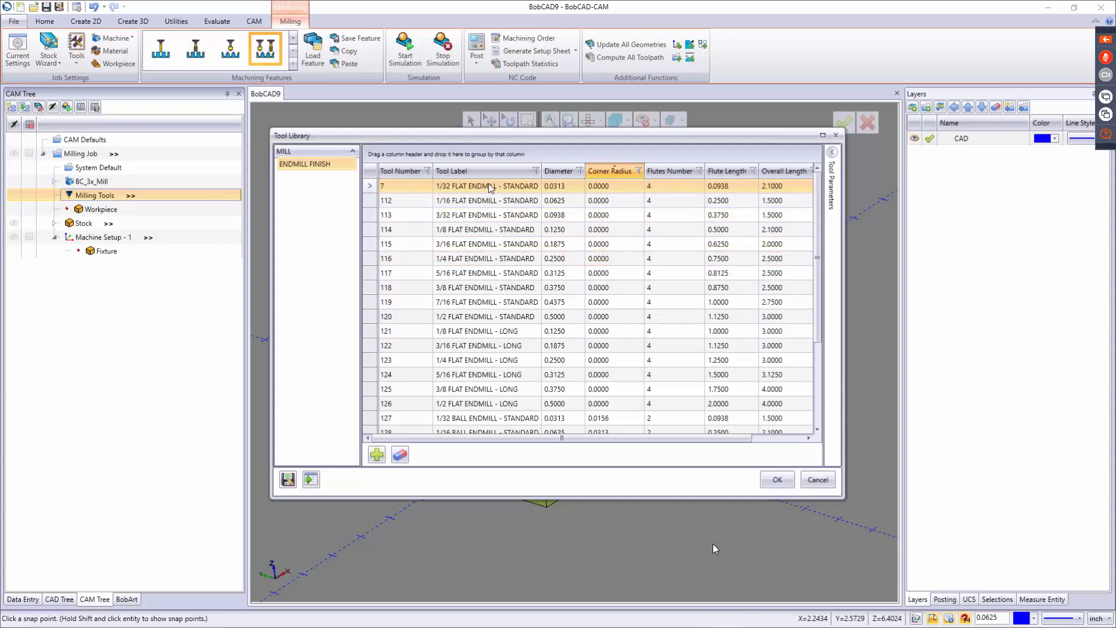
left_click(484, 174)
left_click(482, 303)
left_click(489, 290)
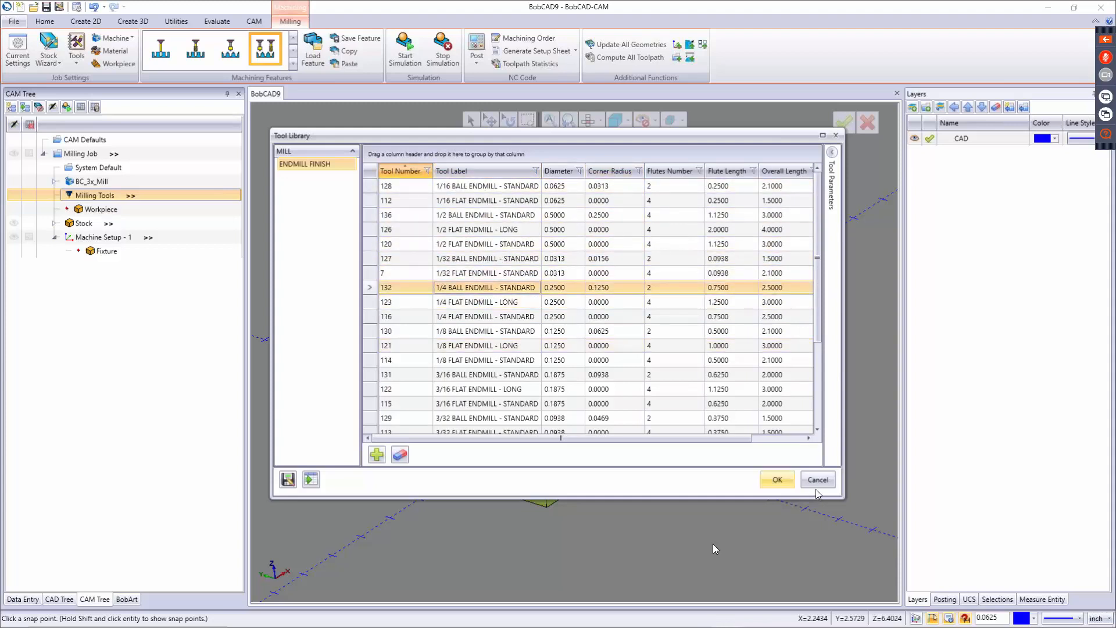
left_click(778, 480)
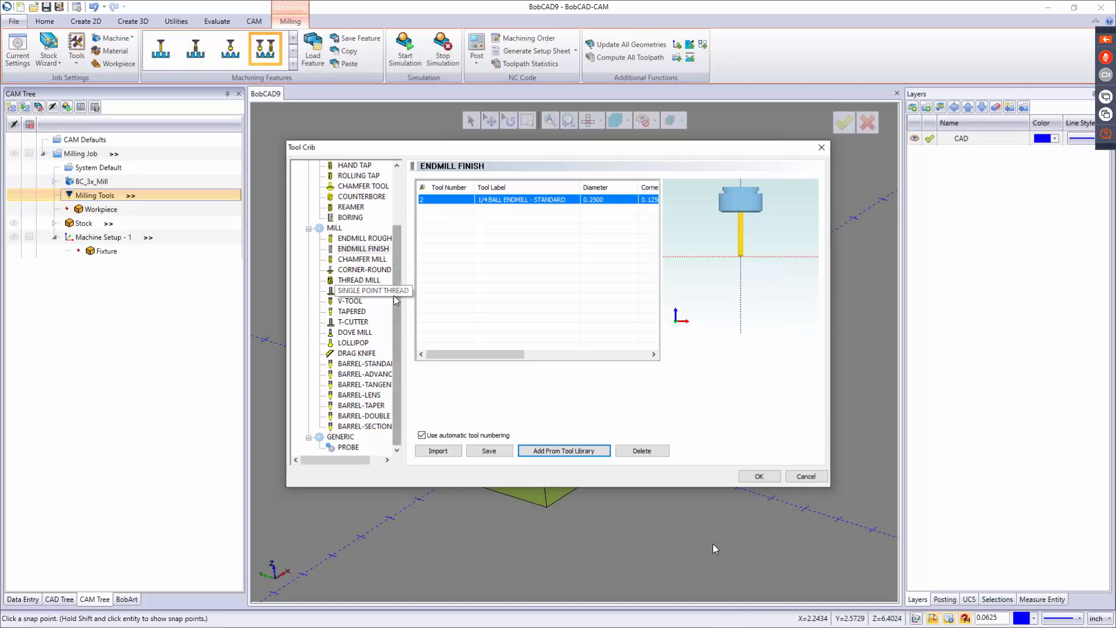
Step: Add the 1/4 - 90 DEGREE SPOT DRILL from the tool library to the Tool Crib's center drill category
scroll(397, 203, "up", 3)
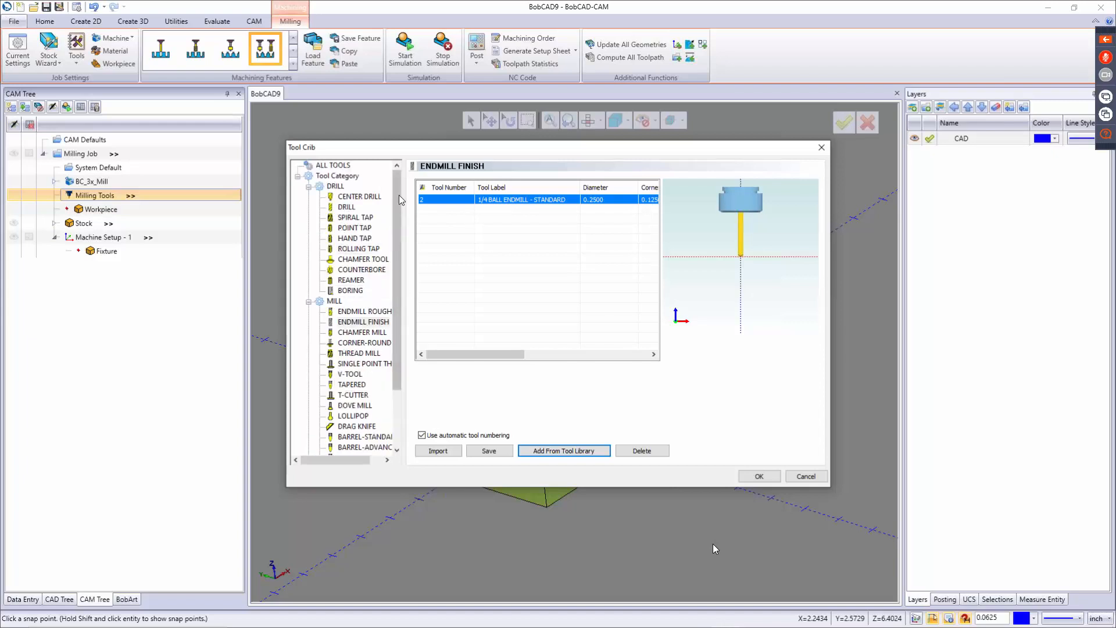
left_click(358, 196)
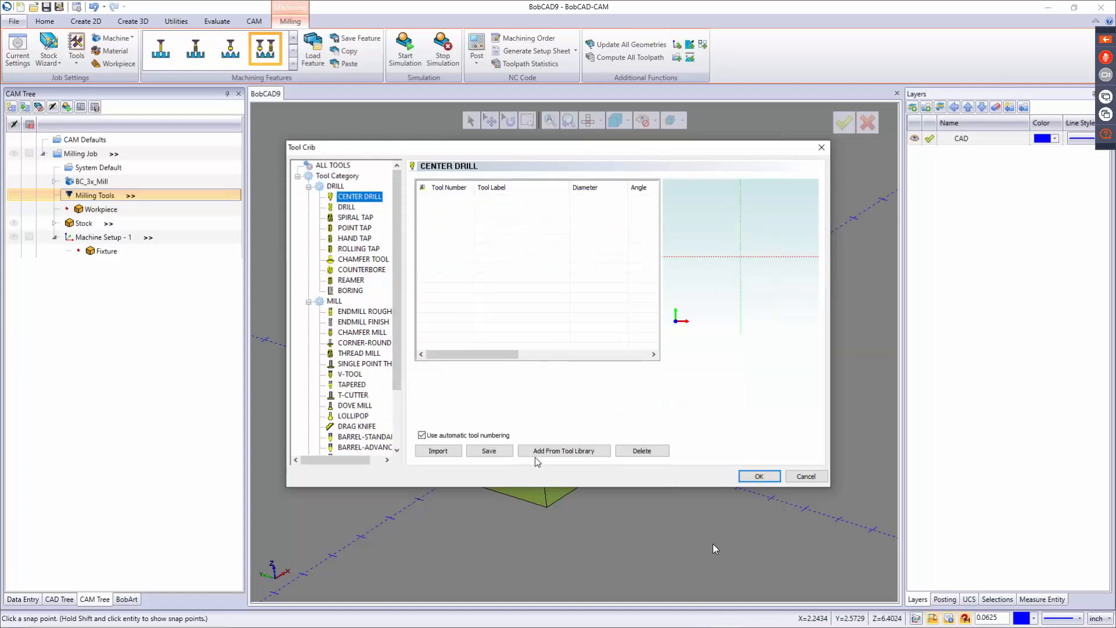
left_click(573, 452)
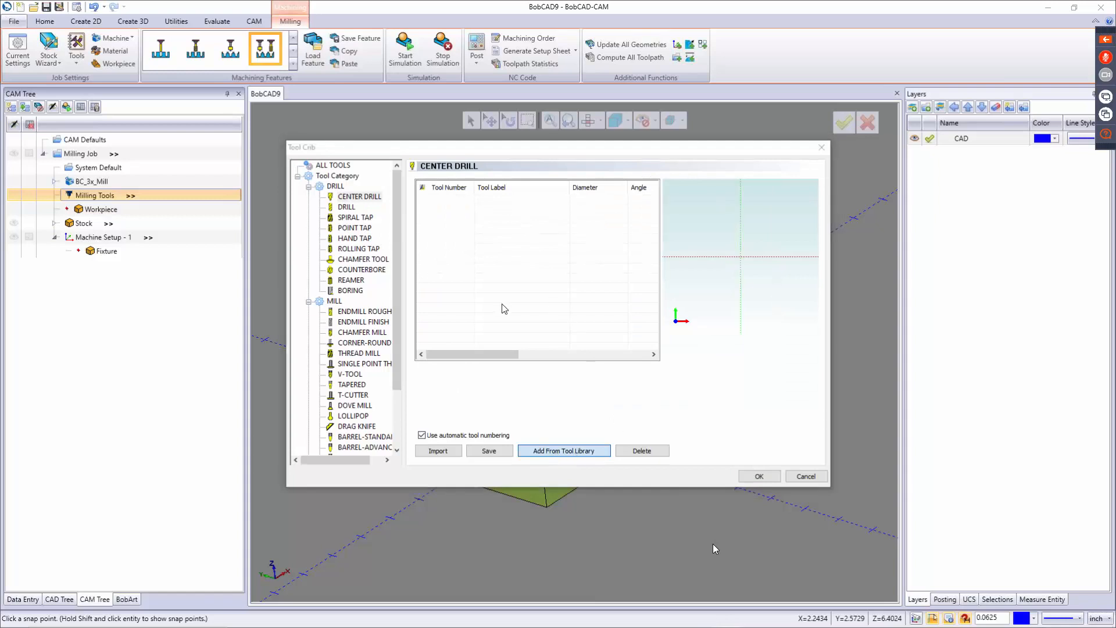
left_click(485, 389)
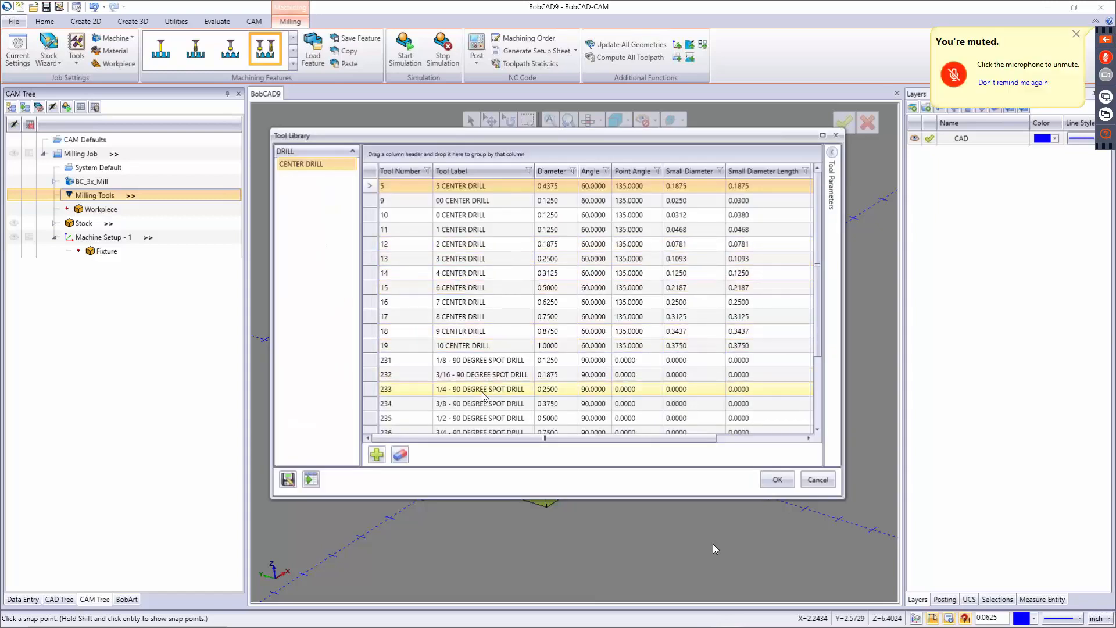
left_click(774, 472)
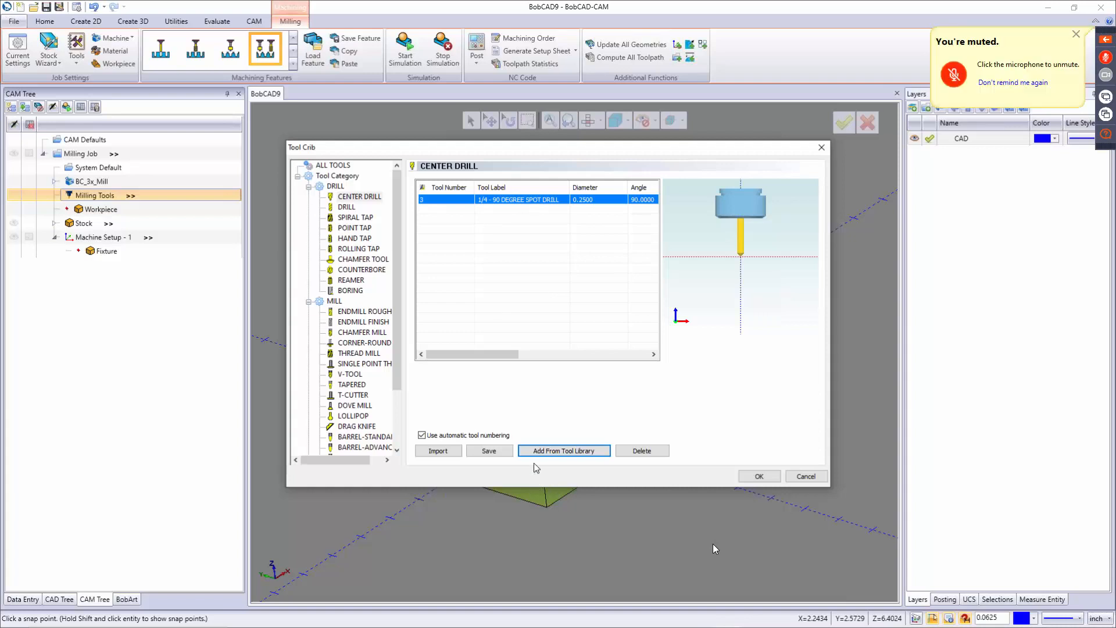
Step: Save the tool crib as "live event tools" in the BobCAD-CAM V34 Technology\Cribs folder and accept the Tool Crib
left_click(489, 451)
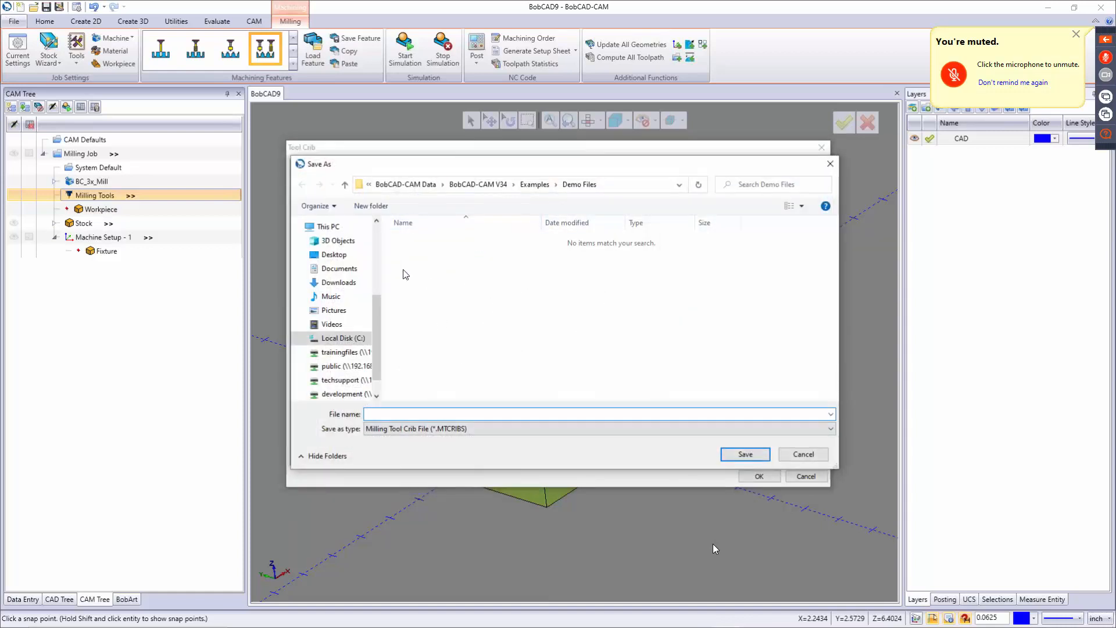
left_click(477, 185)
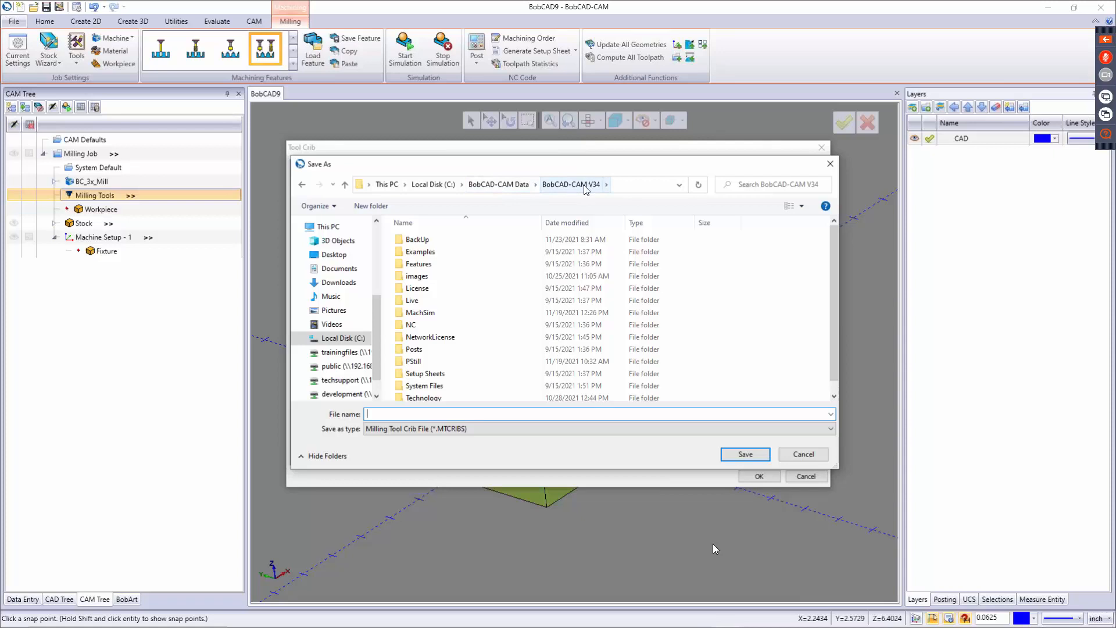
scroll(427, 372, "down", 1)
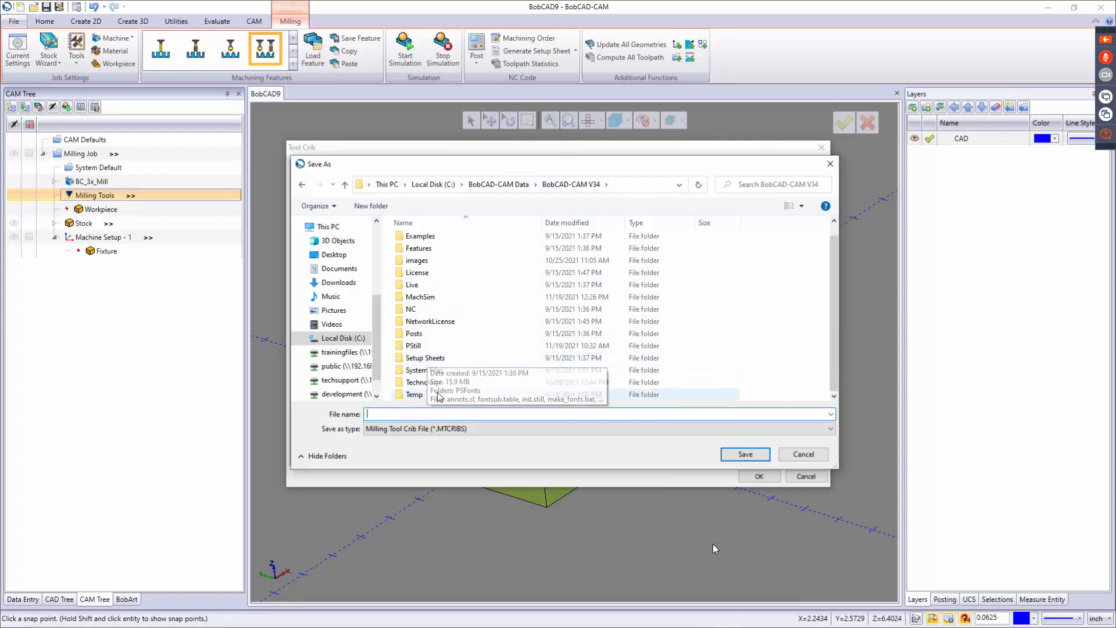
double_click(423, 384)
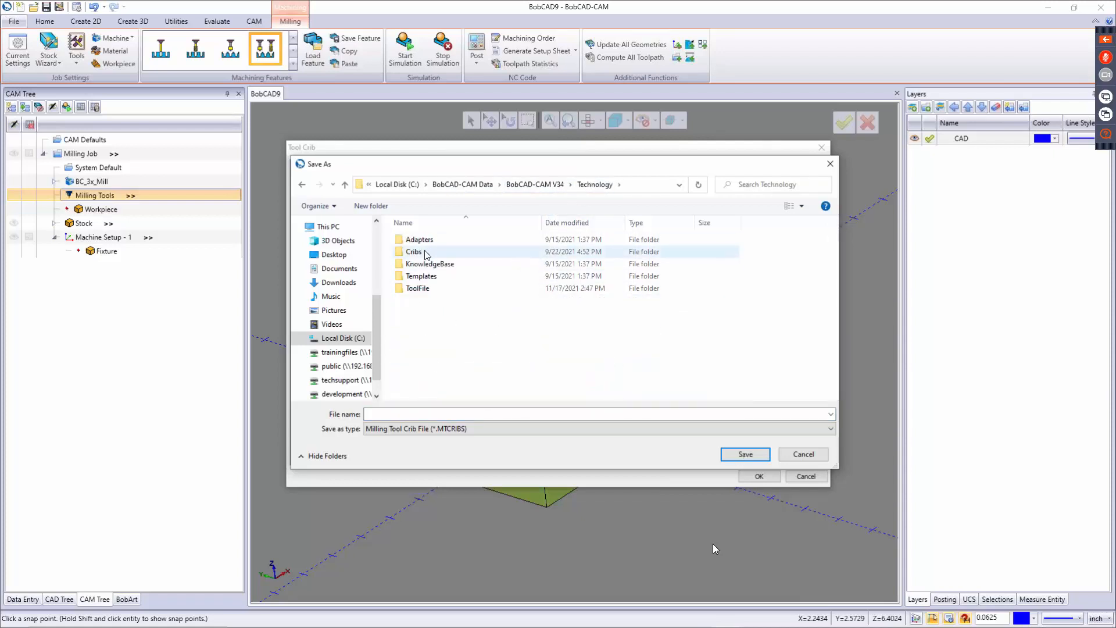
double_click(426, 252)
left_click(446, 428)
left_click(439, 413)
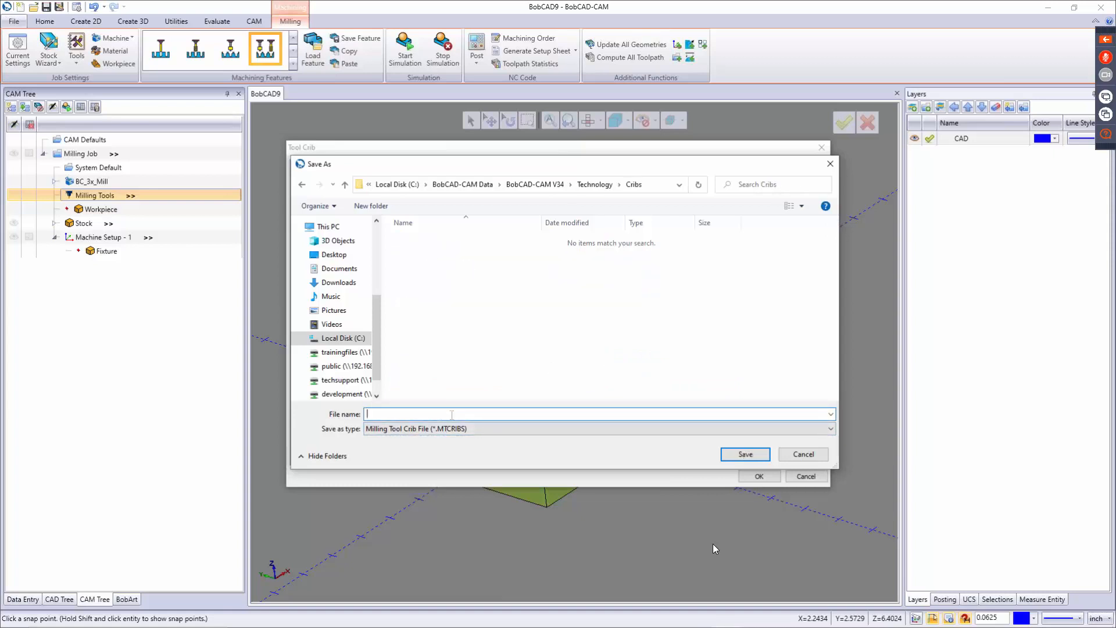
type("ive event tools")
left_click(736, 455)
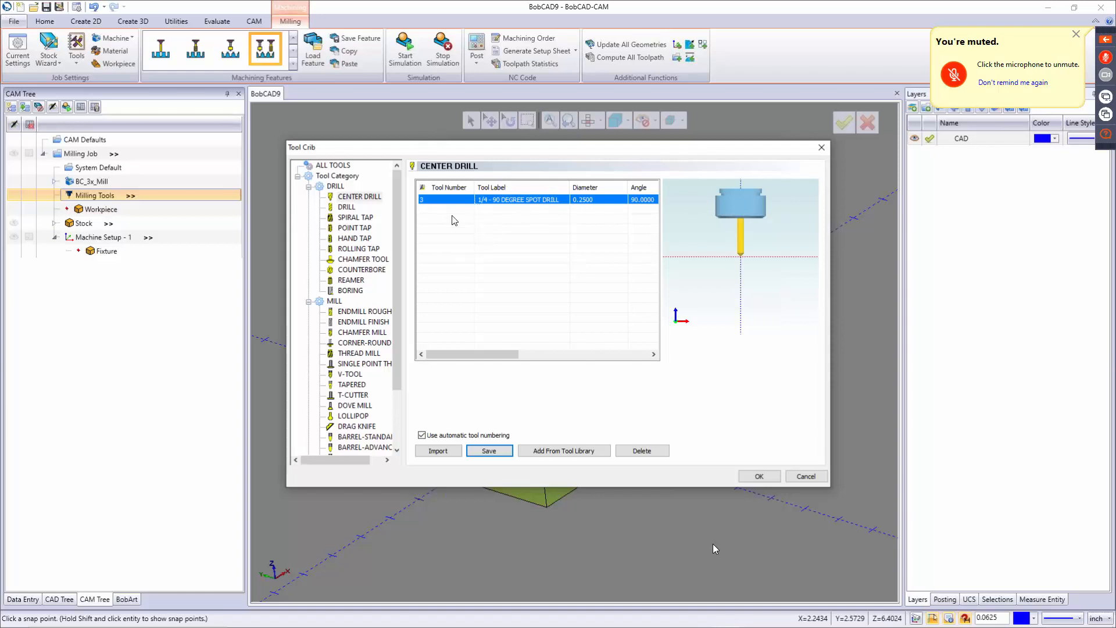
left_click(759, 476)
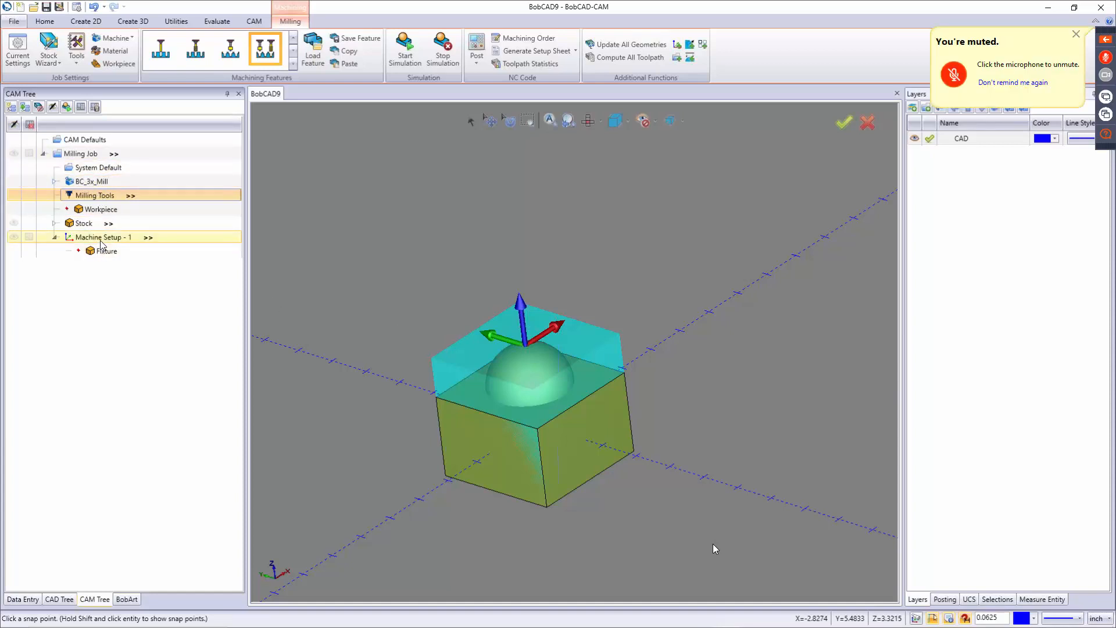
Step: Reopen the Tool Crib and view the saved live event tools.mtcribs file for import, cancelling both dialogs
left_click(76, 64)
left_click(369, 183)
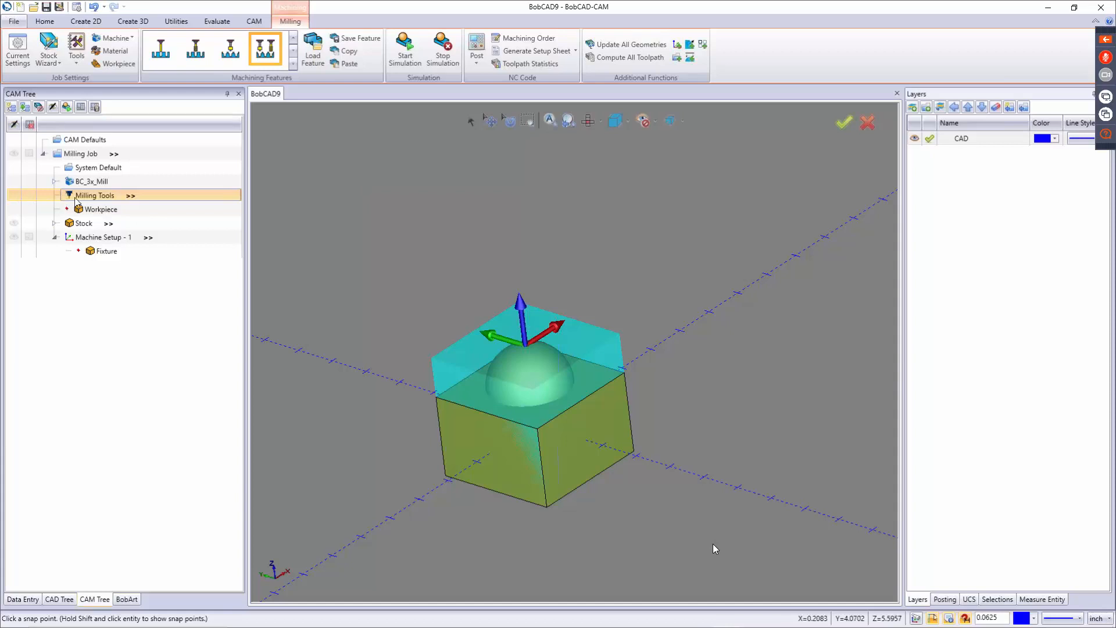
left_click(77, 58)
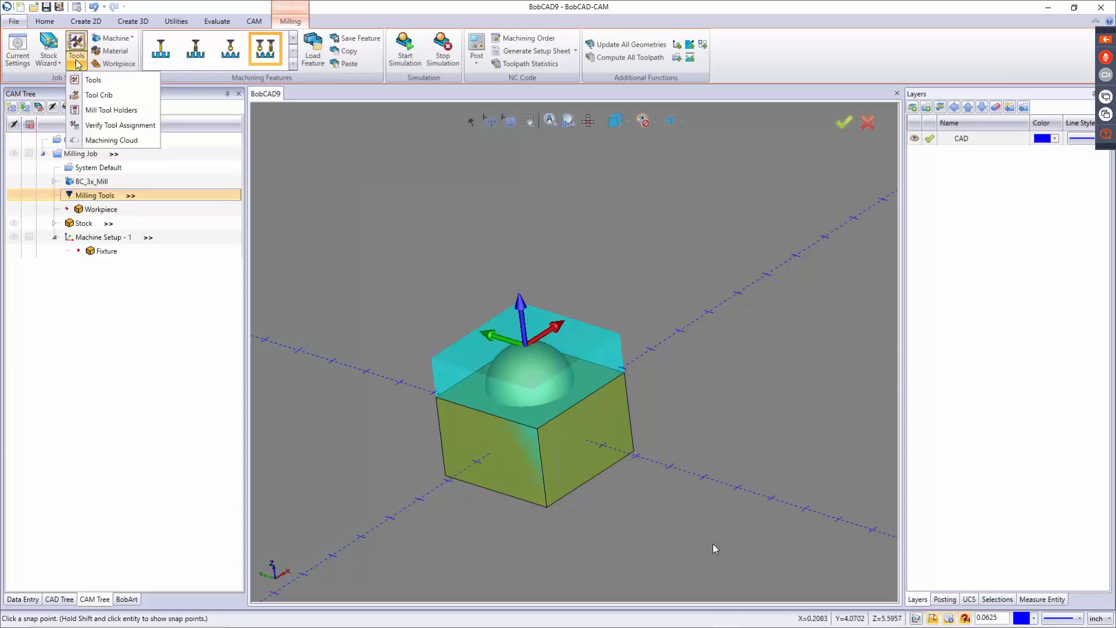
left_click(93, 95)
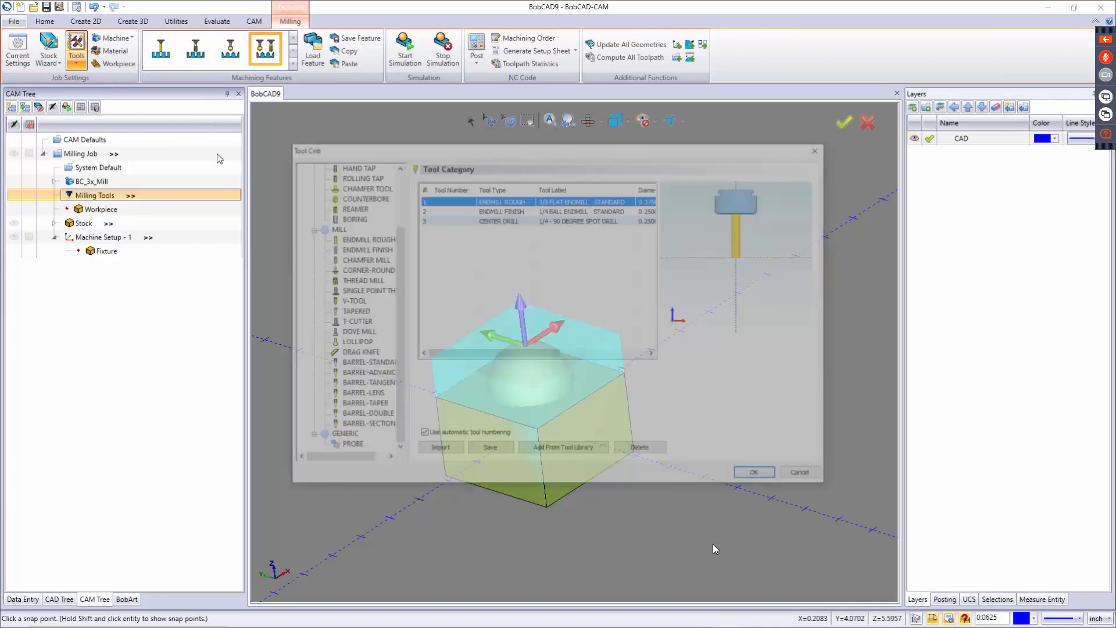
left_click(440, 451)
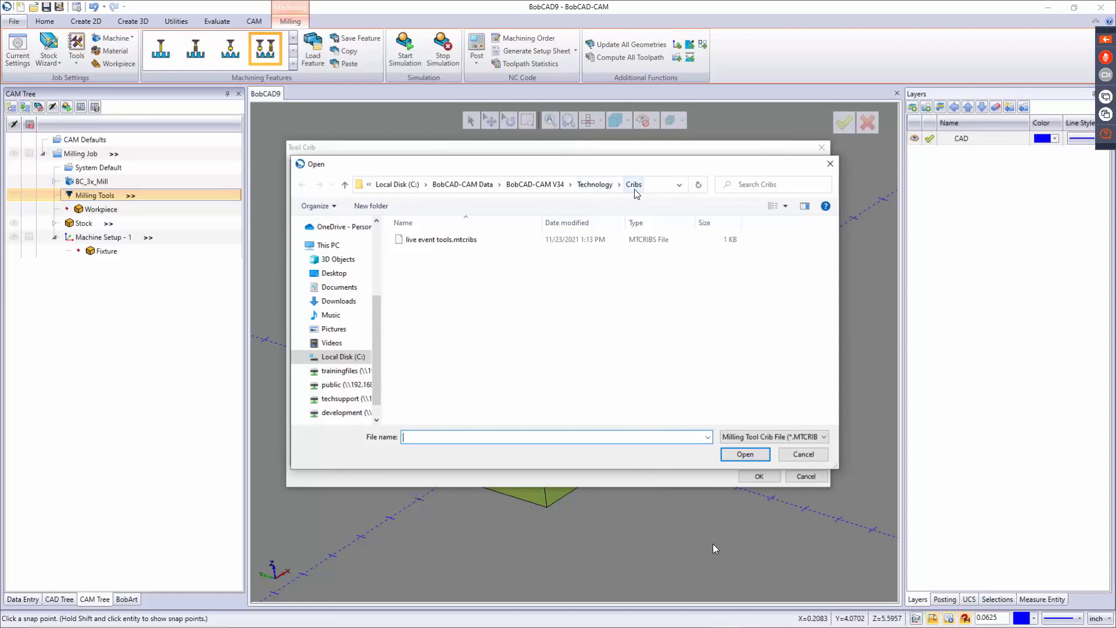
left_click(439, 245)
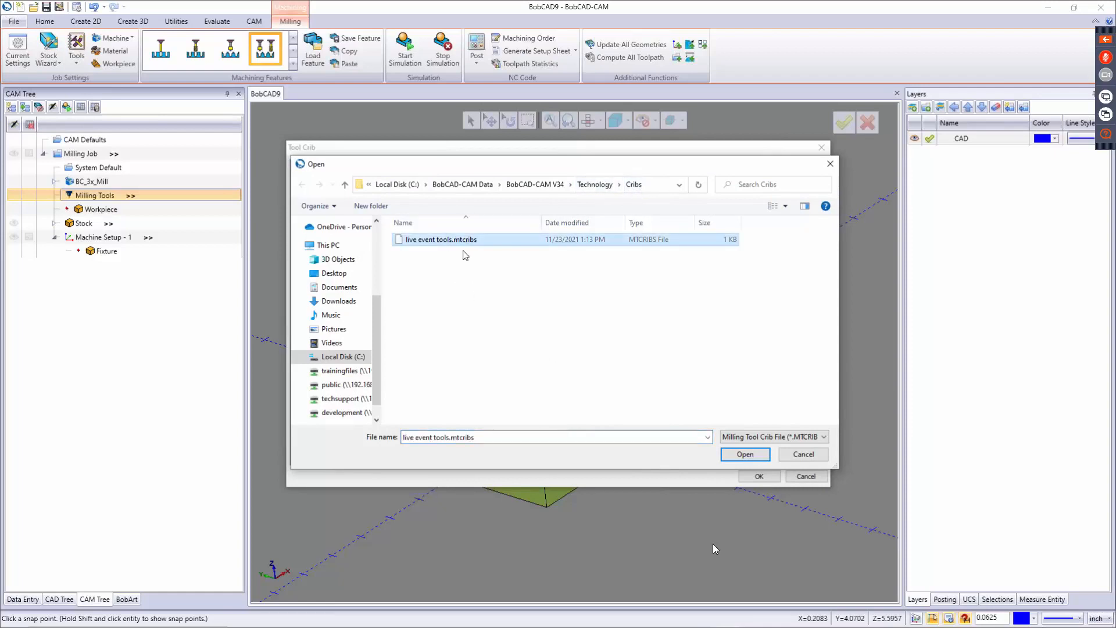
left_click(804, 454)
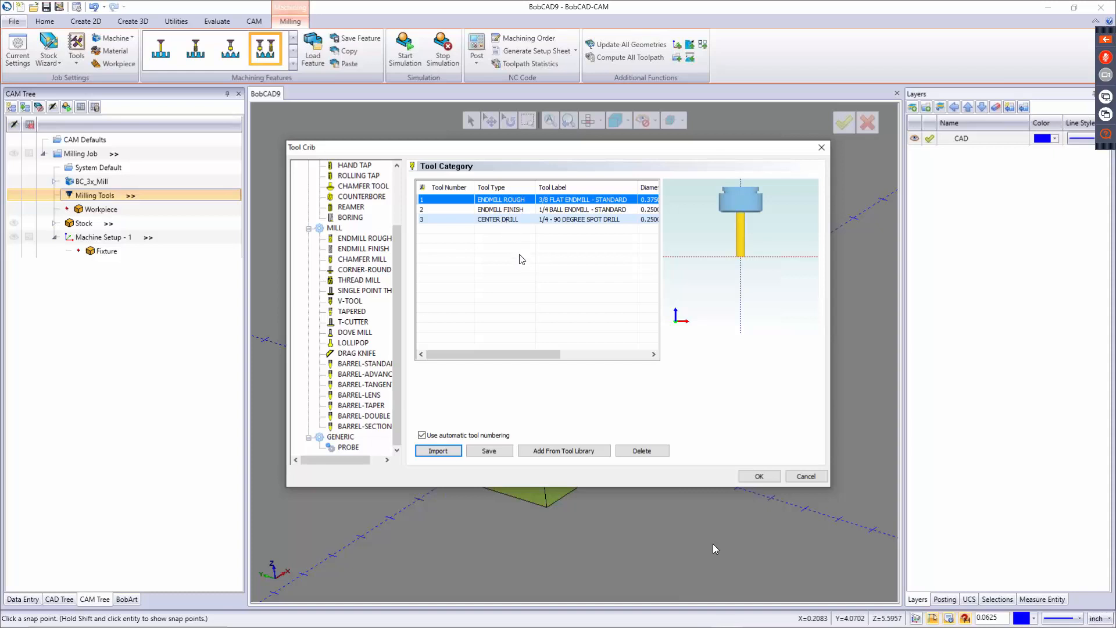
left_click(812, 475)
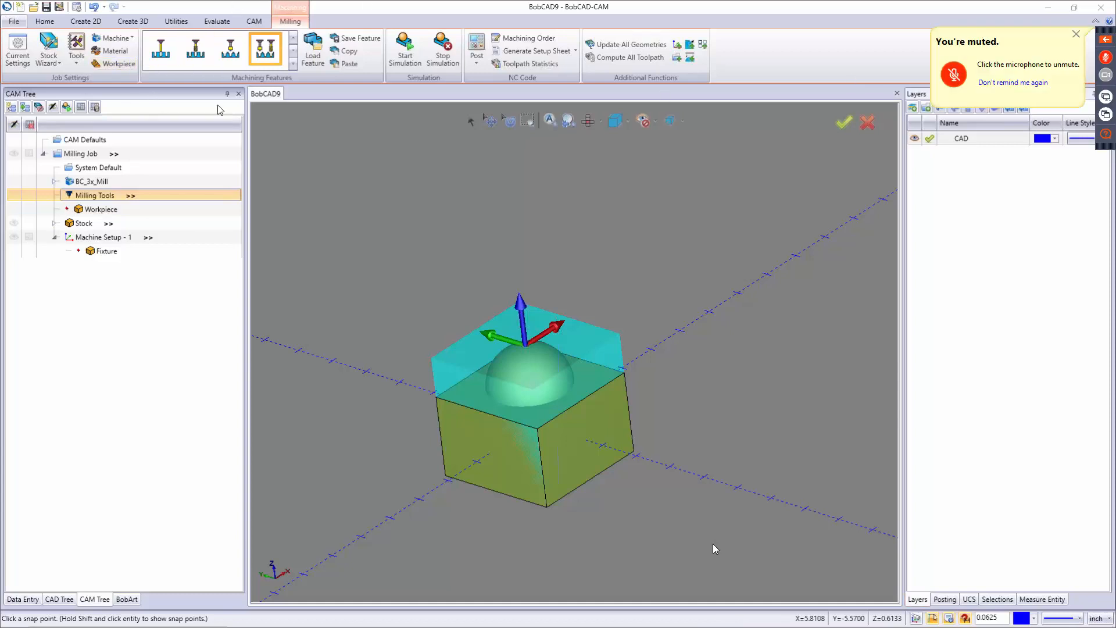
Step: Change the stock's display color to the basic blue with RGB 0, 128, 255
left_click(51, 61)
left_click(60, 79)
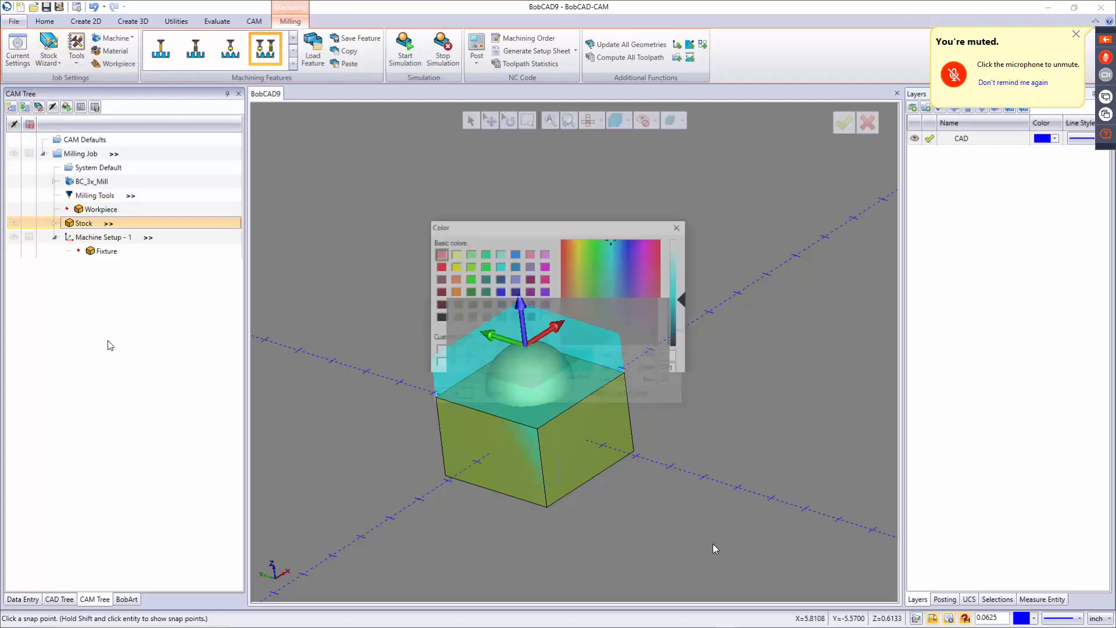
left_click(453, 254)
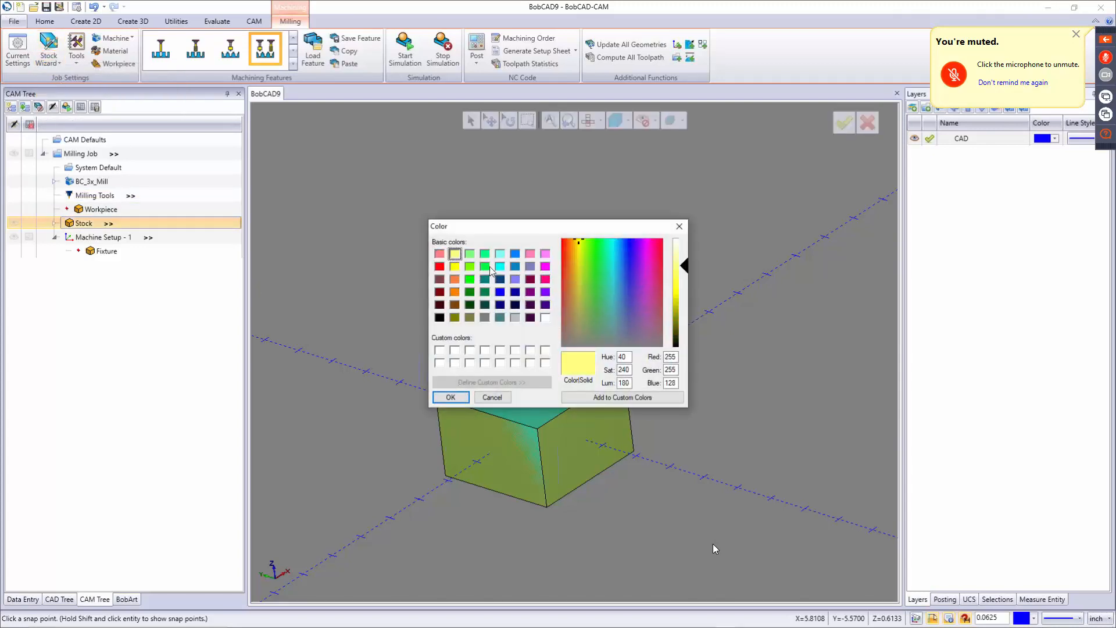
left_click(515, 254)
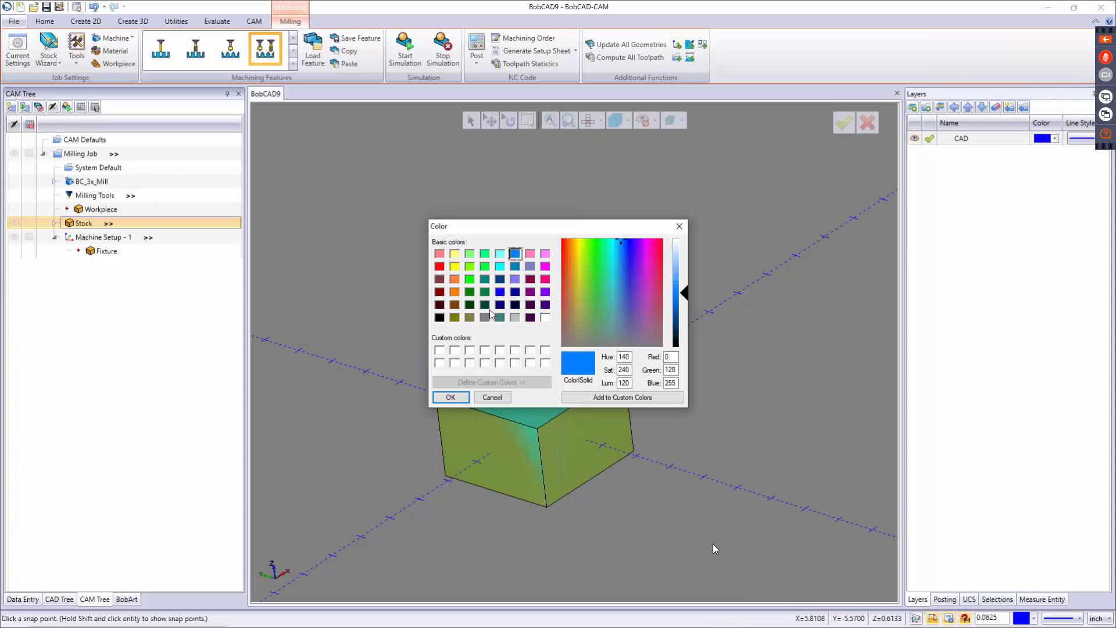
left_click(450, 397)
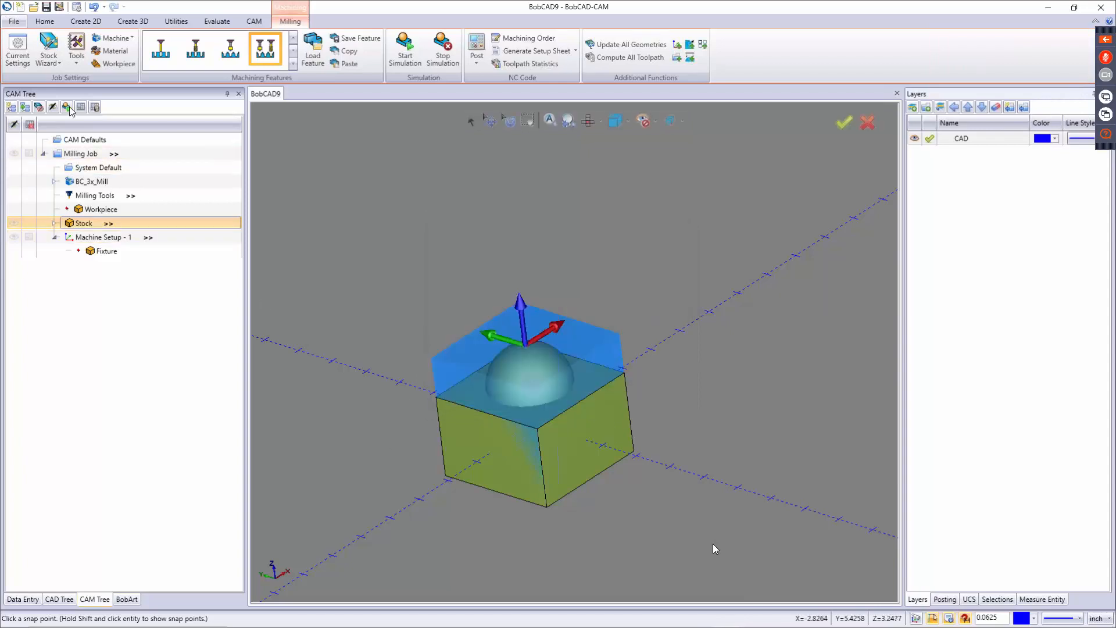
Step: Set the stock transparency to its lowest level and inspect the stock around the part
left_click(49, 58)
left_click(76, 94)
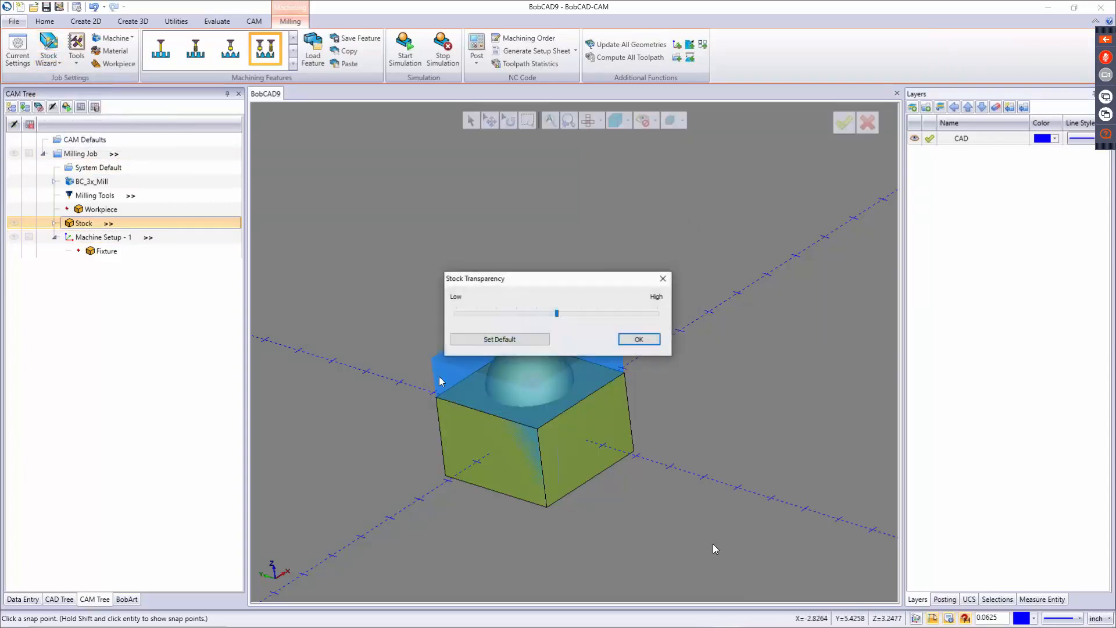
left_click_drag(557, 313, 452, 312)
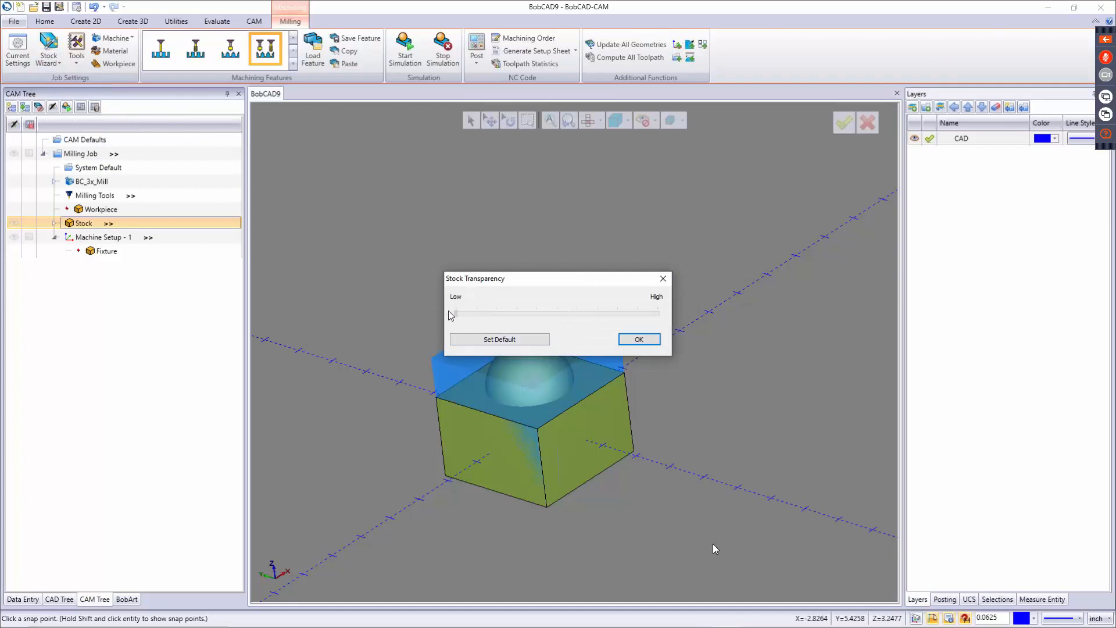
left_click(628, 343)
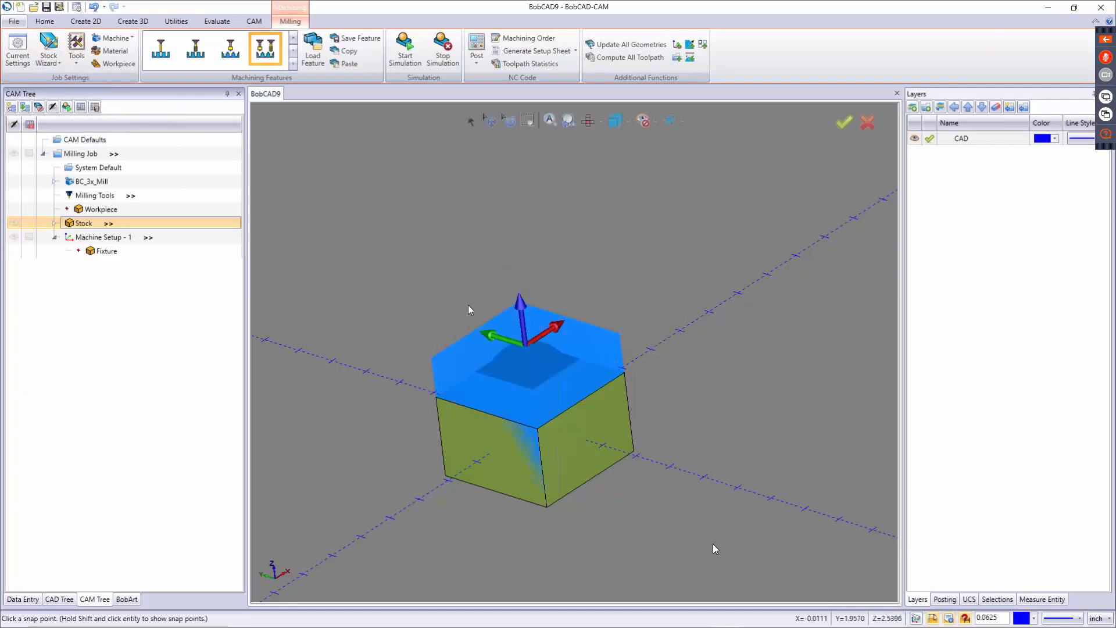
middle_click_drag(536, 323, 426, 304)
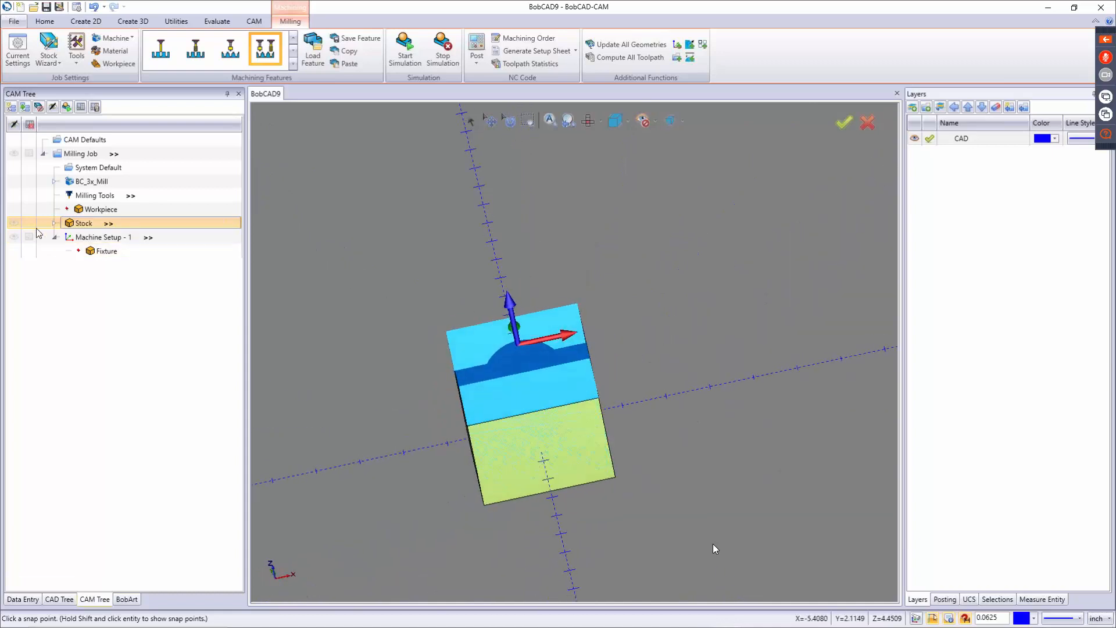
Step: Set the stock transparency to its highest level and inspect the block-and-sphere part
left_click(49, 59)
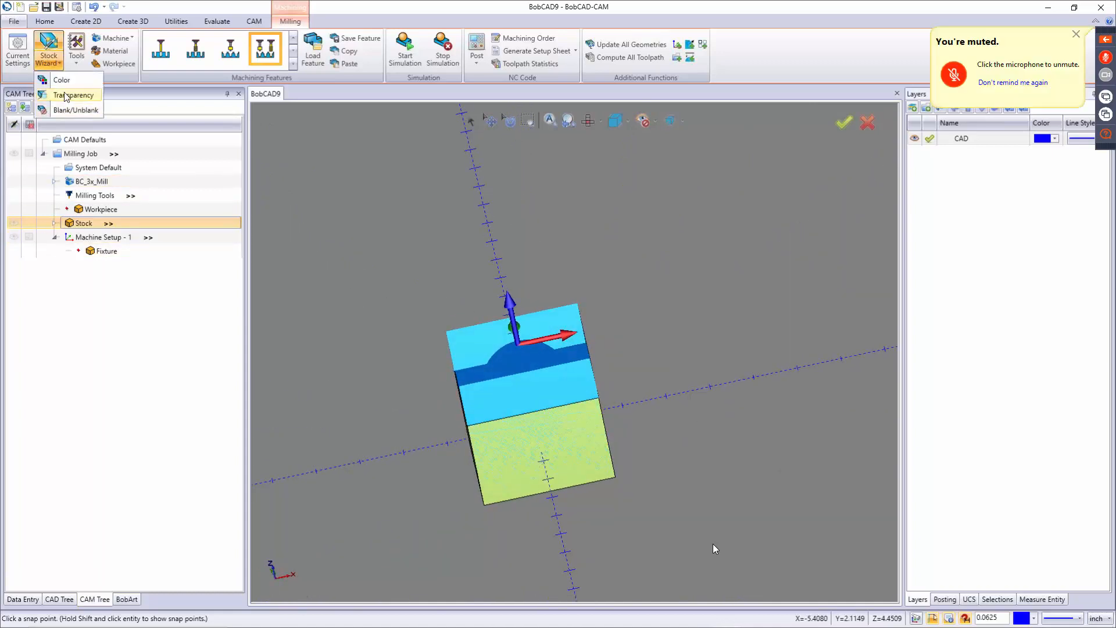
left_click(70, 95)
left_click_drag(478, 317, 658, 319)
left_click(643, 340)
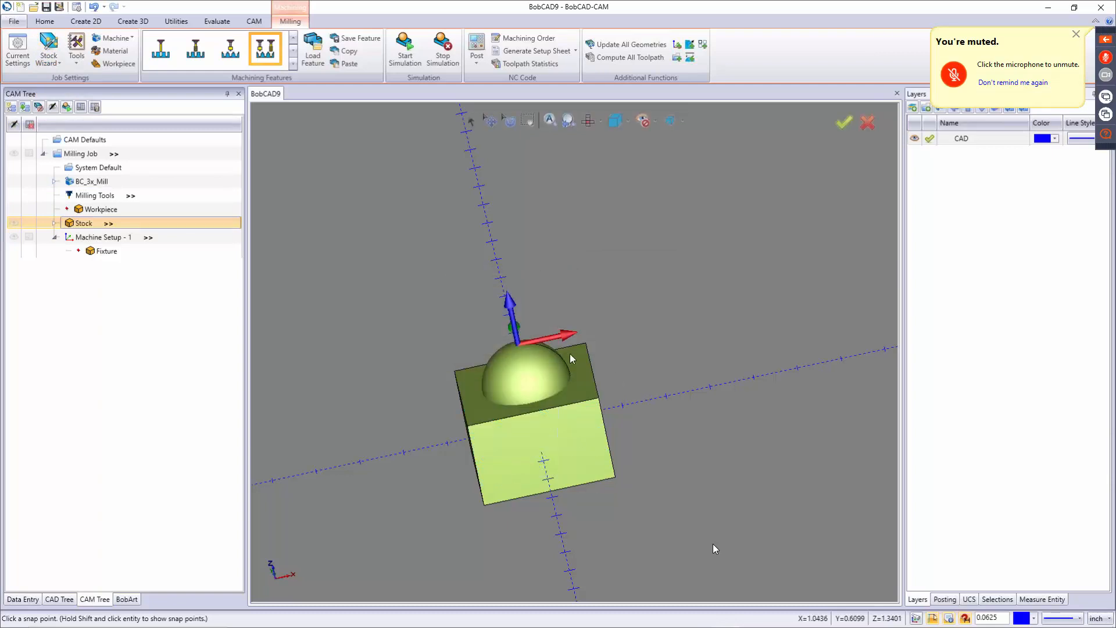
middle_click_drag(634, 427, 482, 322)
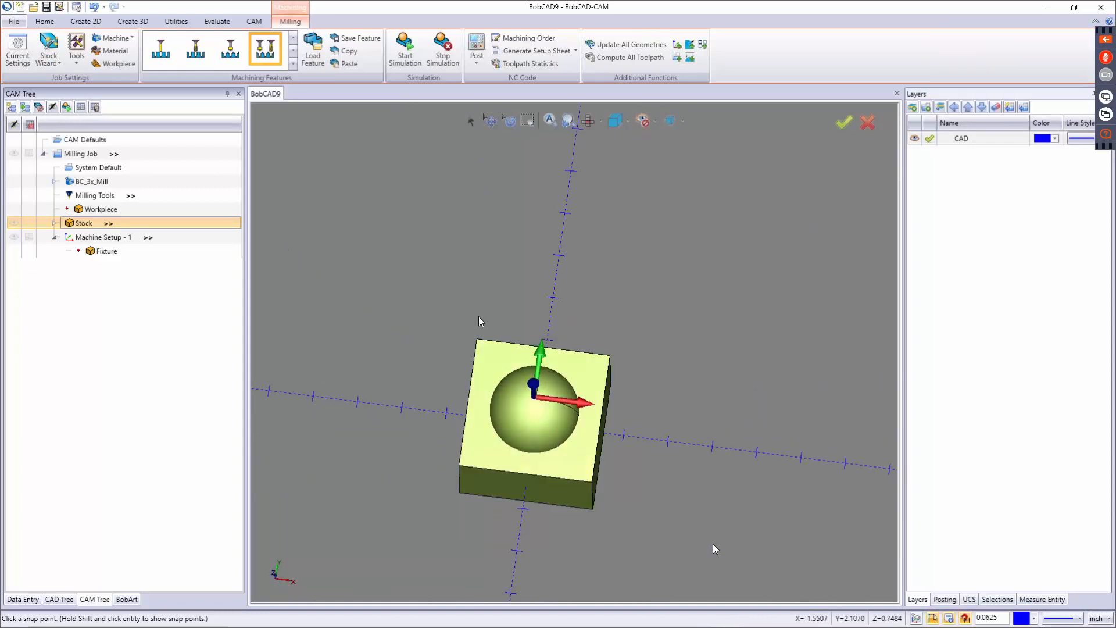
Step: Set the stock transparency to a medium level between low and high
left_click(57, 64)
left_click(61, 92)
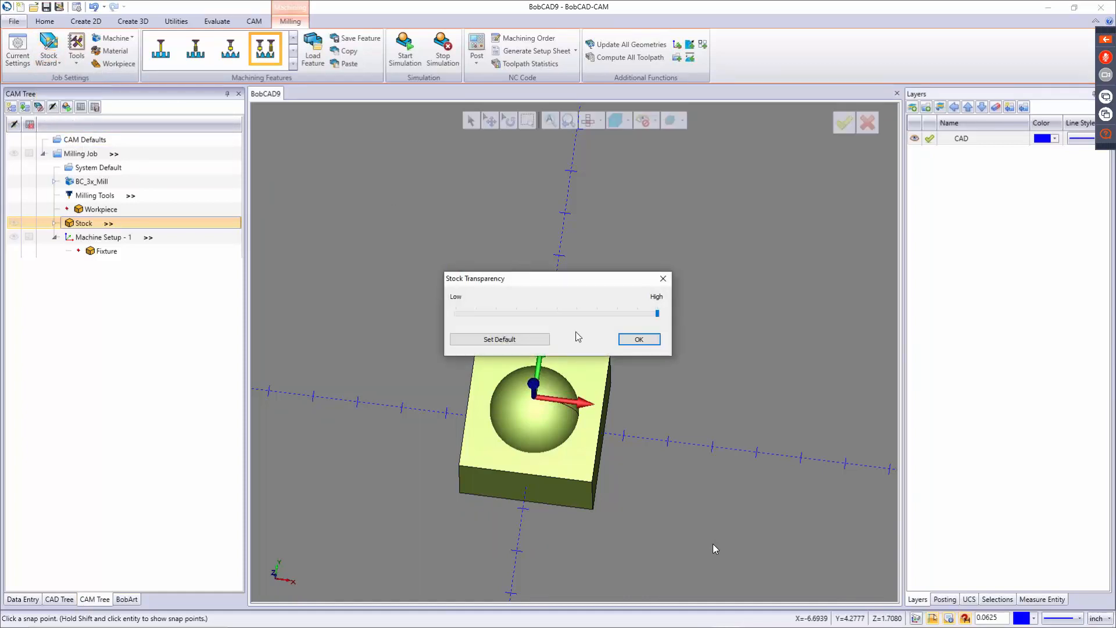
left_click(569, 314)
left_click(639, 339)
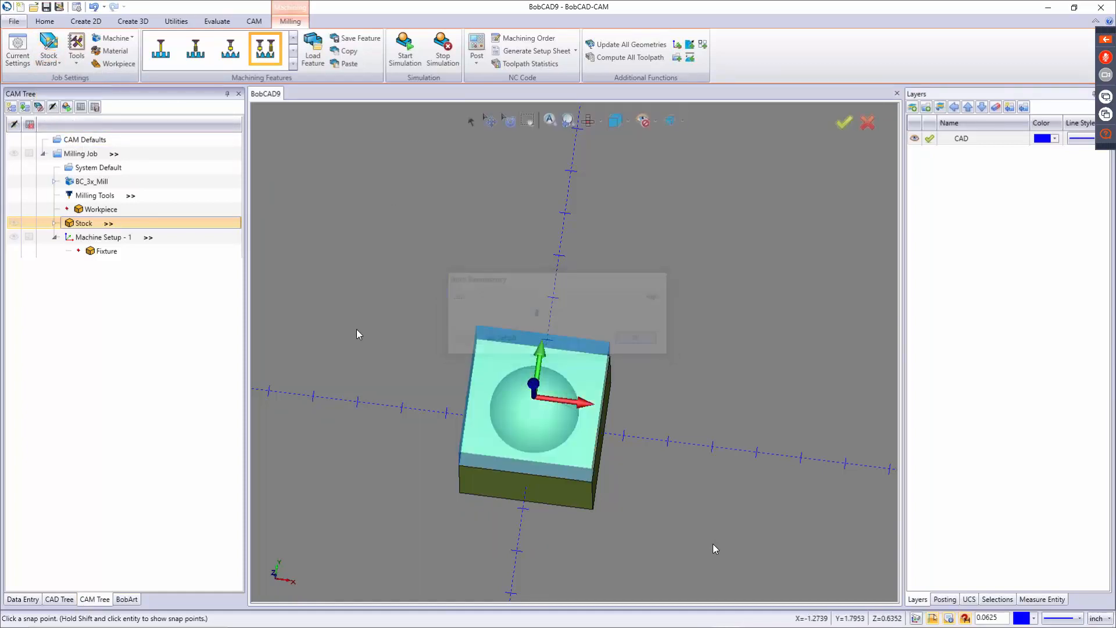
Step: Blank the stock to hide it around the block-and-sphere part, and select Machine Setup - 1
left_click(52, 61)
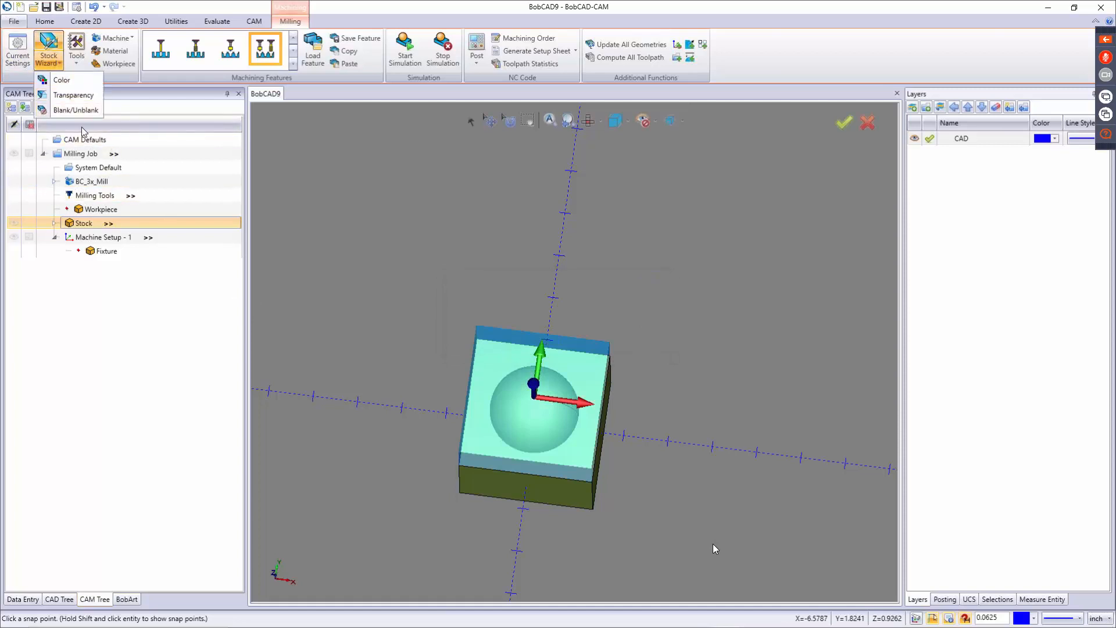
left_click(76, 110)
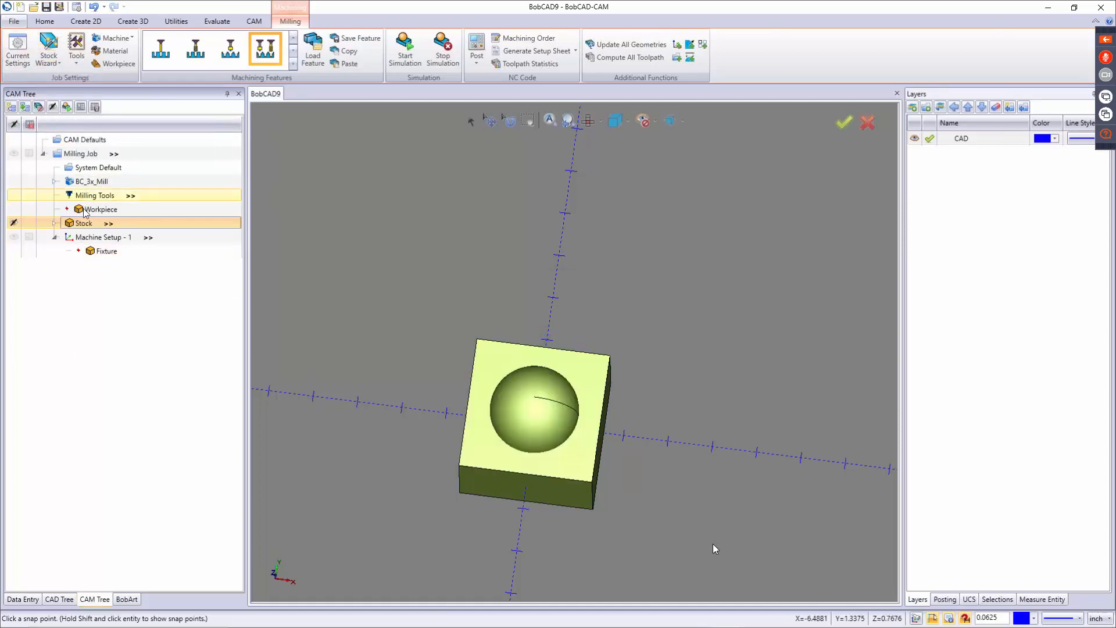
middle_click_drag(515, 404, 540, 368)
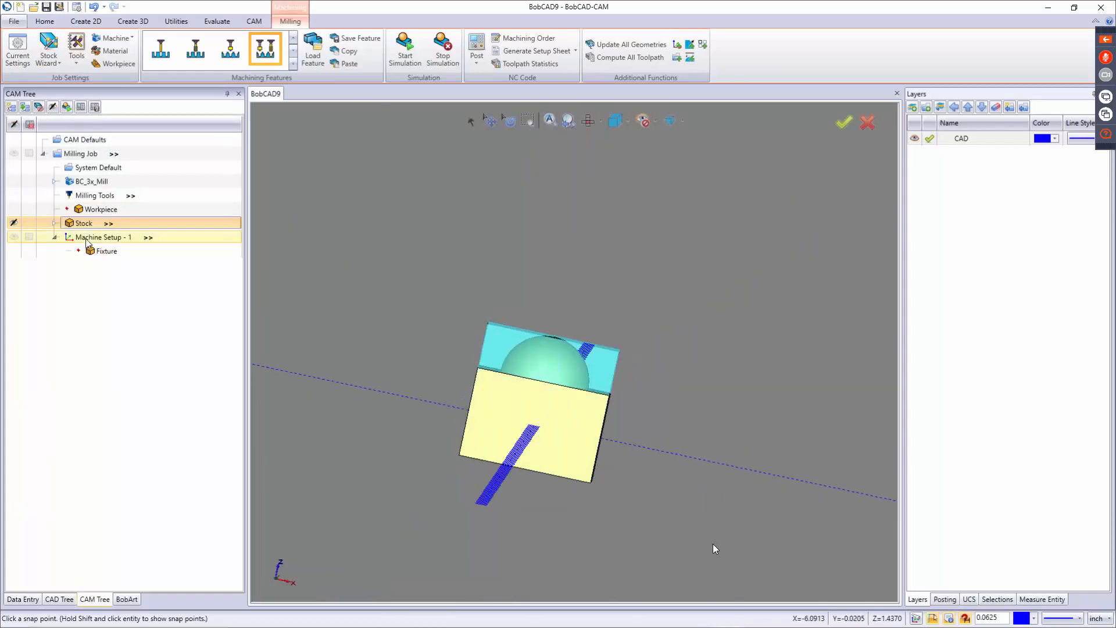
left_click(90, 238)
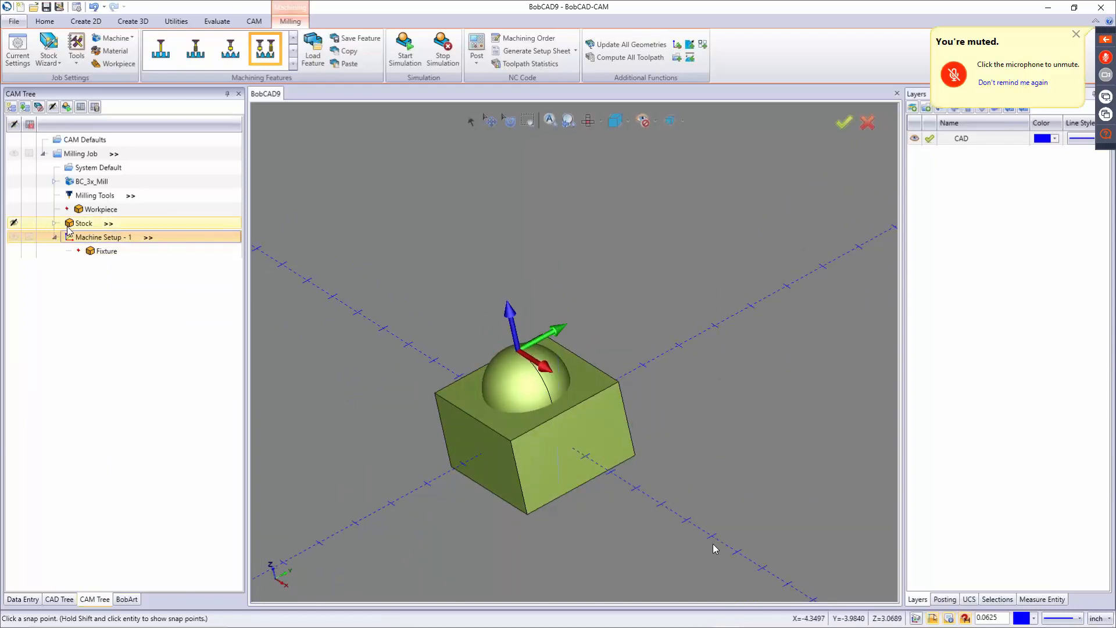
Step: Open the job's current settings and browse the available machine makes, cancelling the machine selection each time
left_click(17, 59)
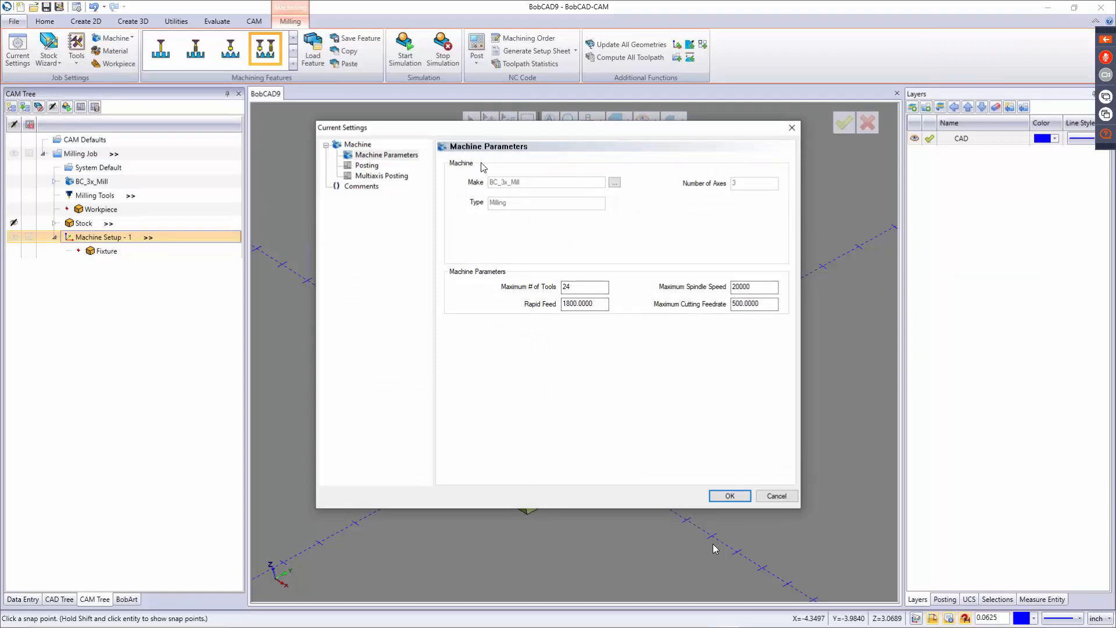
left_click(614, 182)
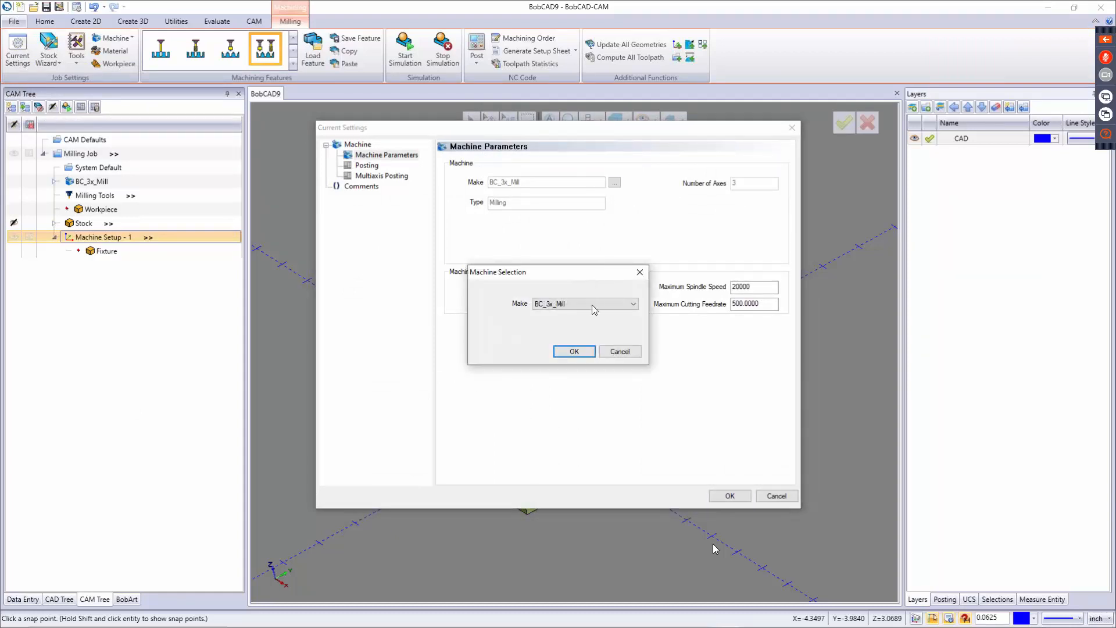
left_click(599, 304)
scroll(586, 358, "down", 3)
scroll(587, 365, "up", 4)
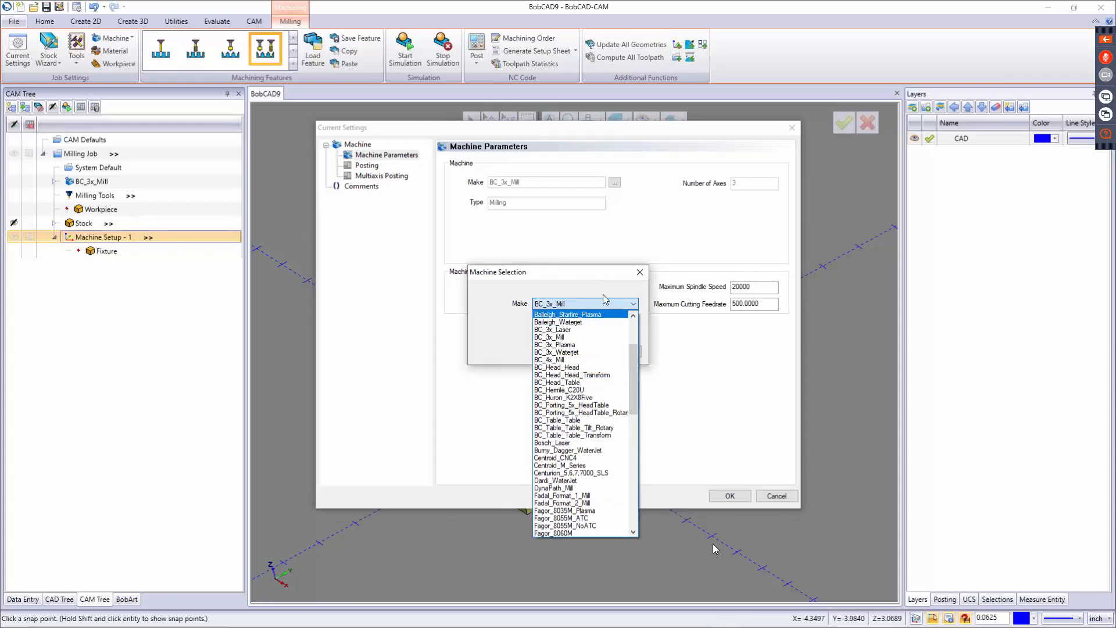
left_click(608, 278)
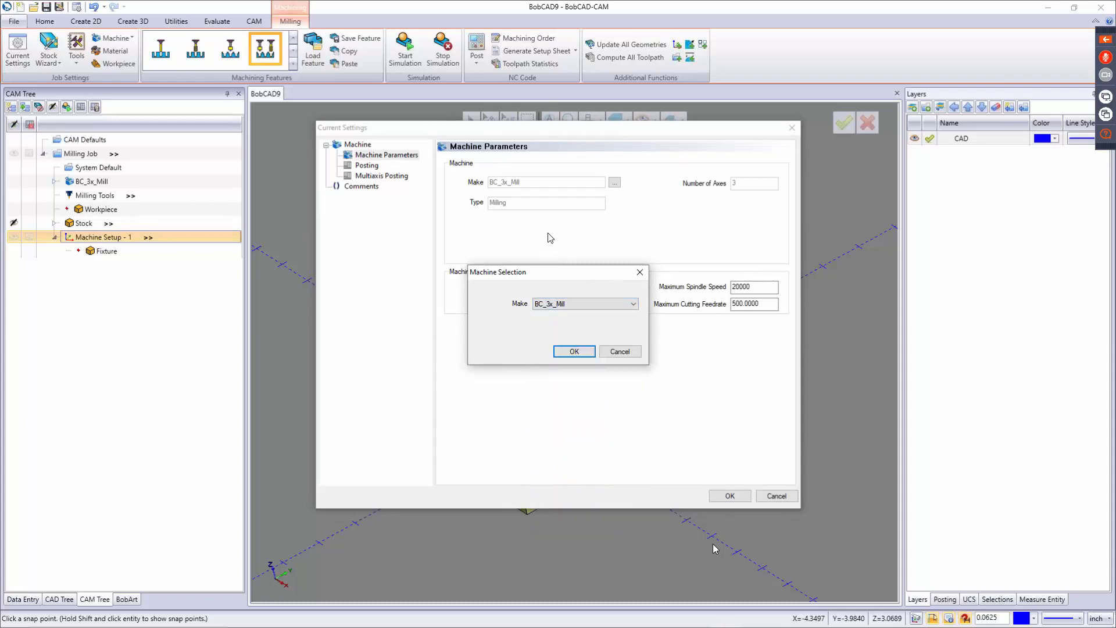
left_click(631, 349)
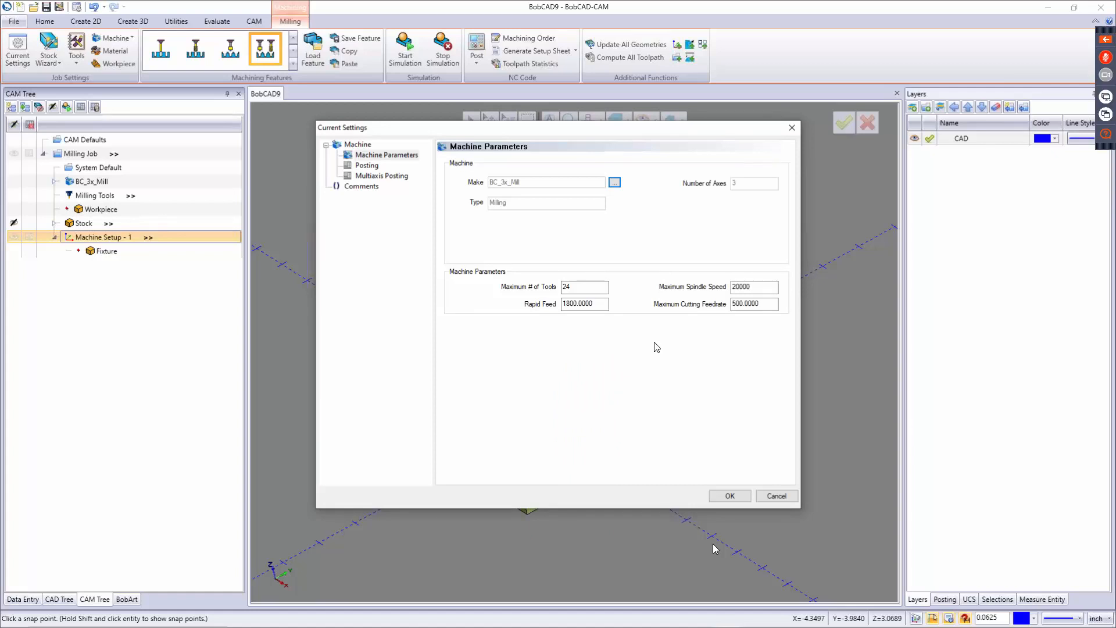
left_click(613, 183)
left_click(582, 304)
scroll(555, 395, "down", 6)
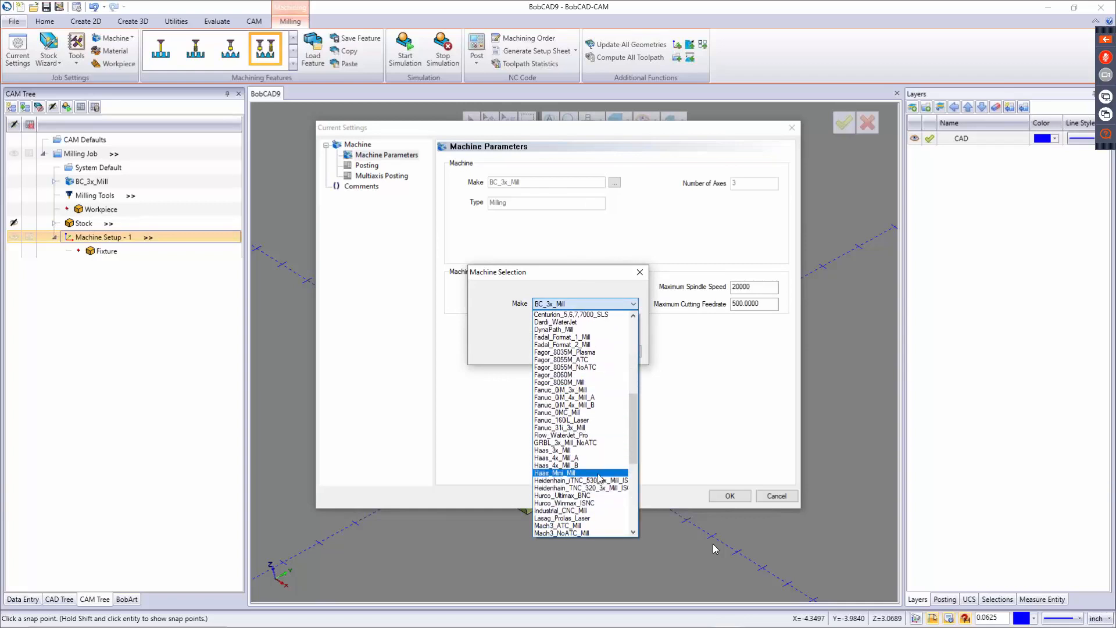
left_click(718, 405)
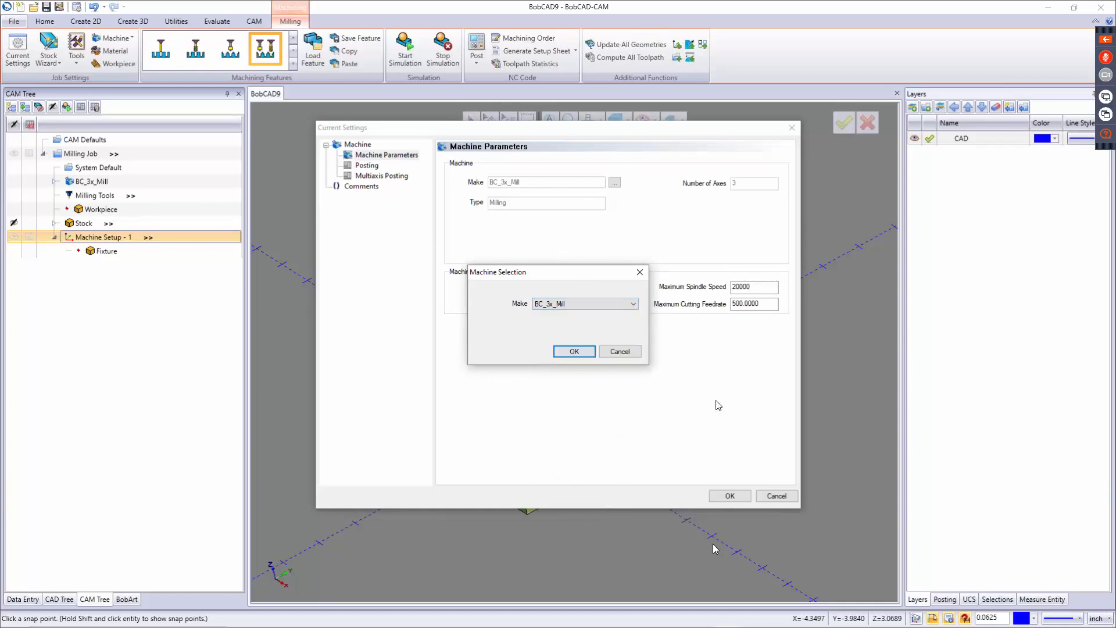
left_click(638, 356)
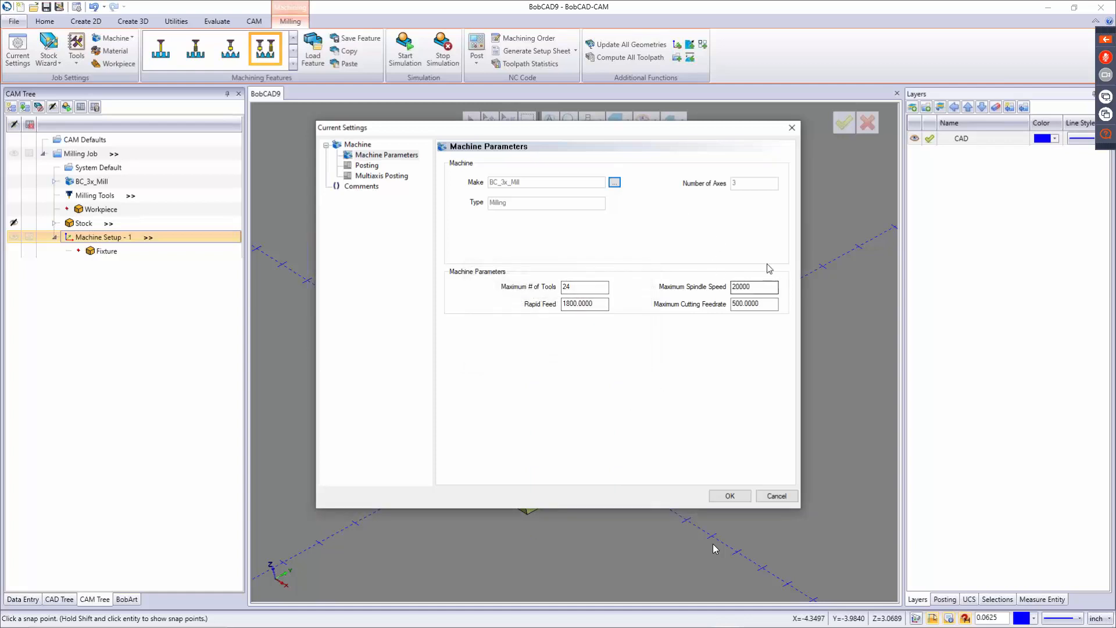
Step: Review the Posting, Comments and Multiaxis Posting settings, return to Machine Parameters, and close the current settings
left_click(366, 166)
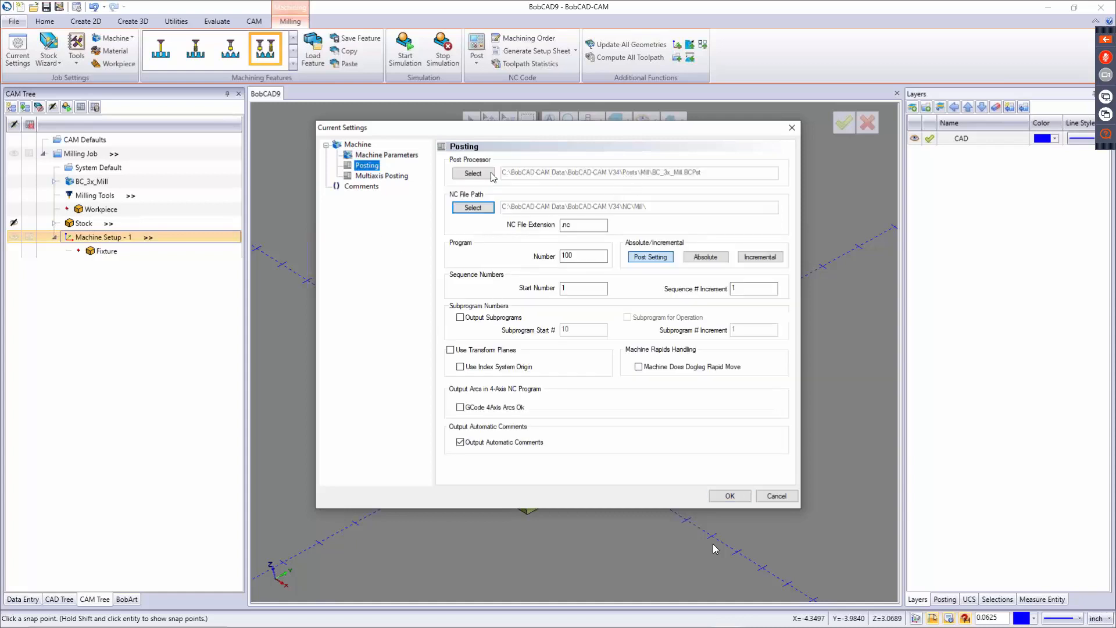
double_click(592, 223)
left_click(361, 186)
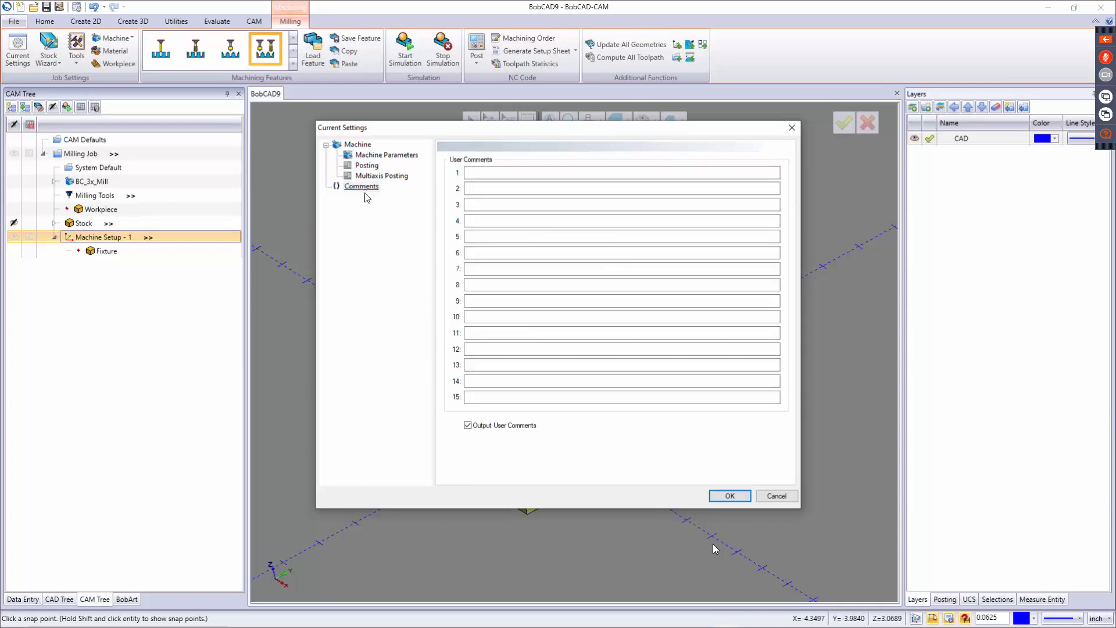
left_click(490, 173)
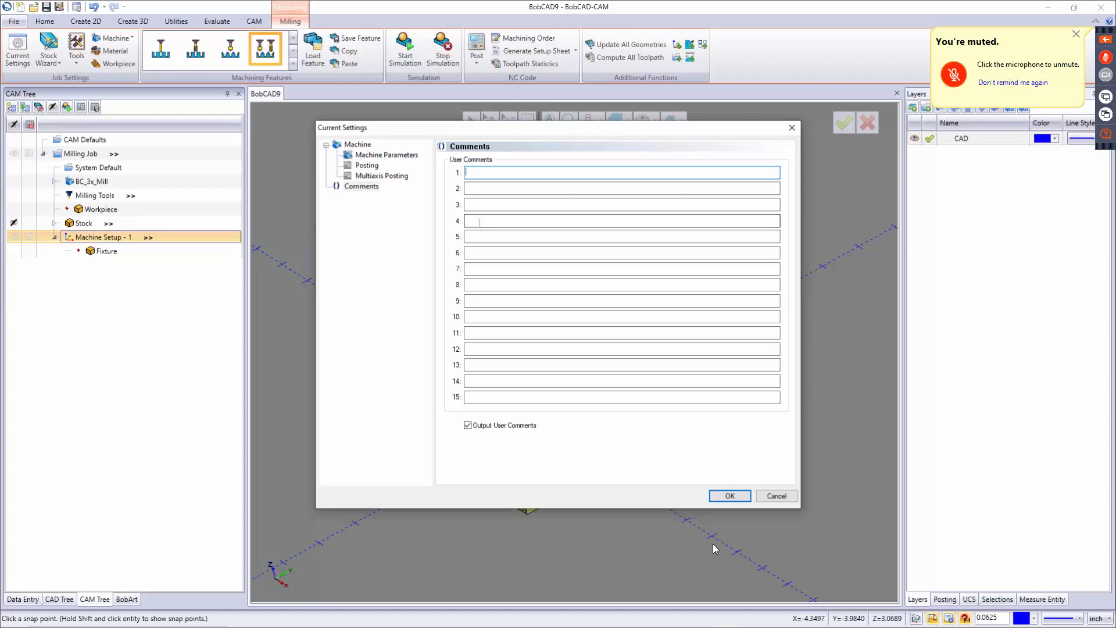
left_click(394, 179)
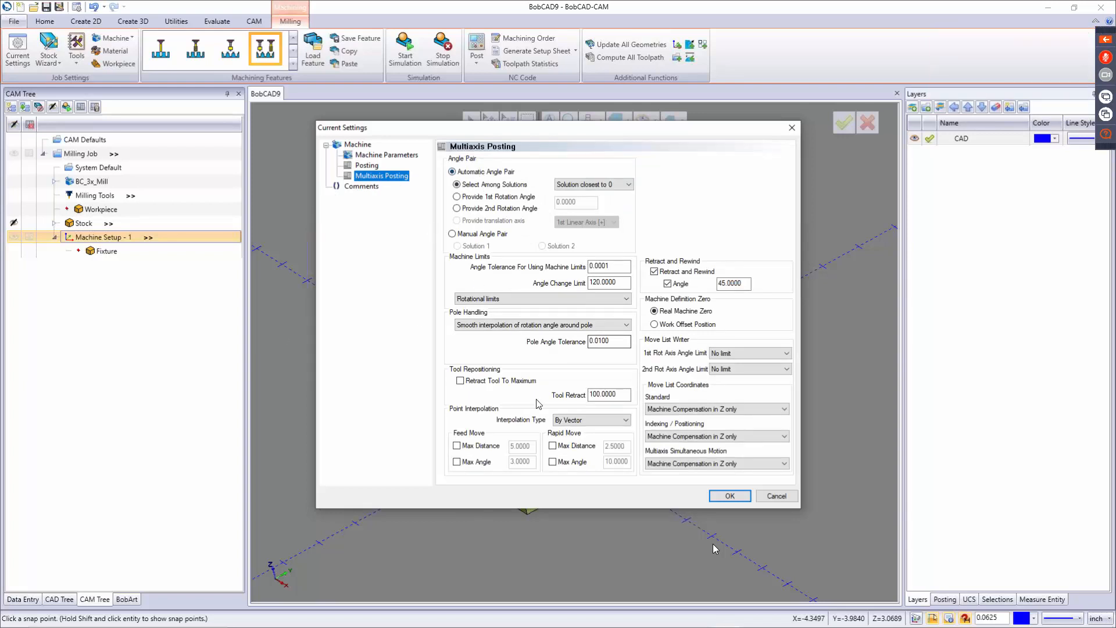
left_click(372, 154)
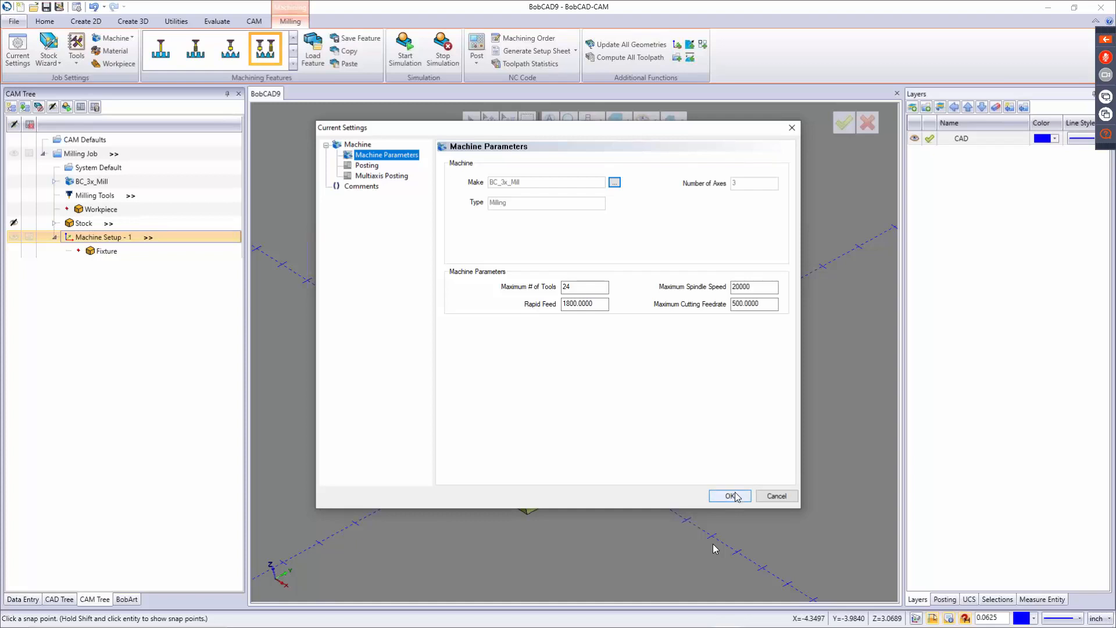
left_click(742, 498)
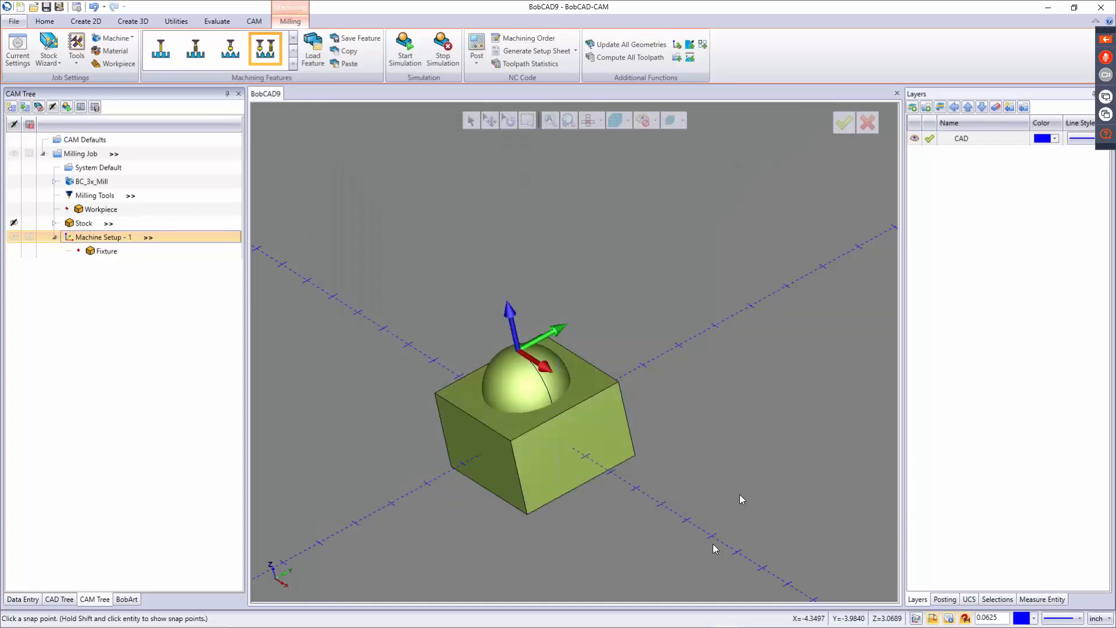
Step: Review the CAM commands and the Milling Job's options, and expand the BC_3x_Mill machine to show its post processor
left_click(252, 23)
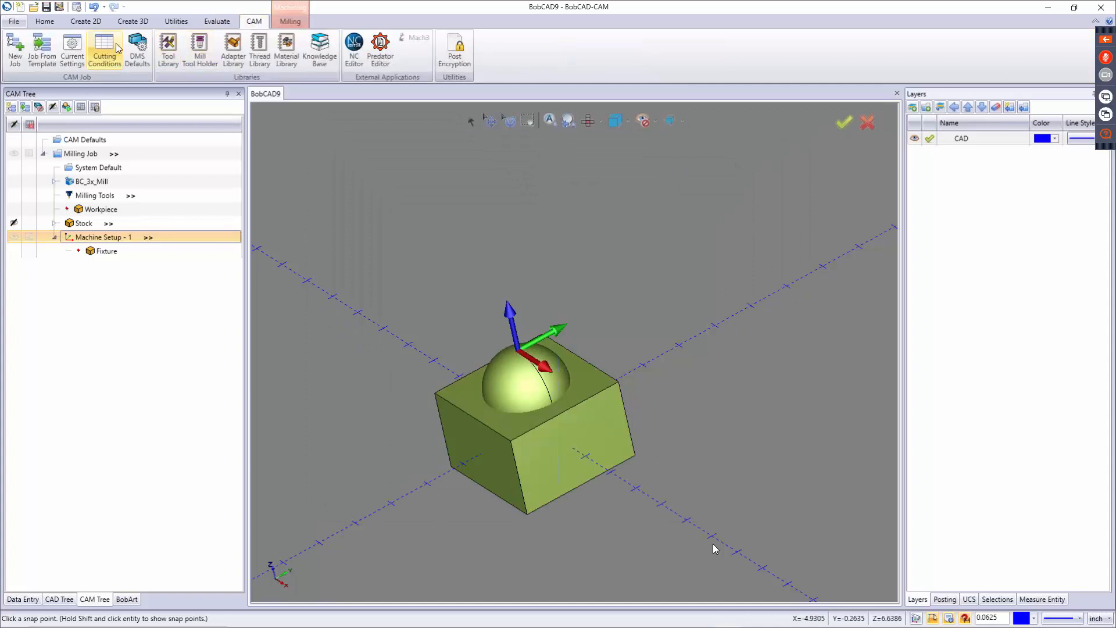
left_click(291, 22)
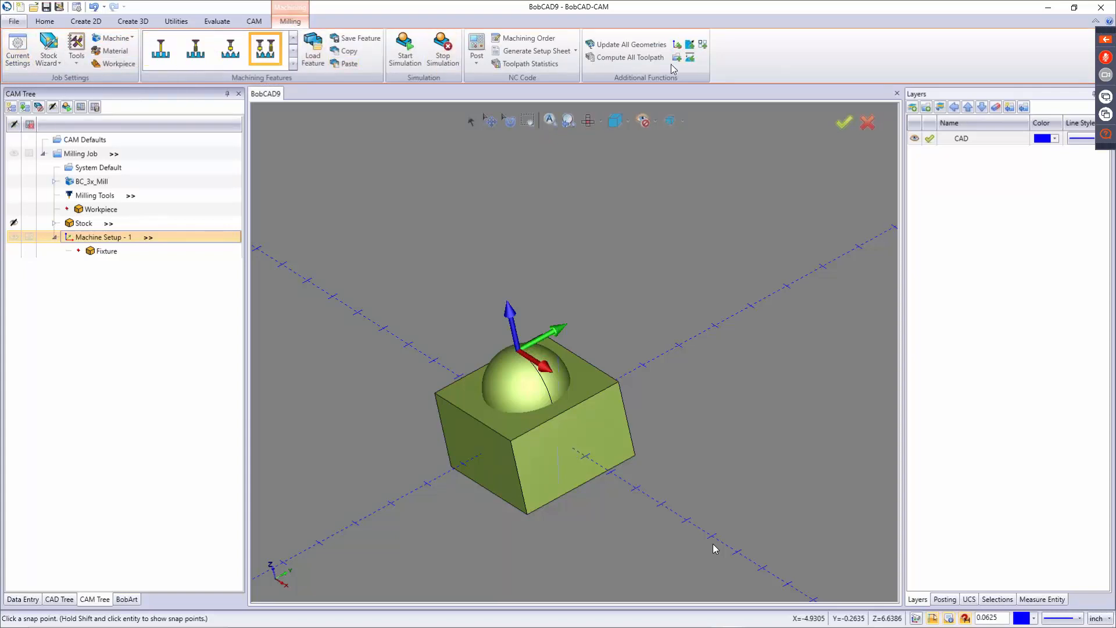
right_click(85, 154)
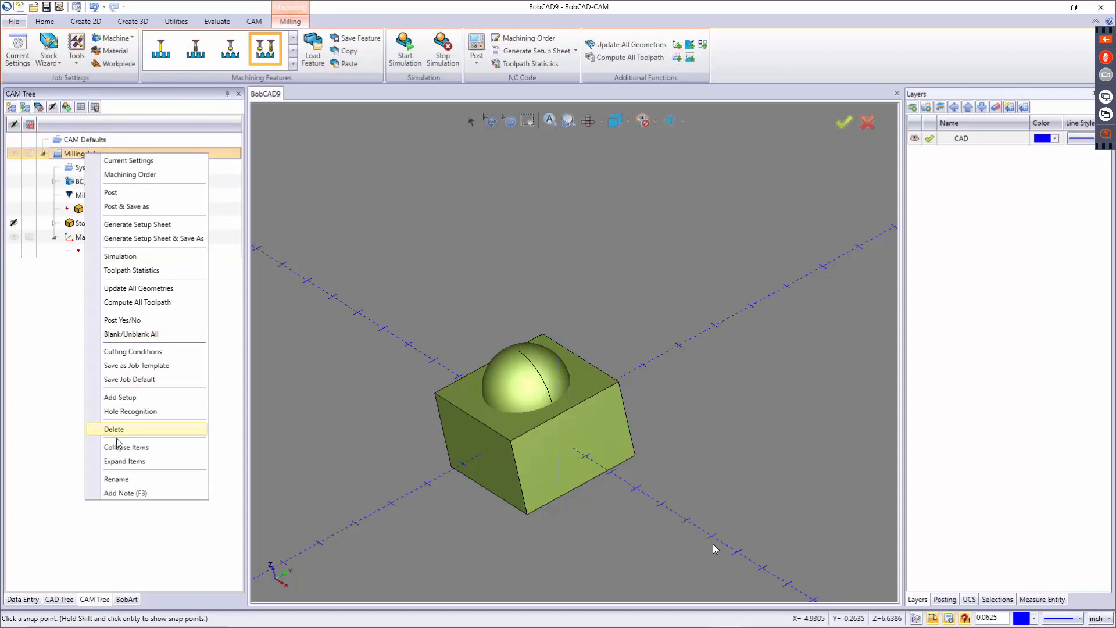
left_click(65, 371)
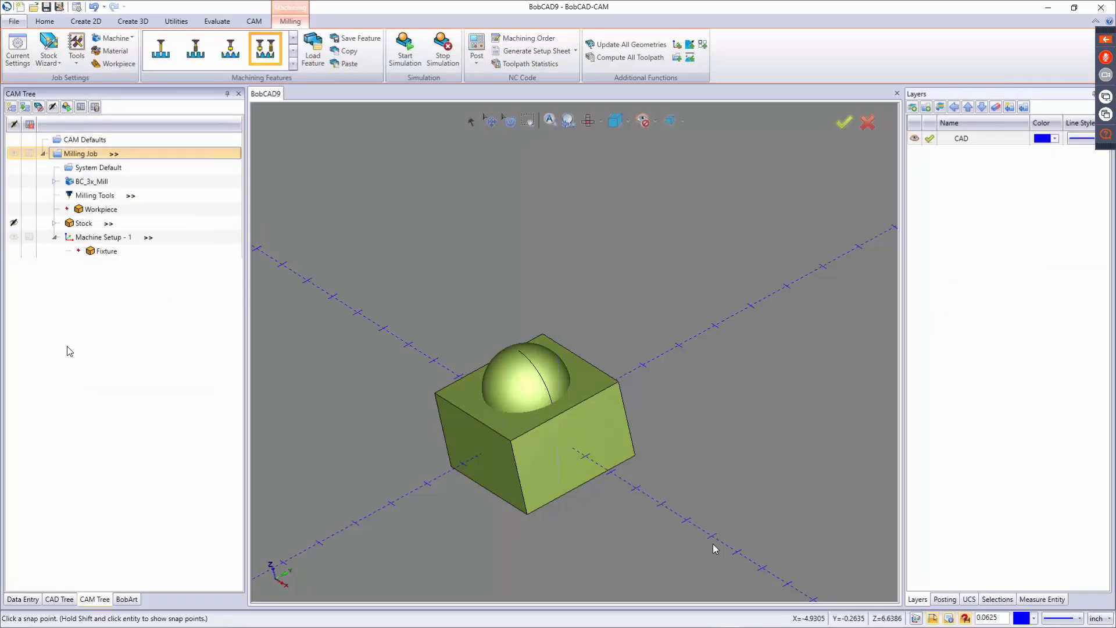
left_click(90, 181)
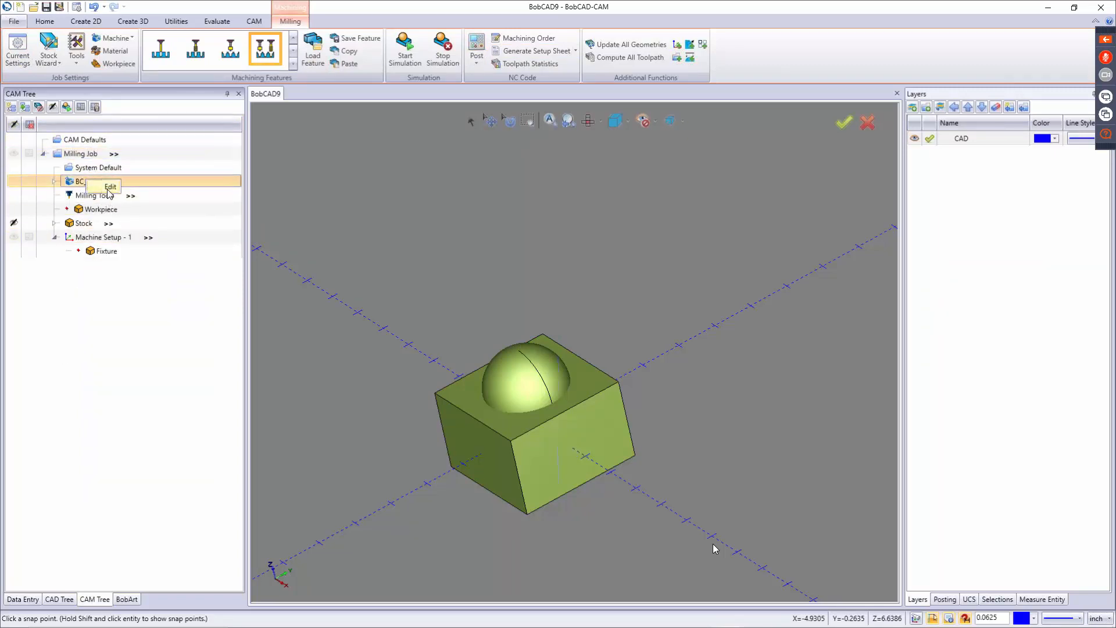
left_click(56, 181)
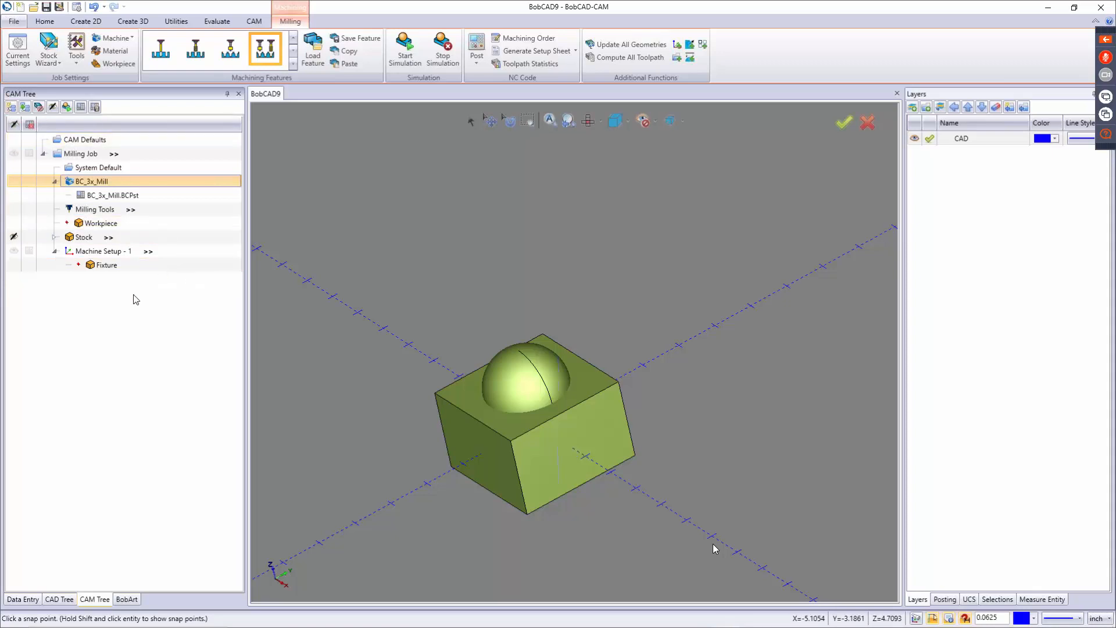
Step: View the commands available for Milling Tools and Machine Setup - 1 without running any
right_click(90, 213)
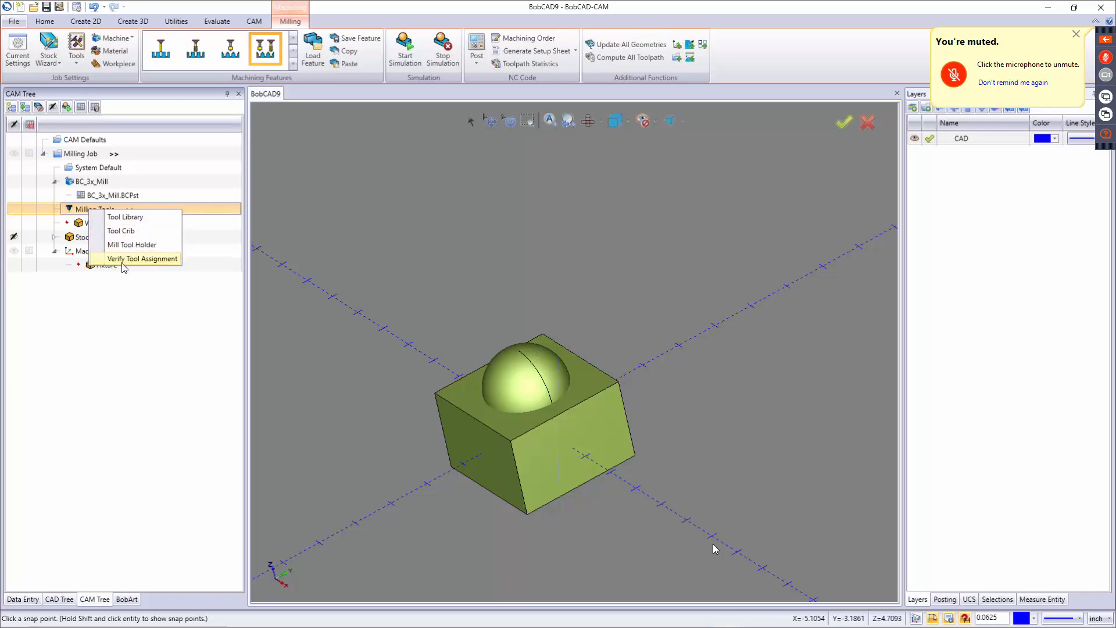
left_click(135, 335)
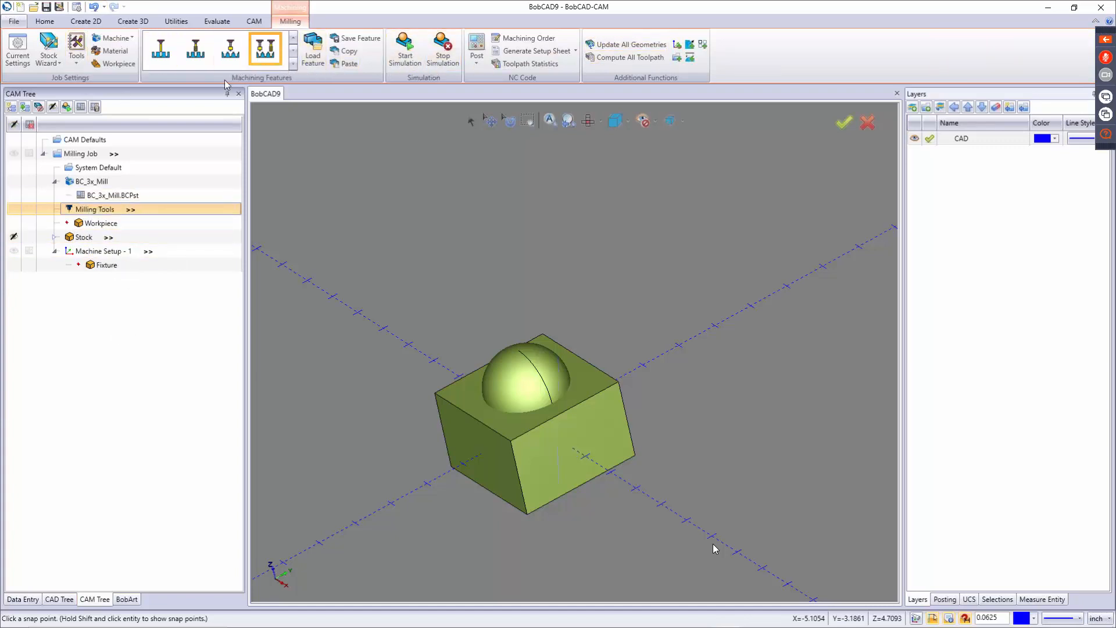
right_click(100, 250)
left_click(76, 352)
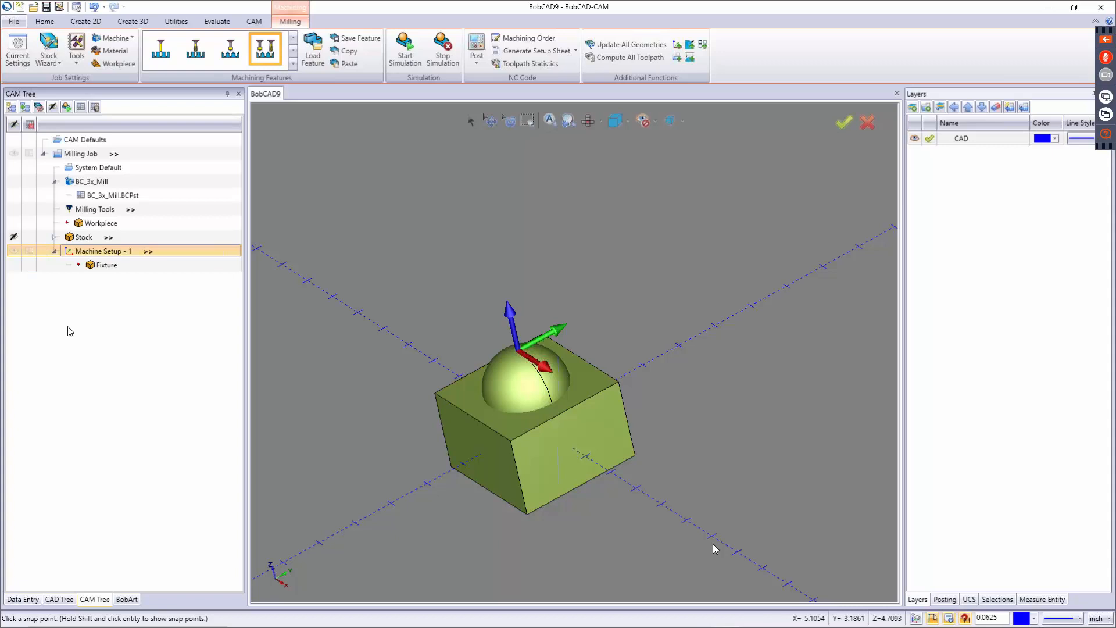
Step: Start a Mill 3 Axis feature under Machine Setup - 1 and open its geometry selection
right_click(105, 255)
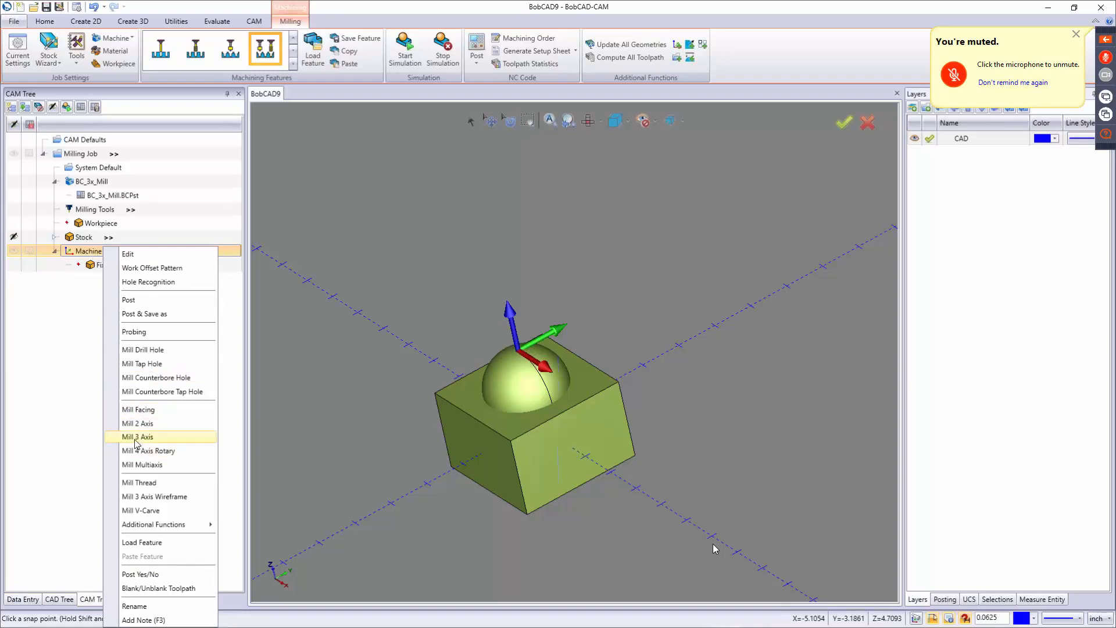
left_click(164, 441)
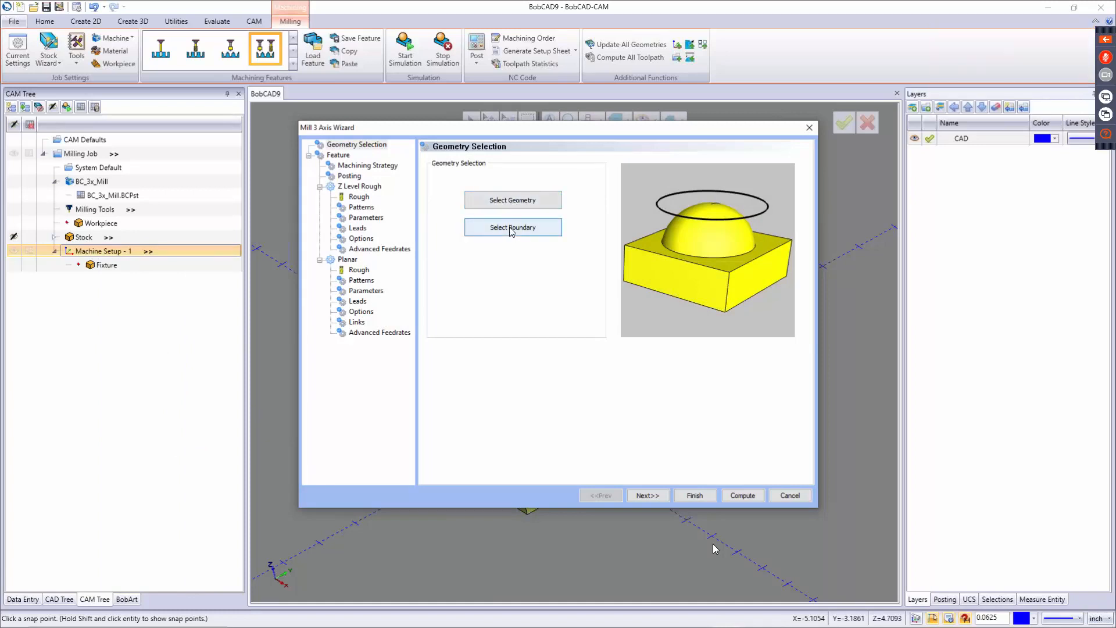
left_click(508, 201)
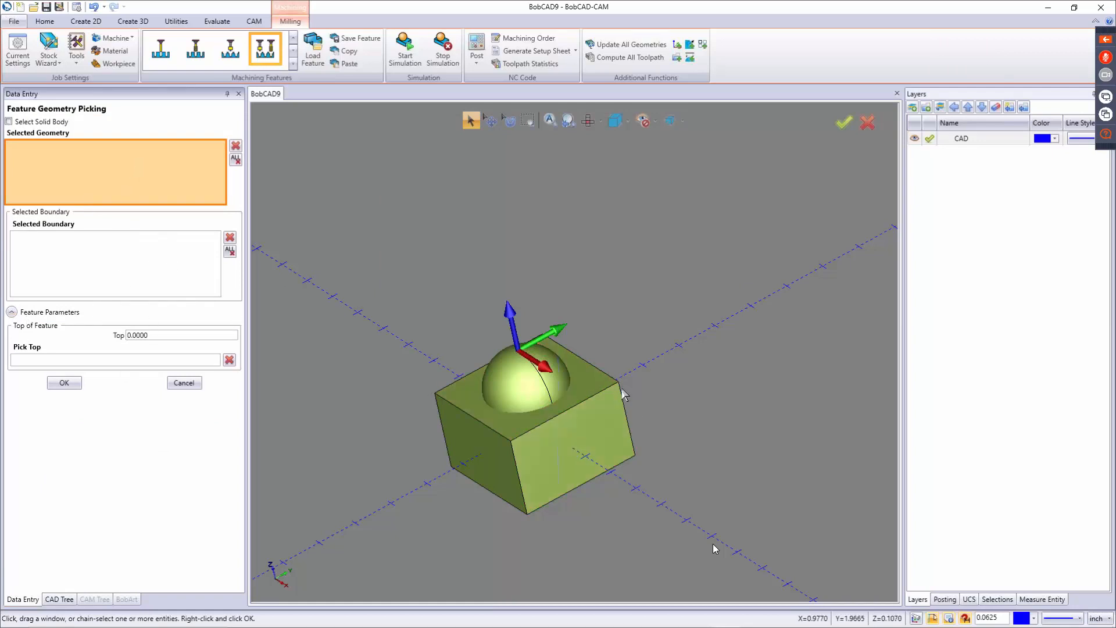
Step: Try selecting all faces of the block and sphere as the feature geometry, and clear the whole selection
left_click_drag(324, 232, 841, 539)
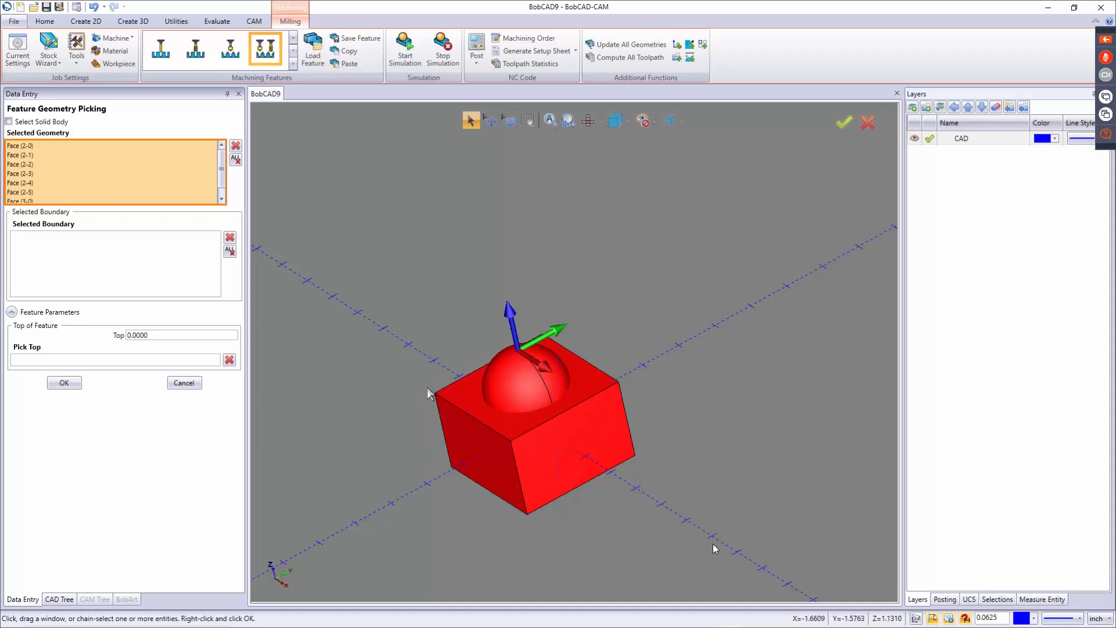
middle_click_drag(430, 376, 469, 389)
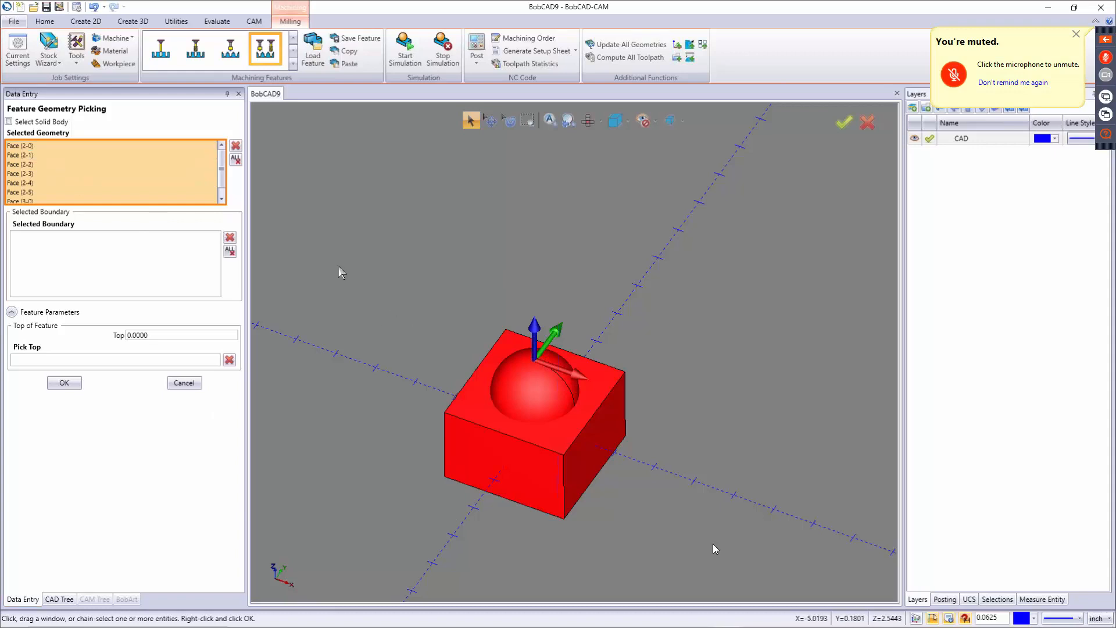
left_click(236, 161)
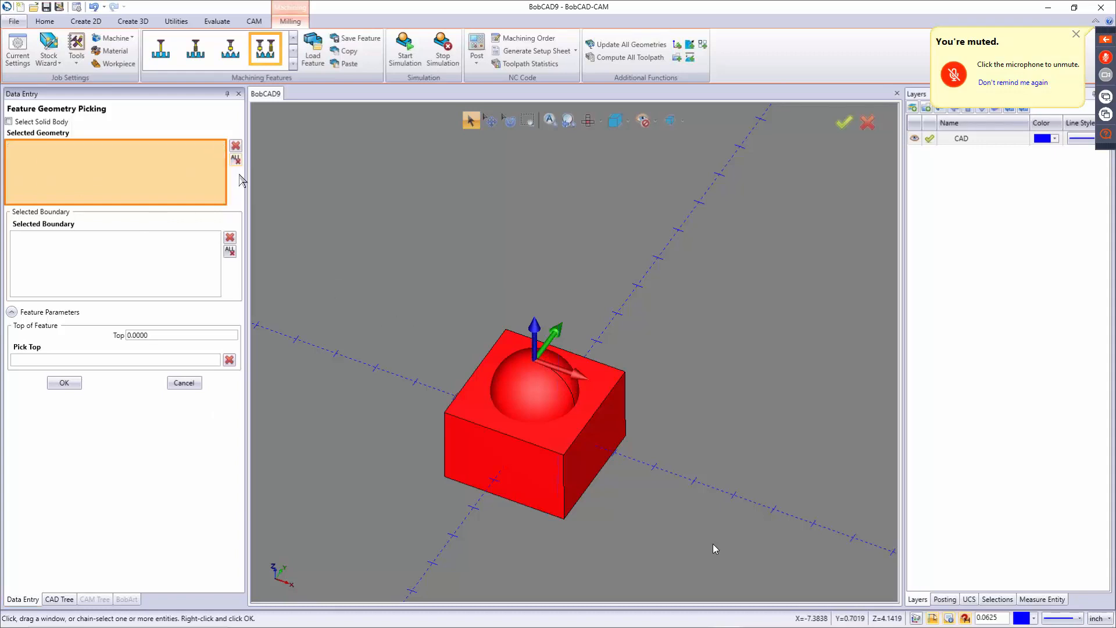
Step: Select all faces of the block and sphere as the Mill 3 Axis geometry and confirm it without picking a boundary
left_click_drag(317, 232, 779, 530)
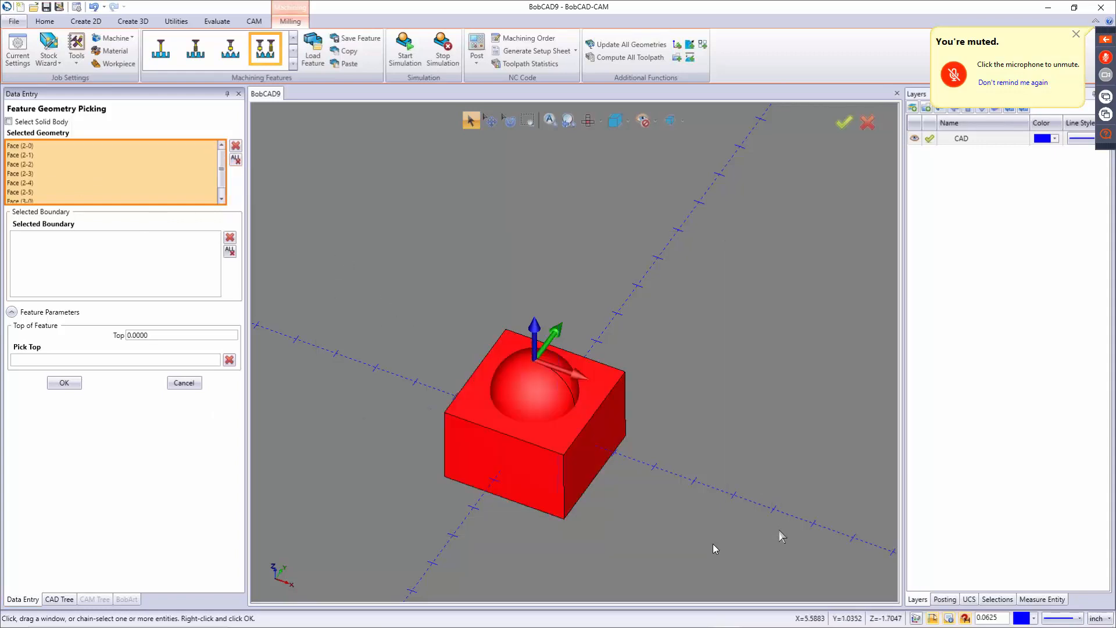
left_click(117, 262)
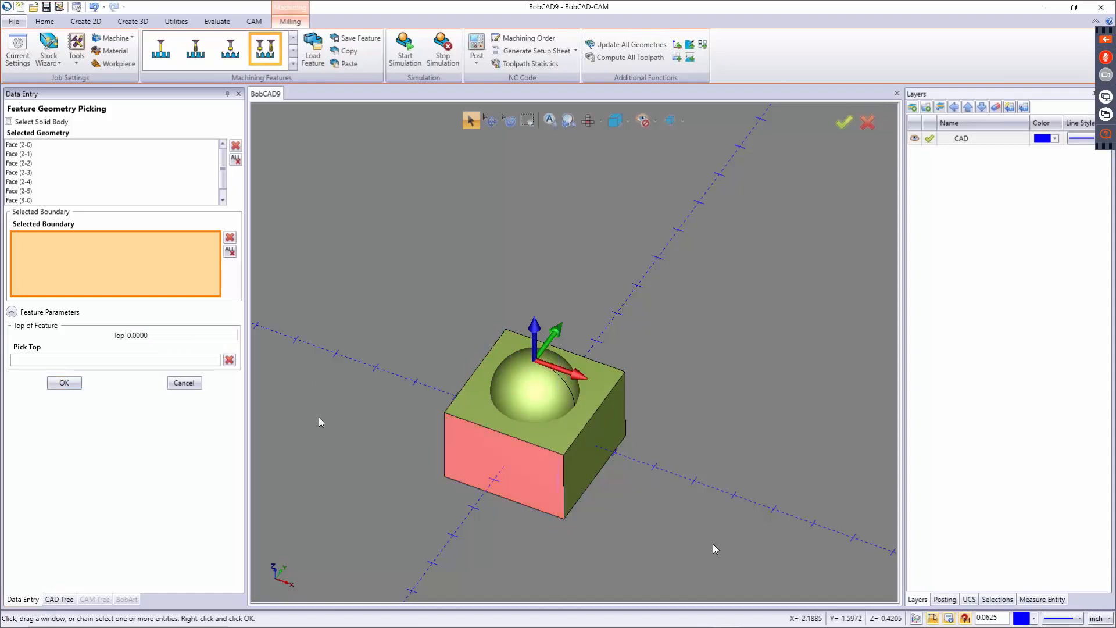
left_click(169, 335)
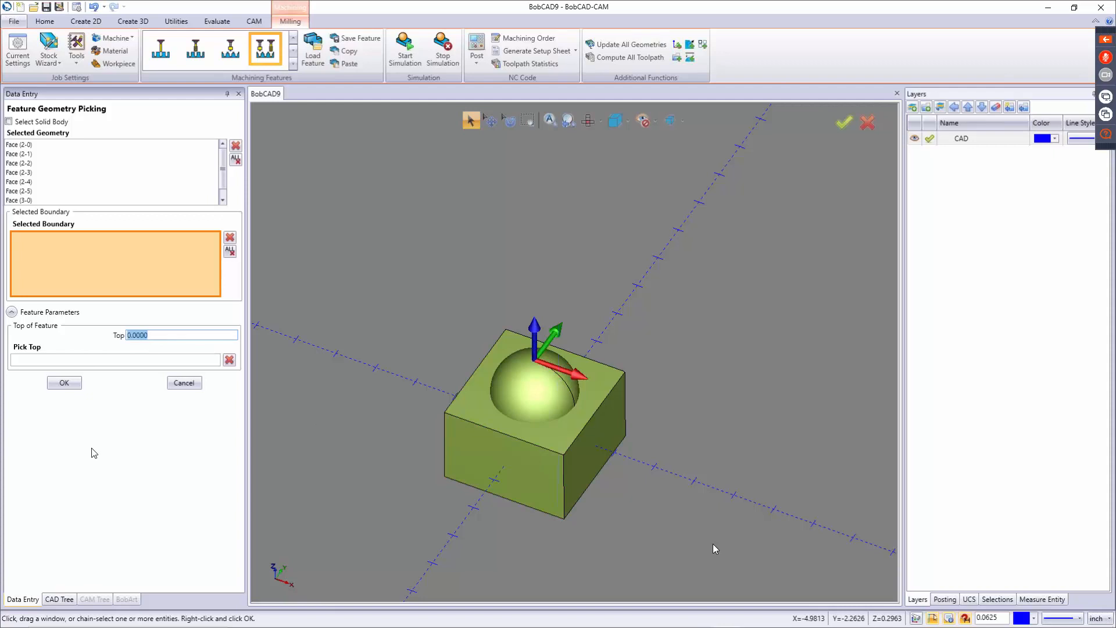
left_click(66, 383)
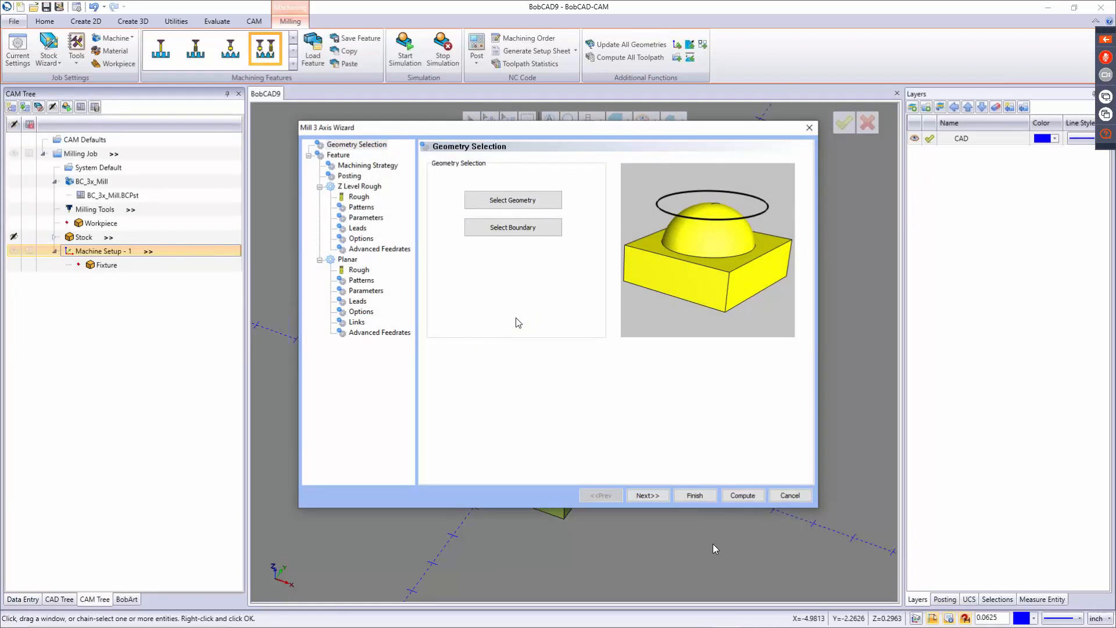
Step: Review the feature's approach planes and top of feature, and preview the Planar operation of the default machining strategy
left_click(656, 495)
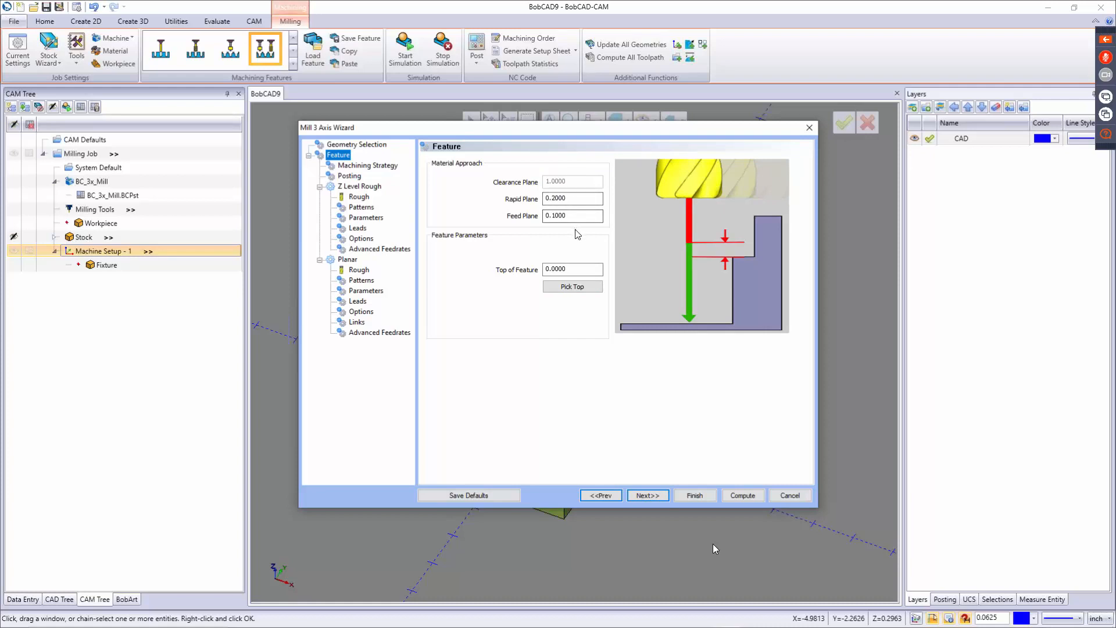
left_click(572, 269)
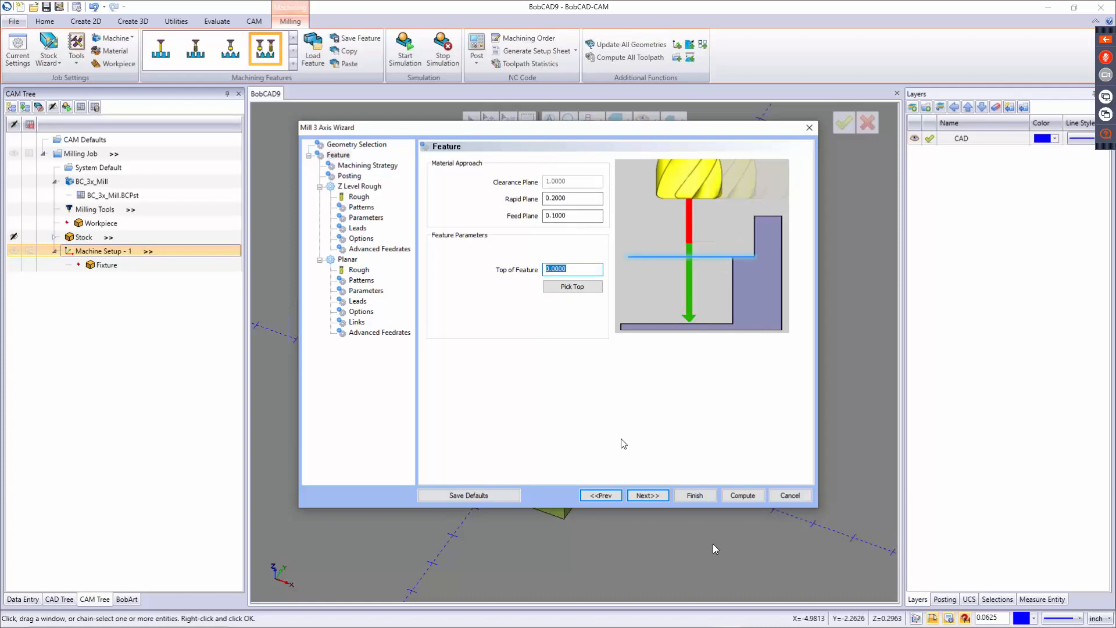
left_click(651, 496)
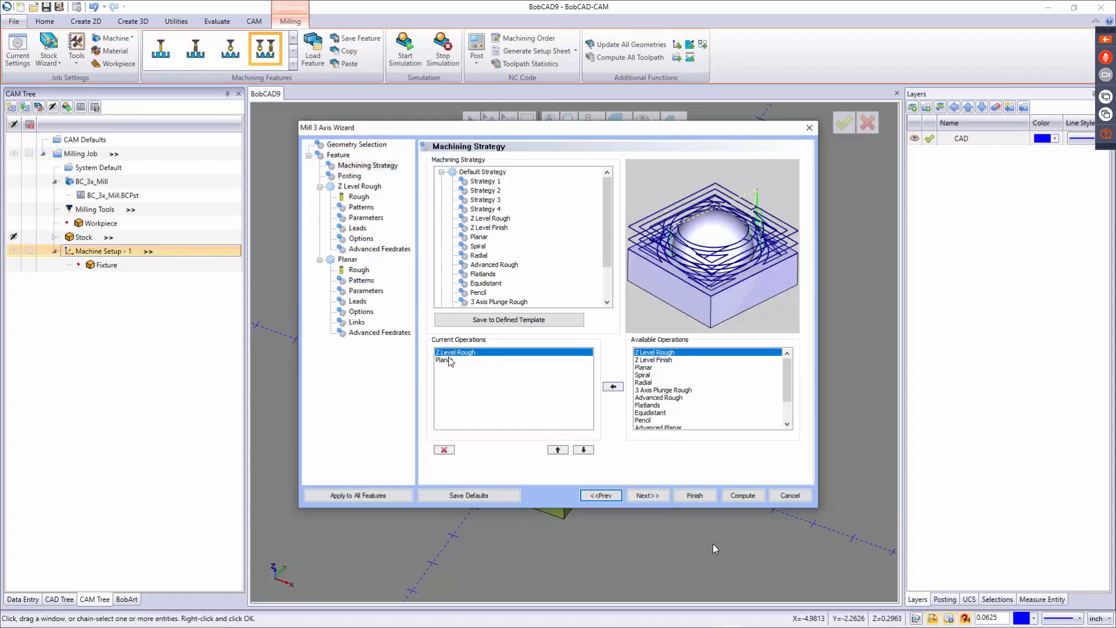
left_click(453, 361)
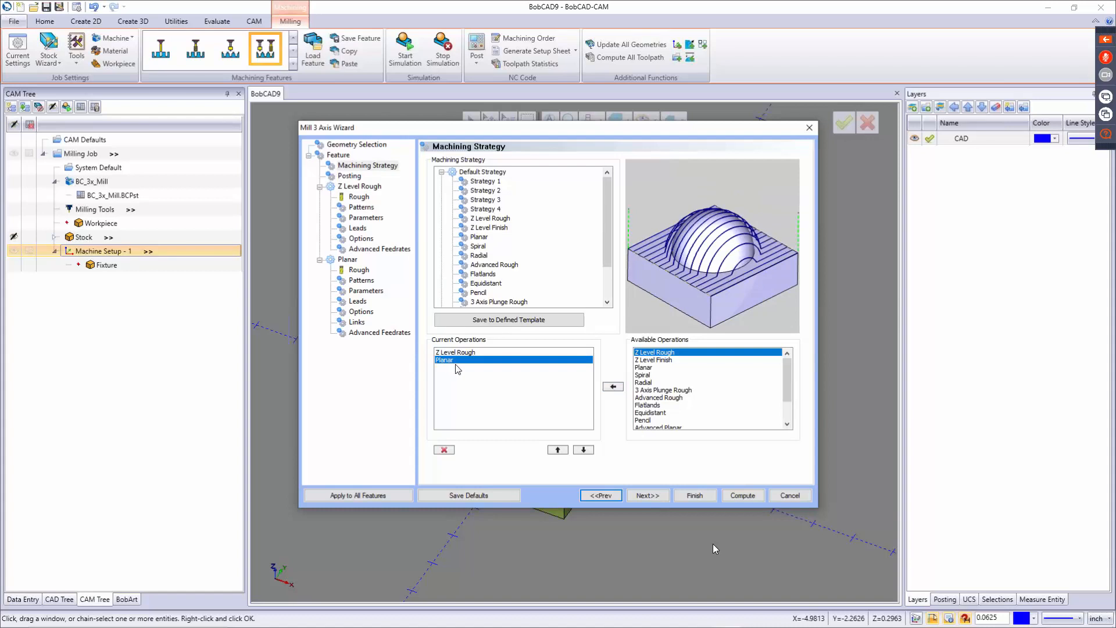
Step: Switch the machining strategy to Z Level Rough and add Z Level Finish, Planar, Spiral, Radial and 3 Axis Plunge Rough to its current operations
left_click(482, 209)
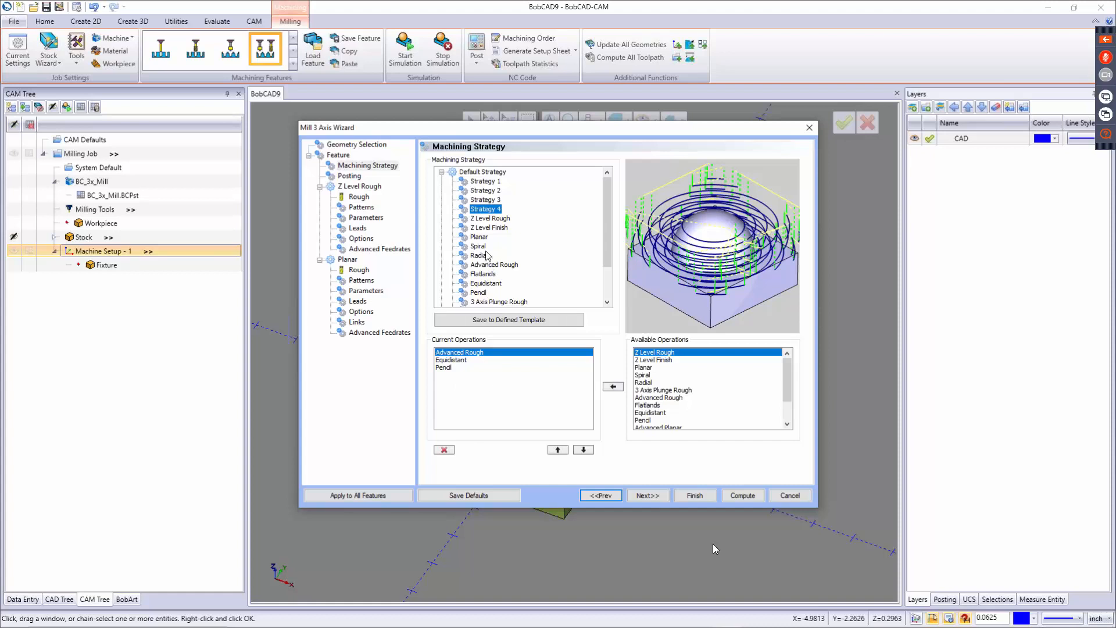
left_click(489, 218)
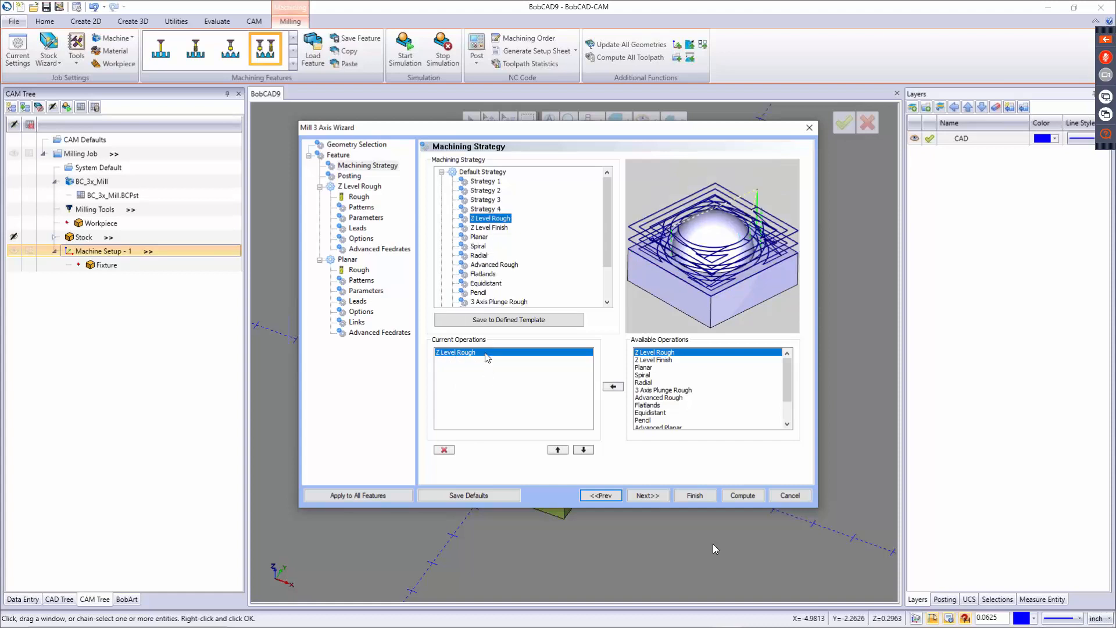
left_click(650, 360)
left_click(613, 386)
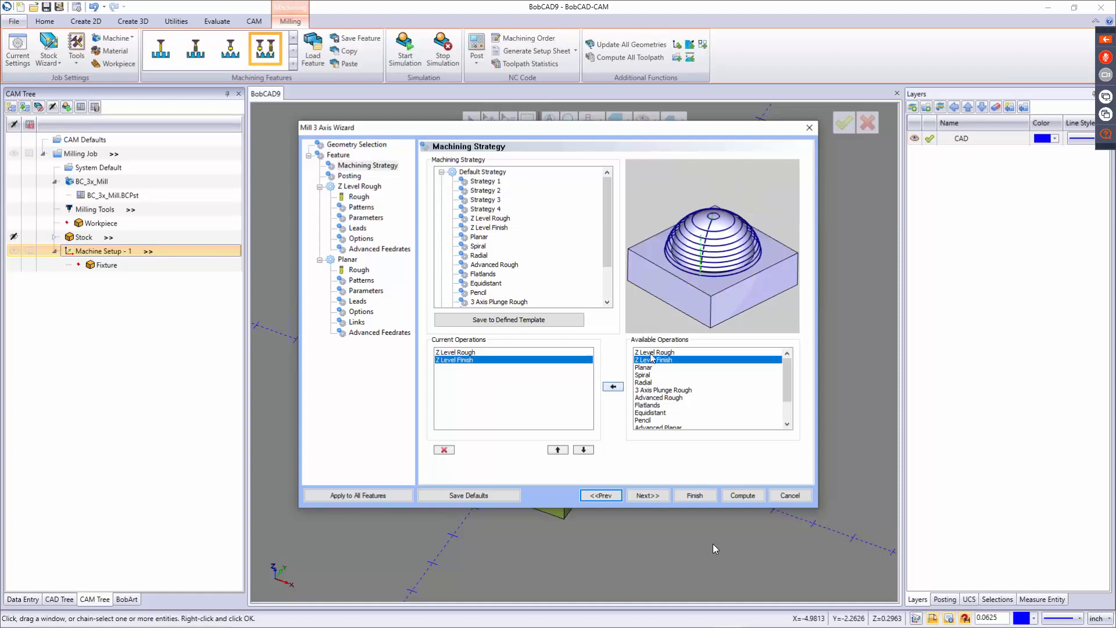
left_click(649, 368)
left_click(617, 386)
left_click(648, 376)
left_click(613, 387)
left_click(643, 383)
left_click(617, 387)
left_click(656, 391)
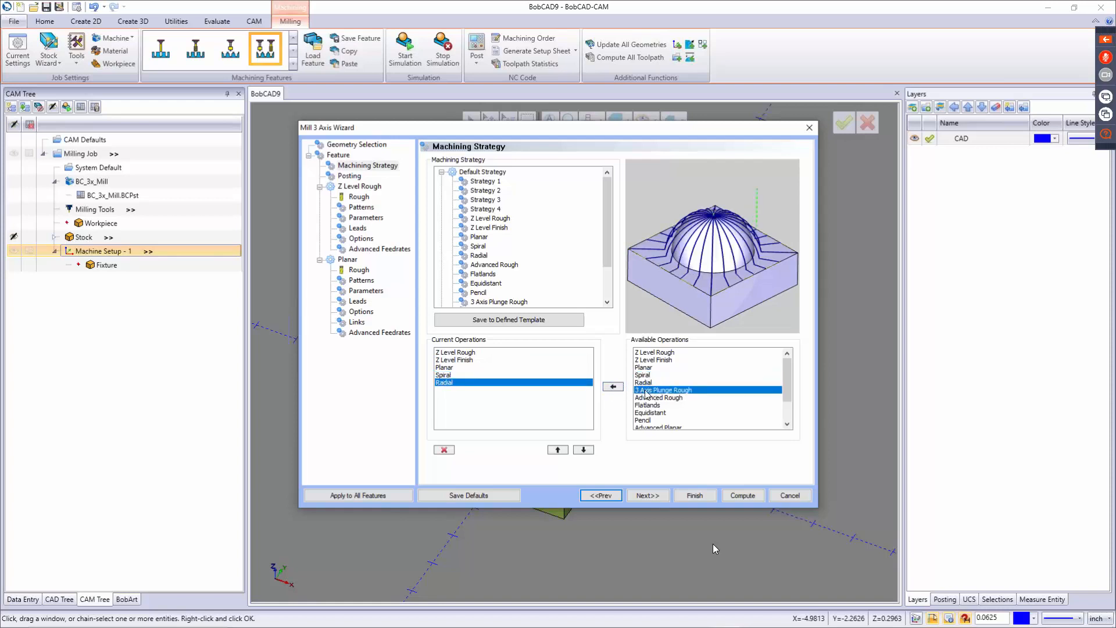
left_click(614, 387)
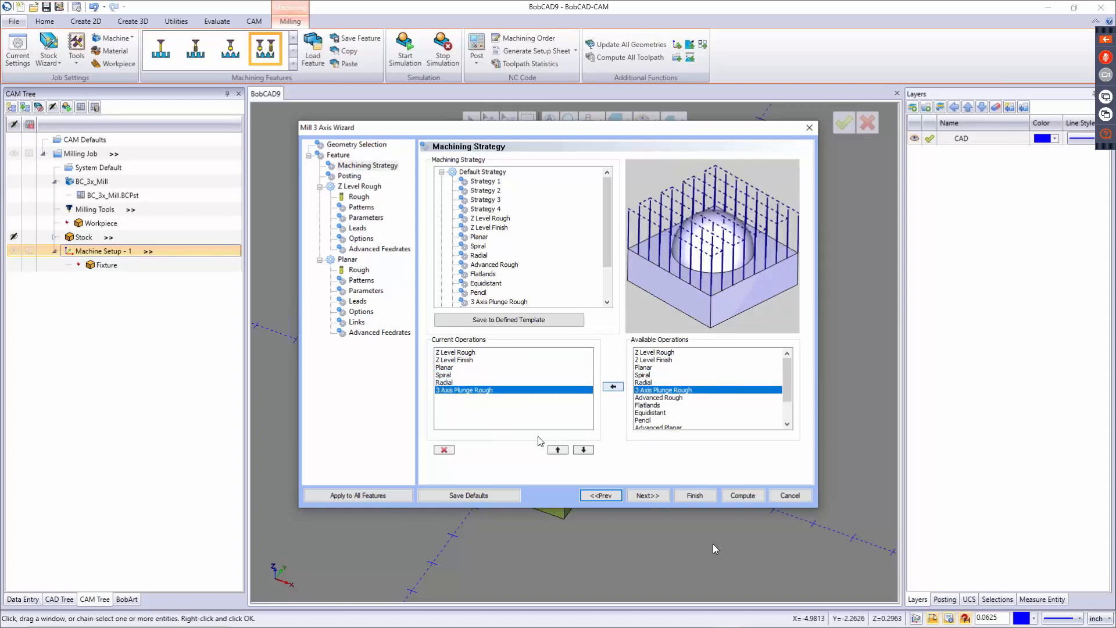
Step: Reorder the current operations so that 3 Axis Plunge Rough comes second, directly after Z Level Rough
left_click(558, 450)
left_click(559, 451)
left_click(558, 450)
left_click(558, 450)
left_click(558, 450)
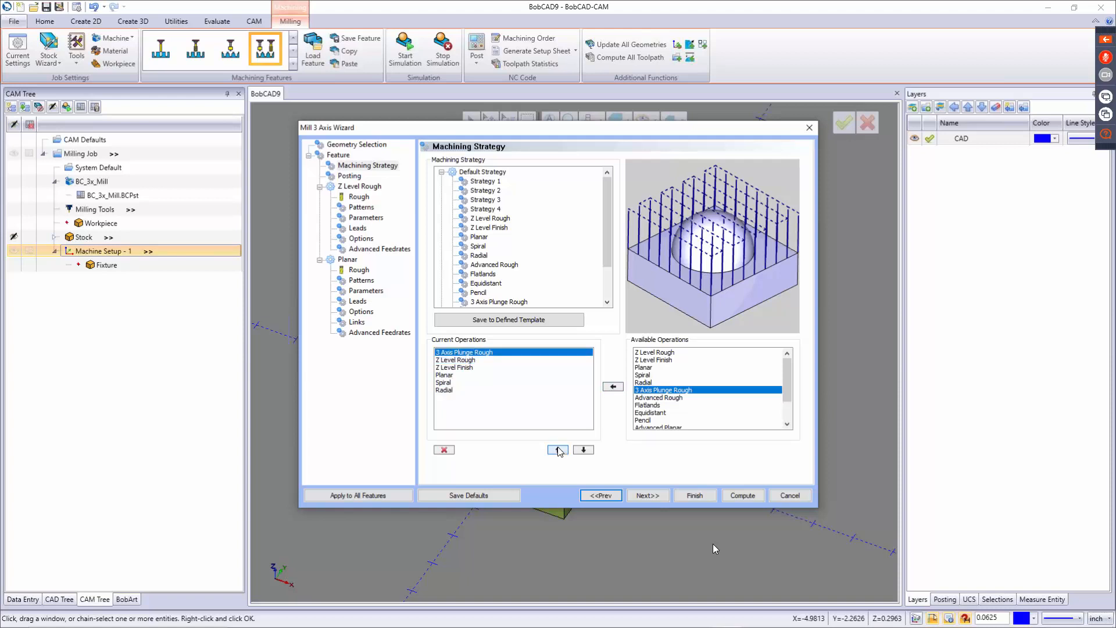
left_click(583, 450)
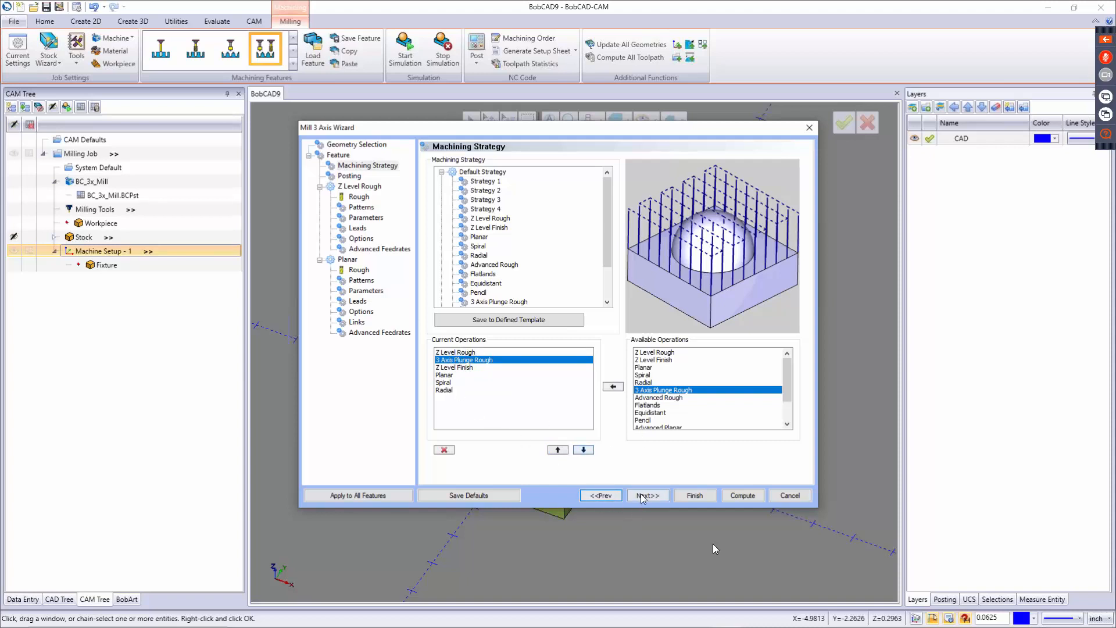
Step: Review the posting parameters for work offset and arc fit, and continue to the Z Level Rough tool settings
left_click(618, 387)
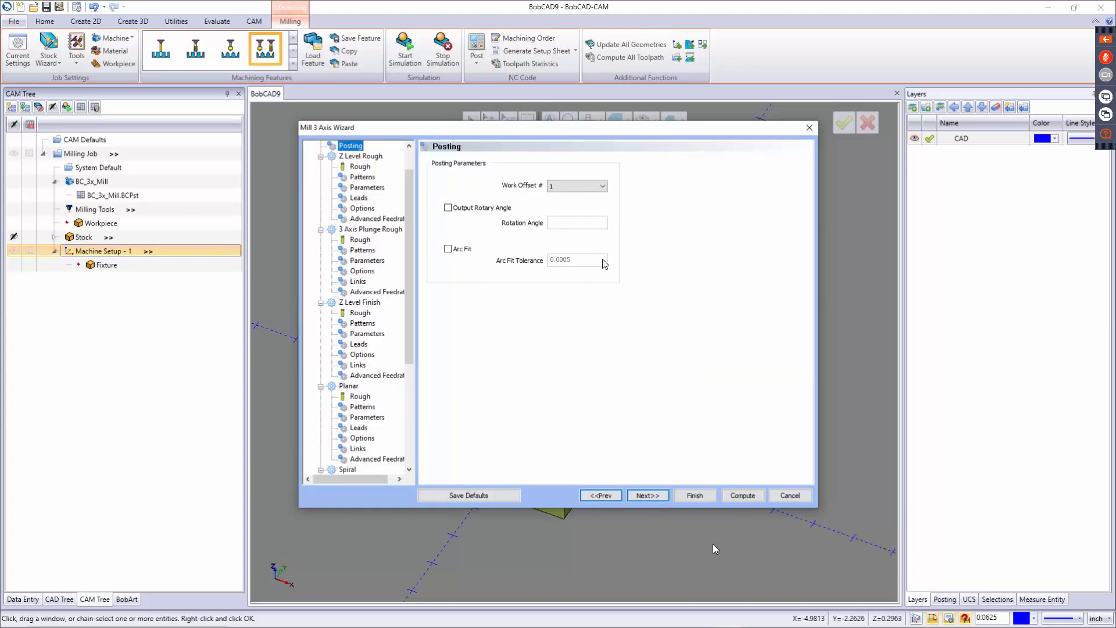
left_click(573, 186)
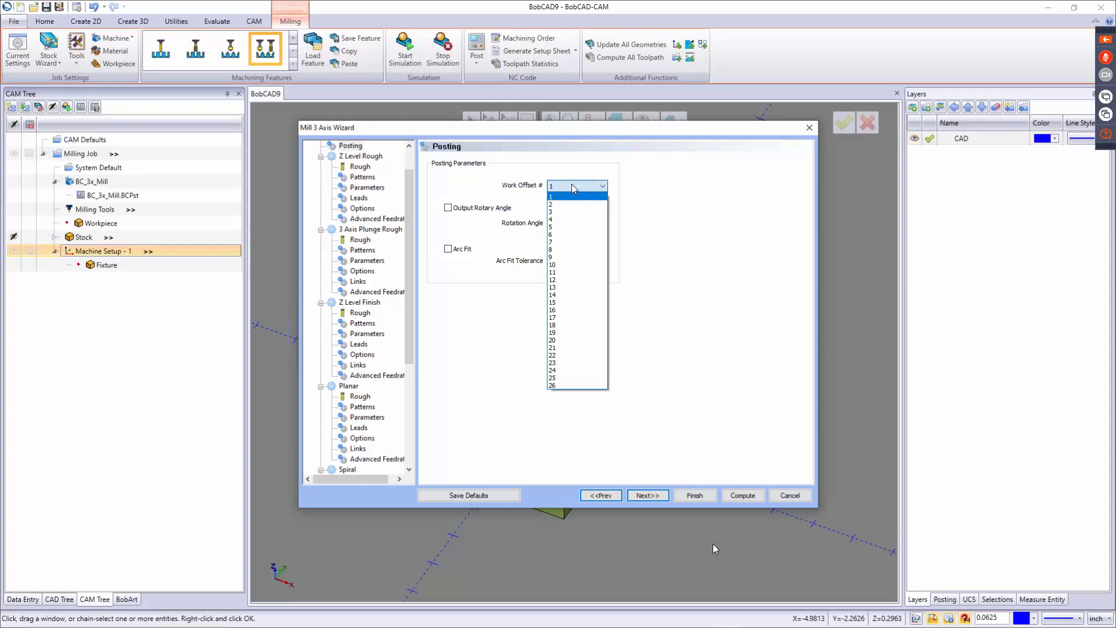
left_click(485, 206)
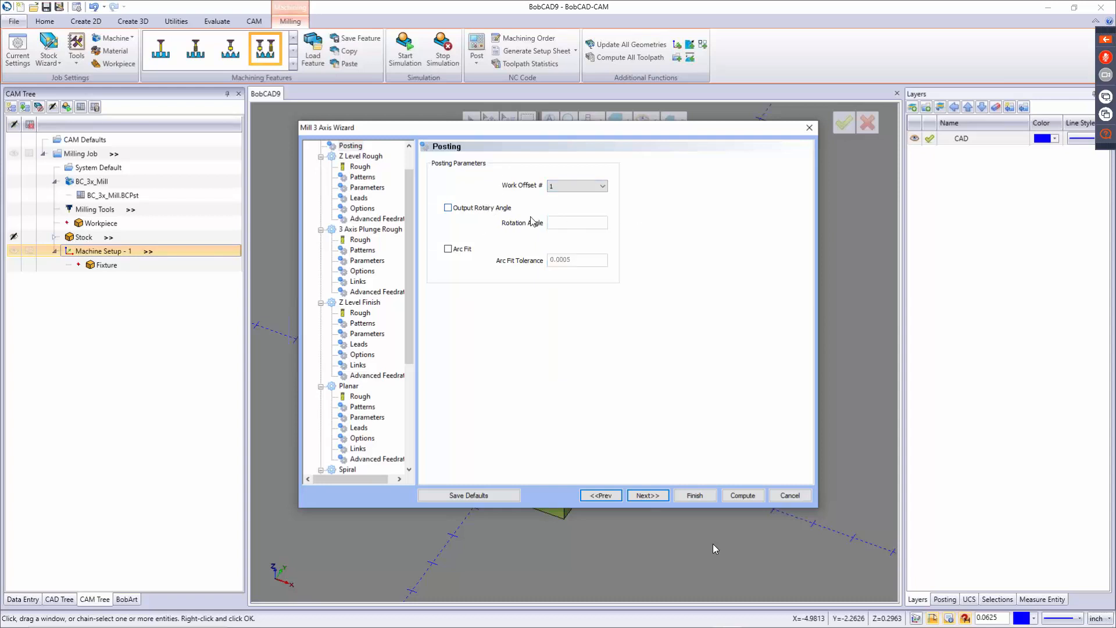
left_click(448, 250)
left_click(447, 250)
left_click(661, 500)
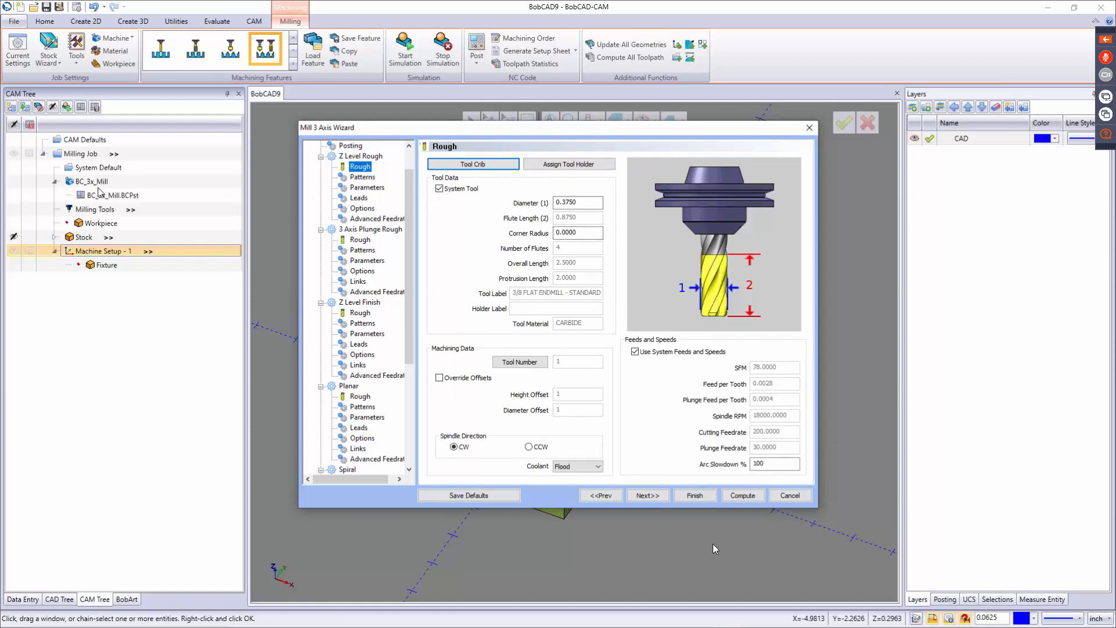
Step: View the rough and finish endmills stored in the Tool Crib and leave it without changing anything
double_click(596, 203)
left_click(478, 165)
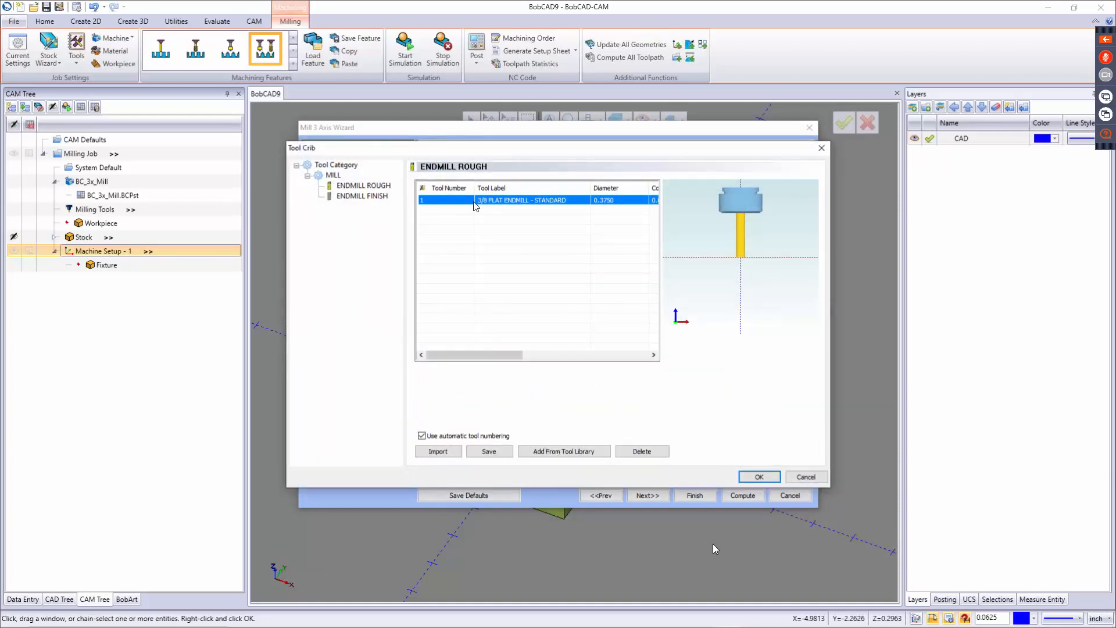
left_click(362, 195)
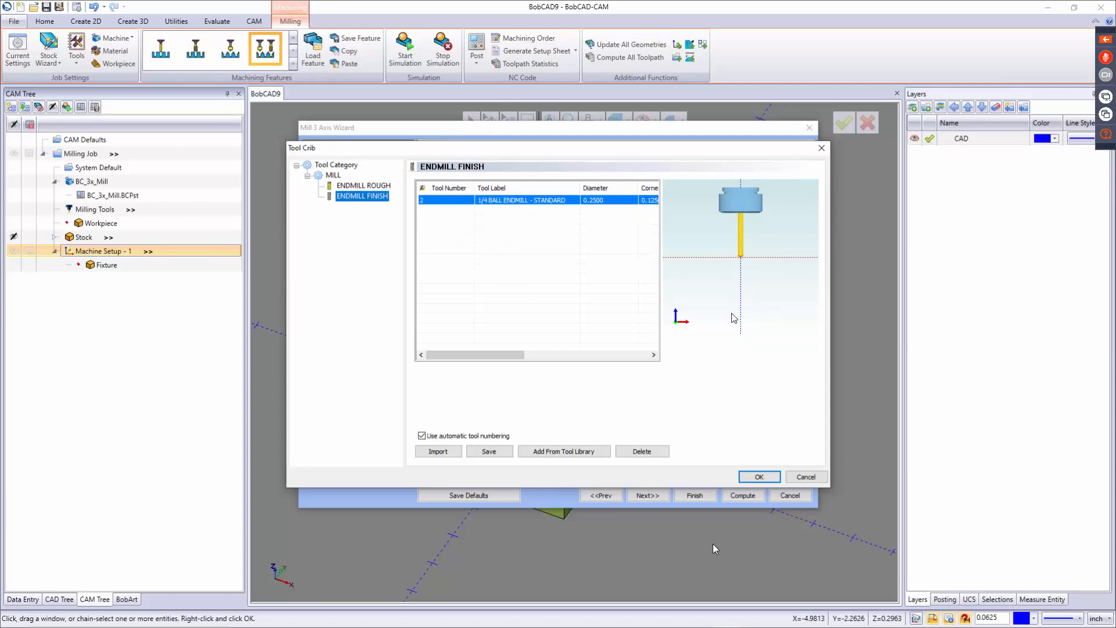
left_click(806, 477)
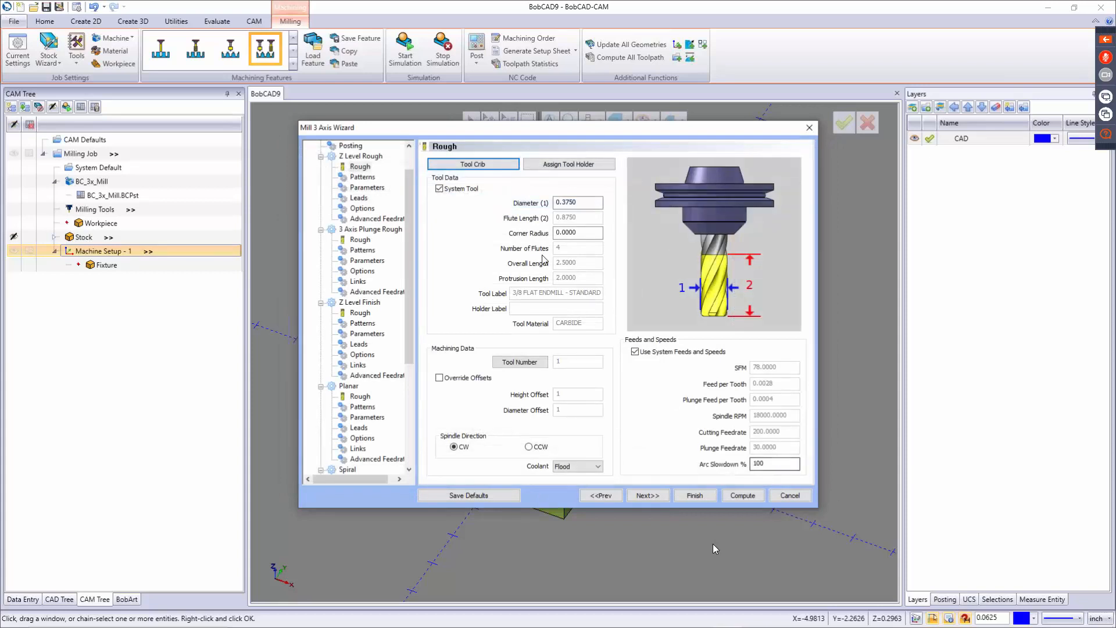
left_click(493, 163)
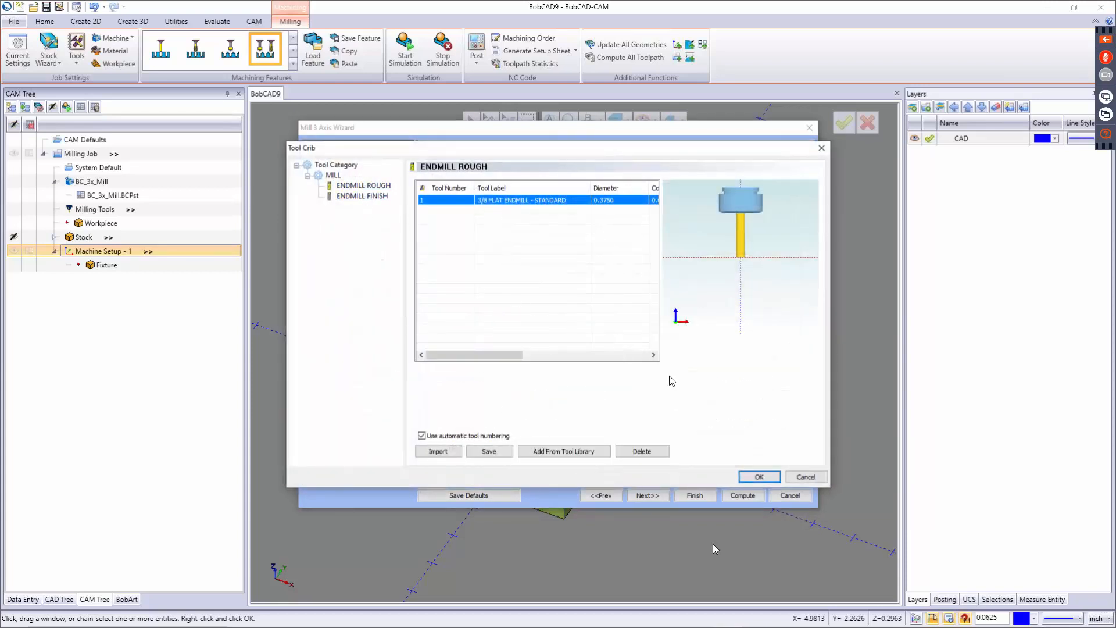
left_click(805, 477)
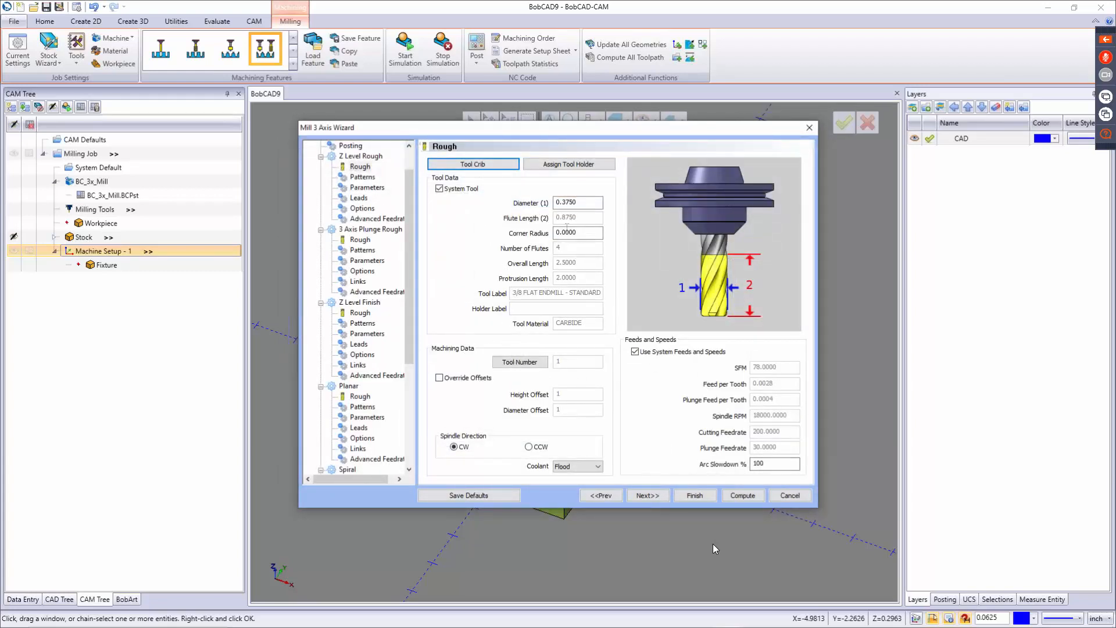
Step: Try overriding the system feeds and speeds of the Z Level Rough tool with values recalculated from the SFM, and restore the system values
double_click(580, 202)
left_click(635, 351)
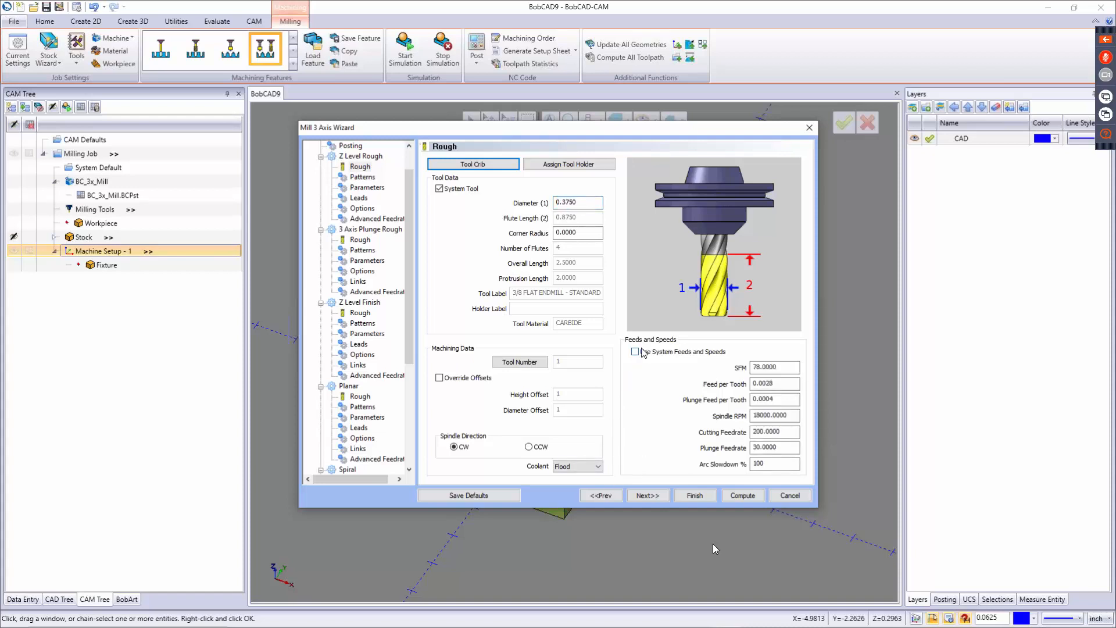
key("Tab")
key("Tab")
key("Tab")
key("shift+Tab")
key("shift+Tab")
key("shift+Tab")
key("shift+Tab")
key("shift+Tab")
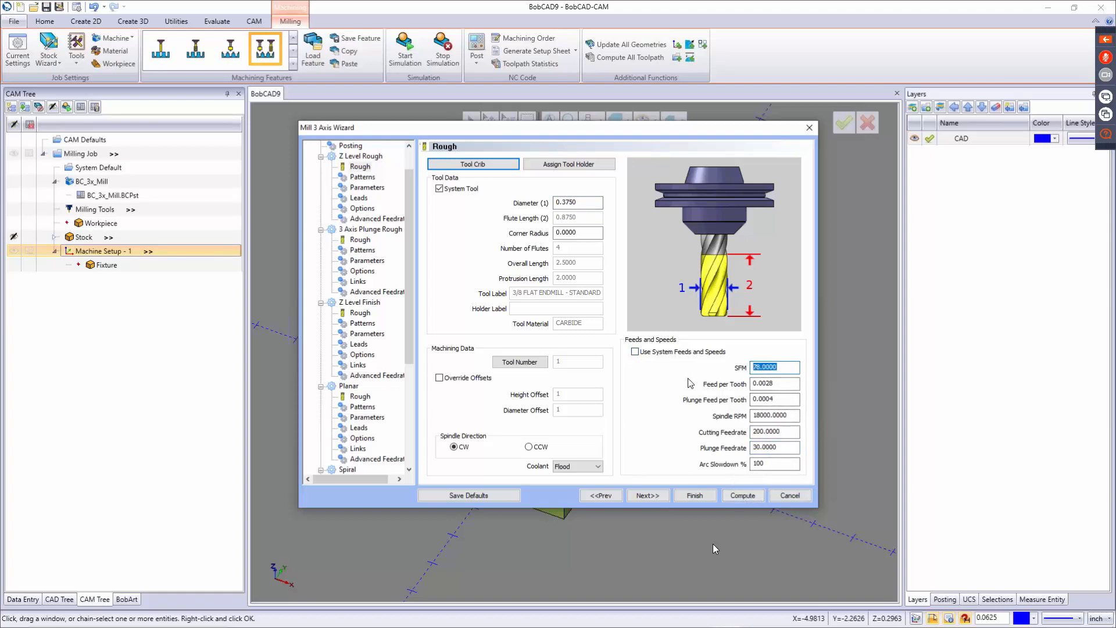
key("Tab")
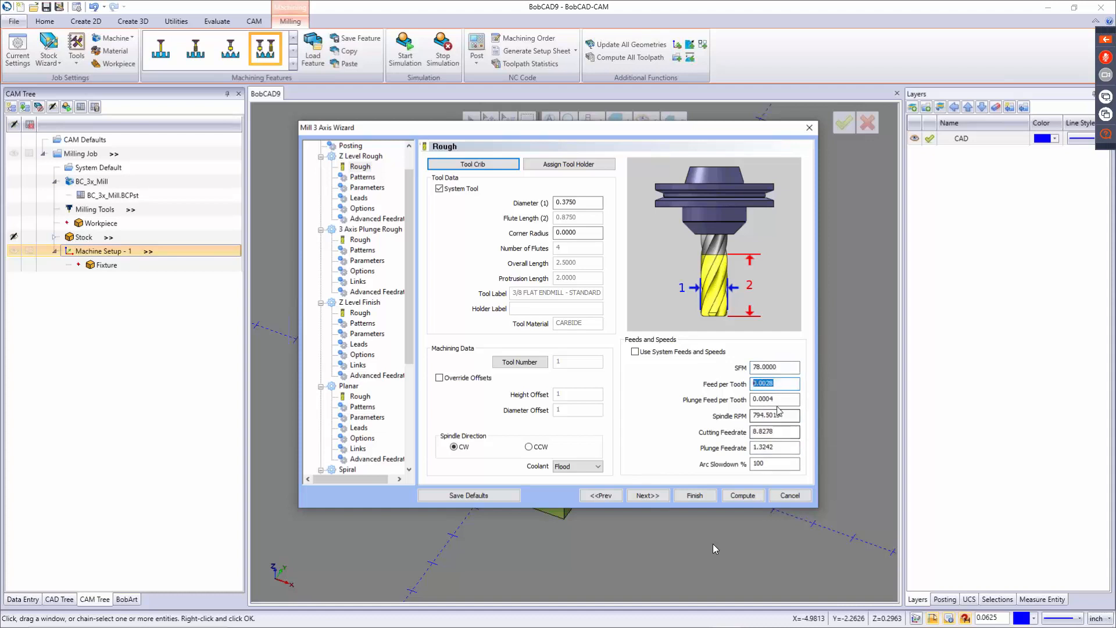
key("Tab")
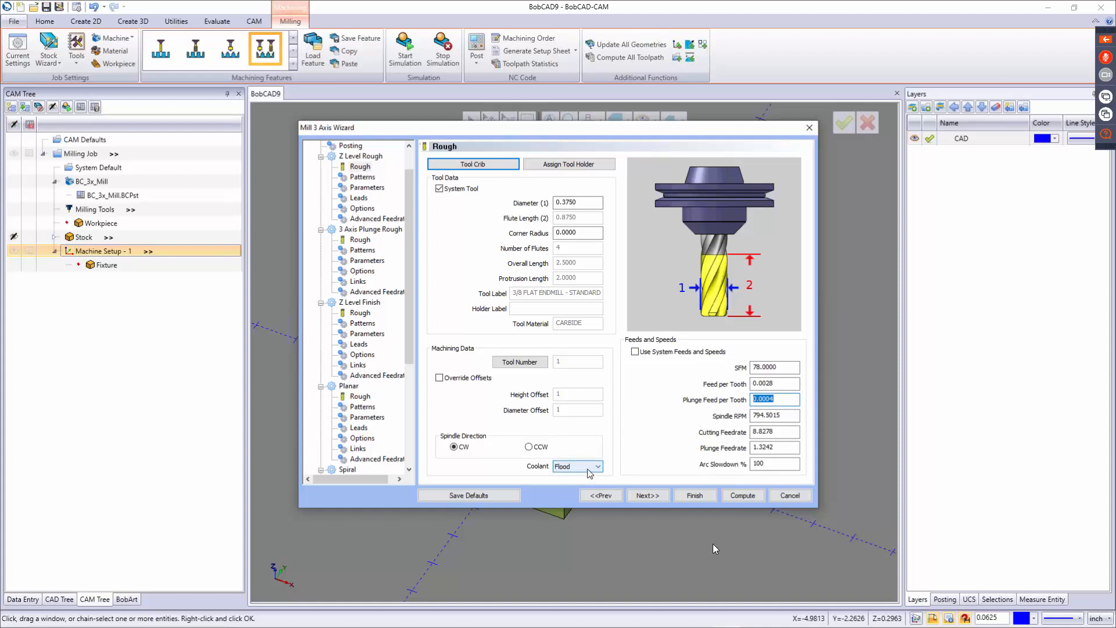
left_click(639, 355)
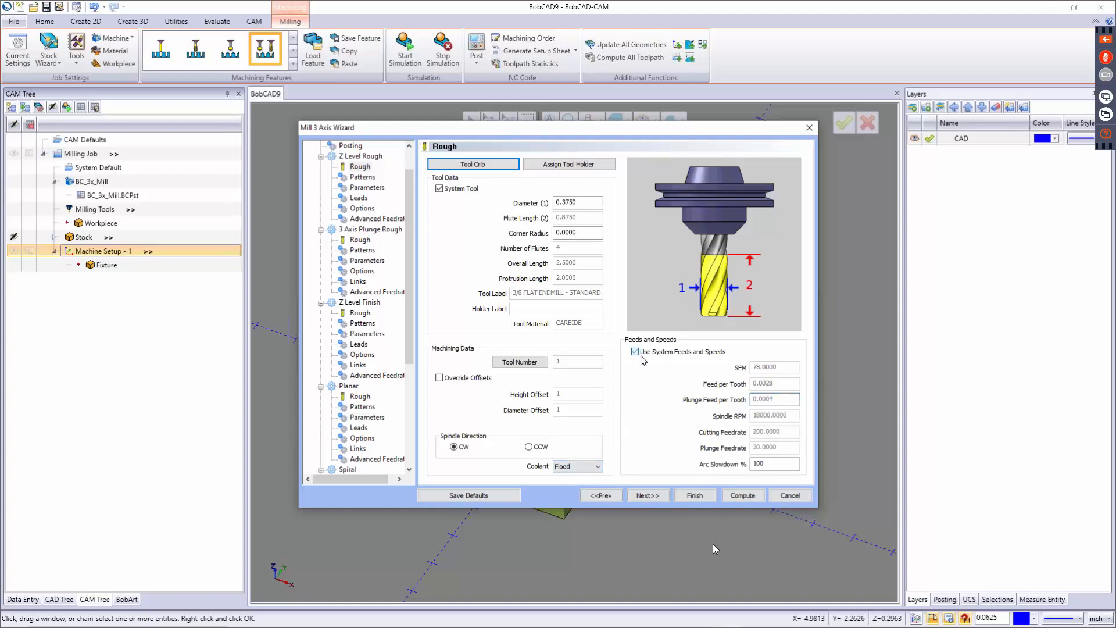
Step: Review the Z Level Rough coolant options, and set its cut pattern to Pocket In and cut direction to Conventional Mill
left_click(596, 467)
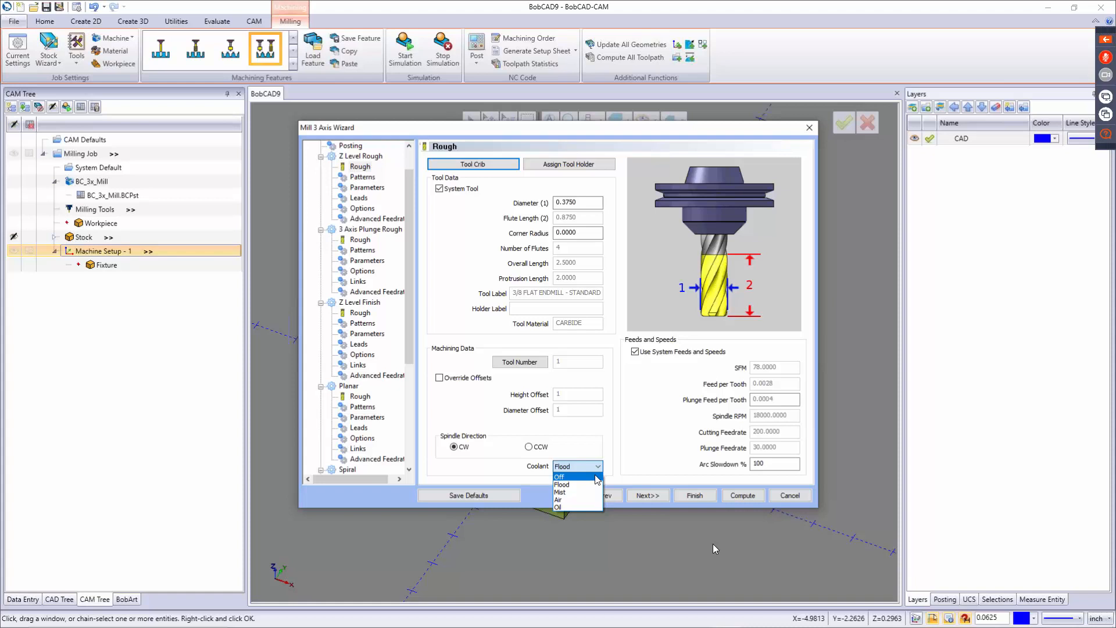
left_click(654, 468)
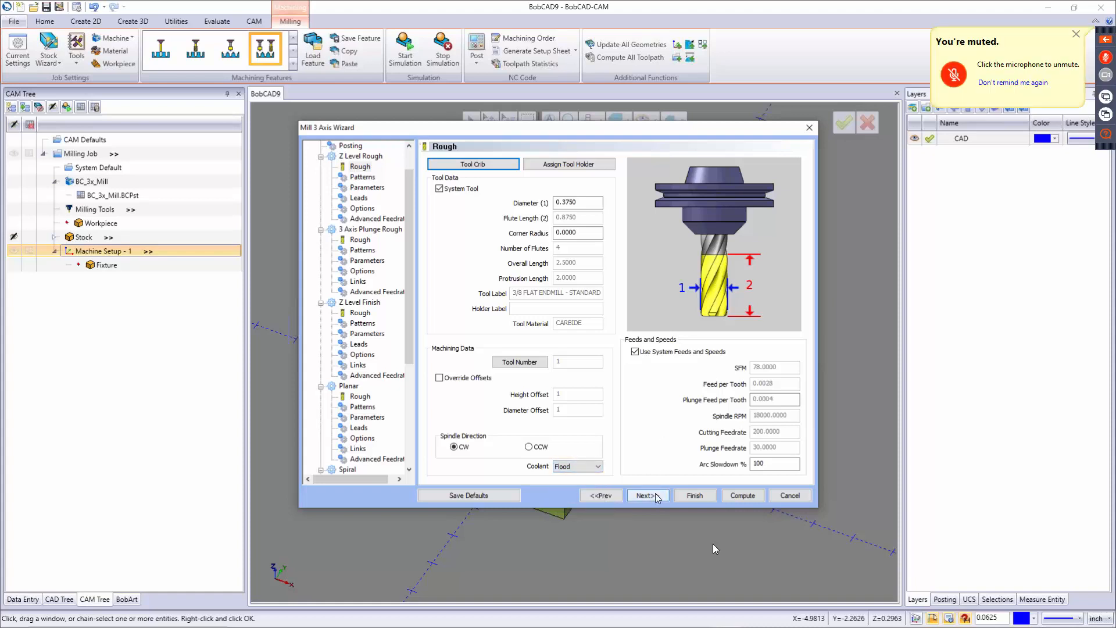
left_click(651, 492)
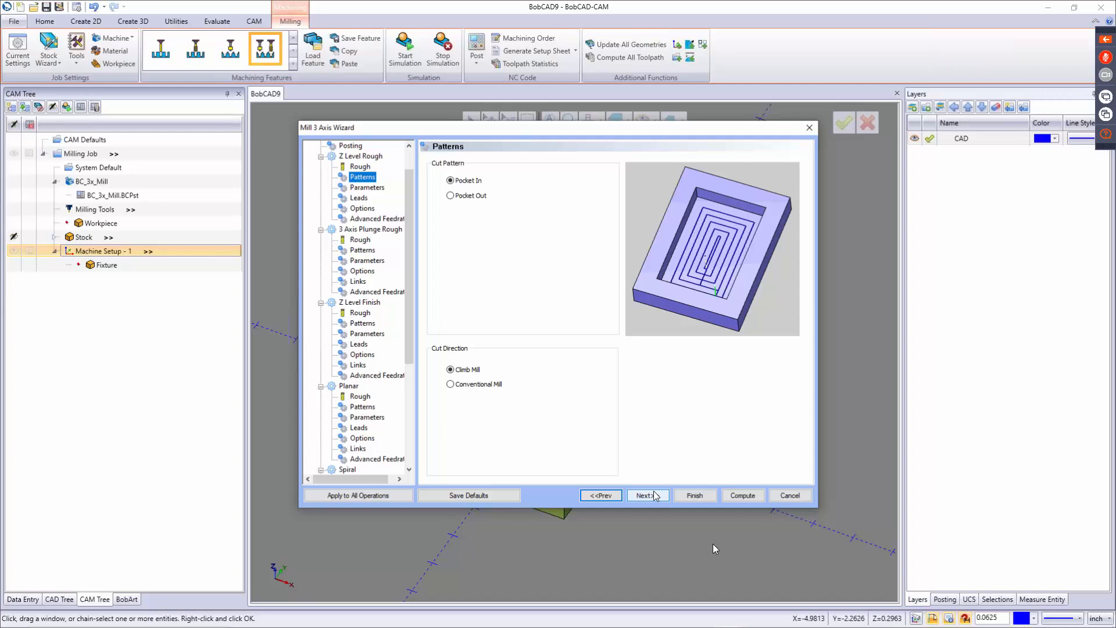
left_click(452, 185)
left_click(463, 384)
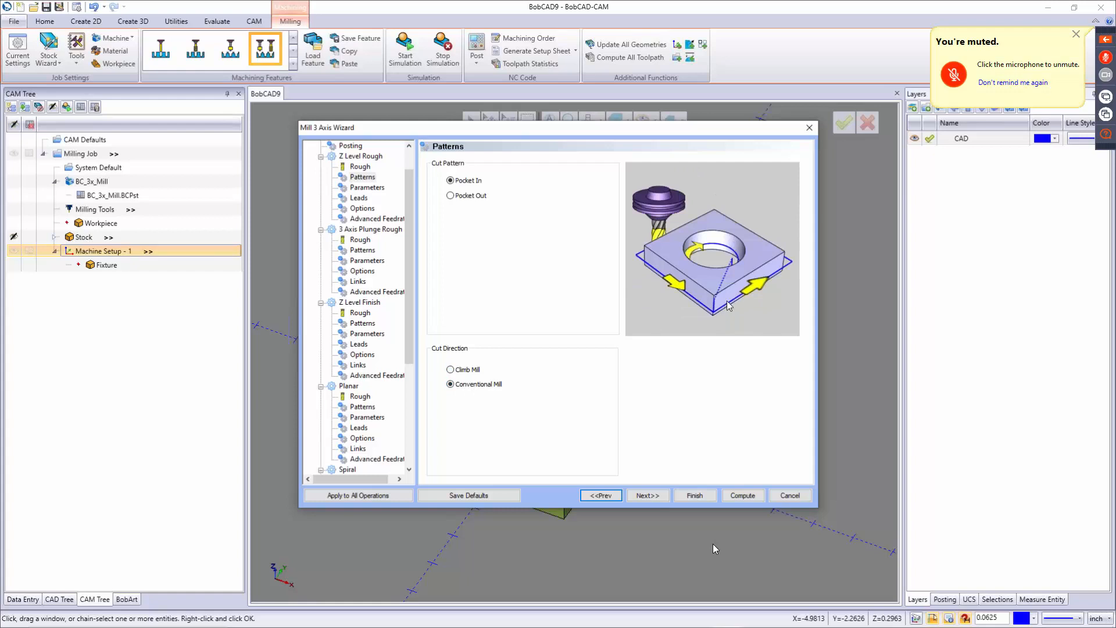
Step: Set the Z Level Rough stepover to half the 0.375 tool diameter (0.1875), and review its depth of cut and allowance
left_click(657, 496)
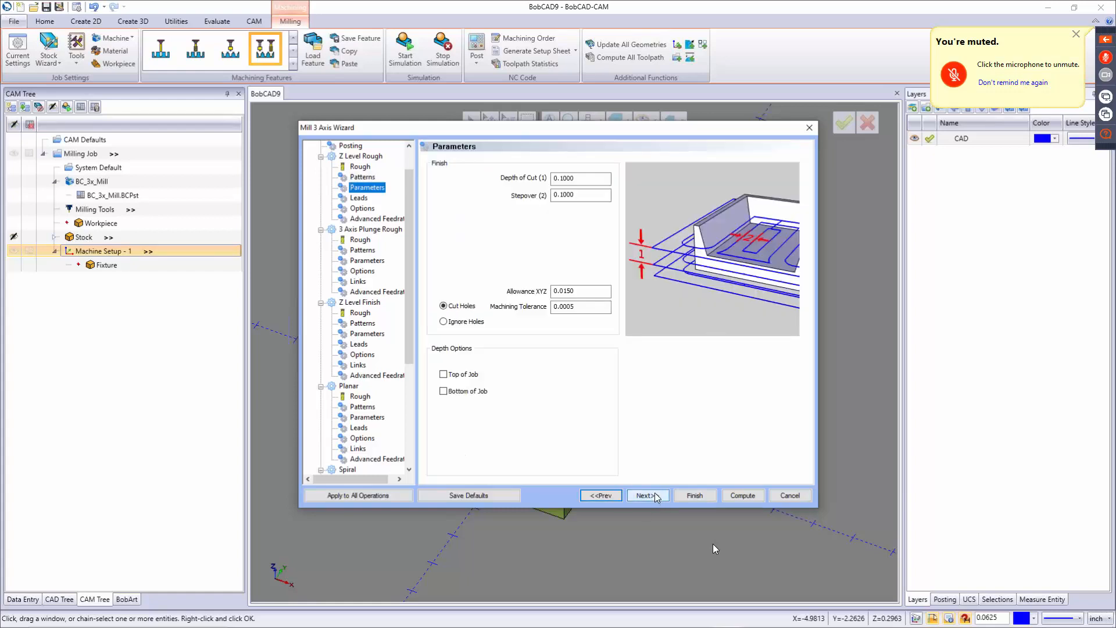
double_click(584, 179)
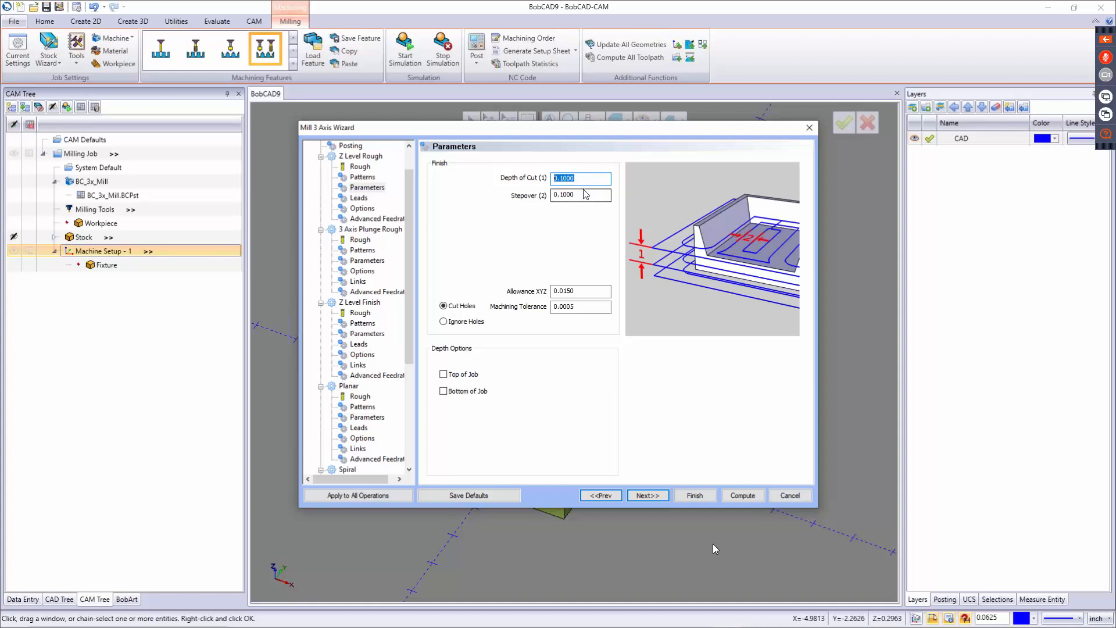
key("Tab")
type(".")
type("375/2")
key("Tab")
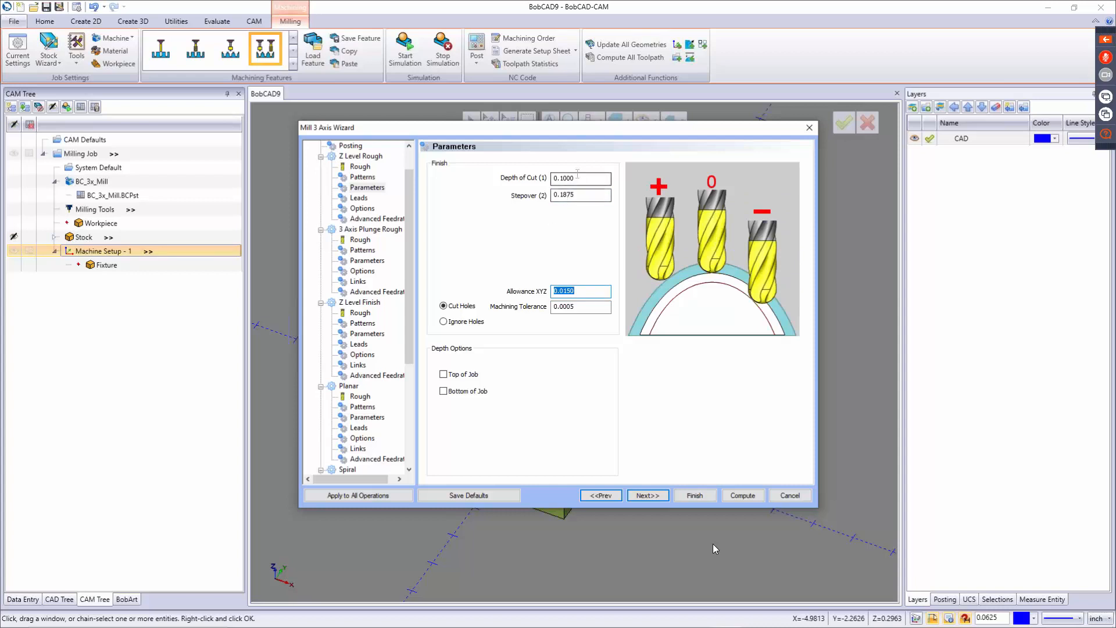
left_click(576, 195)
left_click(590, 196)
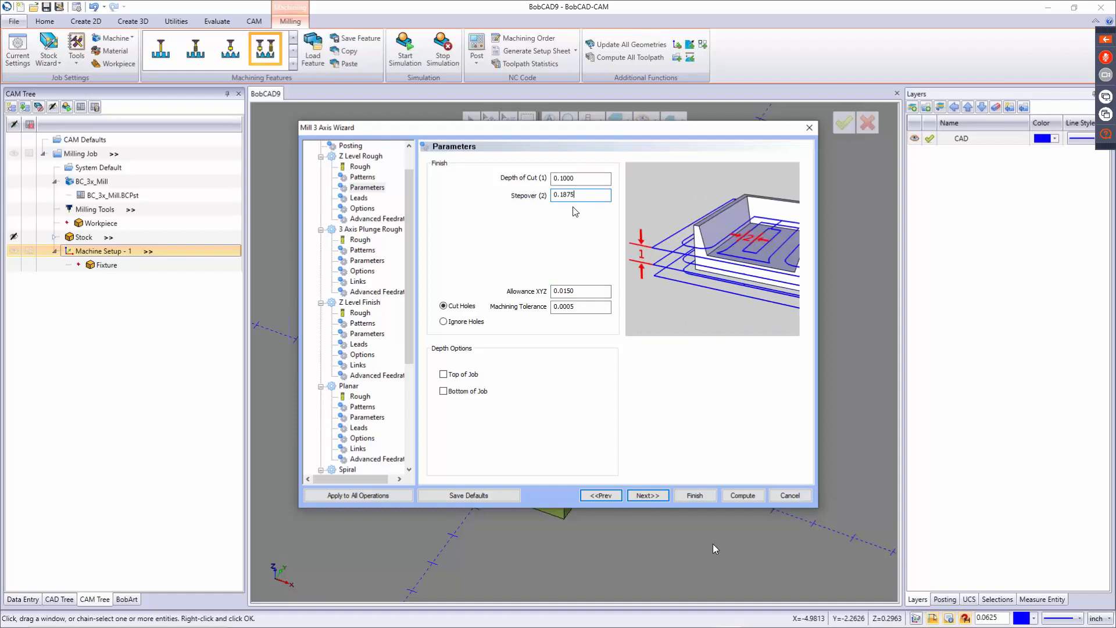
left_click_drag(568, 291, 577, 291)
double_click(595, 297)
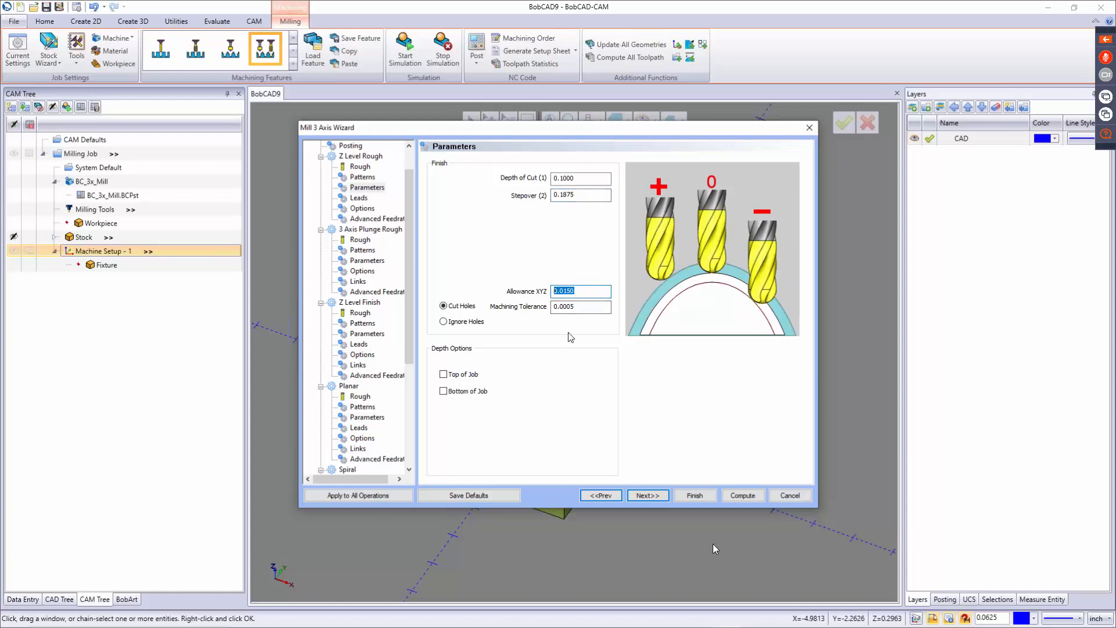
Step: Try limiting the Z Level Rough depths with Top of Job and Bottom of Job, and remove both limits
left_click(465, 374)
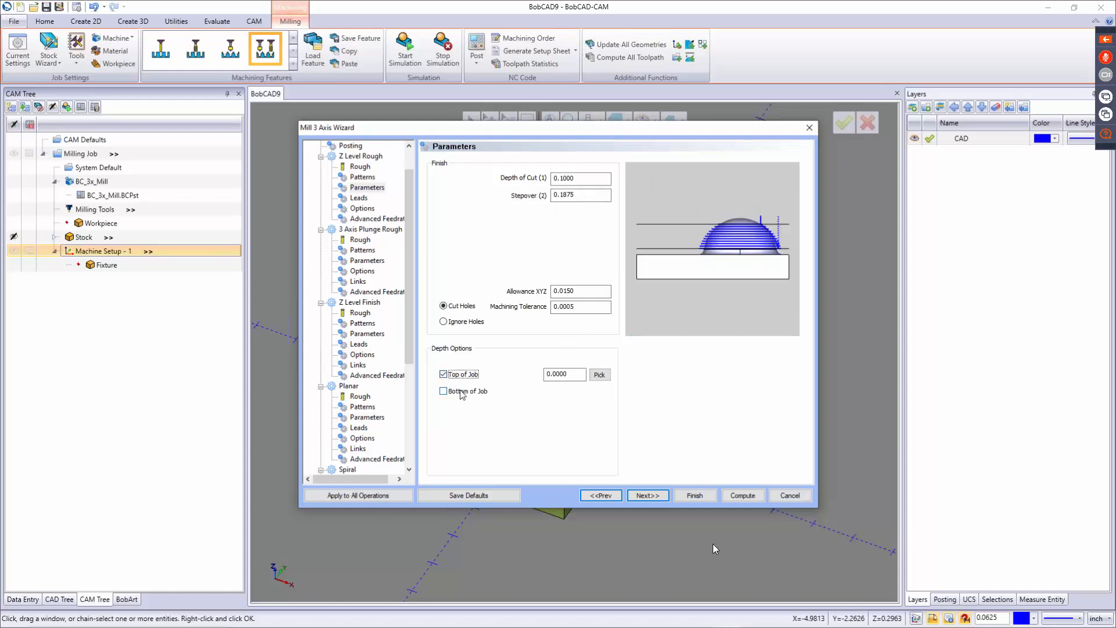
left_click(462, 392)
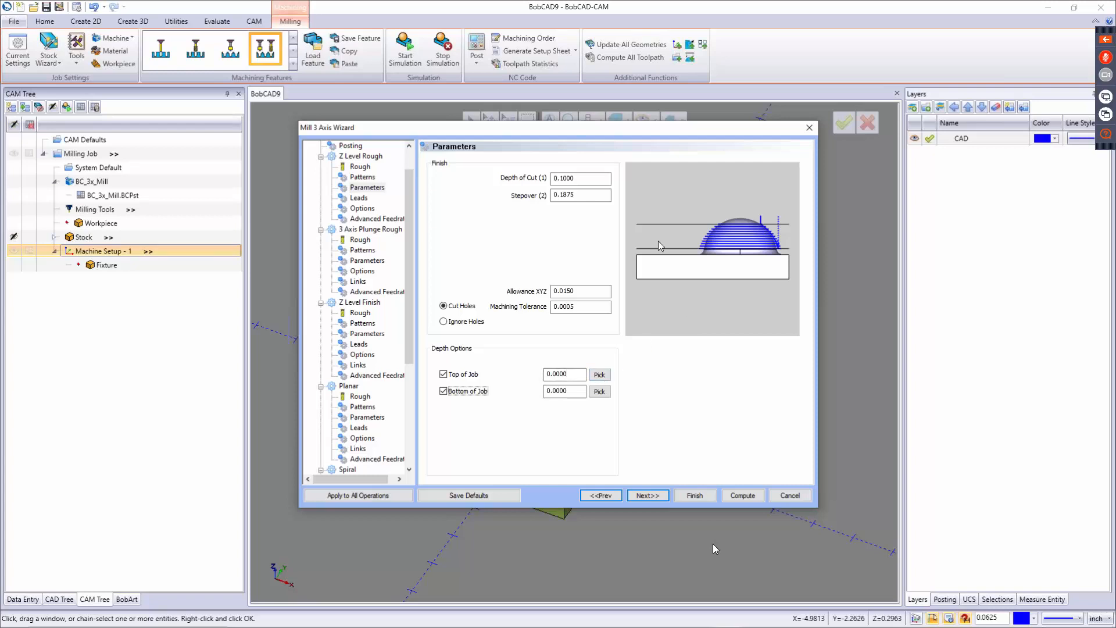
left_click_drag(539, 128, 580, 524)
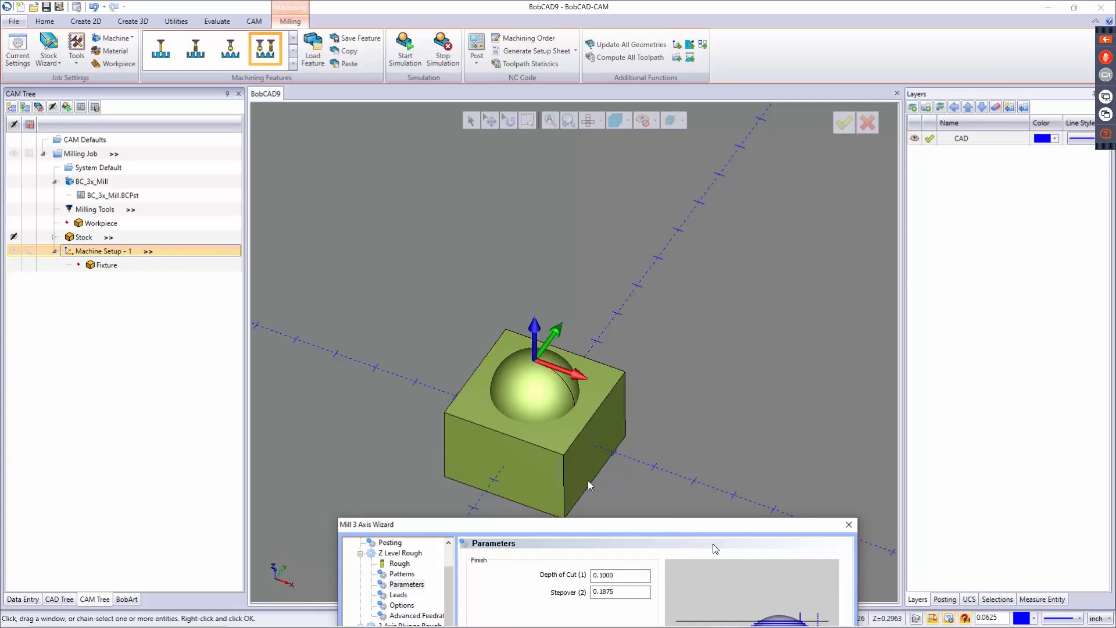
left_click_drag(576, 533, 546, 110)
left_click(459, 349)
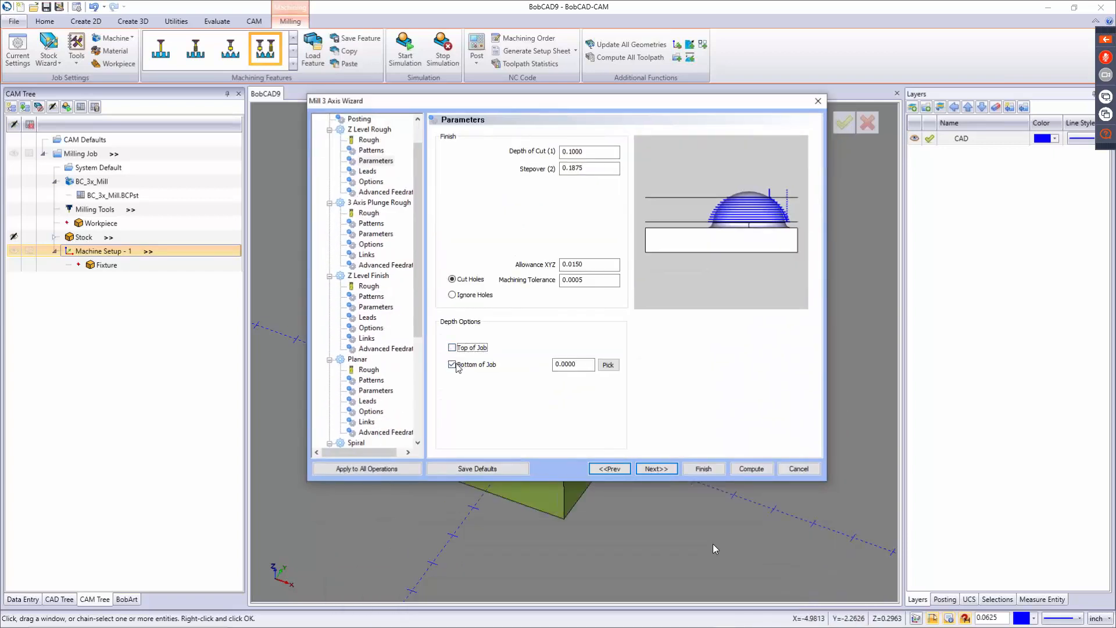
left_click(458, 364)
Step: Try the alternative Z Level Rough lead entry types, including Fast Peck and Spiral, and restore Plunge with Single Depth
left_click(655, 468)
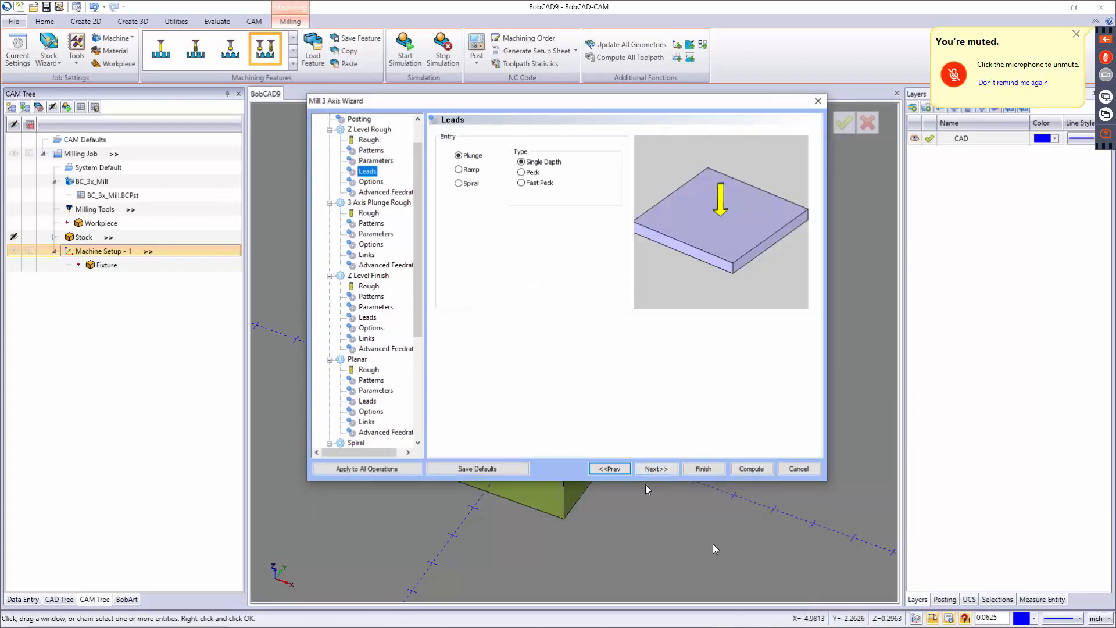
left_click(475, 163)
left_click(534, 174)
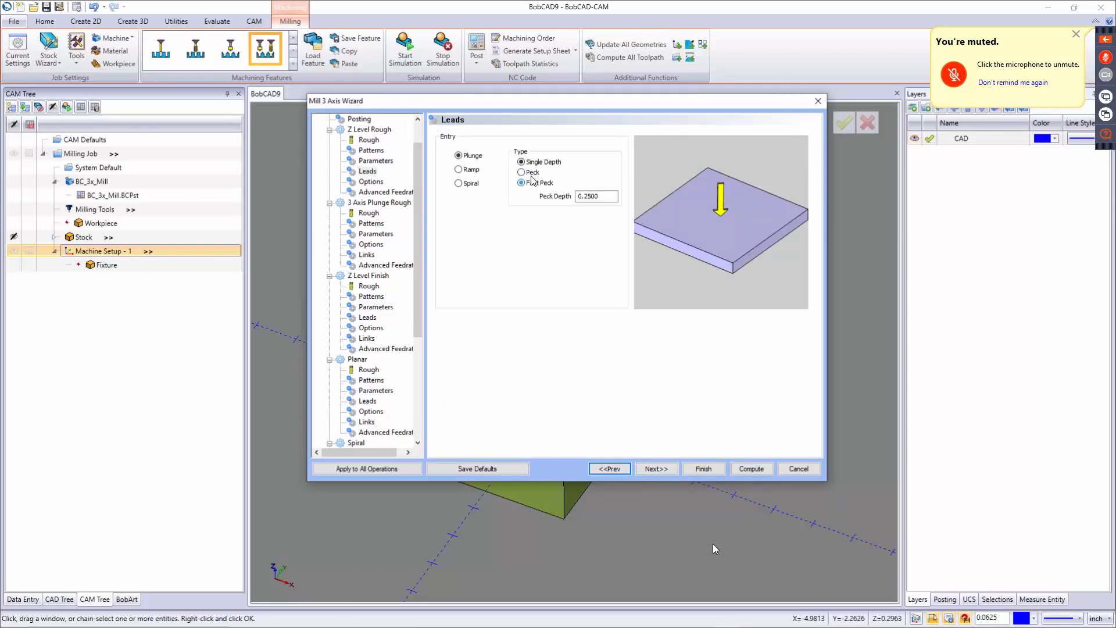
left_click(538, 164)
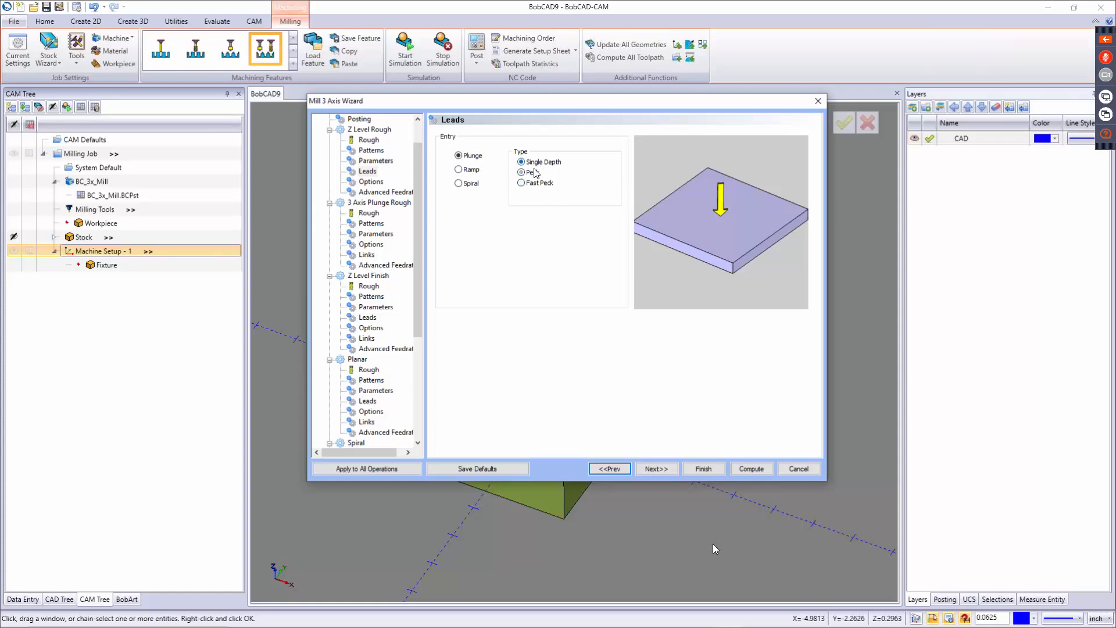
left_click(459, 169)
left_click(459, 184)
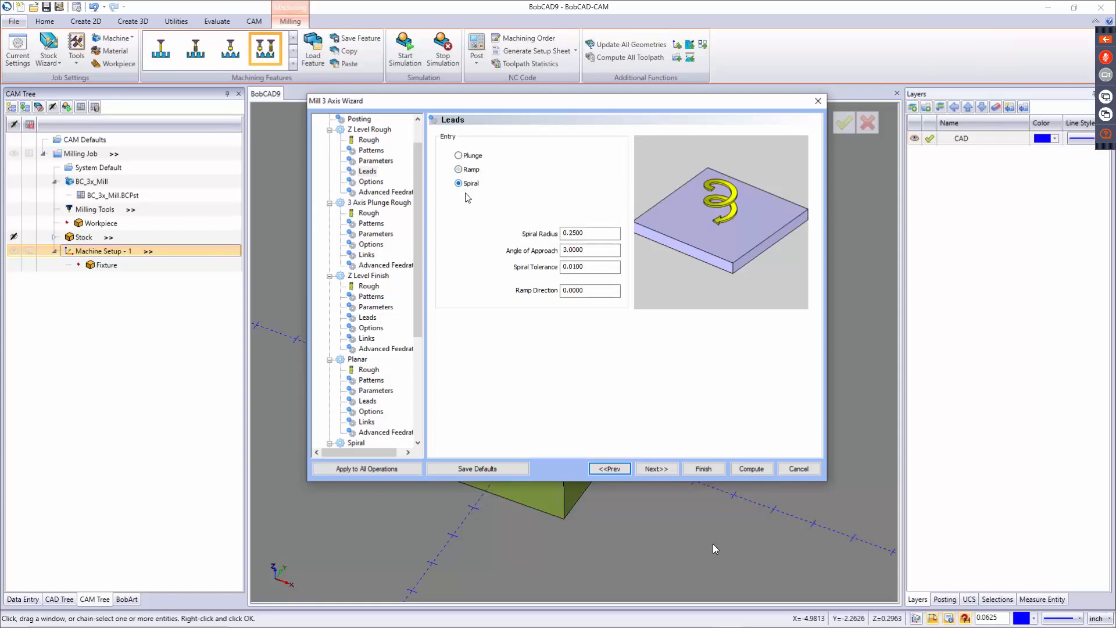
left_click(463, 157)
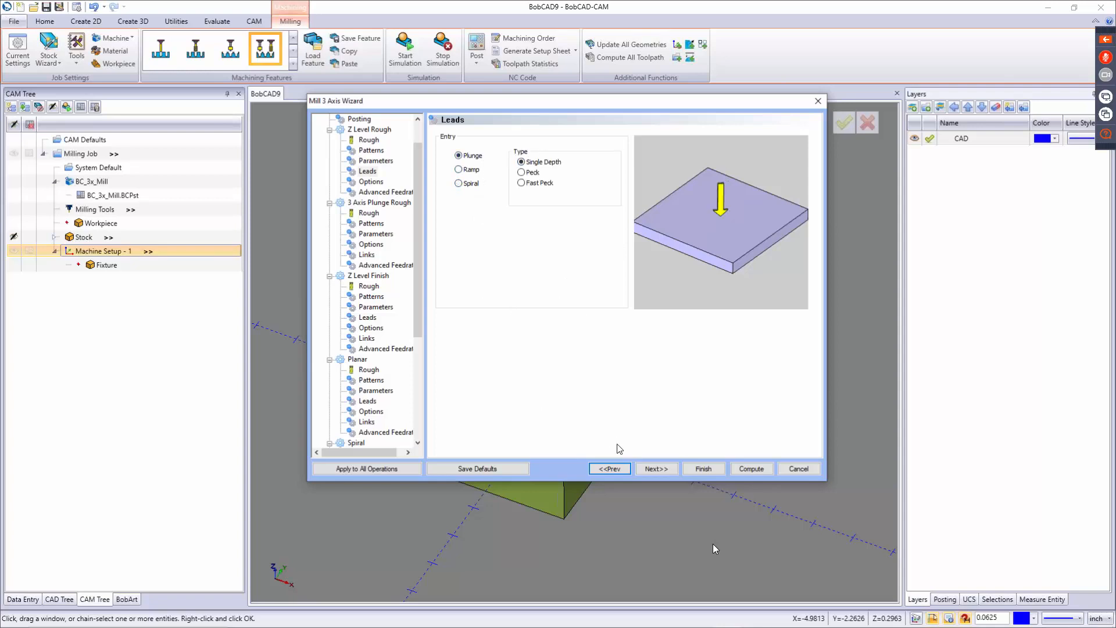
Step: Compare the Z Level Rough cutting extents and processing choices, and restore All and By Area
left_click(663, 471)
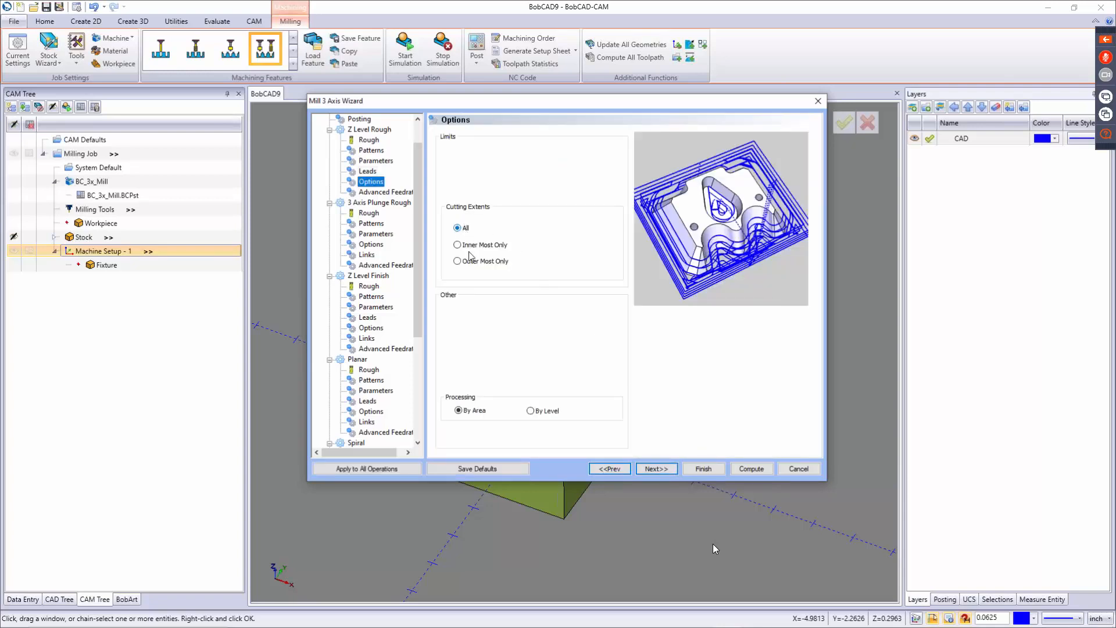
left_click(472, 245)
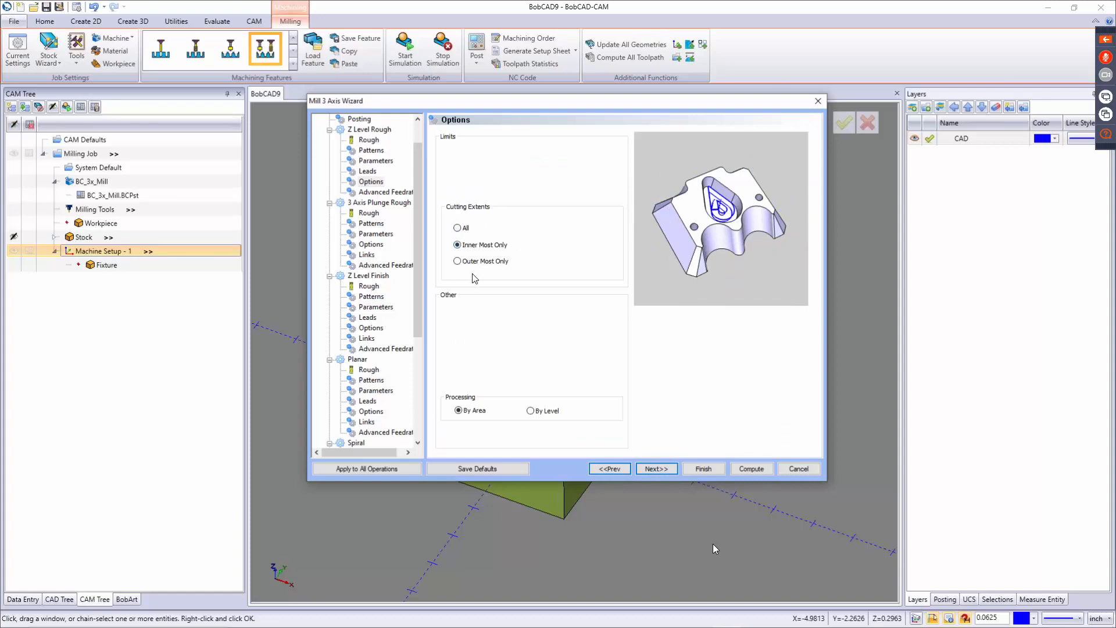
left_click(478, 263)
left_click(458, 228)
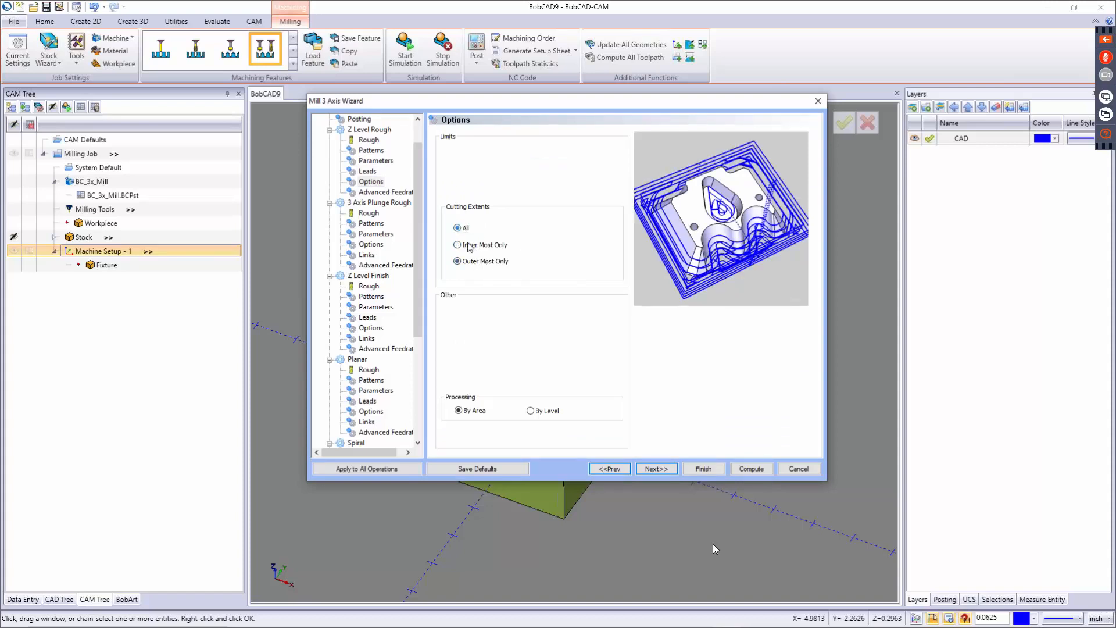
left_click(470, 411)
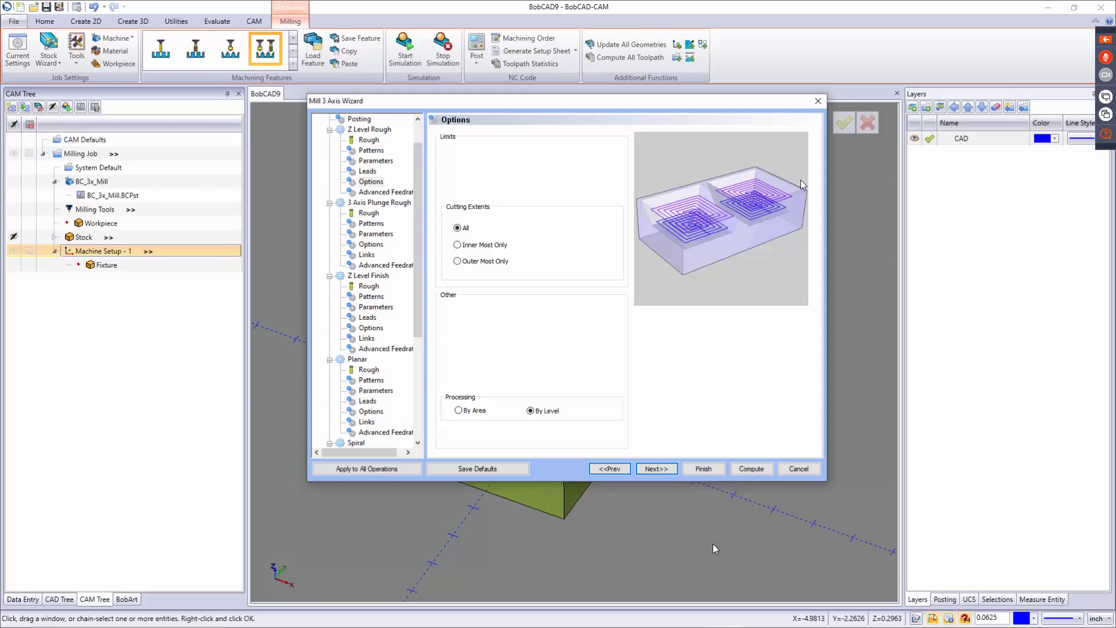
left_click(460, 411)
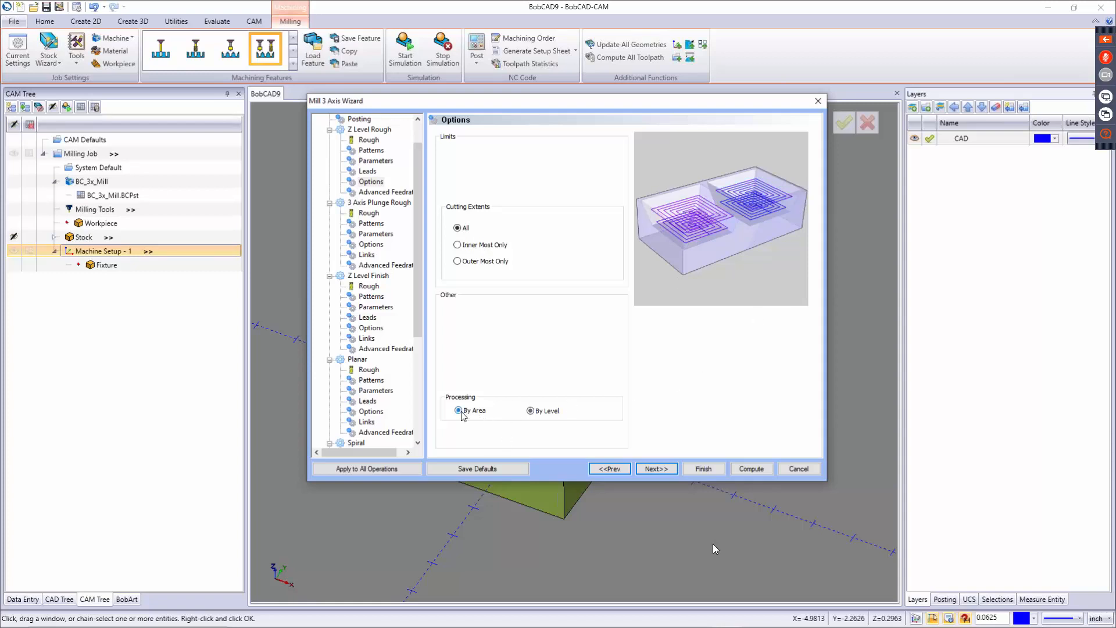
Step: Review the Z Level Rough advanced feedrates and the tool settings of the 3 Axis Plunge Rough operation
left_click(664, 469)
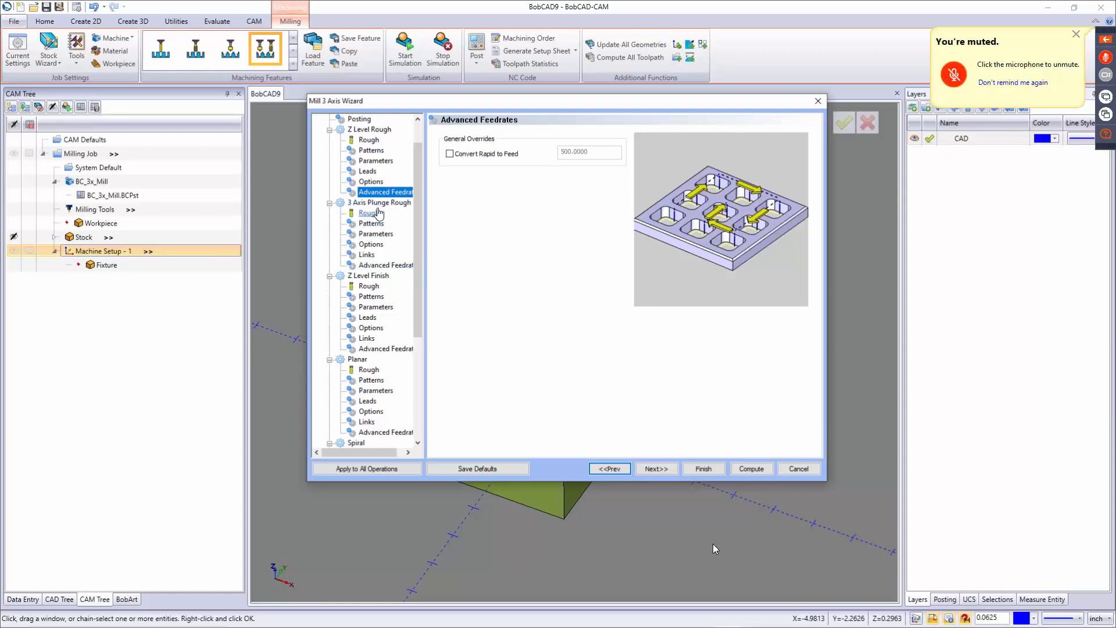
left_click(655, 469)
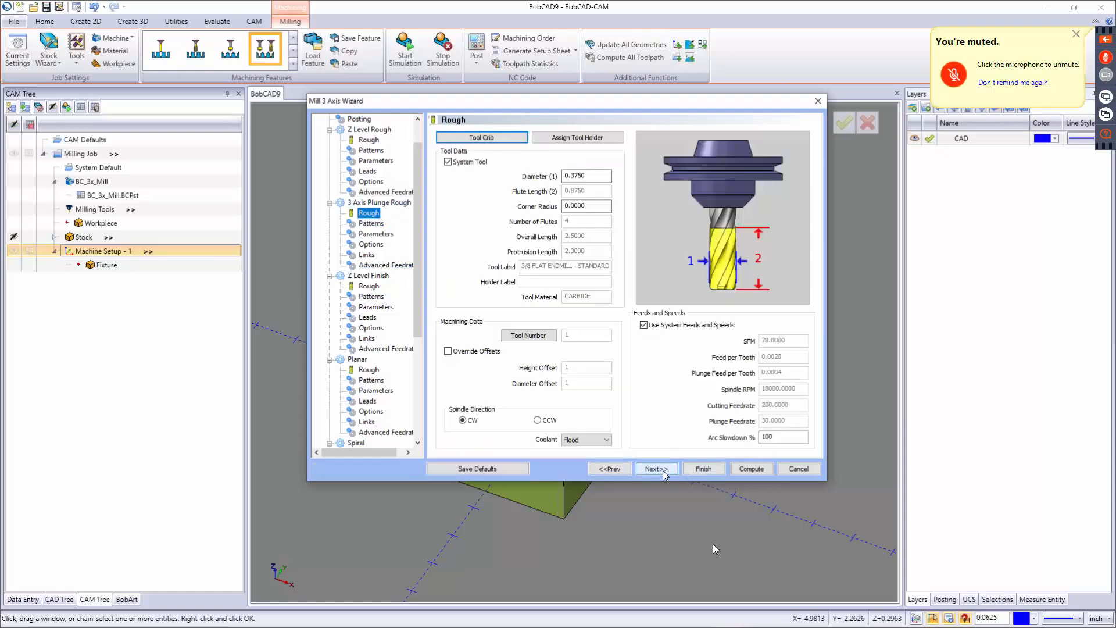
key("Tab")
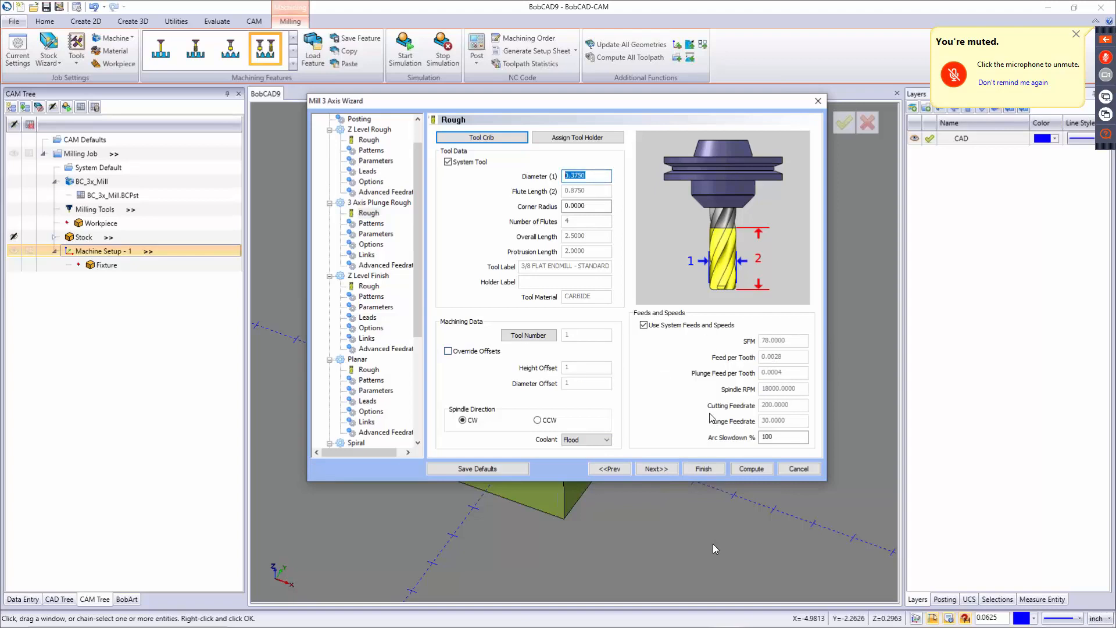
Step: Set the 3 Axis Plunge Rough pattern to Zig Zag with a lace angle of 35 and Climb Mill cut direction
left_click(665, 469)
left_click(459, 154)
left_click(461, 170)
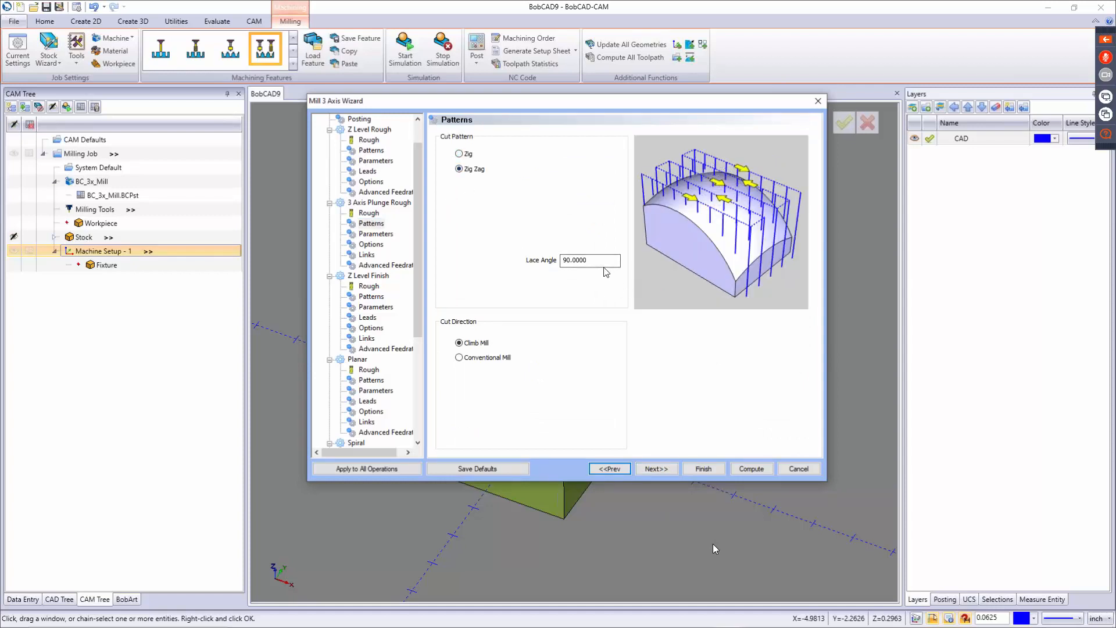
left_click(584, 260)
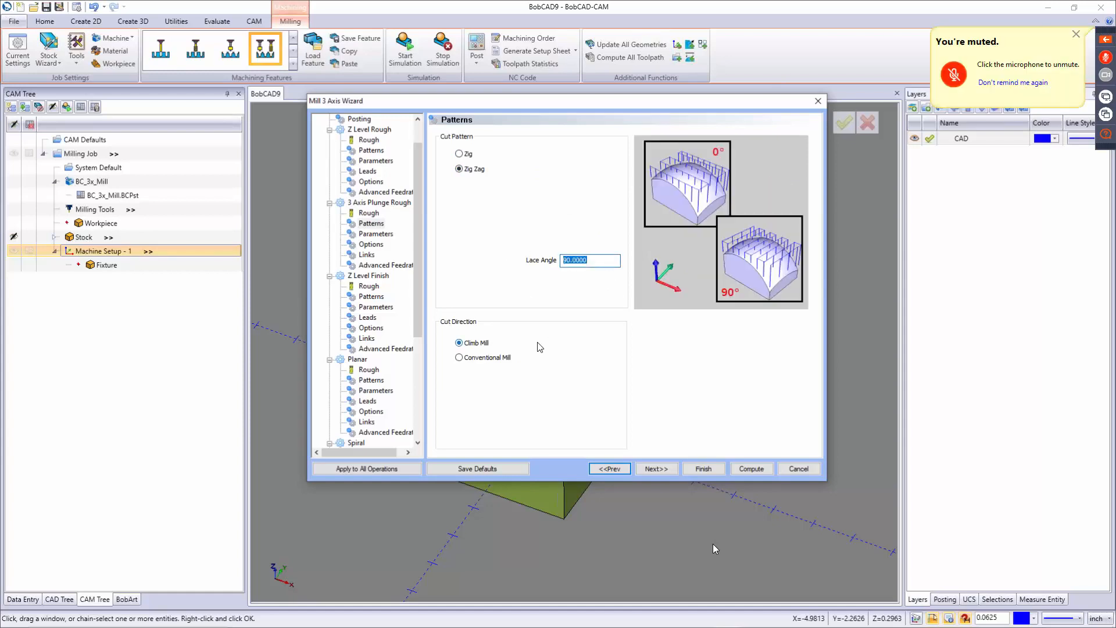
type("35")
key("Tab")
left_click(477, 358)
left_click(475, 343)
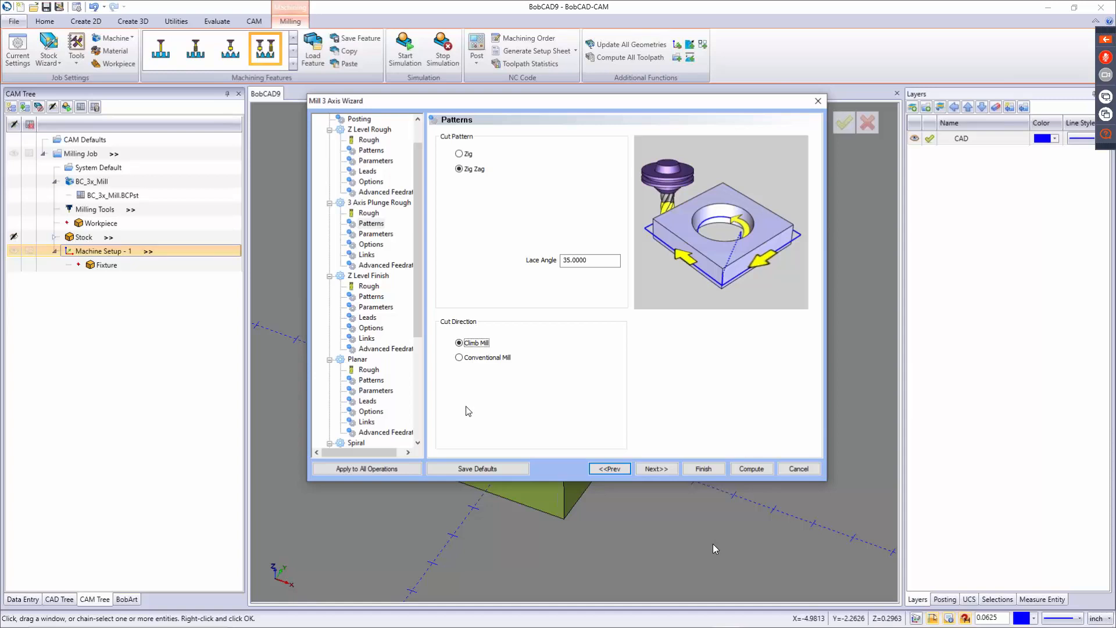
Step: Set both step amounts of the 3 Axis Plunge Rough to 0.1875, and review its XYZ allowance
left_click(656, 468)
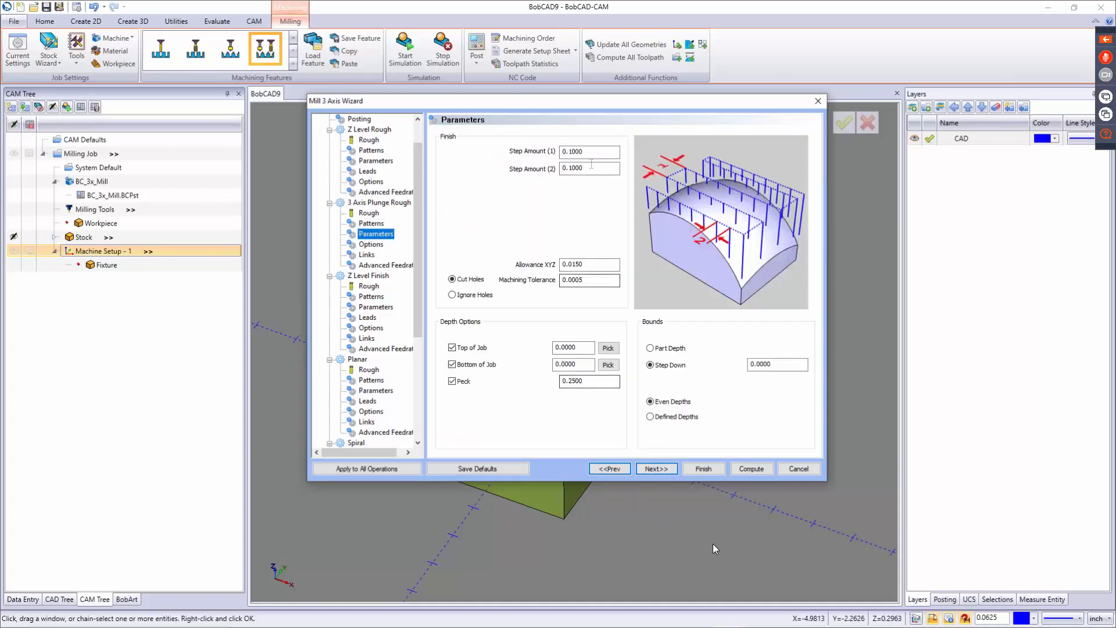
key("Tab")
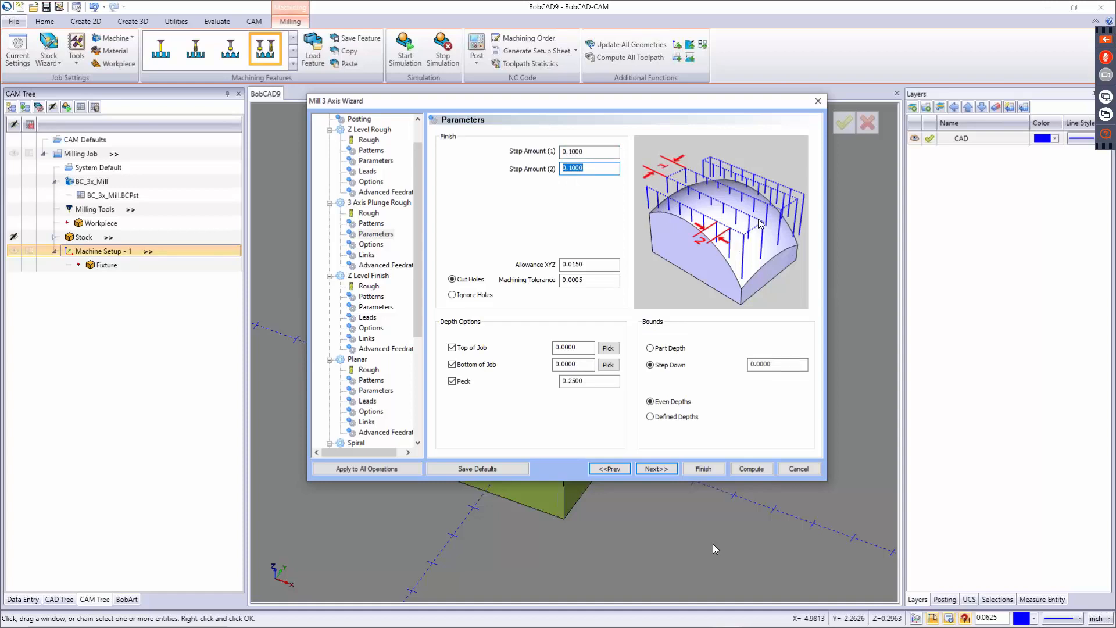
left_click_drag(593, 153, 556, 168)
left_click_drag(607, 152, 521, 168)
type(".1")
key("Tab")
type(".1875")
key("Tab")
left_click(592, 265)
double_click(592, 265)
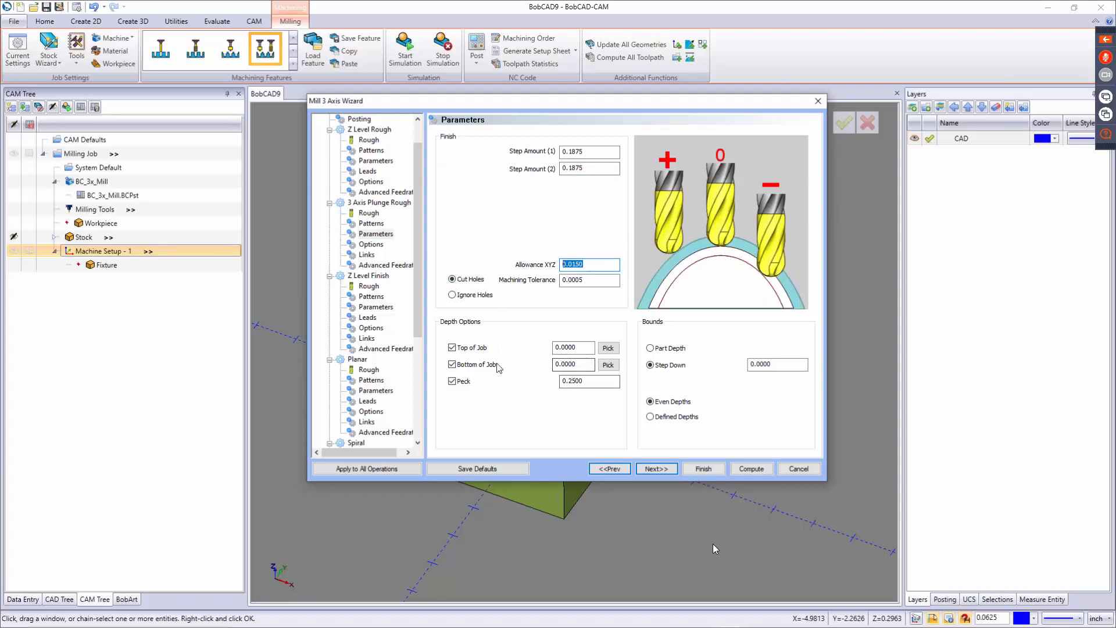
Step: Turn off Top of Job, Bottom of Job and Peck for the 3 Axis Plunge Rough, and set its bounds to Part Depth
left_click(453, 347)
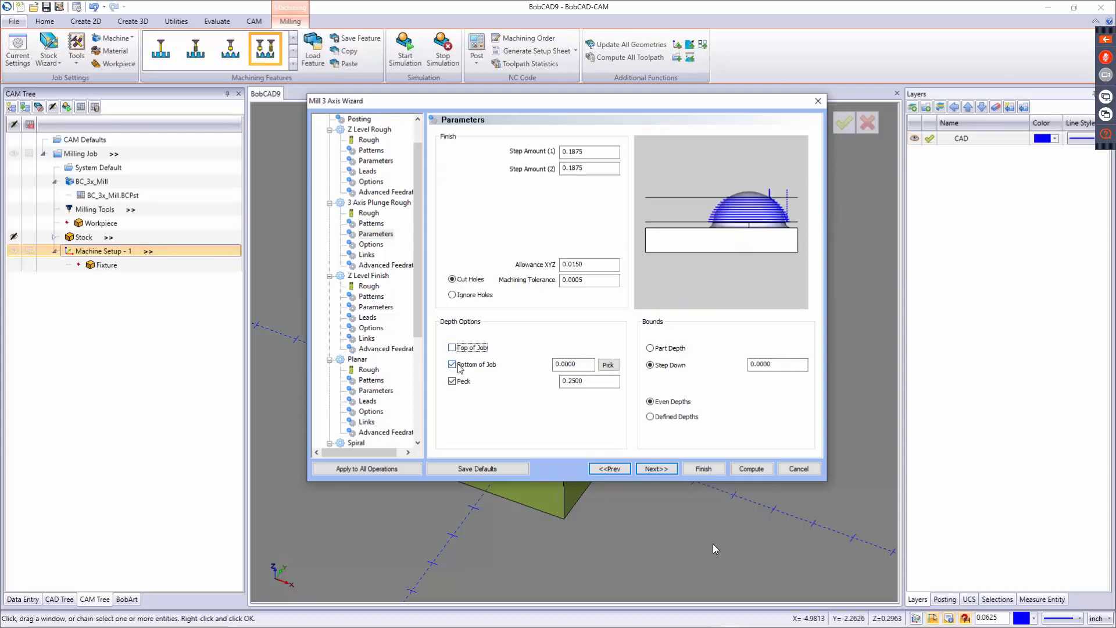
left_click(452, 365)
left_click(461, 382)
left_click(462, 382)
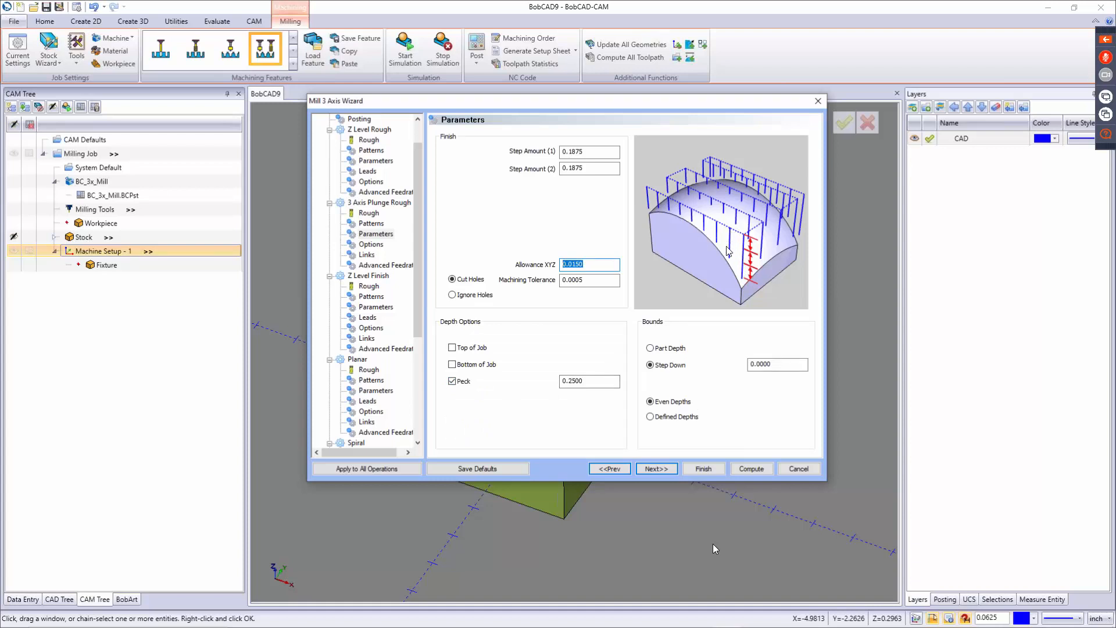
left_click(661, 349)
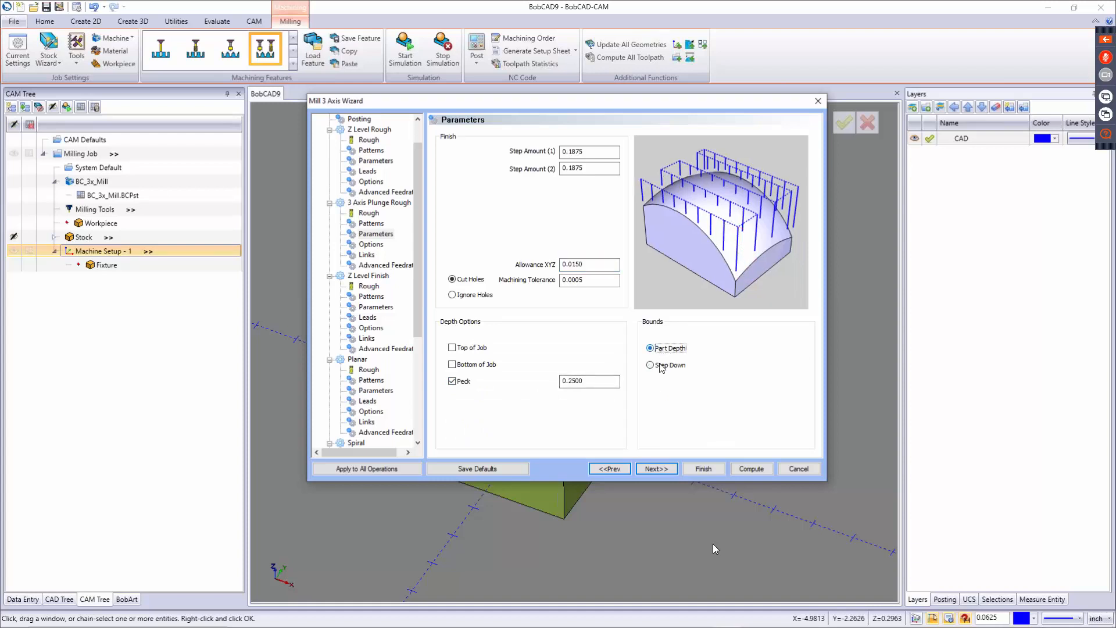
left_click(658, 366)
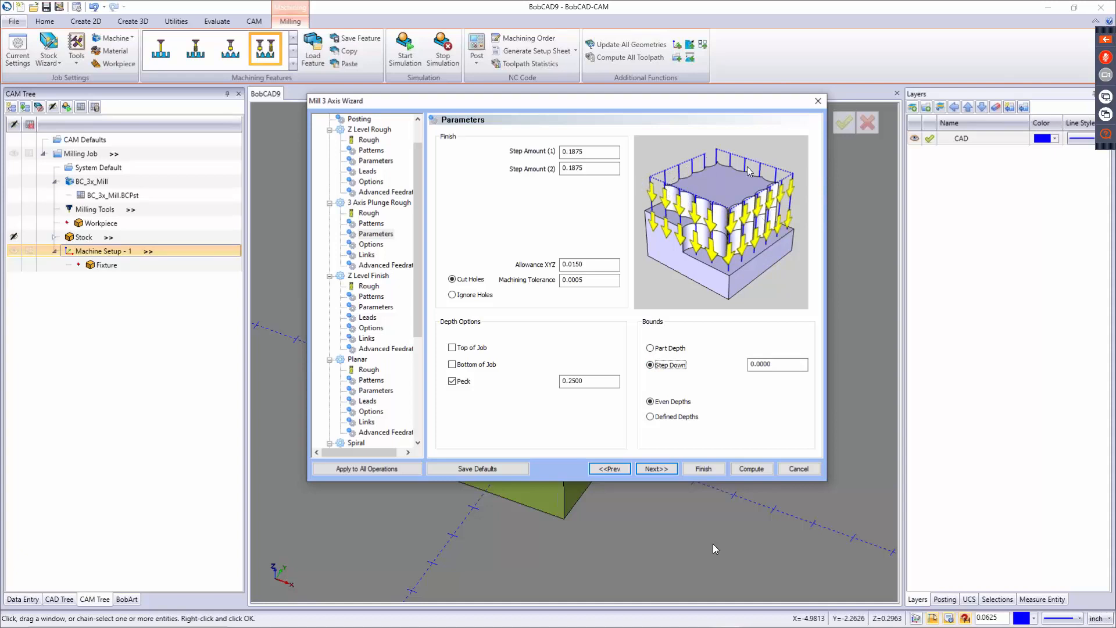
left_click(451, 380)
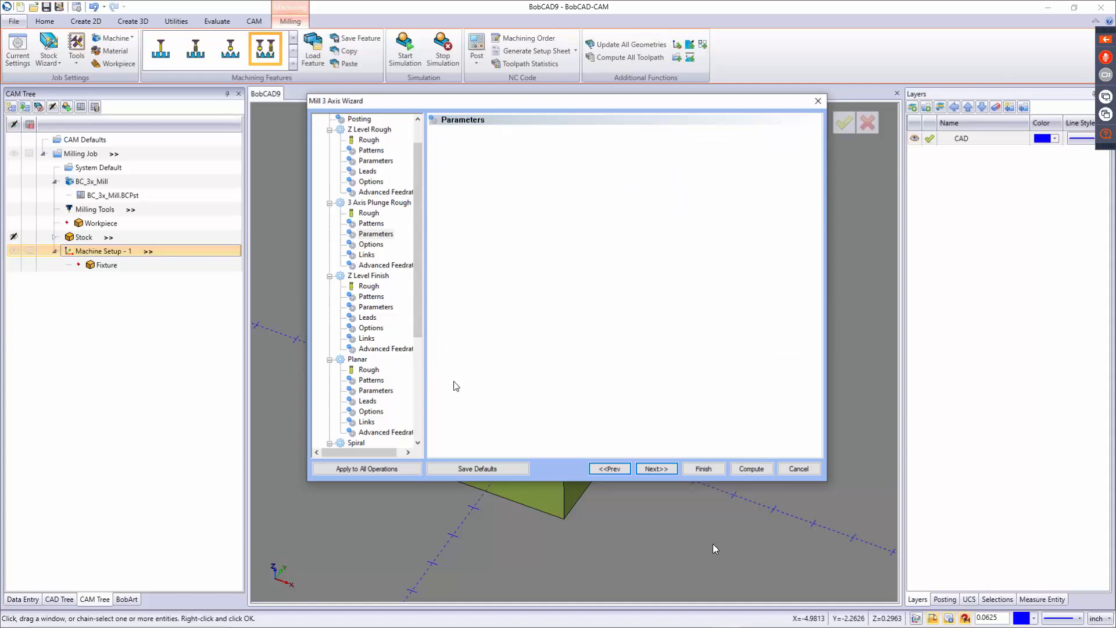
left_click(653, 348)
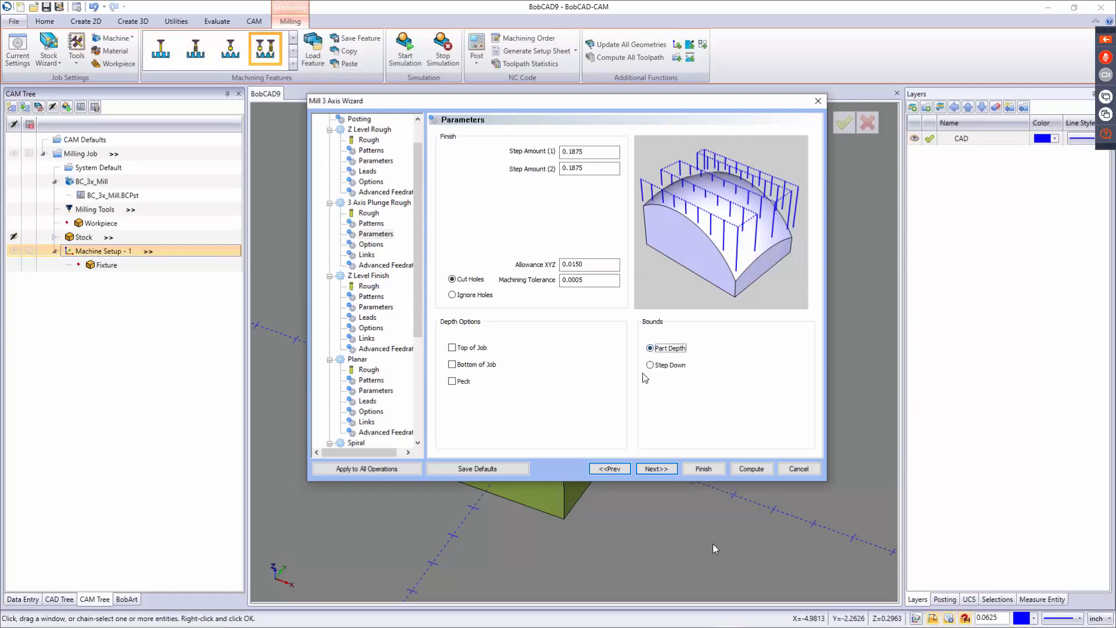
Step: Set the cutting extents of the 3 Axis Plunge Rough to Part Bottom
left_click(658, 468)
left_click(470, 234)
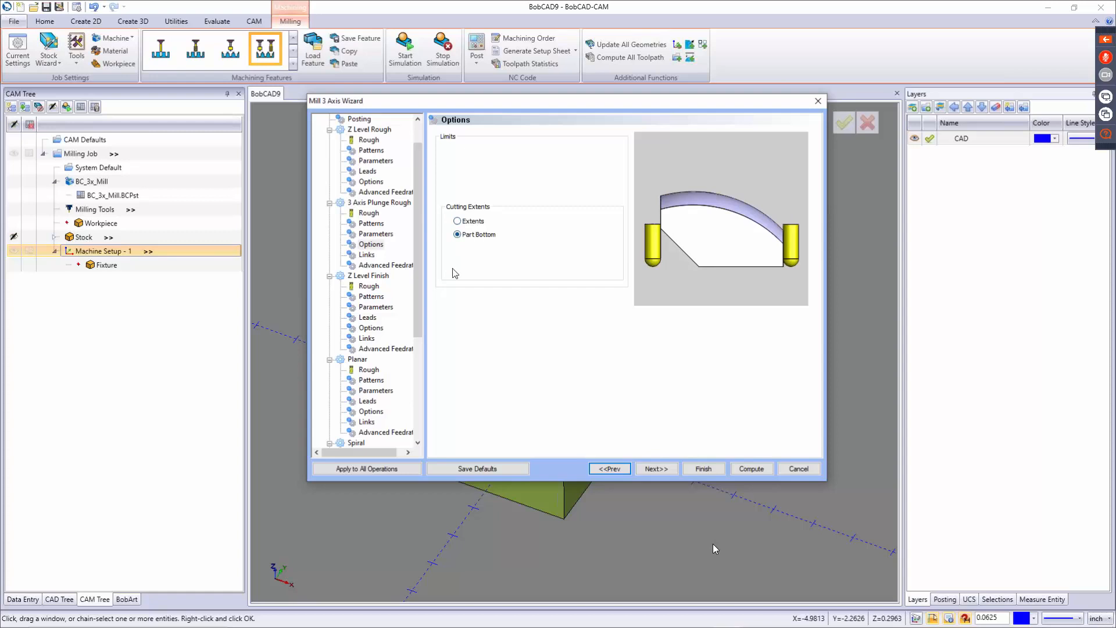
Step: Set the cutting extents of the 3 Axis Plunge Rough to Extents and its links to Follow
left_click(465, 223)
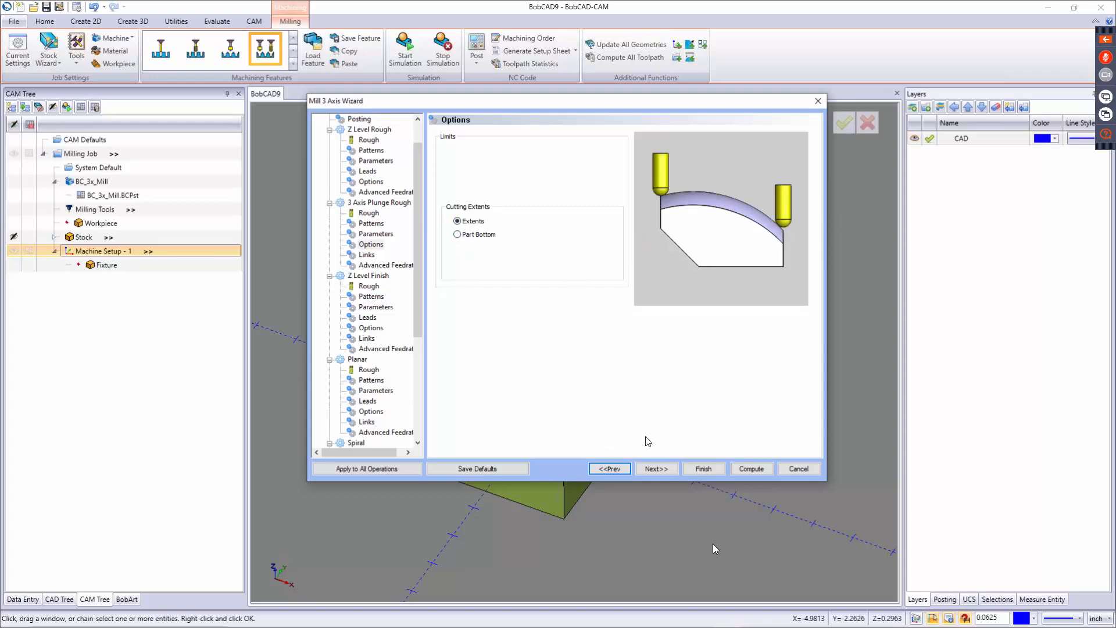
left_click(652, 468)
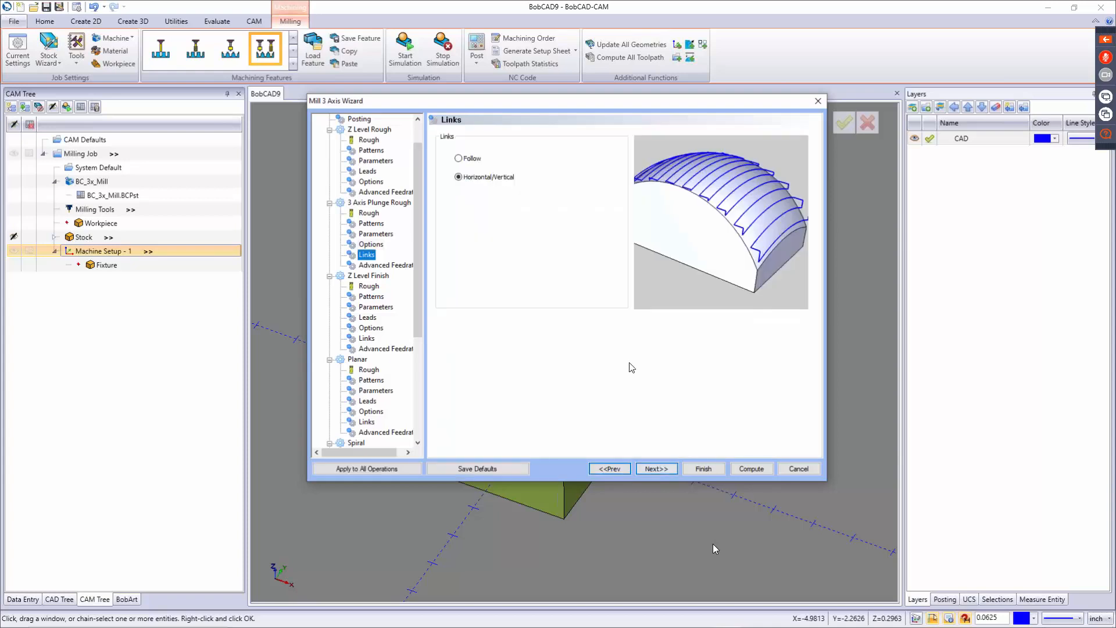
left_click(472, 159)
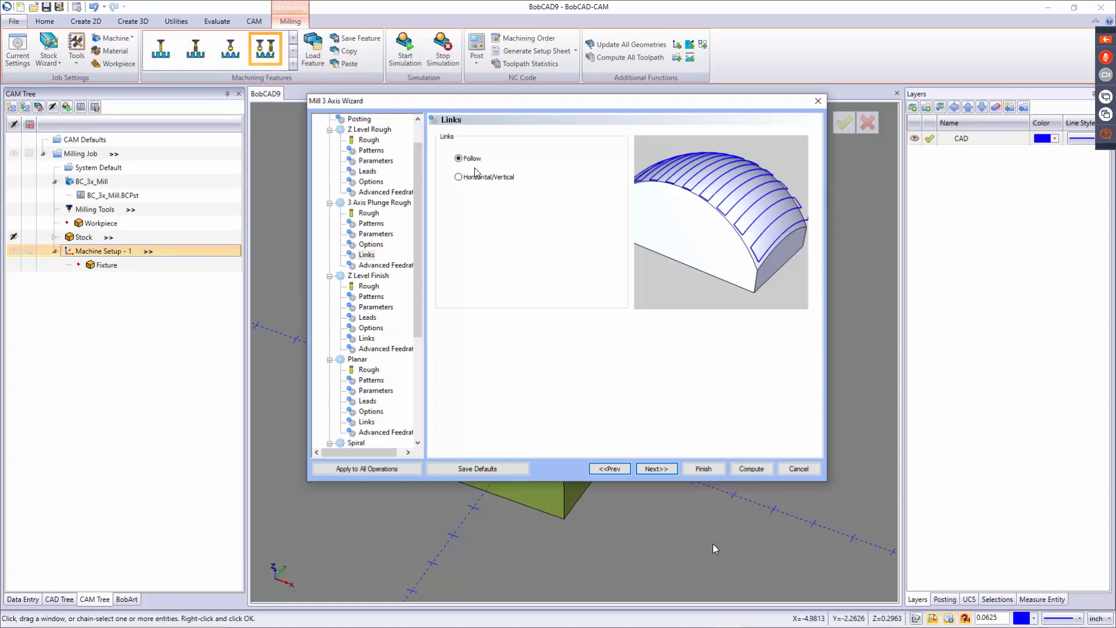
left_click(661, 469)
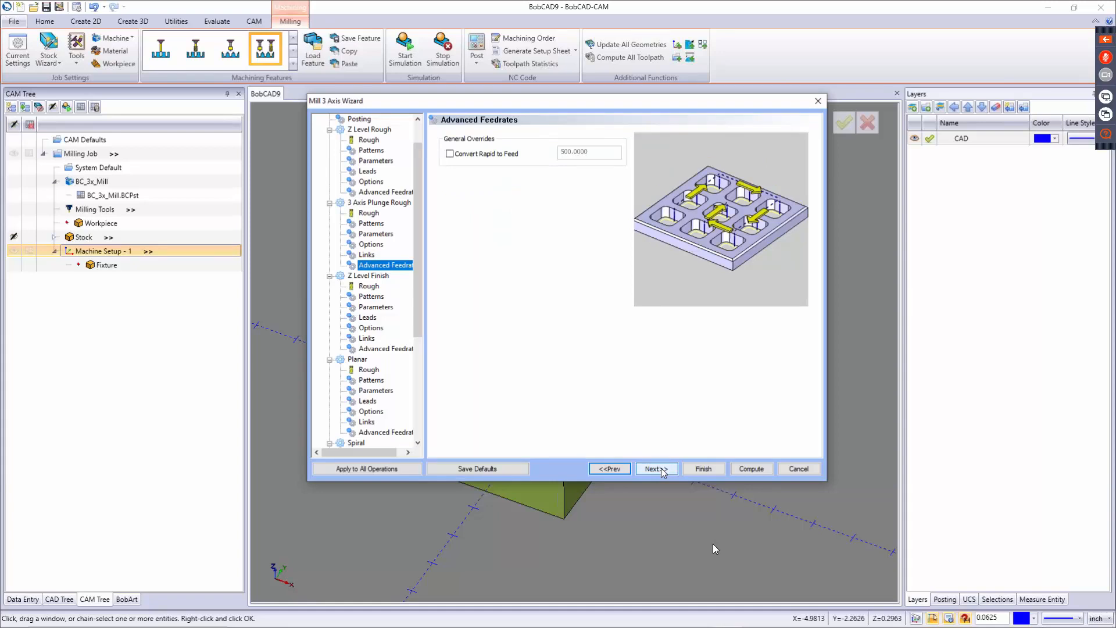
Step: Assign the 1/4 ball endmill from the ENDMILL FINISH category to the Z Level Finish operation
left_click(661, 469)
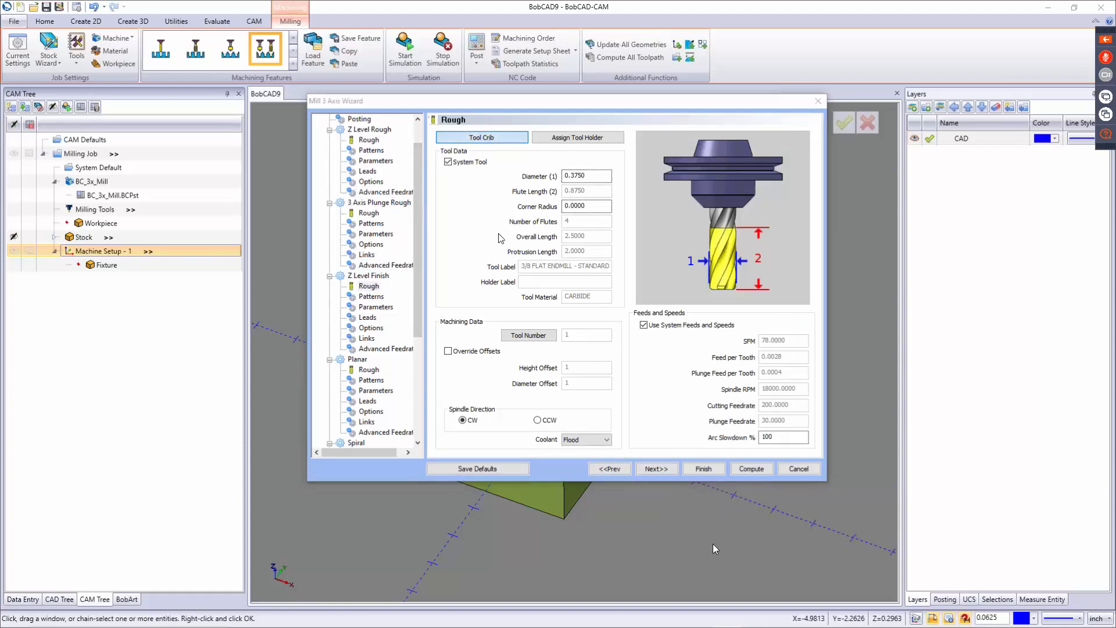
left_click(528, 335)
left_click(356, 170)
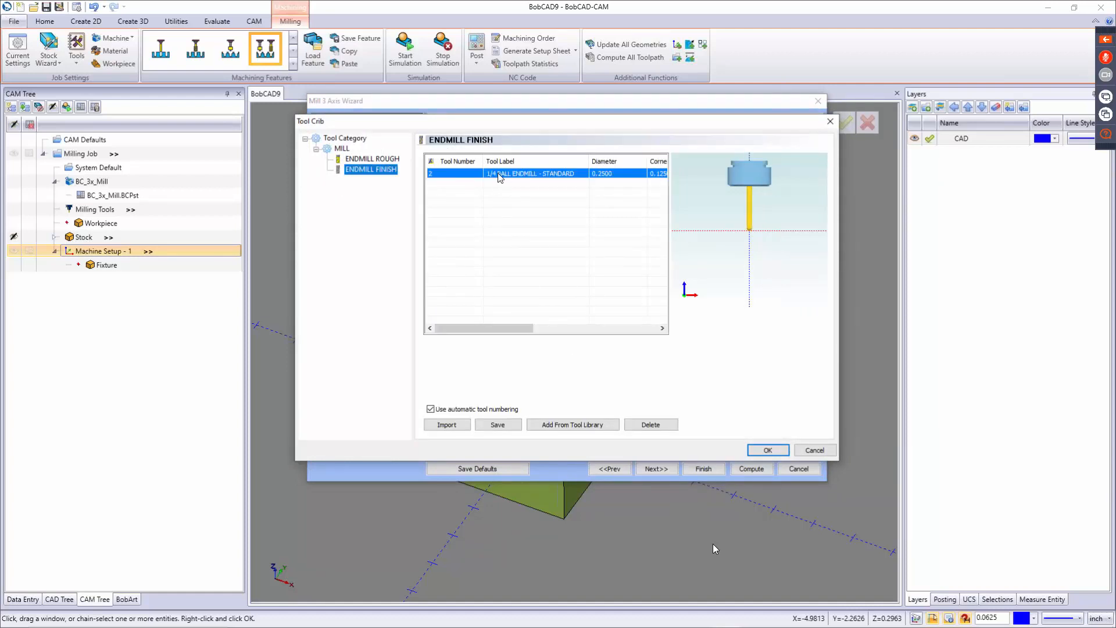
left_click(767, 450)
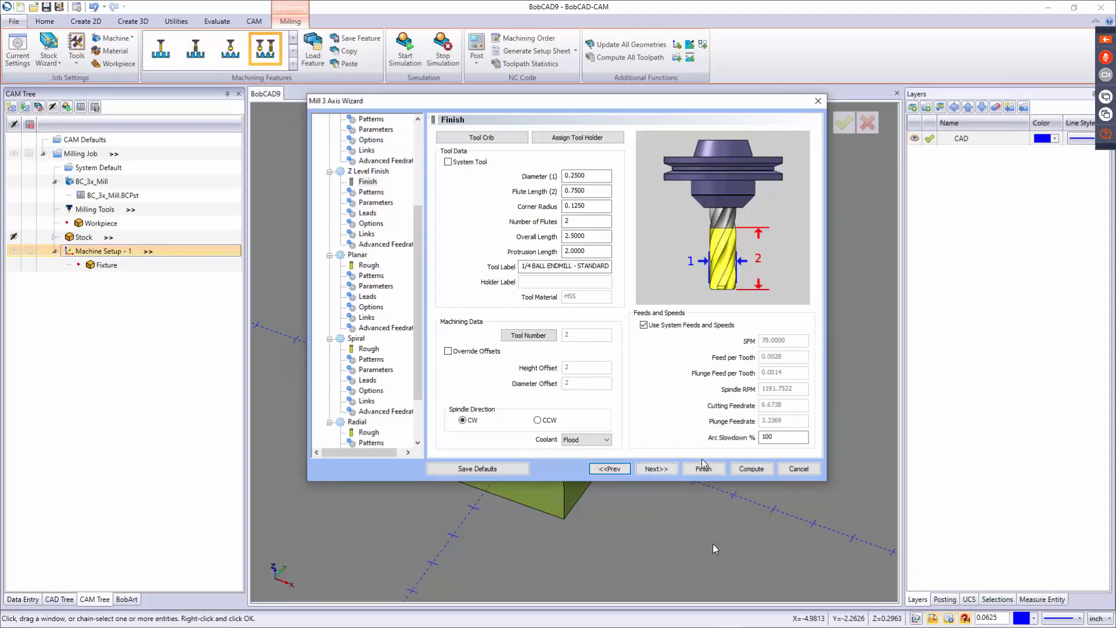
Step: Compare the cut directions of the Z Level Finish and choose Climb Mill
left_click(657, 469)
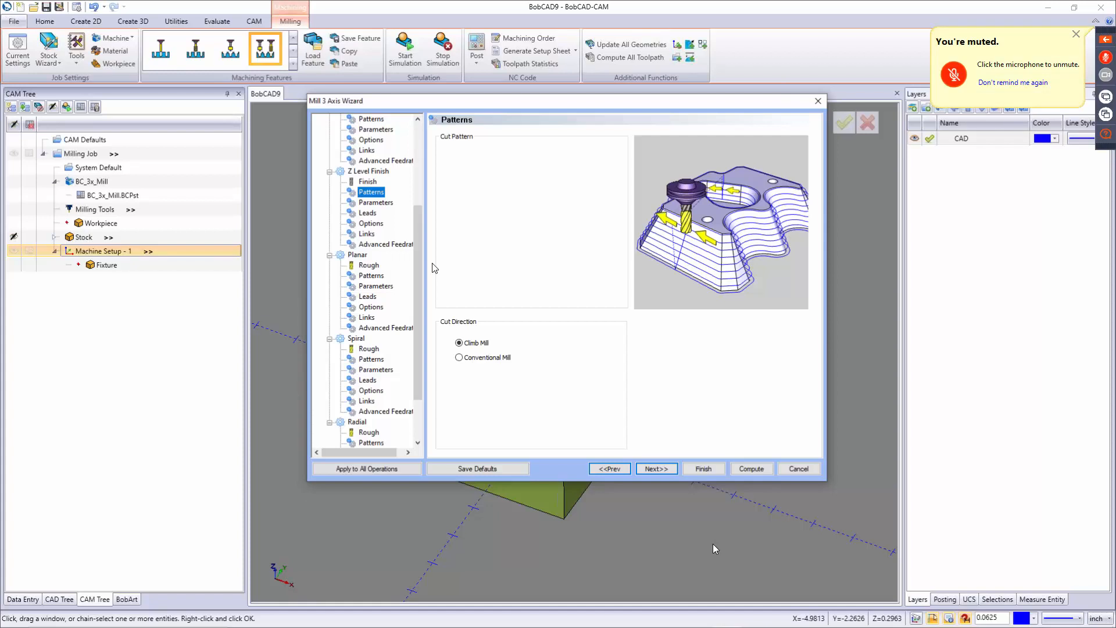
left_click(472, 357)
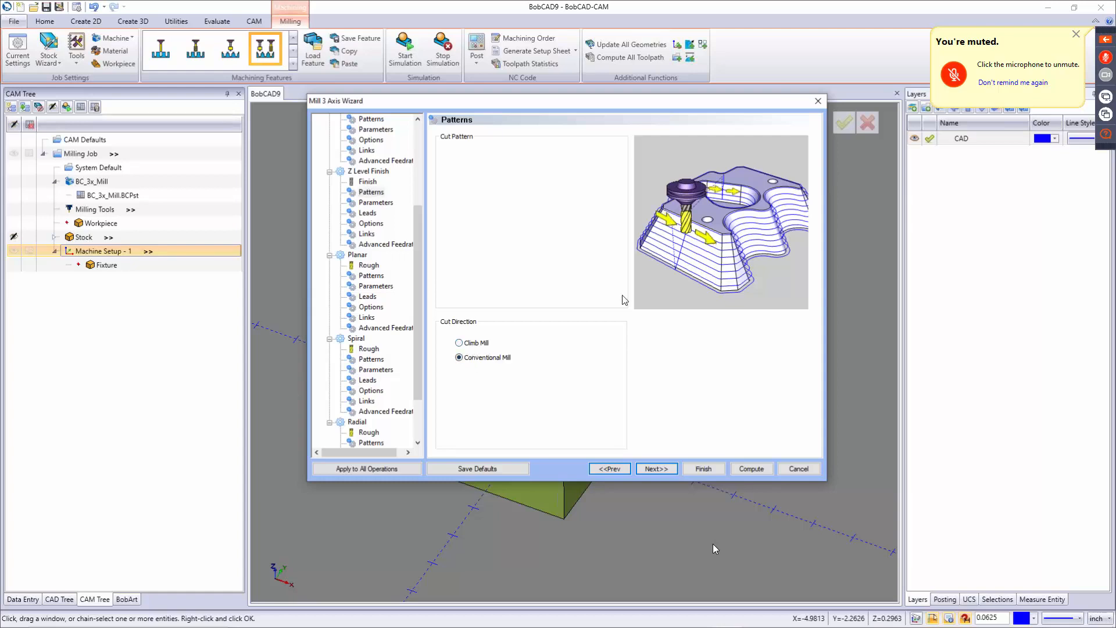
left_click(481, 343)
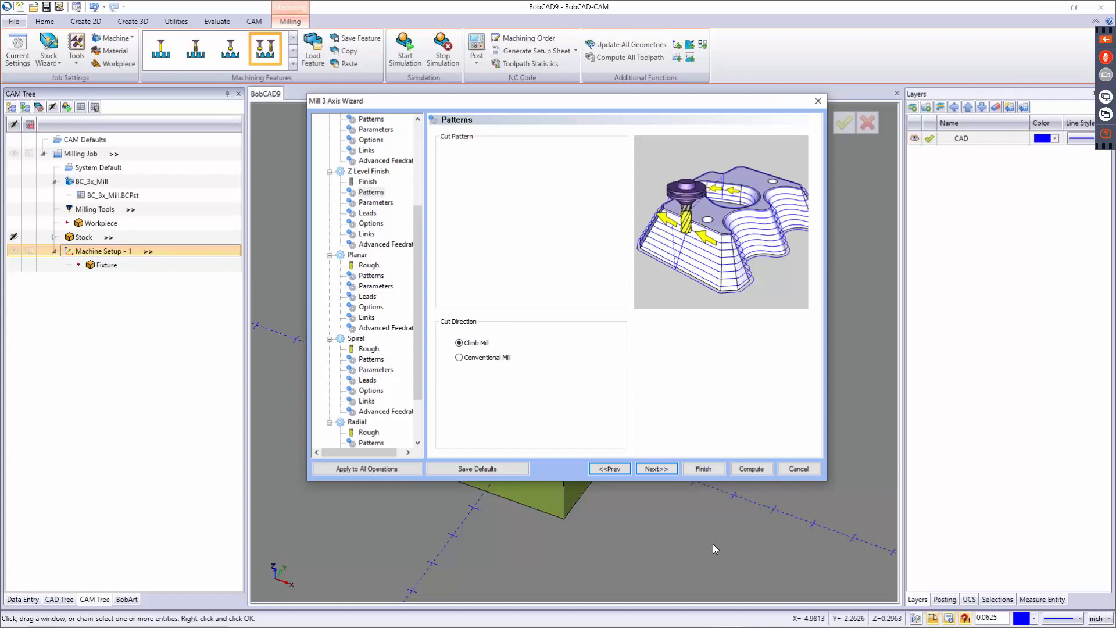
left_click(715, 548)
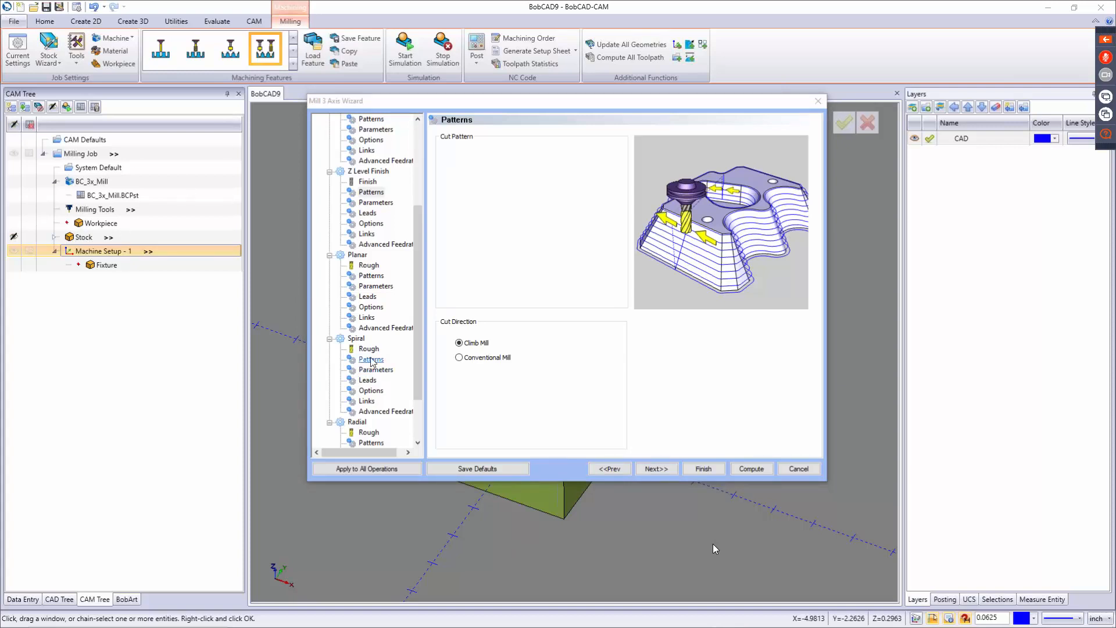
Step: Set the depth of cut of the Z Level Finish to 0.02
left_click(670, 469)
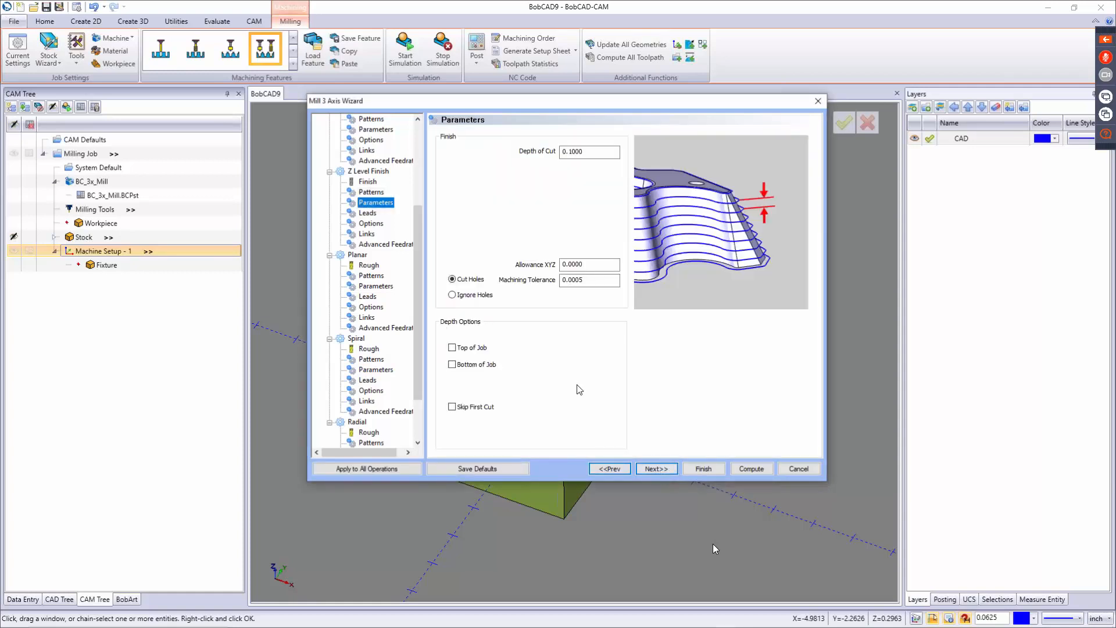
key("Tab")
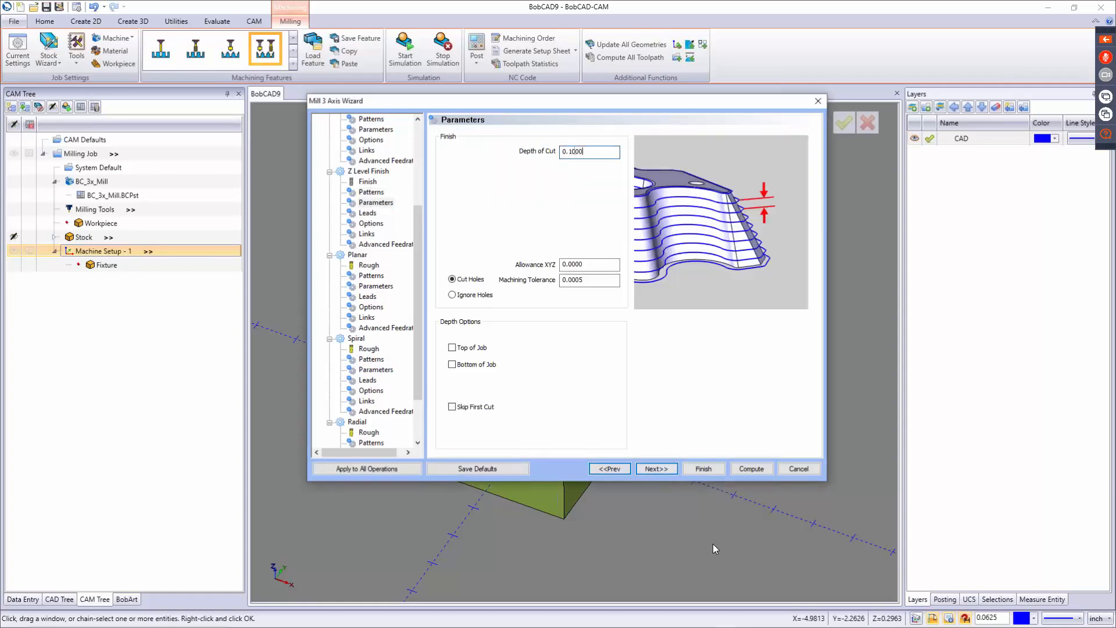
type(".02")
key("Tab")
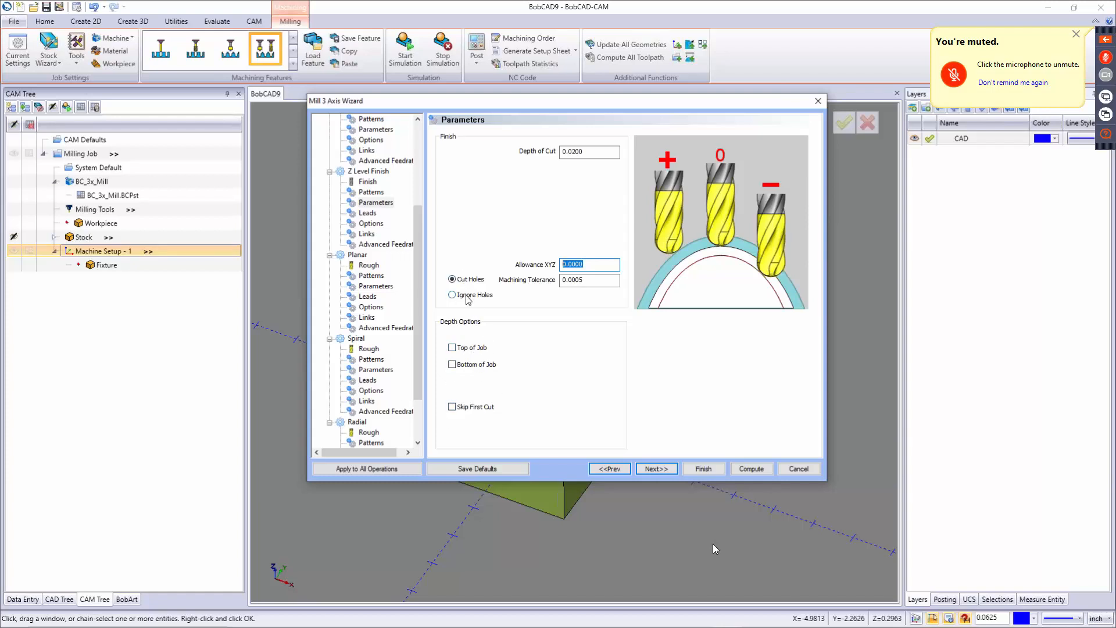
Step: Set the Z Level Finish entry to Plunge with the Single Depth type, previewing the Ramp and Spiral entries
left_click(661, 470)
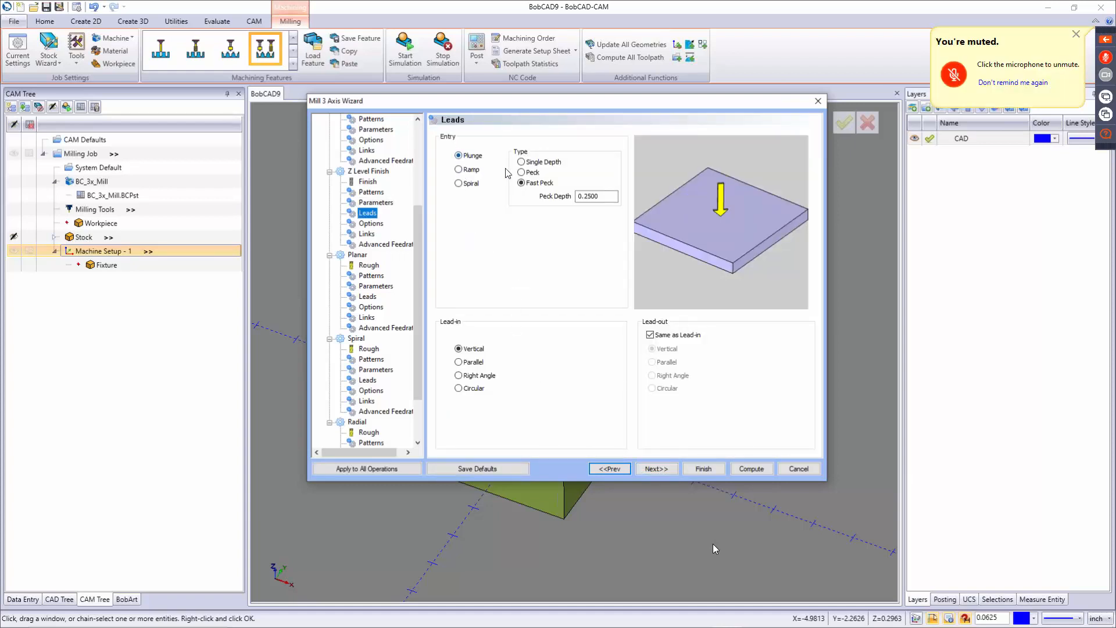
left_click(539, 163)
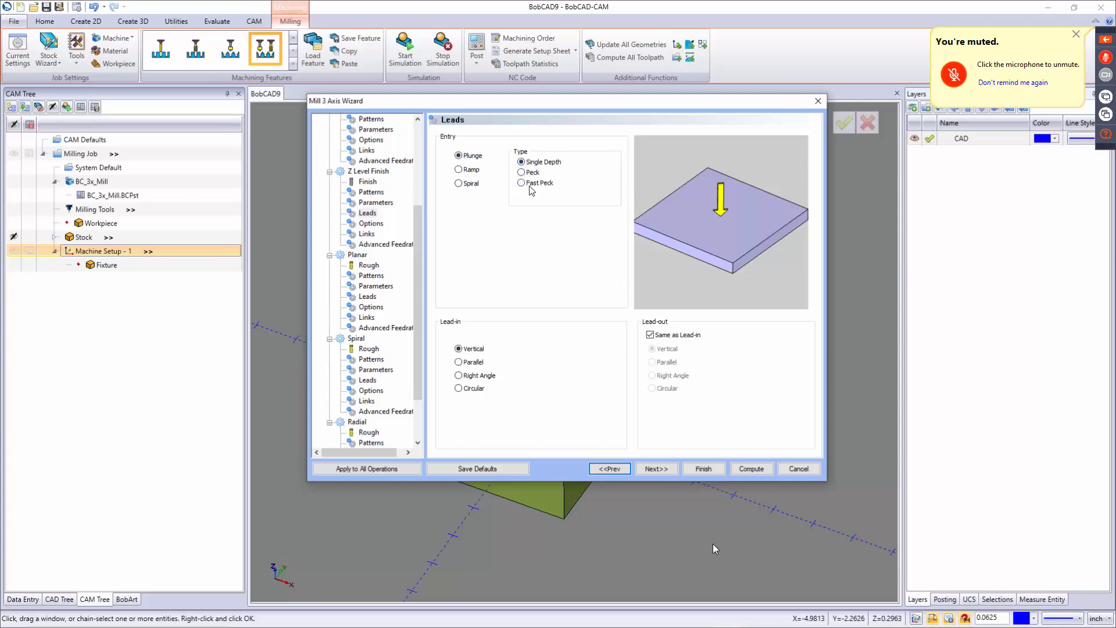
left_click(471, 170)
left_click(471, 182)
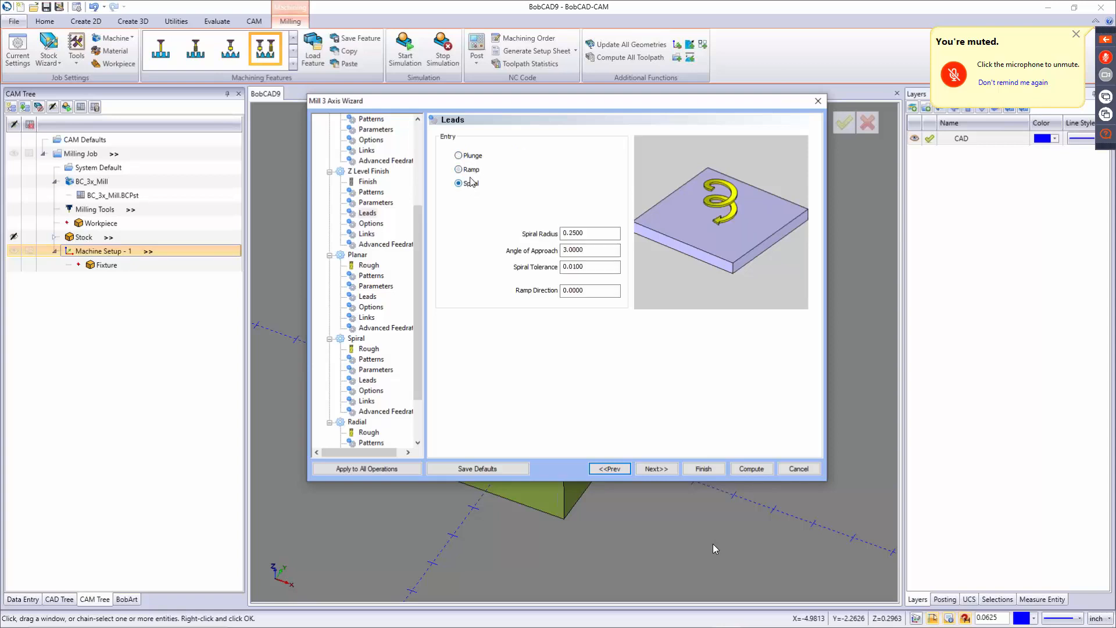
left_click(467, 155)
Step: Give the Z Level Finish a Circular lead-in and a separate Vertical lead-out
left_click(465, 362)
left_click(471, 375)
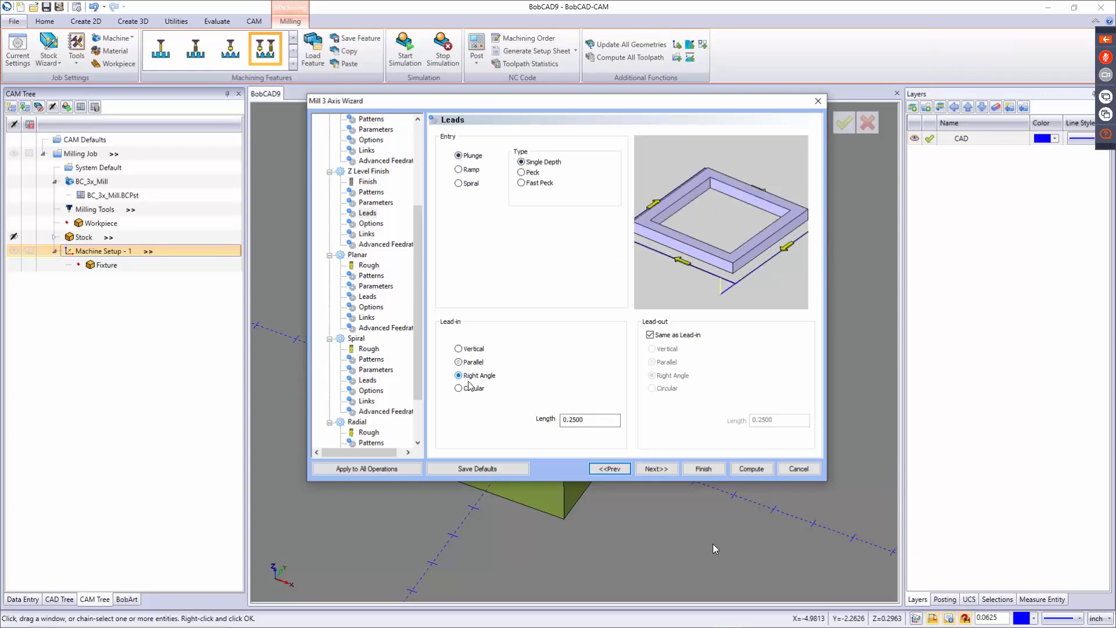
left_click(465, 389)
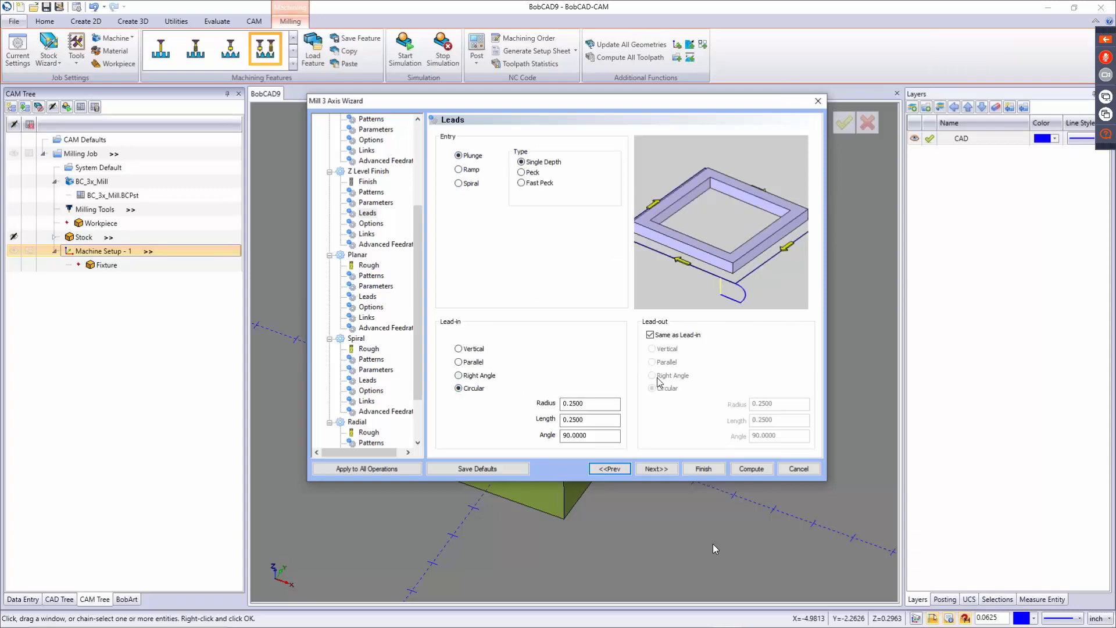
left_click(650, 335)
left_click(662, 349)
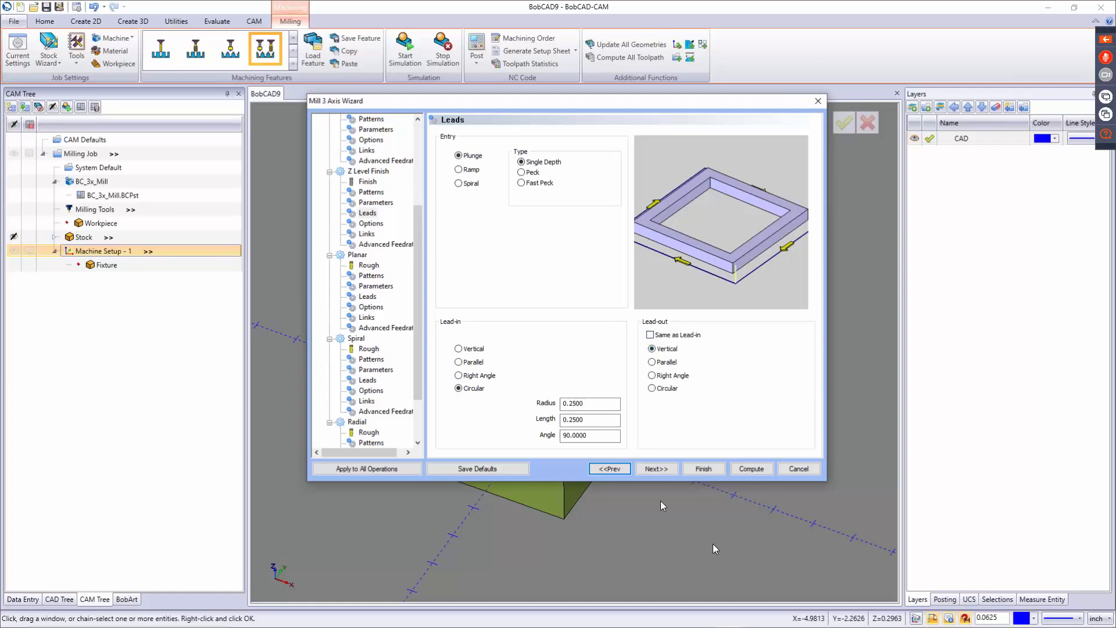
Step: Set the Z Level Finish cutting extents to All, and calculate its point from the Tool Tip
left_click(666, 467)
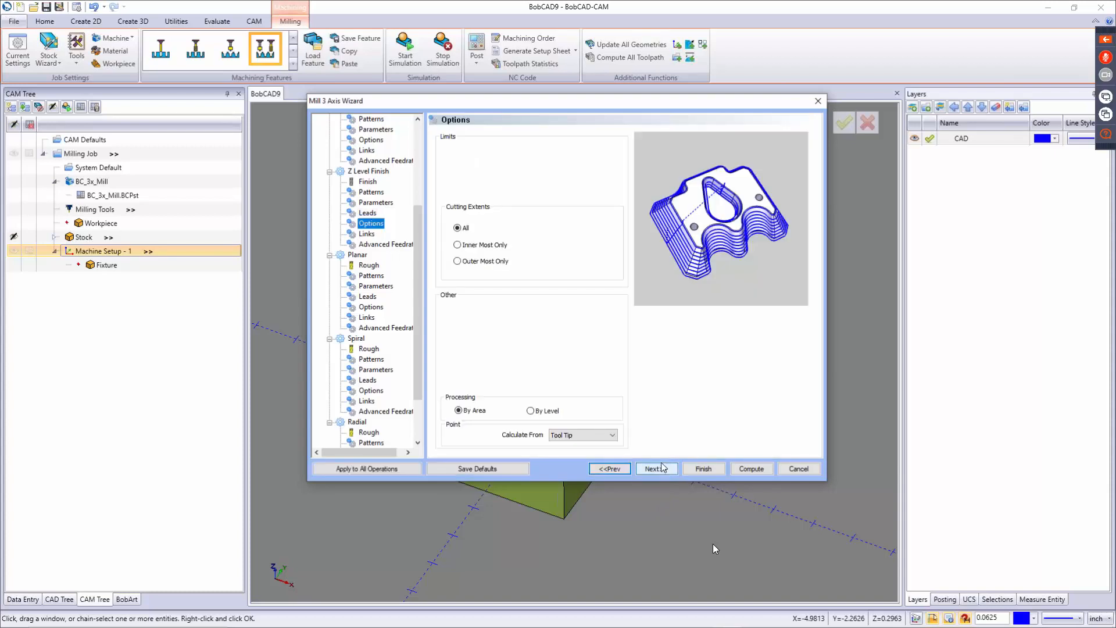
left_click(469, 245)
left_click(470, 263)
left_click(461, 228)
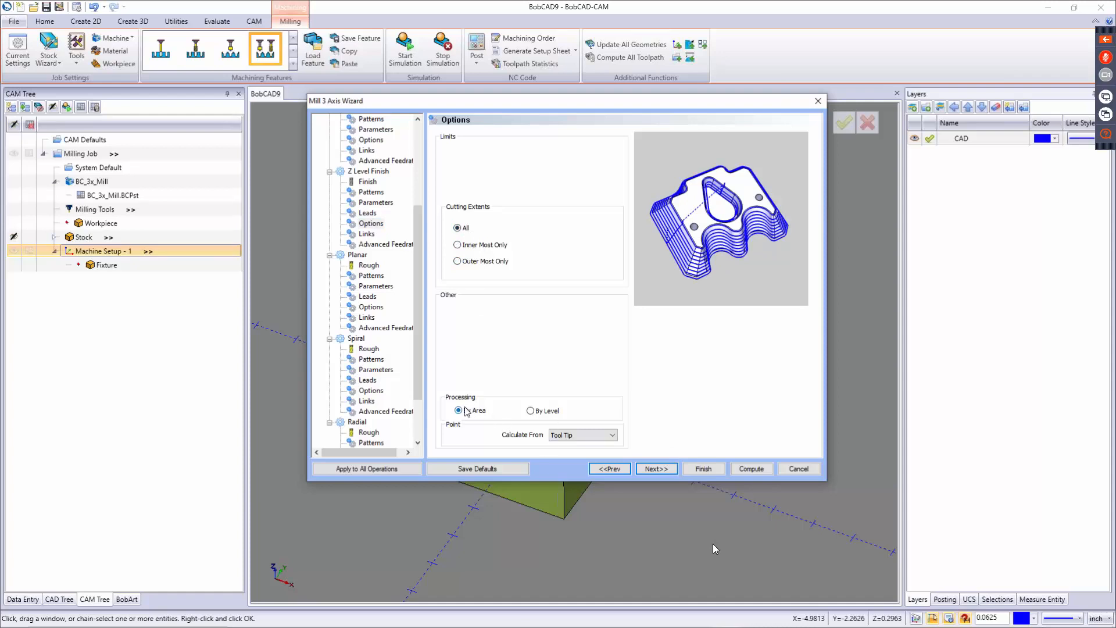
left_click(579, 435)
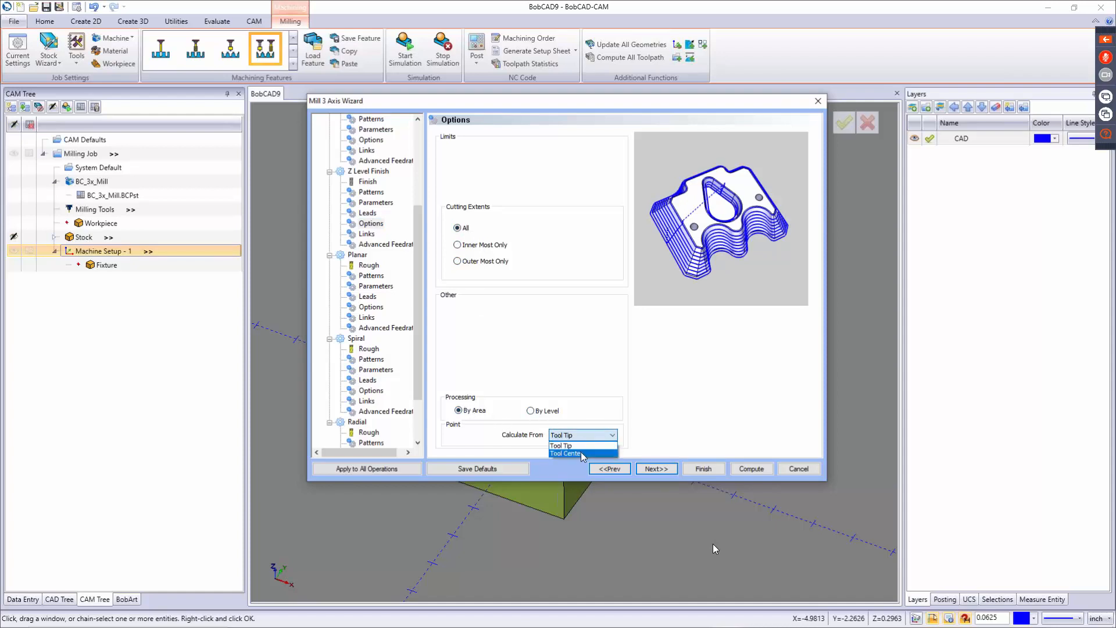
left_click(562, 446)
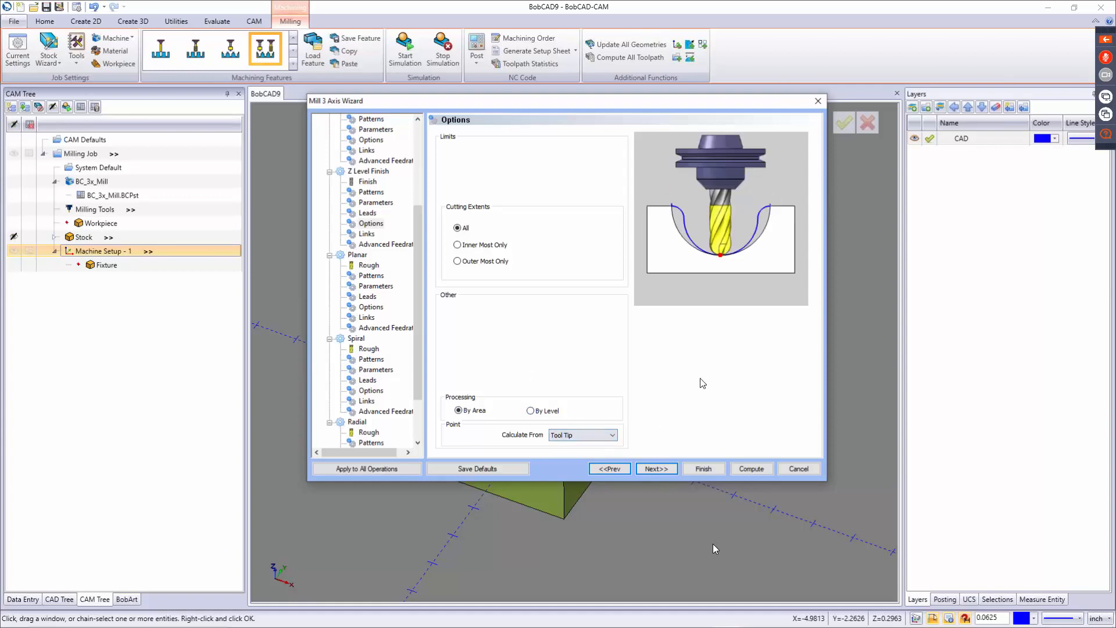
Step: Compare the Z Level Finish link types, and set both Links and Linking on Boundary to Follow
left_click(657, 468)
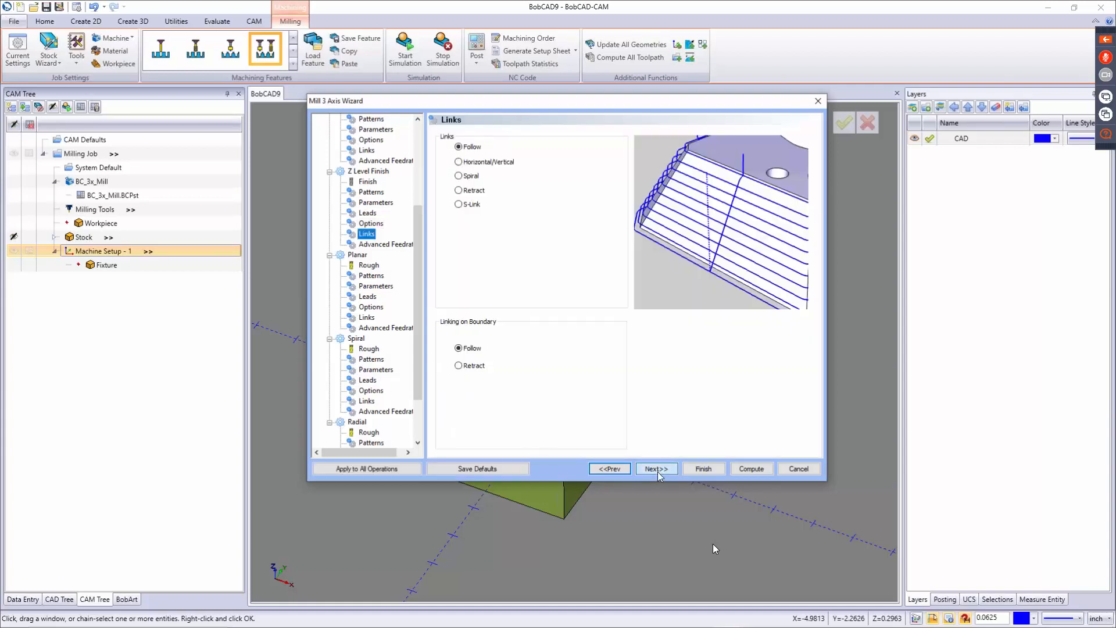
left_click(467, 148)
left_click(467, 164)
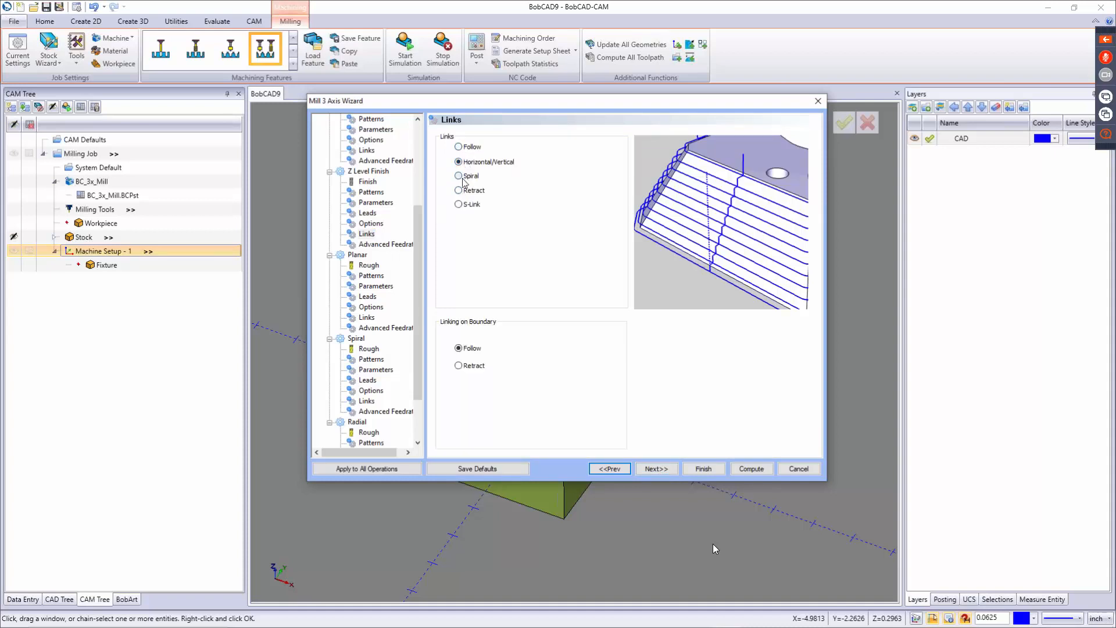
left_click(463, 178)
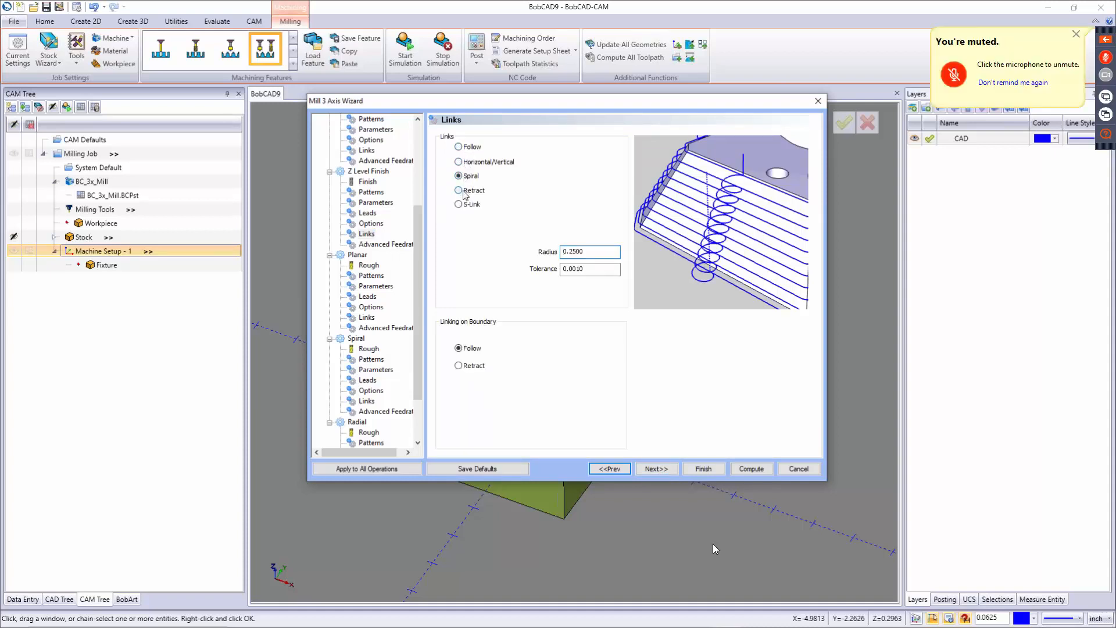
left_click(464, 192)
left_click(462, 205)
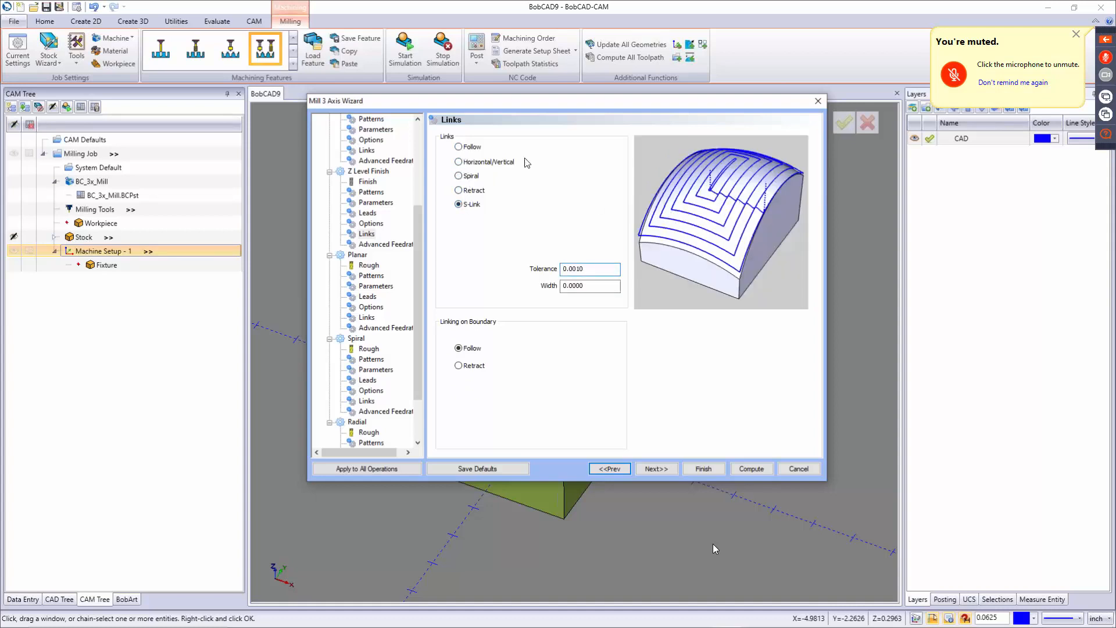
left_click(472, 148)
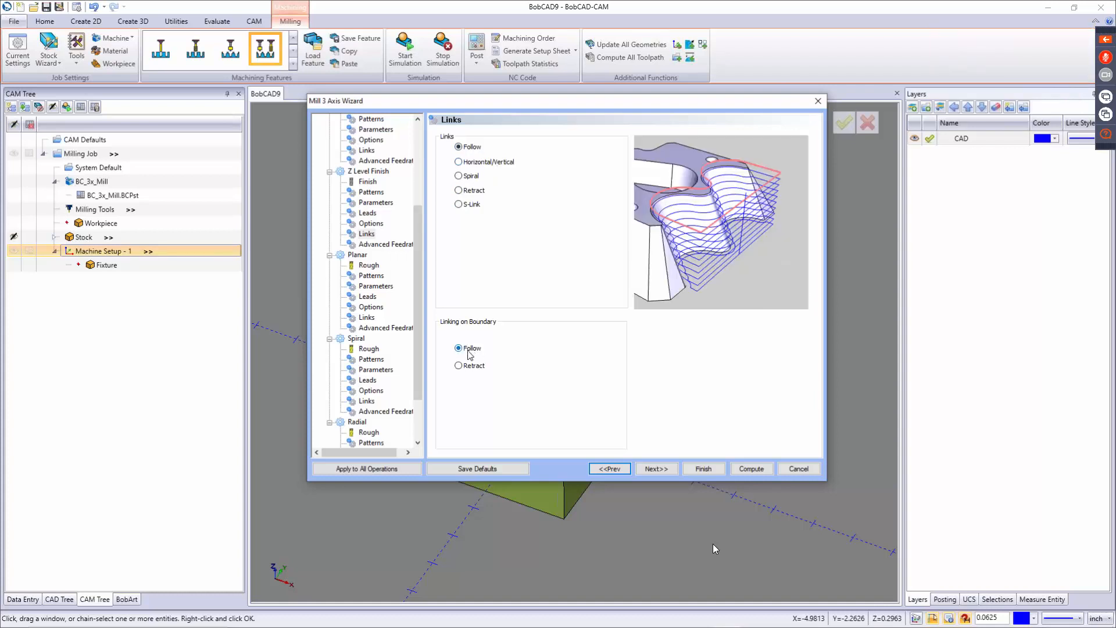
left_click(471, 366)
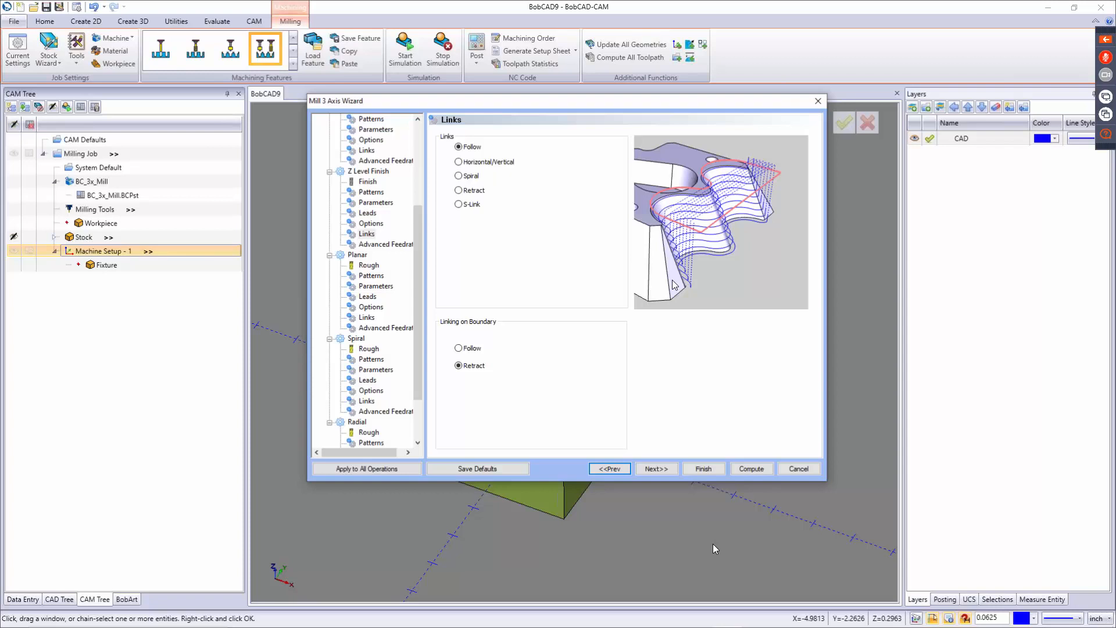
left_click(459, 350)
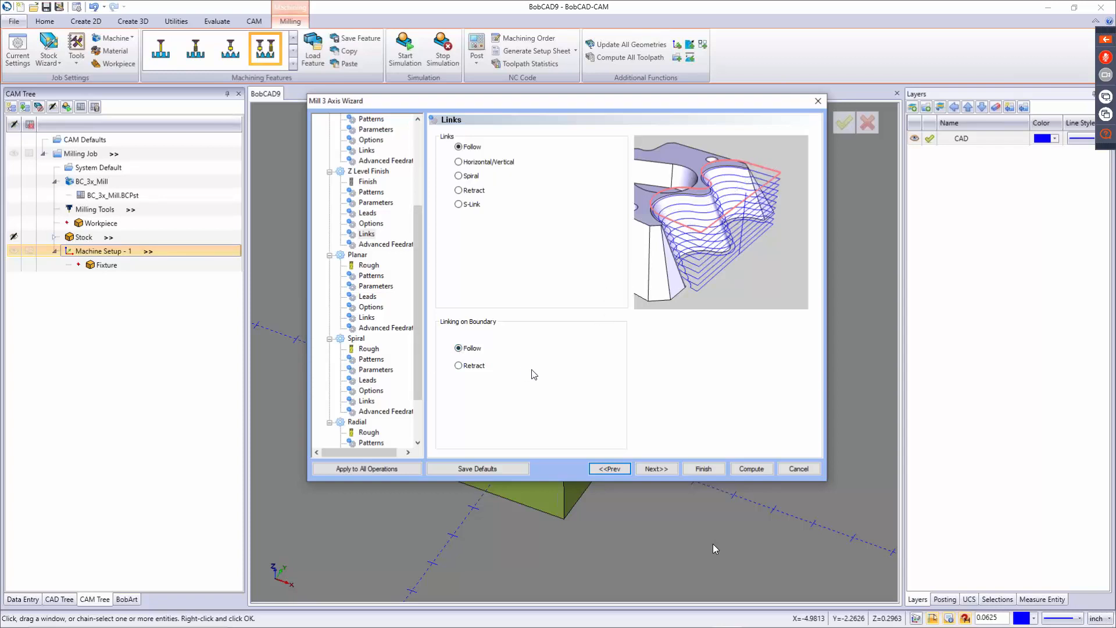
left_click(661, 470)
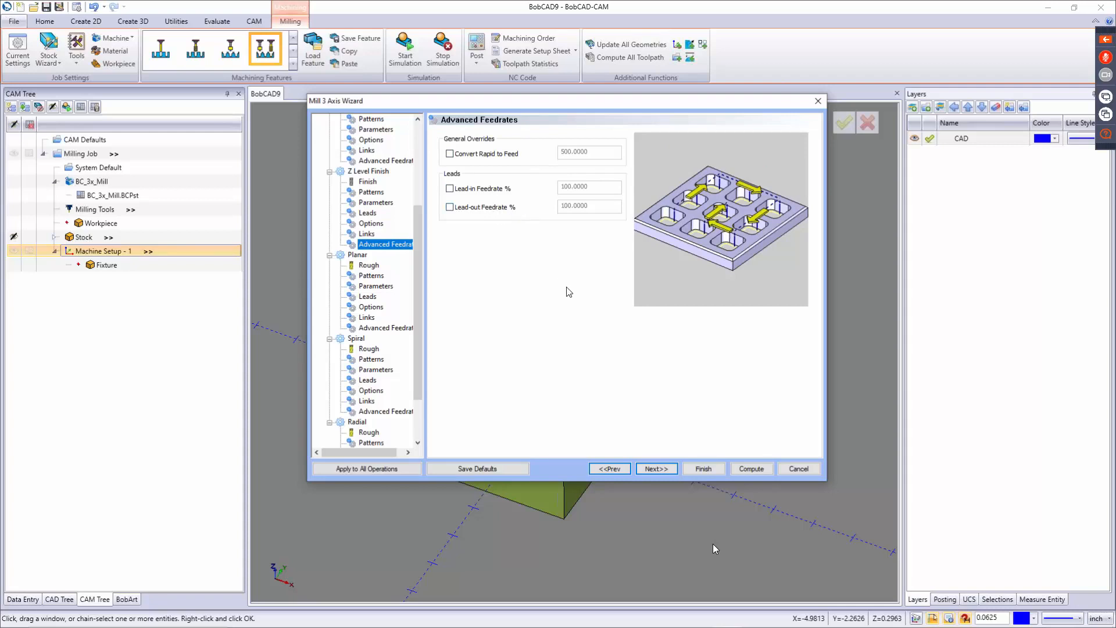
Step: Assign the 1/4 ball endmill from the ENDMILL FINISH tool category to the Planar operation
left_click(663, 469)
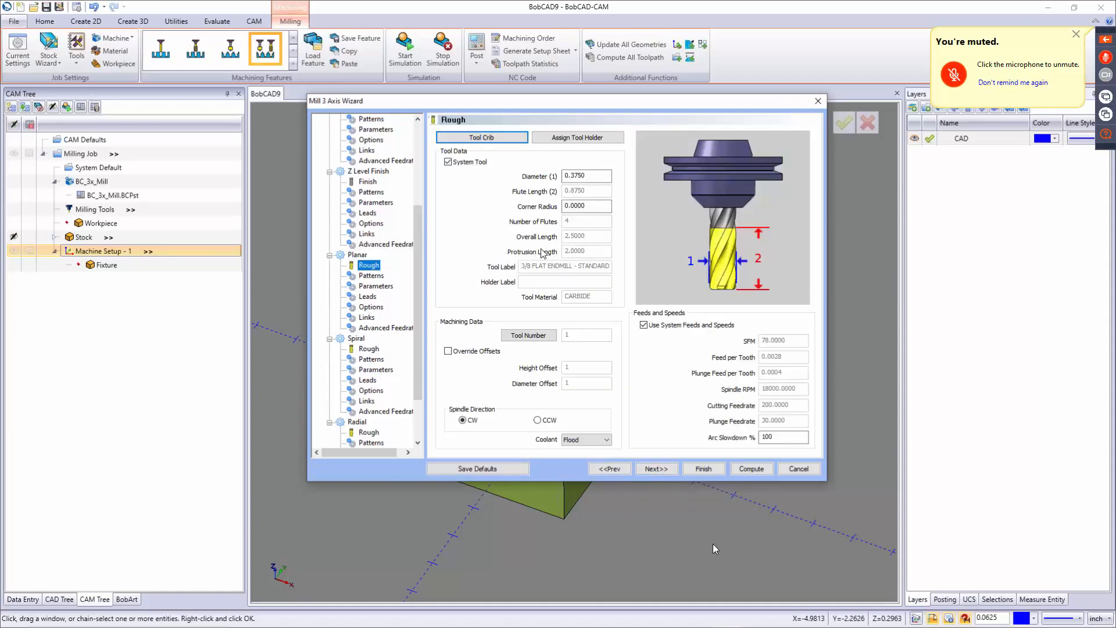
left_click(476, 138)
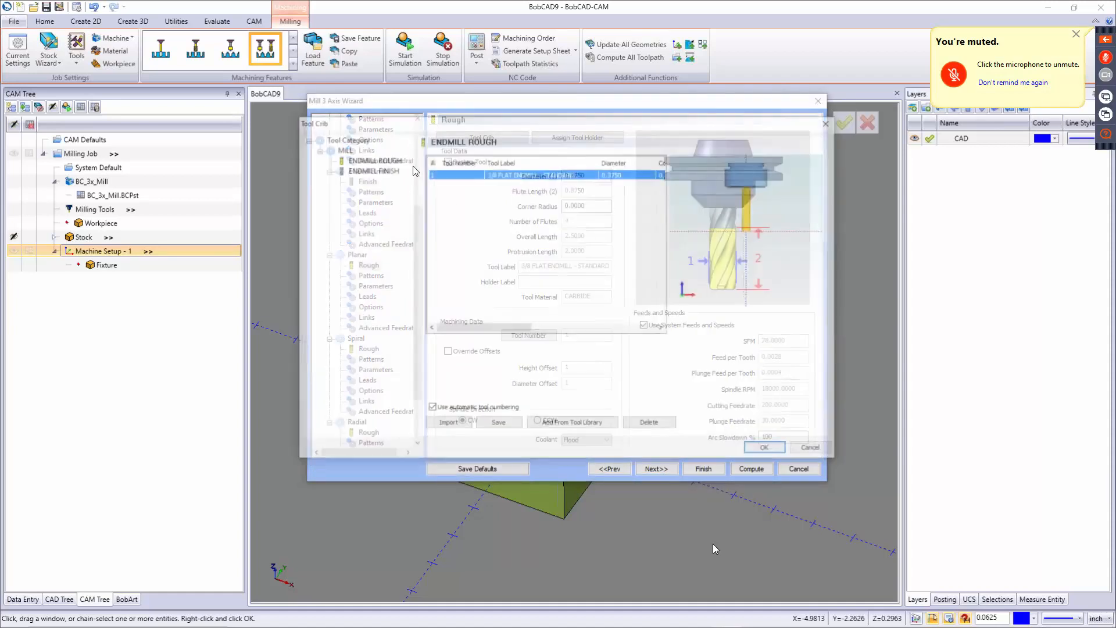
left_click(361, 169)
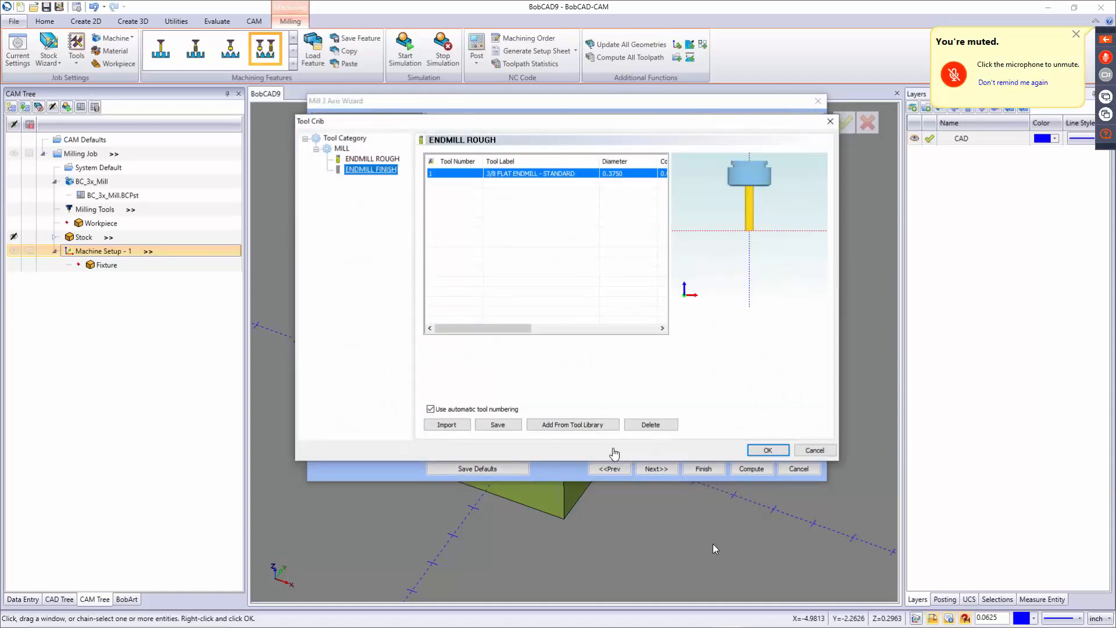
left_click(768, 450)
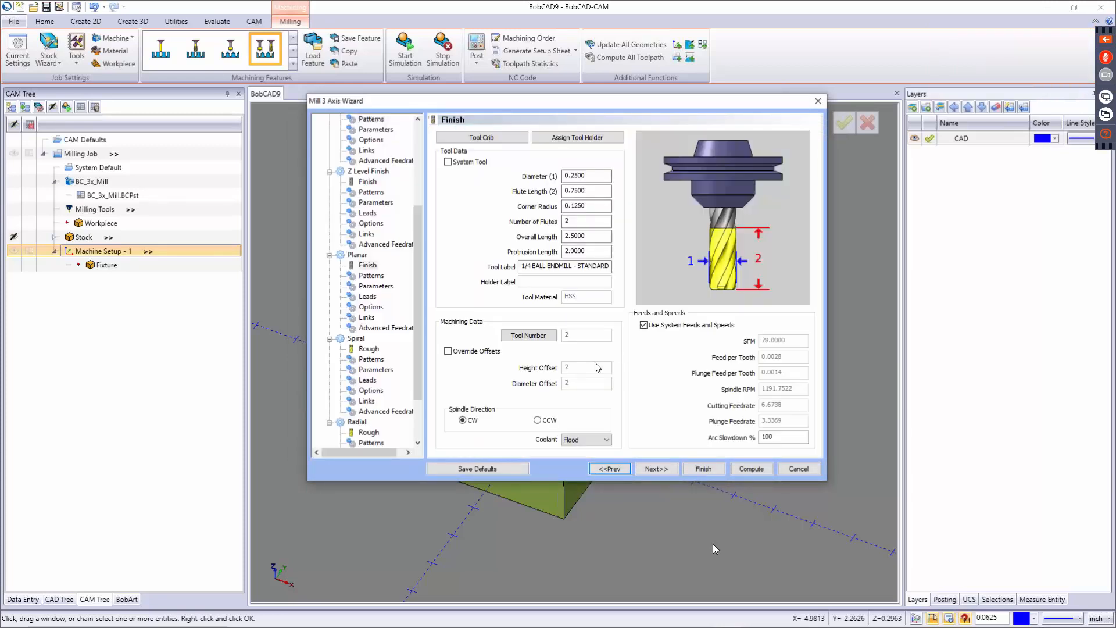
Step: Set the Planar cut pattern to Zig Zag with a lace angle of 0 and the Conventional Mill direction
left_click(647, 468)
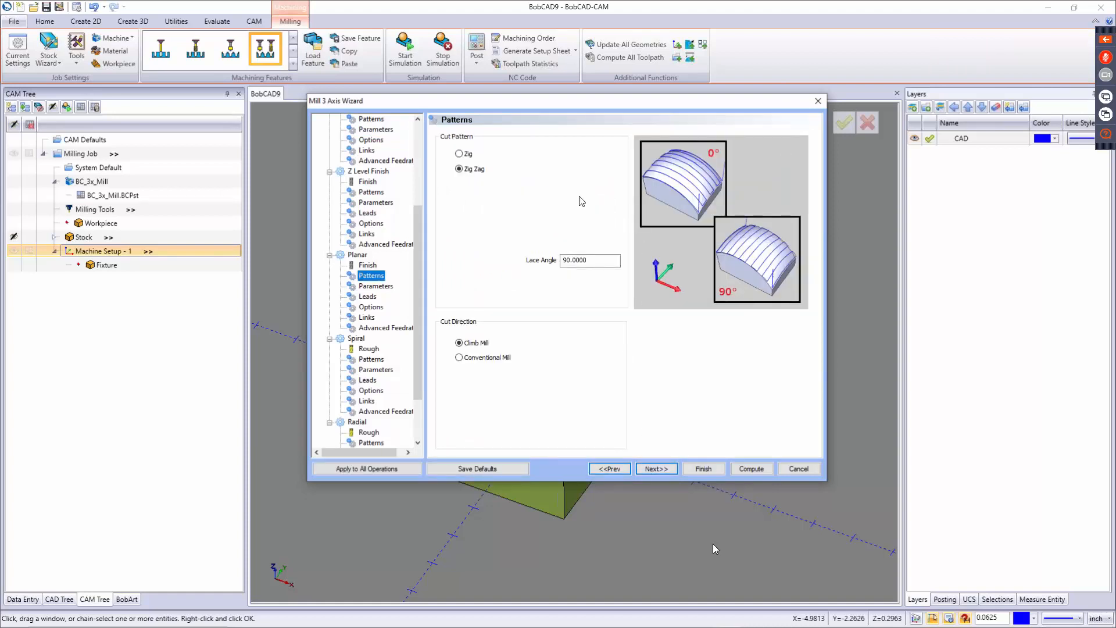
left_click(464, 154)
left_click(471, 169)
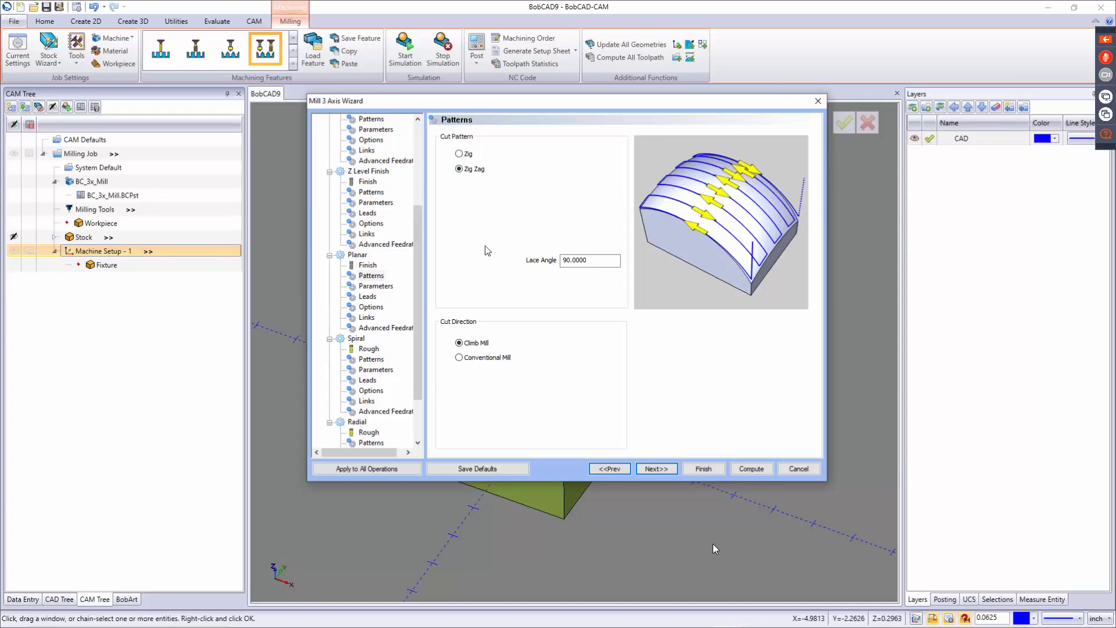
left_click(614, 260)
type("0")
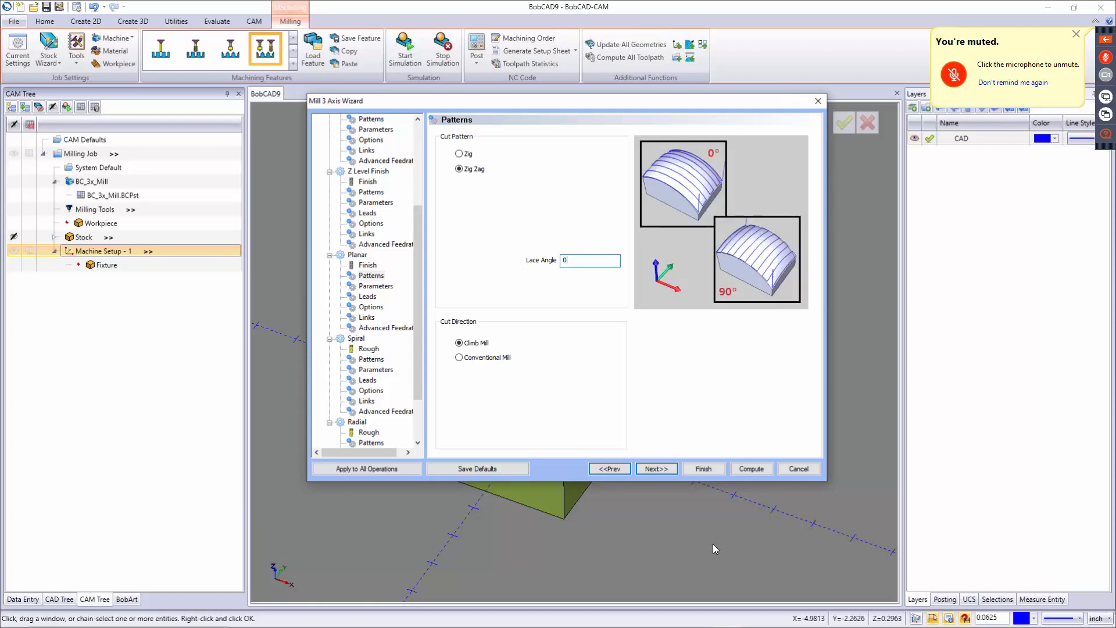
left_click(477, 351)
left_click(478, 358)
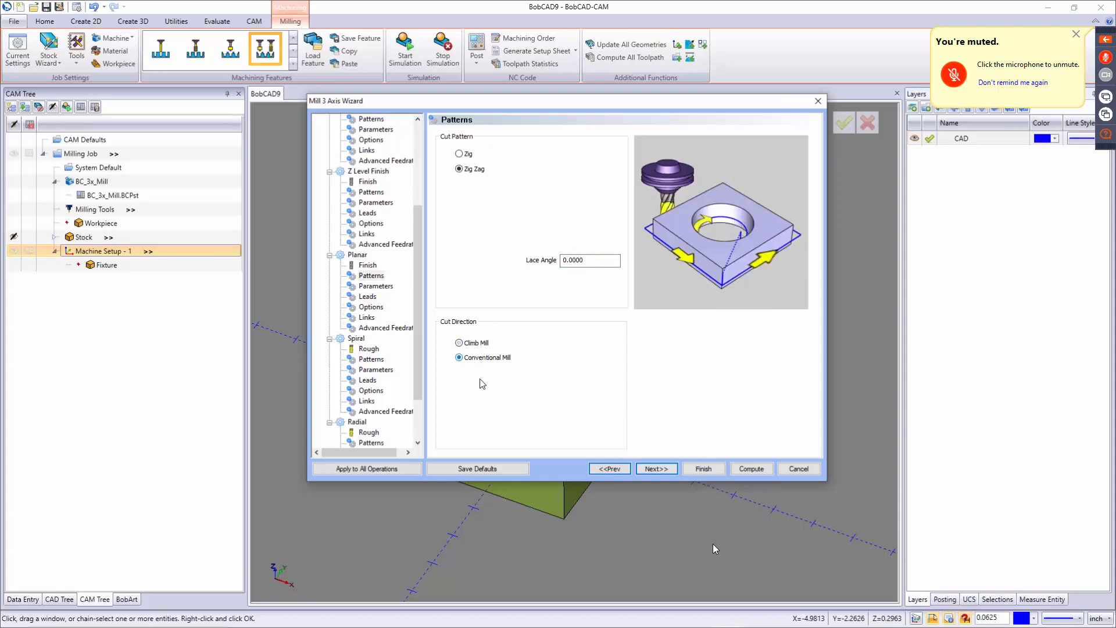
Step: Set the Planar stepover to 0.02, and choose Part Depth bounds after previewing the Step Down option
left_click(655, 469)
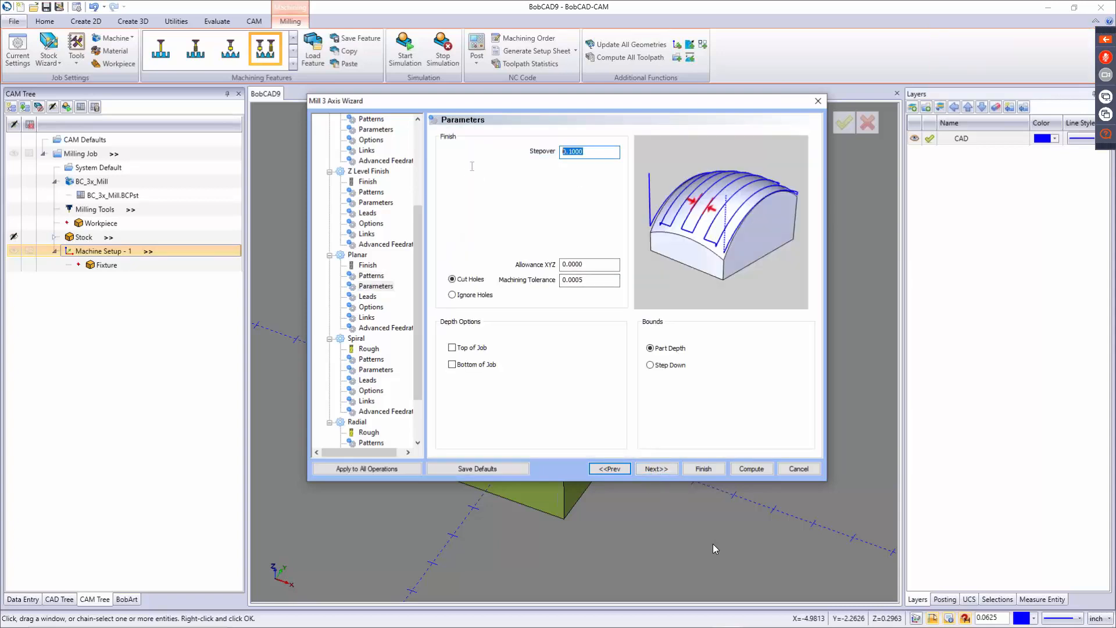
type(".02")
key("Tab")
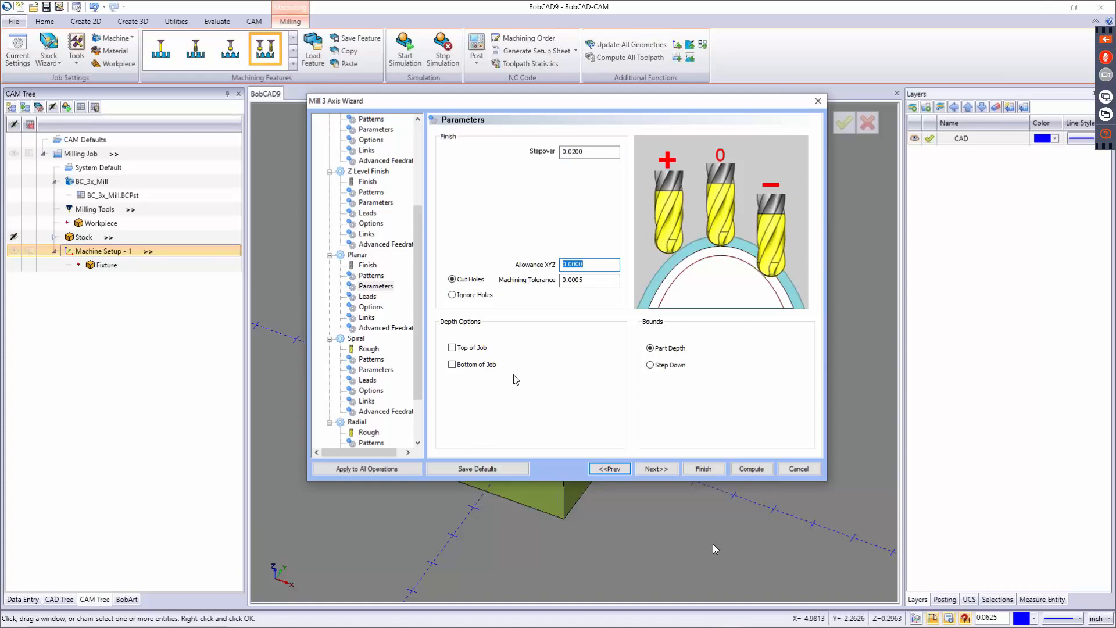
left_click(675, 351)
left_click(667, 365)
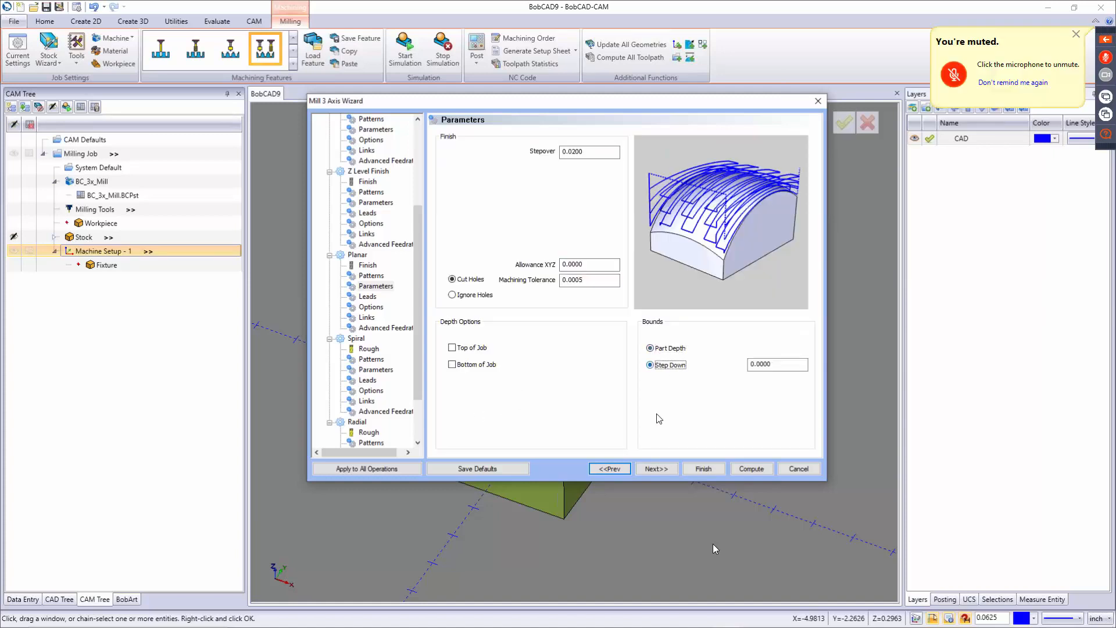
left_click(669, 347)
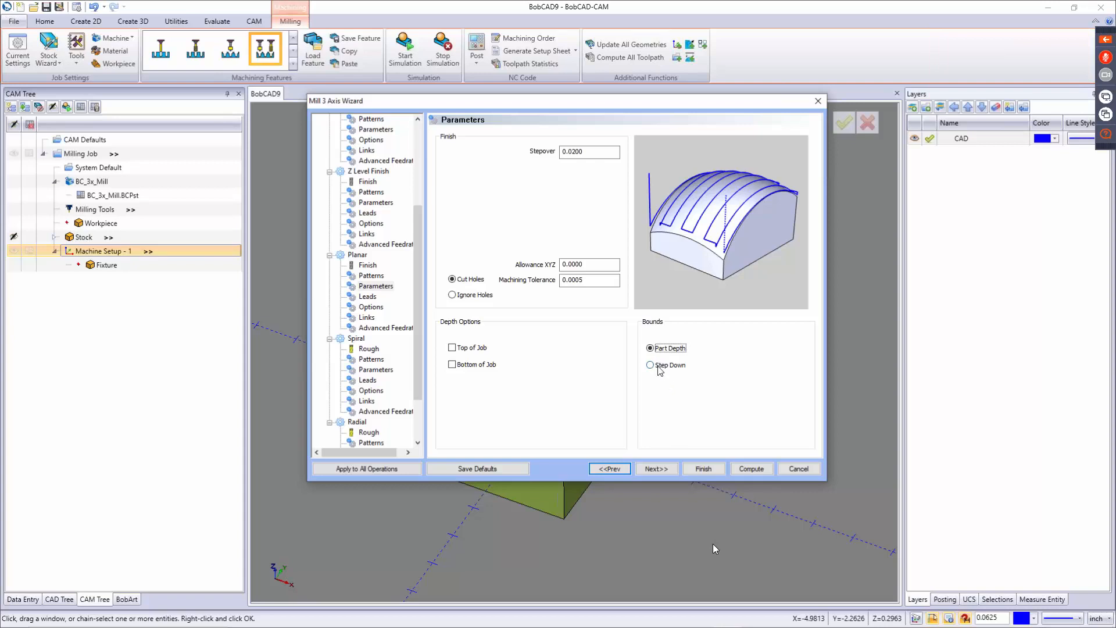
left_click(659, 367)
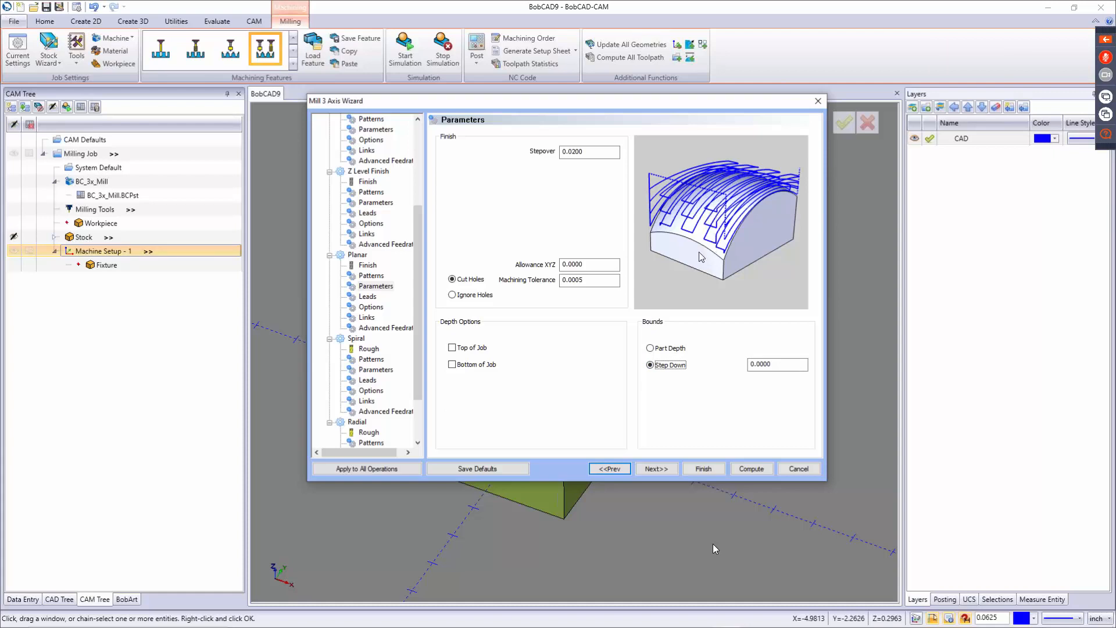
left_click(663, 348)
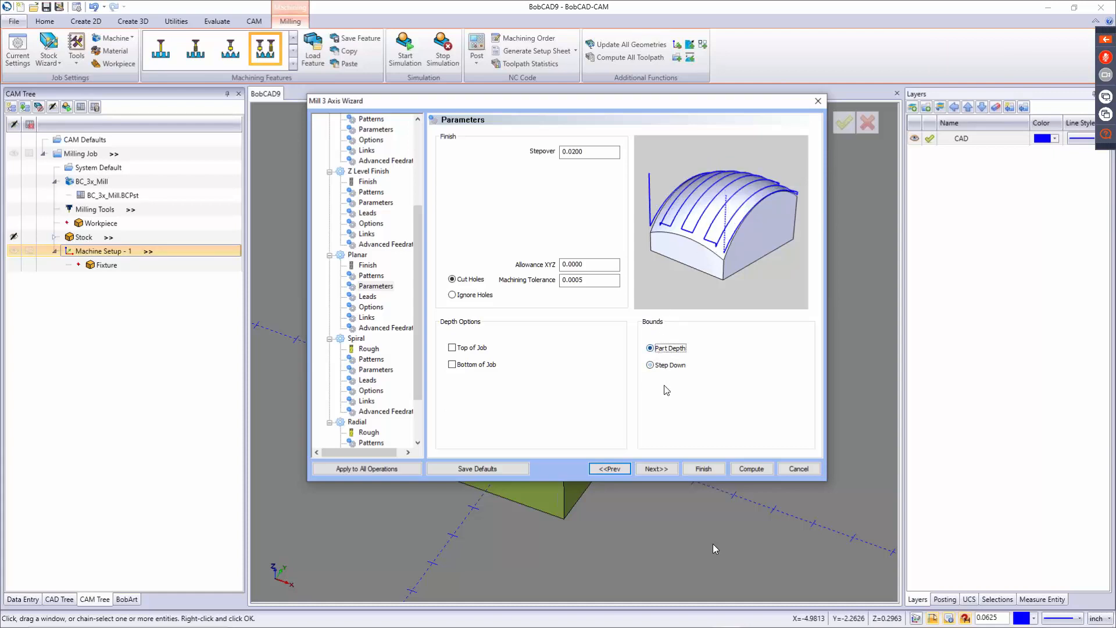
Step: Give the Planar operation a Tangent lead-in with a 0.25 radius, and make its lead-out independent of the lead-in
left_click(664, 468)
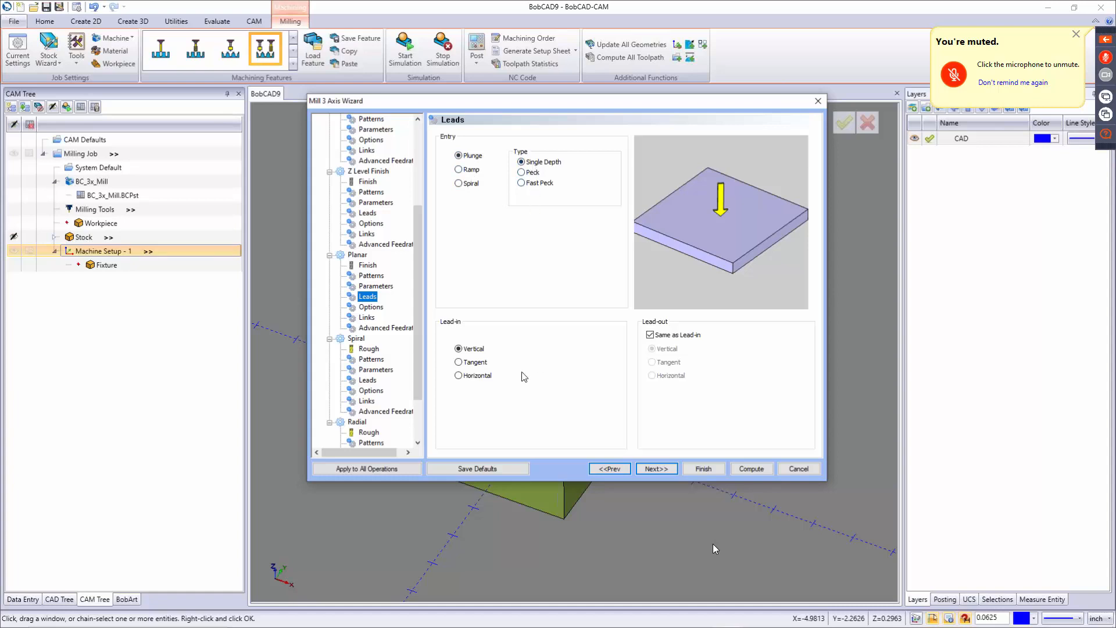
left_click(474, 362)
left_click(459, 375)
left_click(474, 362)
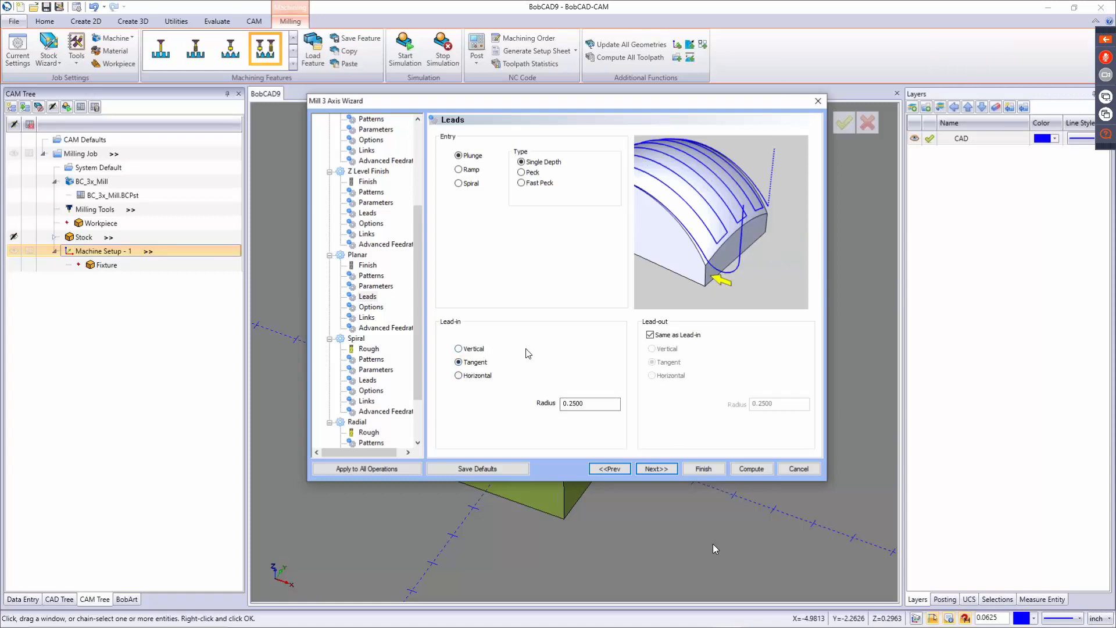
left_click(663, 336)
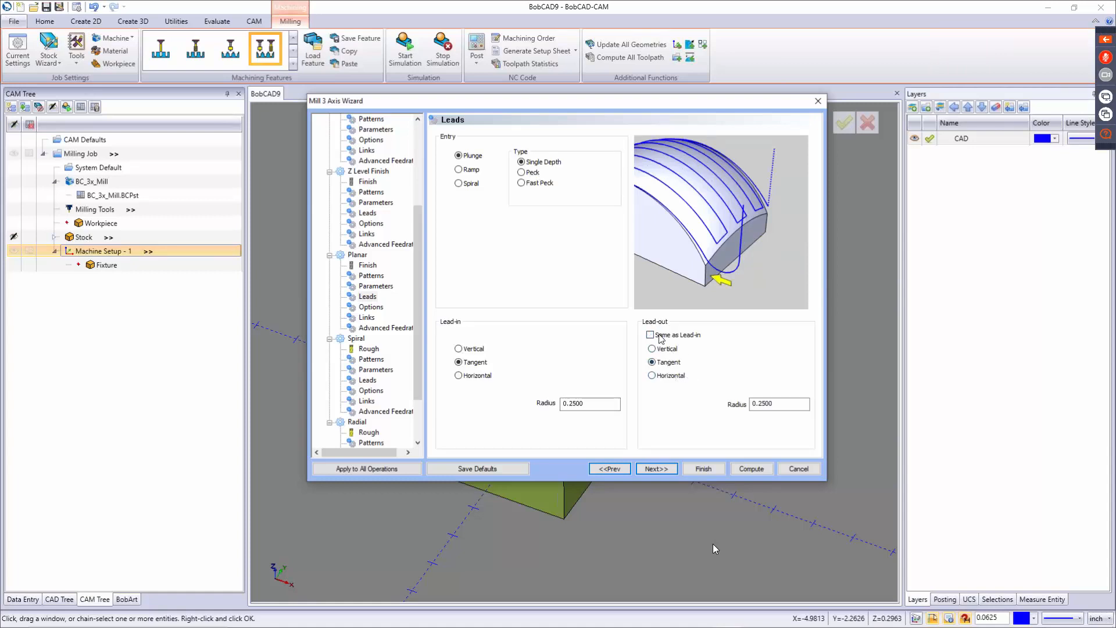
Step: Compare the Planar cutting extents against the part, and use Extents with the point calculated from the Tool Tip
left_click(661, 468)
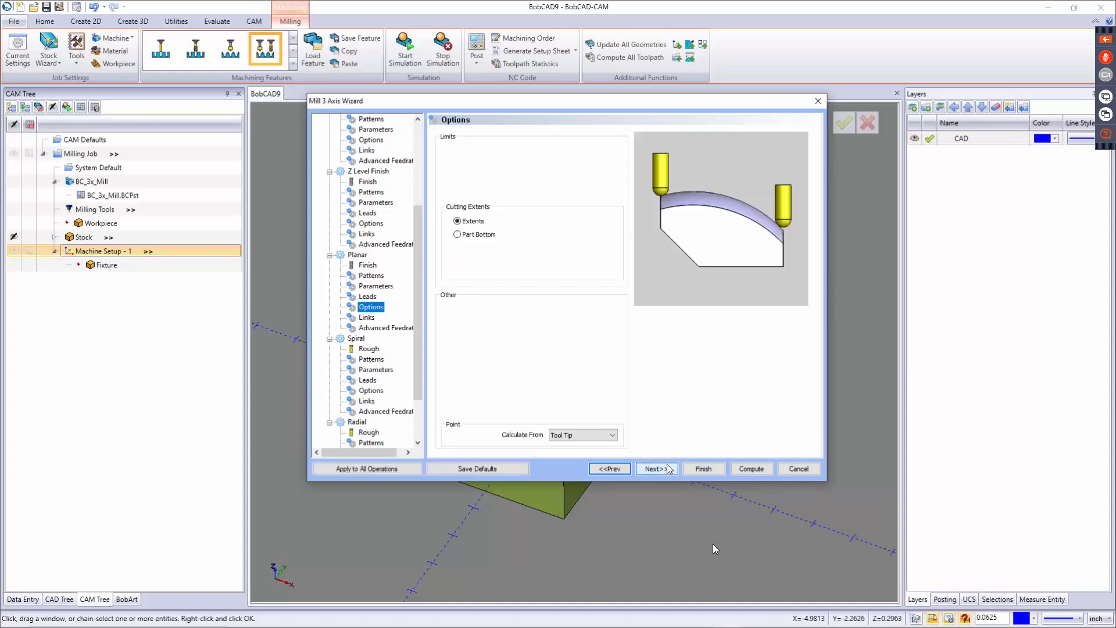
left_click(480, 234)
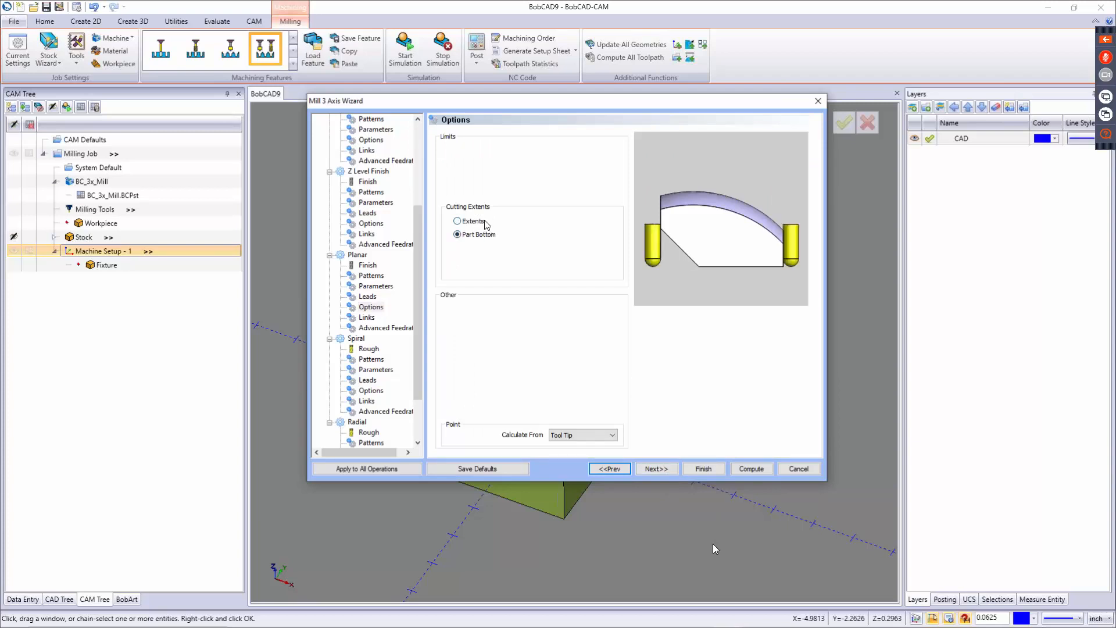
left_click(482, 222)
left_click_drag(496, 114, 521, 540)
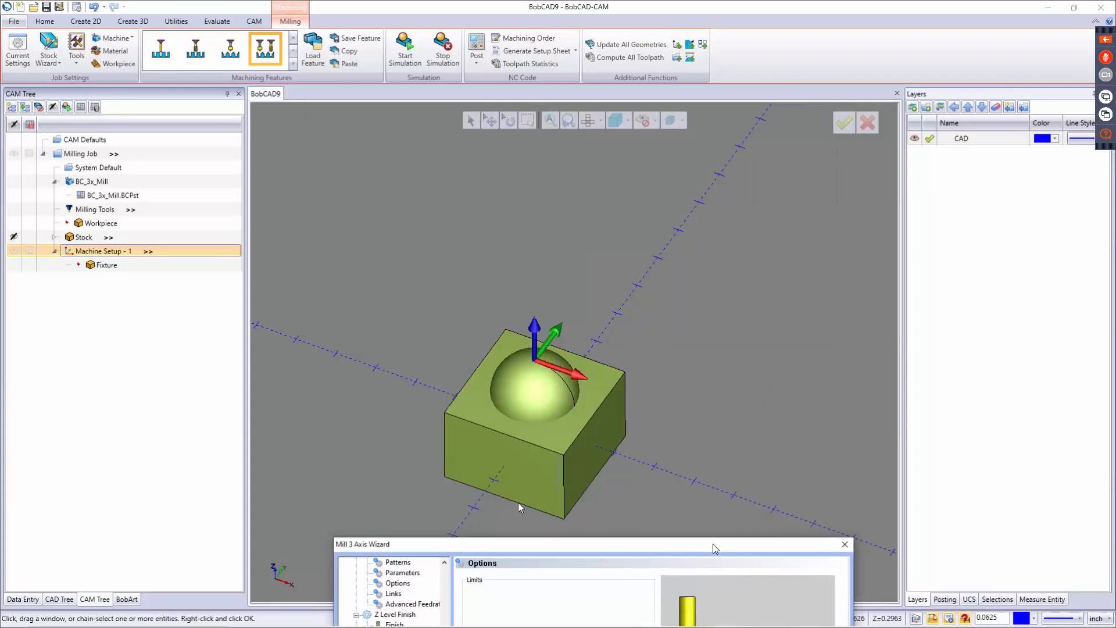
left_click_drag(522, 549, 493, 189)
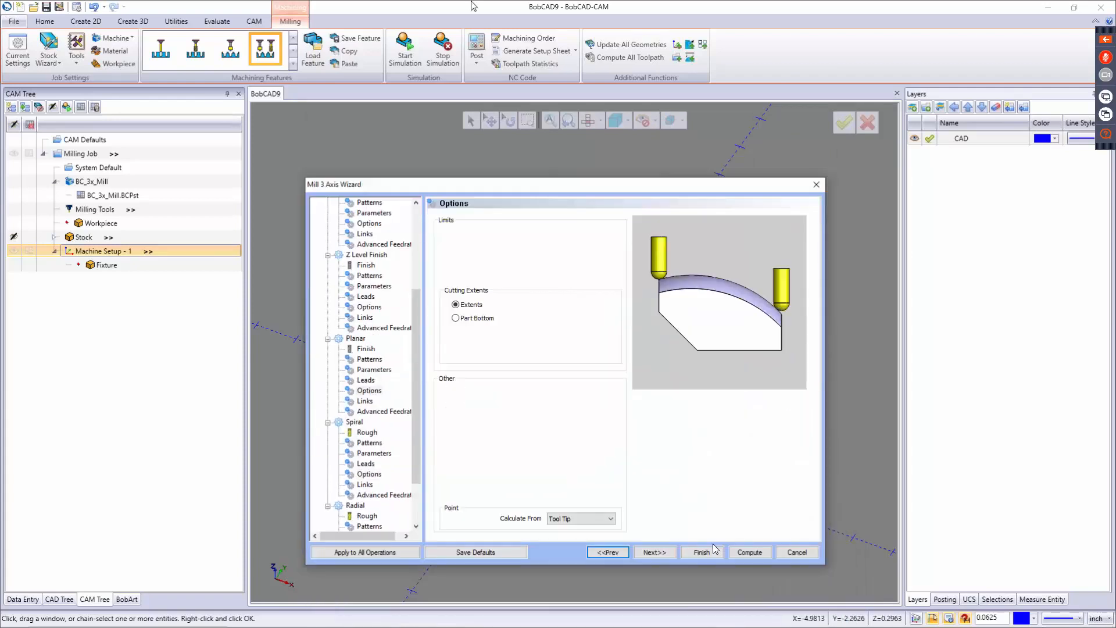
left_click_drag(474, 6, 461, 52)
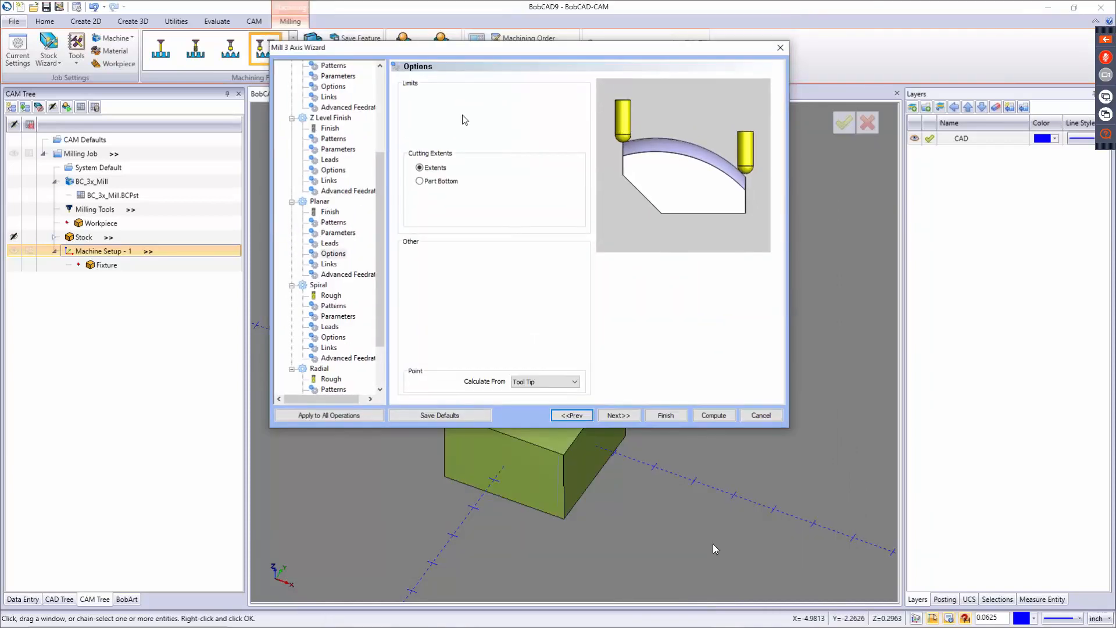
left_click_drag(466, 119, 468, 110)
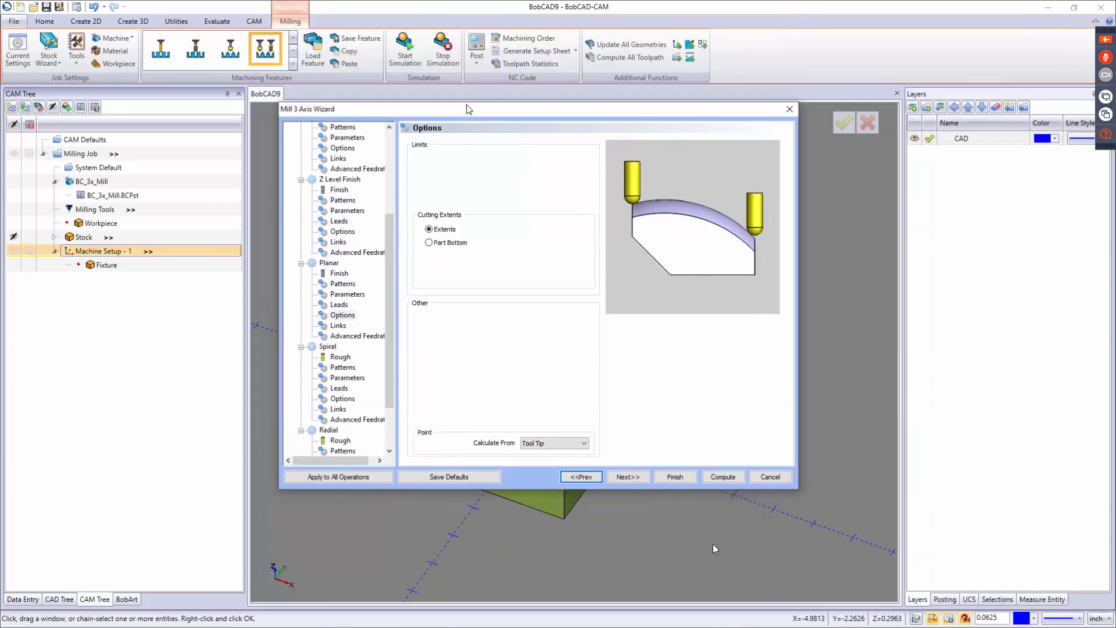
left_click(554, 443)
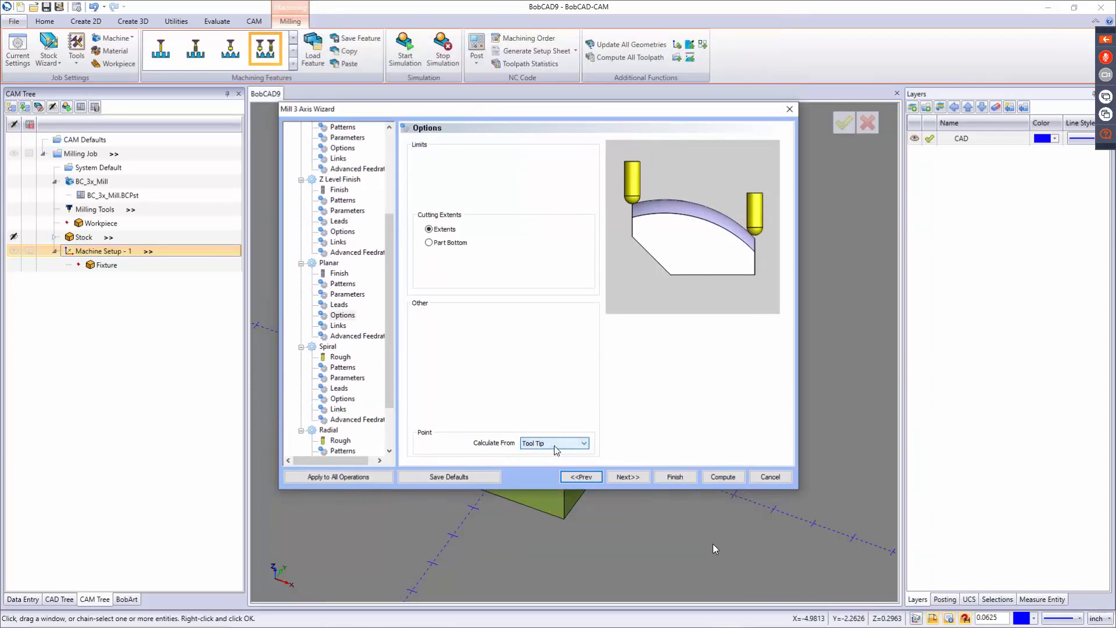
Step: Set the Planar links to Follow and continue to its advanced feedrates
left_click(630, 478)
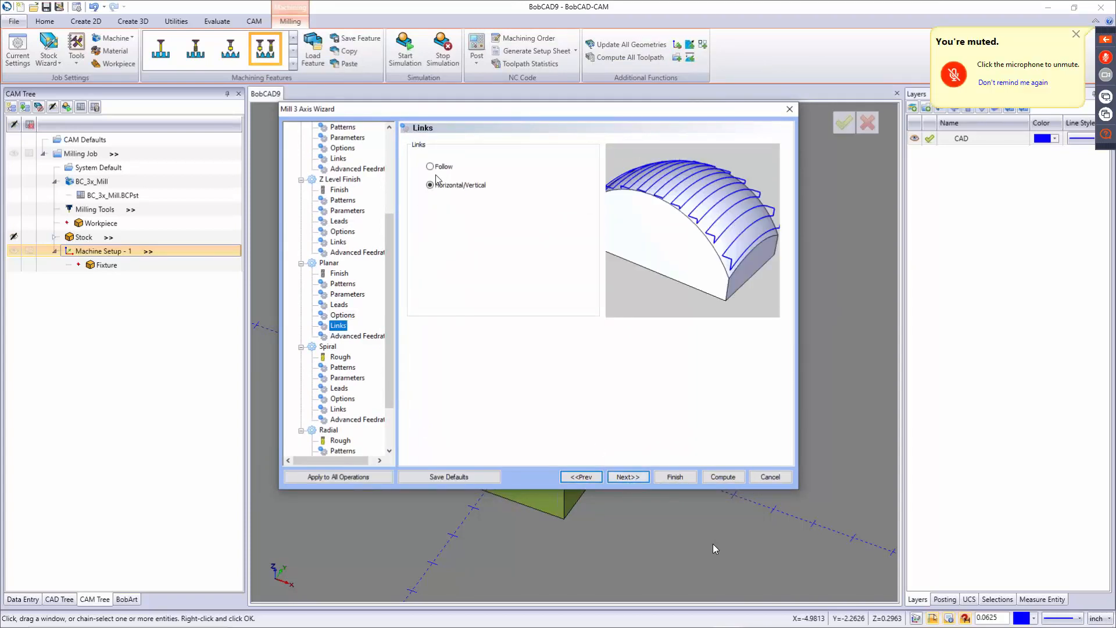
left_click(437, 168)
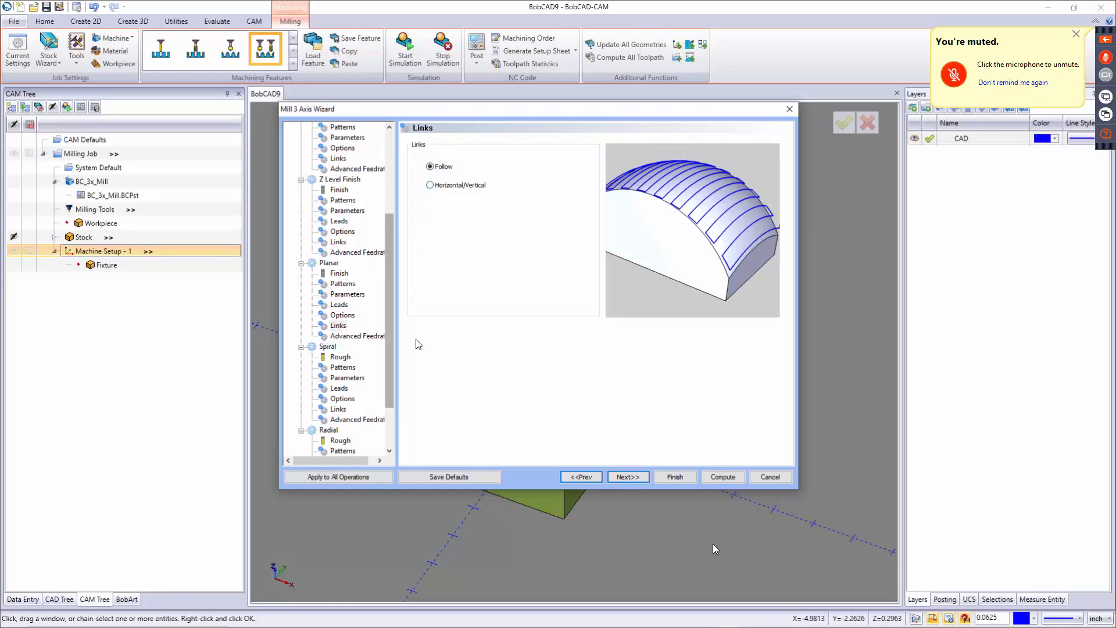
left_click(629, 477)
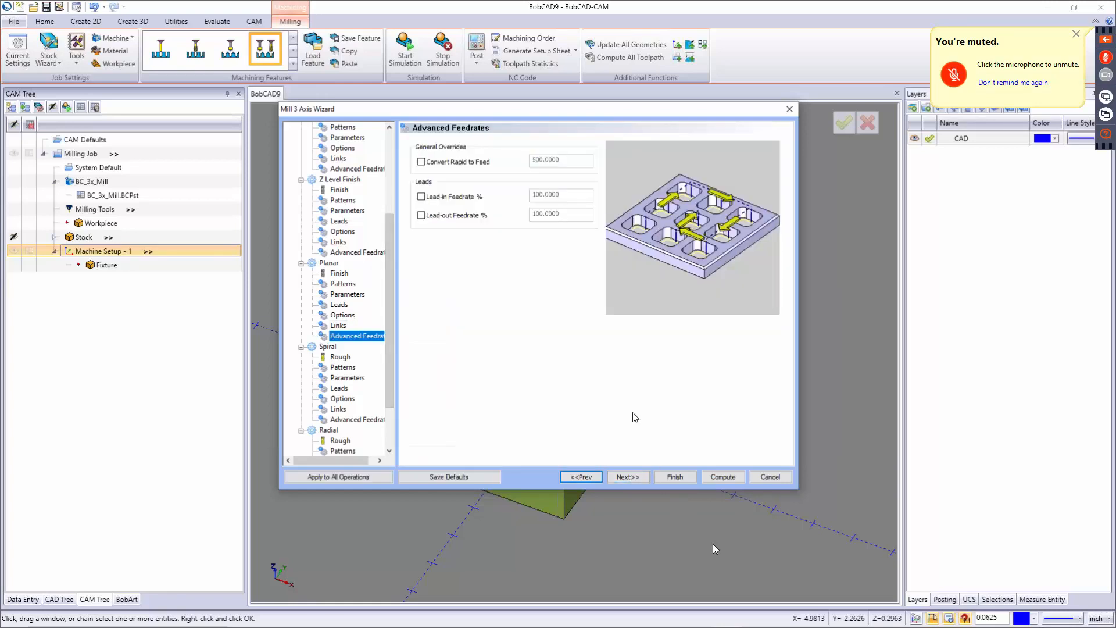
Step: Assign the 1/4 ball endmill from the ENDMILL FINISH tool category to the Spiral operation
left_click(636, 477)
left_click(467, 149)
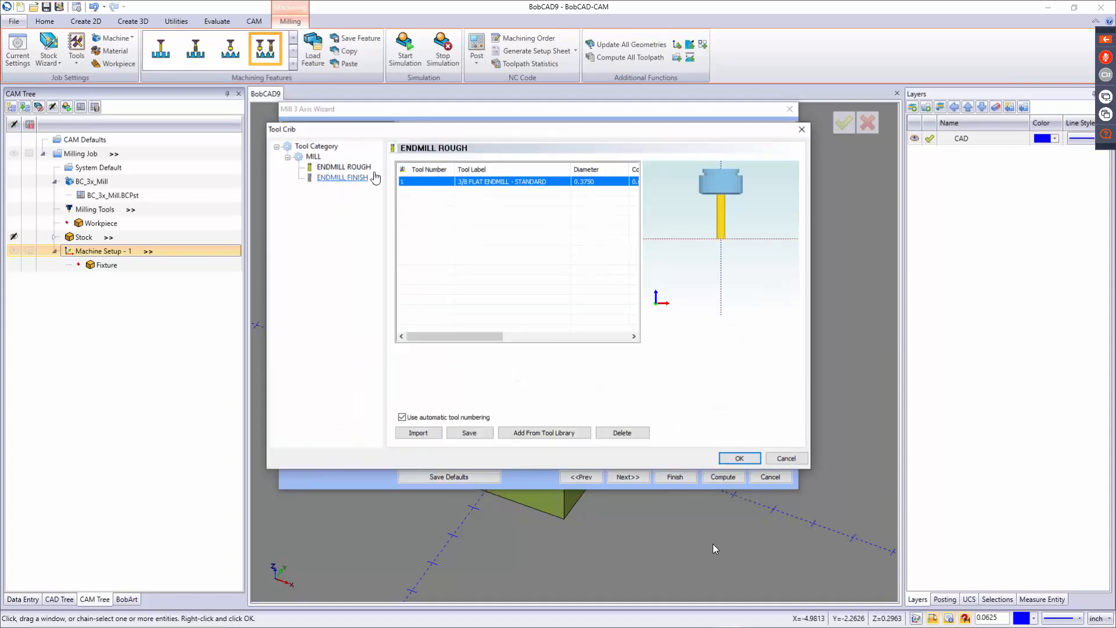
left_click(342, 177)
left_click(739, 458)
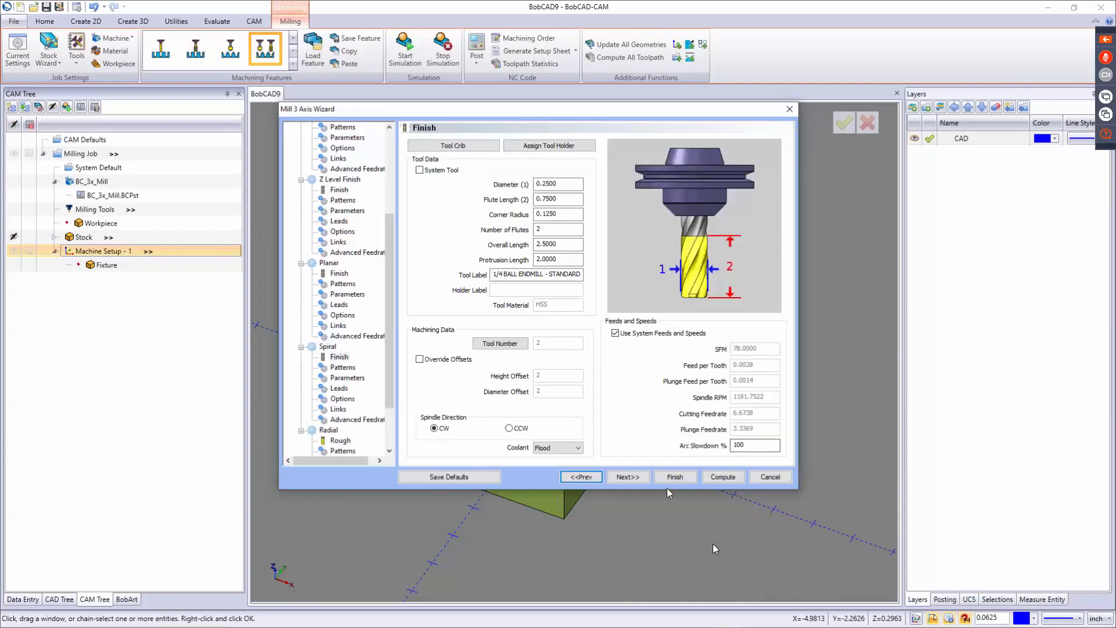
Step: Set the Spiral cut pattern to Start Inside with the Climb Mill direction, previewing the Start Outside and Conventional Mill alternatives
left_click(629, 477)
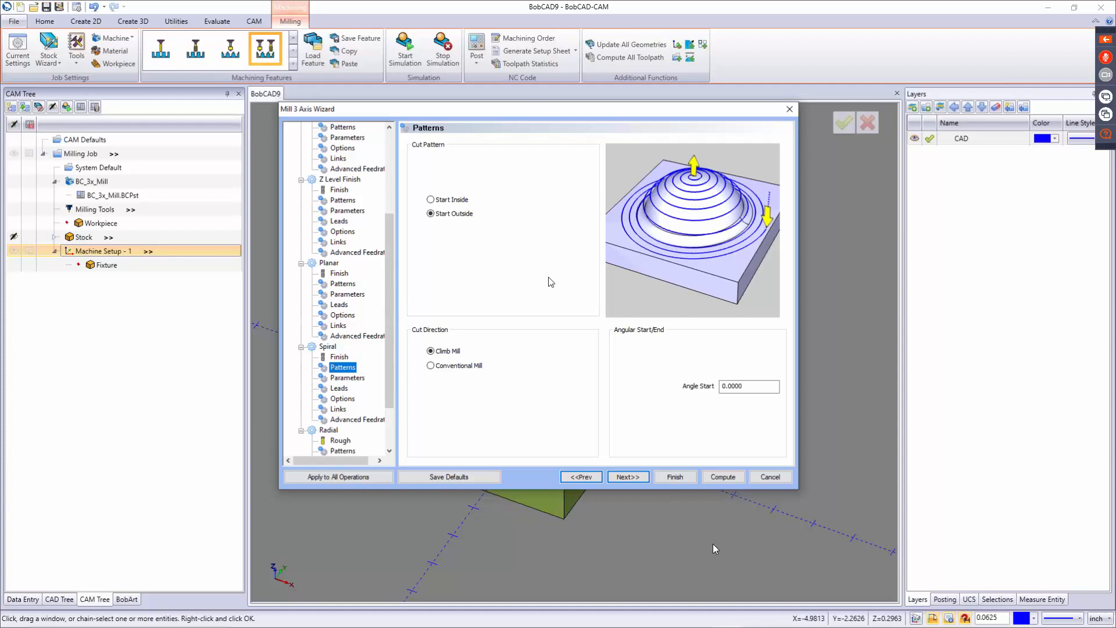
left_click(430, 199)
left_click(432, 214)
left_click(448, 201)
left_click_drag(756, 386, 637, 391)
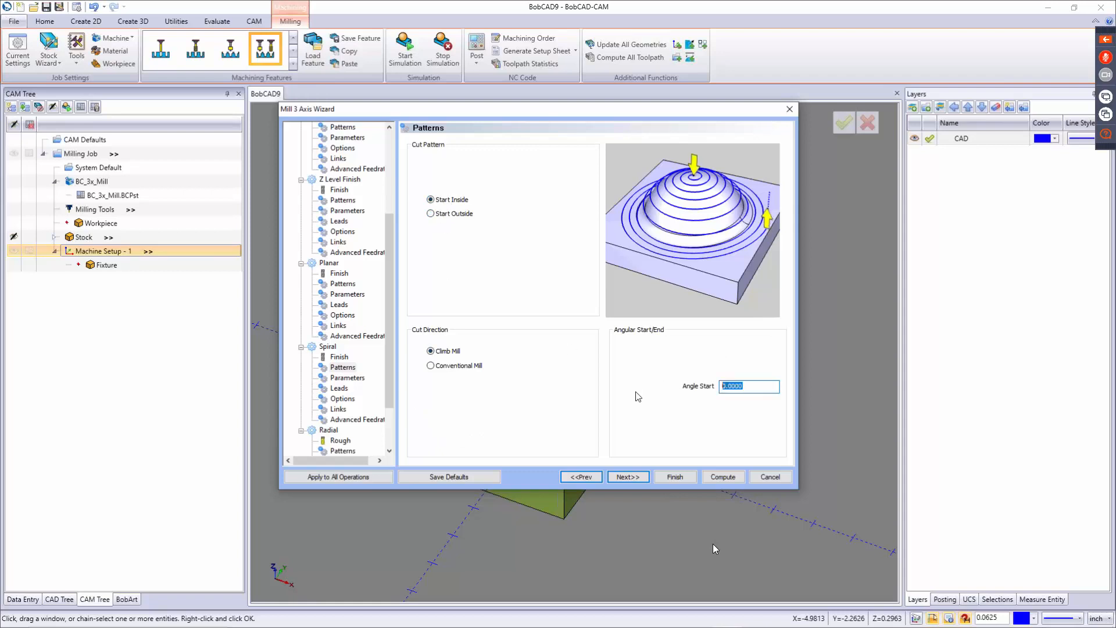
left_click(450, 367)
left_click(439, 351)
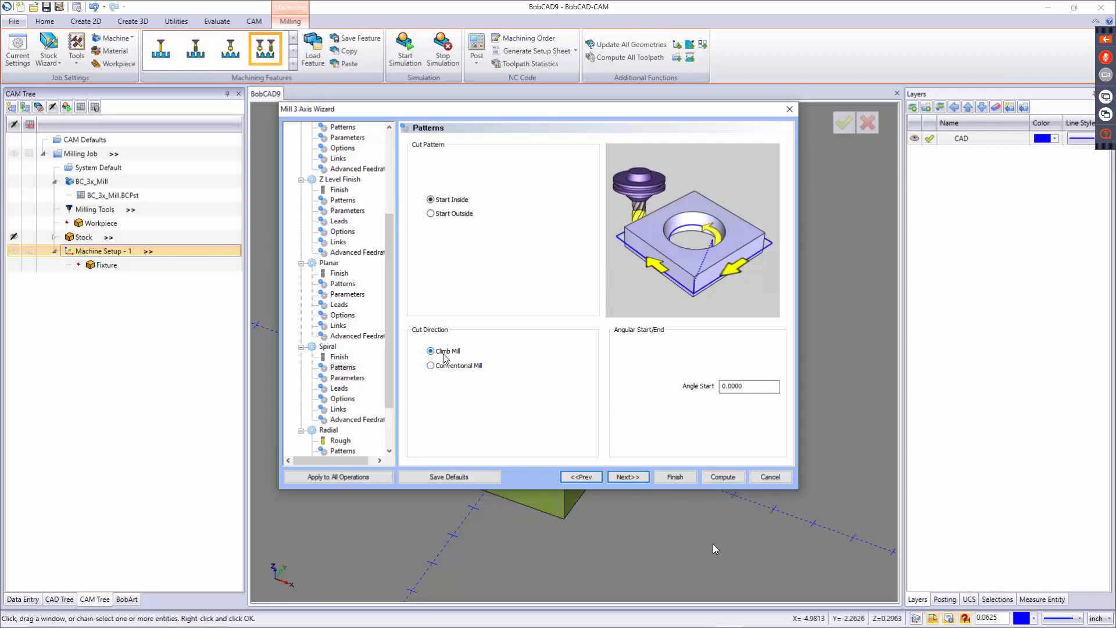
Step: Set the Spiral stepover to 0.02
left_click(621, 478)
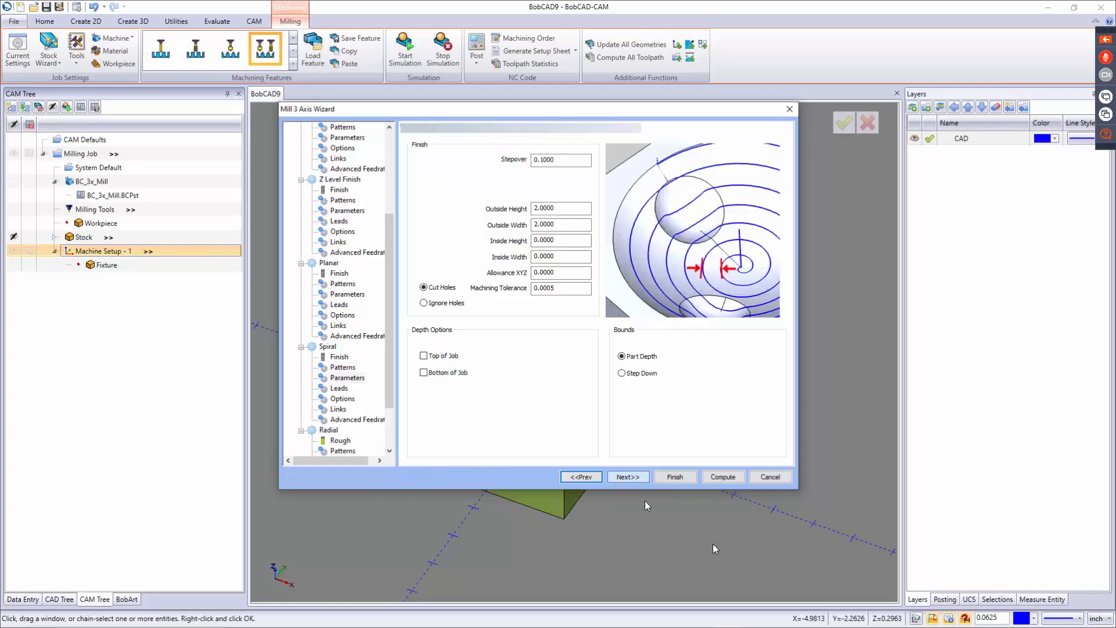
double_click(564, 160)
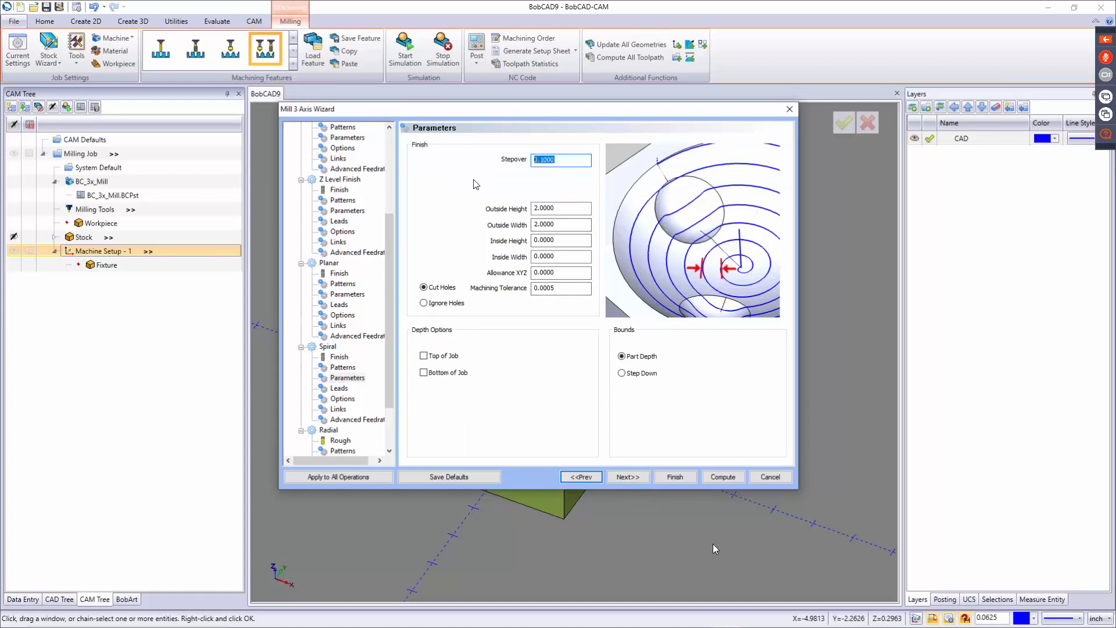
type(".02")
key("Tab")
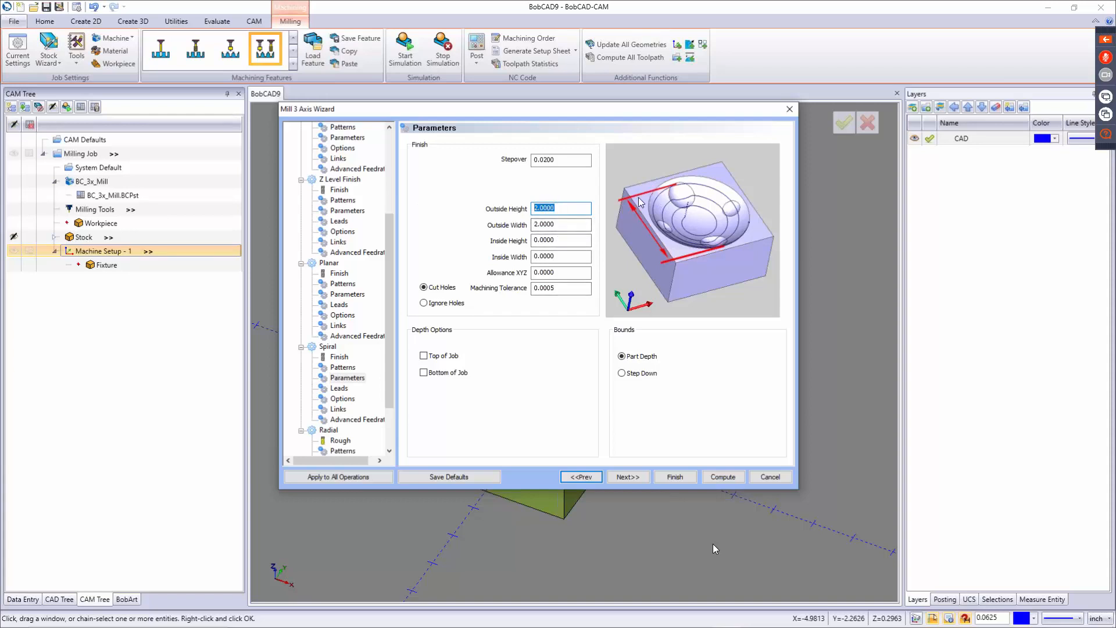
Step: Examine the part behind the wizard, and review the Spiral outside and inside dimensions through to the XYZ allowance
left_click_drag(547, 110, 591, 383)
left_click_drag(592, 459, 588, 454)
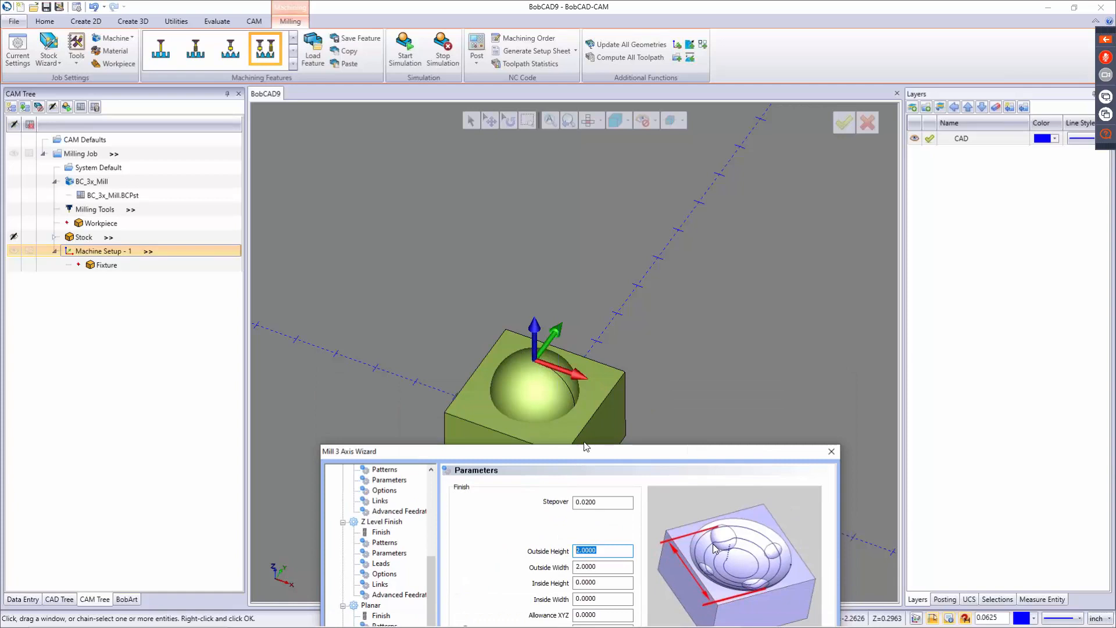
left_click_drag(587, 453, 566, 83)
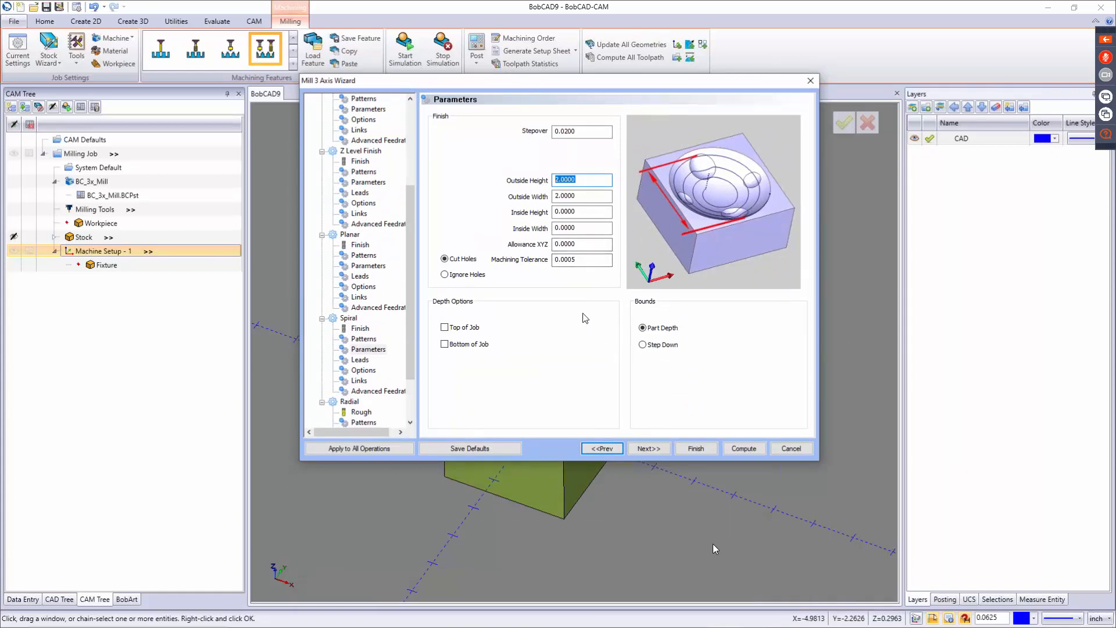
key("Tab")
key("Tab")
key("Tab")
key("Tab")
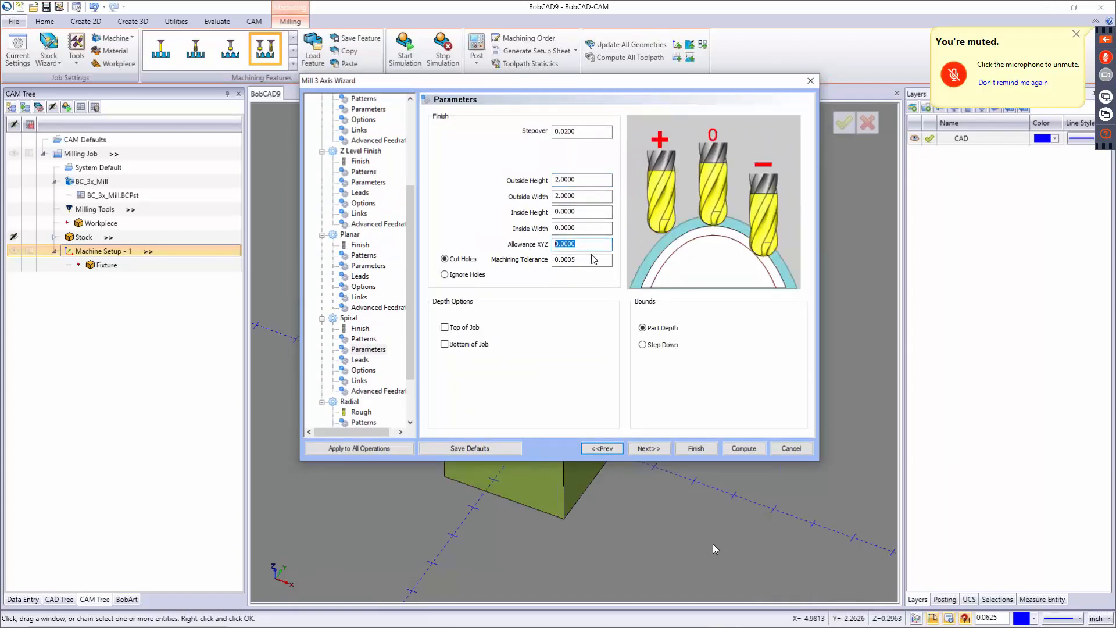
Step: Set the Spiral operation's parameters to Ignore Holes with Part Depth bounds and go on to its leads
left_click(464, 259)
left_click(470, 275)
left_click(470, 275)
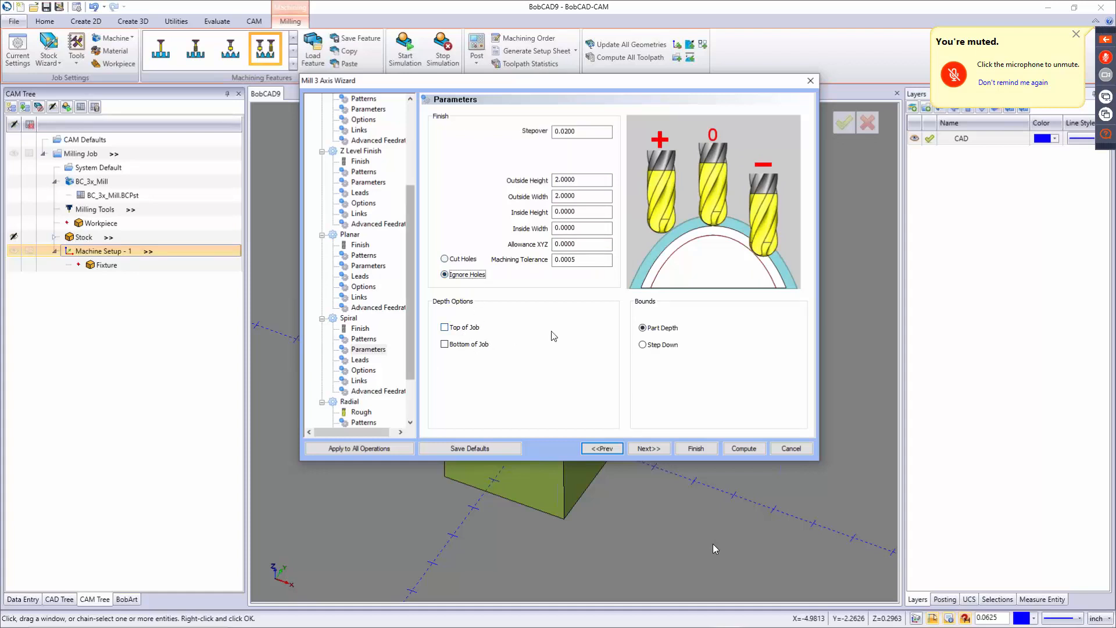
left_click(659, 329)
left_click(659, 337)
left_click(658, 331)
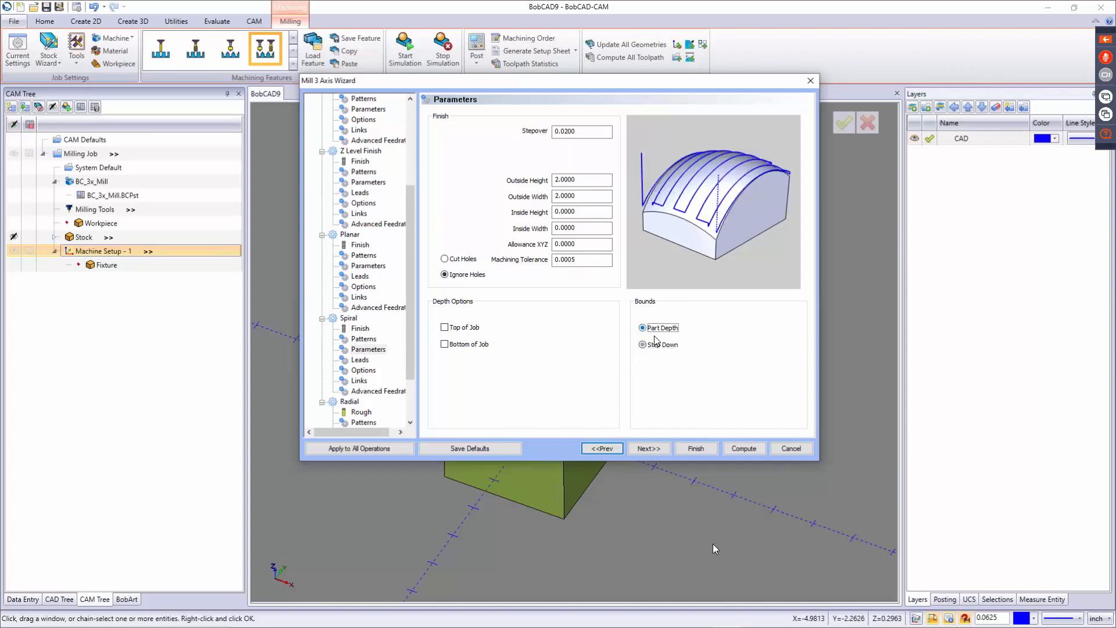
left_click(646, 448)
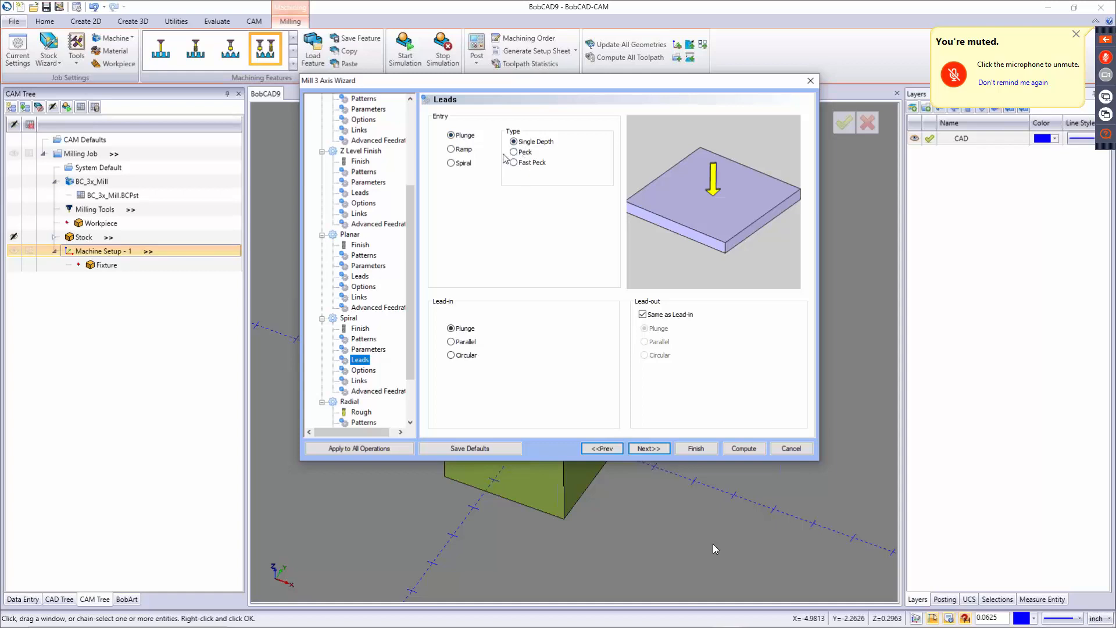
Step: Compare the Ramp, Spiral and Plunge entry types for the Spiral operation, leaving Plunge selected
left_click(453, 150)
left_click(465, 164)
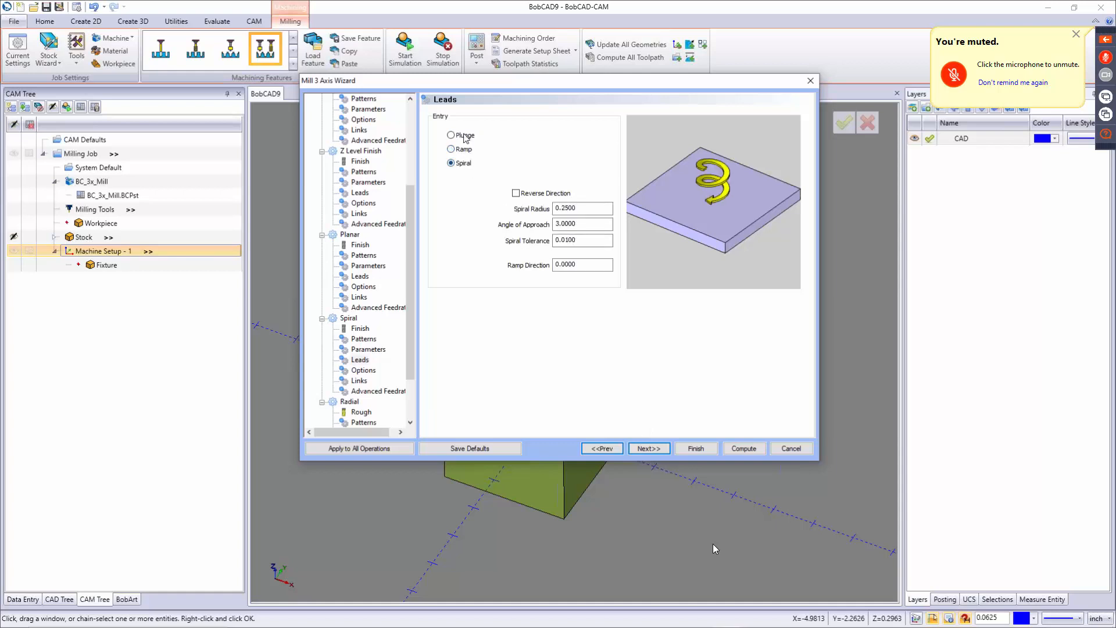
left_click(465, 135)
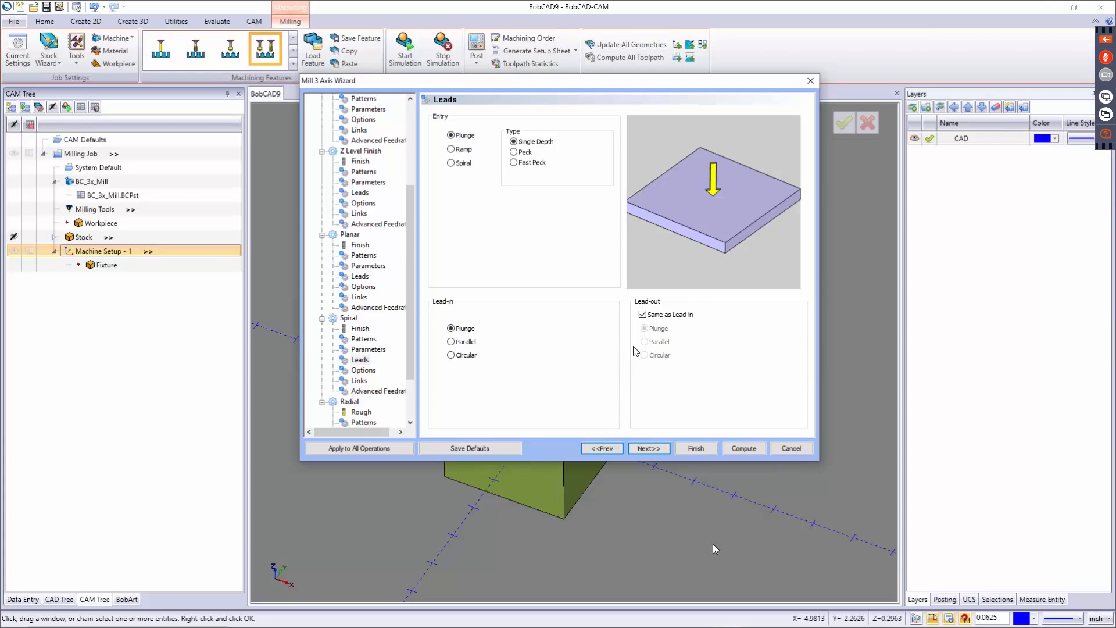
left_click(648, 448)
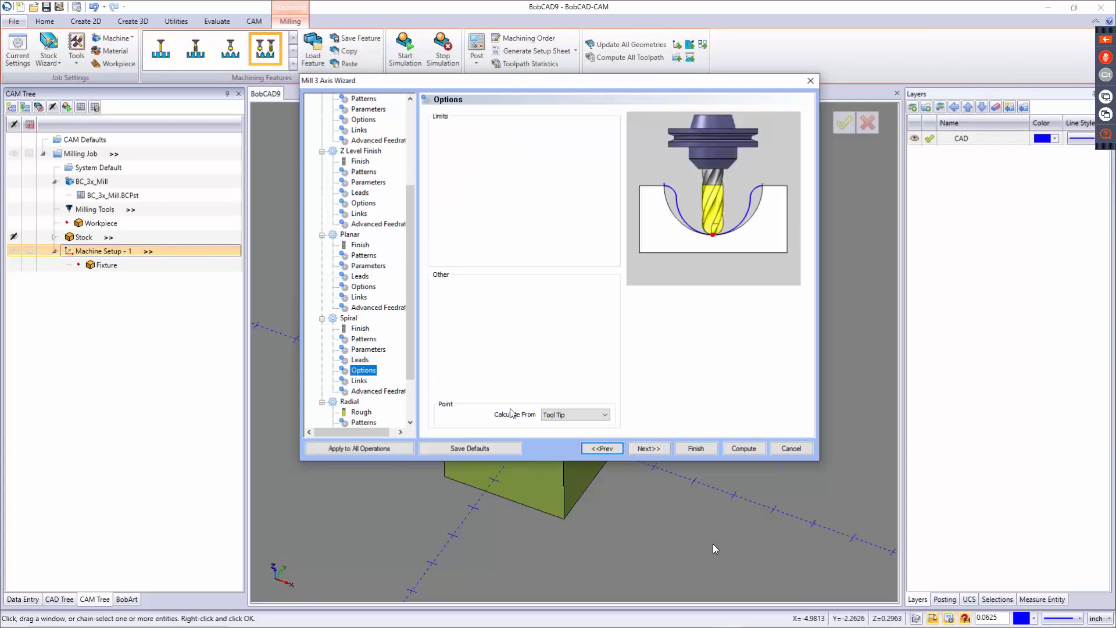
Step: Review the Spiral operation's Calculate From choices and compare Retract and Follow boundary linking, leaving Tool Tip and Follow selected
left_click(596, 417)
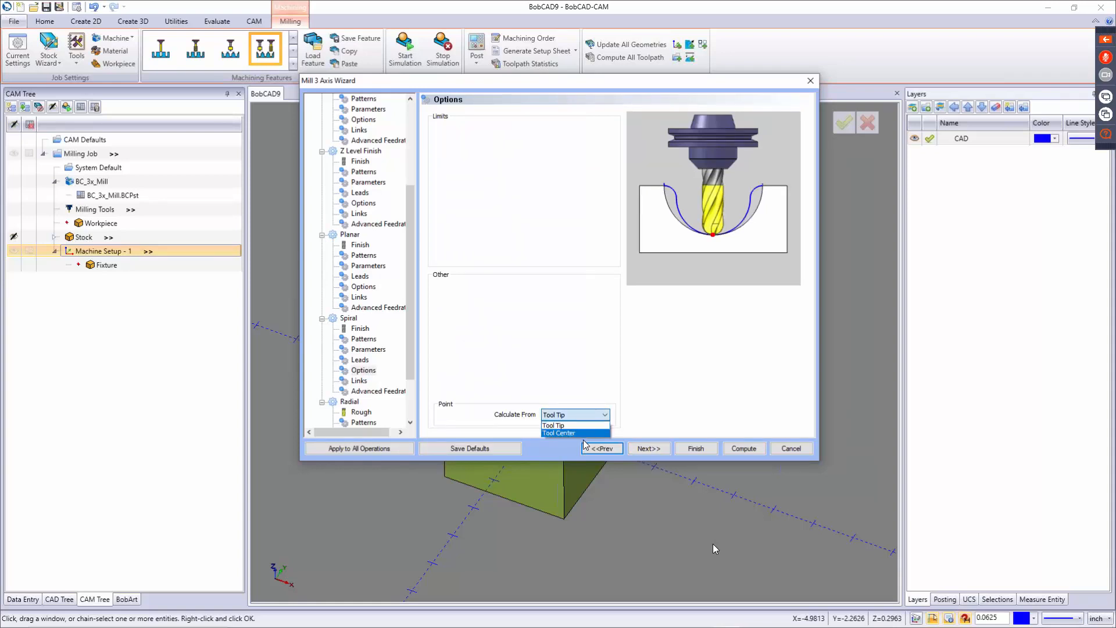
left_click(694, 413)
left_click(657, 448)
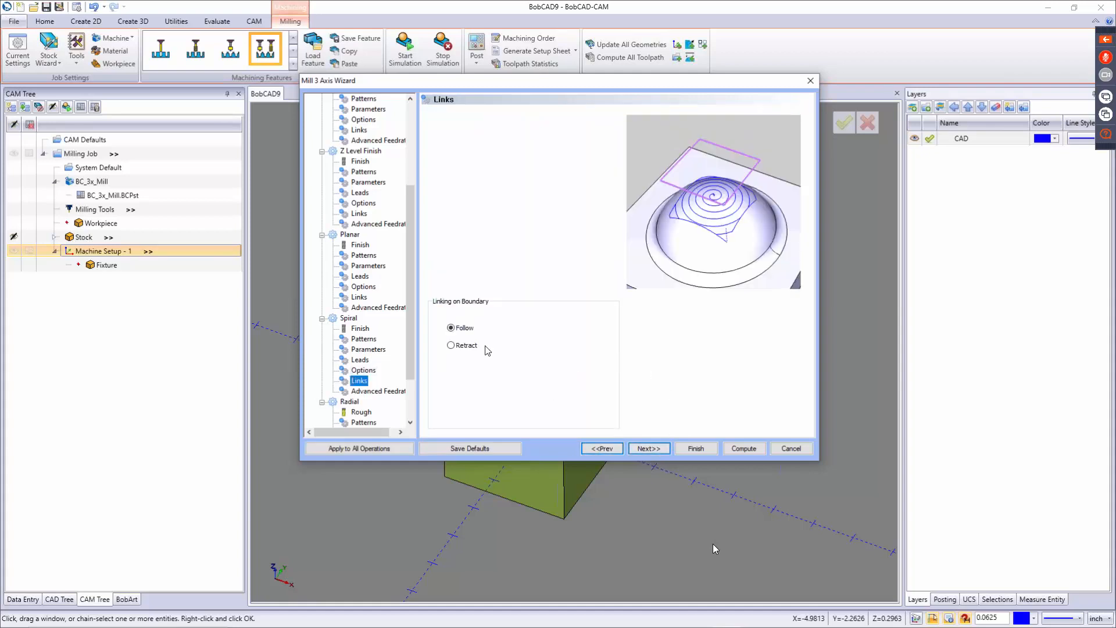
left_click(464, 346)
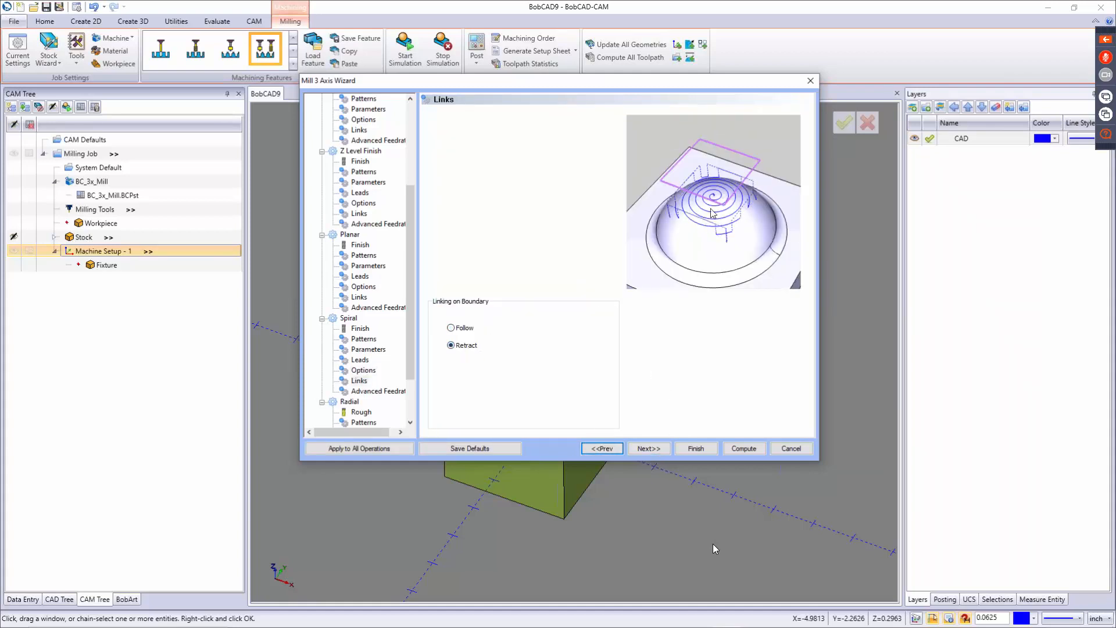
left_click(464, 329)
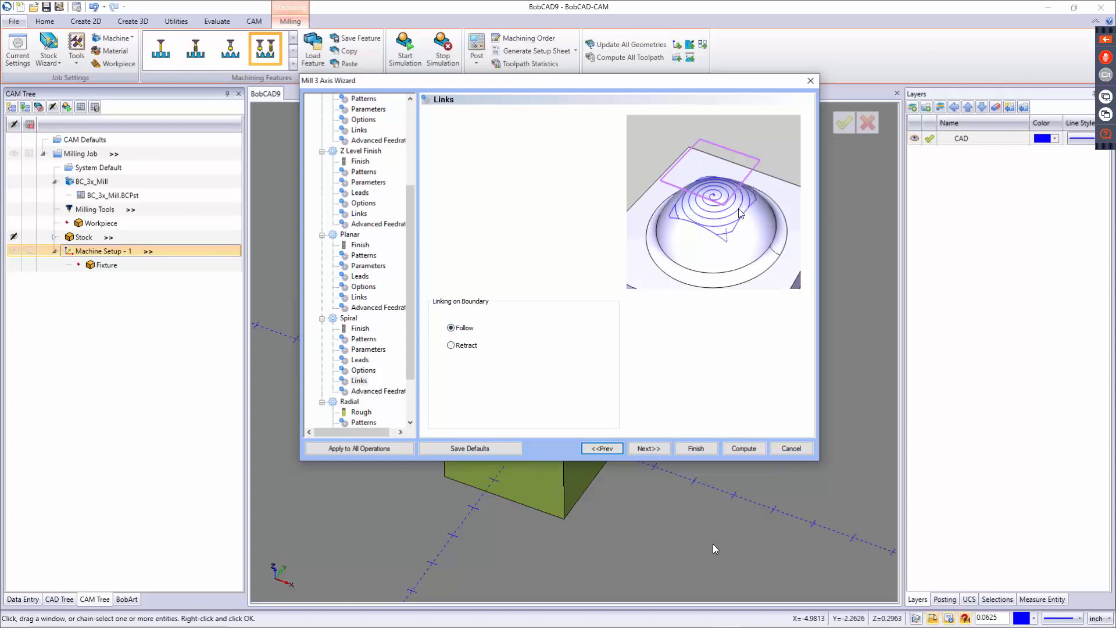
left_click(655, 451)
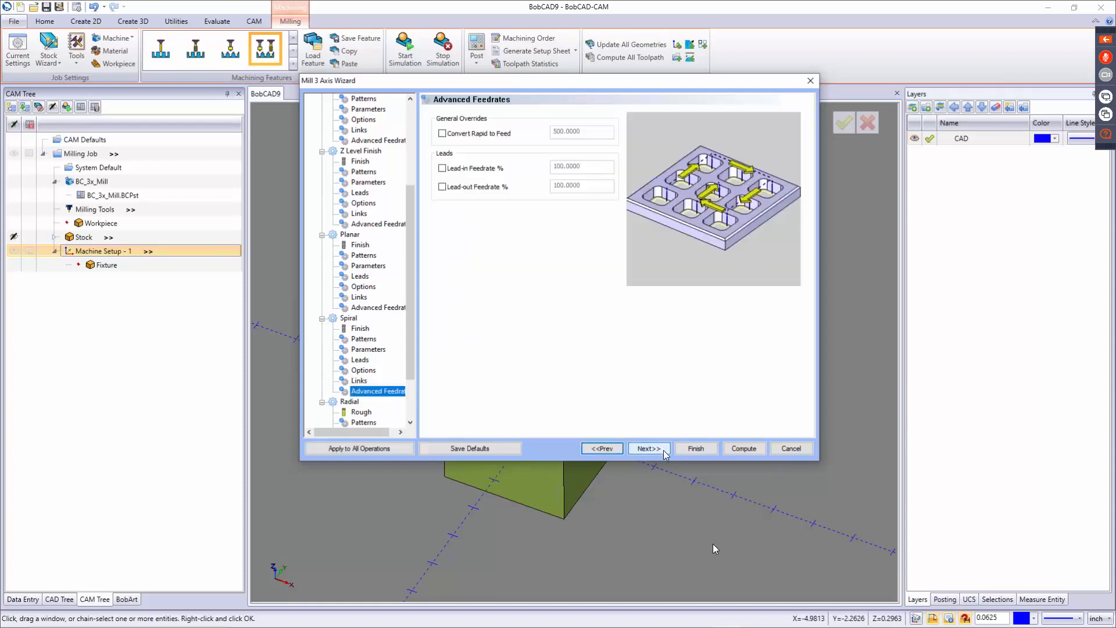
Step: Assign the 1/4 ball endmill from the Tool Crib's ENDMILL FINISH category to the Radial operation
left_click(665, 449)
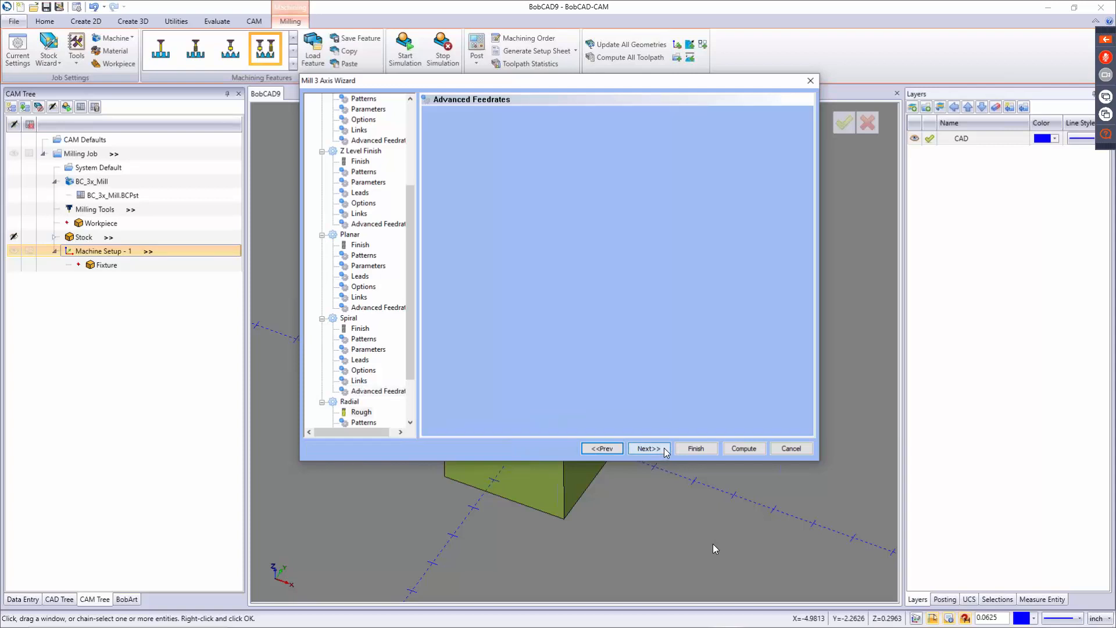
scroll(356, 345, "down", 2)
left_click(474, 117)
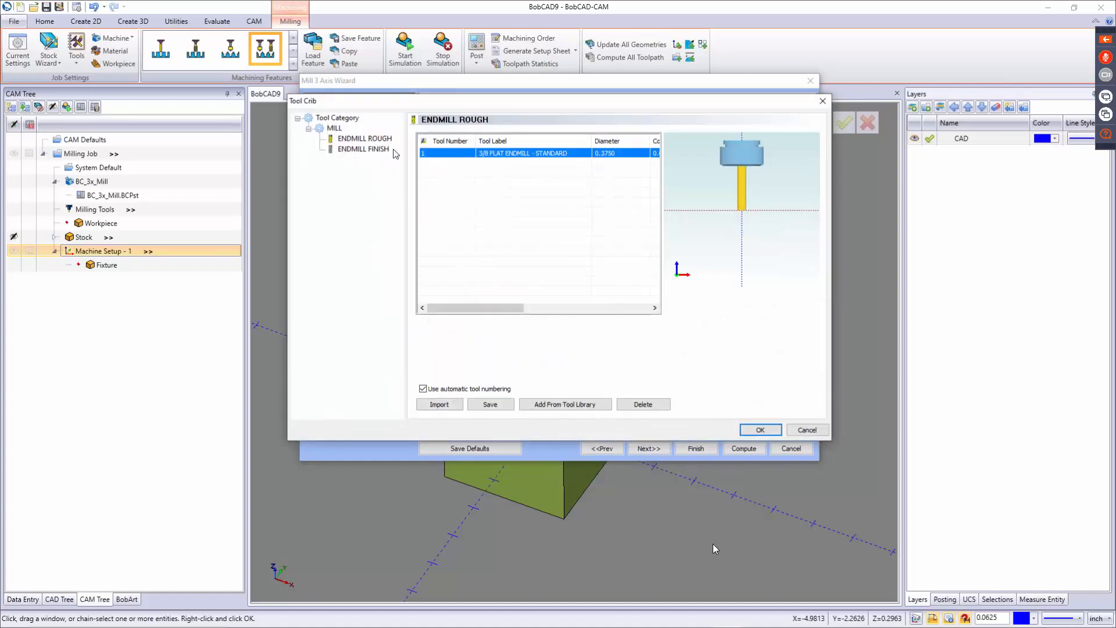
left_click(378, 139)
left_click(376, 150)
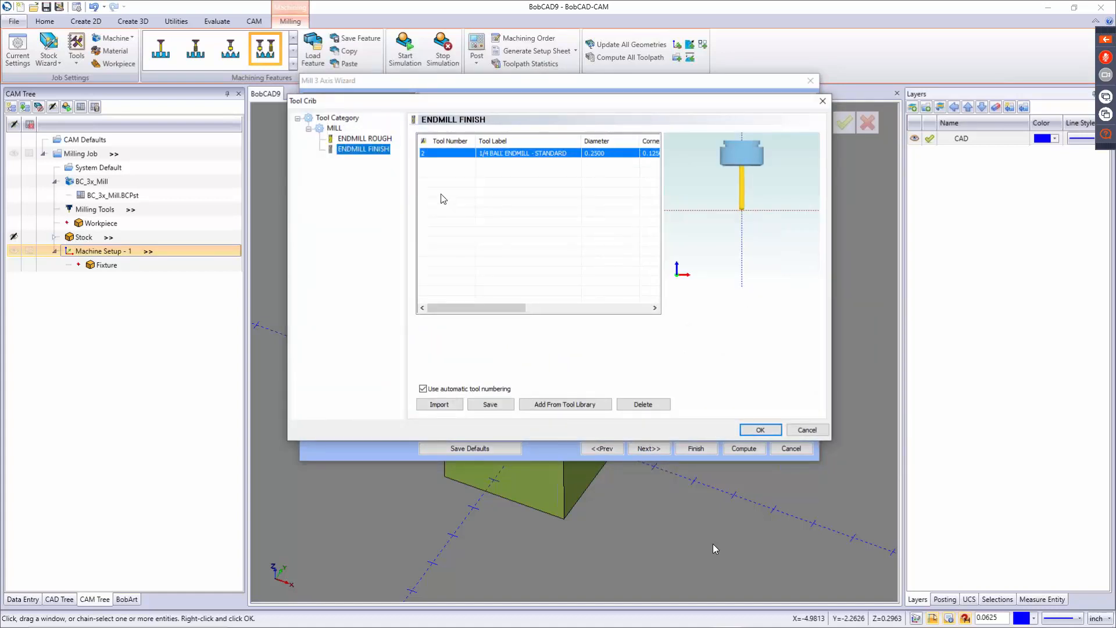
left_click(568, 403)
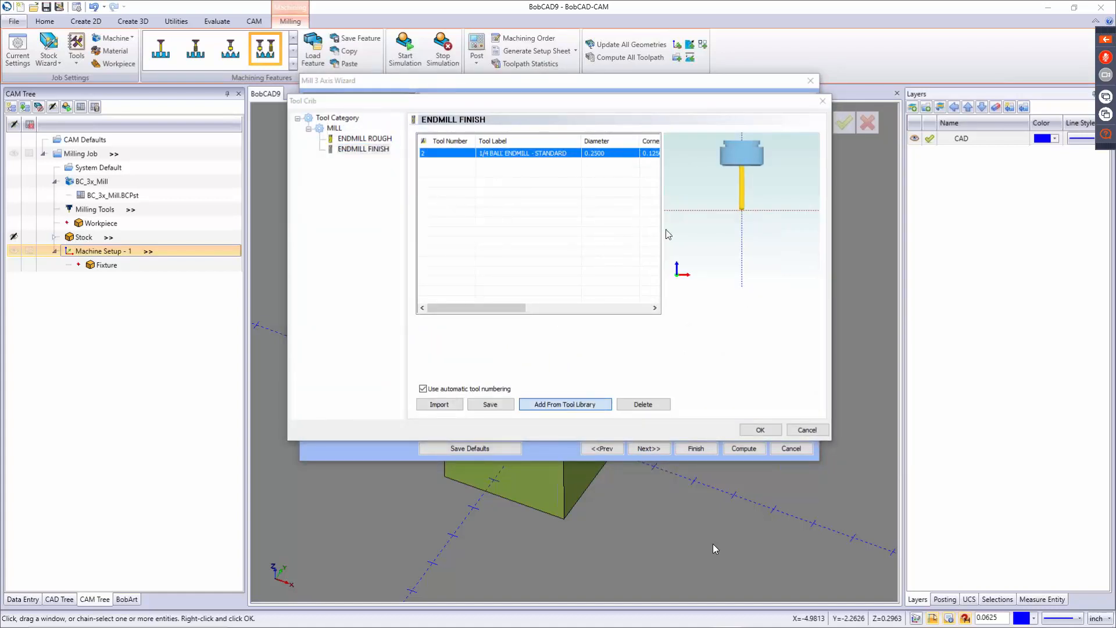
left_click(820, 479)
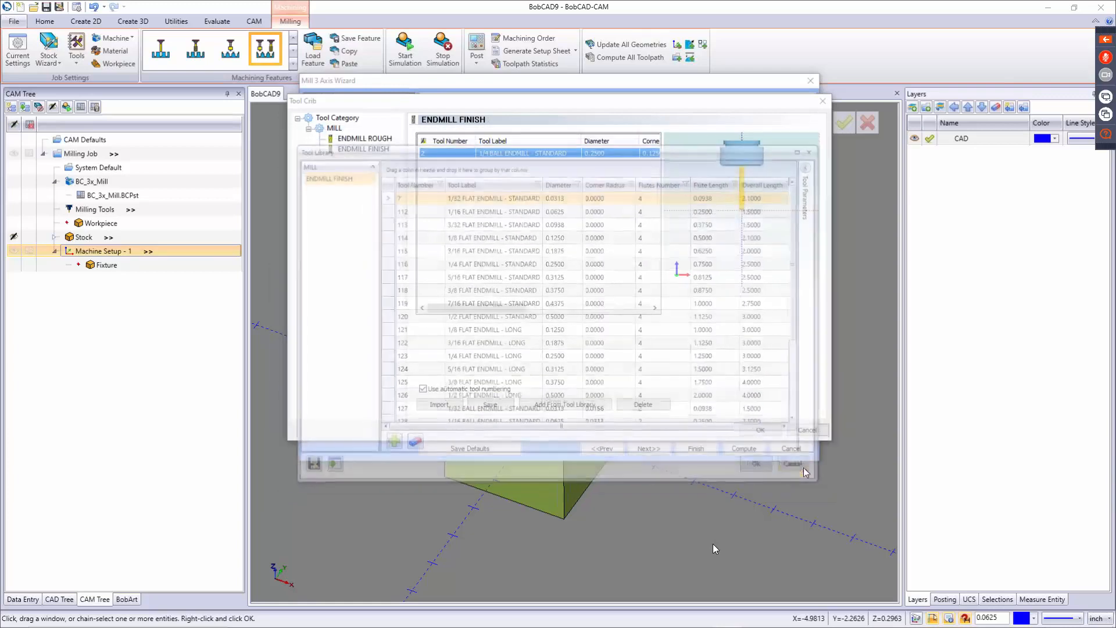
left_click(758, 430)
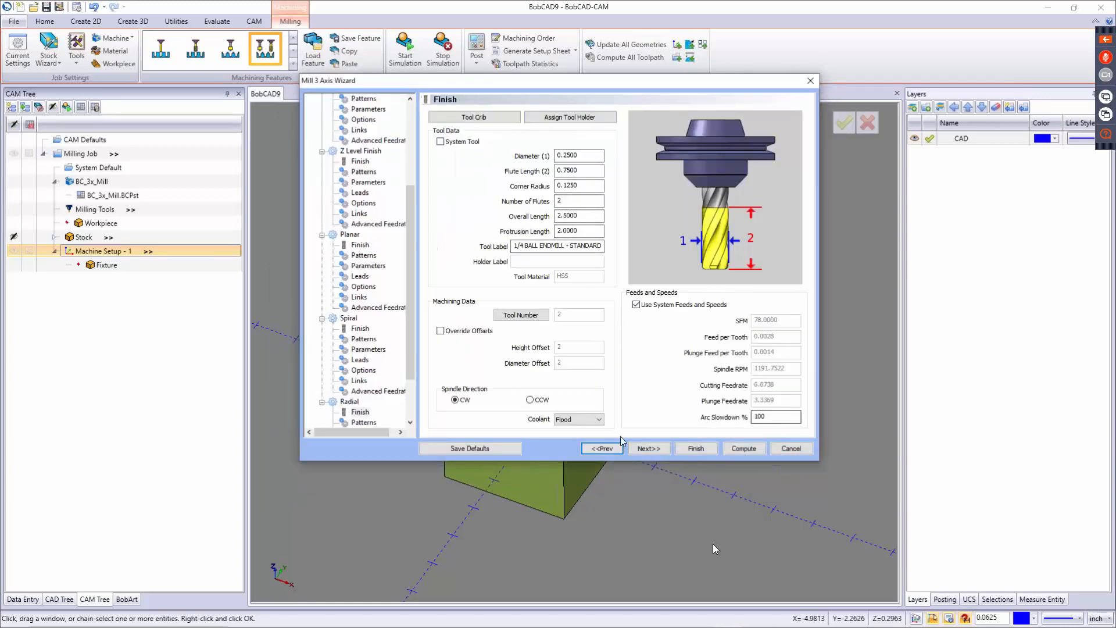
Step: Set the Radial operation's pattern to Zig Zag, Start Inside and Clockwise, with Cut All for the angular start/end
left_click(654, 452)
left_click(460, 136)
left_click(462, 151)
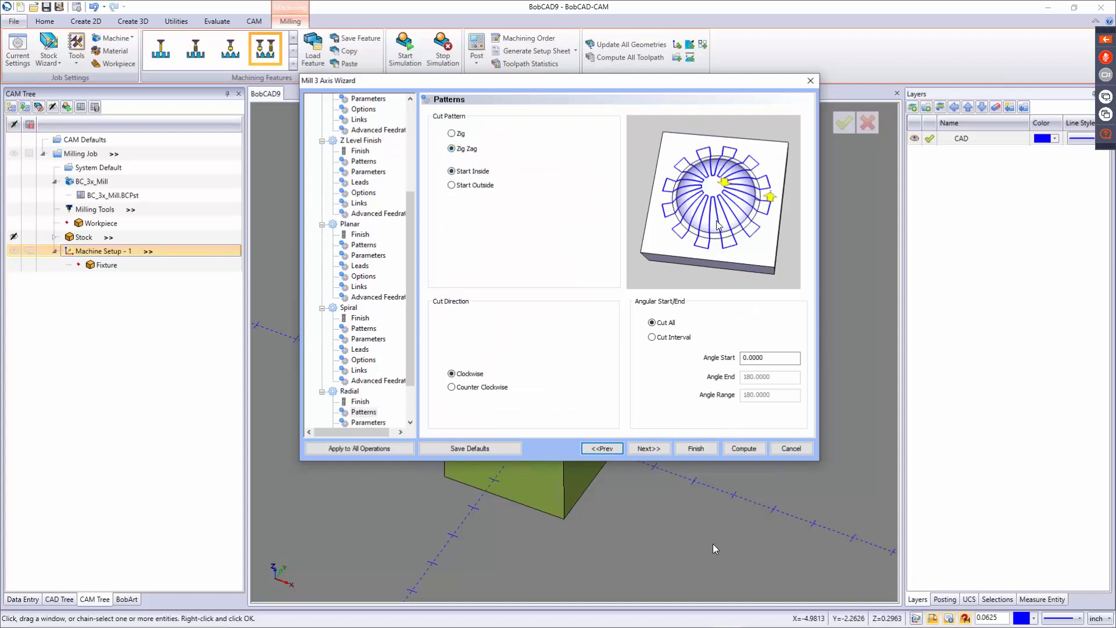
left_click(465, 186)
left_click(465, 375)
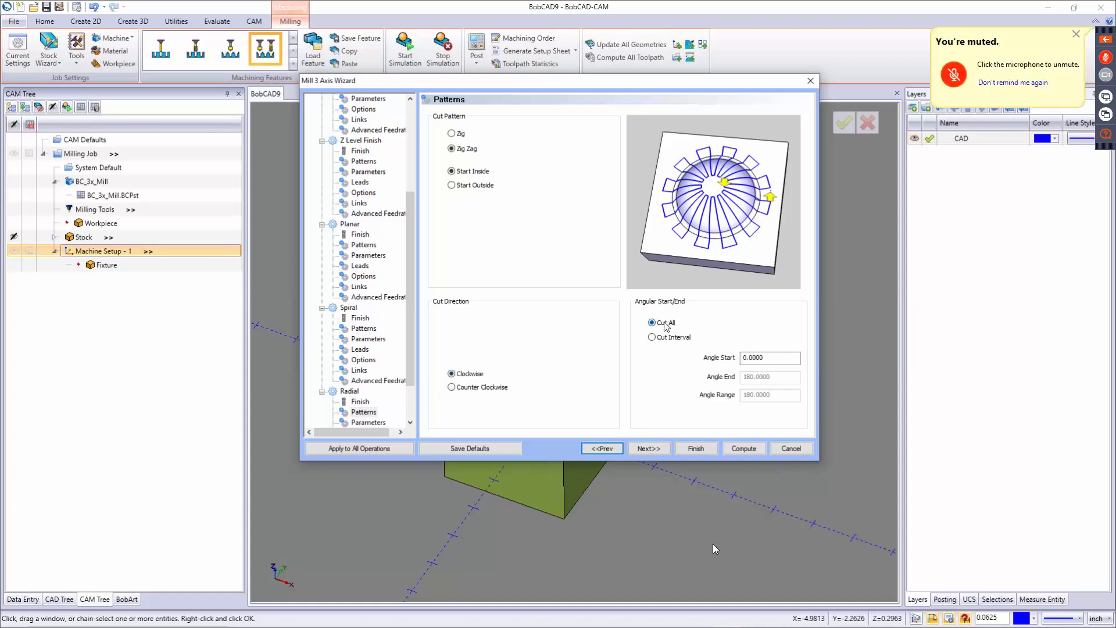
left_click(667, 338)
left_click(783, 359)
left_click(655, 325)
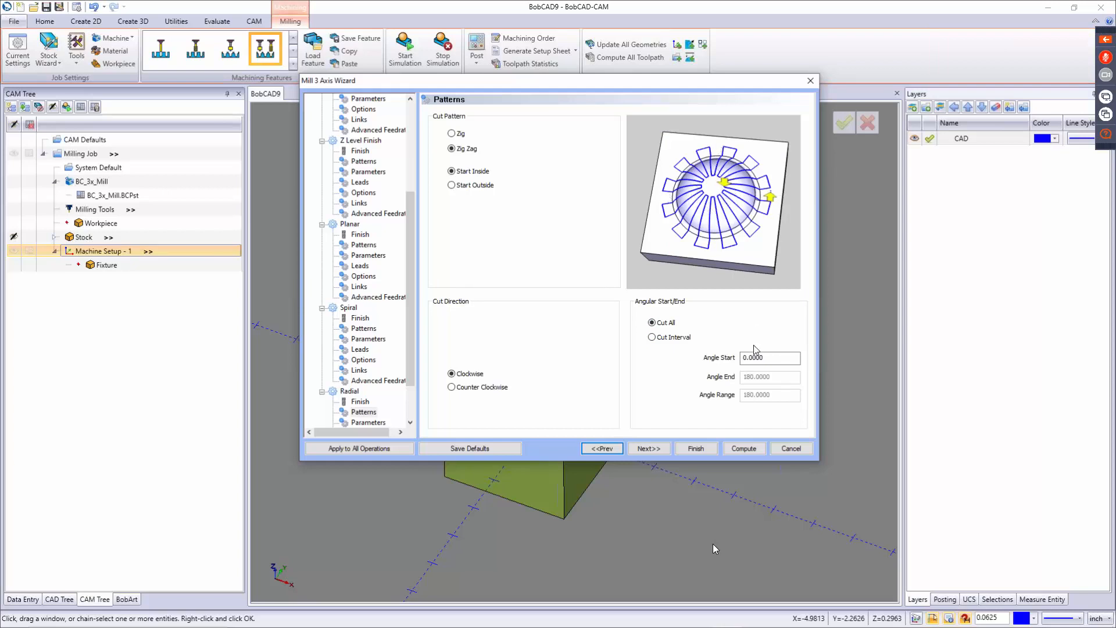
left_click(648, 449)
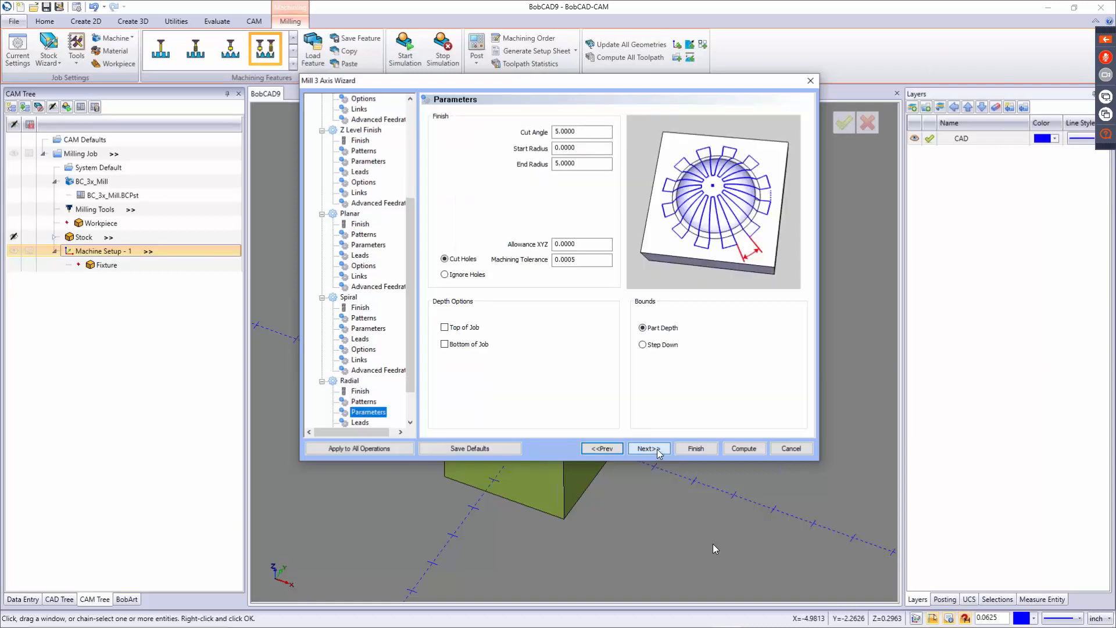
Step: Examine the Radial operation's cut angle, start and end radius, depth options and bounds, leaving both depth limits off and Part Depth selected
left_click(570, 132)
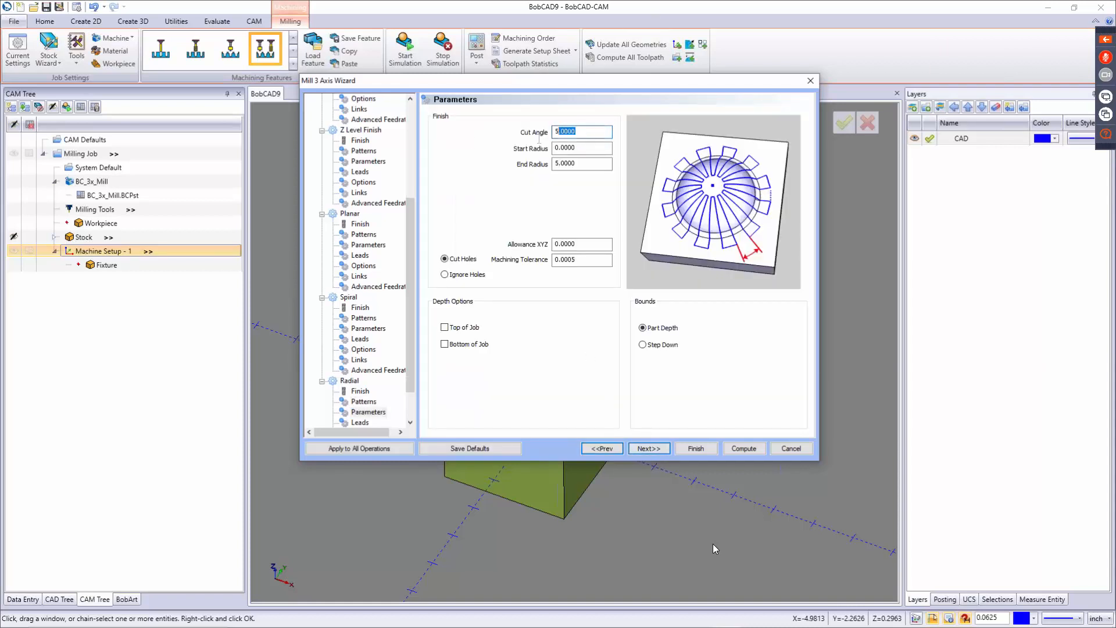
key("Tab")
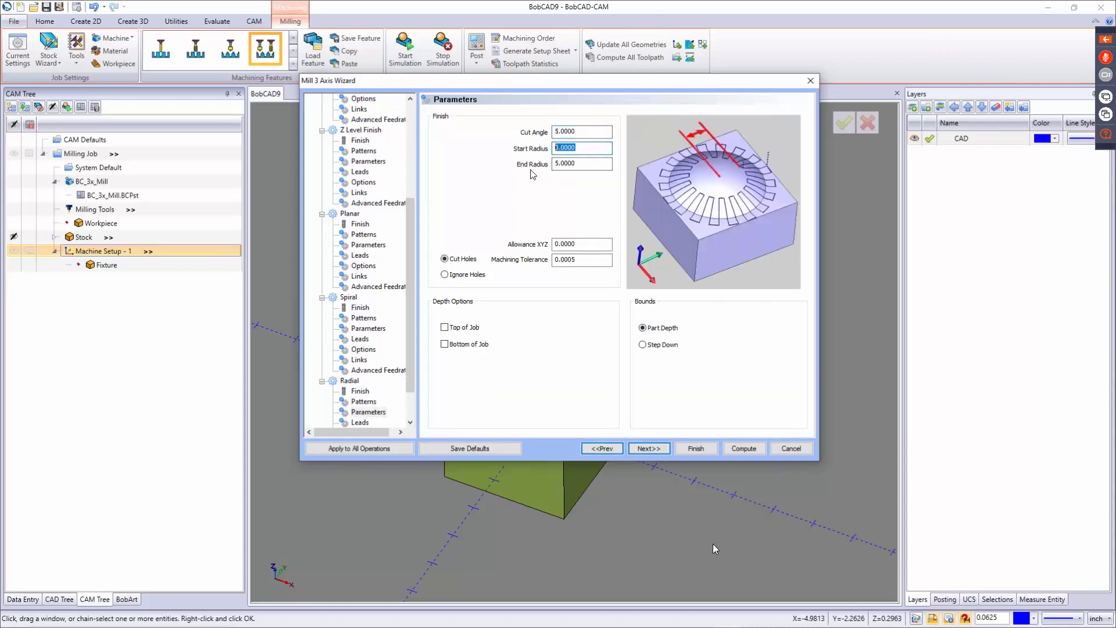
left_click(586, 164)
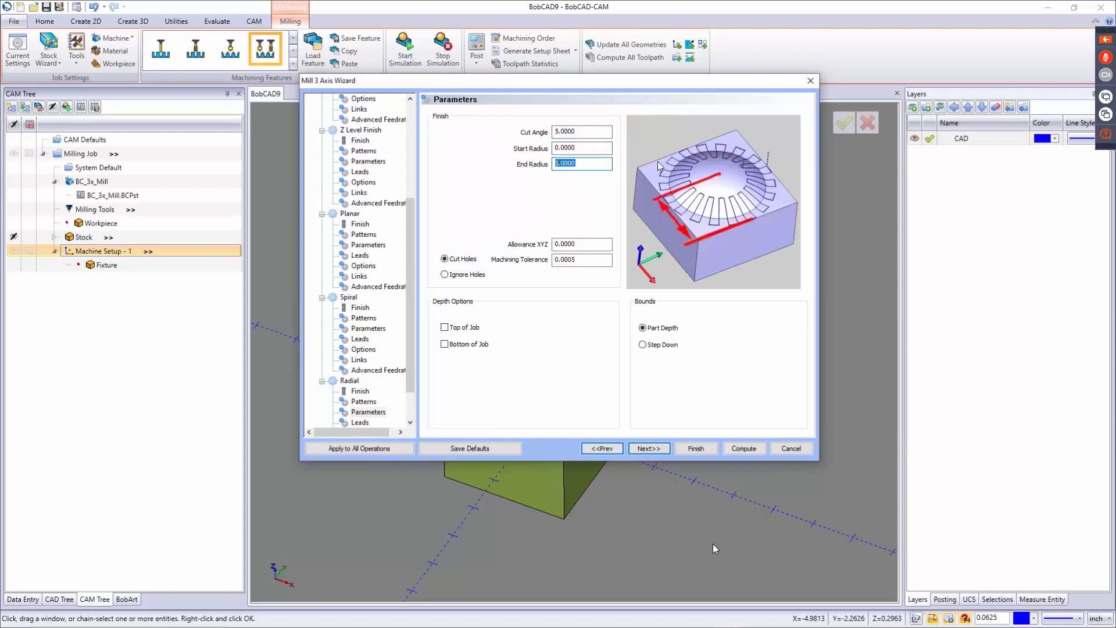
left_click(452, 328)
left_click(455, 347)
left_click(456, 329)
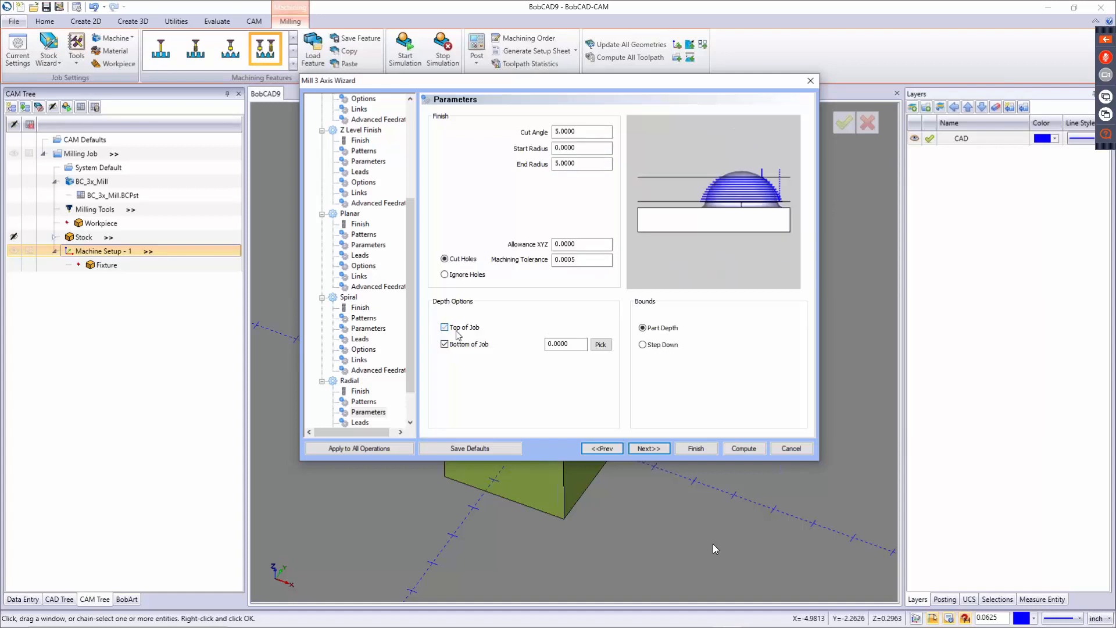
left_click(454, 345)
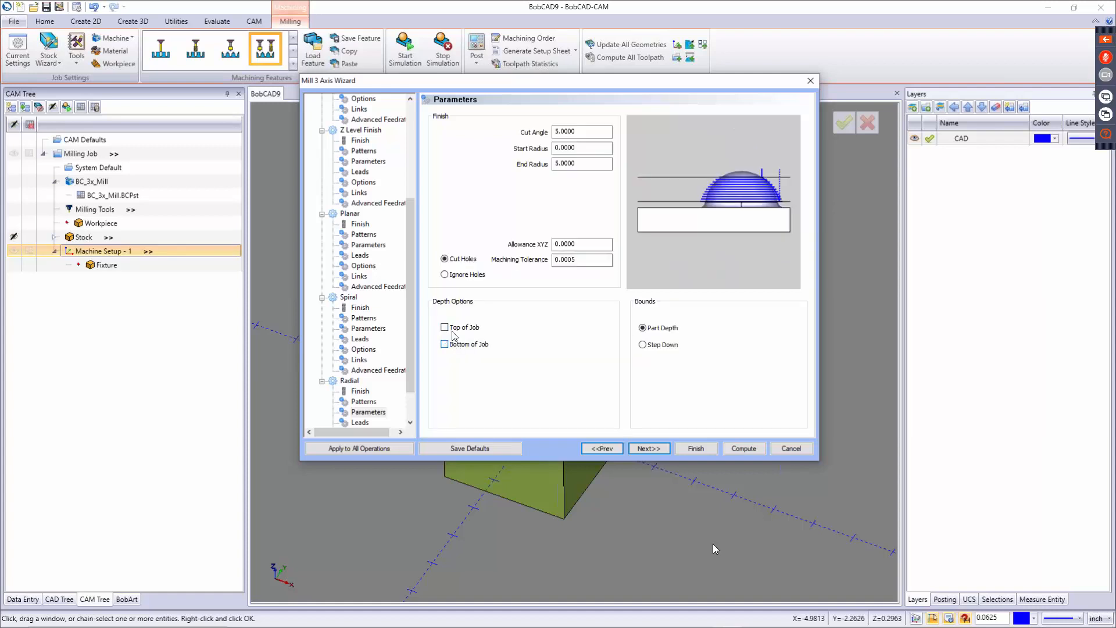
left_click(657, 346)
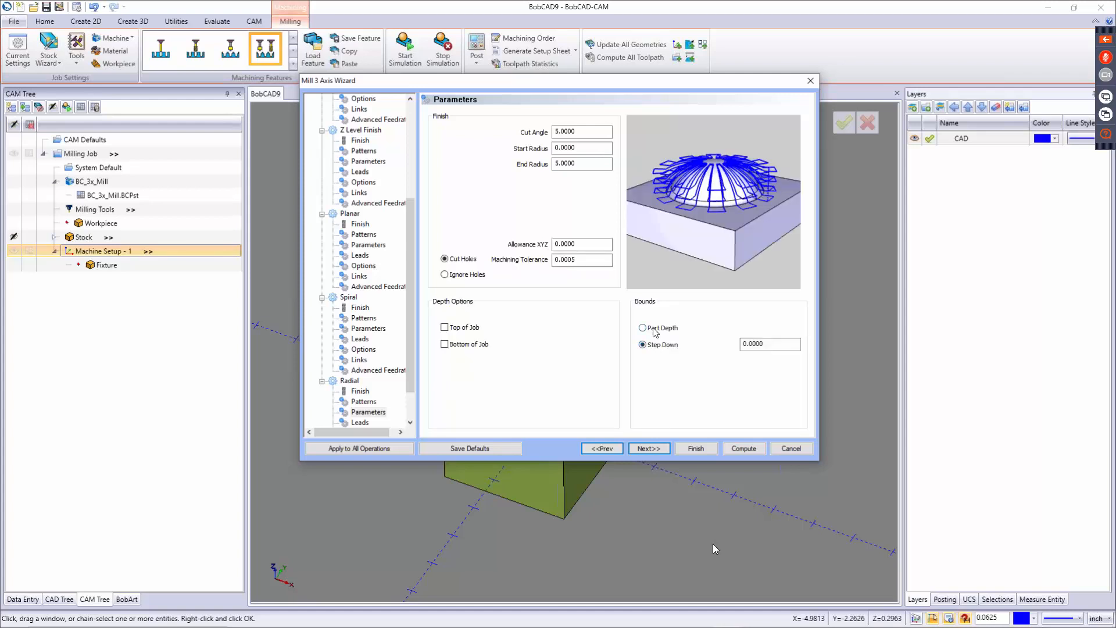
left_click(656, 329)
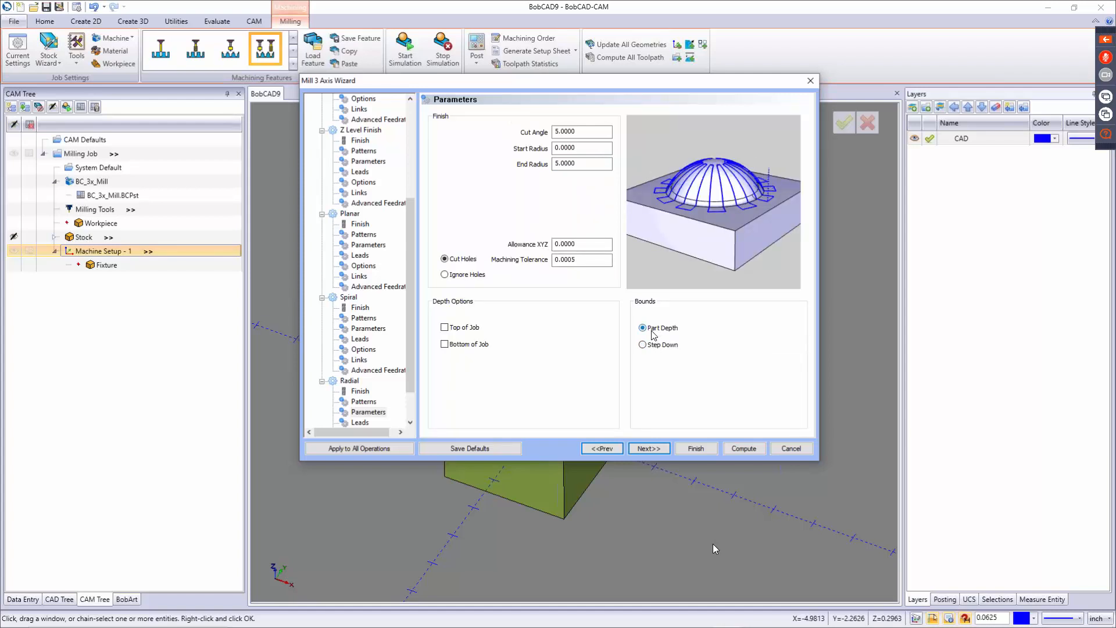
left_click(646, 449)
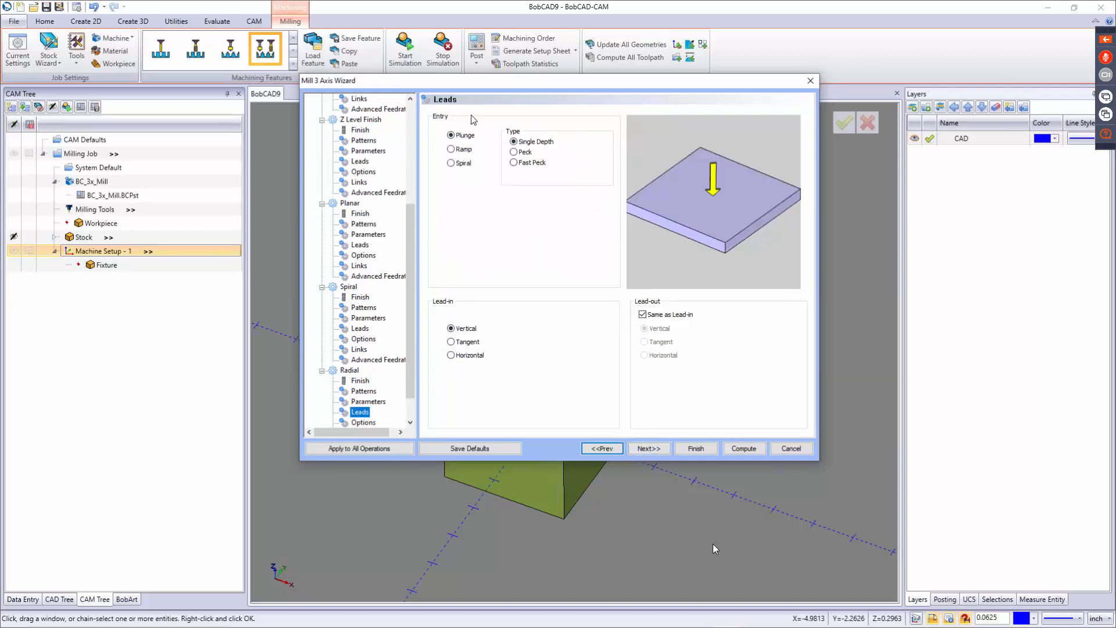
Step: Preview the Radial operation's Tangent lead-in and compare Part Bottom with Extents cutting, leaving Extents selected before going on to links
left_click(465, 342)
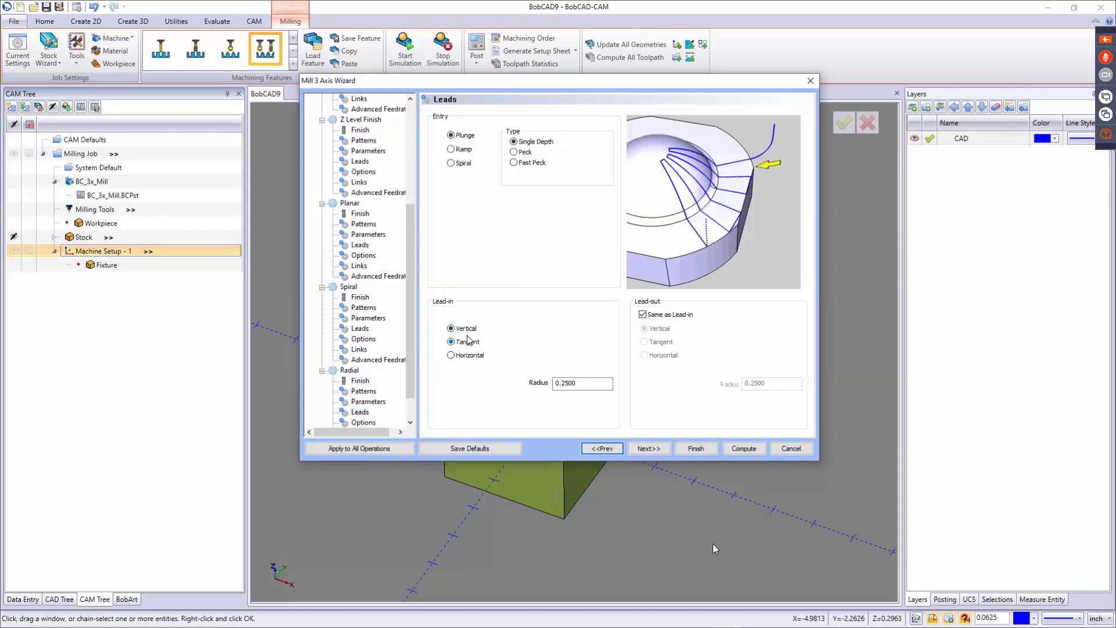
left_click(658, 448)
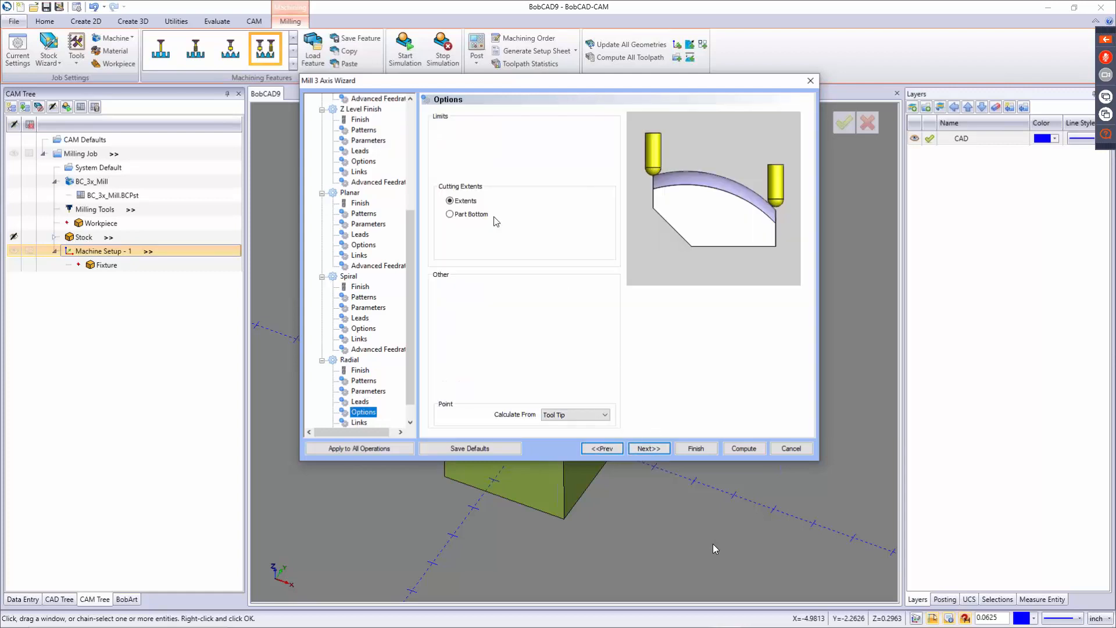
left_click(463, 201)
left_click(451, 214)
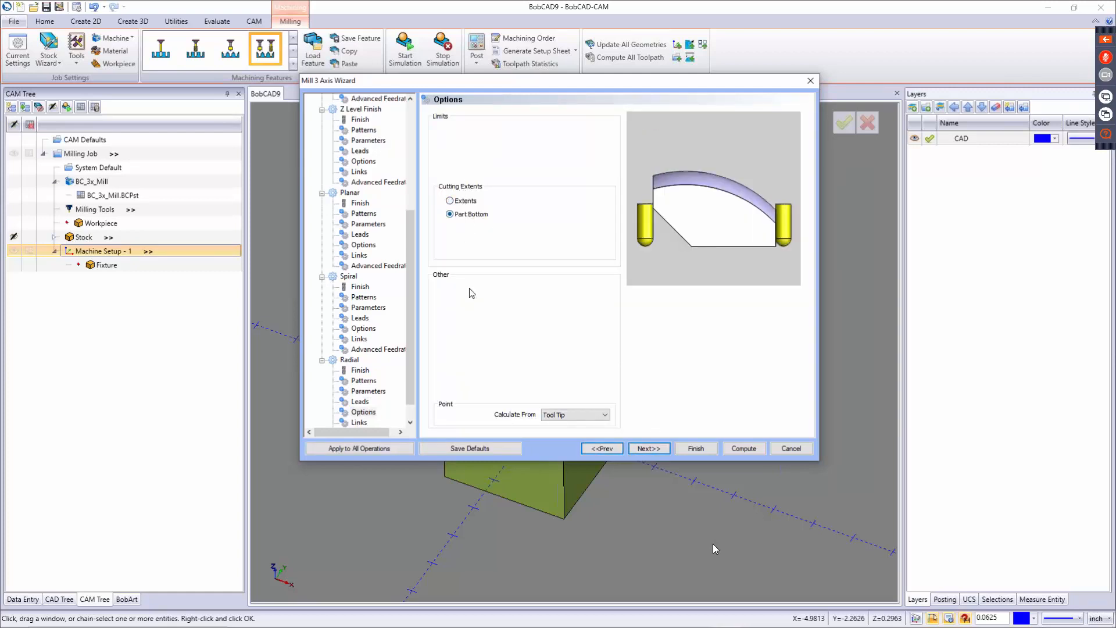
left_click(458, 207)
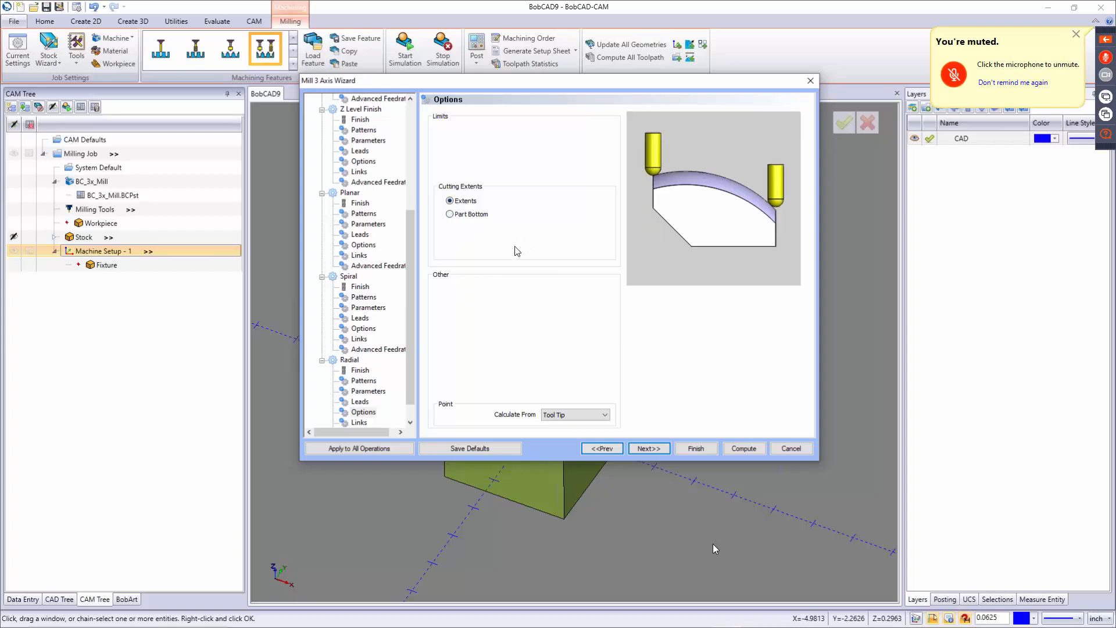
scroll(410, 314, "down", 1)
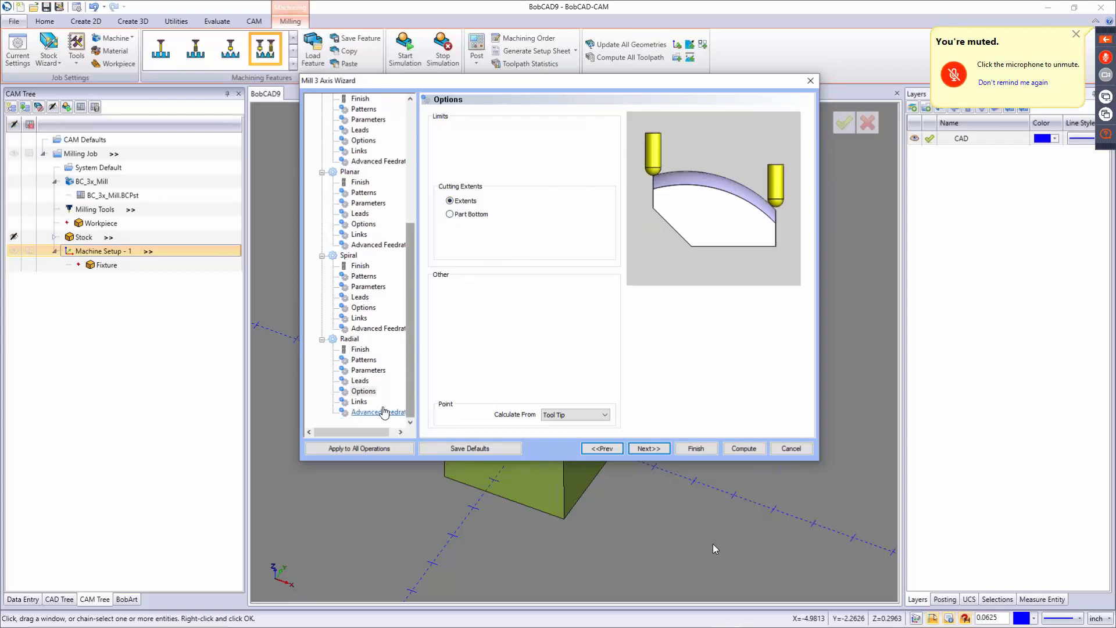
left_click(653, 450)
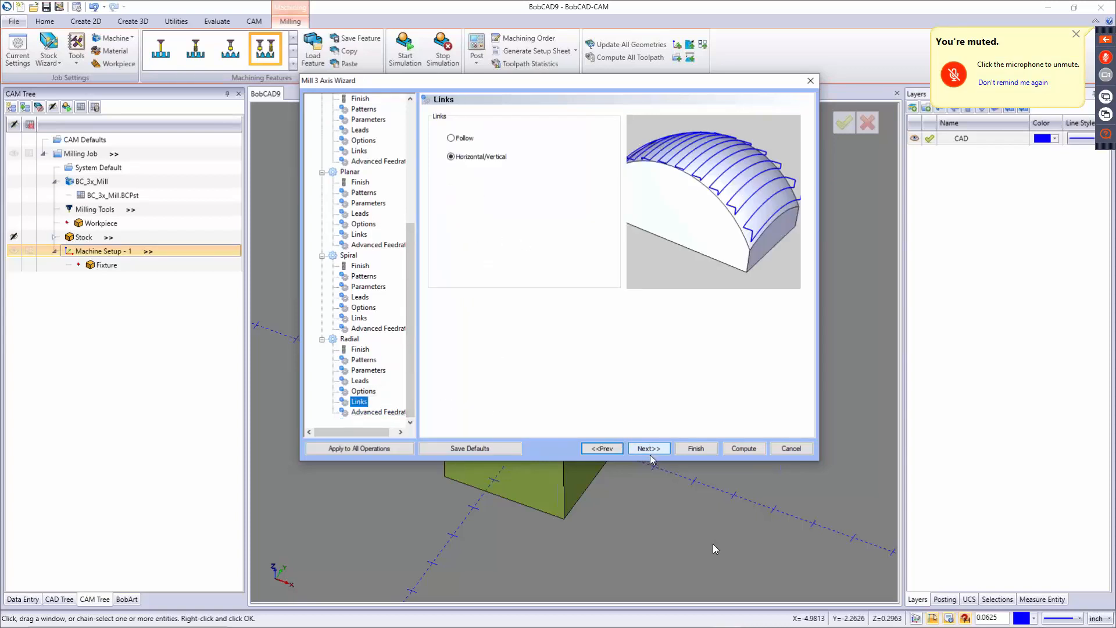
Step: Set the Radial operation's links to Follow, leave the advanced feedrate overrides off, and finish the 3 axis feature
left_click(459, 140)
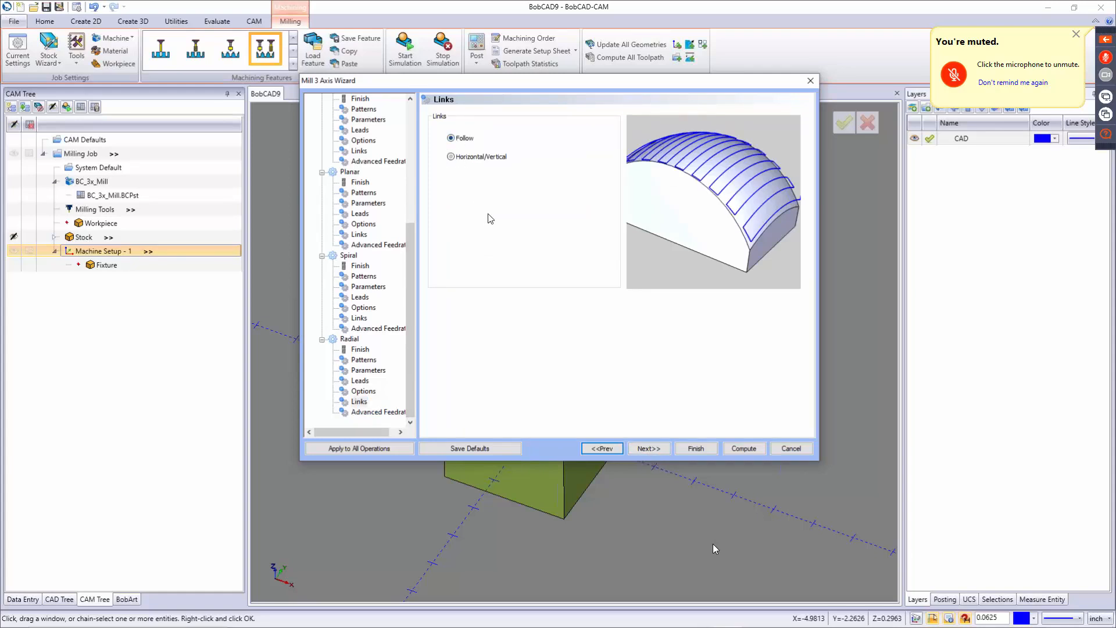
left_click(654, 450)
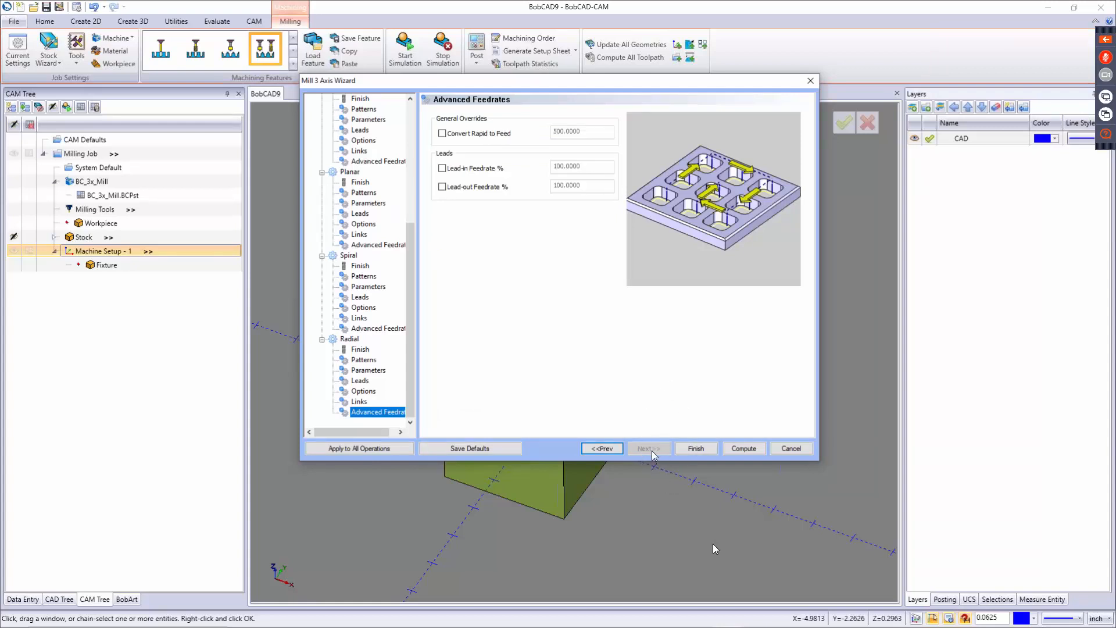
left_click(697, 450)
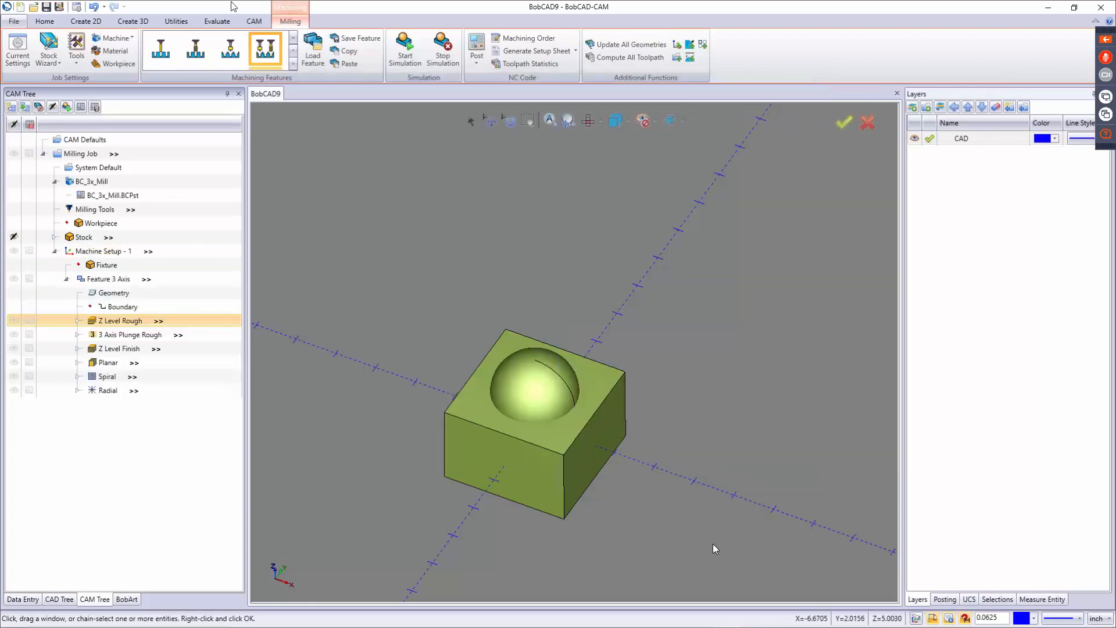
Step: Save the part on the Desktop as BobCAD9.bbcd
left_click(59, 7)
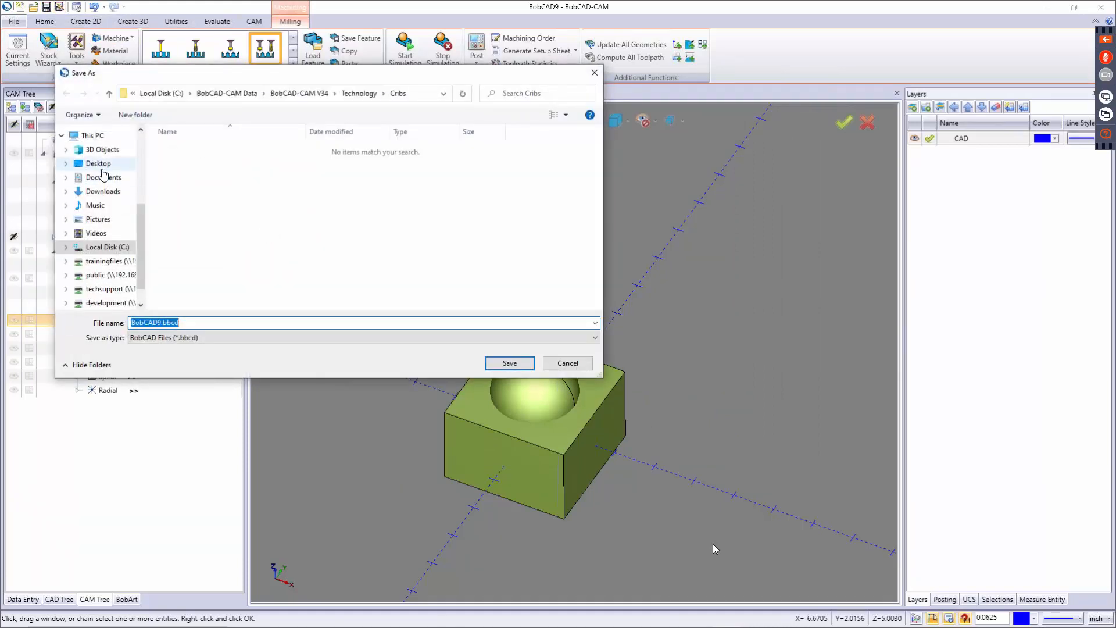
left_click(99, 165)
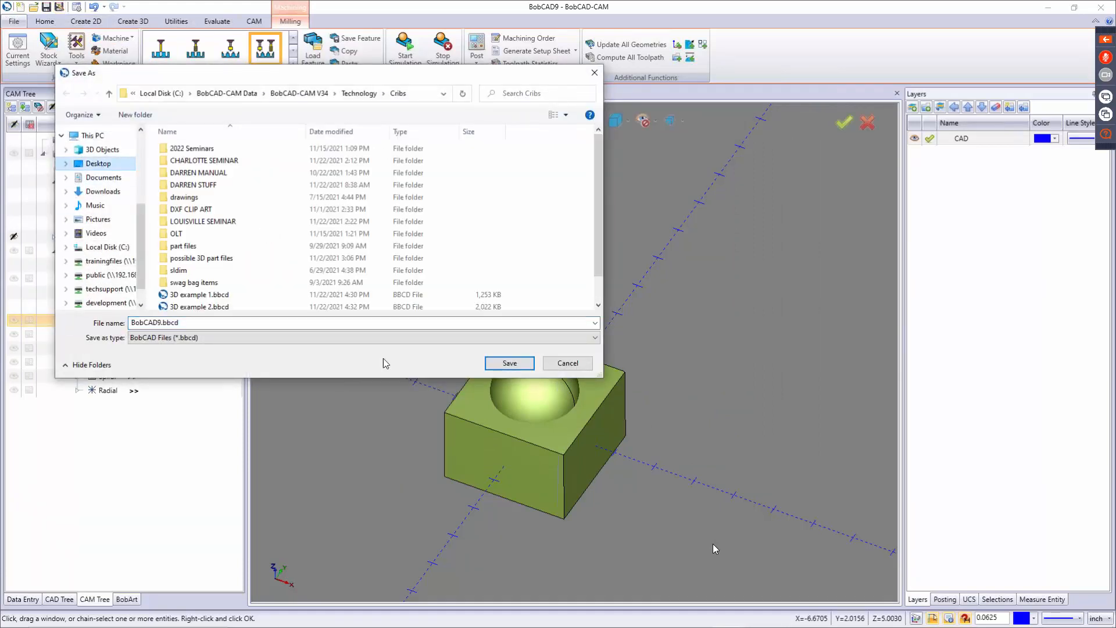
left_click(509, 364)
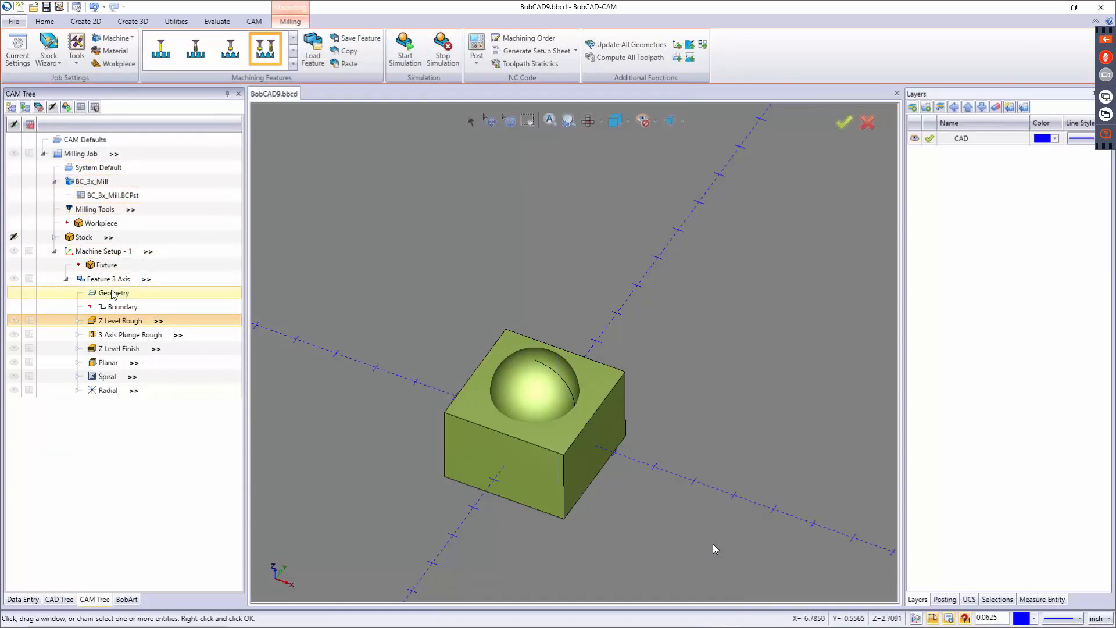
Step: Compute all toolpaths of Feature 3 Axis, moving the progress window aside from the CAM tree
right_click(101, 279)
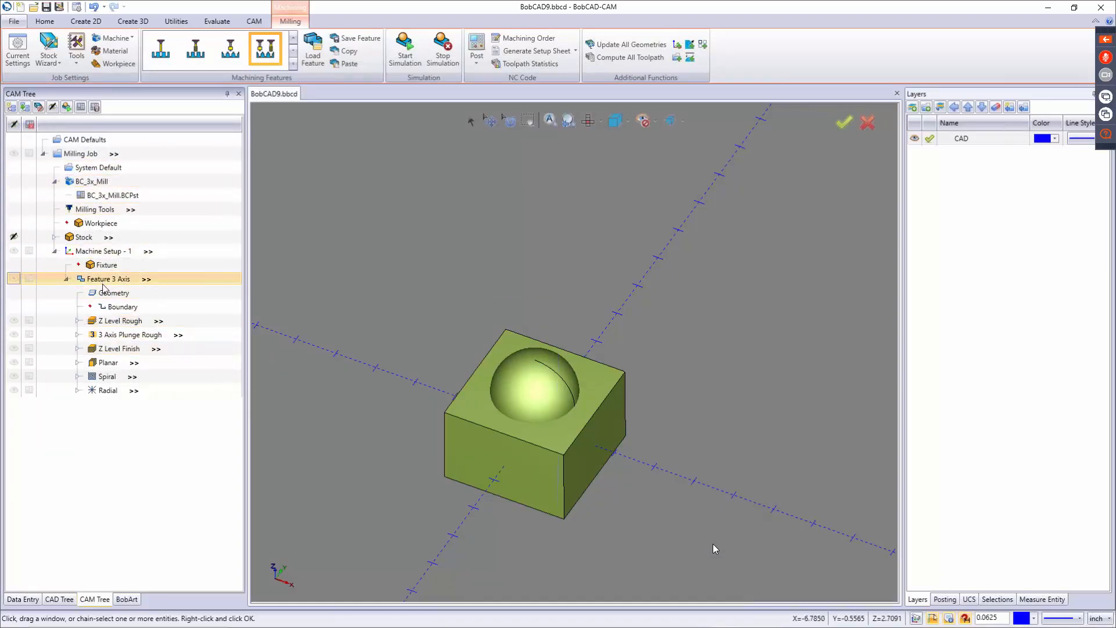
left_click(129, 322)
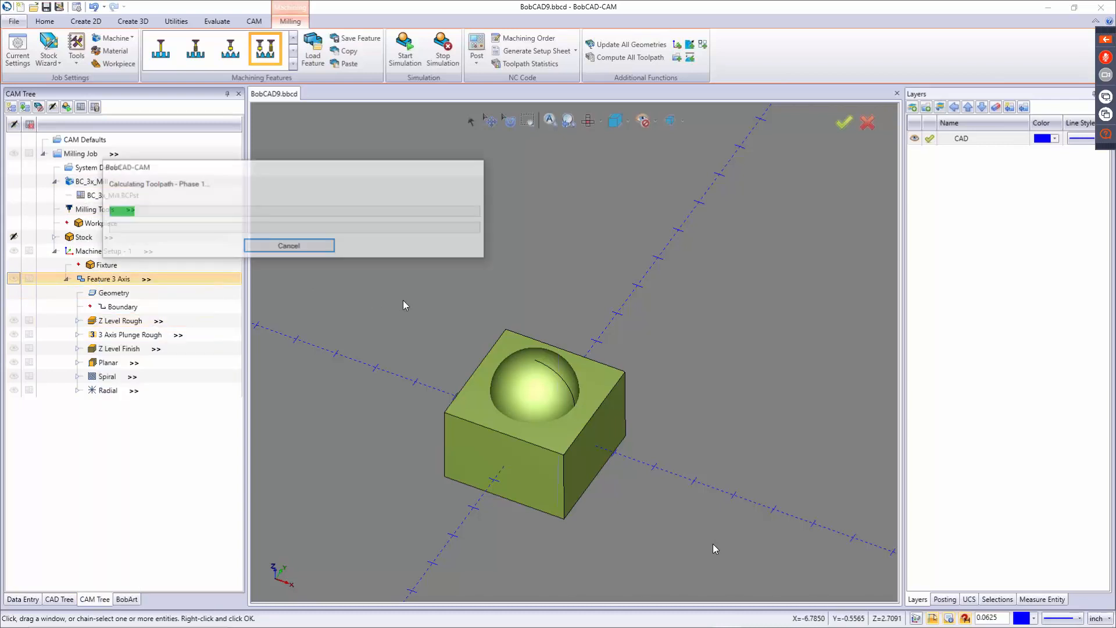
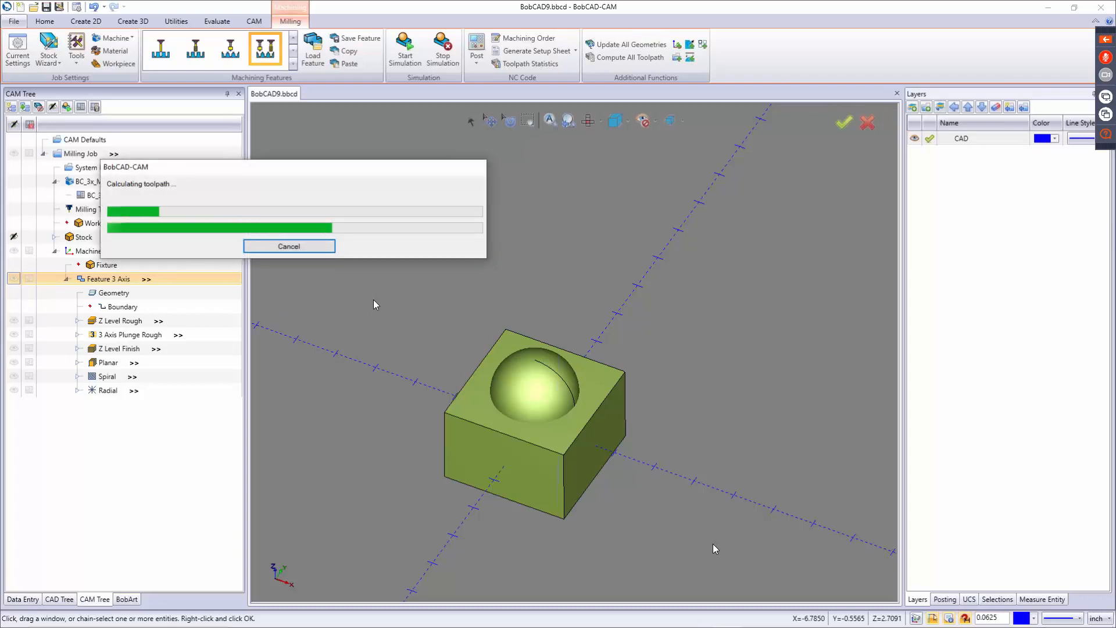
left_click_drag(367, 170, 545, 152)
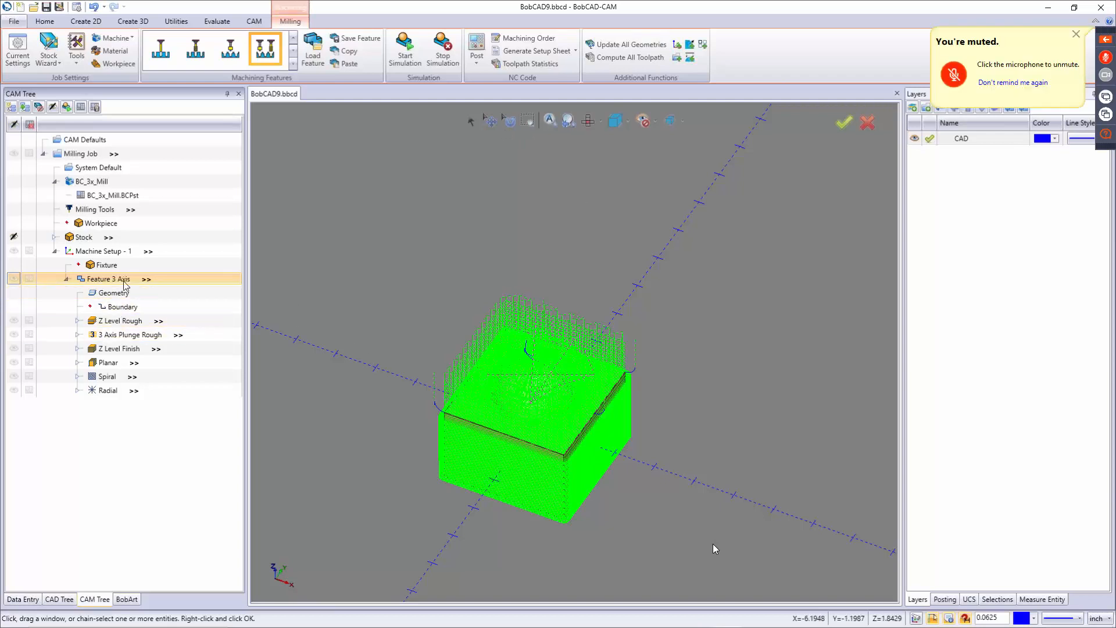
Step: Blank all toolpaths of Feature 3 Axis and view the bare model at an angle
right_click(122, 279)
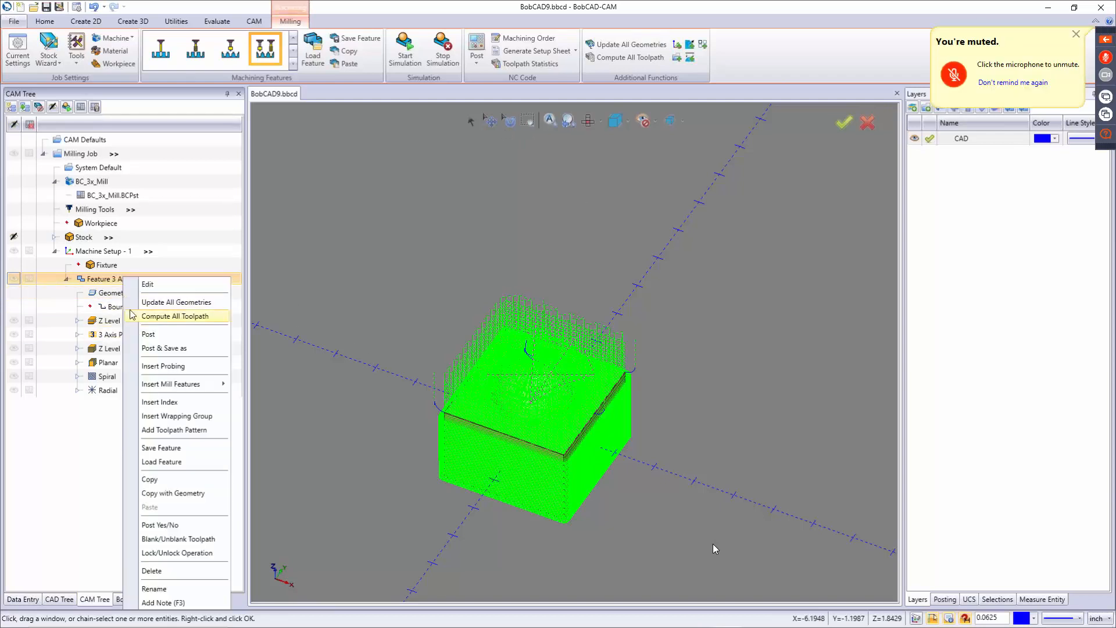
left_click(176, 539)
middle_click_drag(463, 414, 422, 364)
key("Home")
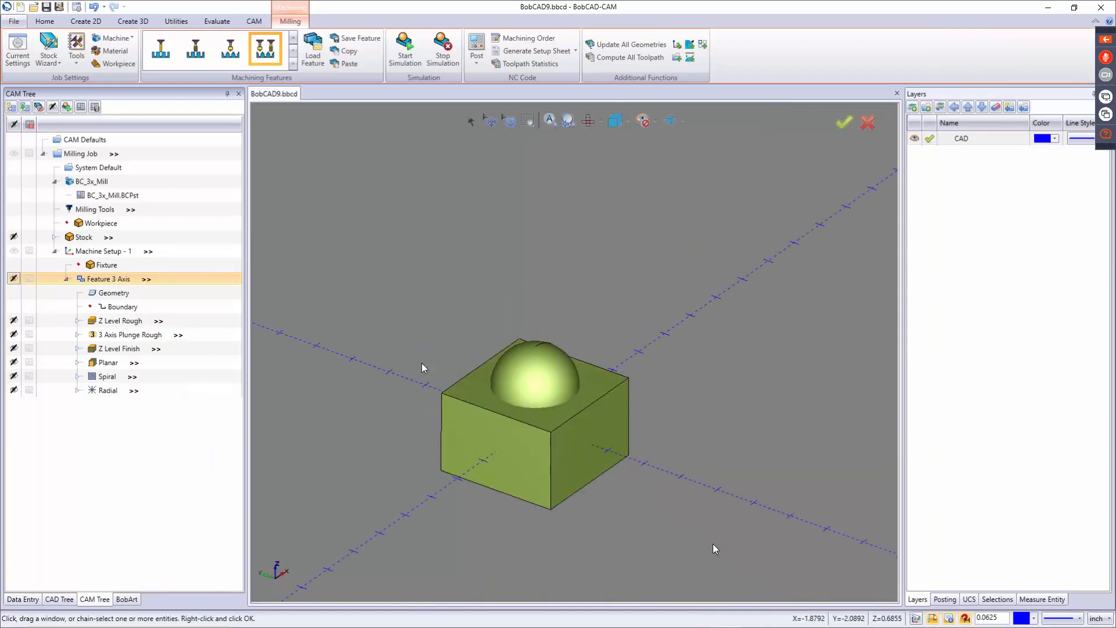
Step: Examine the toolpath of each operation individually: Z Level Rough, 3 Axis Plunge Rough, Z Level Finish, Planar, Spiral and Radial
left_click(119, 320)
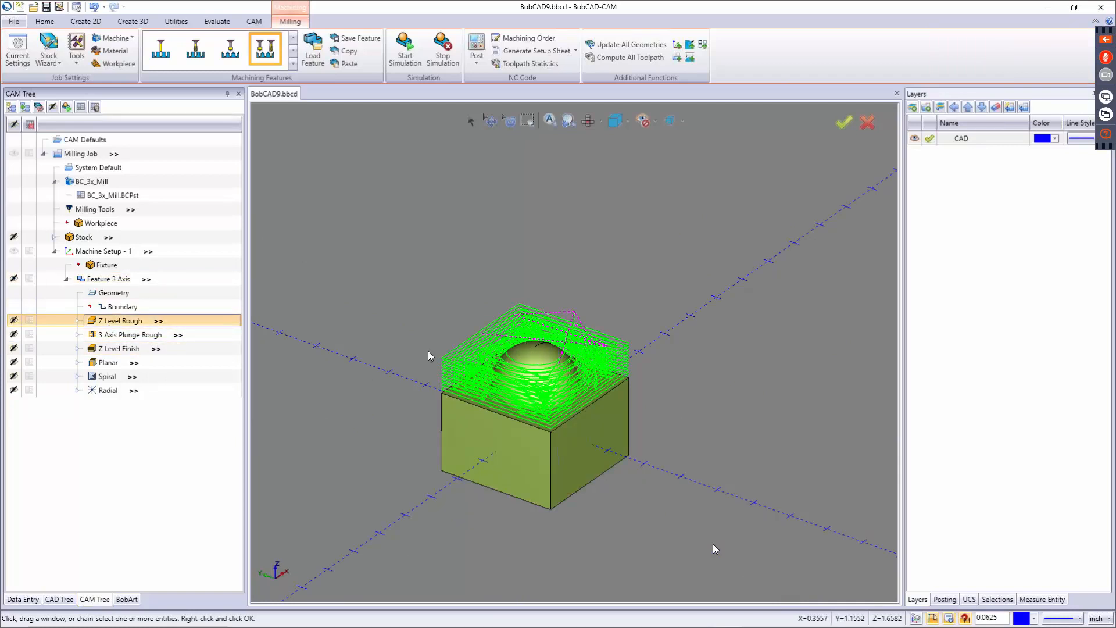
left_click(118, 336)
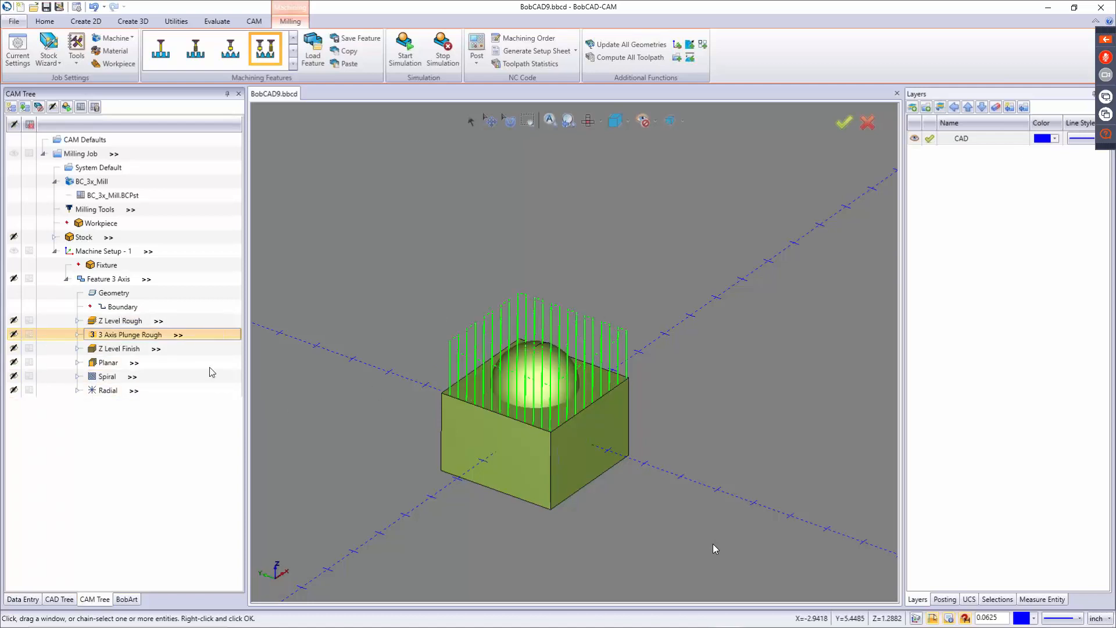
left_click(122, 351)
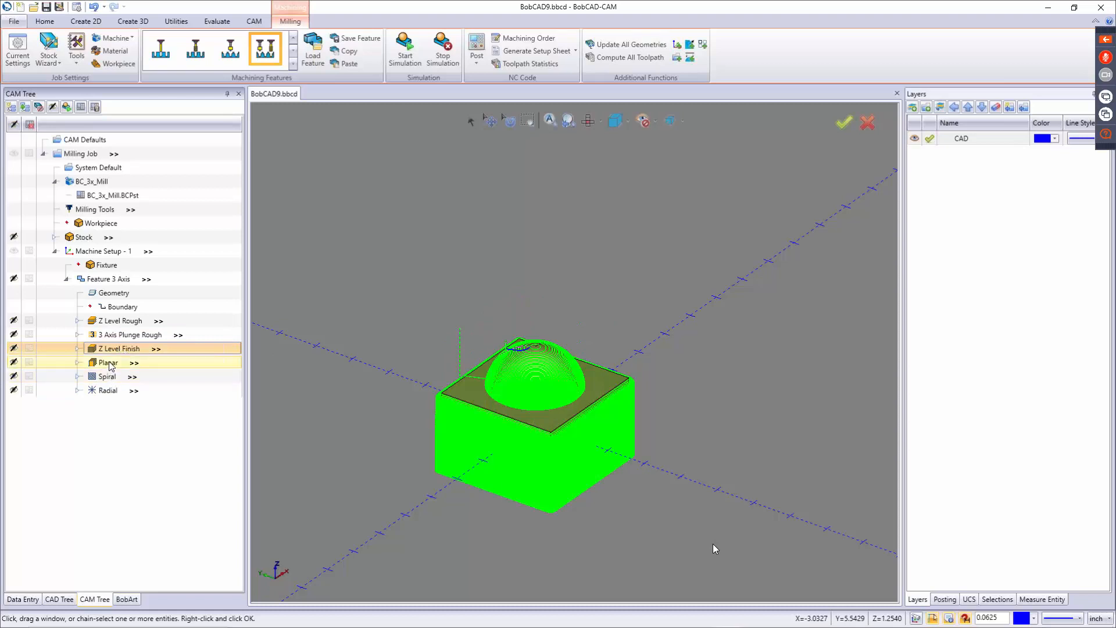
left_click(113, 365)
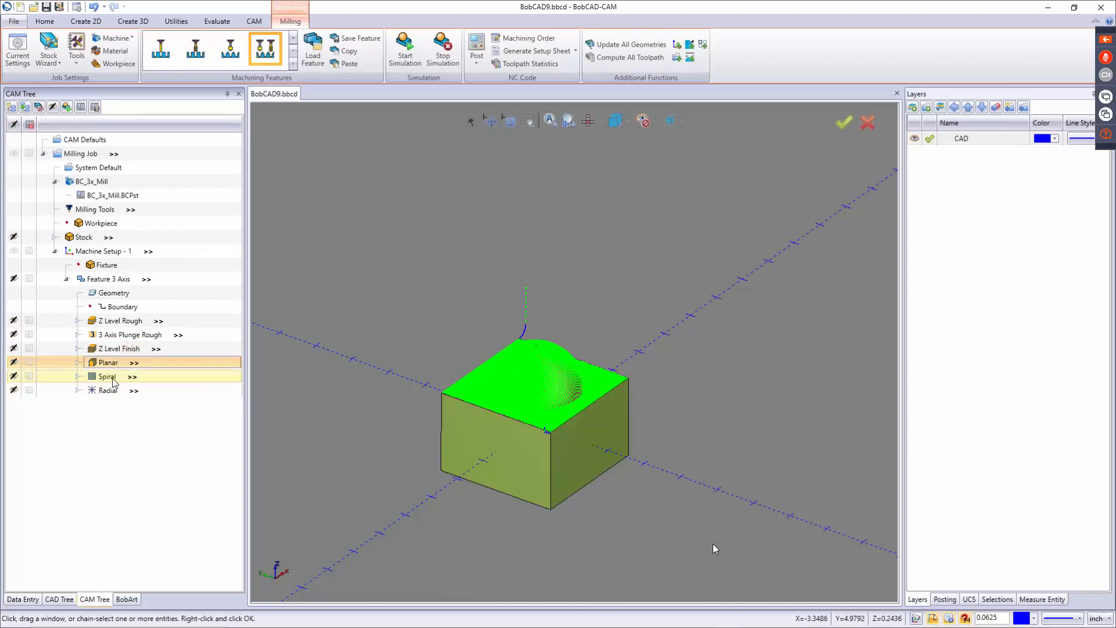
left_click(108, 379)
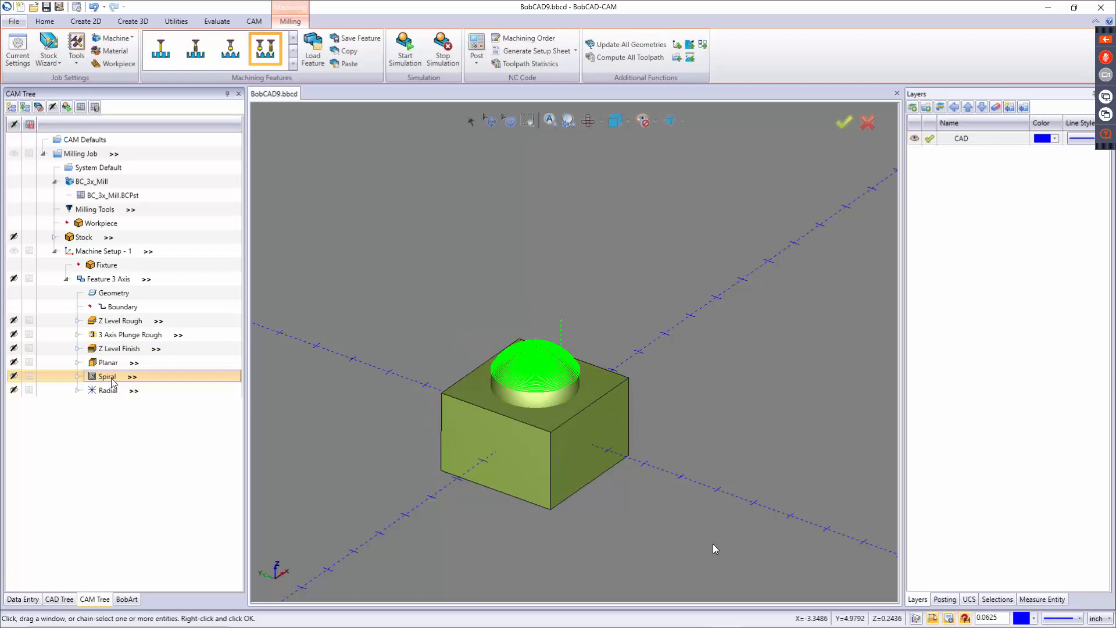
left_click(114, 391)
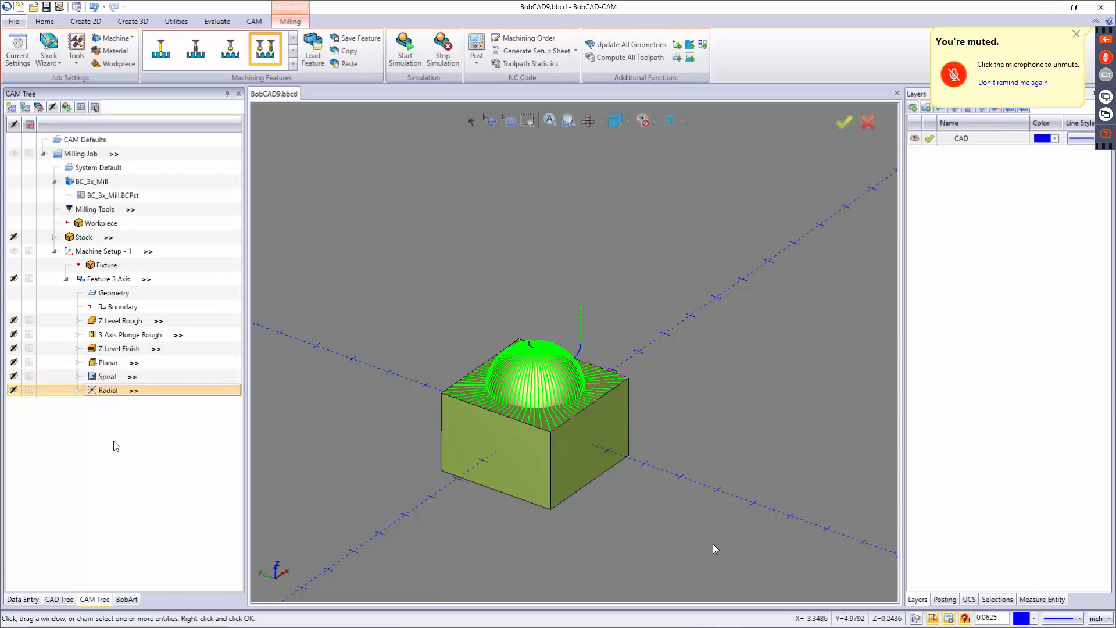
middle_click_drag(559, 420, 610, 421)
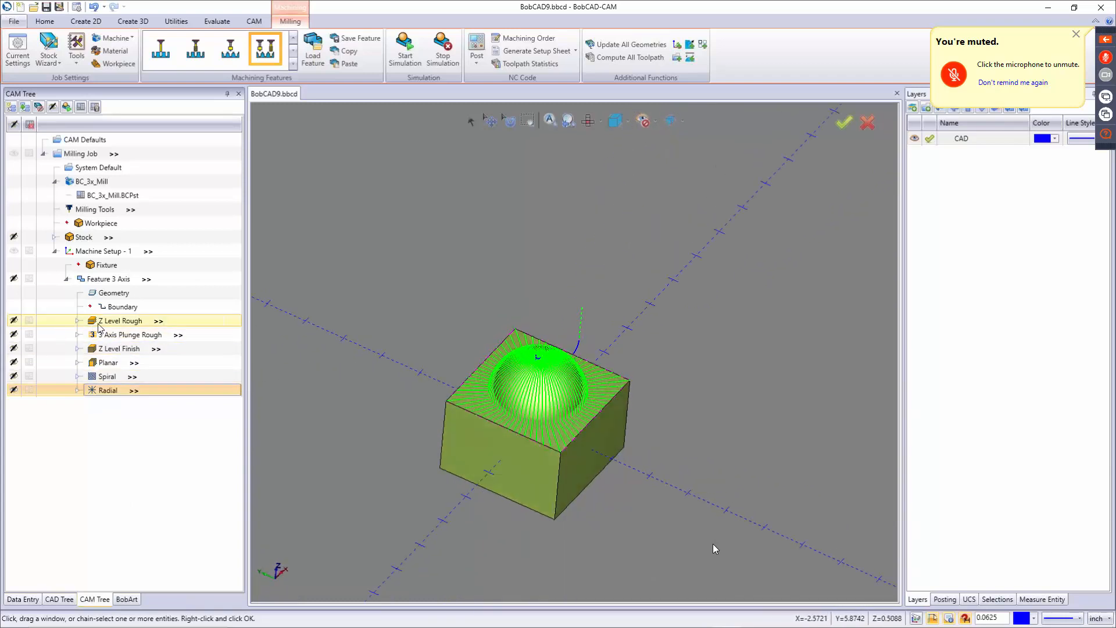
Step: Exclude all of Feature 3 Axis from posting, and re-enable posting only for Z Level Rough and Z Level Finish
right_click(107, 279)
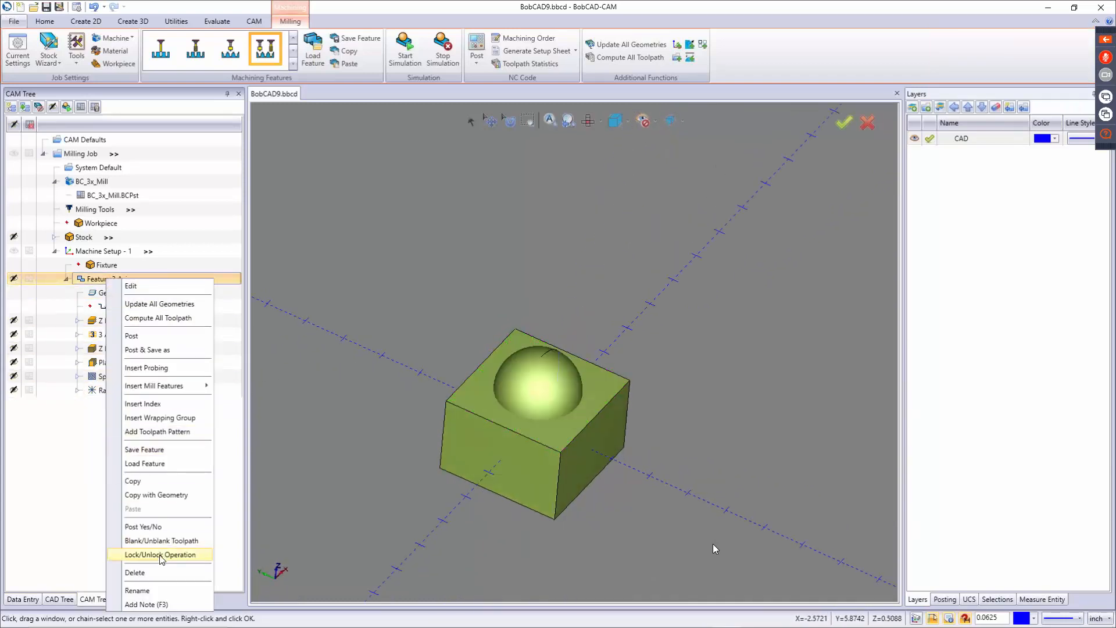
left_click(154, 527)
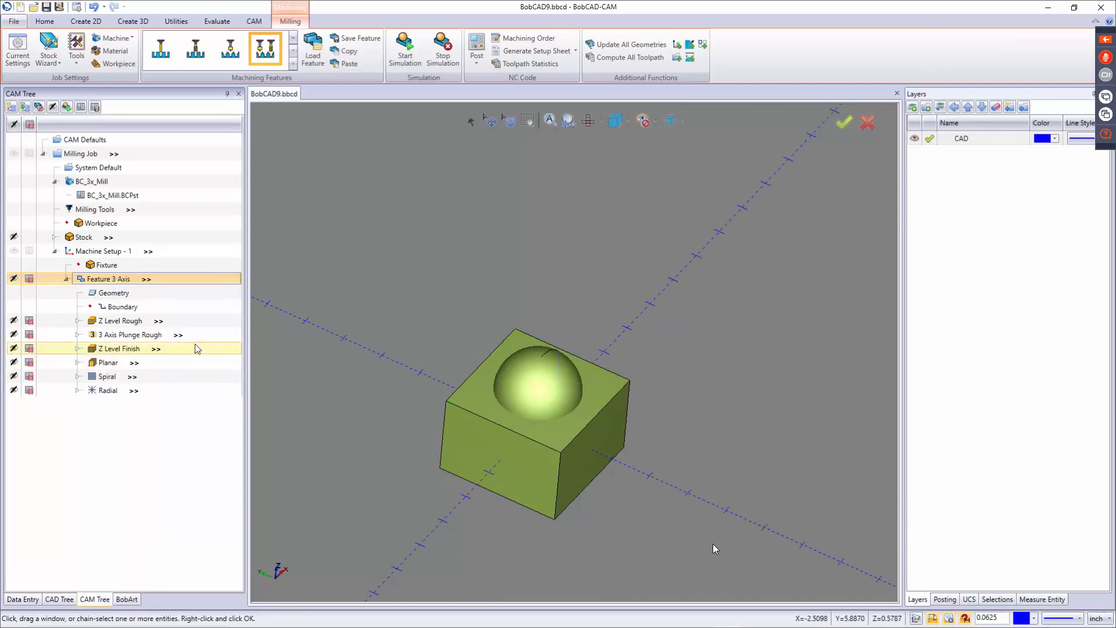
left_click(29, 320)
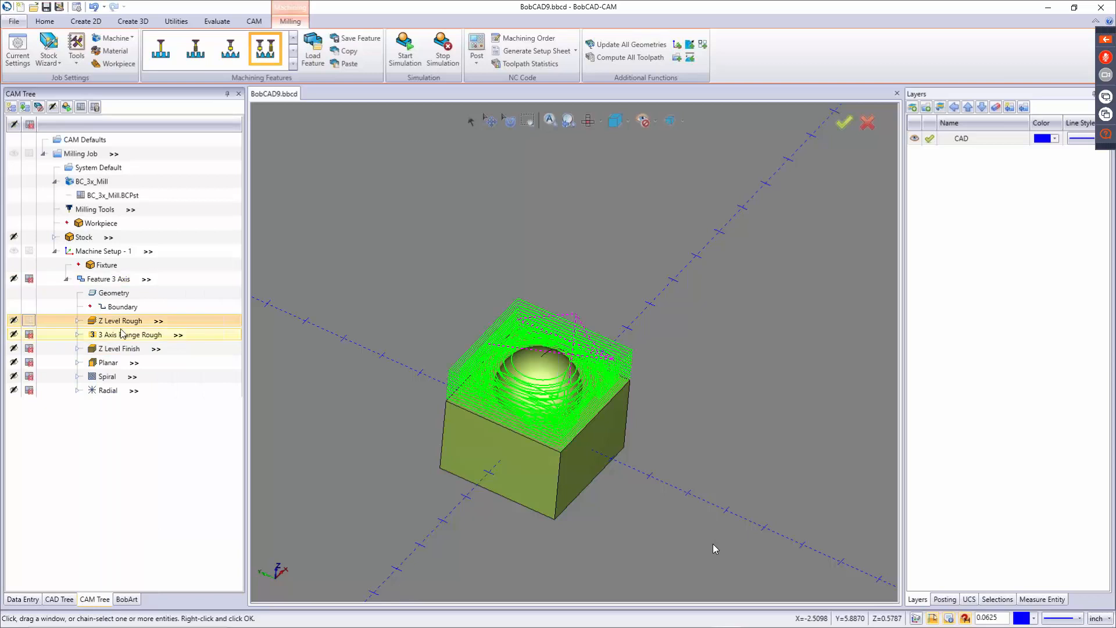
left_click(29, 348)
middle_click_drag(613, 375, 654, 383)
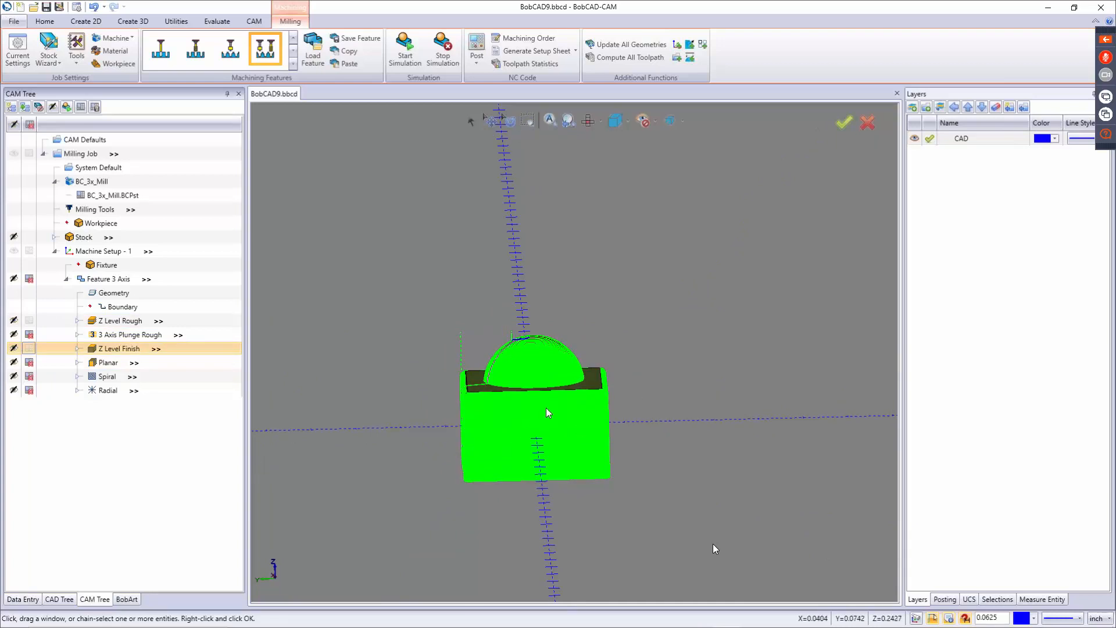
Step: Edit the Z Level Finish operation and enable both Top of Job and Bottom of Job in its depth options
right_click(120, 349)
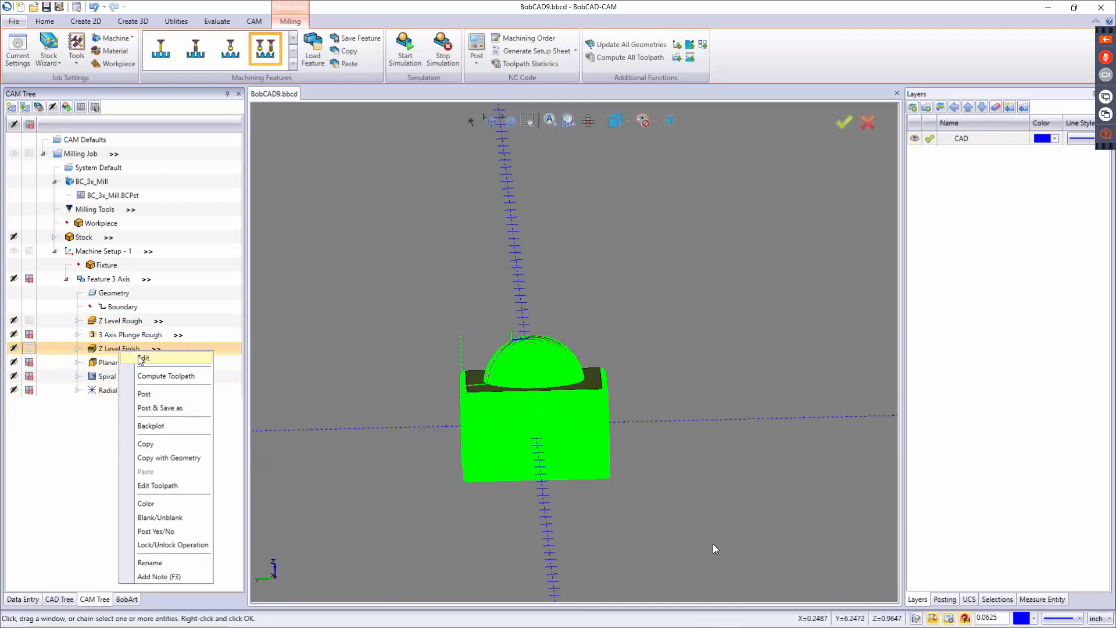
left_click(143, 358)
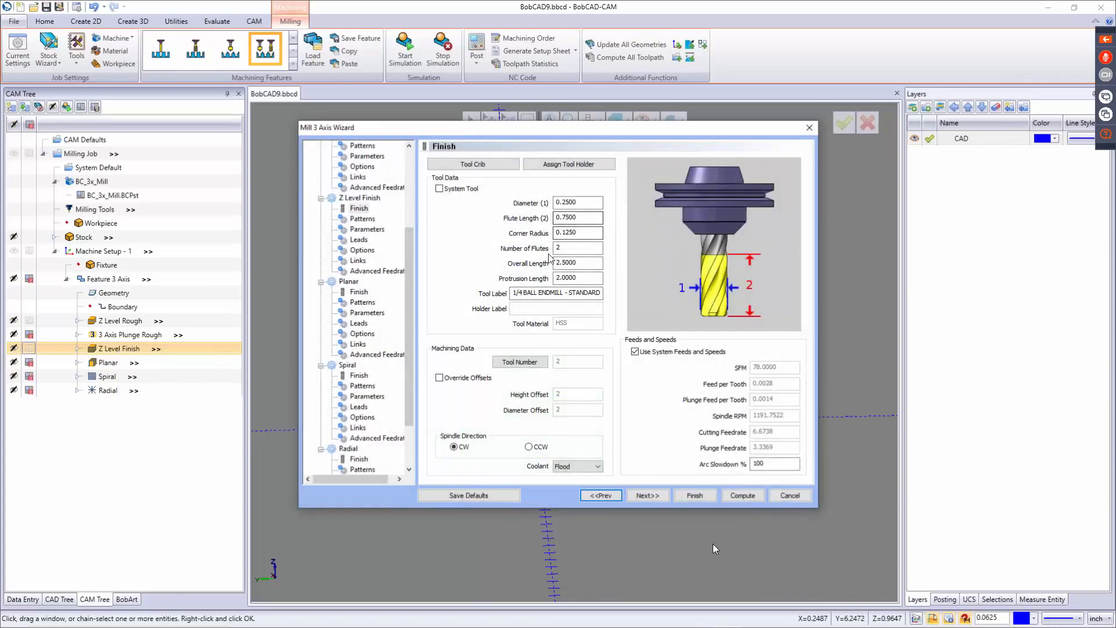
left_click(661, 499)
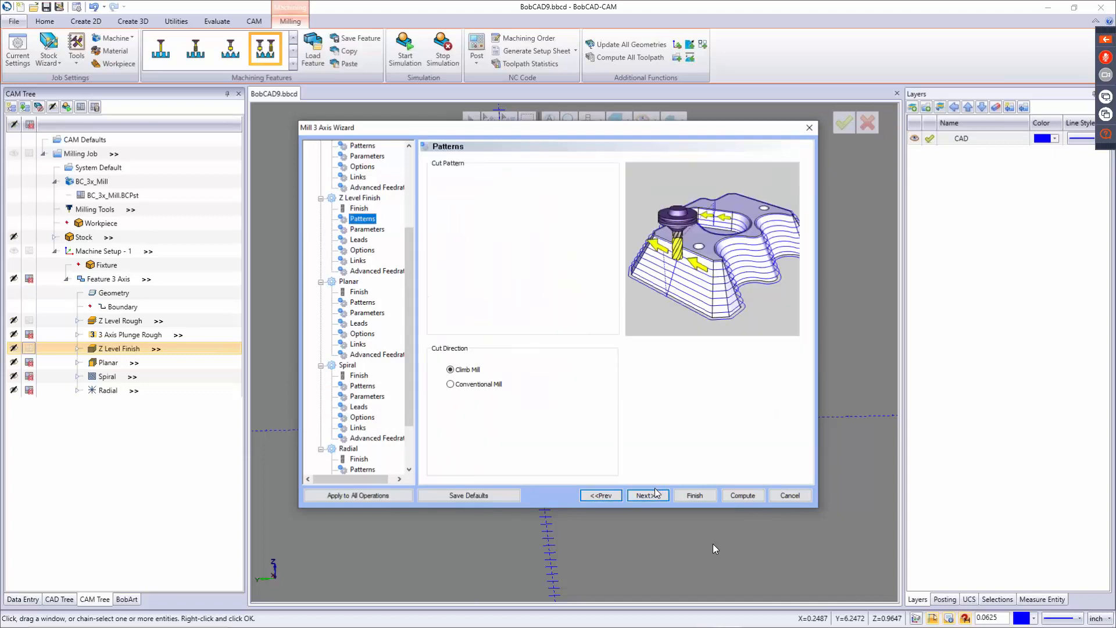
left_click(659, 495)
left_click(460, 375)
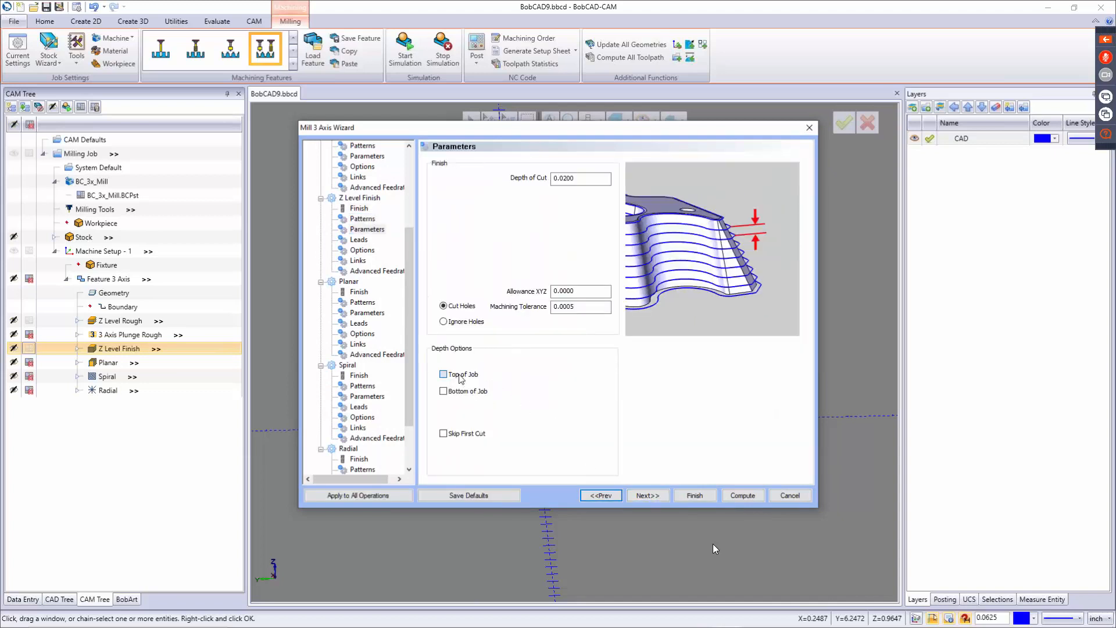
left_click(459, 392)
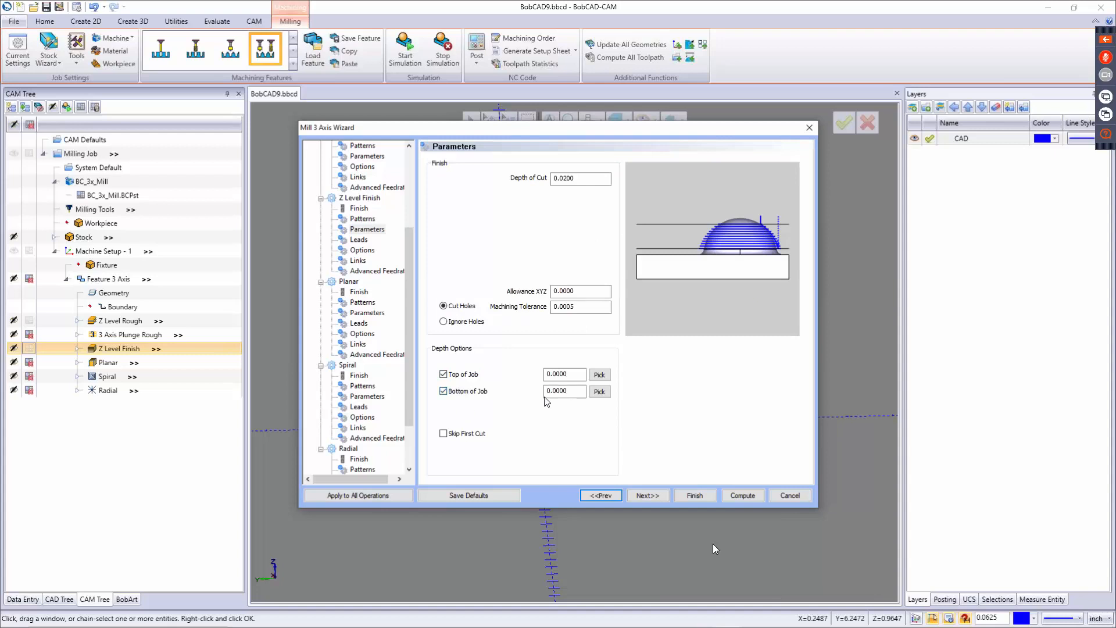
Step: Pick the block's upper corner for the Bottom of Job depth and adjust the negative value it gives
left_click_drag(574, 392, 522, 403)
left_click(599, 392)
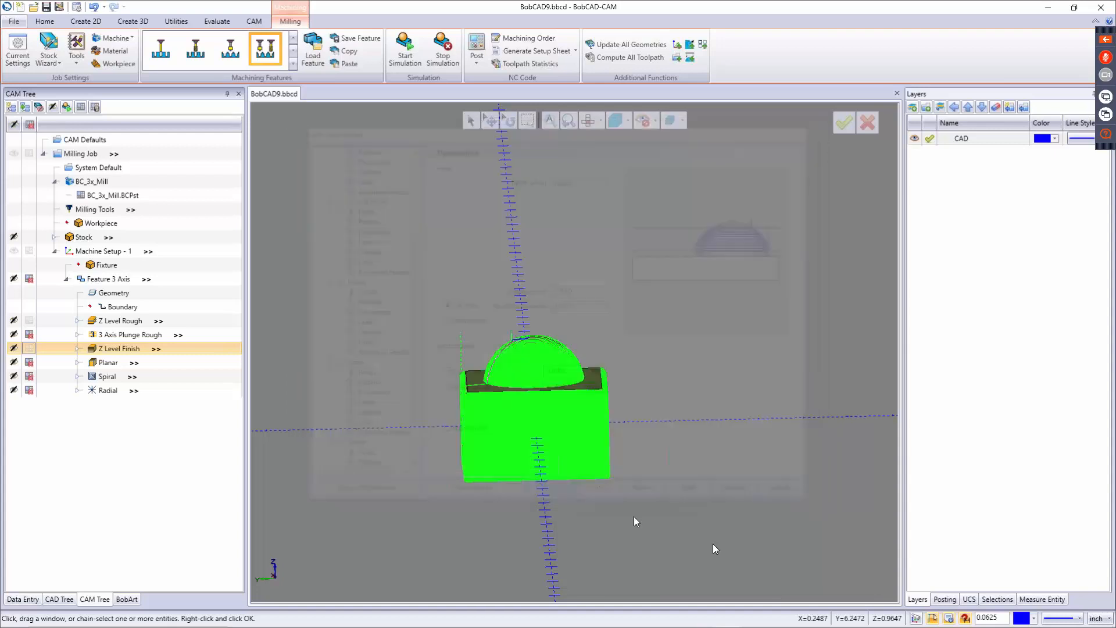
left_click(602, 389)
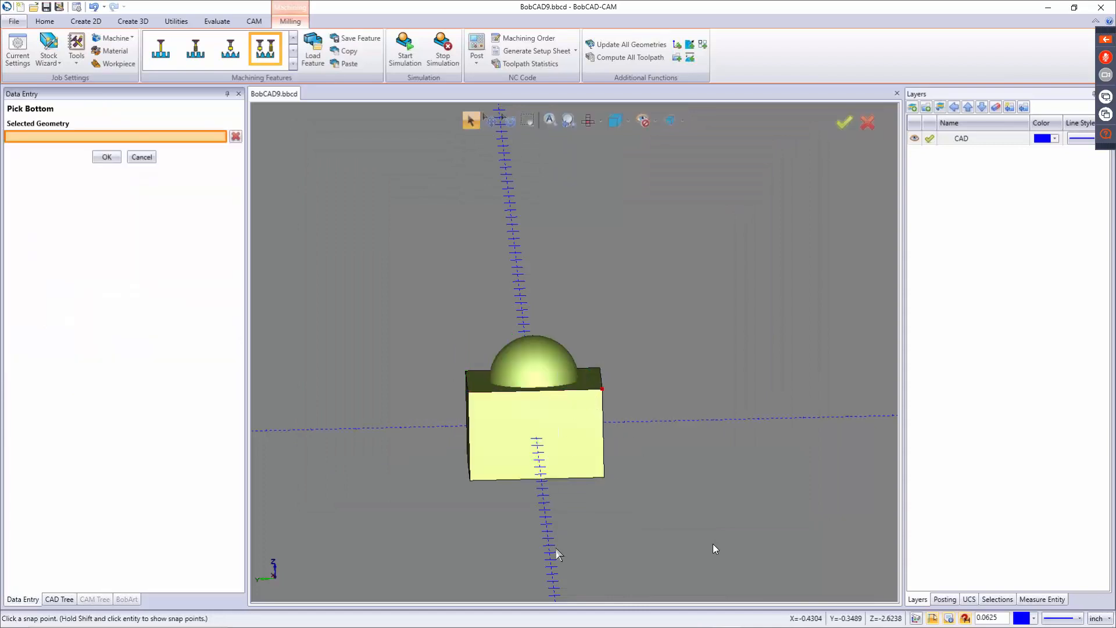
left_click(107, 157)
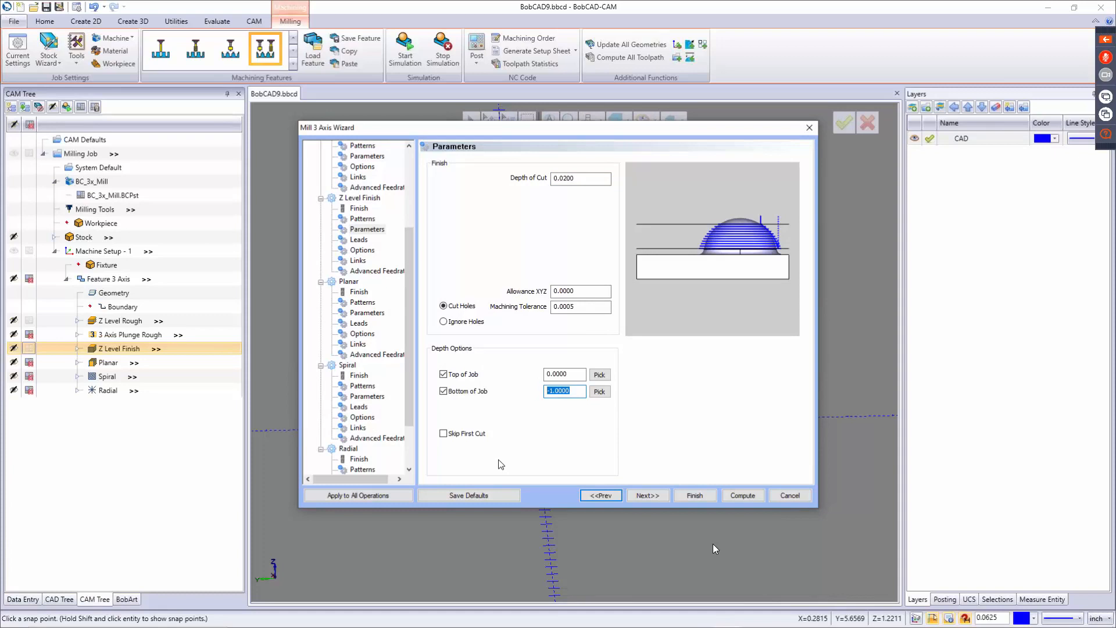
type("-")
key("Tab")
Step: Finish editing the Z Level Finish operation without changing its leads and recompute its toolpath
left_click(656, 496)
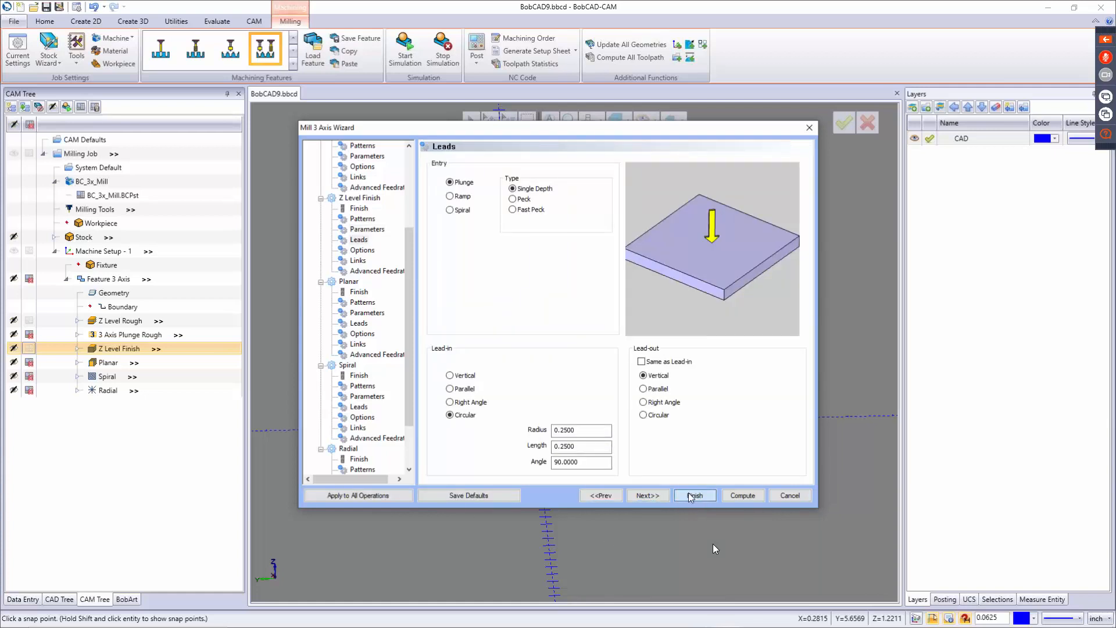
left_click(696, 496)
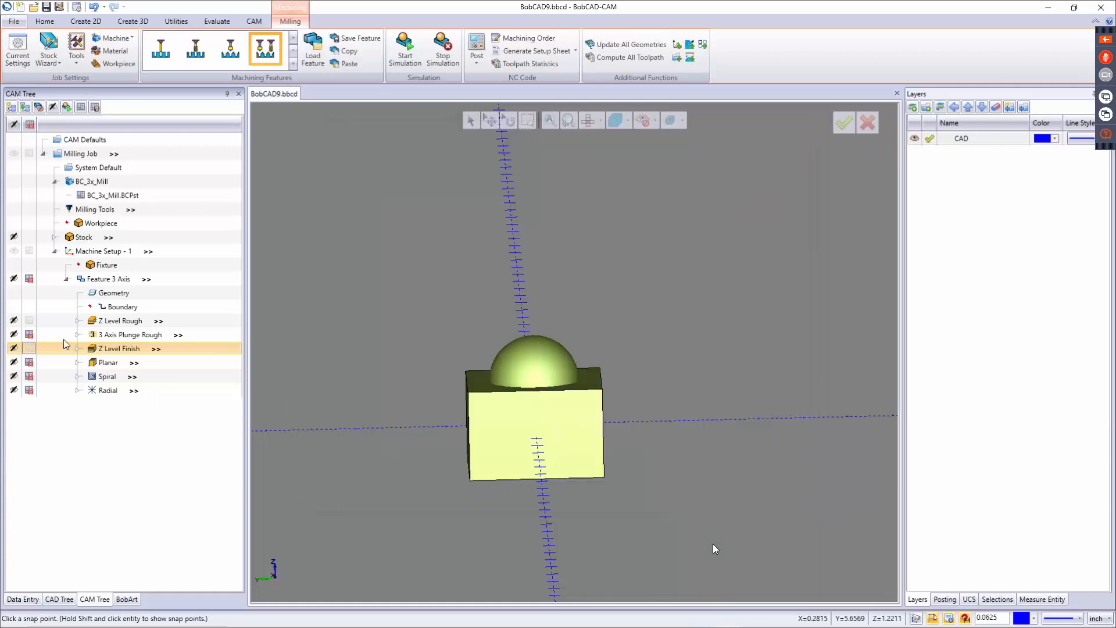
right_click(122, 348)
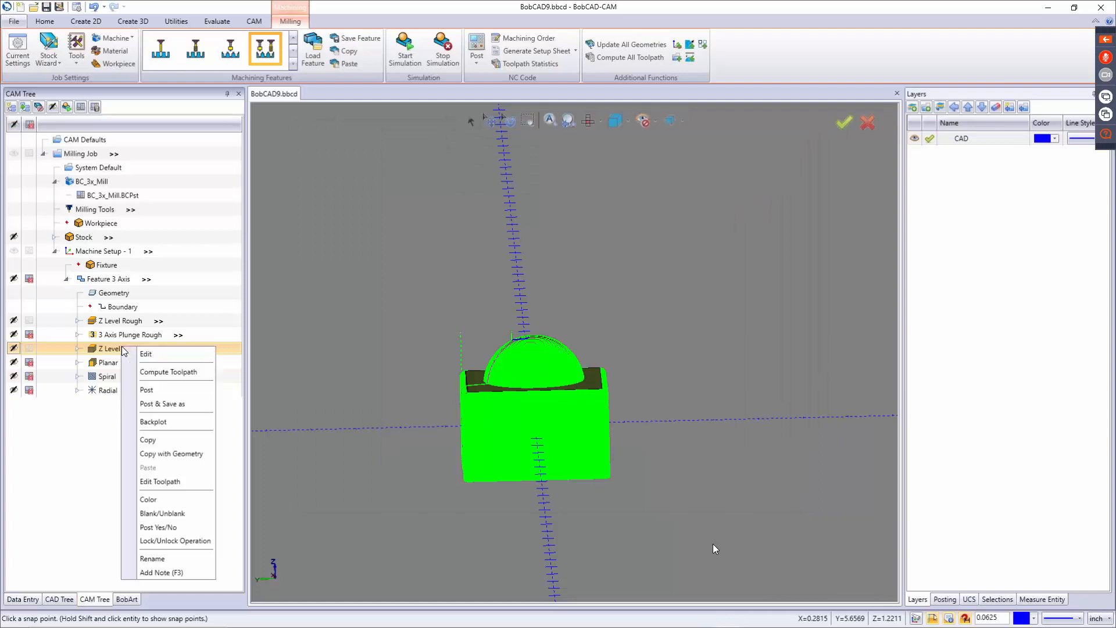
left_click(146, 373)
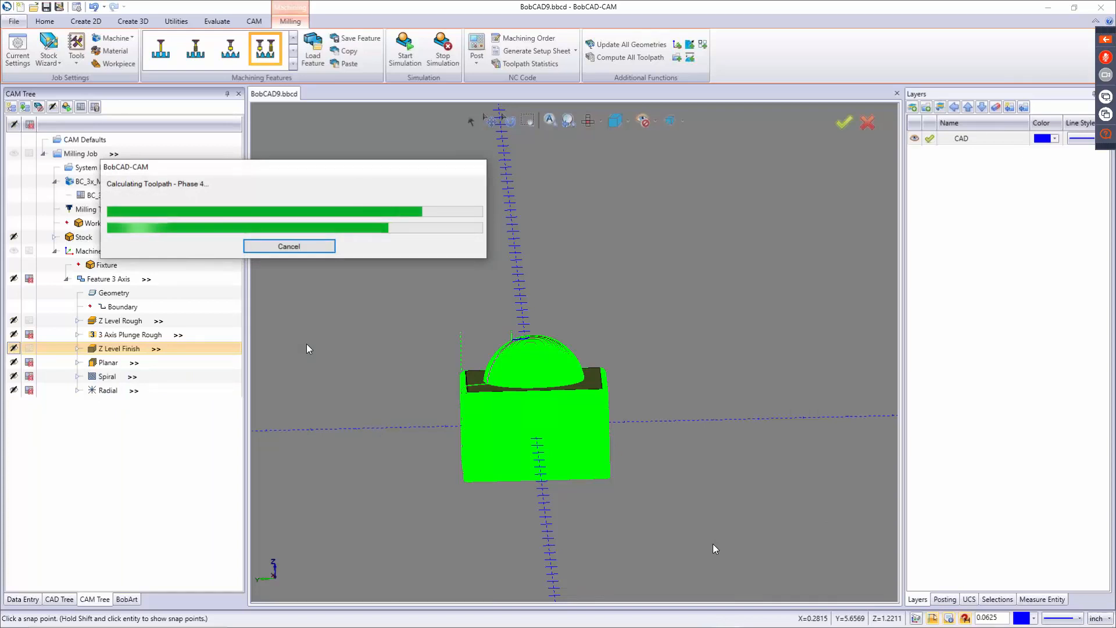
Step: Start a machining simulation of Z Level Rough and Z Level Finish, run it and raise its run speed
middle_click_drag(458, 402, 471, 415)
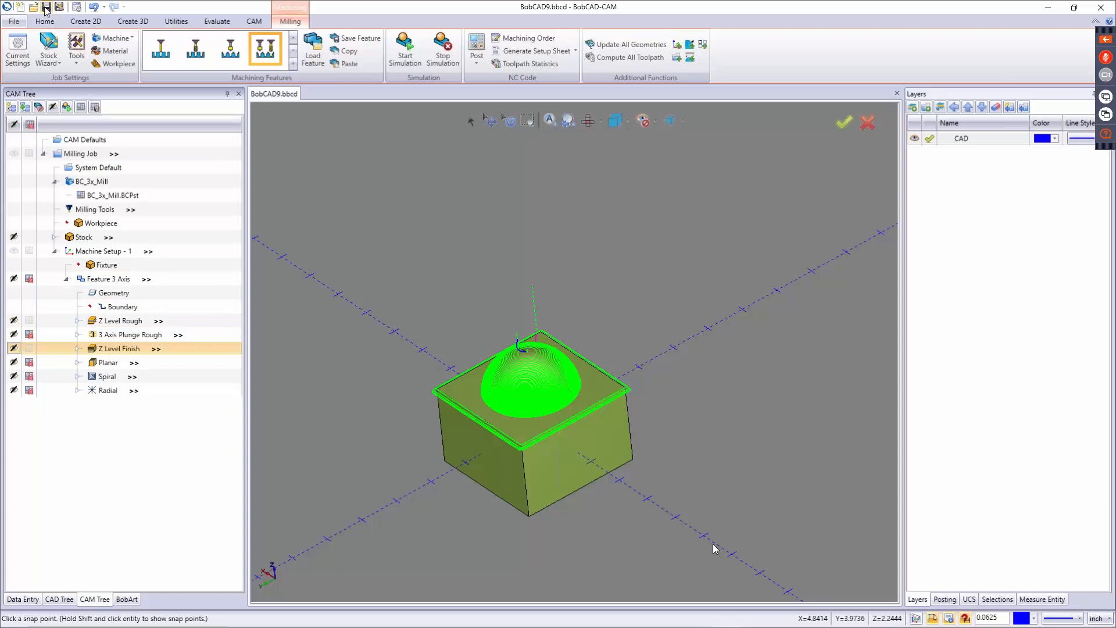
left_click(405, 55)
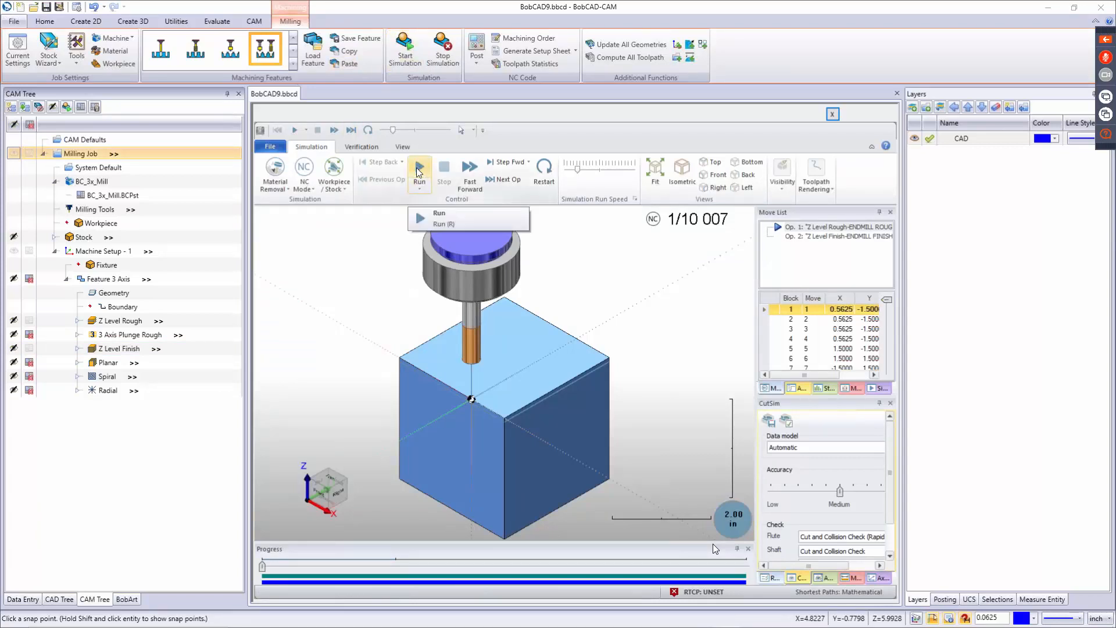
left_click(418, 171)
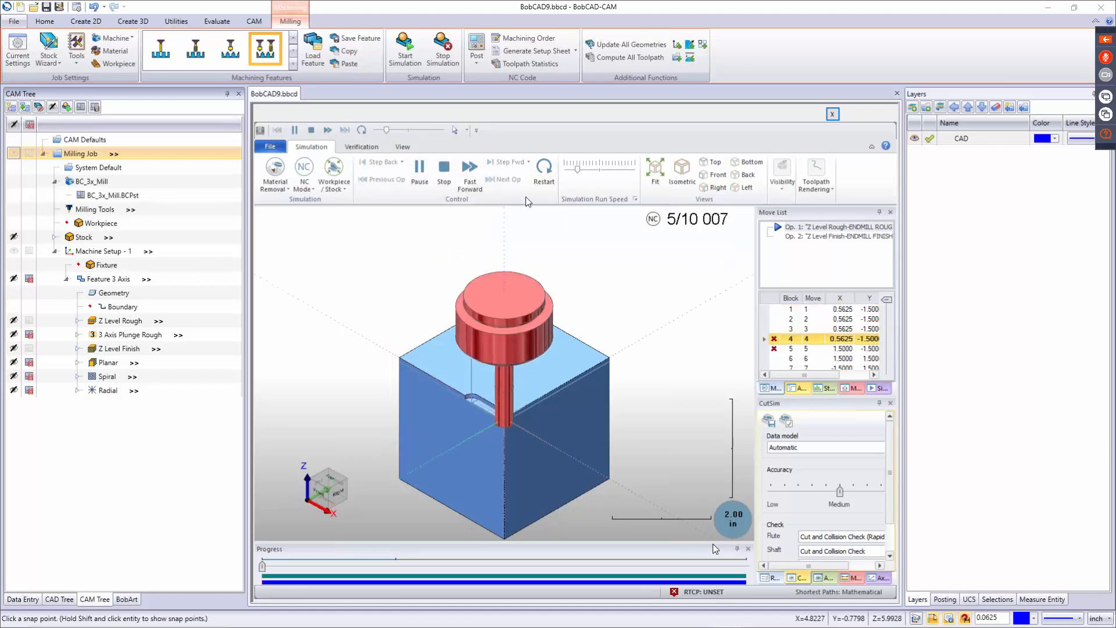
left_click_drag(578, 170, 591, 170)
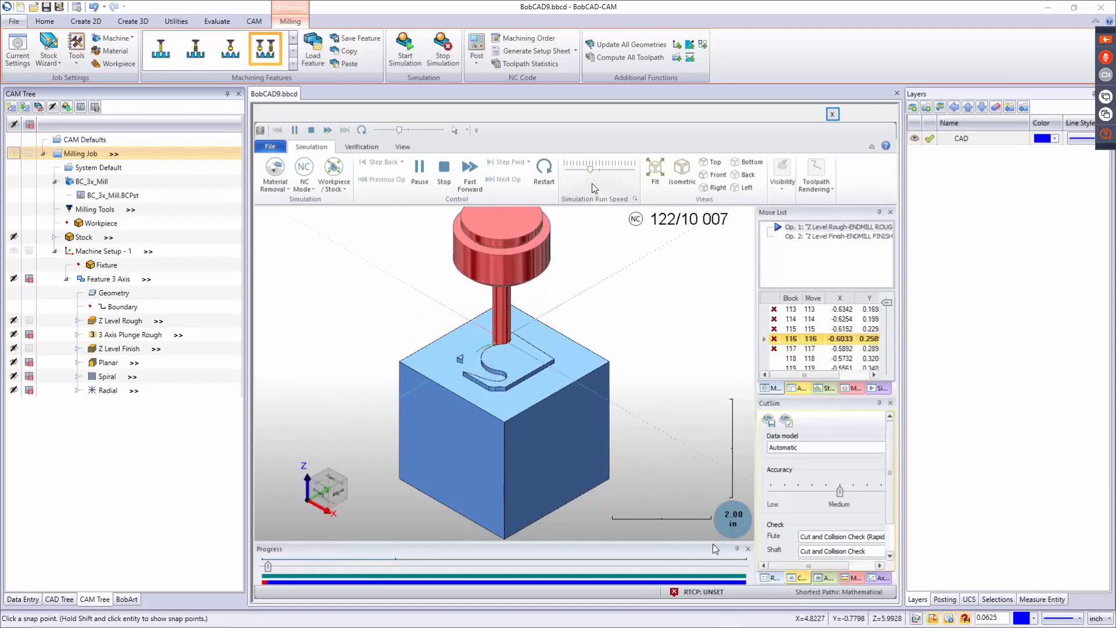
left_click(601, 170)
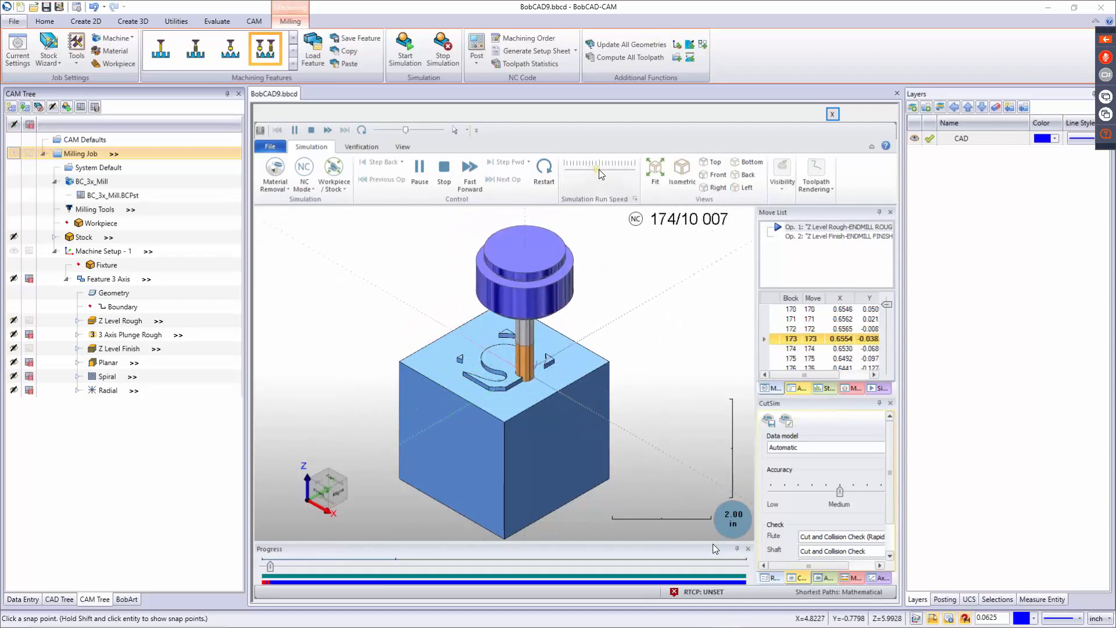
left_click(602, 170)
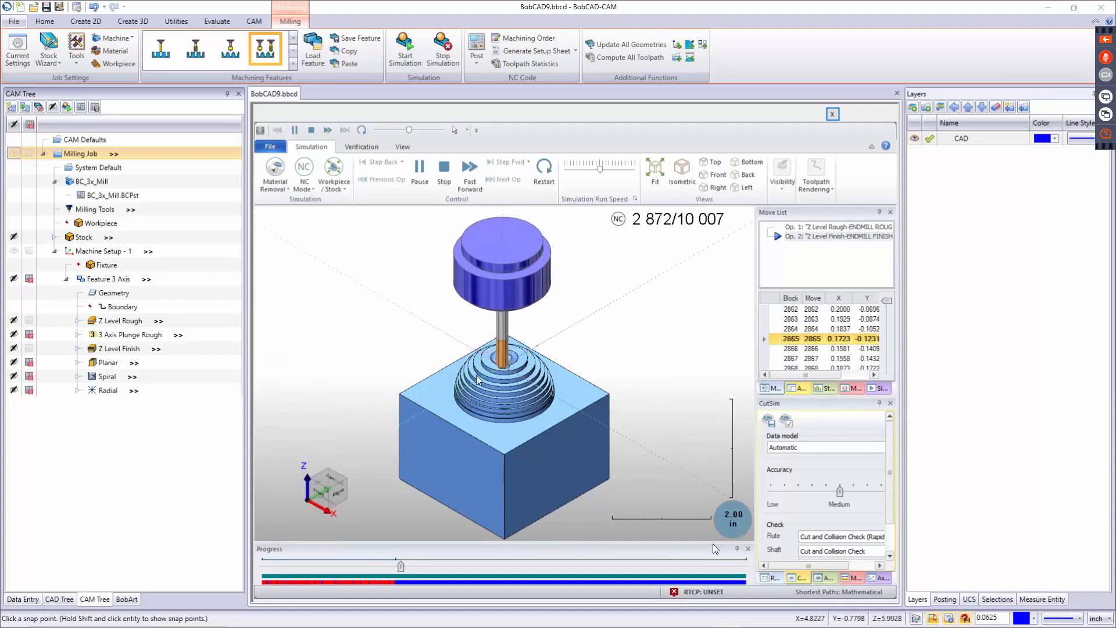
Step: Examine the Z Level Finish passes on the dome up close and speed the simulation up to its end
scroll(504, 370, "up", 3)
scroll(503, 364, "up", 2)
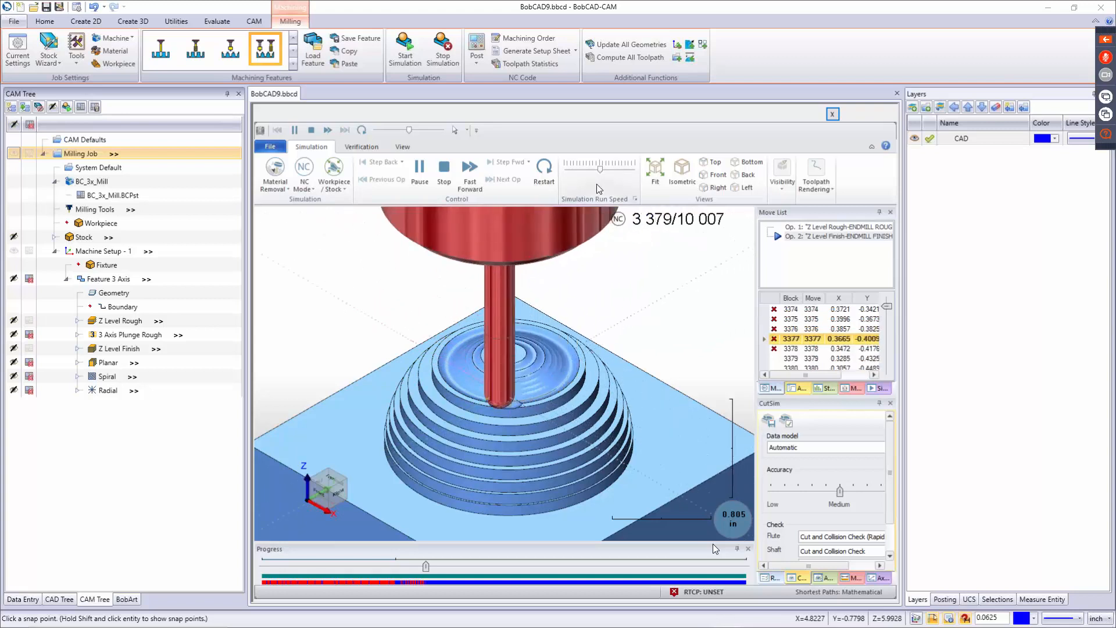
scroll(558, 335, "down", 3)
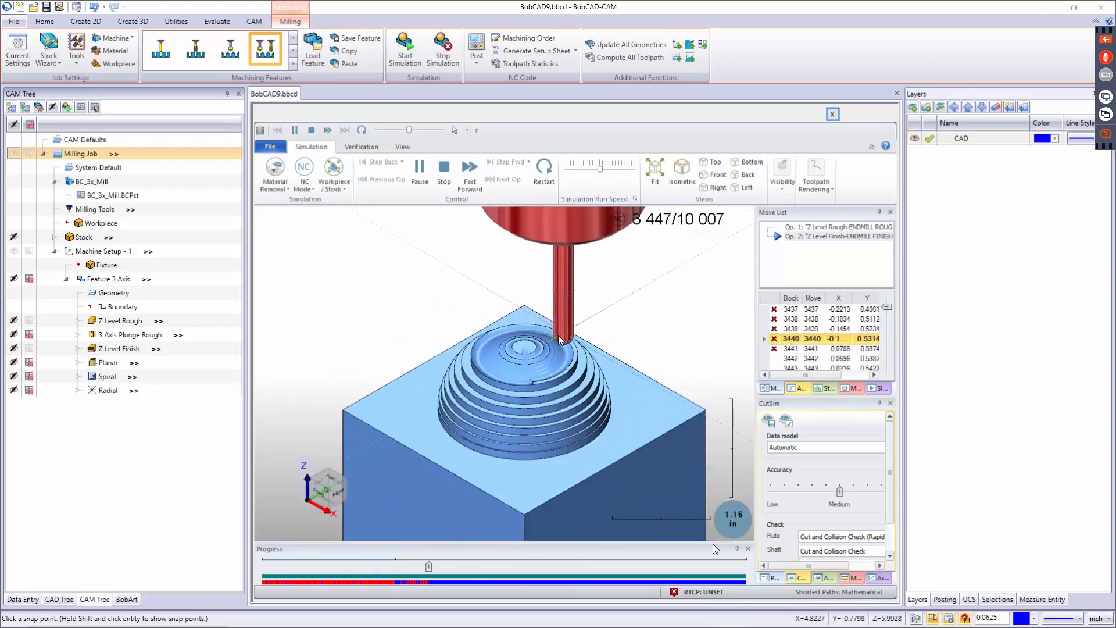
scroll(558, 335, "down", 3)
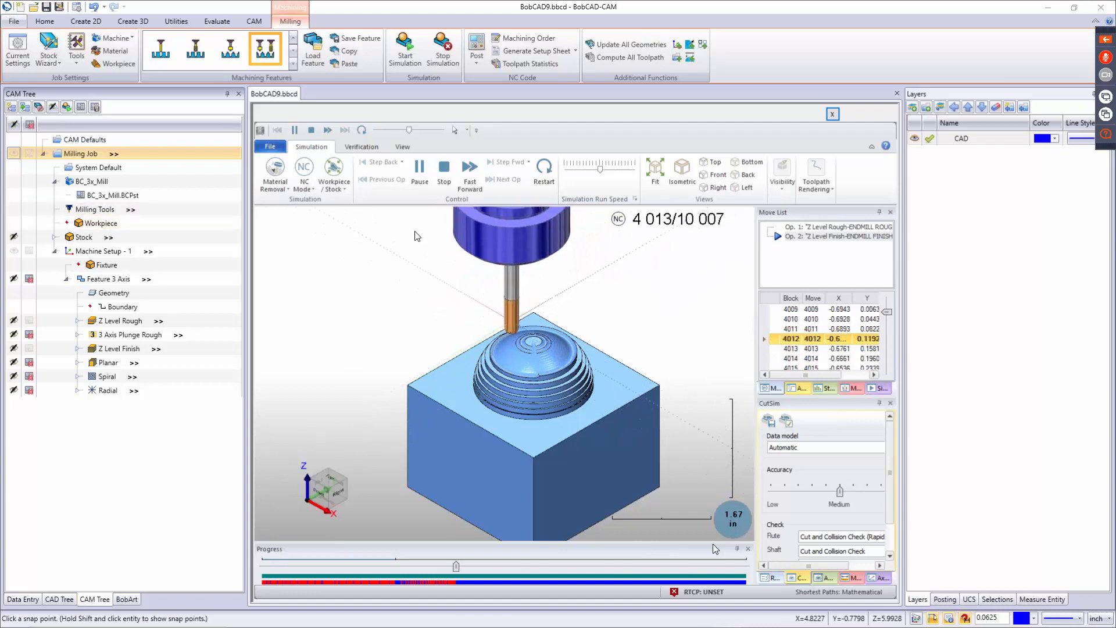
left_click(612, 172)
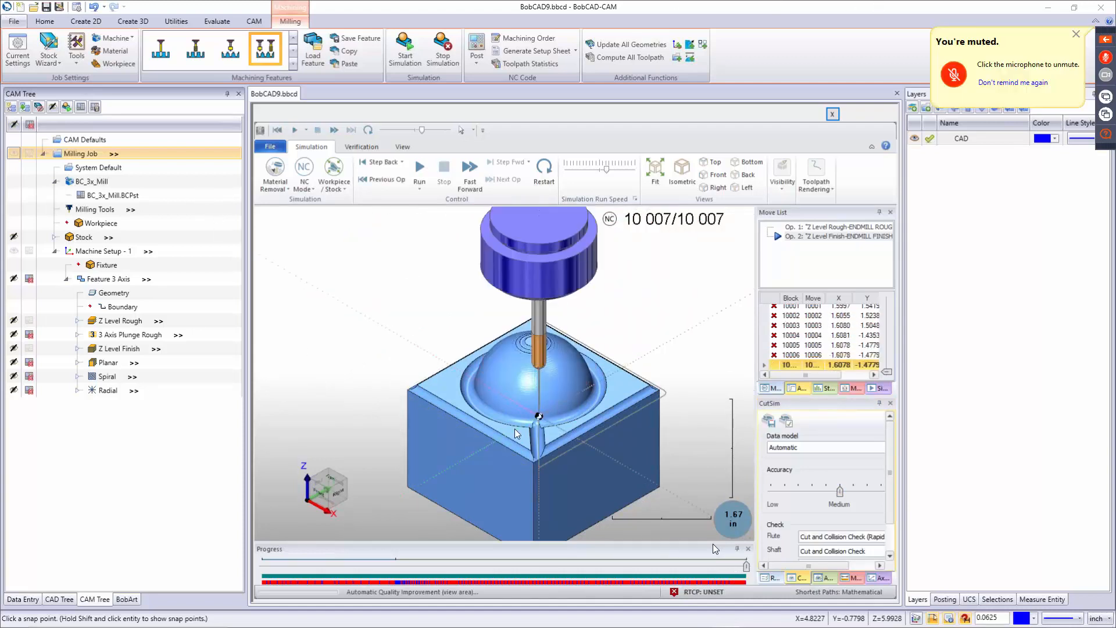
Step: Examine the simulated cuts at the block's corner and around the base of the dome
middle_click_drag(560, 425, 485, 425)
scroll(521, 436, "up", 5)
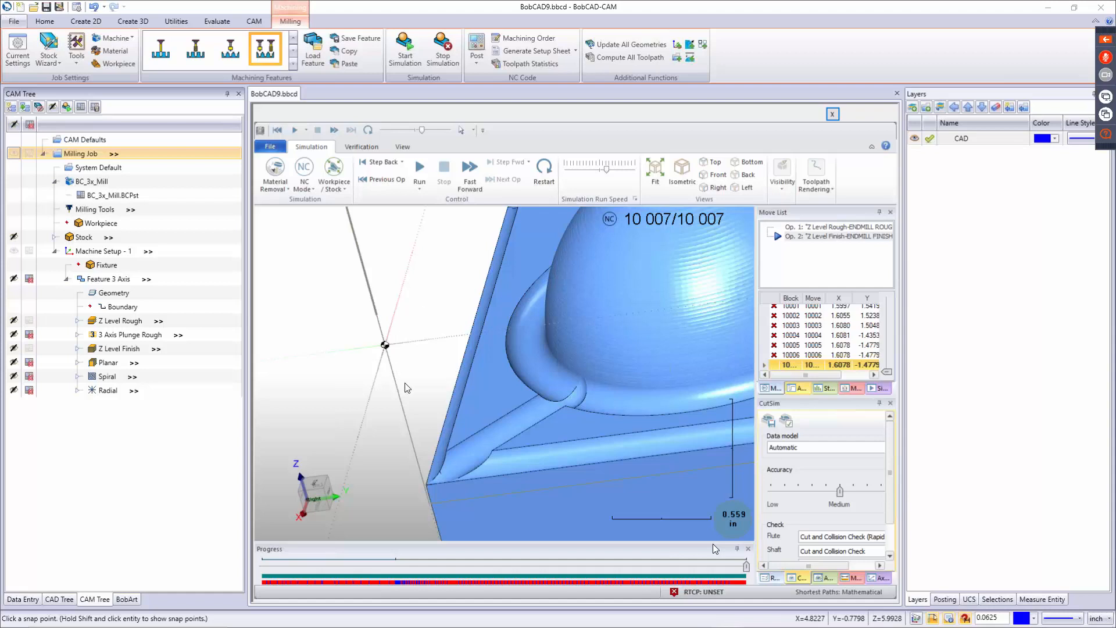
scroll(501, 413, "down", 5)
middle_click_drag(531, 406, 631, 405)
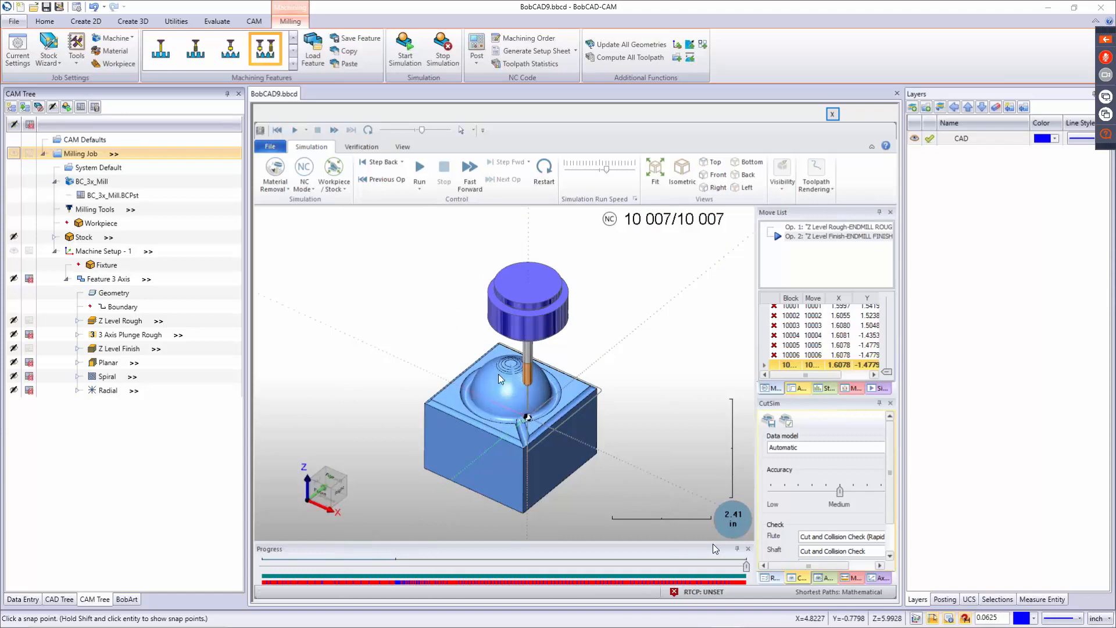
Step: Examine the simulated surface finish on the dome's top and side walls
scroll(514, 384, "up", 2)
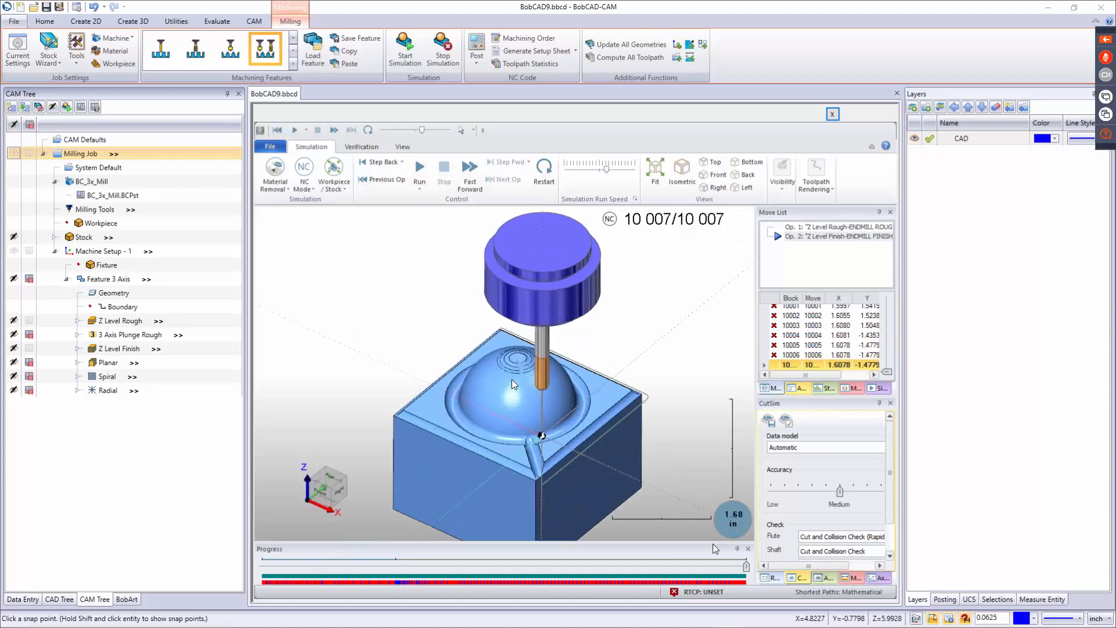
scroll(513, 381, "up", 6)
scroll(511, 329, "up", 2)
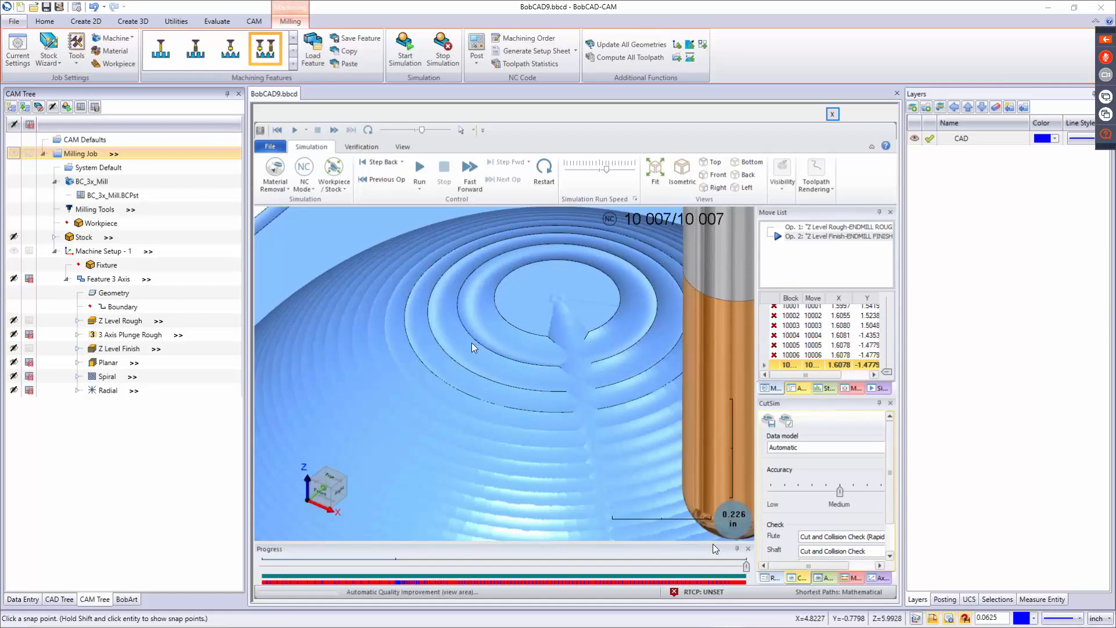
scroll(477, 345, "down", 5)
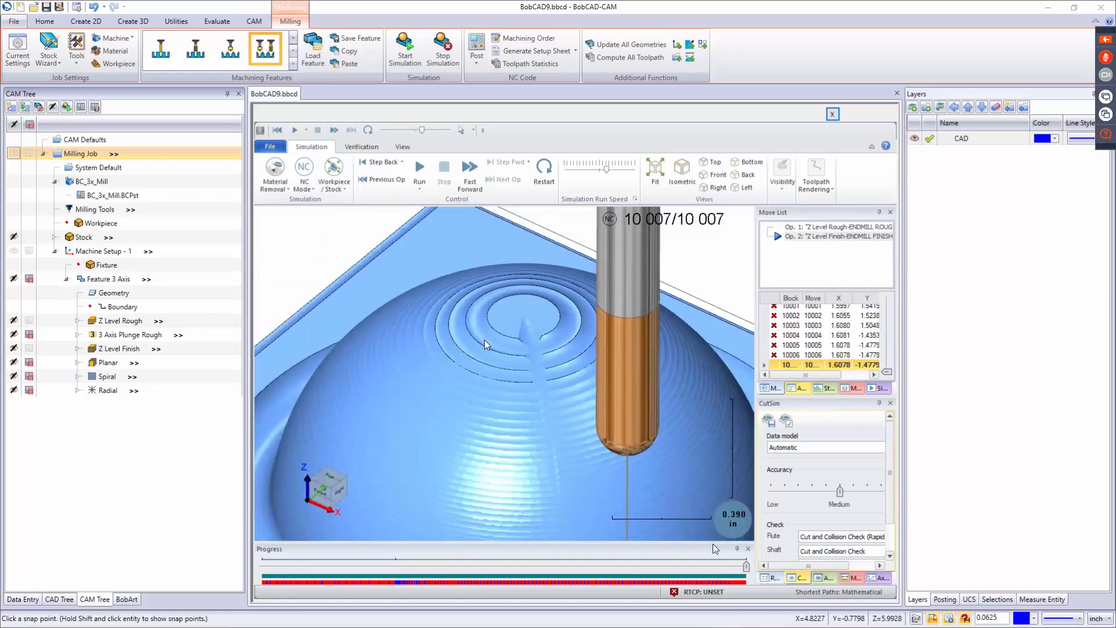
scroll(486, 343, "down", 1)
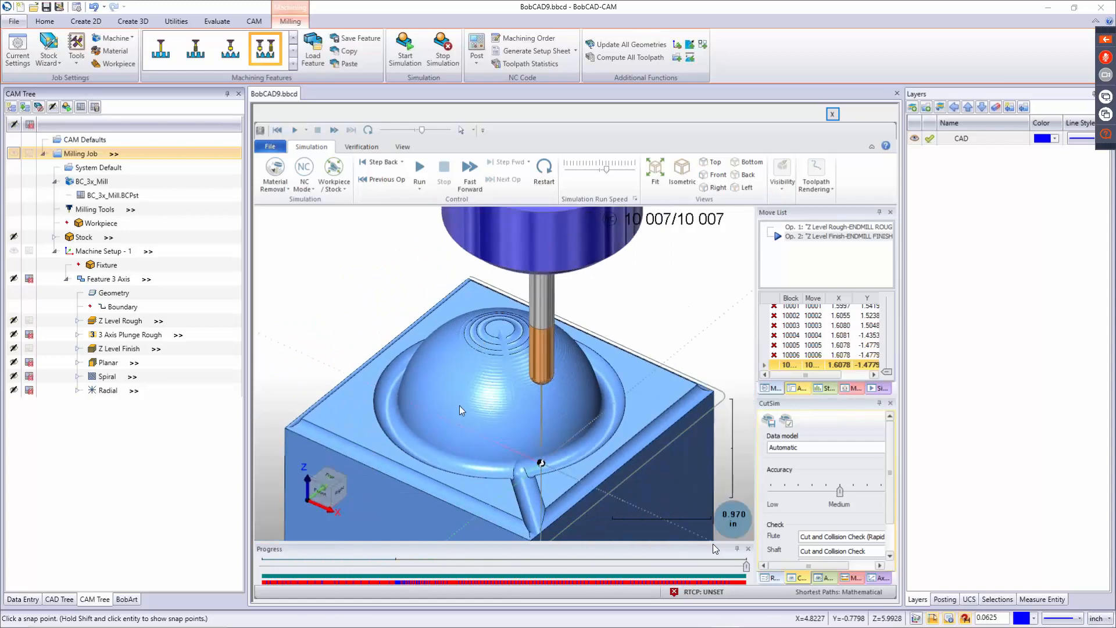
scroll(460, 406, "up", 5)
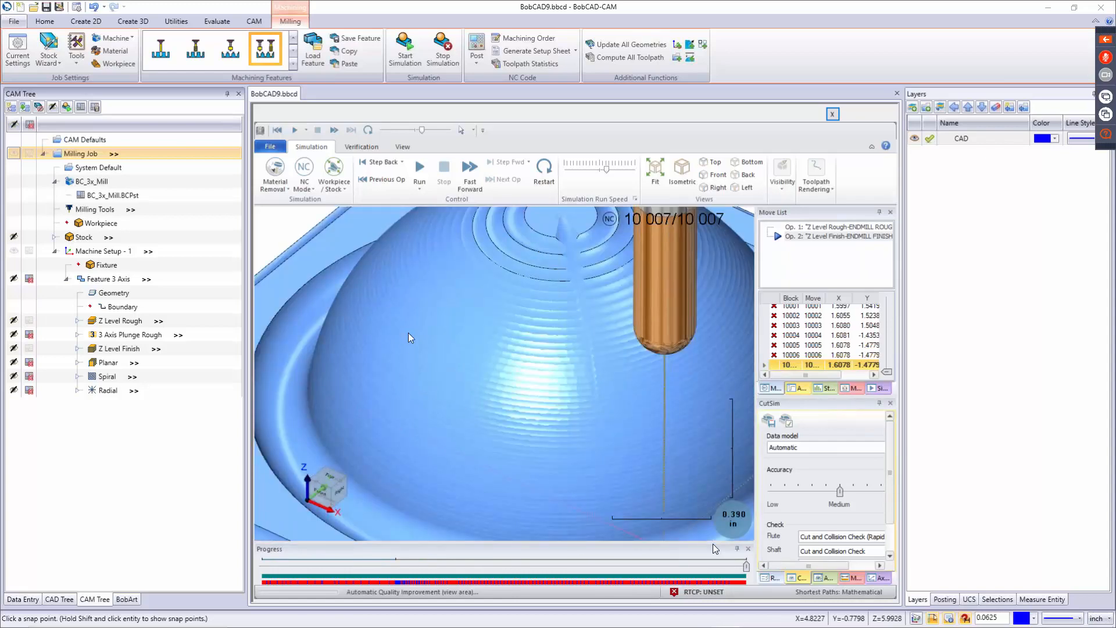
Step: Close the simulation, exclude Z Level Rough and Z Level Finish from posting, and enable posting for 3 Axis Plunge Rough and Planar
left_click(443, 53)
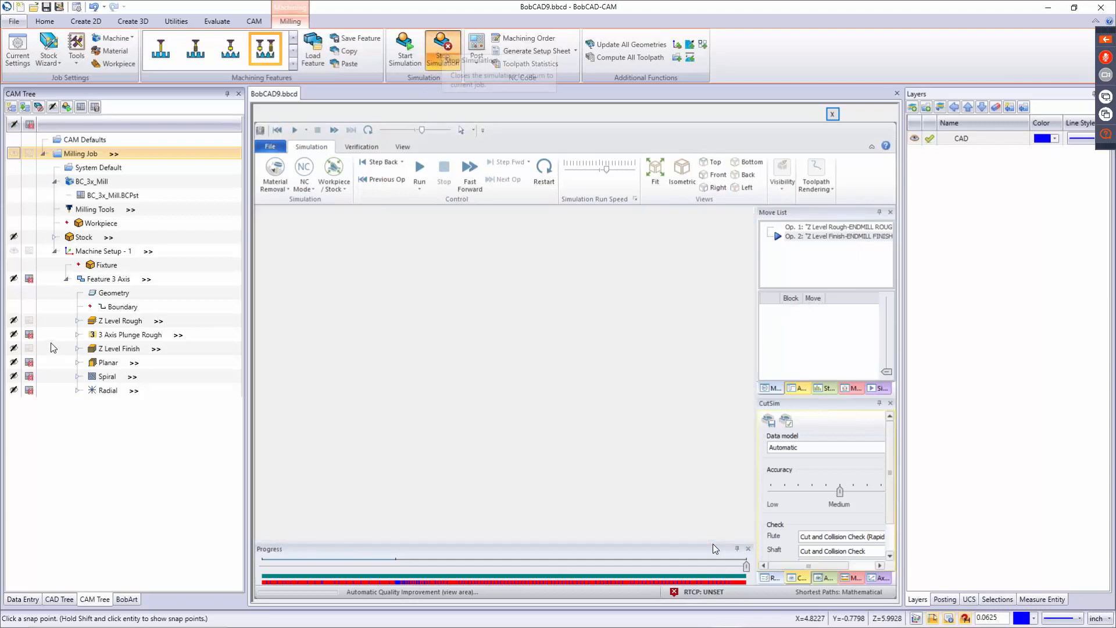
left_click(27, 322)
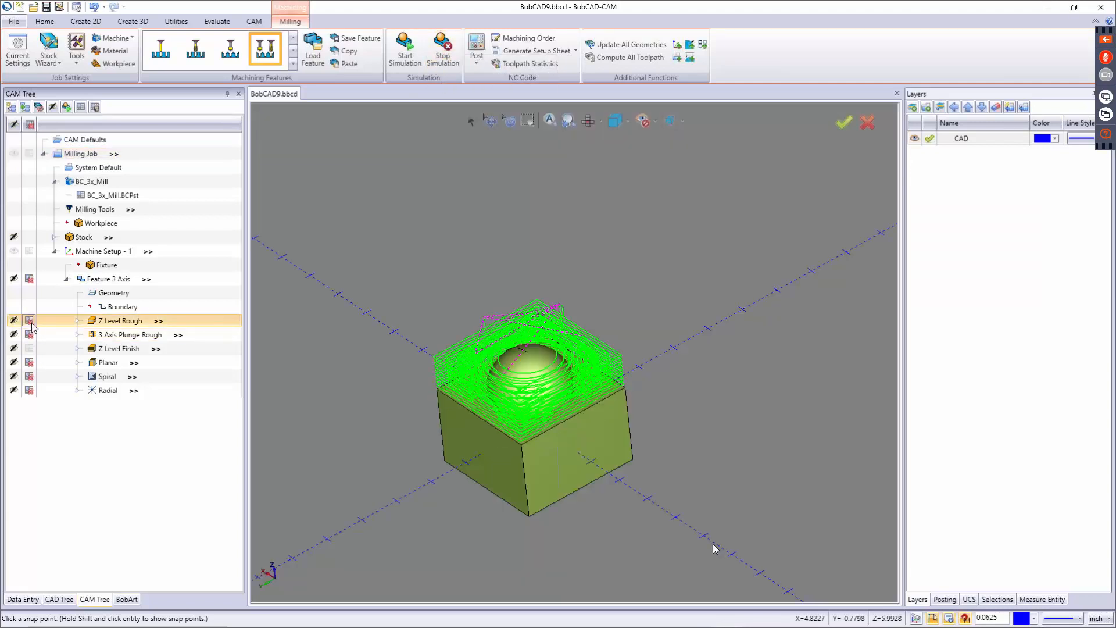
left_click(29, 335)
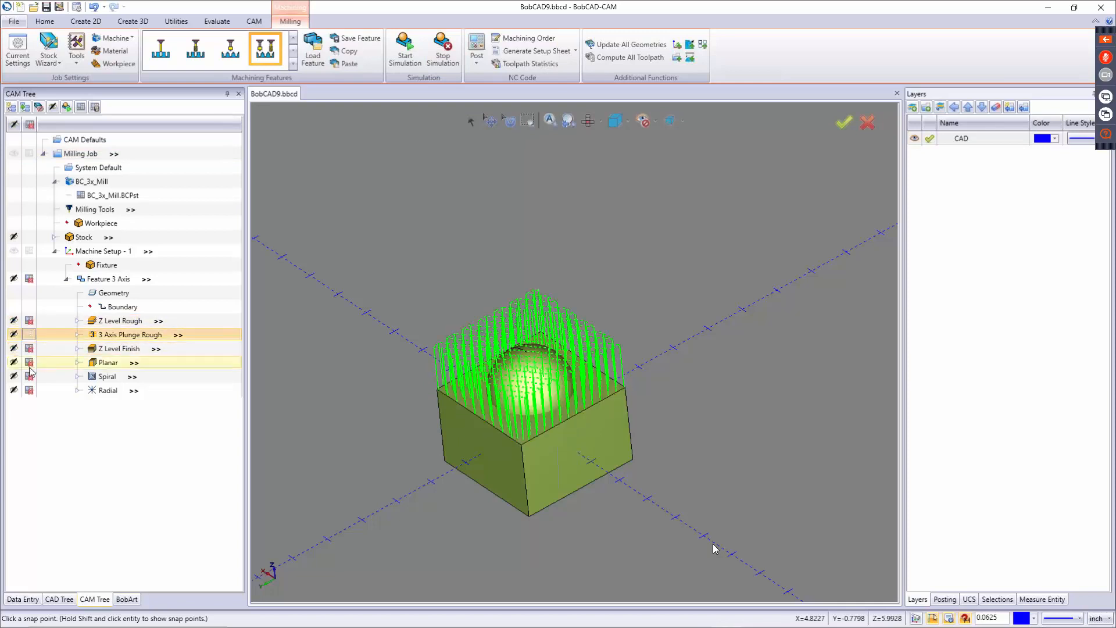
left_click(33, 364)
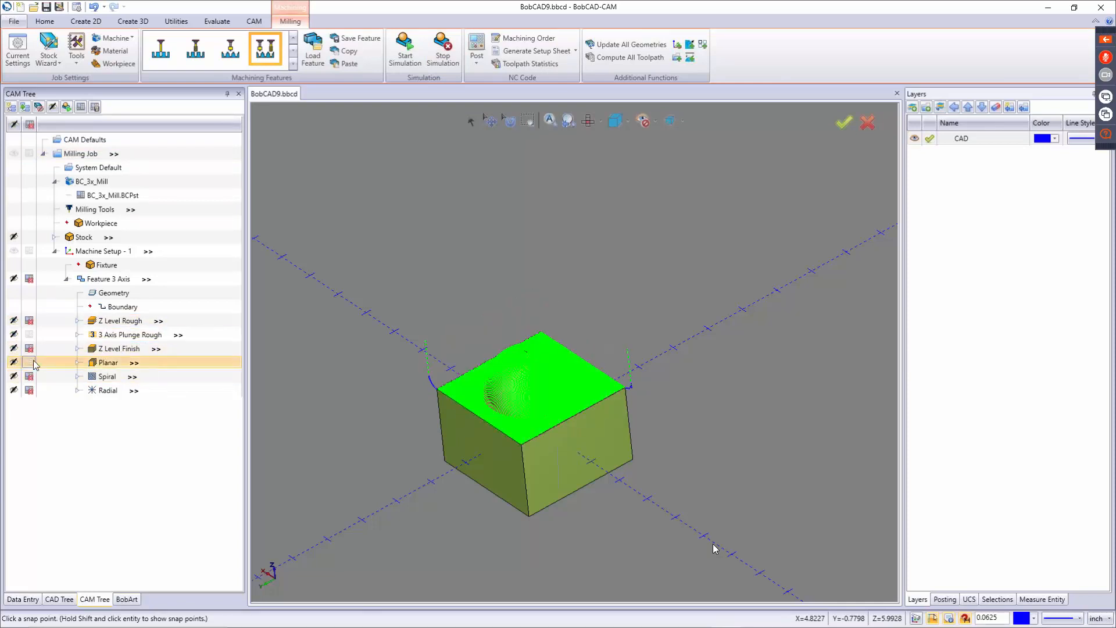
Step: Start and run a machining simulation of 3 Axis Plunge Rough and Planar at a reduced speed
left_click(407, 53)
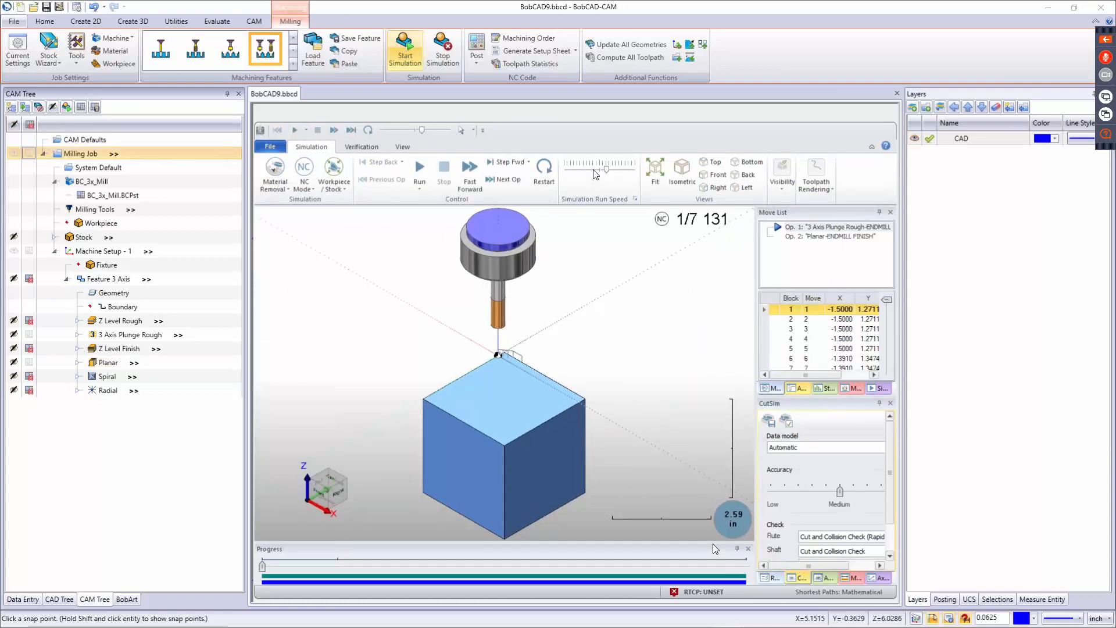
left_click(420, 170)
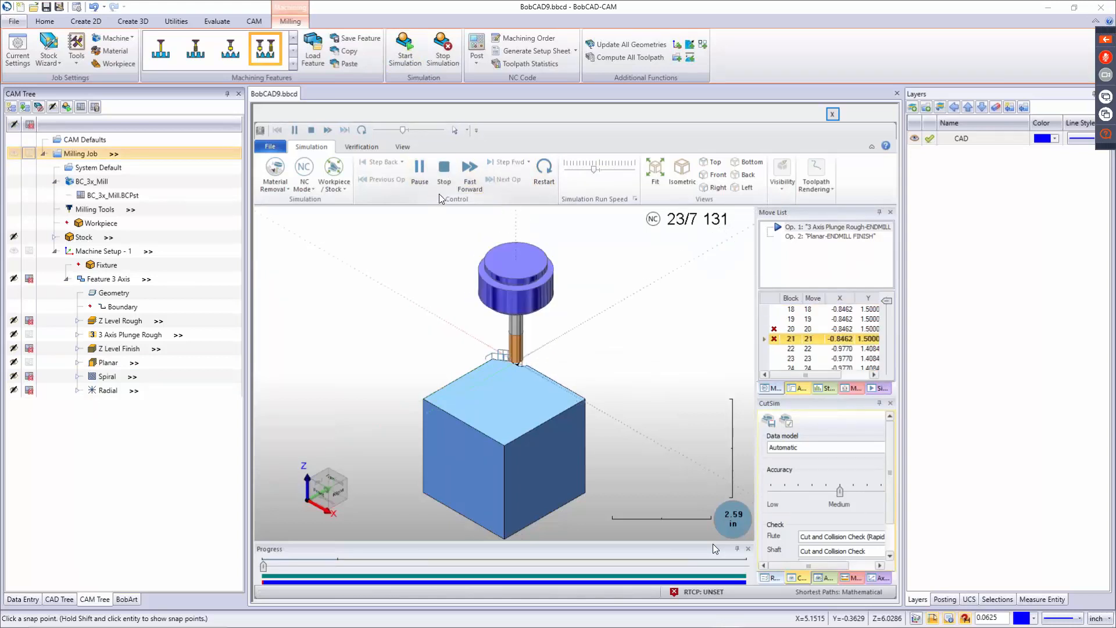
middle_click_drag(507, 393, 703, 366)
middle_click_drag(487, 368, 510, 375)
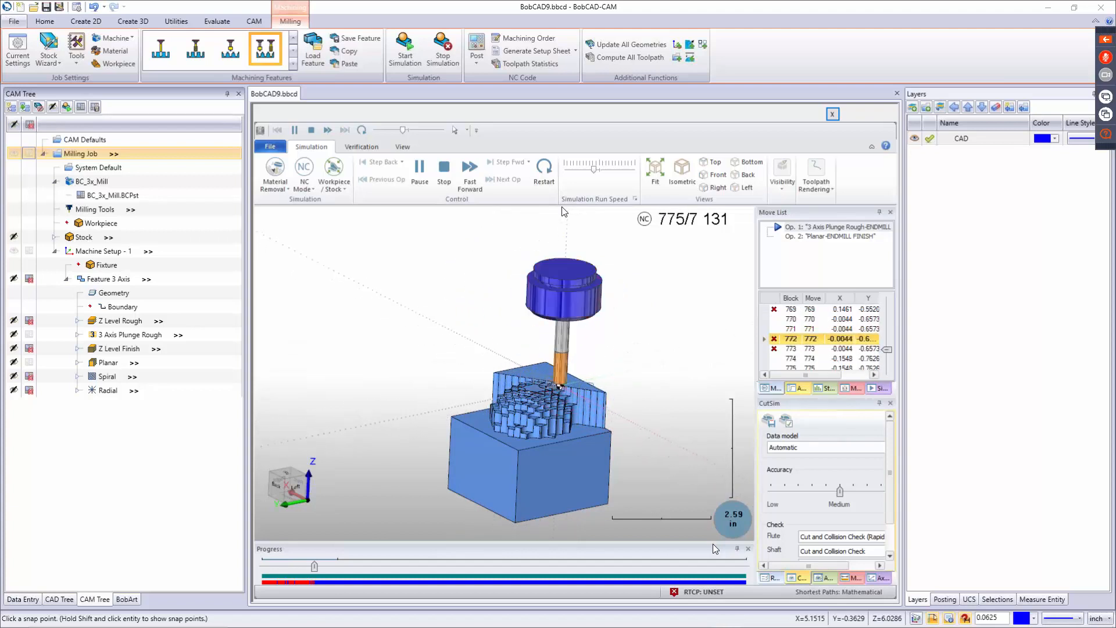
Step: Examine the stepped dome from different sides as the simulated plunge roughing completes
middle_click_drag(564, 452, 538, 365)
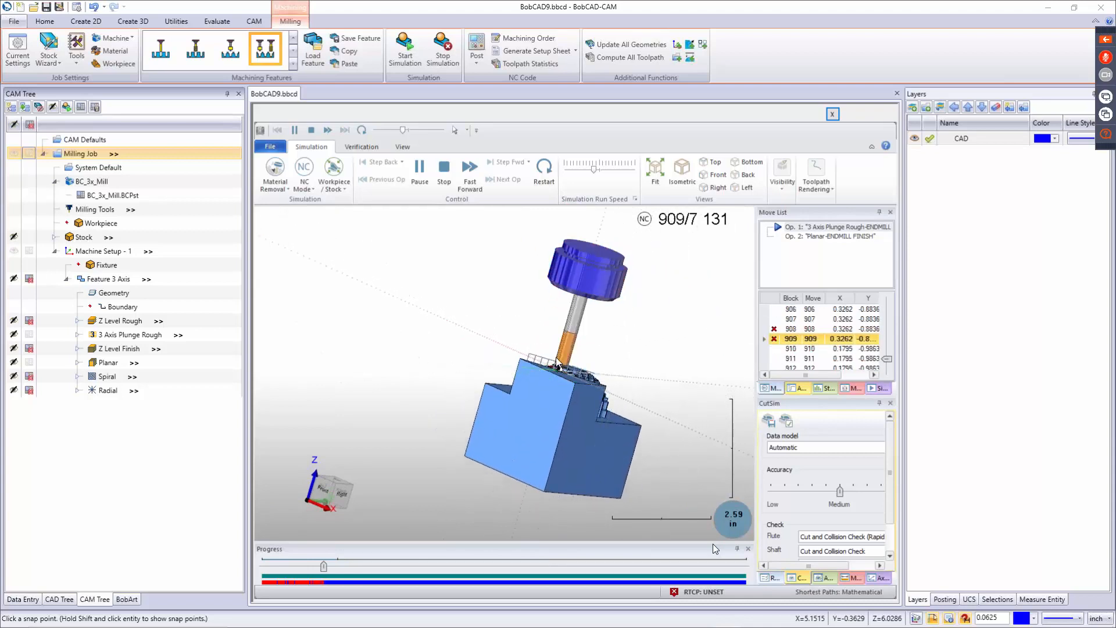
scroll(587, 398, "up", 5)
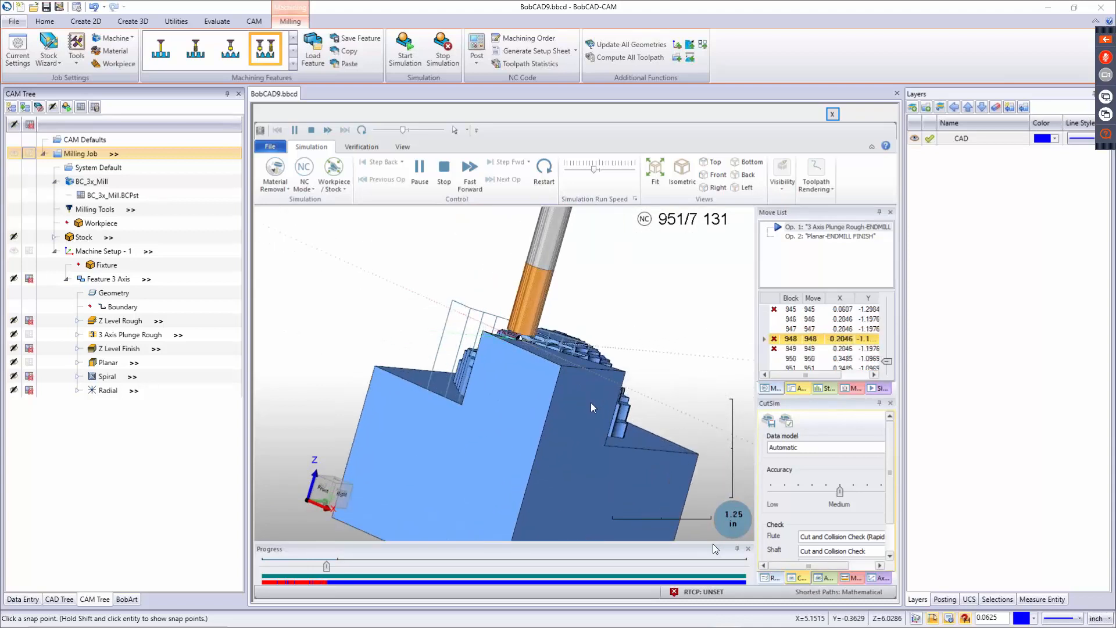
scroll(592, 400, "down", 5)
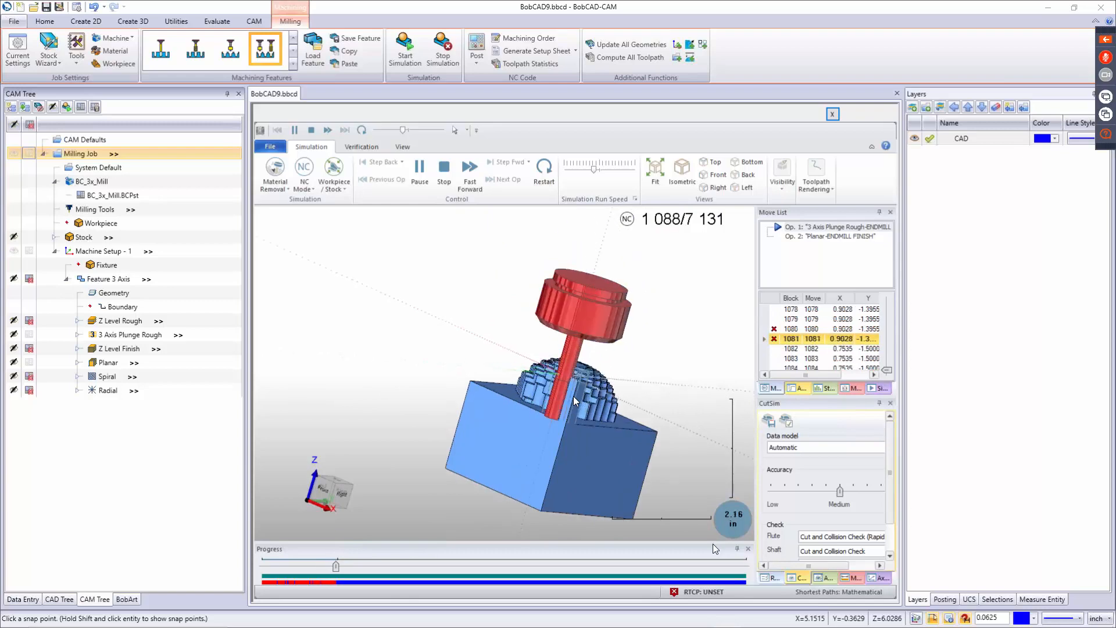
scroll(573, 396, "up", 5)
scroll(573, 396, "up", 2)
scroll(574, 396, "down", 4)
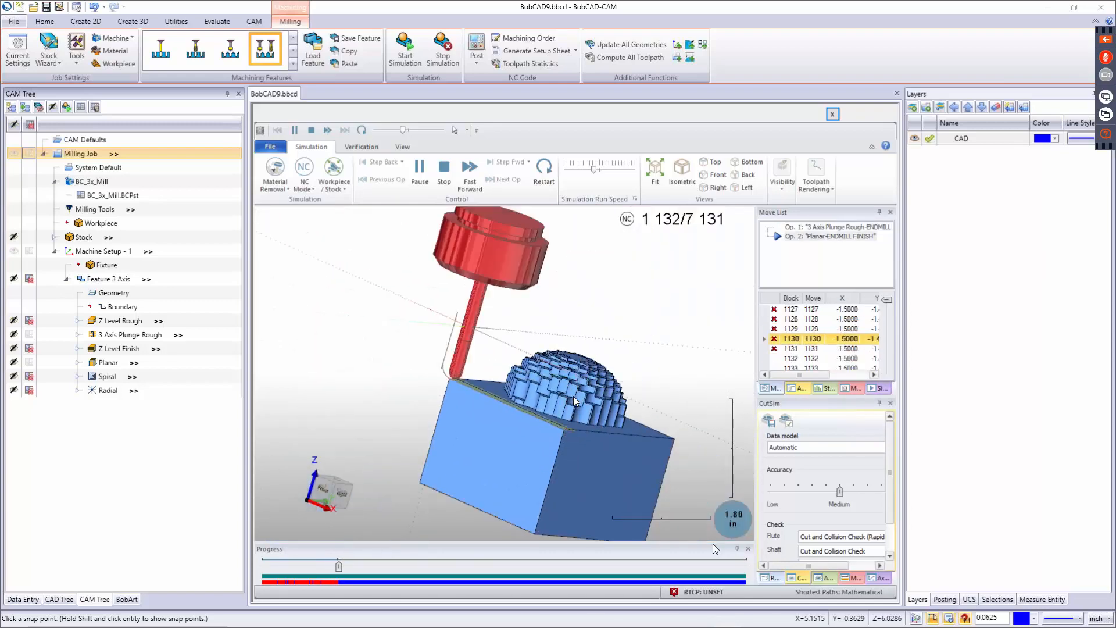
Step: Slow the simulation to observe the first Planar finishing passes, and raise the run speed for the remaining ones
middle_click_drag(570, 390, 509, 397)
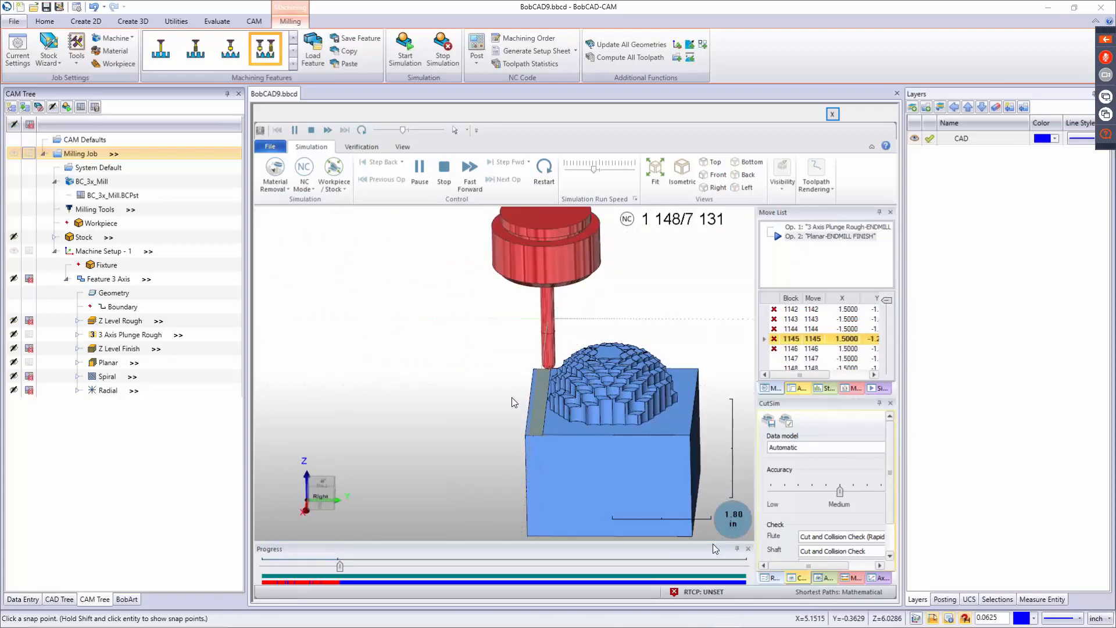
mouse_move(594, 169)
left_mouse_down()
mouse_move(574, 171)
mouse_move(591, 168)
left_mouse_up()
middle_click_drag(623, 404, 645, 407)
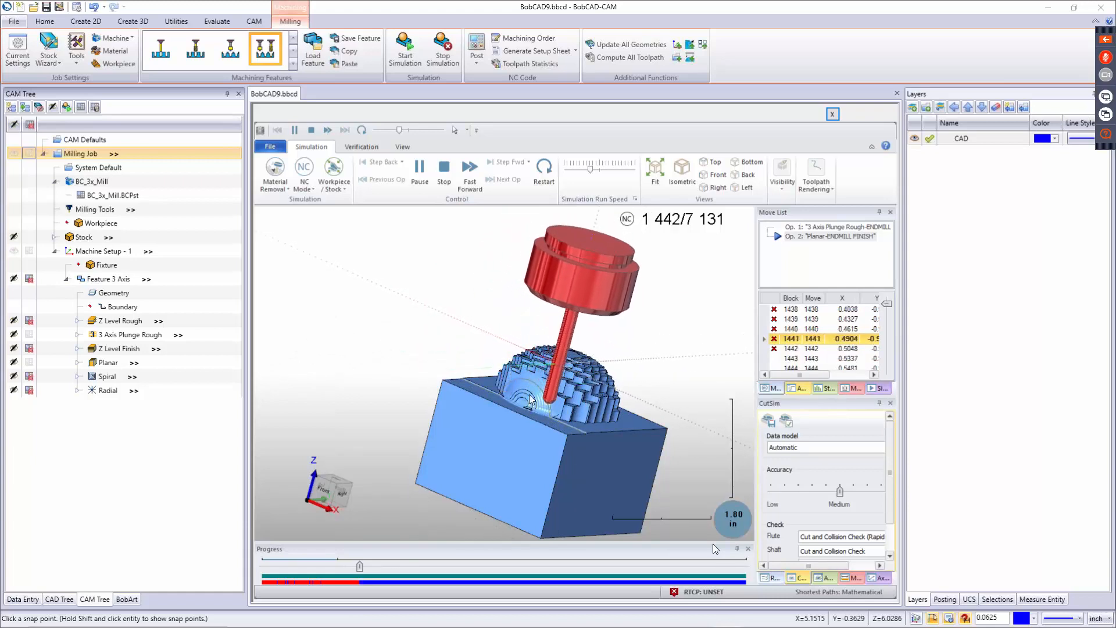
left_click(602, 171)
left_click(602, 171)
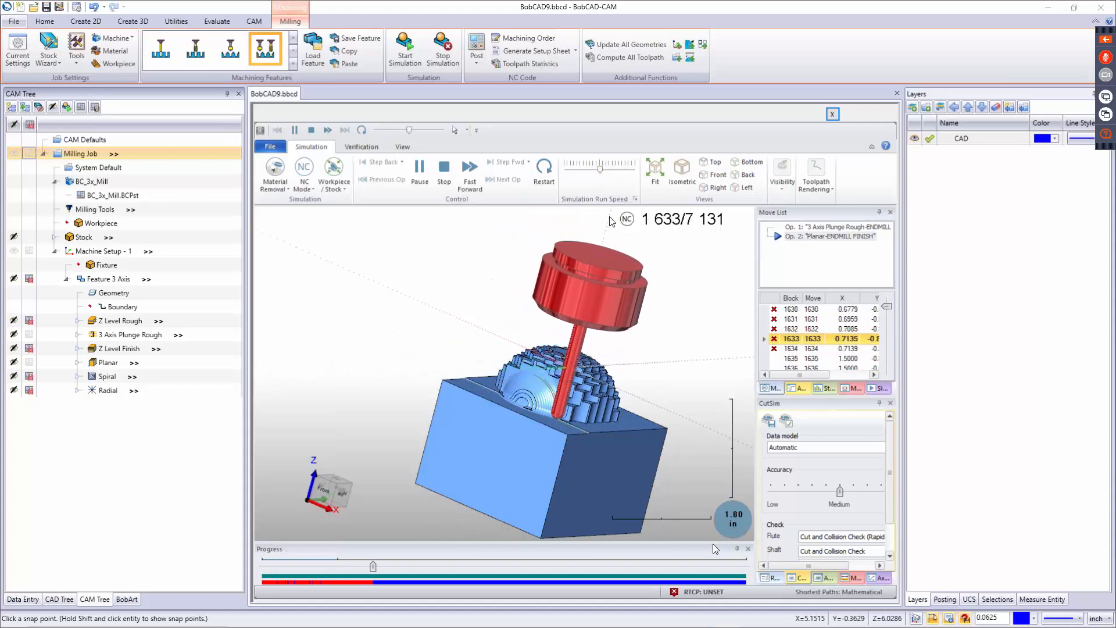
left_click(611, 171)
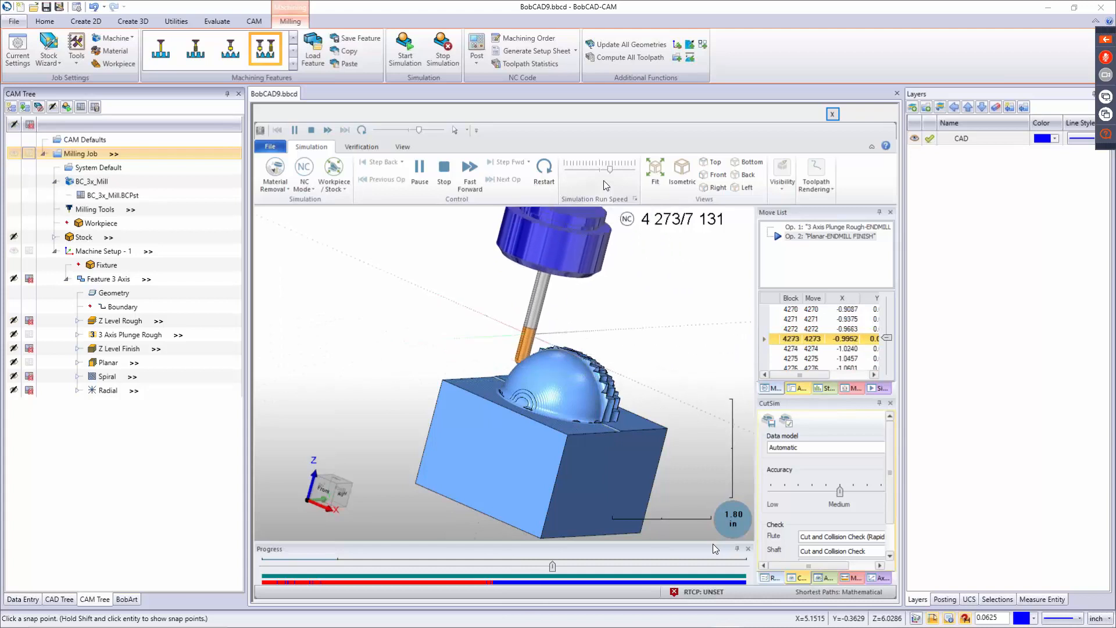
Step: Examine the Planar surface finish and leftover material along the base of the dome
middle_click_drag(551, 413, 449, 338)
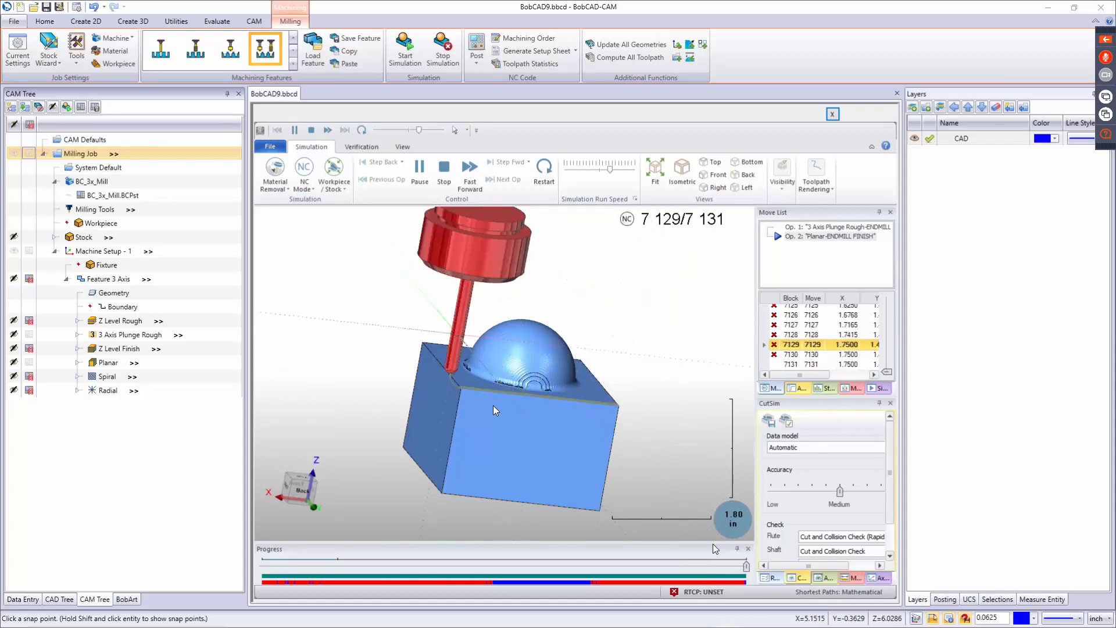
middle_click_drag(486, 393, 575, 424)
scroll(545, 415, "up", 3)
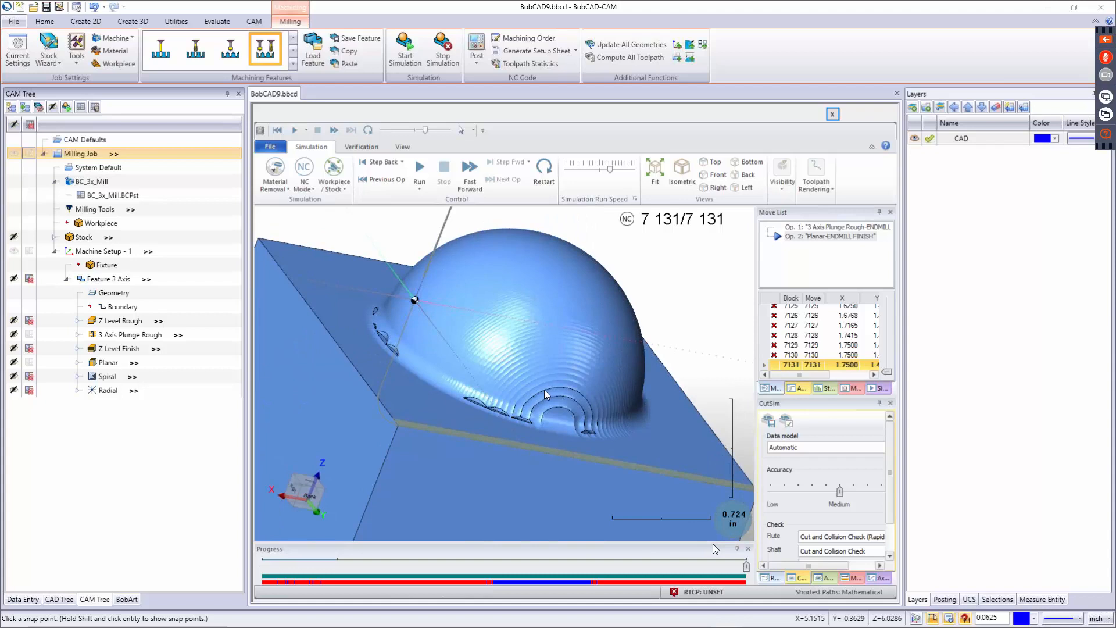
scroll(545, 390, "up", 3)
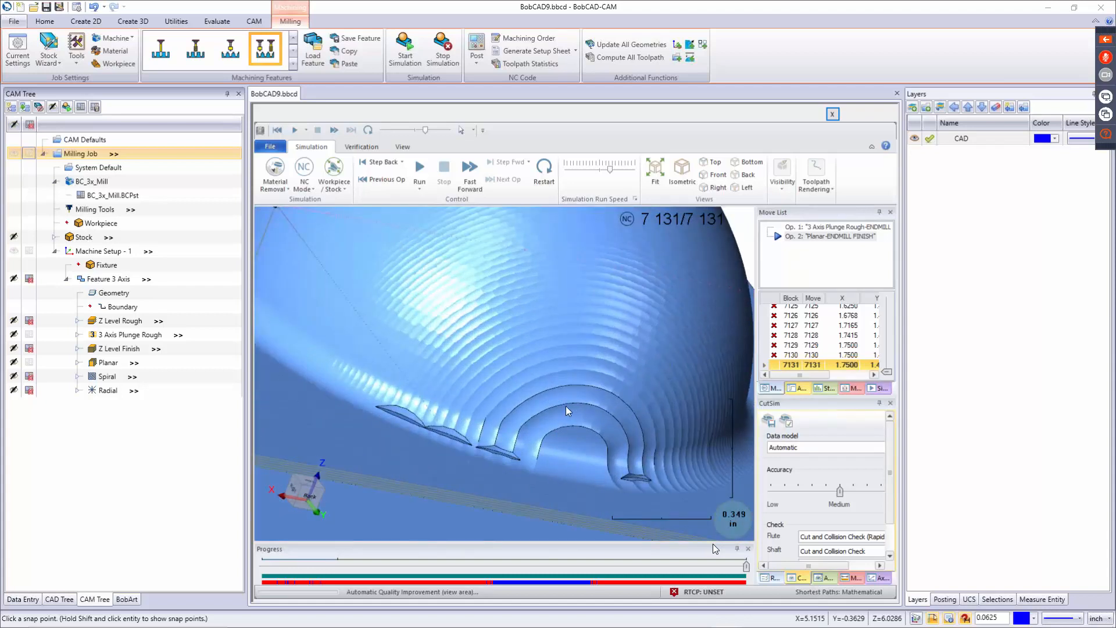
Step: End the simulation and change the operations to post from 3 Axis Plunge Rough and Planar to Z Level Rough and Spiral
scroll(569, 434, "down", 3)
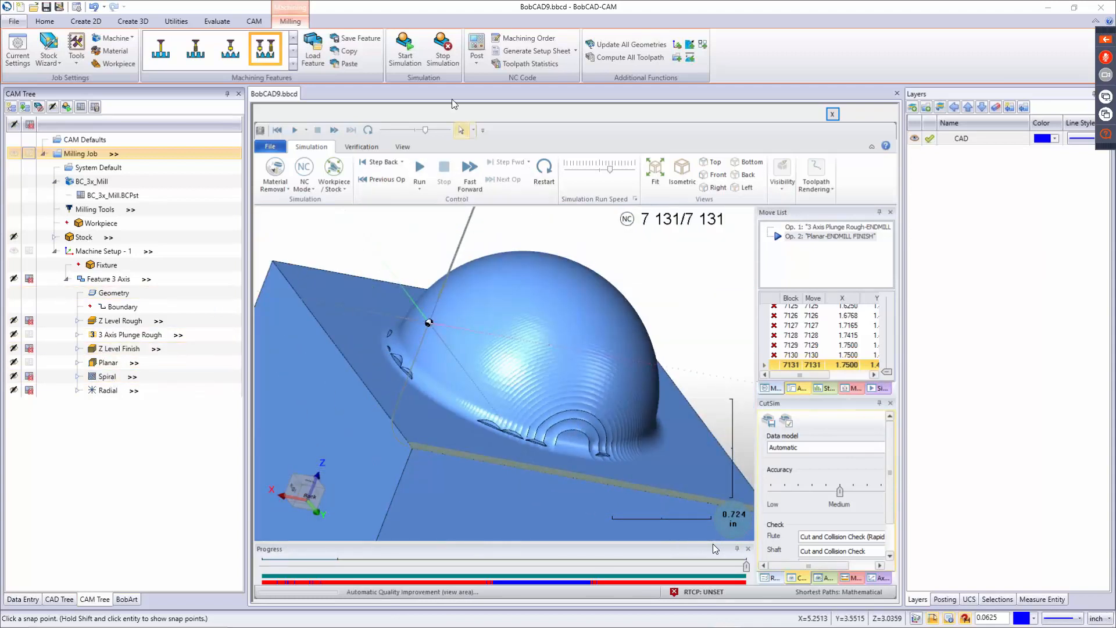
left_click(443, 51)
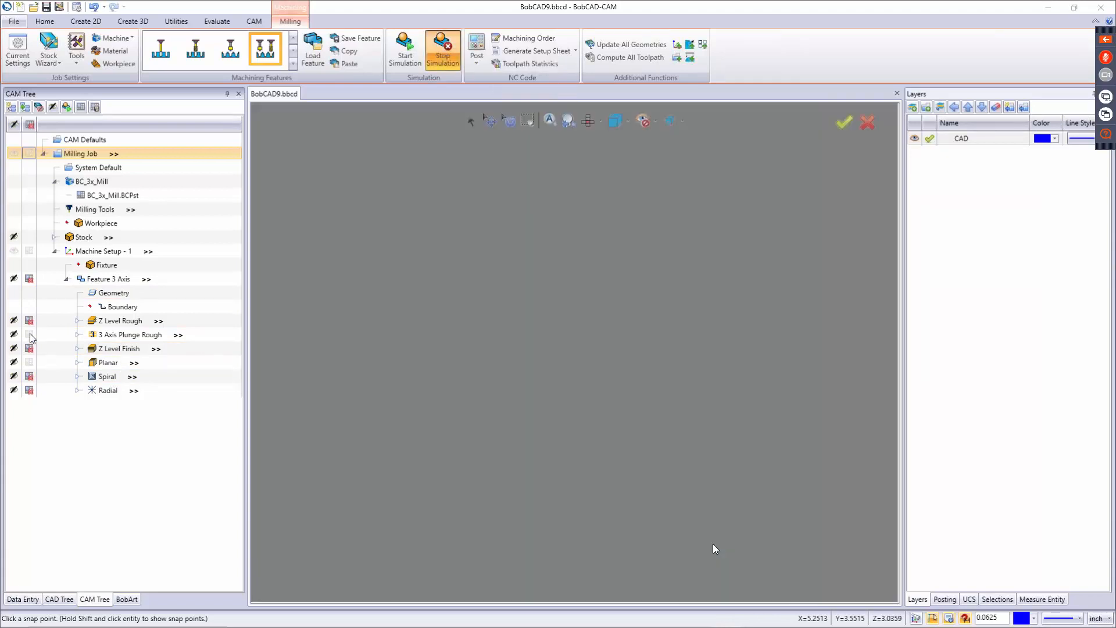
left_click(29, 336)
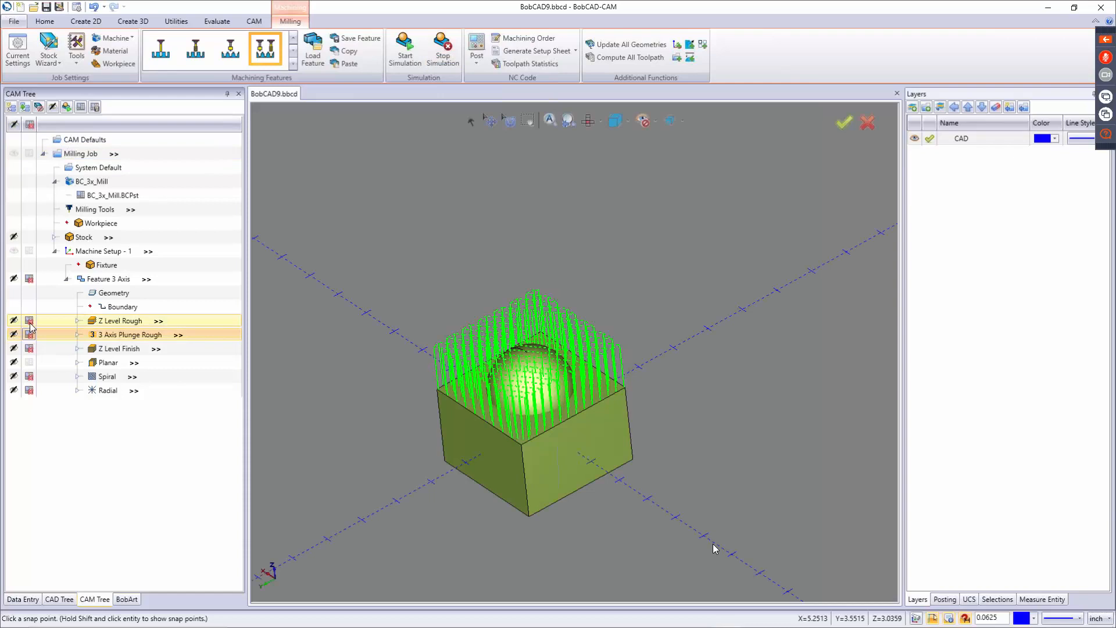
left_click(29, 321)
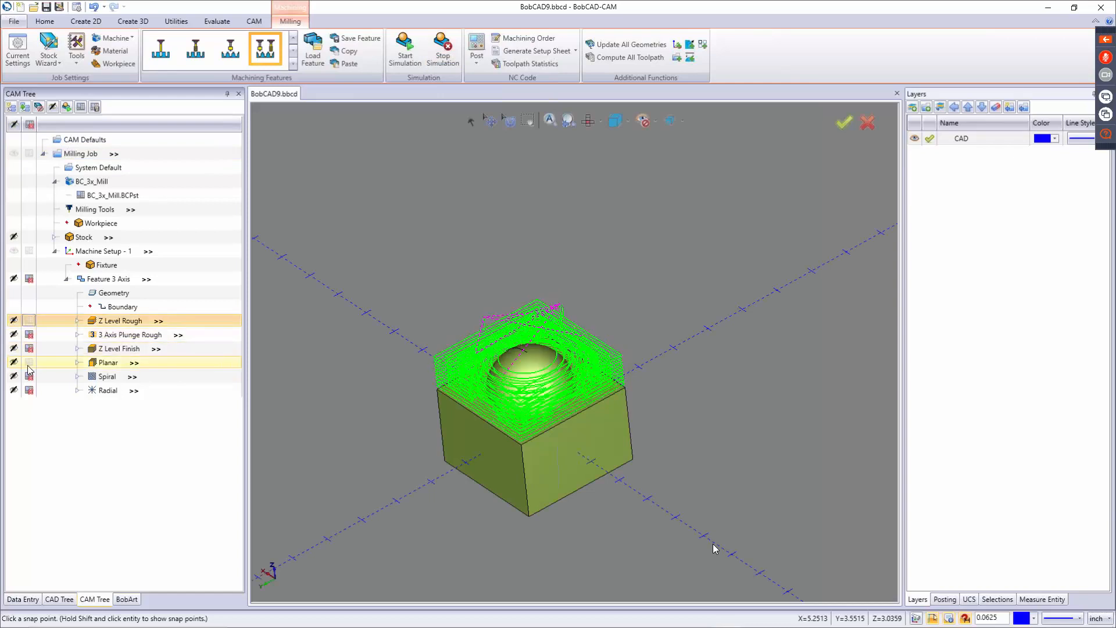
left_click(29, 363)
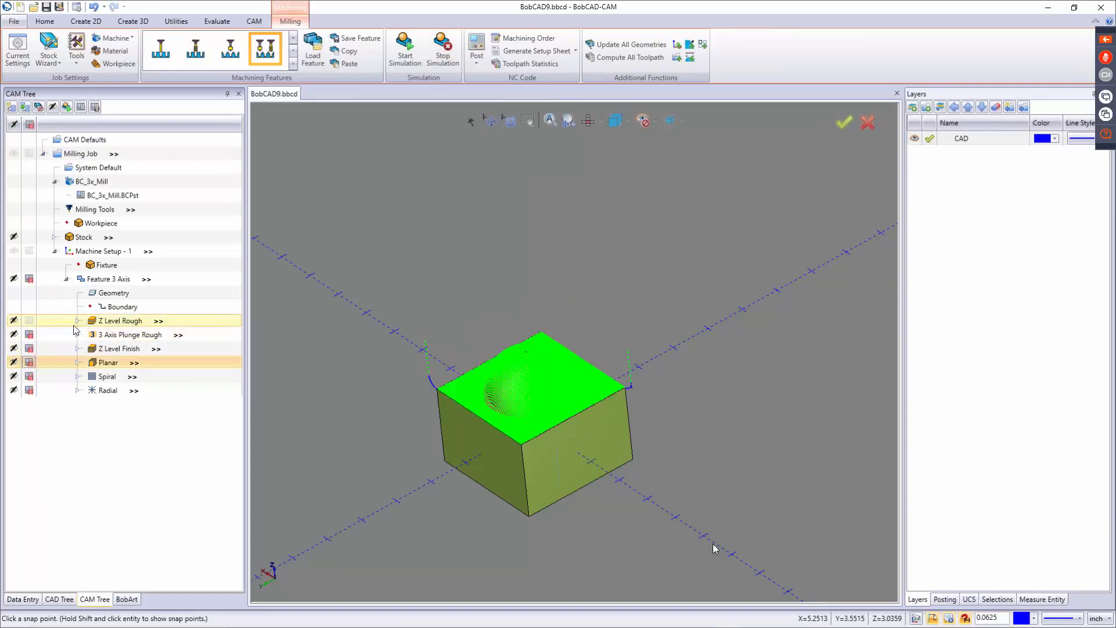
left_click(29, 376)
middle_click_drag(536, 395, 567, 378)
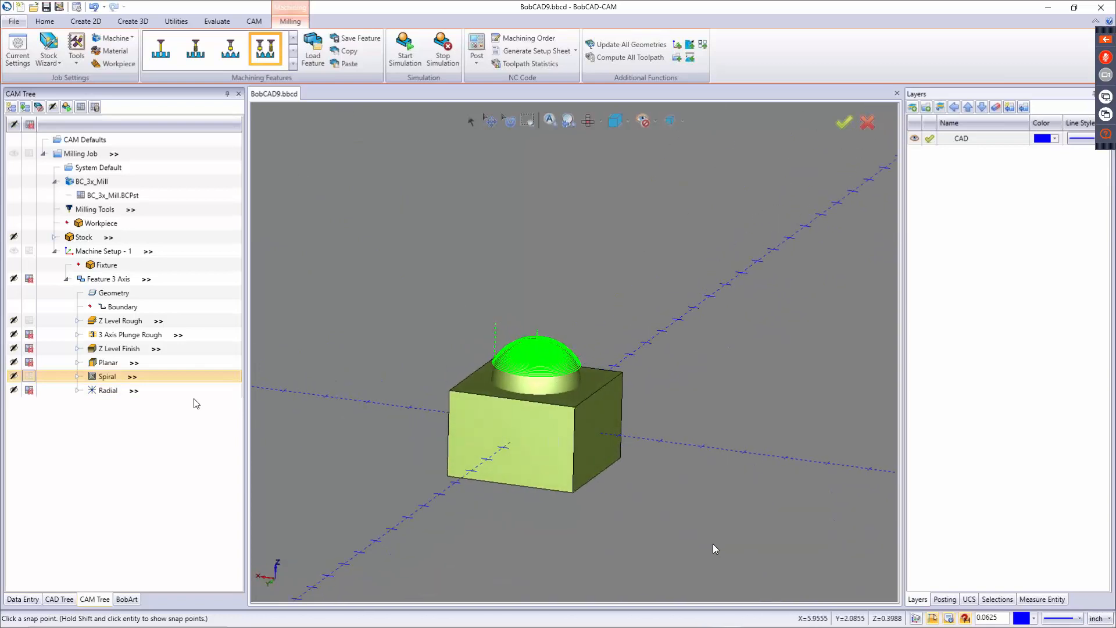
Step: Set the Spiral operation's outside height and outside width to 6.0000
right_click(106, 379)
left_click(119, 382)
left_click(647, 495)
left_click(649, 496)
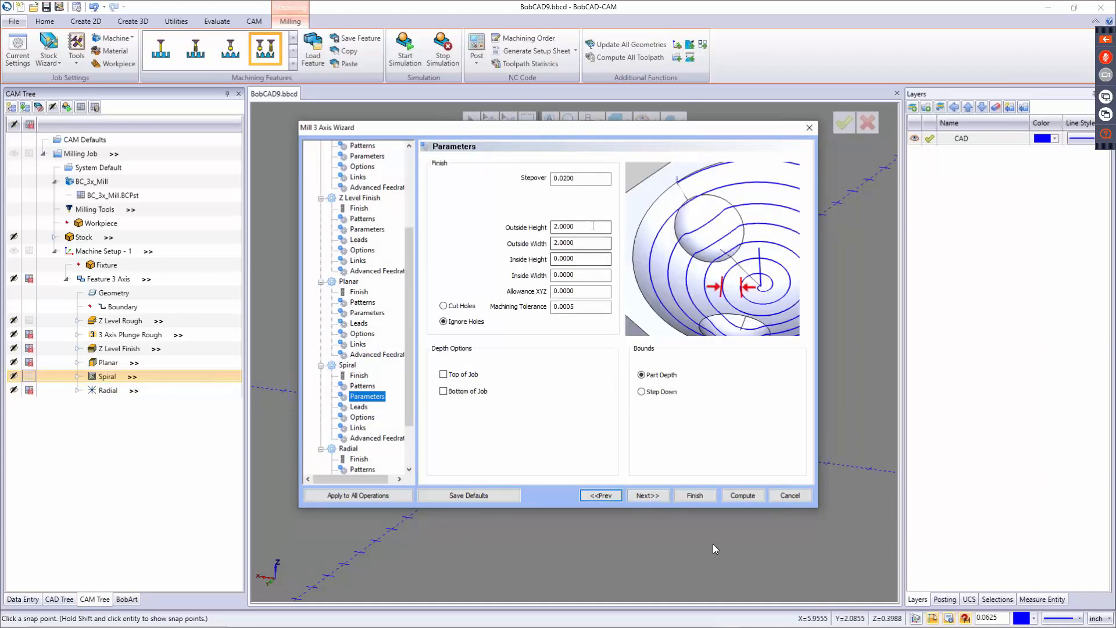
left_click(593, 226)
key("Tab")
type("6")
key("Tab")
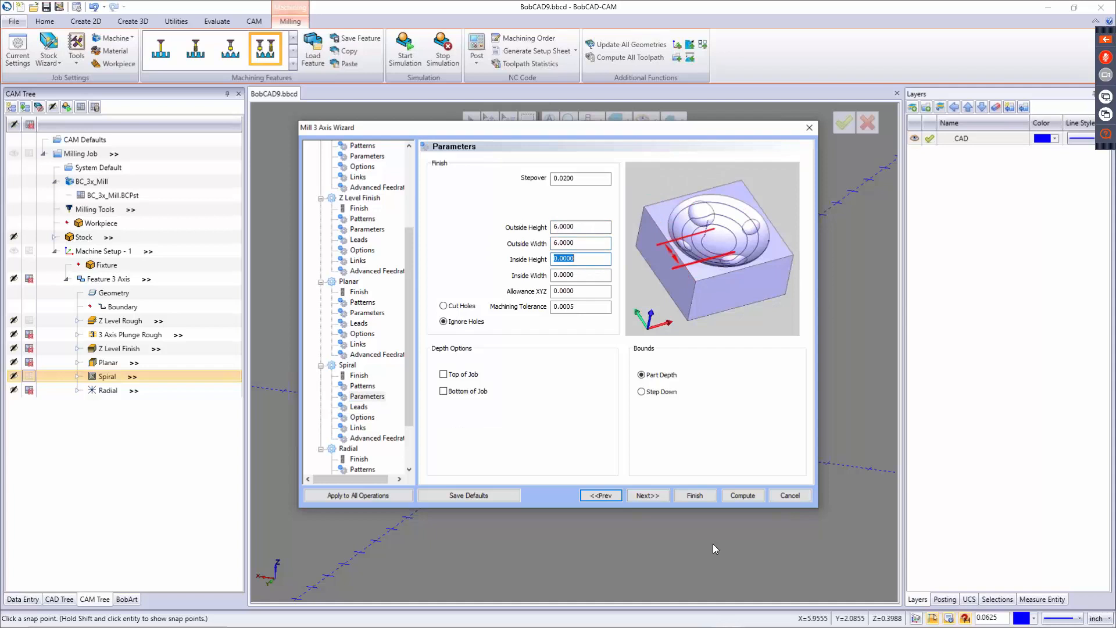
left_click(692, 496)
Step: Recompute the Spiral toolpath and examine its passes over the dome and the block's sides
right_click(107, 380)
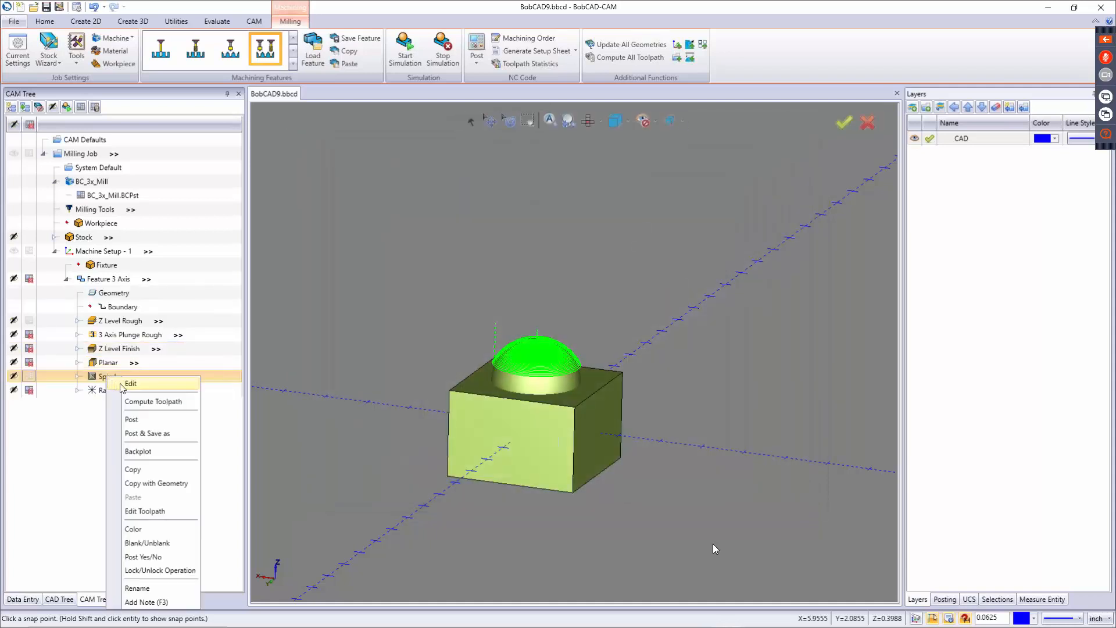
left_click(137, 402)
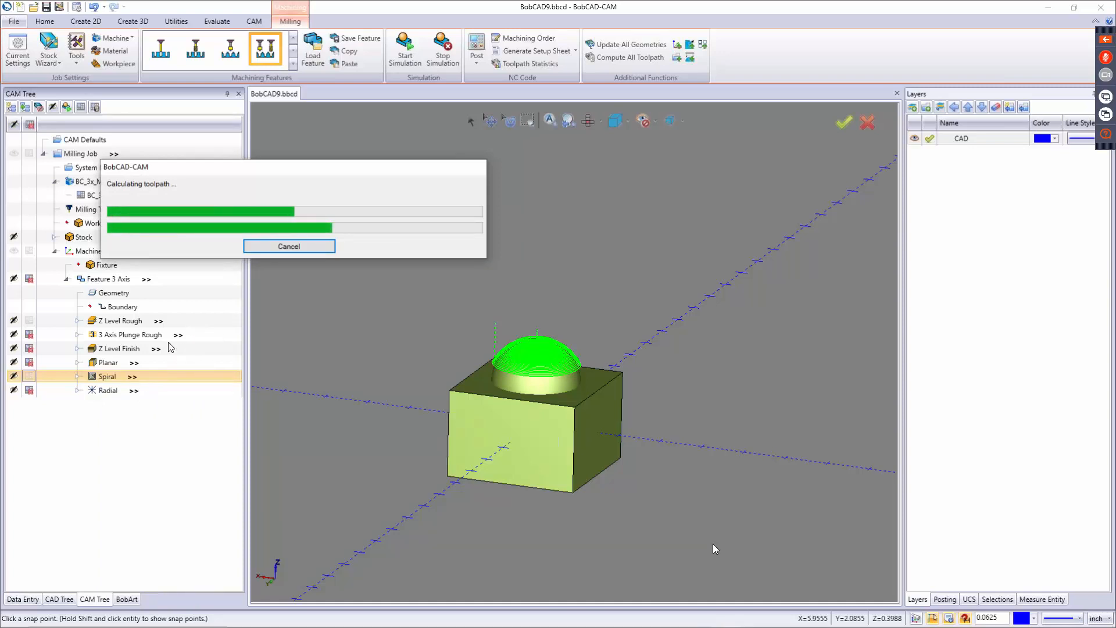
left_click_drag(314, 168, 583, 148)
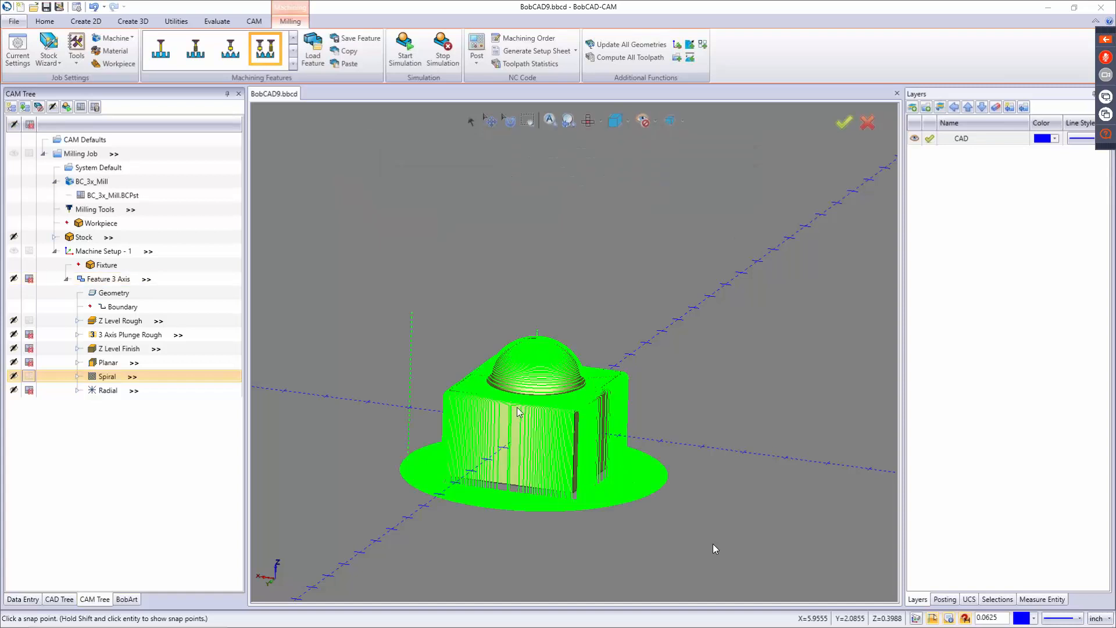
scroll(513, 420, "up", 3)
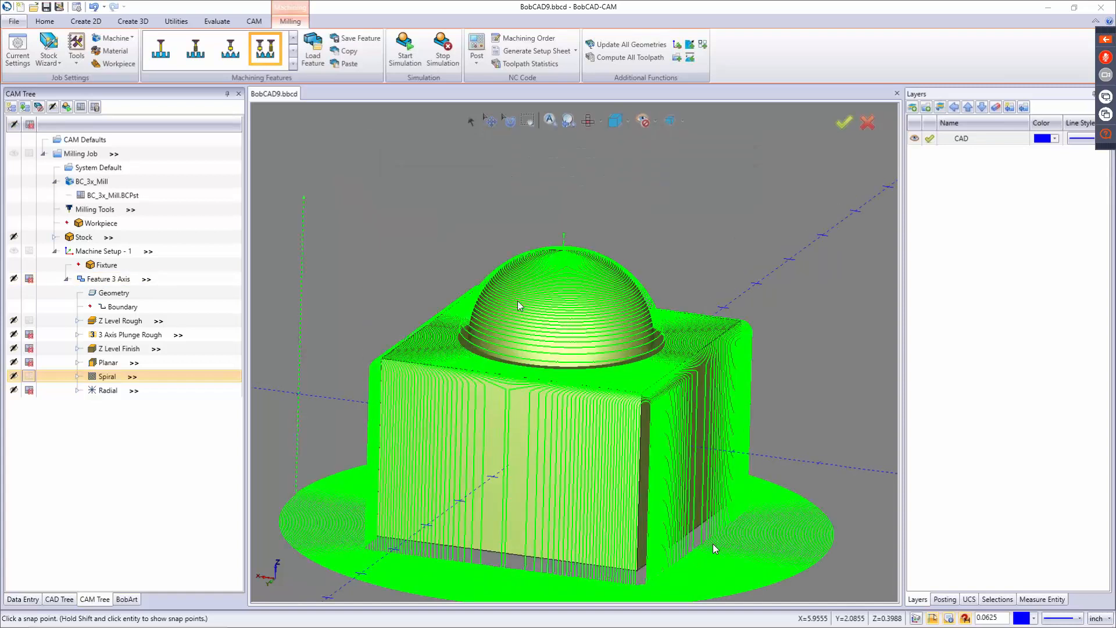
scroll(474, 340, "up", 5)
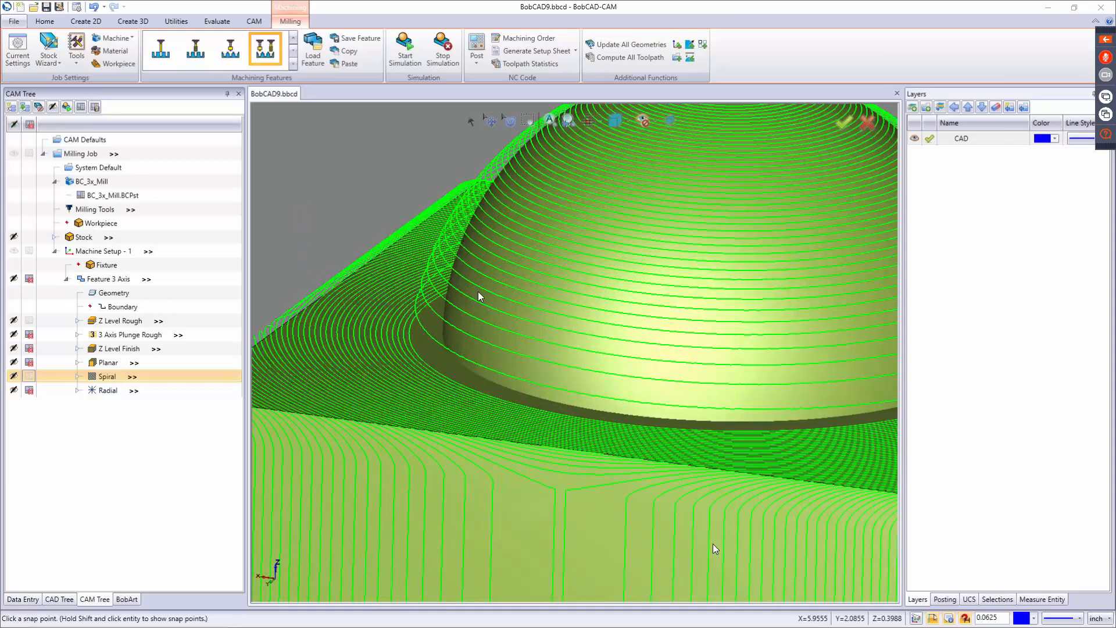
scroll(478, 292, "down", 8)
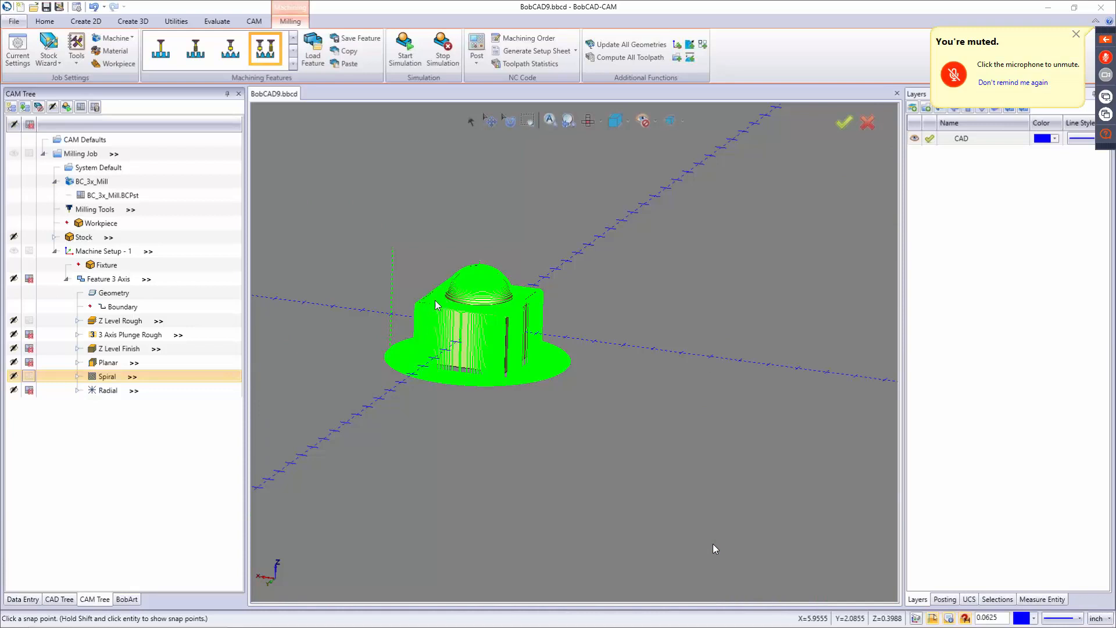
Step: Limit the Spiral operation's depth with Top of Job at 0.0000 and Bottom of Job at -1.0000
right_click(105, 379)
left_click(127, 385)
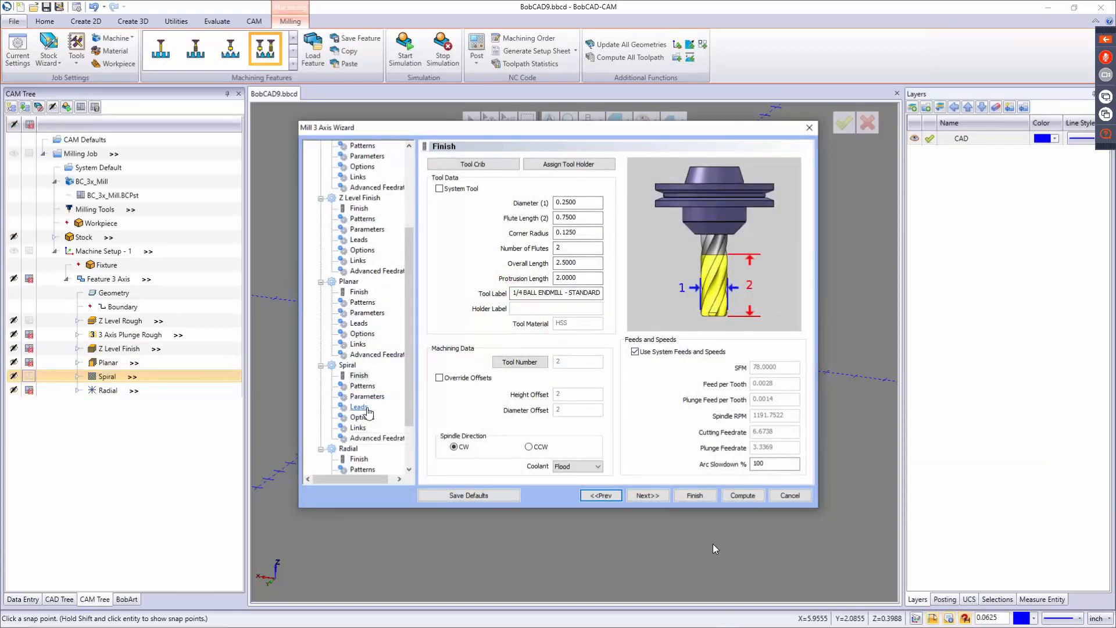
left_click(369, 397)
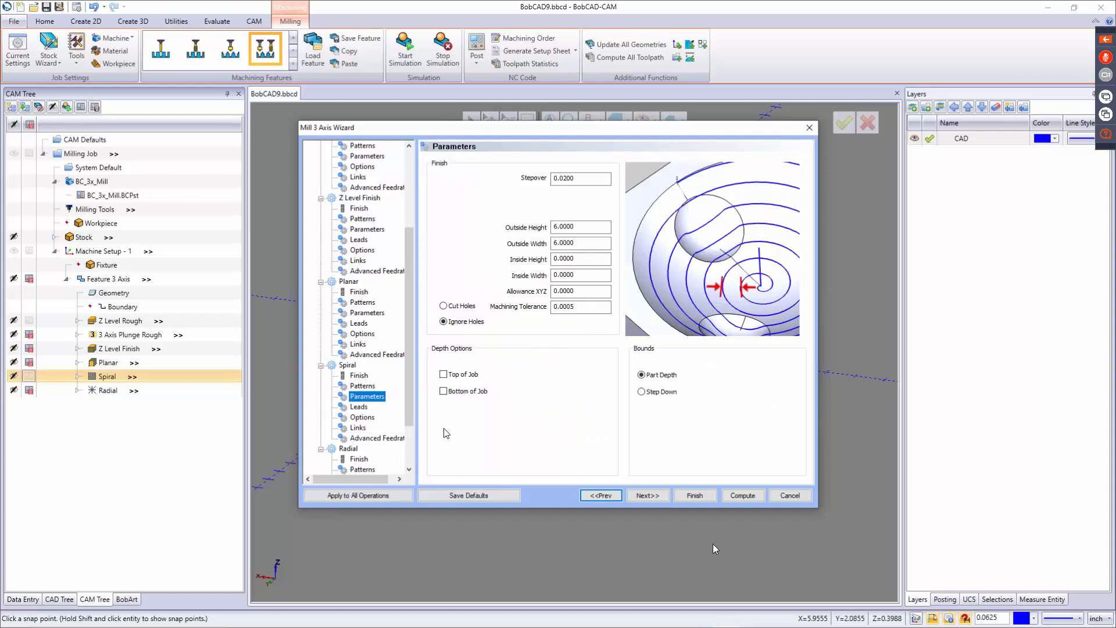
left_click(455, 378)
left_click(453, 394)
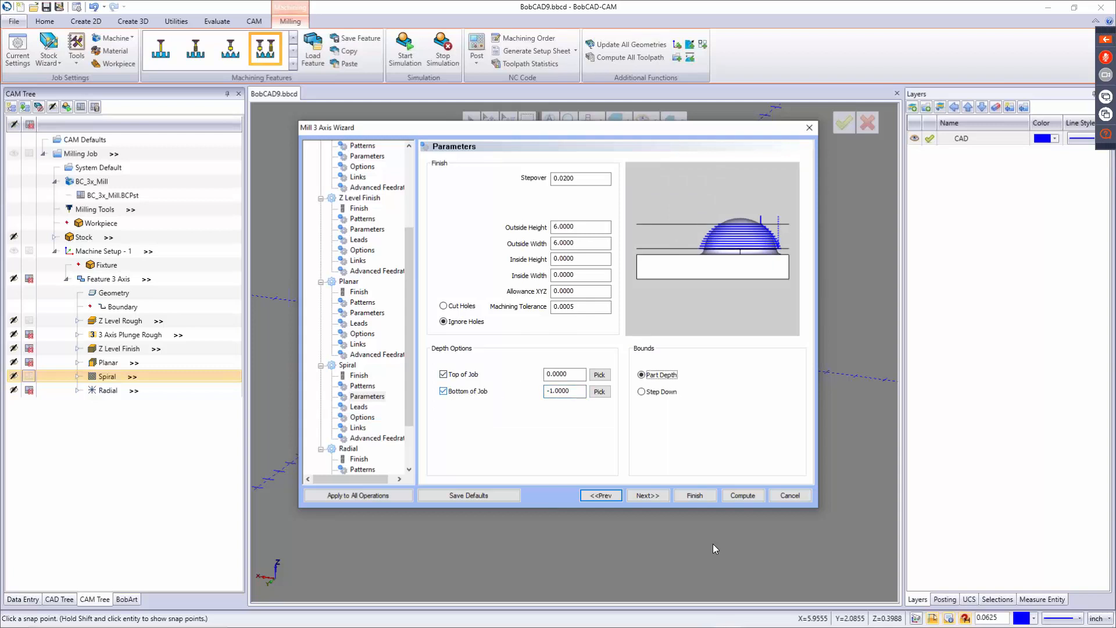
left_click(695, 496)
Step: Recompute the depth-limited Spiral toolpath and check its coverage of the block's corners from above
right_click(92, 382)
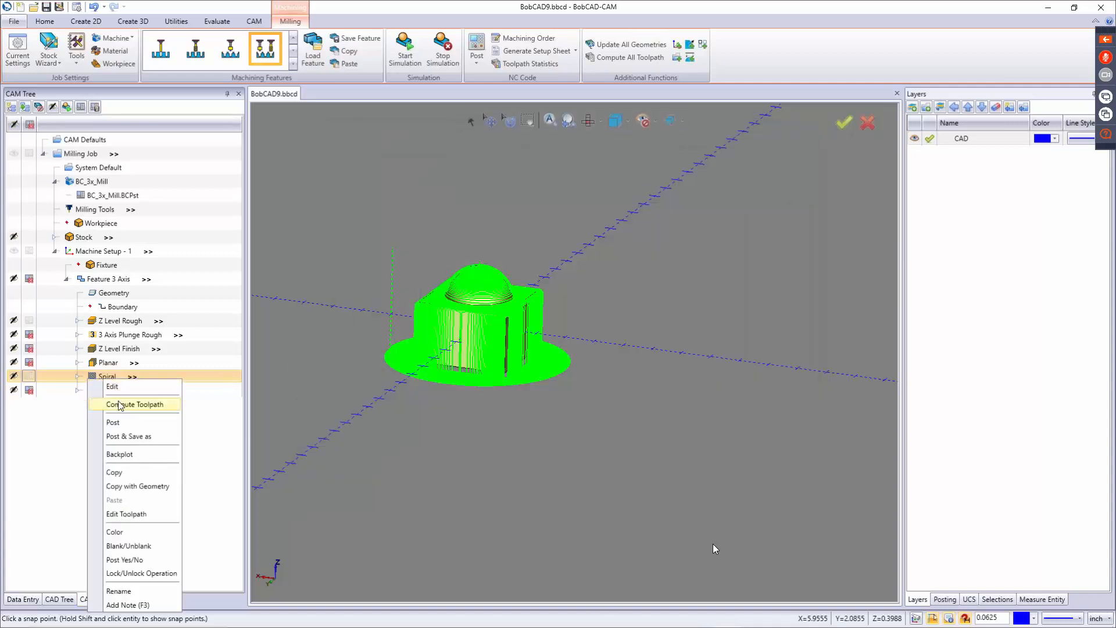
left_click(119, 405)
left_click_drag(241, 167, 526, 158)
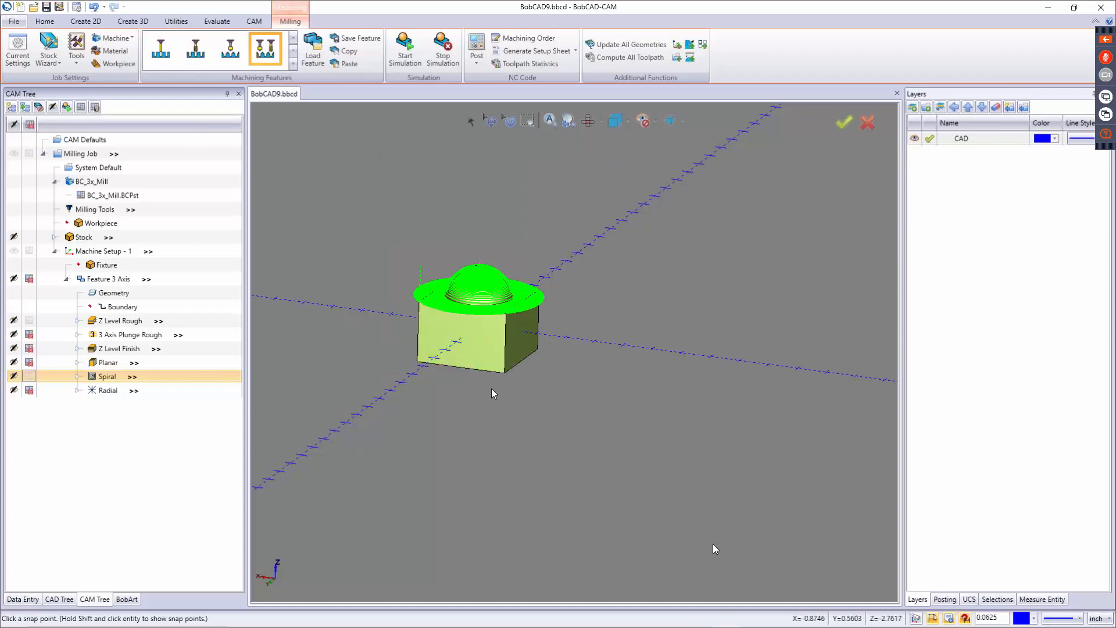
middle_click_drag(499, 301, 519, 366)
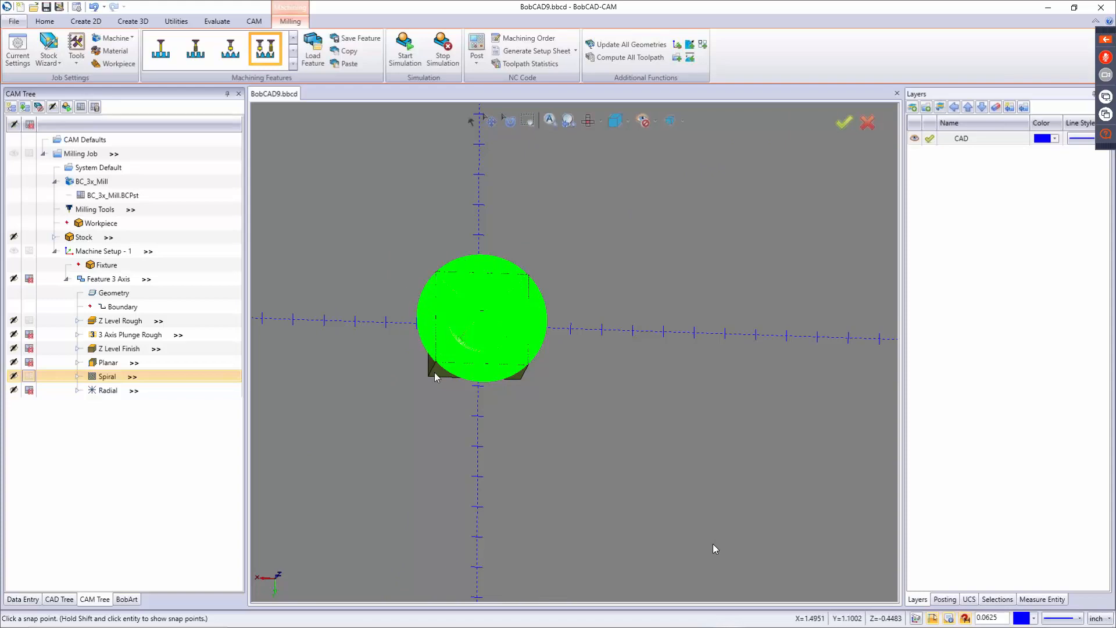
scroll(438, 364, "up", 6)
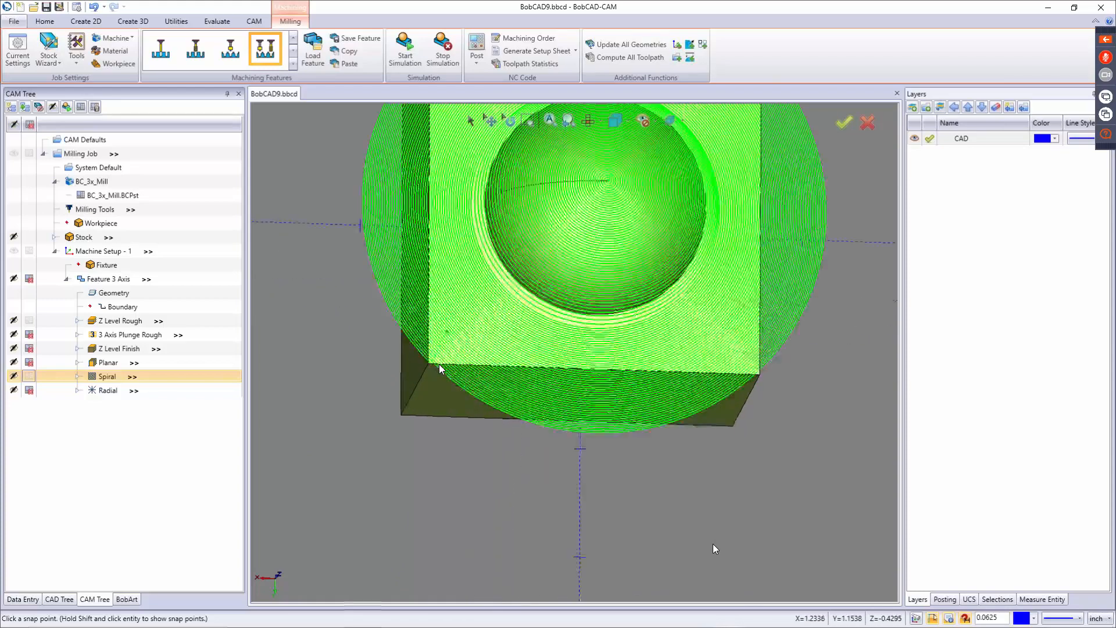
scroll(415, 363, "down", 6)
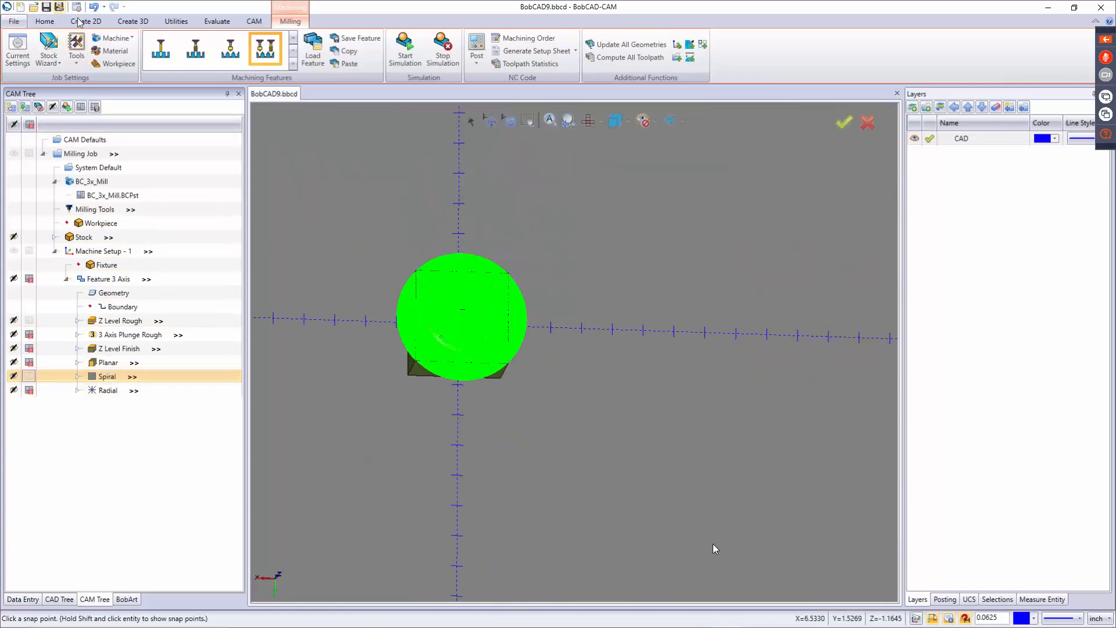
Step: Simulate Z Level Rough with Spiral and examine the finish around the base of the dome
left_click(410, 58)
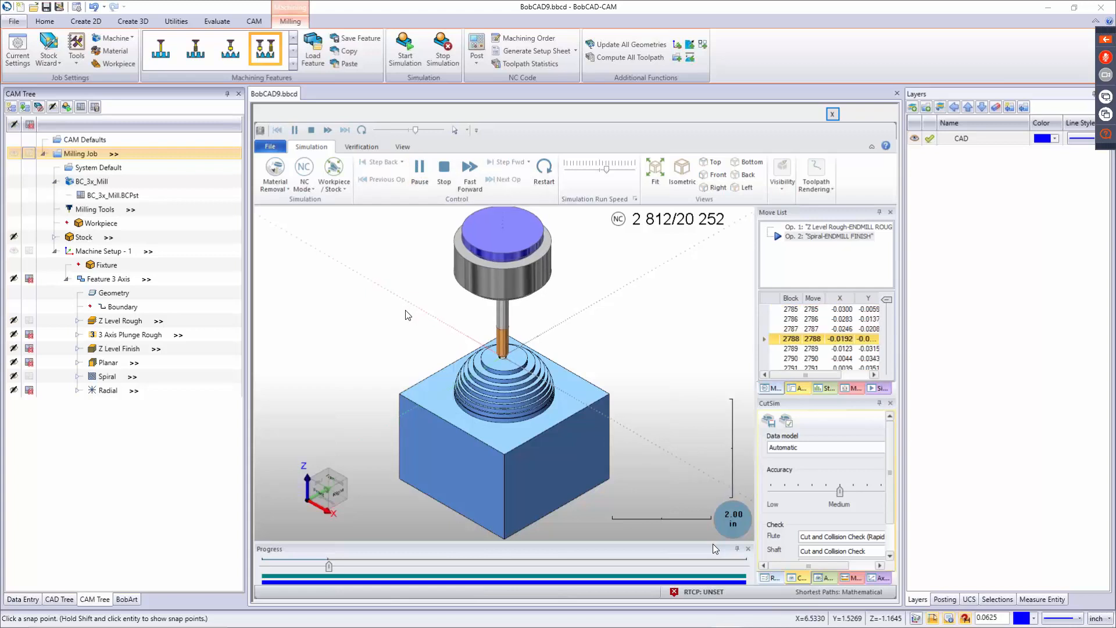
scroll(510, 374, "up", 3)
middle_click_drag(511, 368, 513, 298)
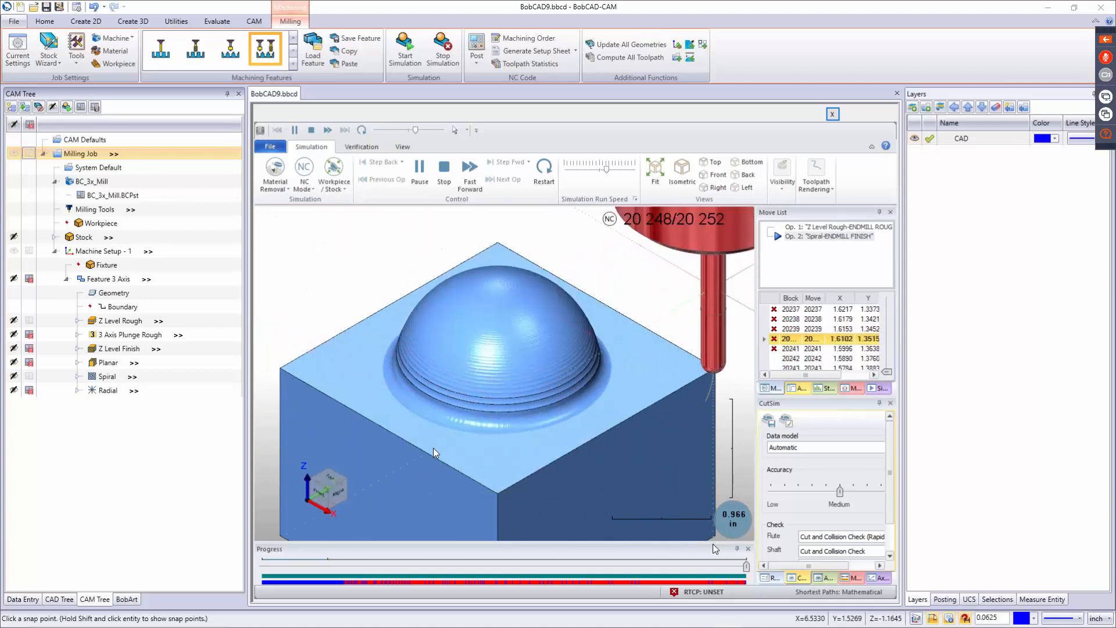
middle_click_drag(401, 388, 373, 369)
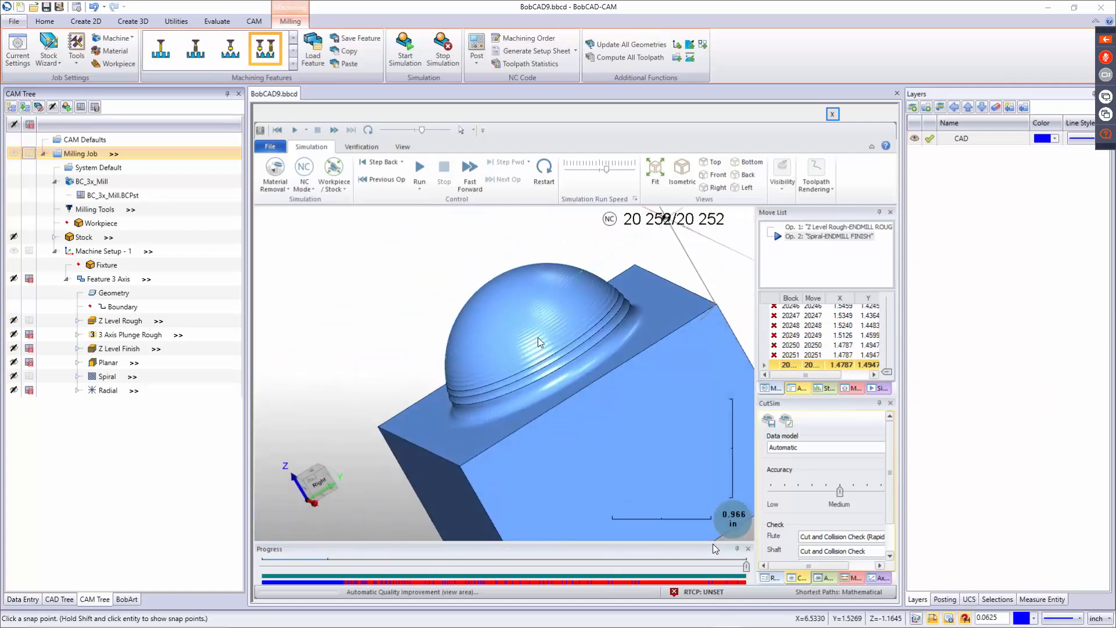
scroll(539, 337, "up", 2)
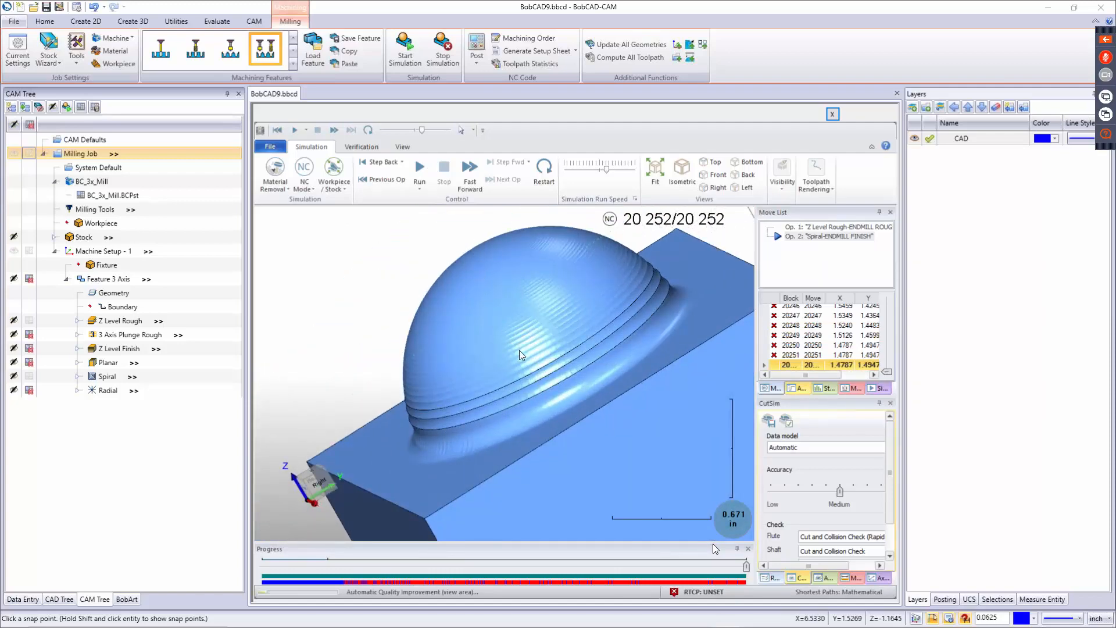
scroll(540, 382, "down", 2)
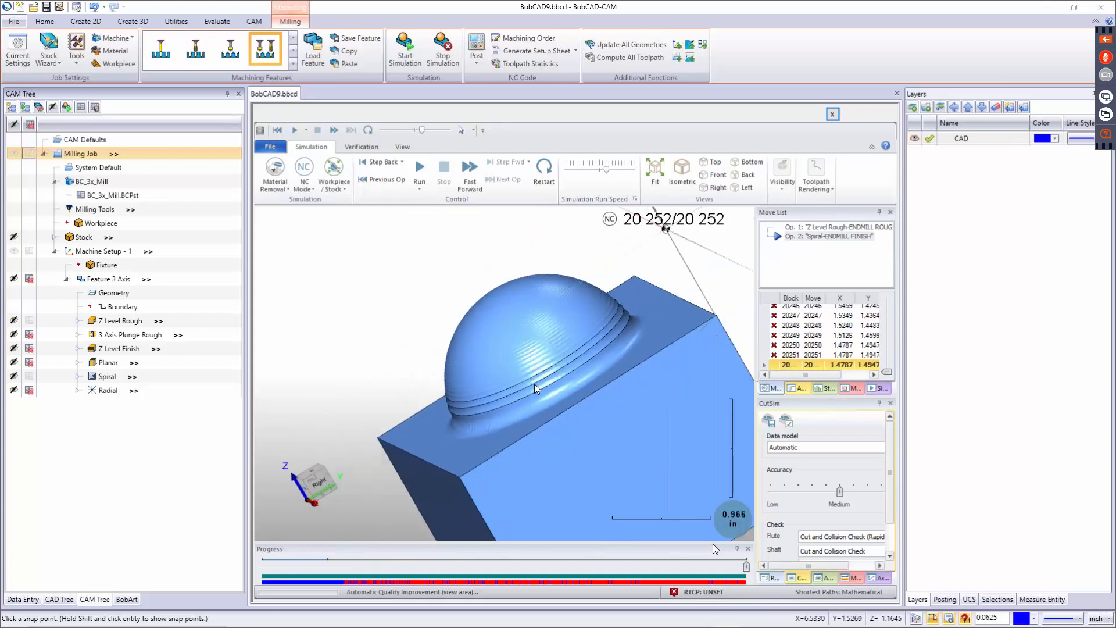
middle_click_drag(515, 391, 576, 349)
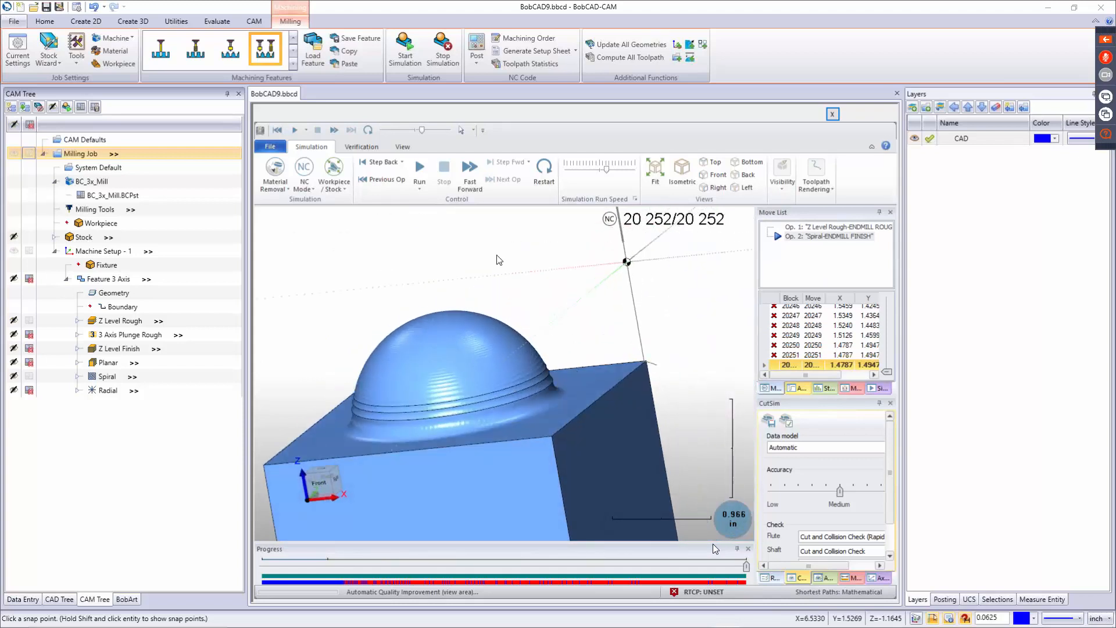
Step: End the simulation and replace Spiral with Radial as the finishing operation to post
left_click(446, 49)
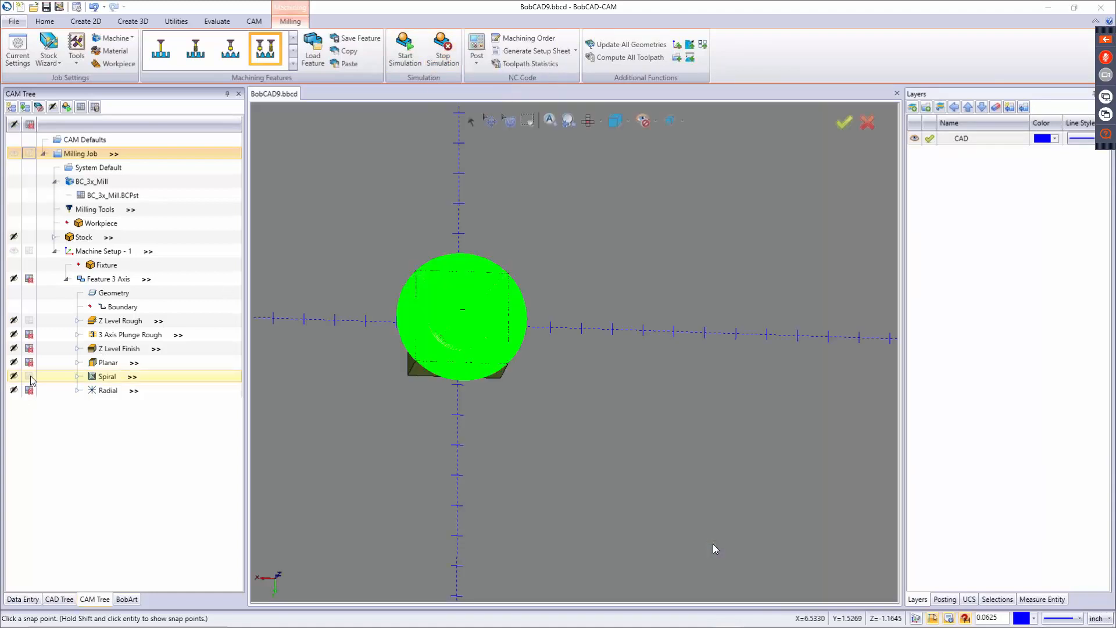
left_click(30, 377)
left_click(29, 390)
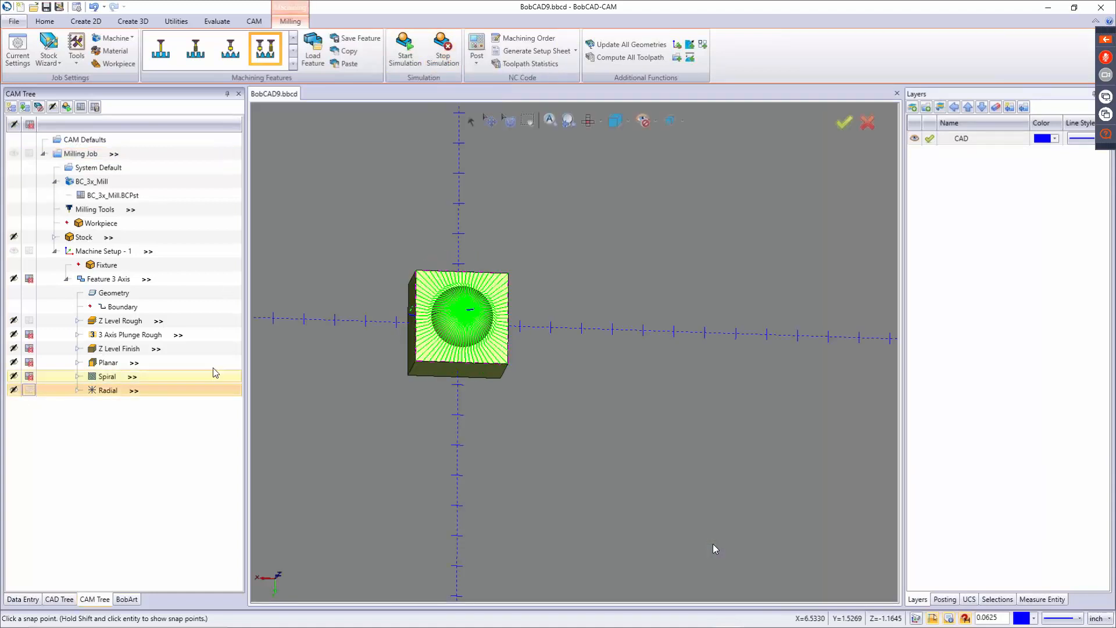
middle_click_drag(462, 385, 441, 322)
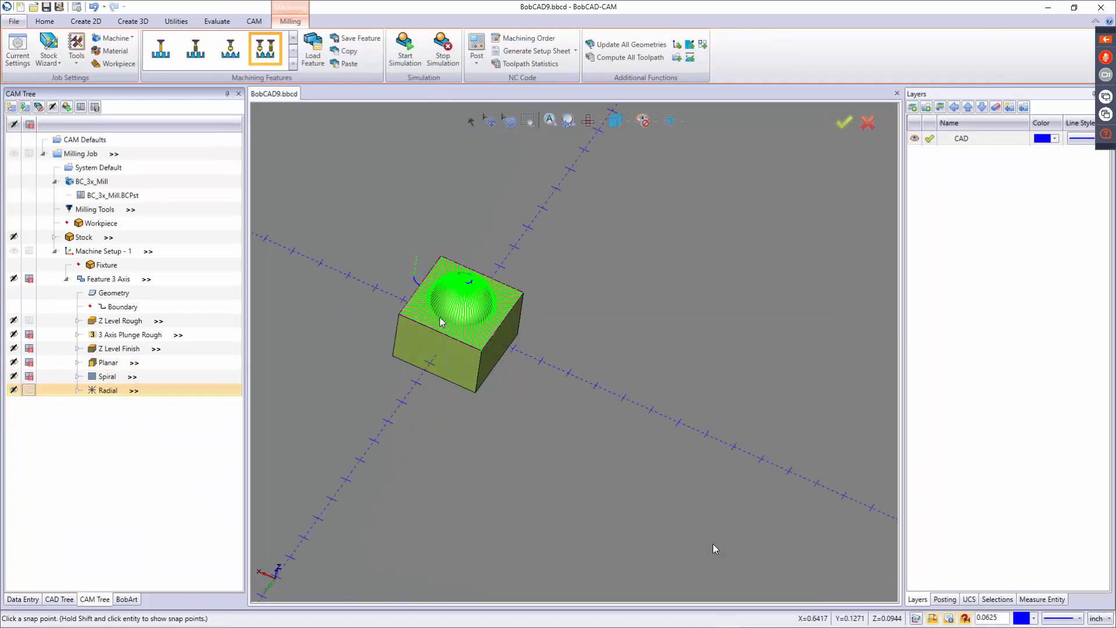
Step: Simulate Z Level Rough with Radial, running from the start of the Radial operation, and examine its grooves up close
left_click(402, 56)
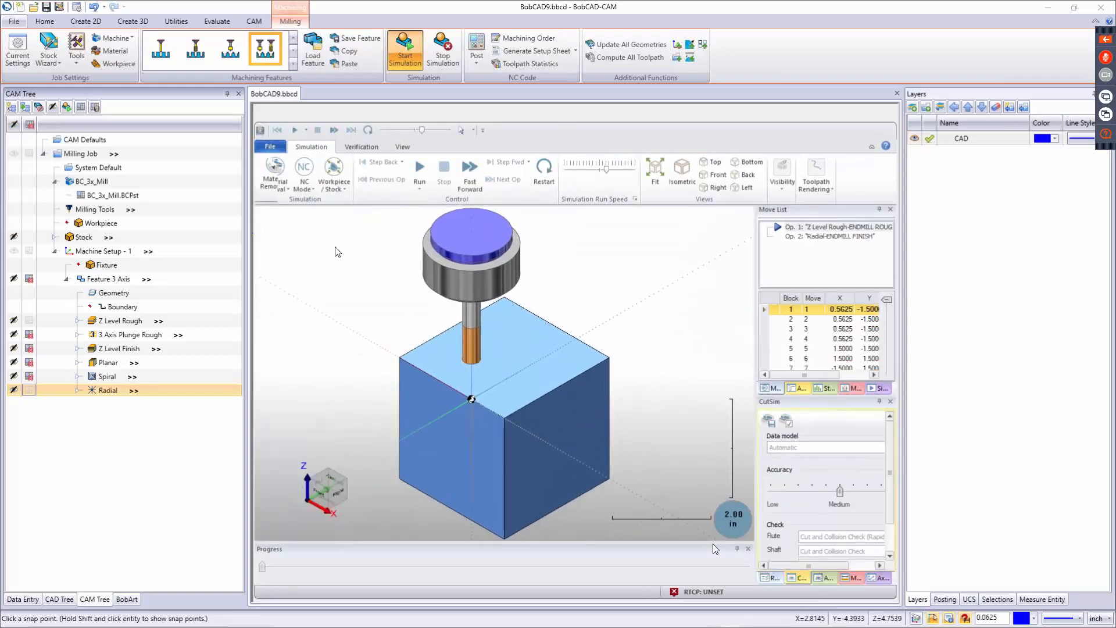
left_click(810, 237)
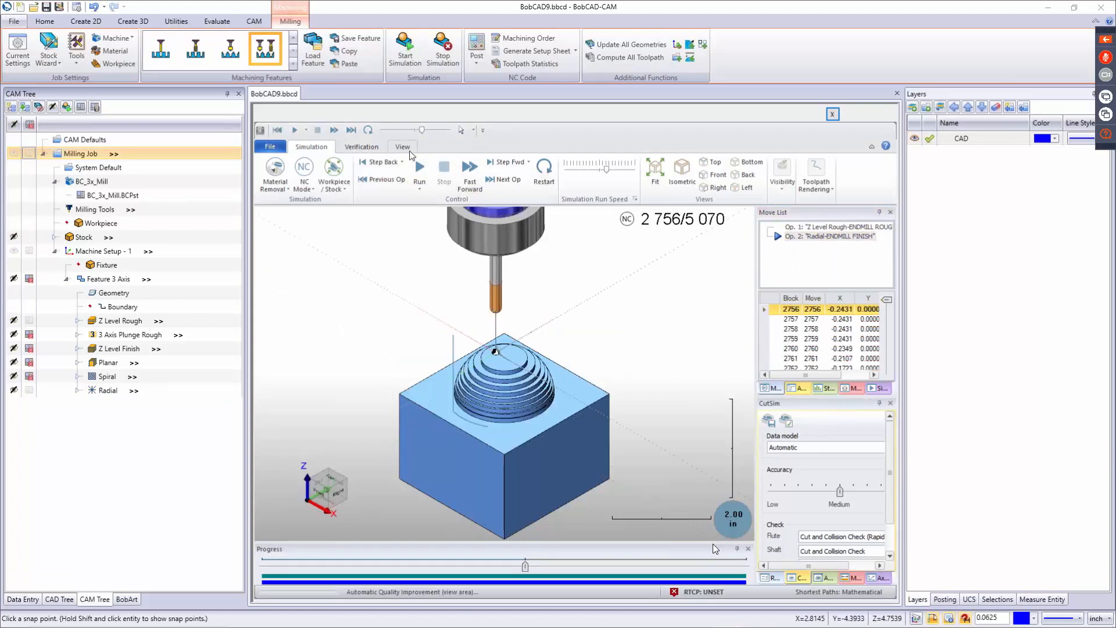
left_click(421, 170)
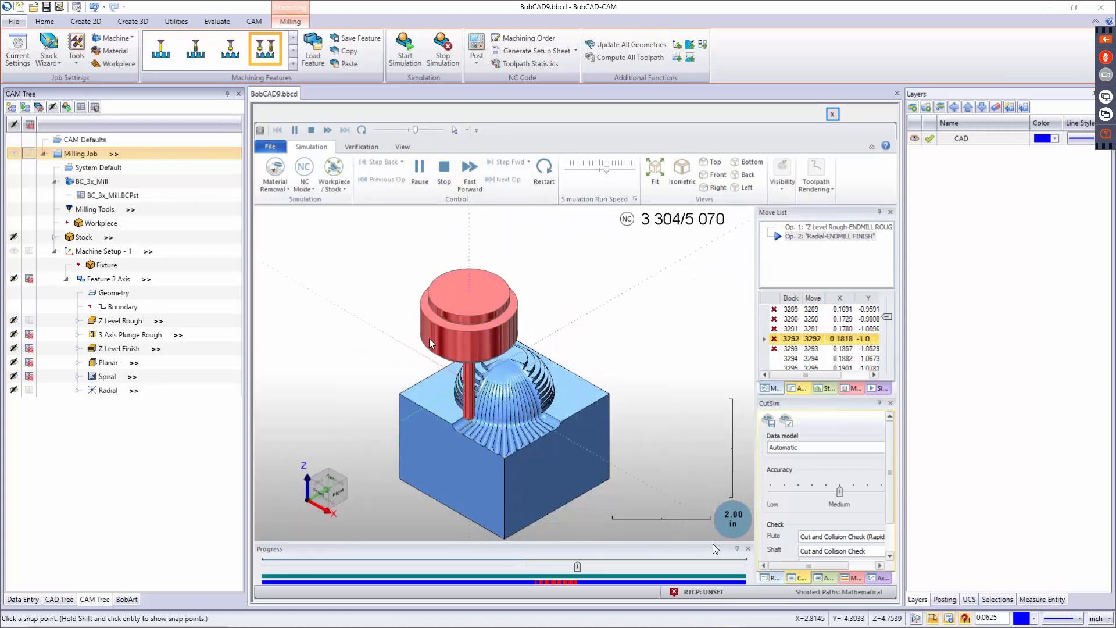
scroll(501, 445, "up", 5)
scroll(504, 438, "up", 3)
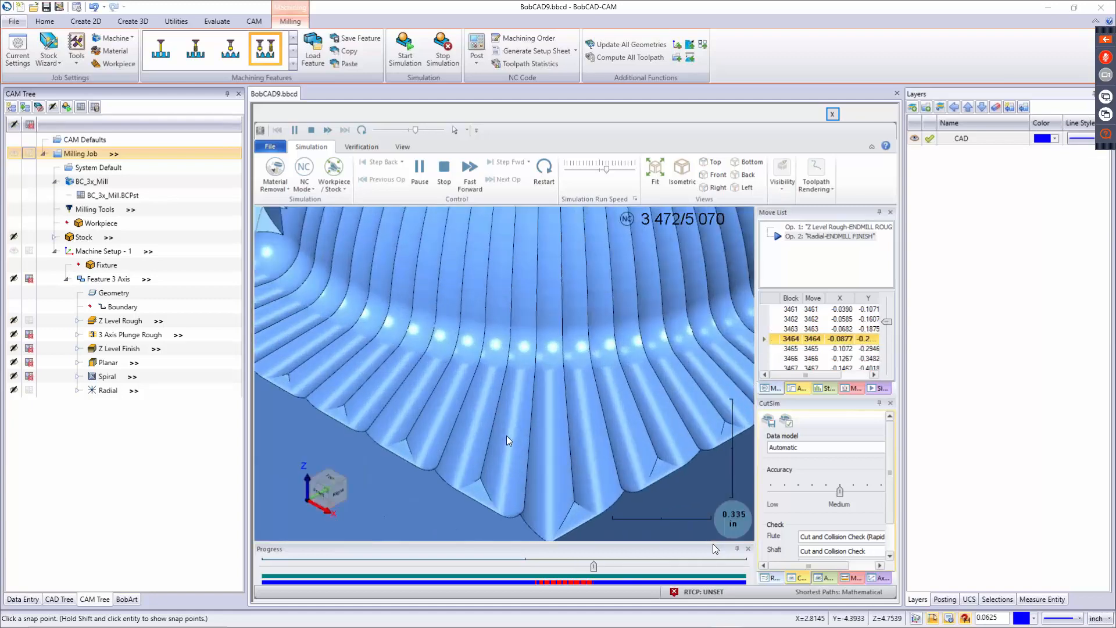
Step: Examine the Radial finish at the block's corner and, once the simulation completes, over the whole dome
mouse_move(503, 435)
middle_mouse_down()
mouse_move(458, 415)
mouse_move(462, 430)
mouse_move(482, 427)
middle_mouse_up()
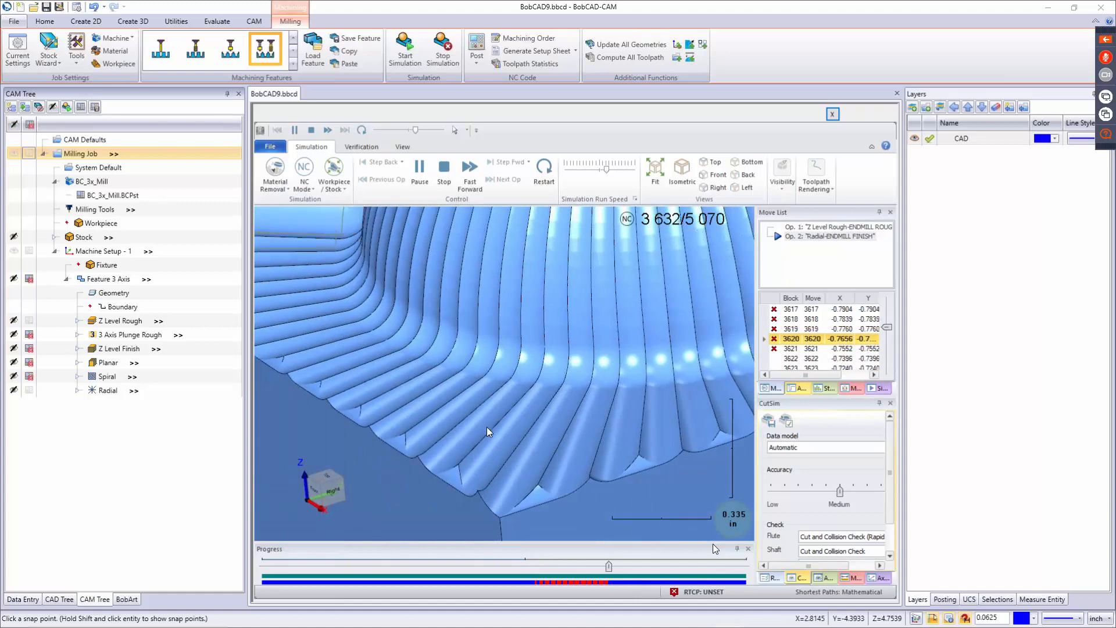
scroll(494, 456, "down", 4)
scroll(493, 456, "down", 4)
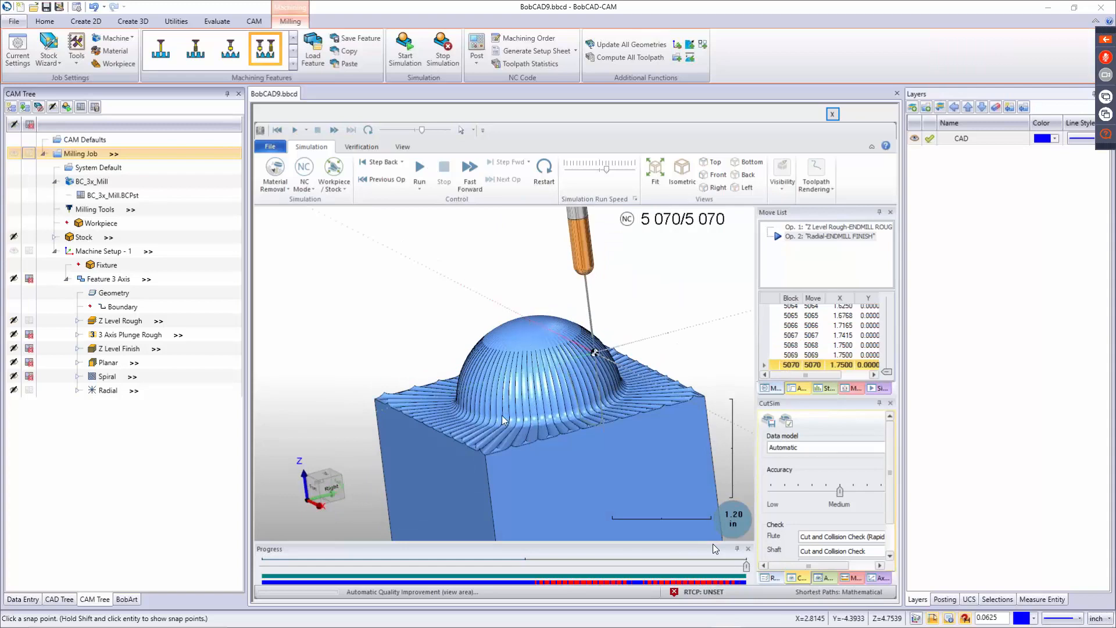
scroll(507, 429, "up", 2)
scroll(508, 428, "down", 1)
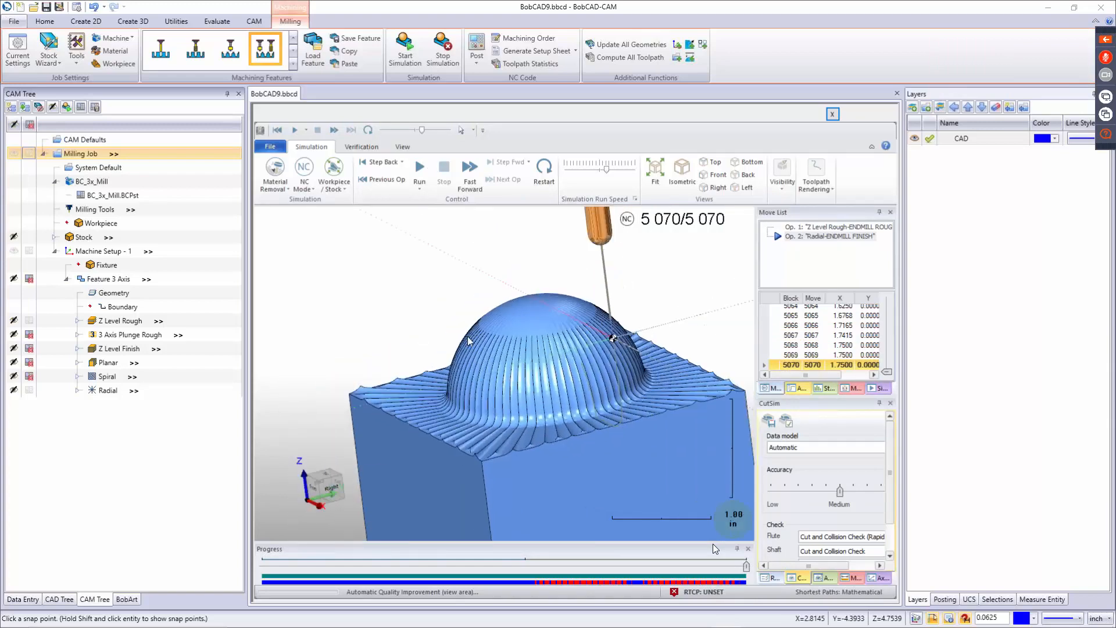
Step: End the simulation and replace Radial with Planar as the finishing operation to post
left_click(444, 51)
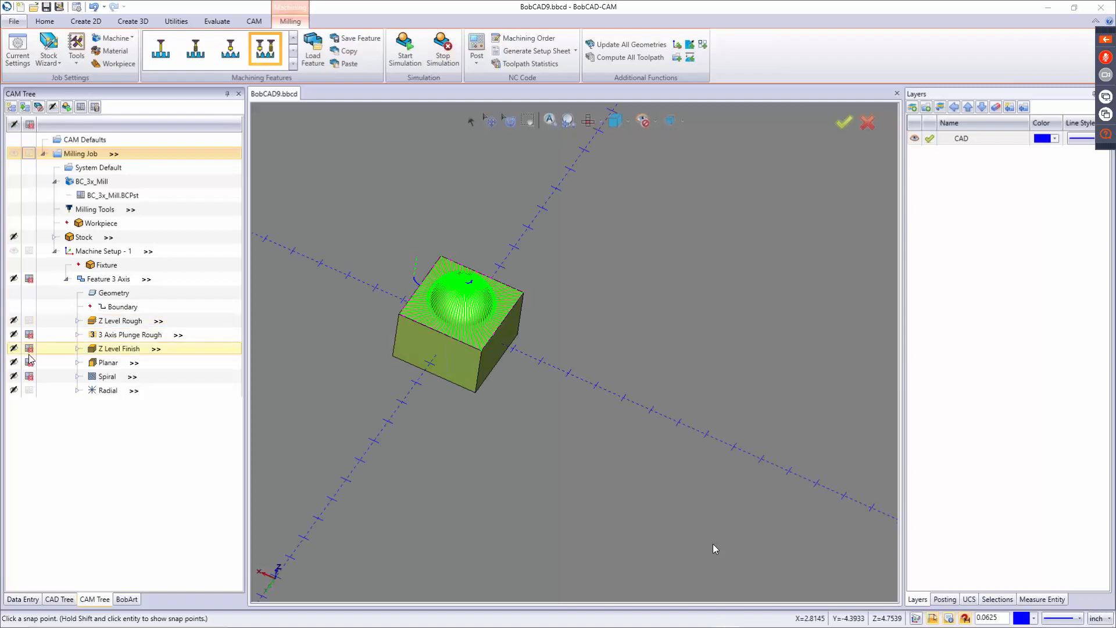
left_click(29, 363)
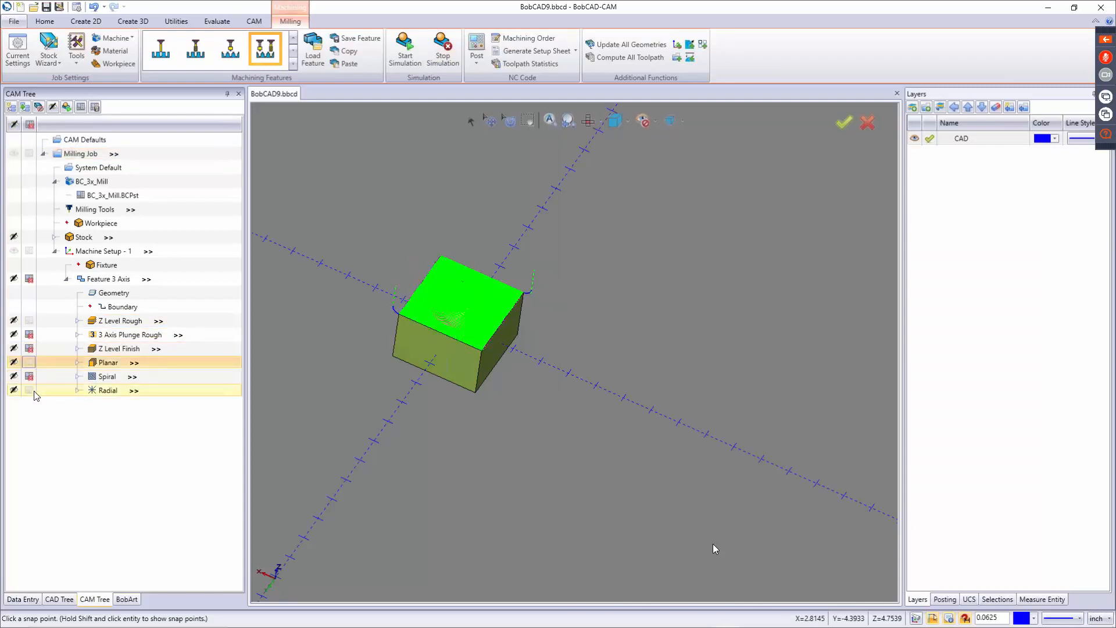
left_click(29, 390)
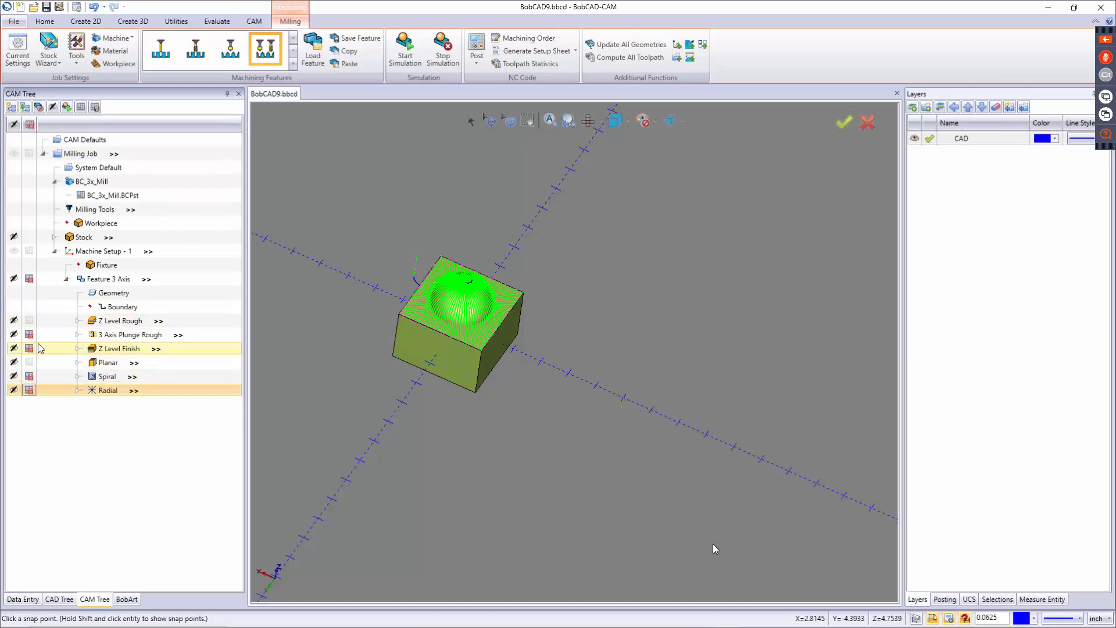
left_click(111, 363)
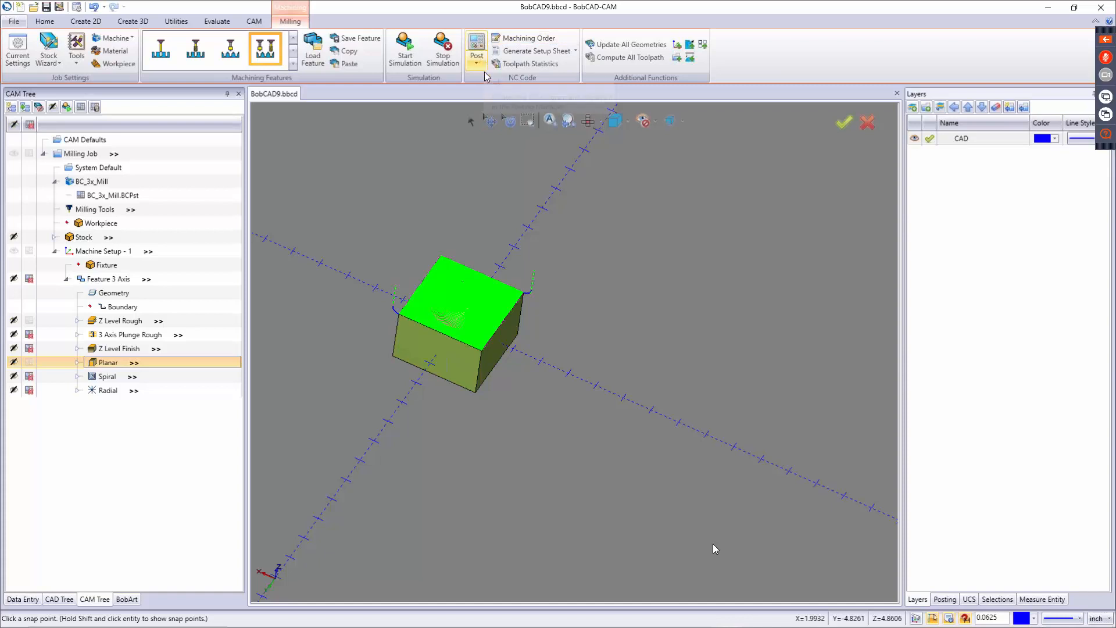
Step: Generate a setup sheet from the Full Setup Sheet template and check the program's total cycle time
left_click(534, 52)
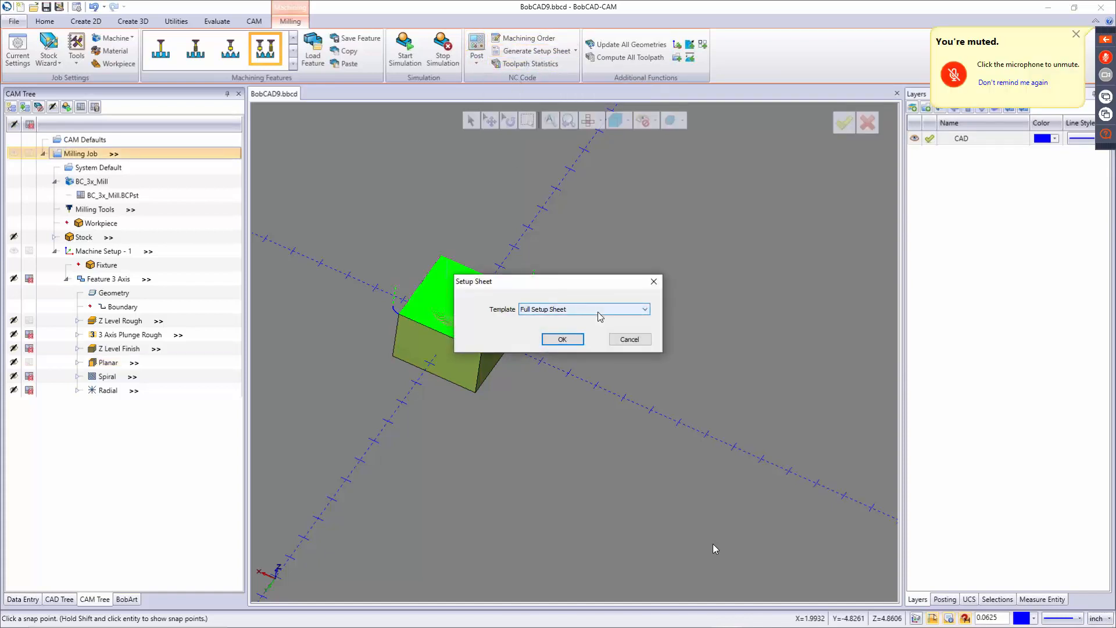
left_click(562, 339)
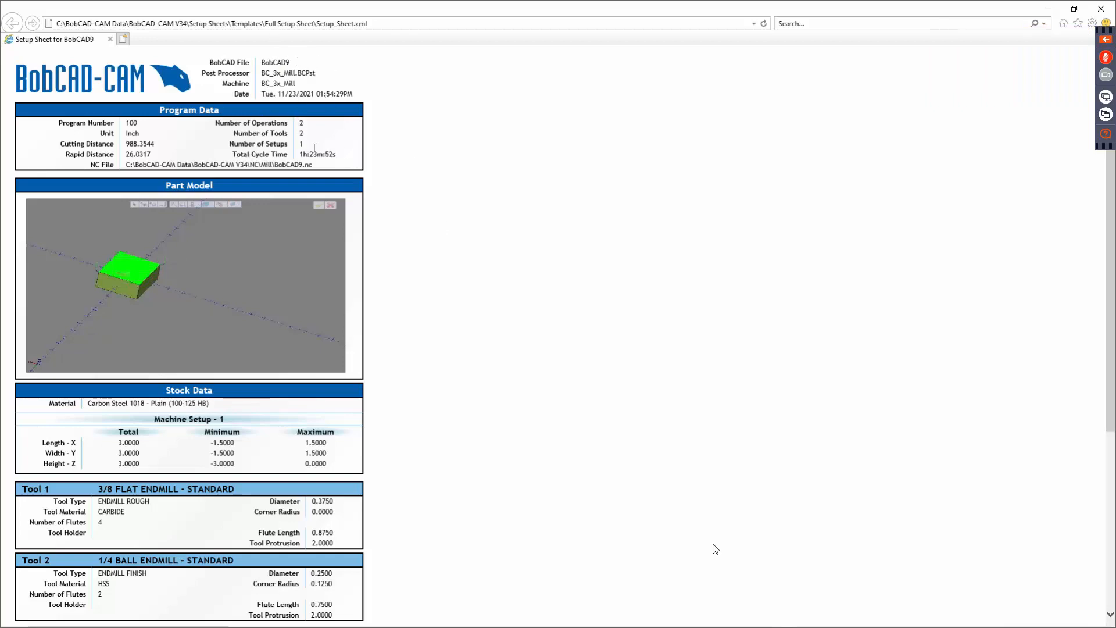
left_click_drag(300, 154, 367, 154)
left_click(352, 154)
Step: Compare the Z Level Rough and Planar cycle times in the setup sheet with the total, and close the sheet
scroll(336, 165, "down", 3)
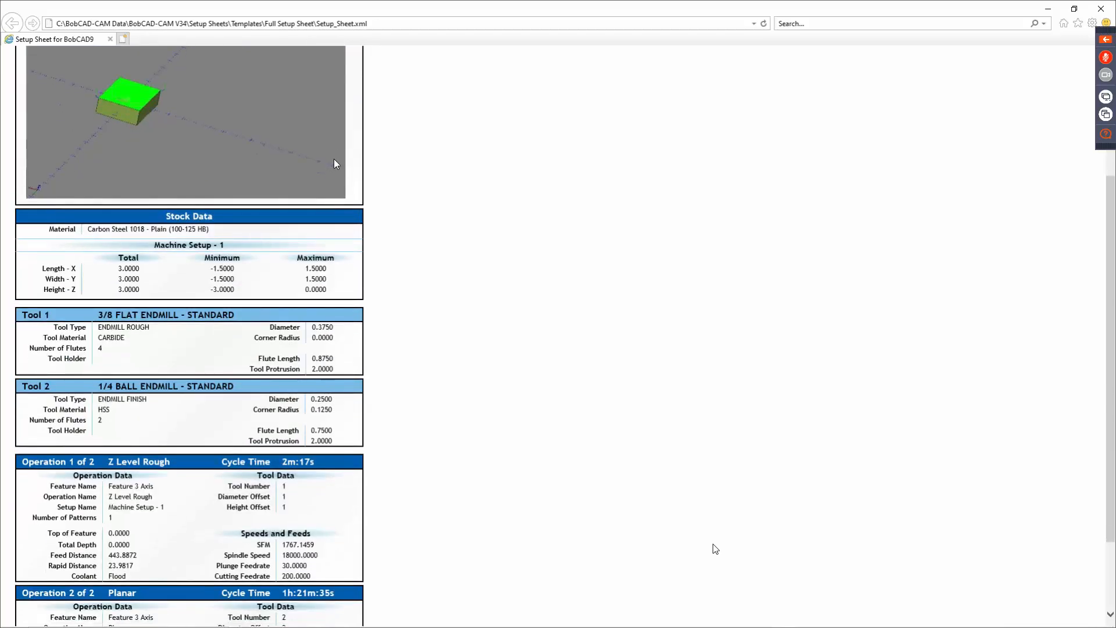
scroll(336, 165, "down", 2)
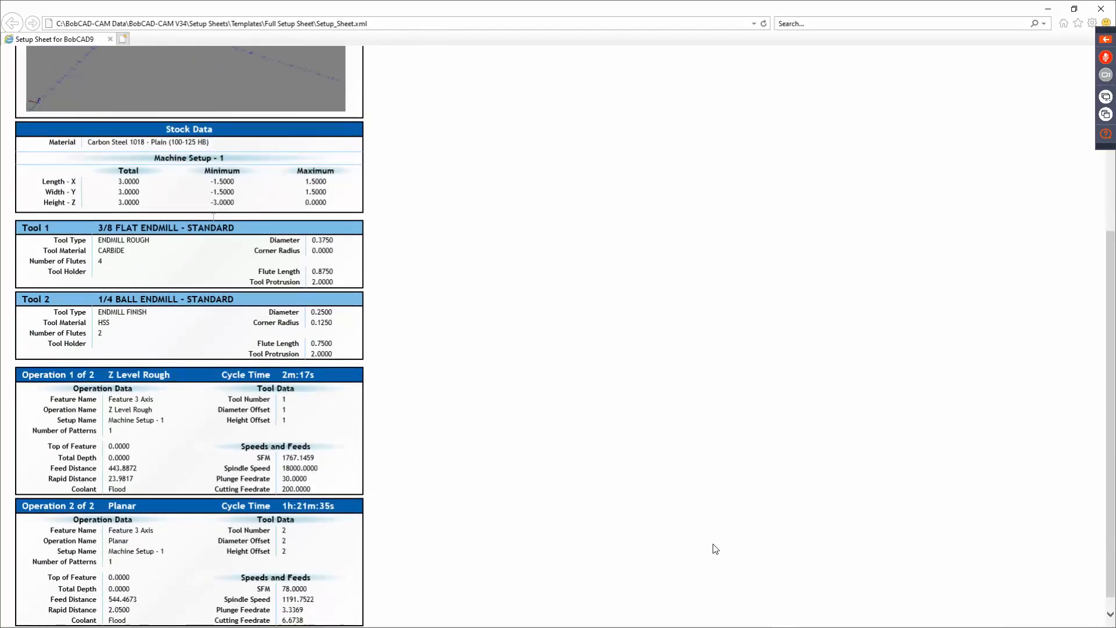
scroll(297, 378, "down", 1)
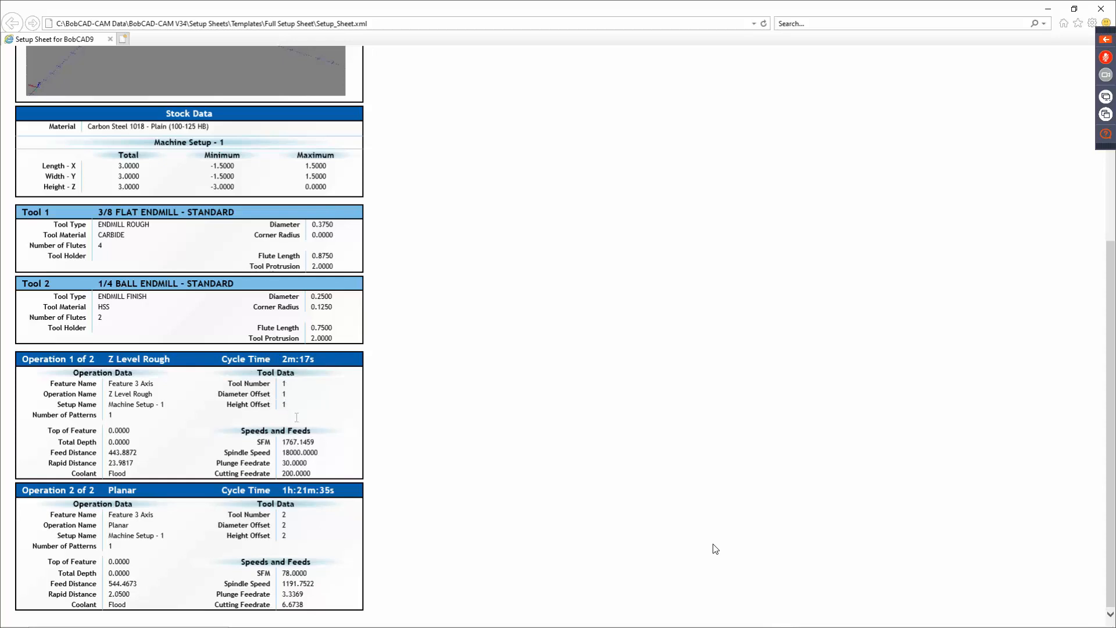
double_click(292, 492)
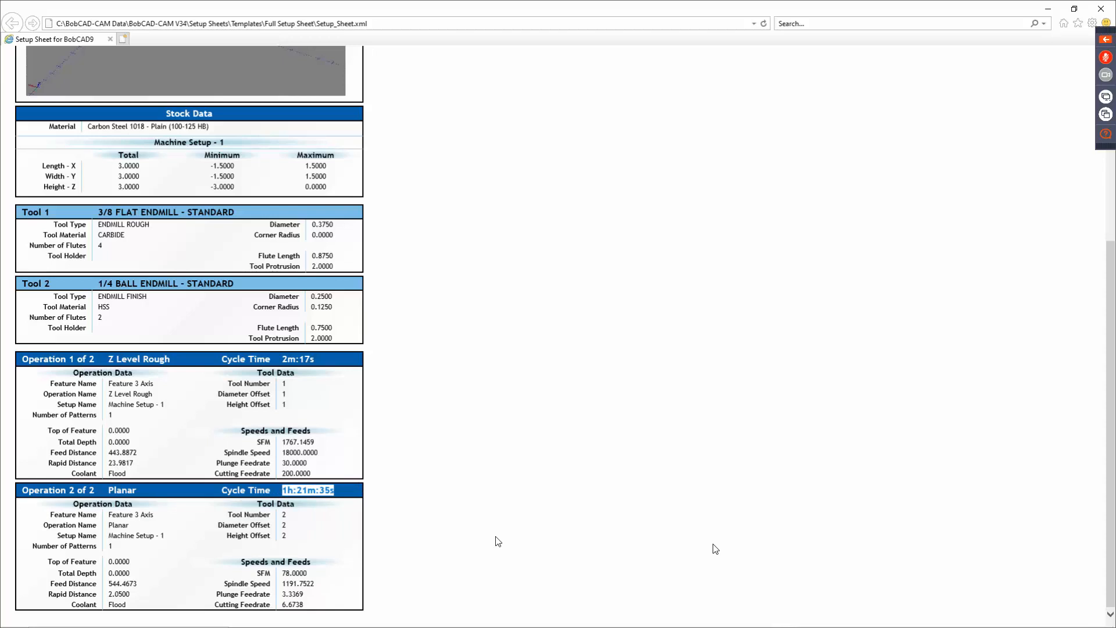
scroll(459, 227, "up", 5)
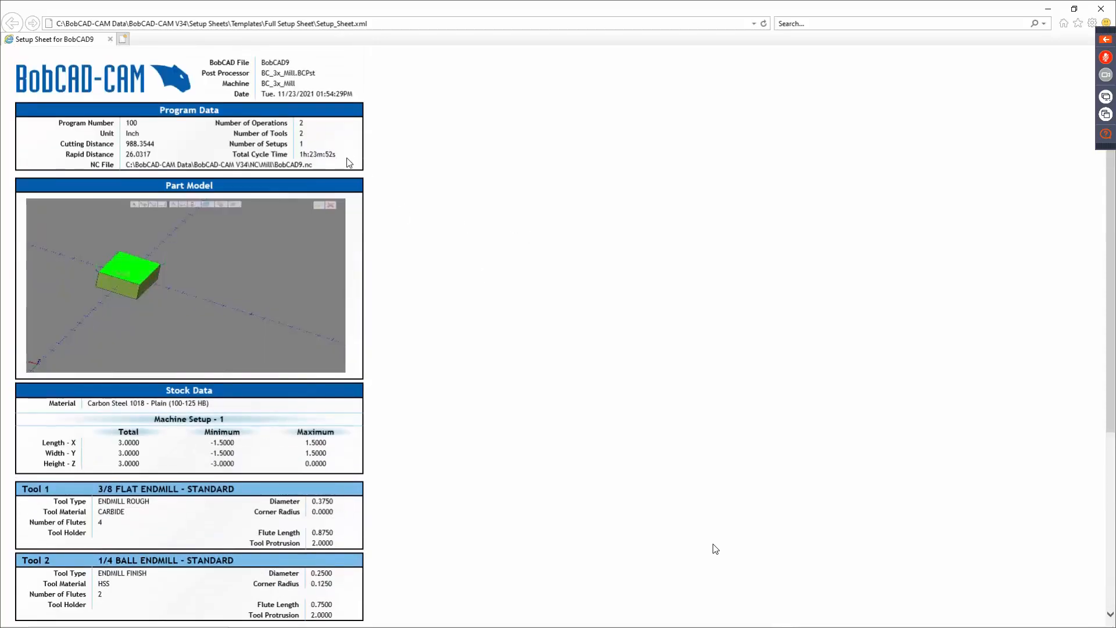
double_click(299, 154)
left_click(1100, 9)
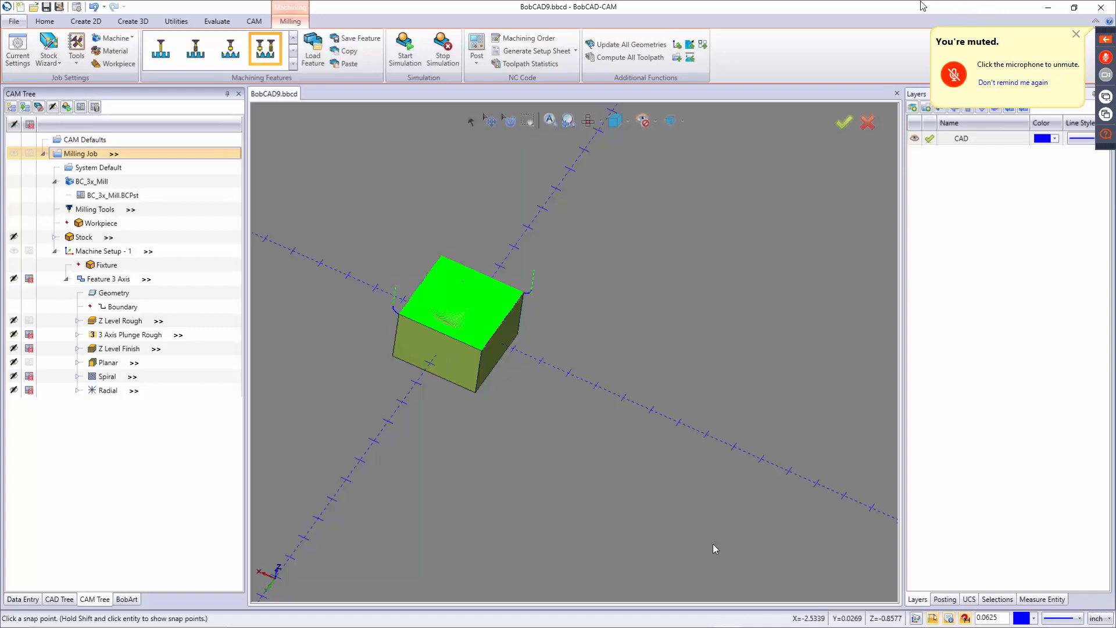
Step: Review the milling job's toolpath statistics for feed, rapid and total time
left_click(530, 64)
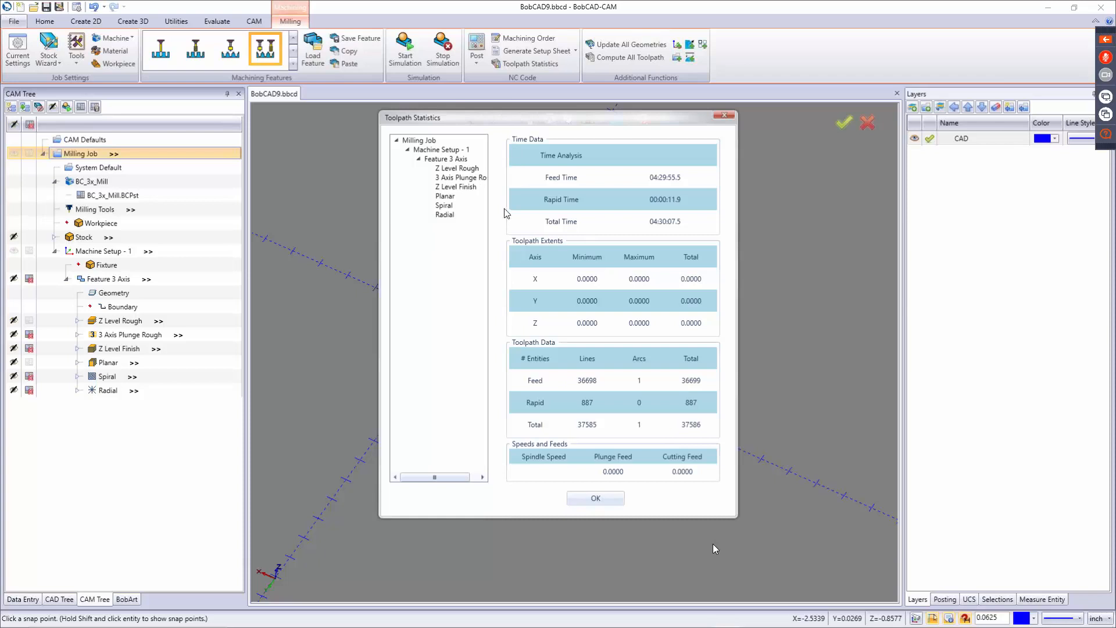
left_click(599, 501)
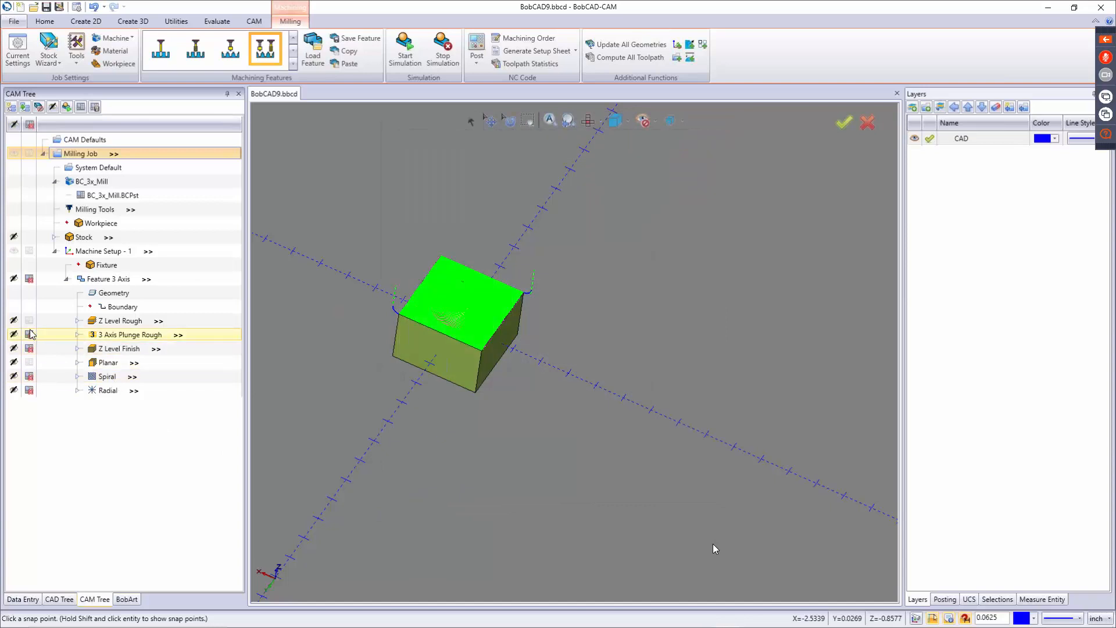
left_click(529, 64)
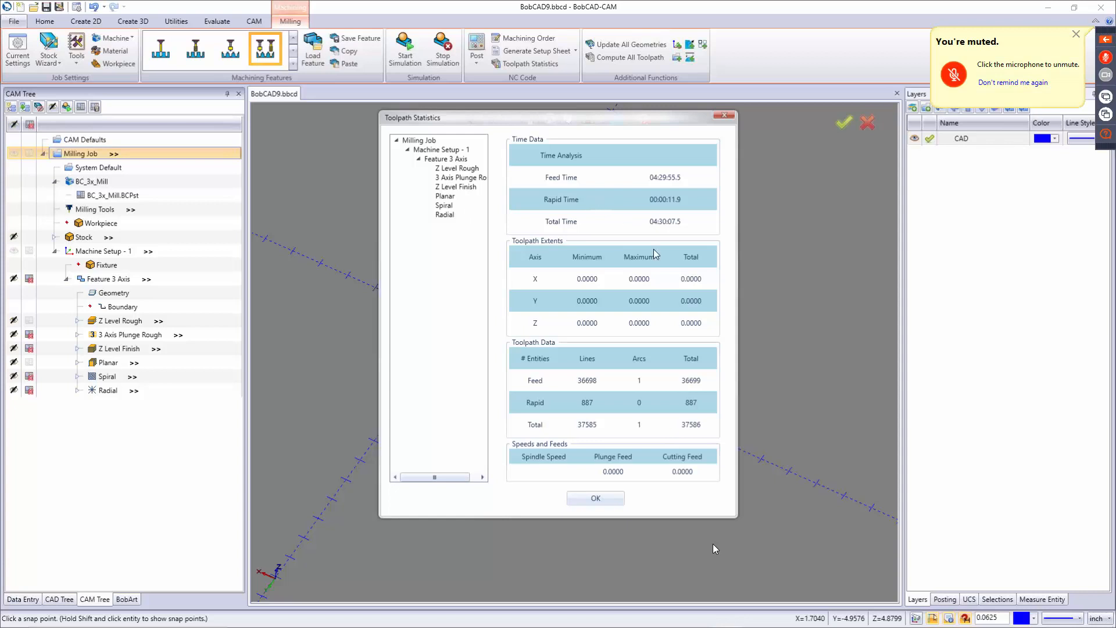
left_click(595, 499)
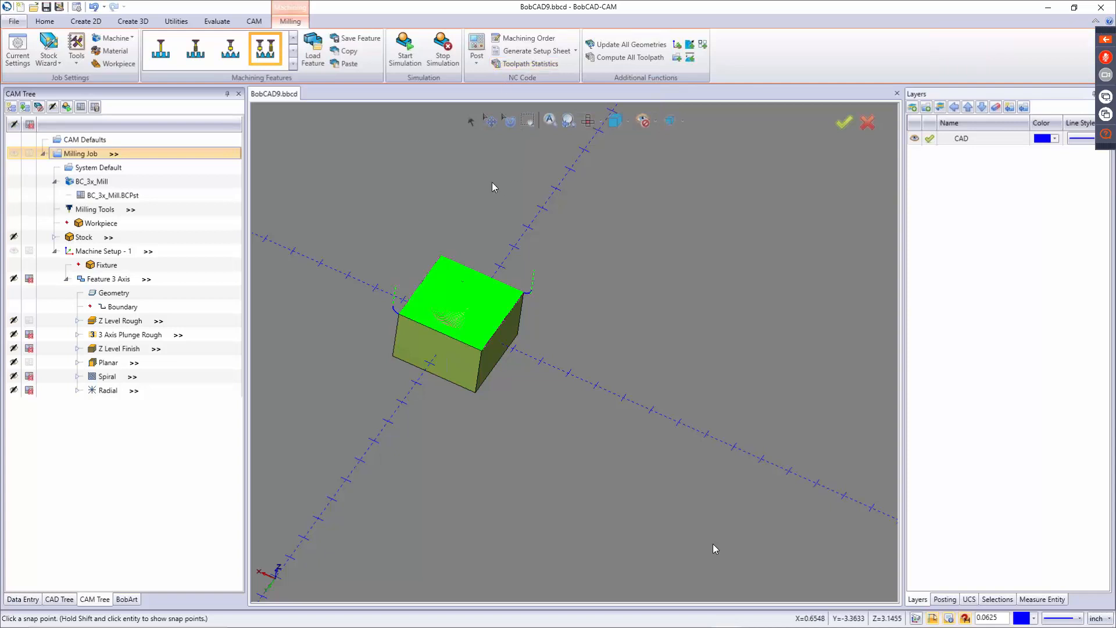
Step: Post the NC program and open it in the NC Editor with the code pane widened to show full lines
left_click(477, 50)
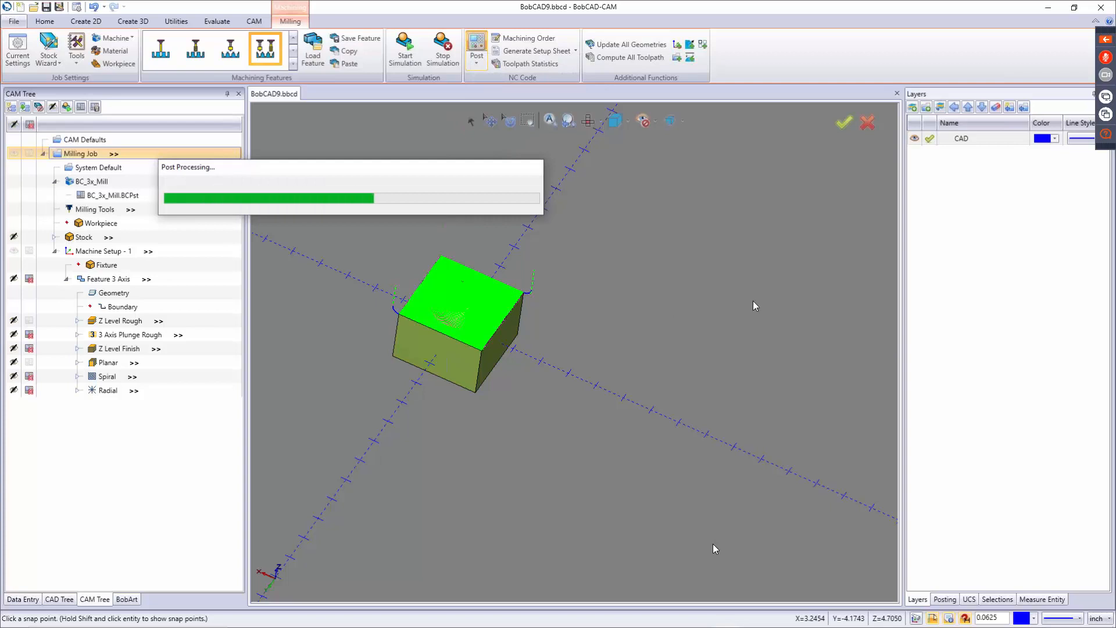
right_click(946, 244)
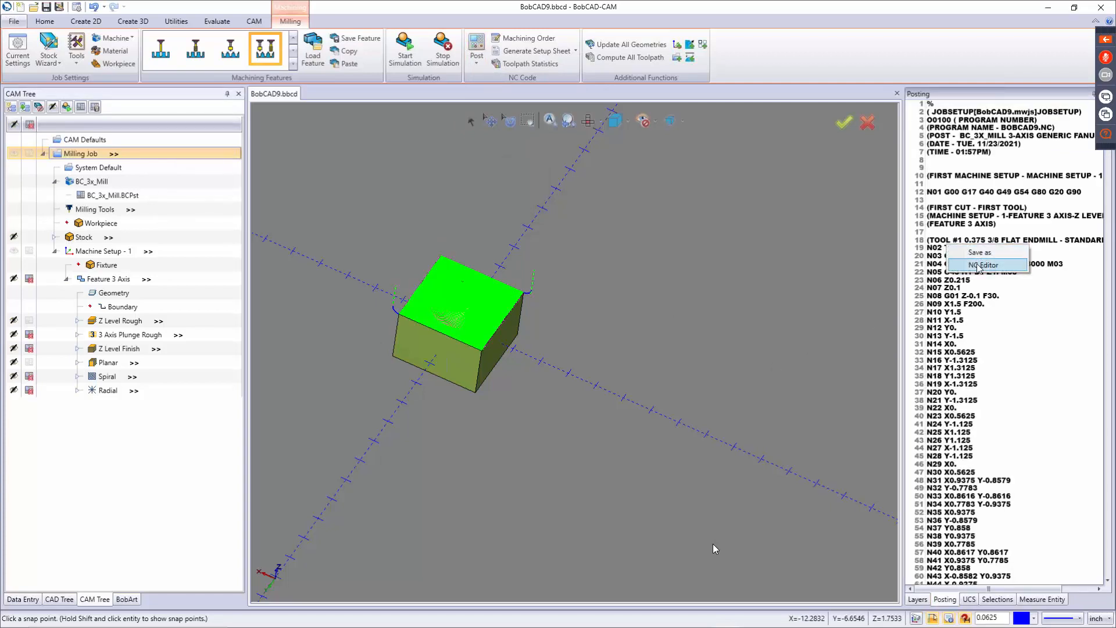
left_click(979, 266)
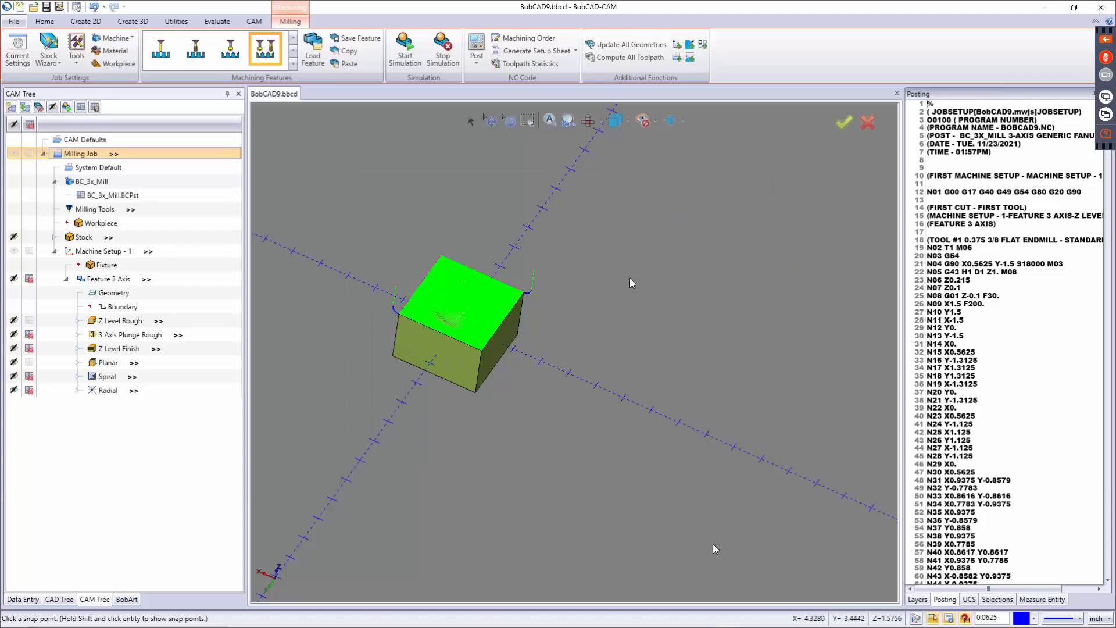
left_click(807, 618)
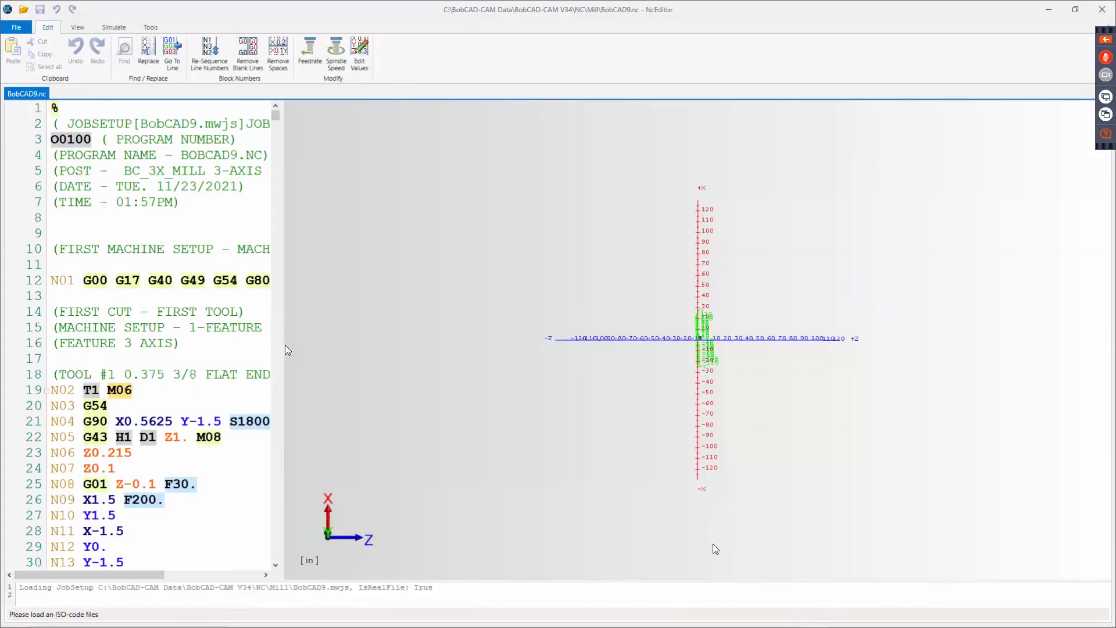
middle_click_drag(361, 351, 296, 354)
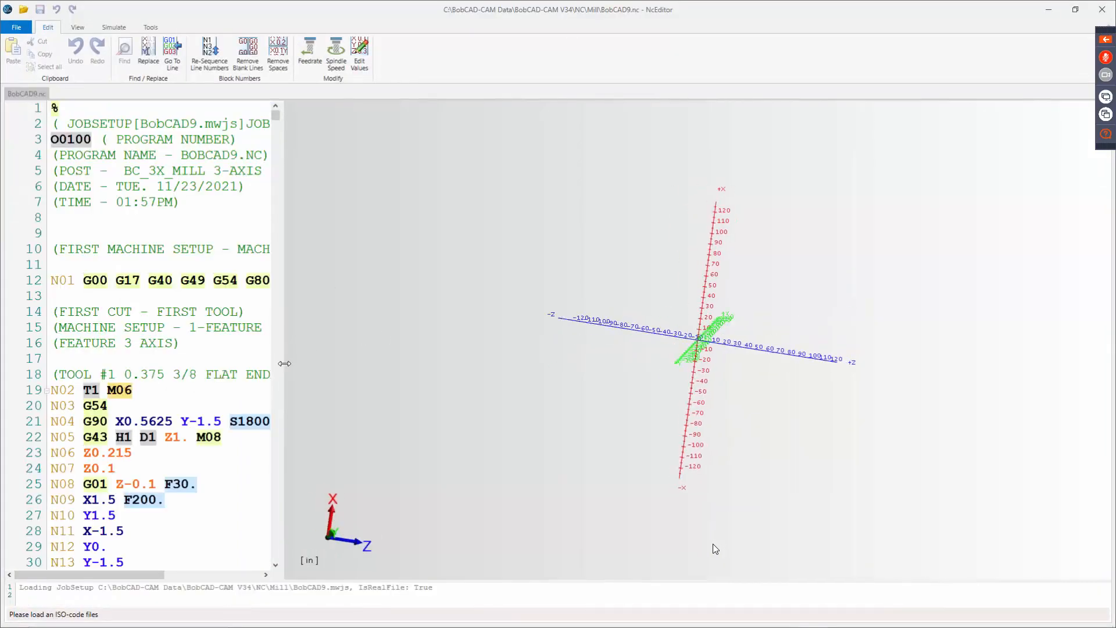
left_click_drag(284, 364, 1091, 340)
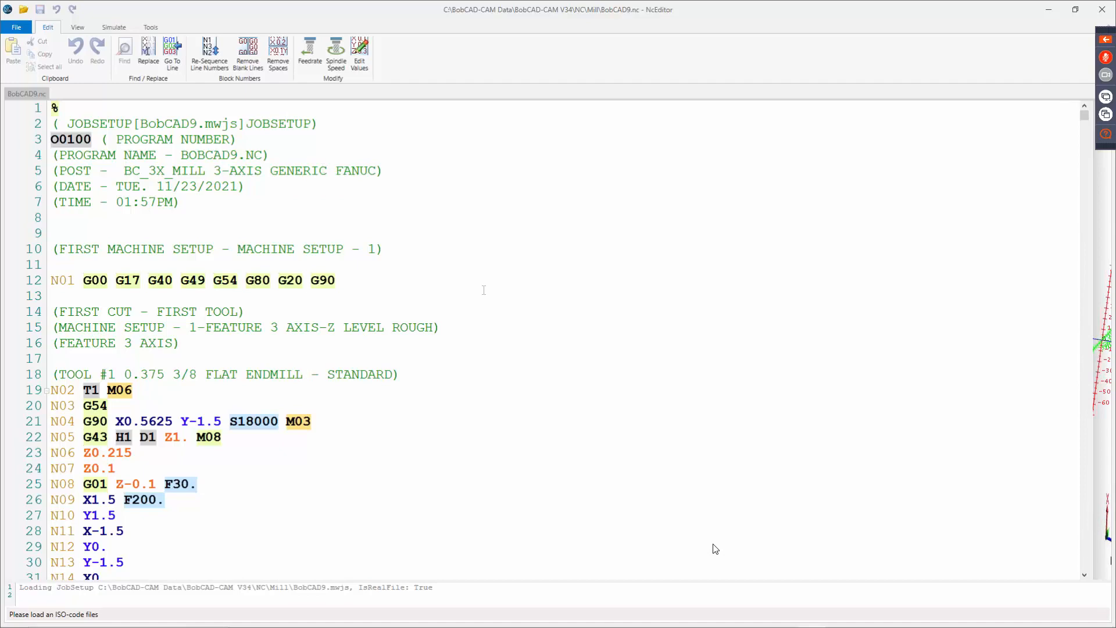
Step: Inspect the posted program's header comments, the N01 startup codes and the first tool change
left_click_drag(55, 124, 244, 204)
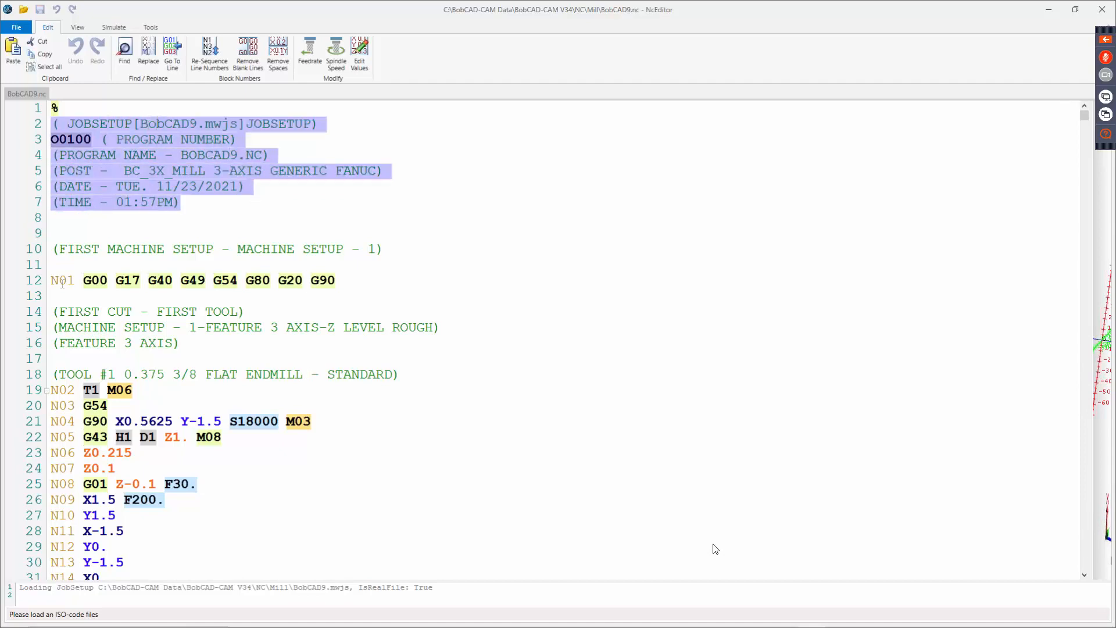
left_click_drag(81, 281, 336, 281)
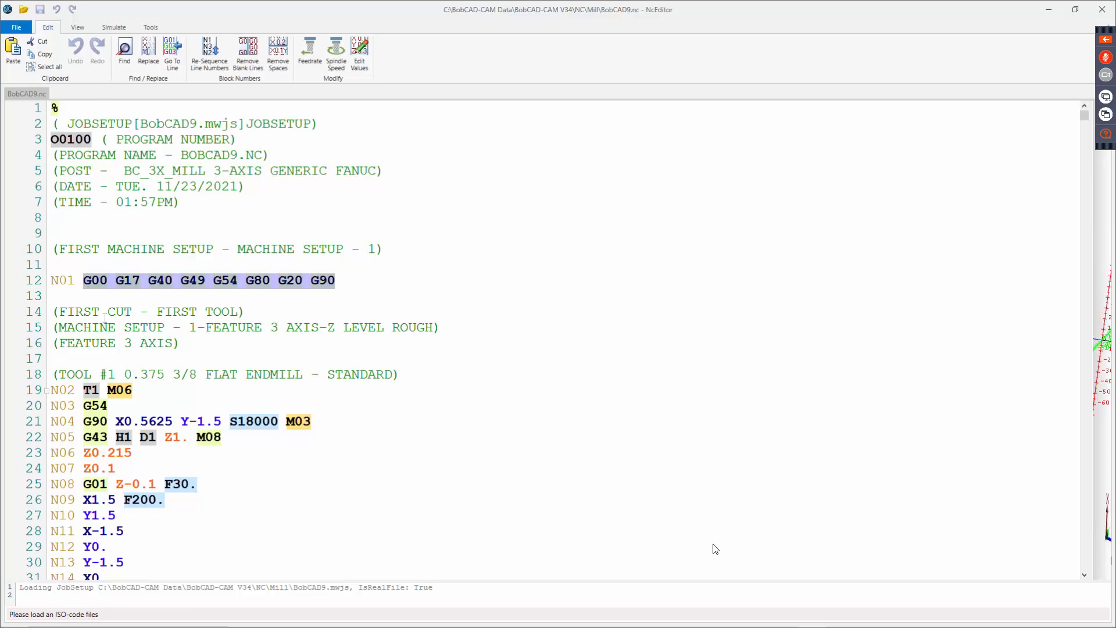
left_click_drag(82, 389, 116, 389)
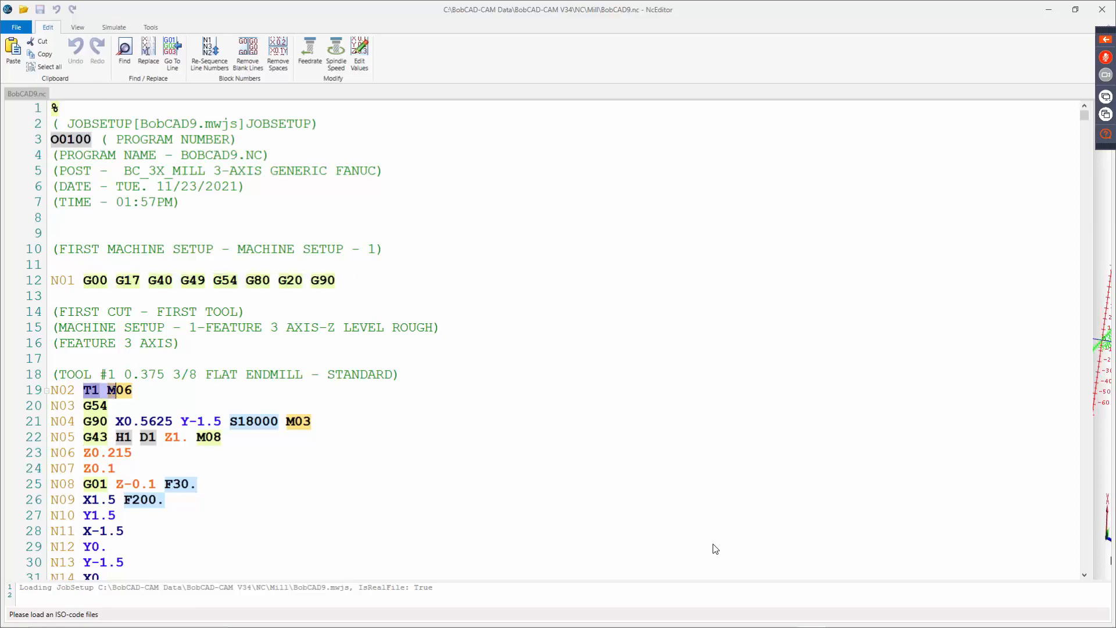
left_click(164, 386)
Step: Examine the Z Level Rough code from the first pass at Z-0.1 to the start of the Z-0.2 pass
scroll(162, 378, "down", 5)
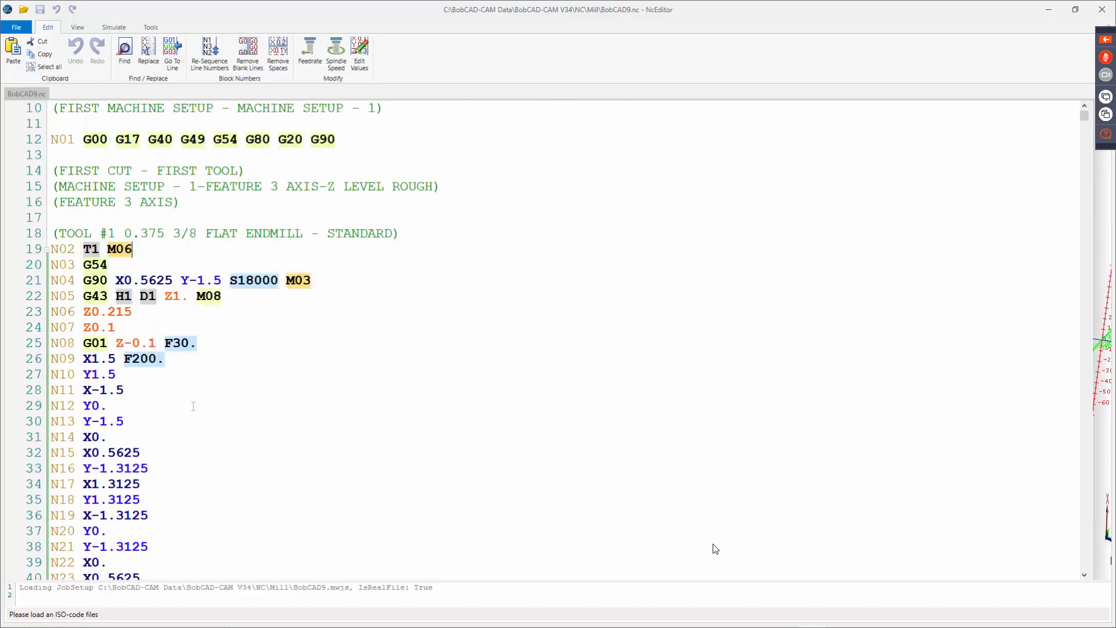
scroll(113, 356, "down", 9)
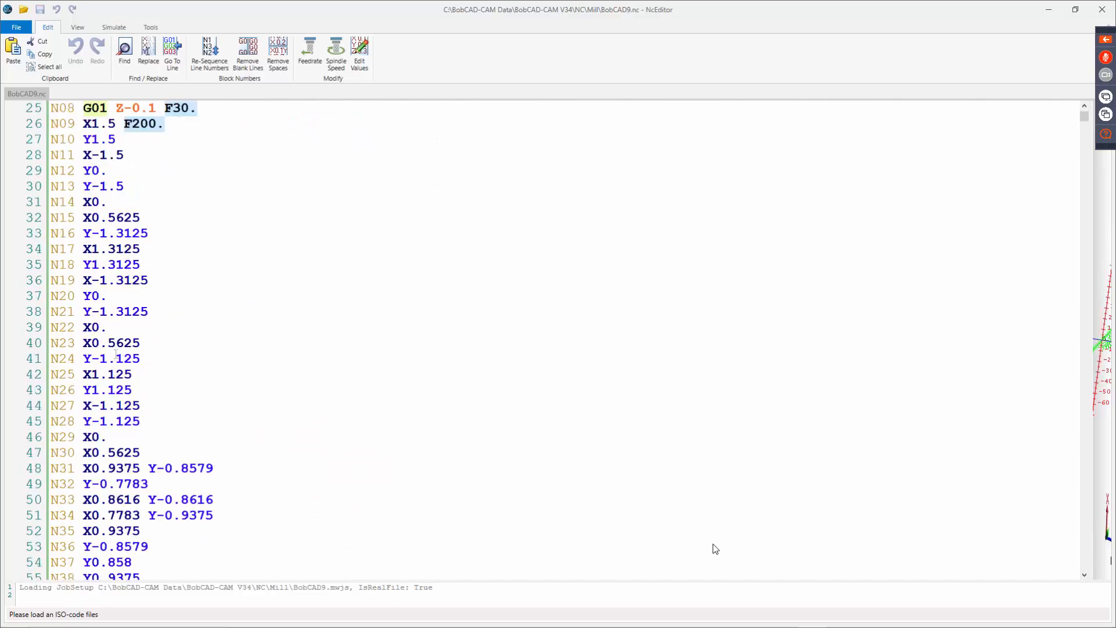
scroll(124, 360, "down", 13)
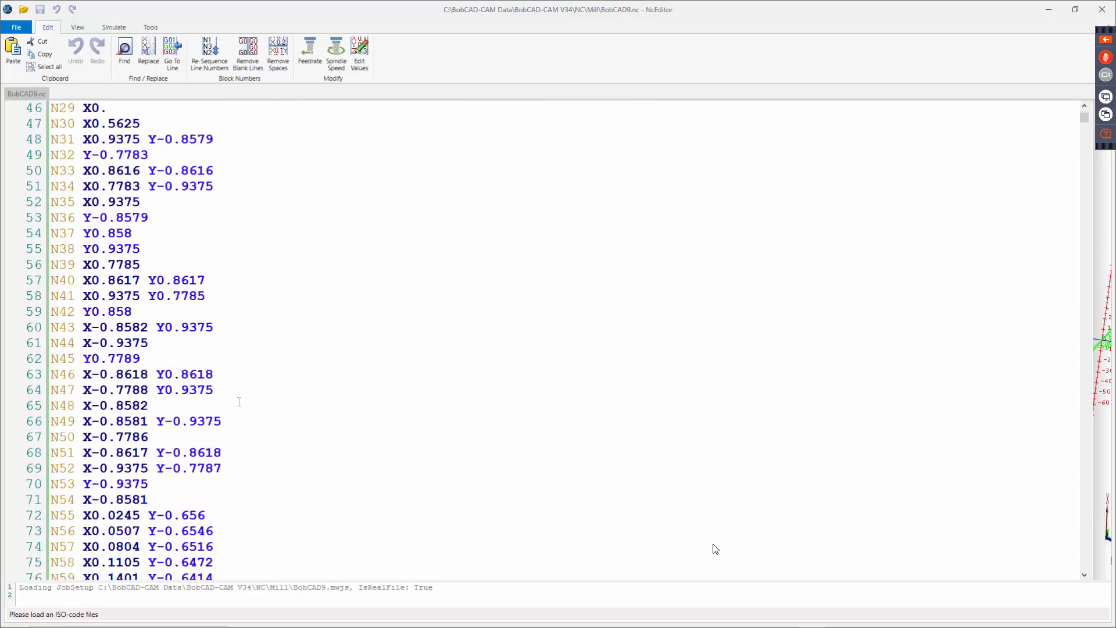
scroll(238, 401, "down", 20)
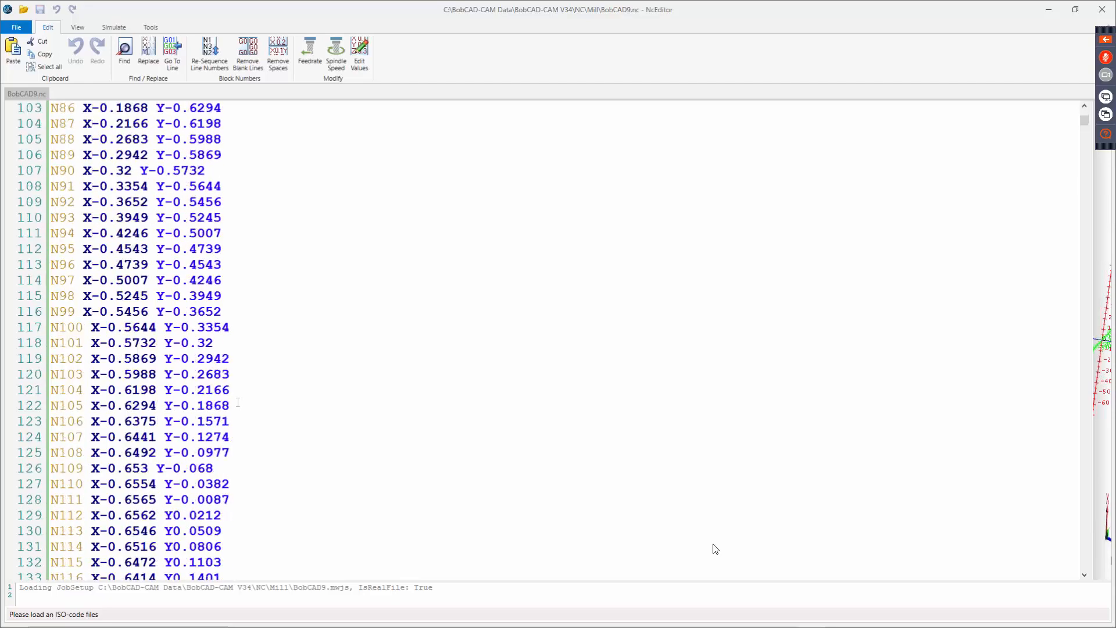
scroll(237, 411, "down", 13)
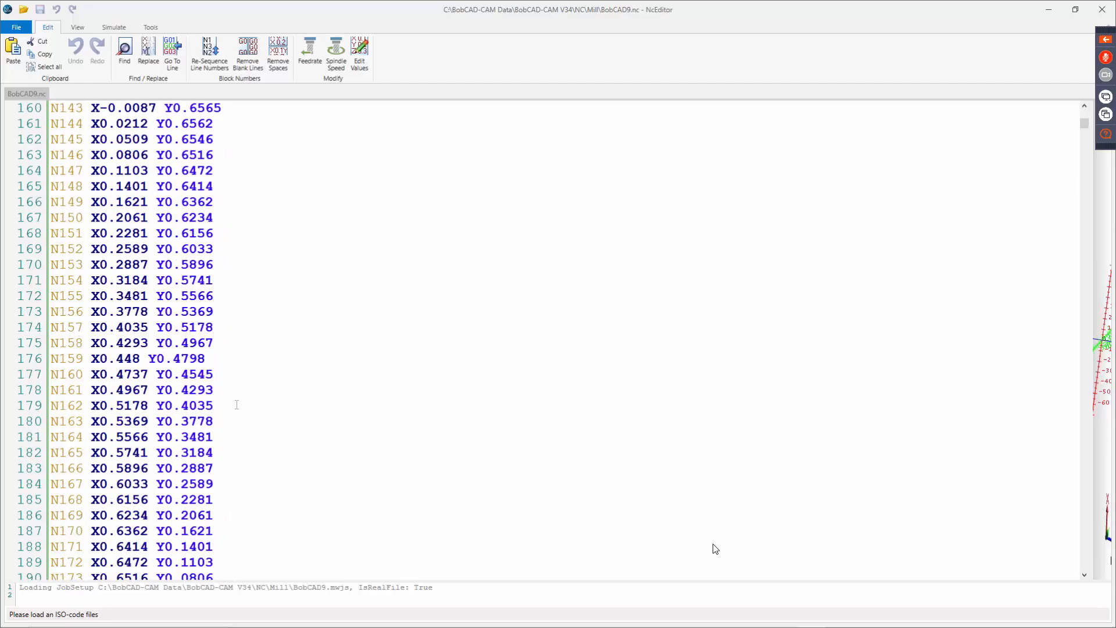
scroll(232, 407, "down", 14)
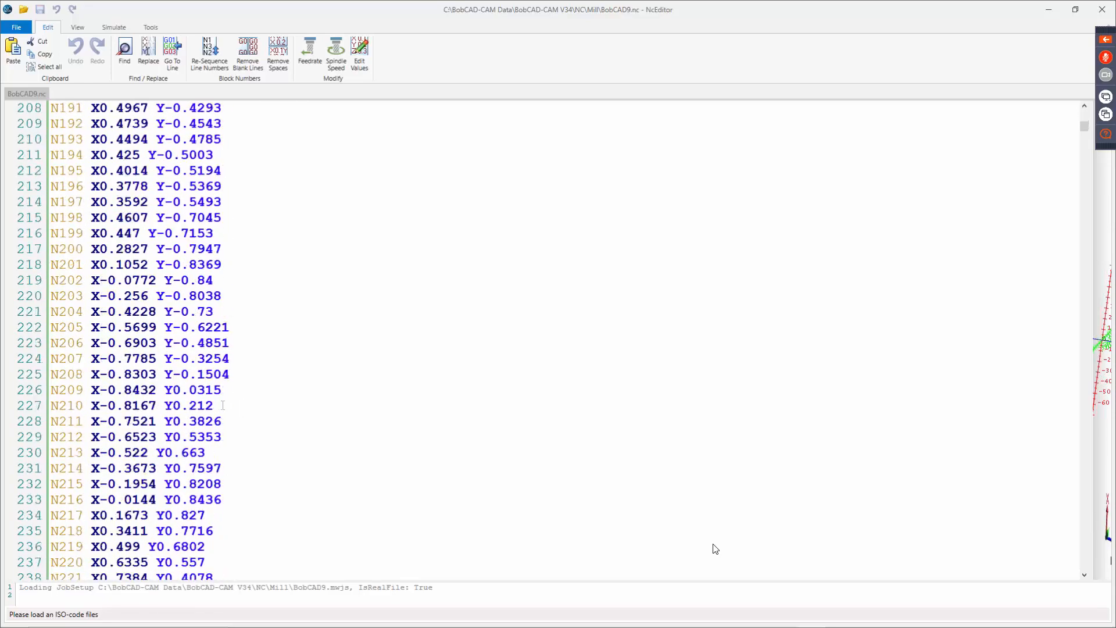
scroll(242, 410, "down", 6)
scroll(242, 410, "up", 11)
scroll(243, 411, "down", 19)
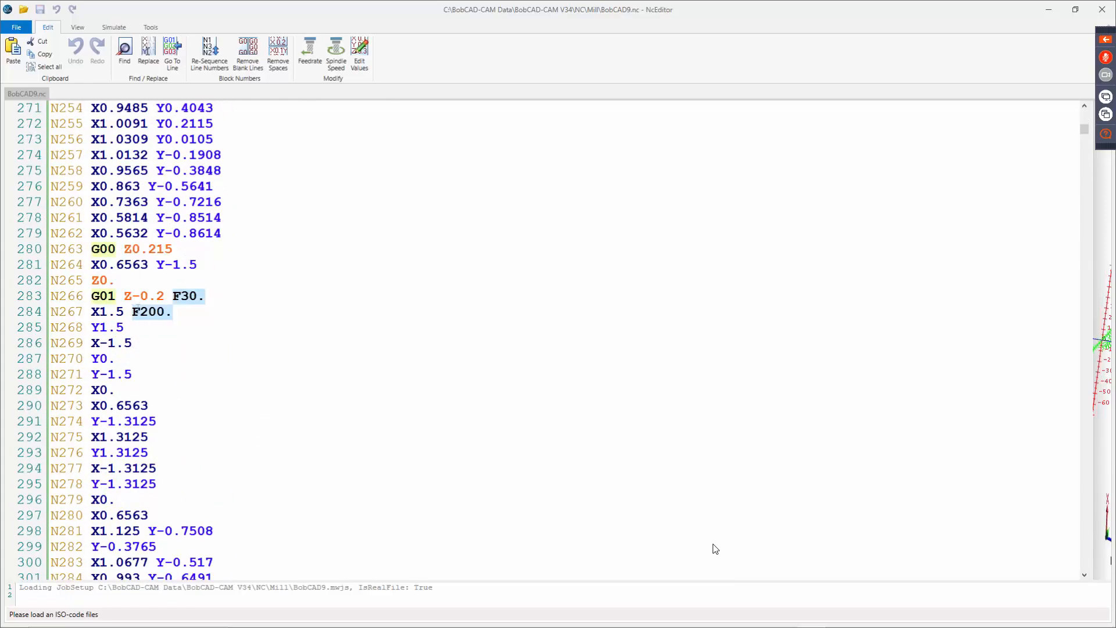
Step: Examine the rapid retract to Z0.215, the plunge to Z-0.2 and the following pass moves, then return to the program start
left_click_drag(124, 296, 189, 295)
left_click_drag(132, 249, 174, 250)
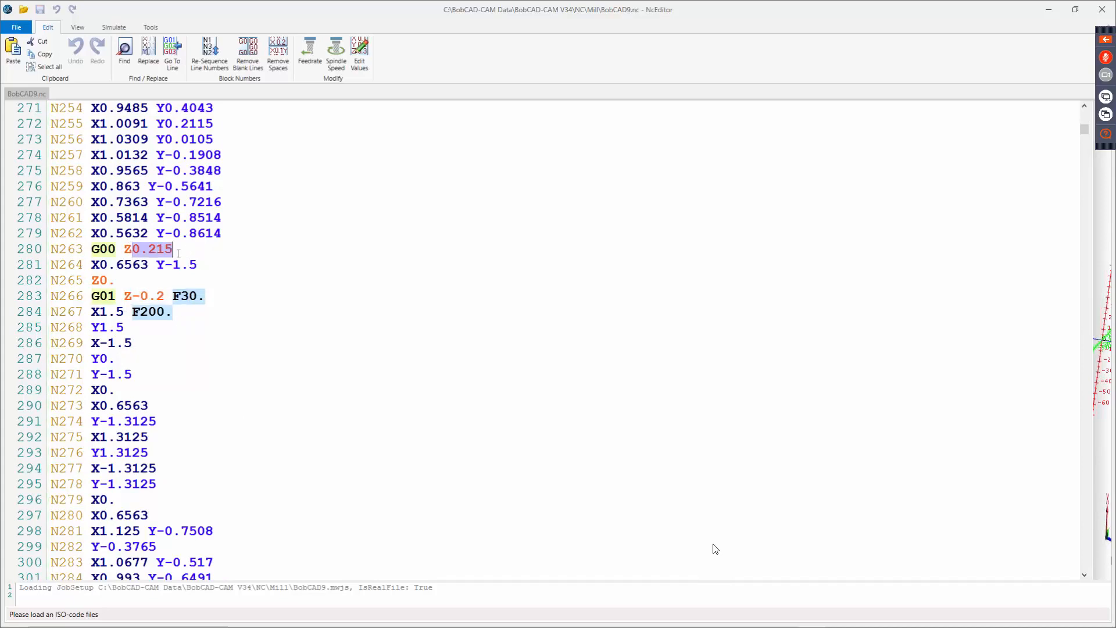
left_click_drag(119, 298, 180, 298)
left_click(219, 426)
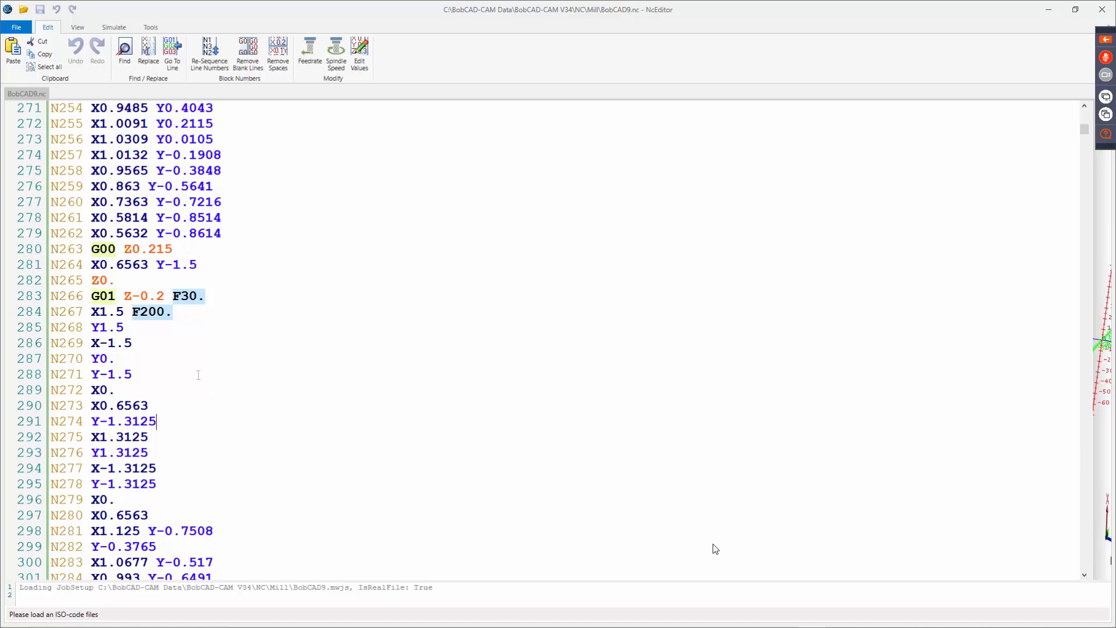
scroll(199, 388, "down", 4)
scroll(715, 548, "down", 3)
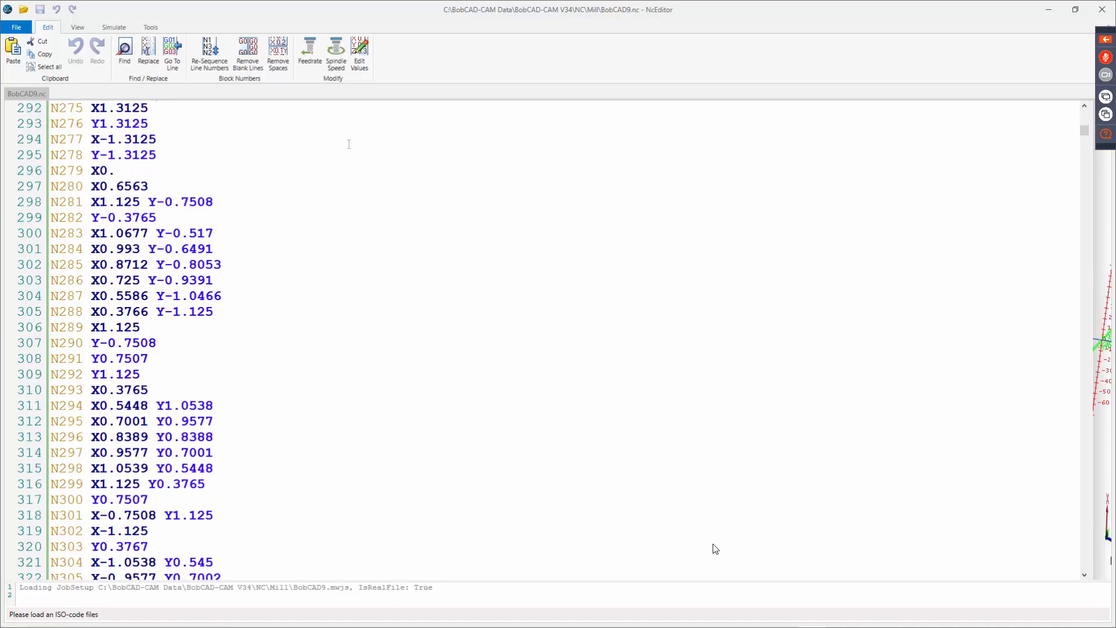
scroll(225, 145, "up", 4)
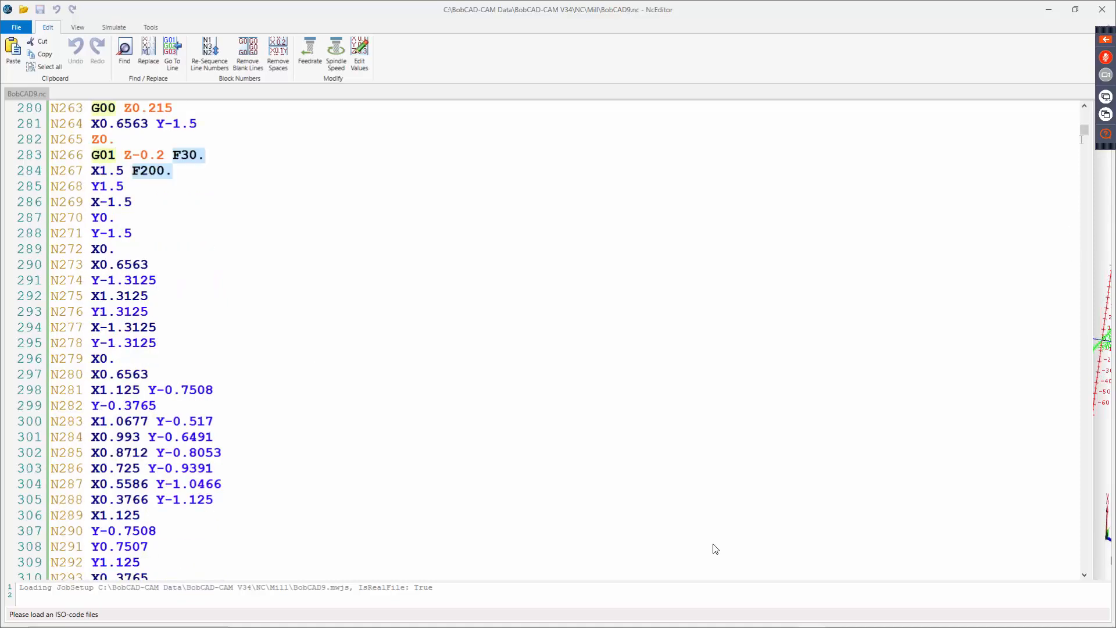
left_click_drag(1084, 133, 1084, 114)
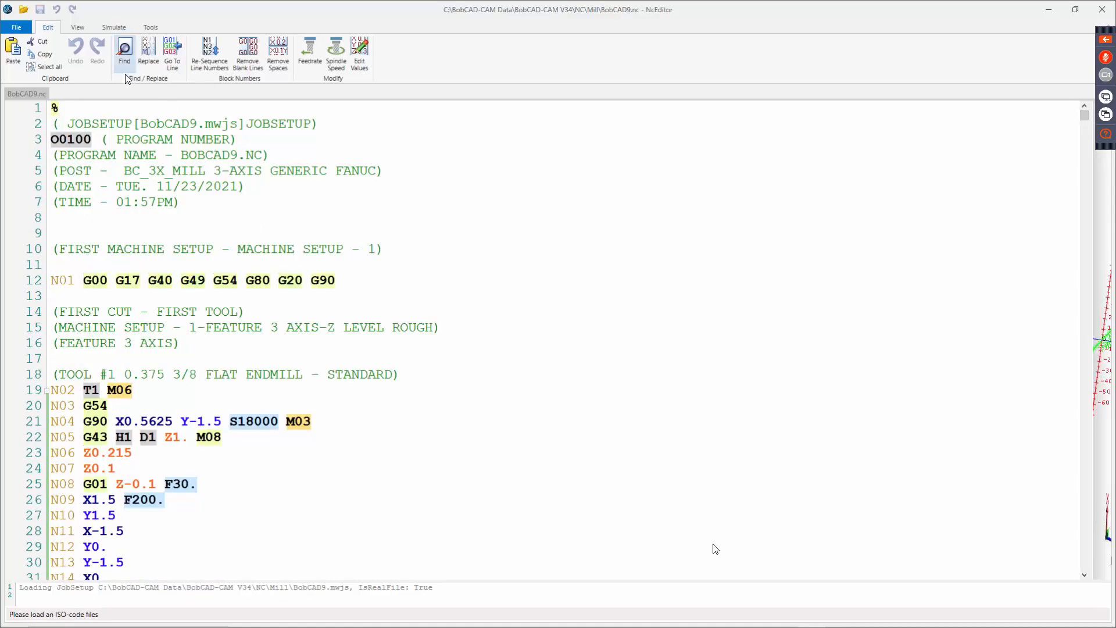
Step: Review the DNC transfer's serial connection and communication protocol settings, then close the NC Editor
left_click(151, 27)
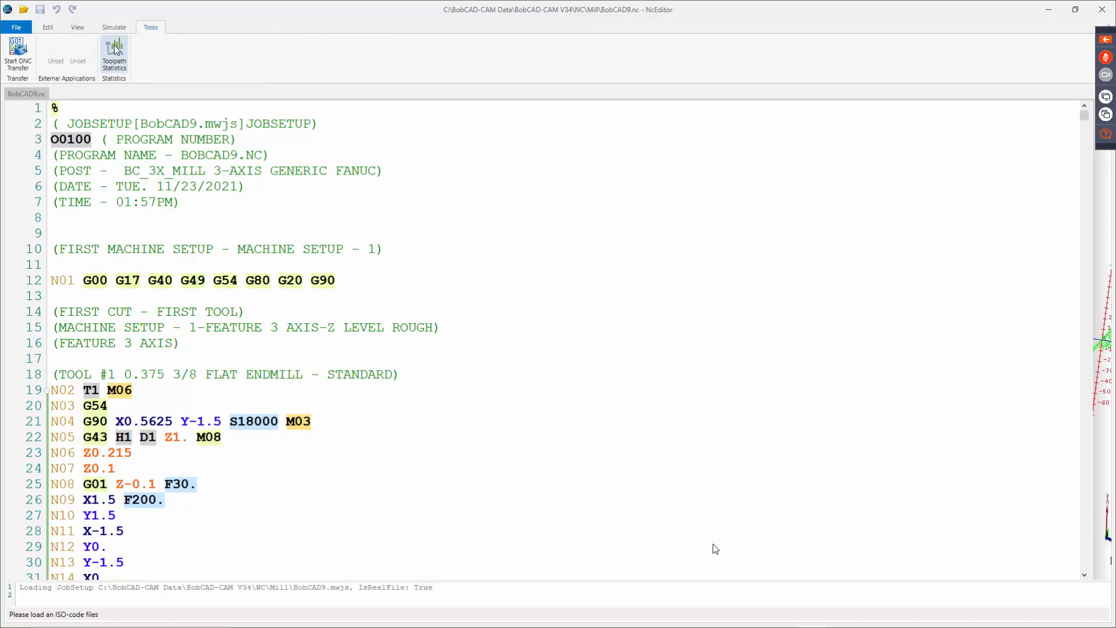
left_click(27, 61)
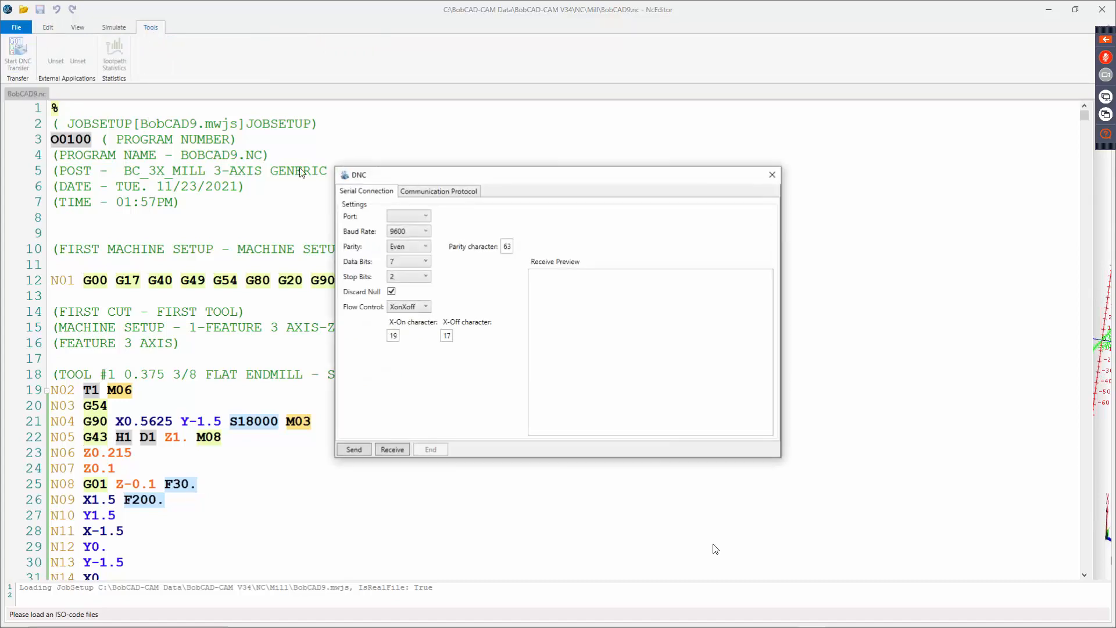
left_click(412, 216)
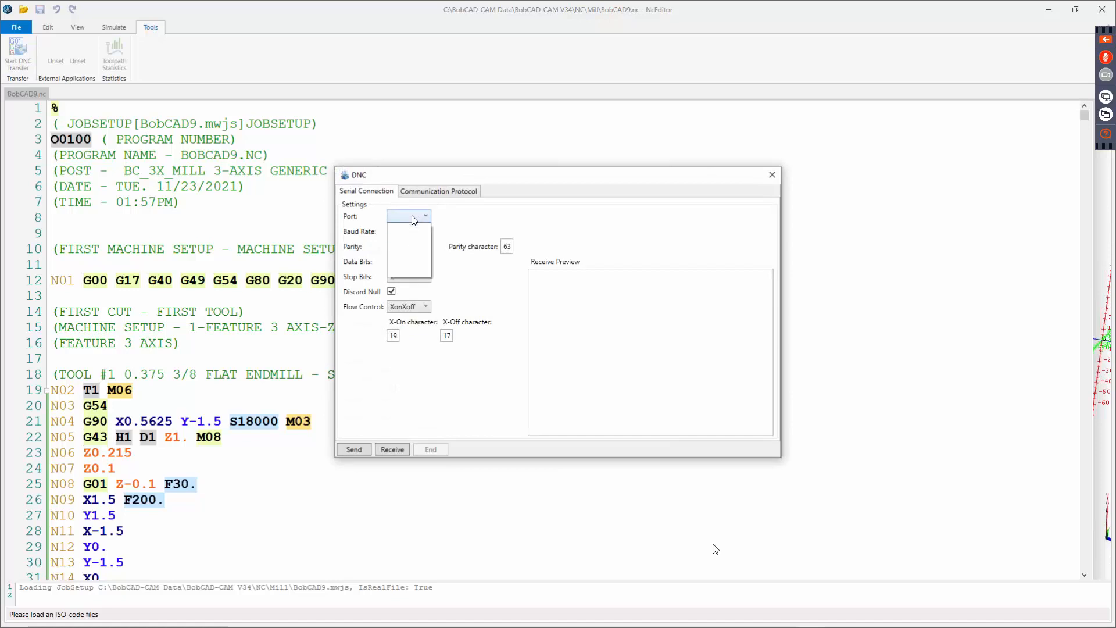
left_click(413, 218)
left_click(408, 231)
left_click(408, 231)
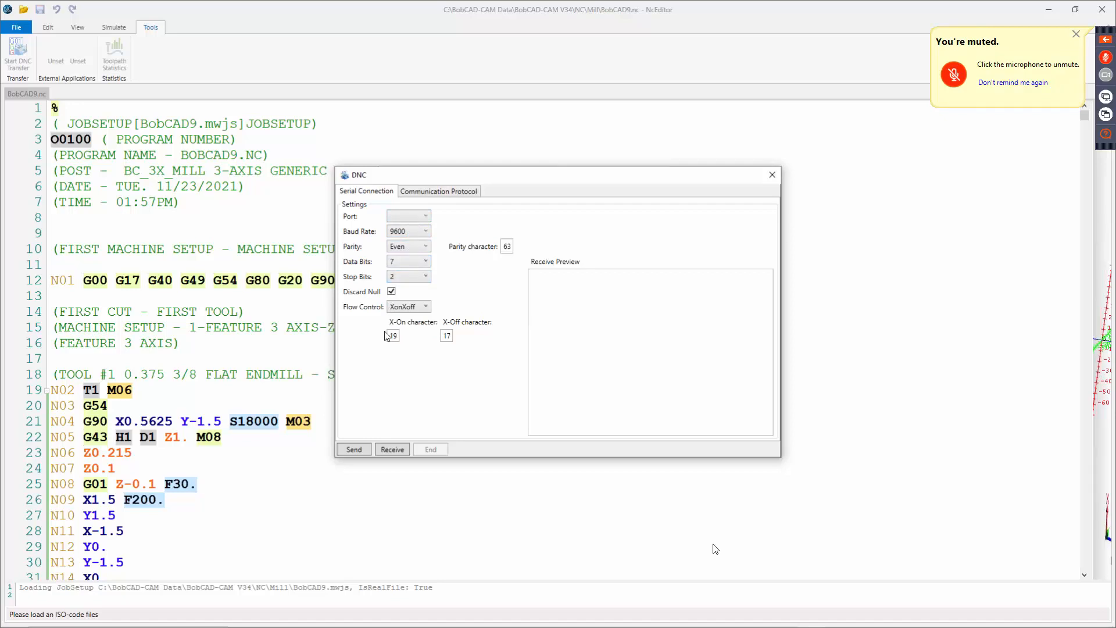
left_click(410, 309)
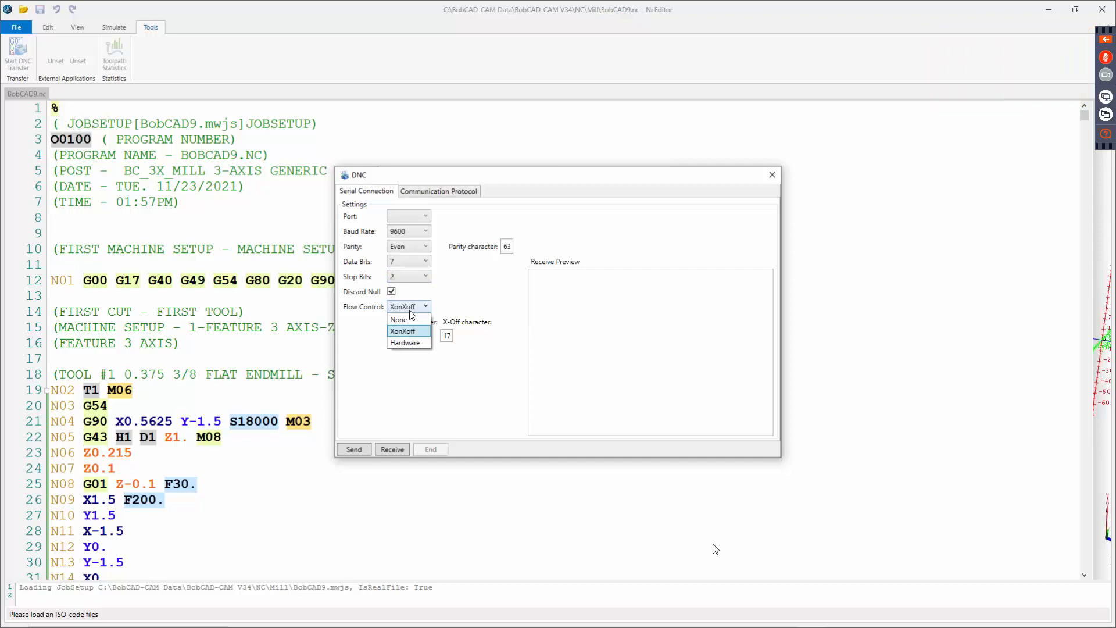
left_click(410, 307)
left_click(448, 191)
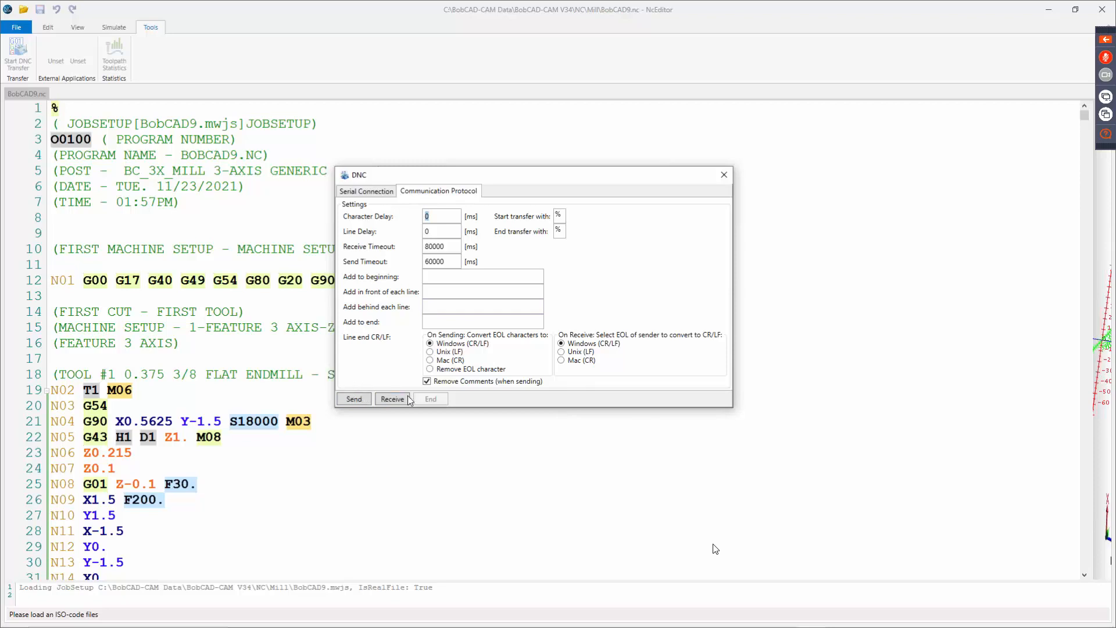
left_click(723, 175)
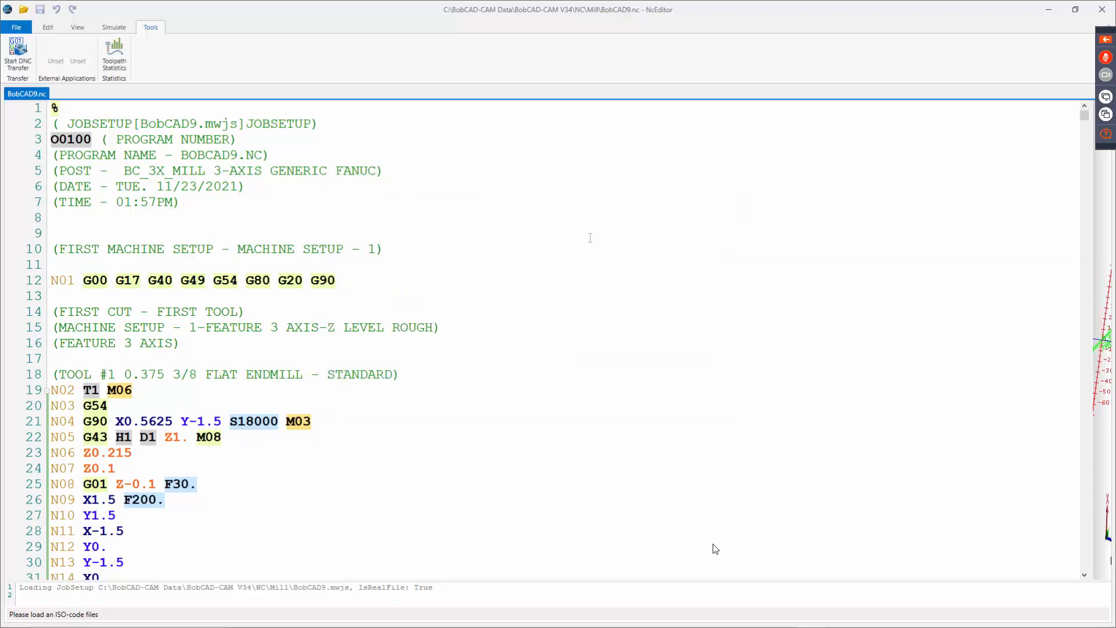
left_click(1102, 11)
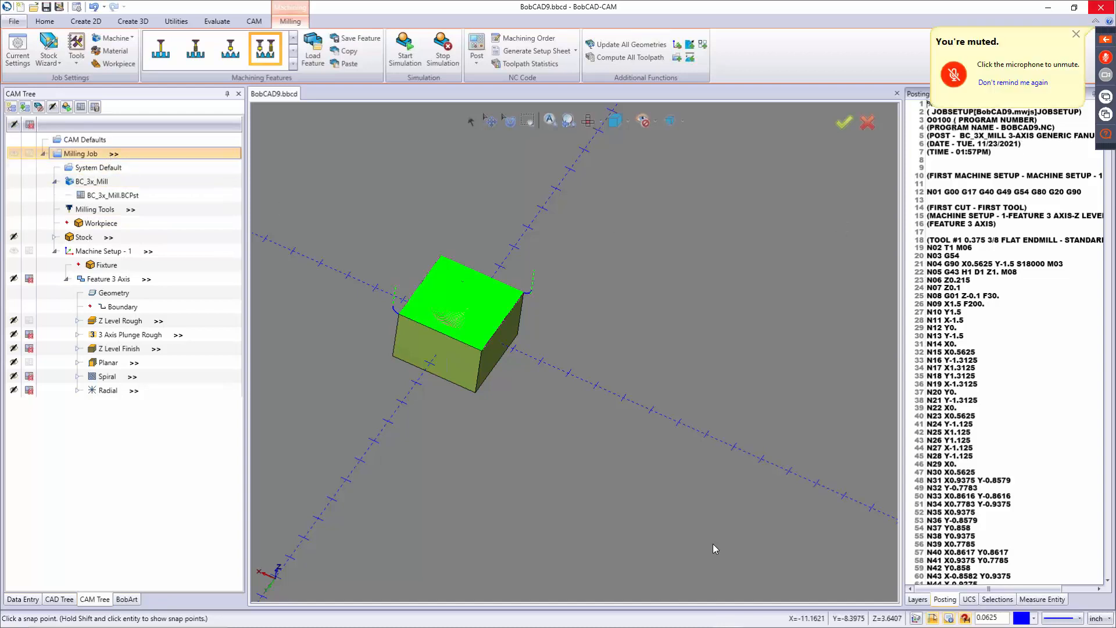
Step: Set the milling job's program number to 951 and repost the NC program
double_click(933, 120)
left_click_drag(952, 119, 923, 121)
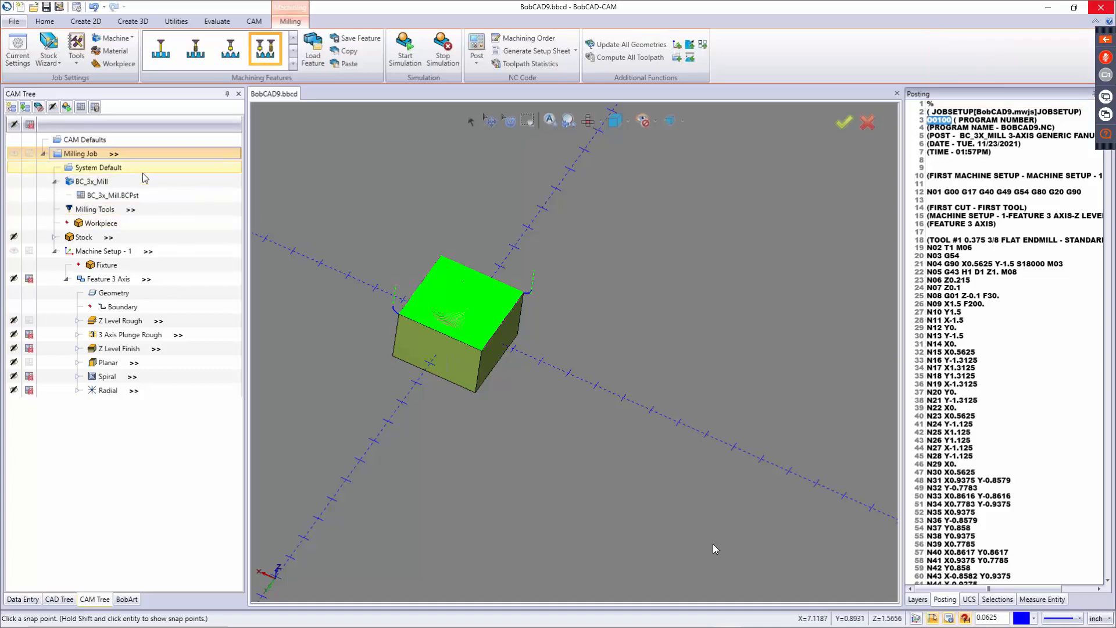
left_click(115, 154)
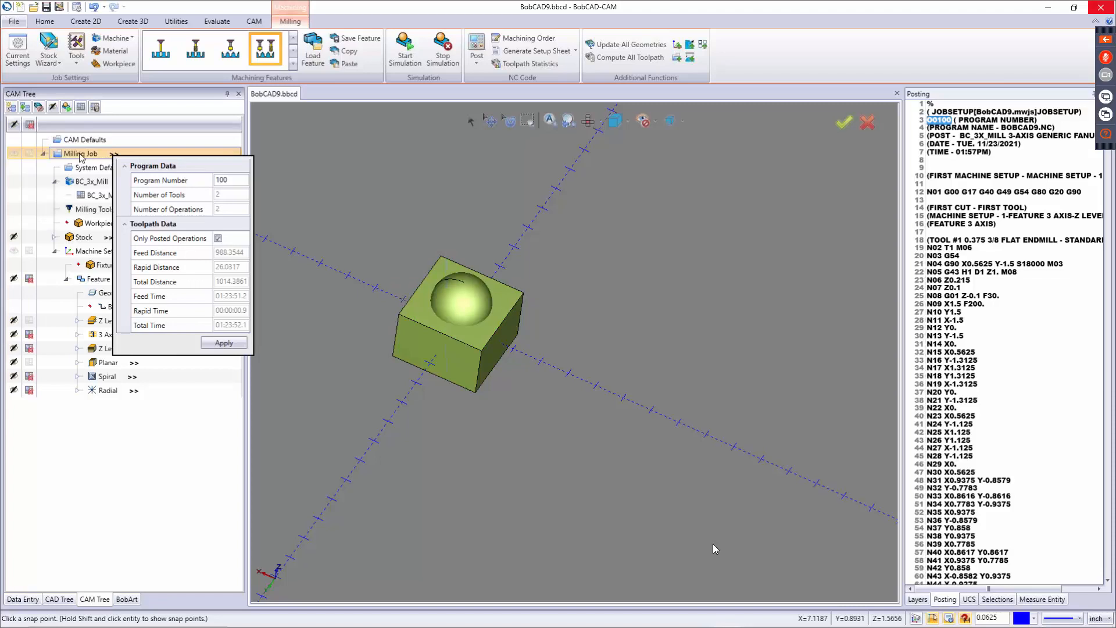
left_click(224, 180)
double_click(224, 179)
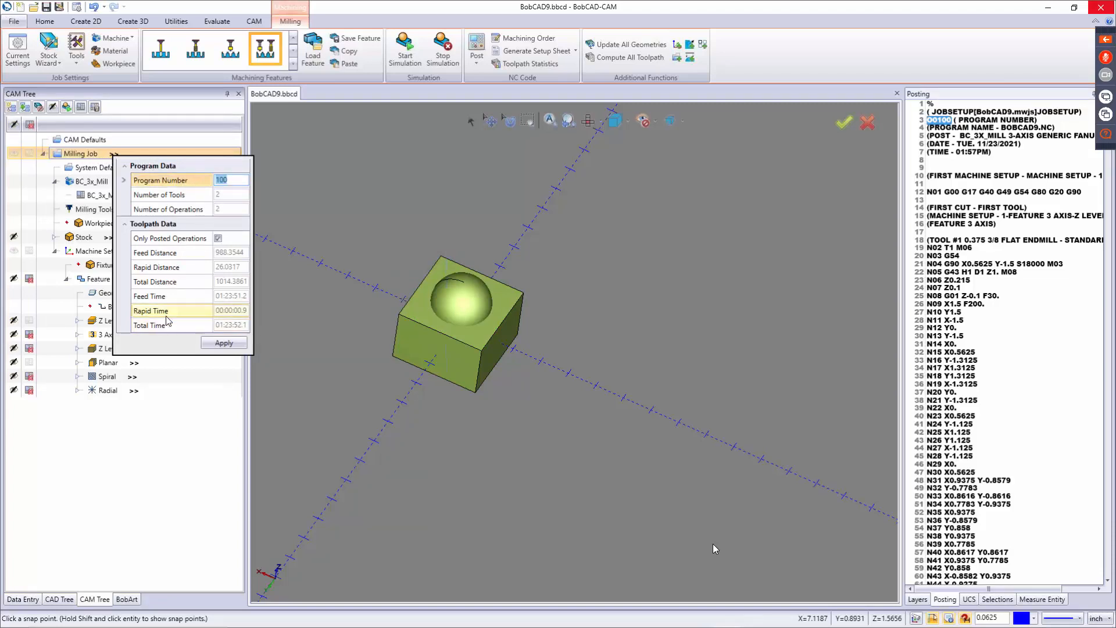
type("951")
left_click(224, 343)
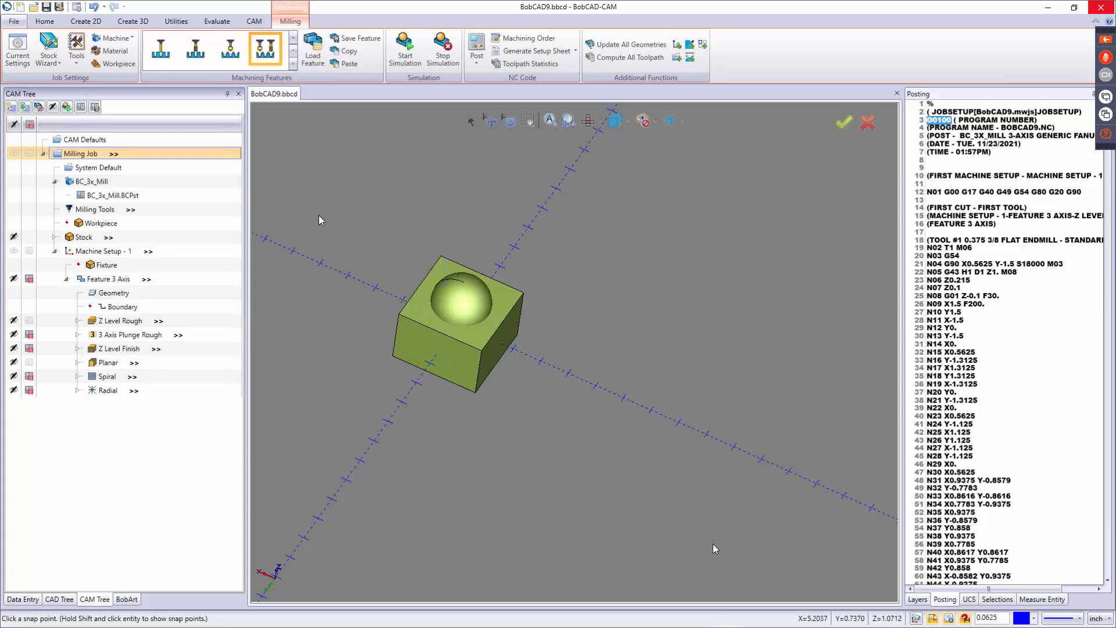
left_click(476, 44)
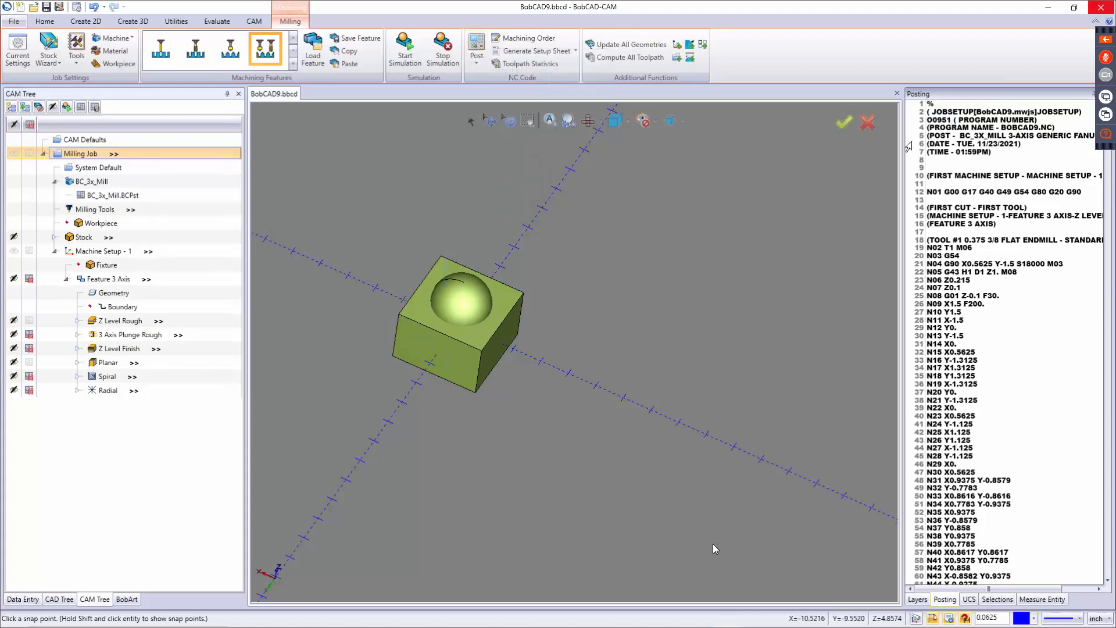
Step: Check the program number line in the header of the reposted code, enlarging the text for reading
left_click_drag(953, 120, 927, 121)
scroll(935, 180, "up", 3, "ctrl")
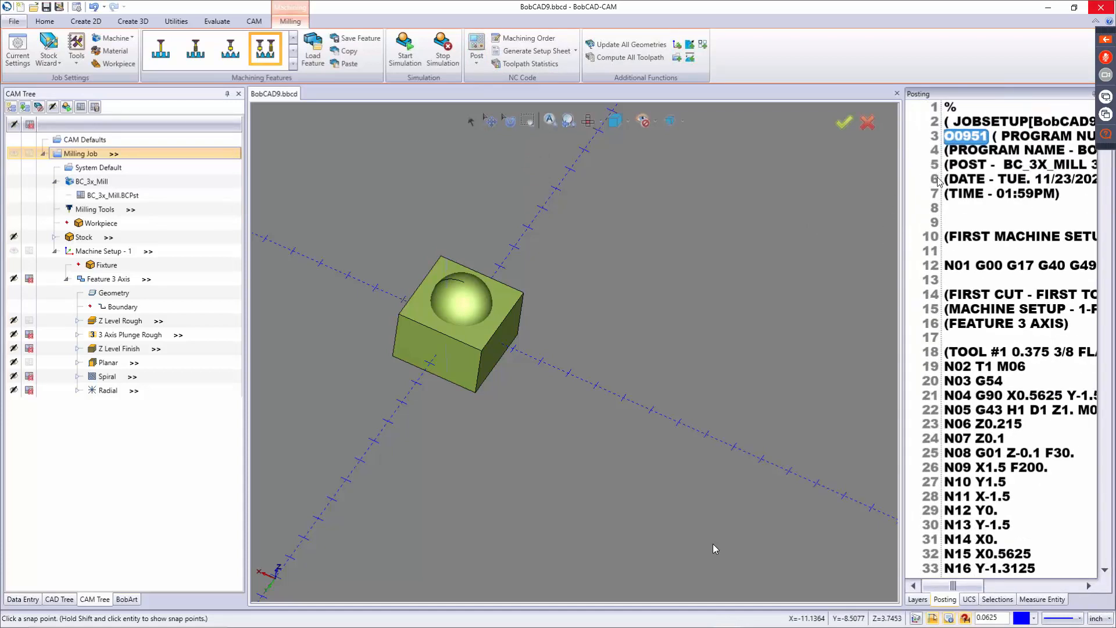
scroll(955, 177, "down", 4)
scroll(955, 177, "up", 4)
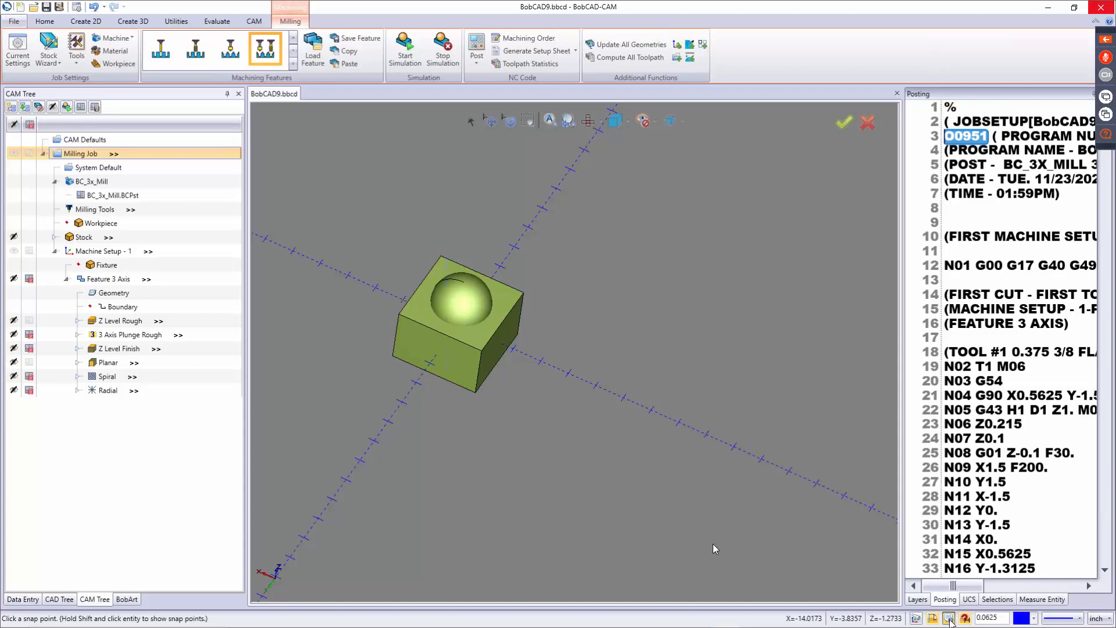
mouse_move(934, 615)
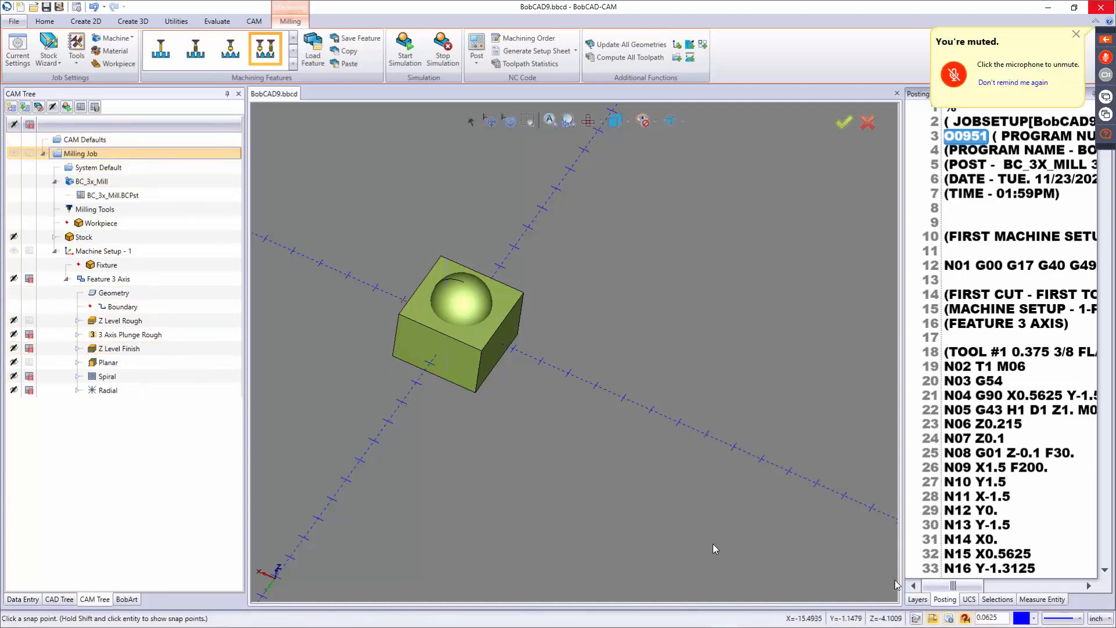
left_click(952, 622)
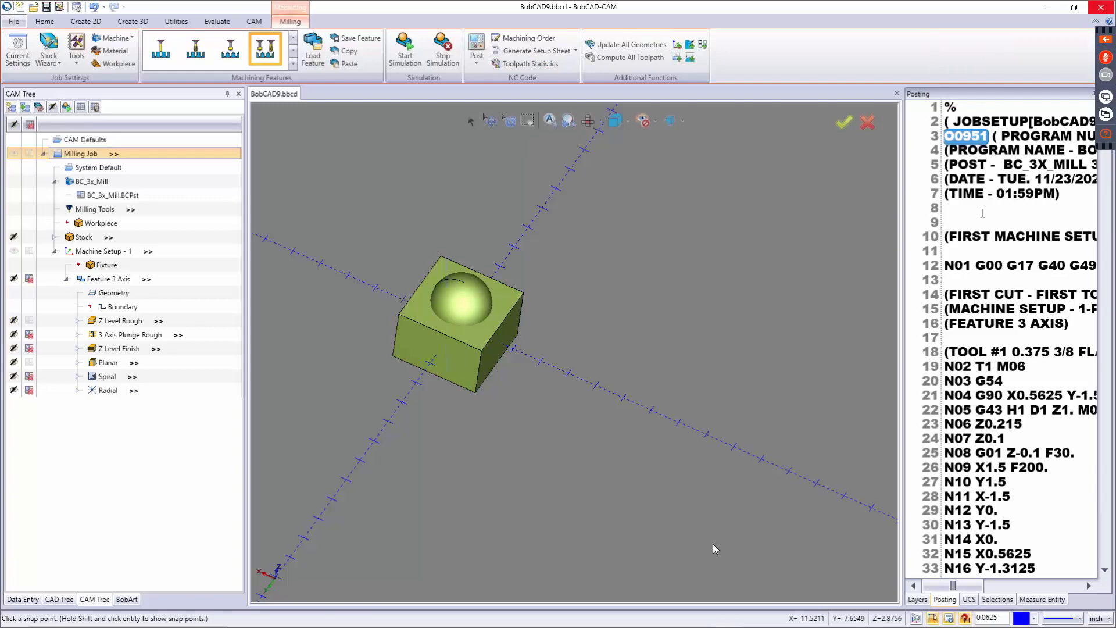
scroll(983, 213, "down", 8, "ctrl")
scroll(970, 235, "up", 3, "ctrl")
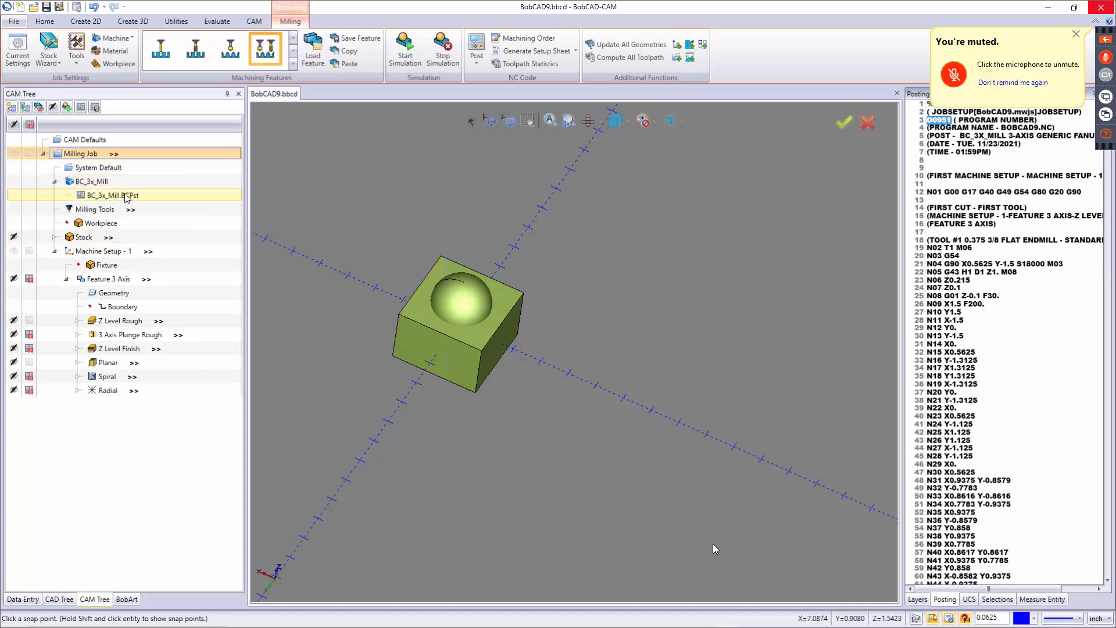
left_click(82, 377)
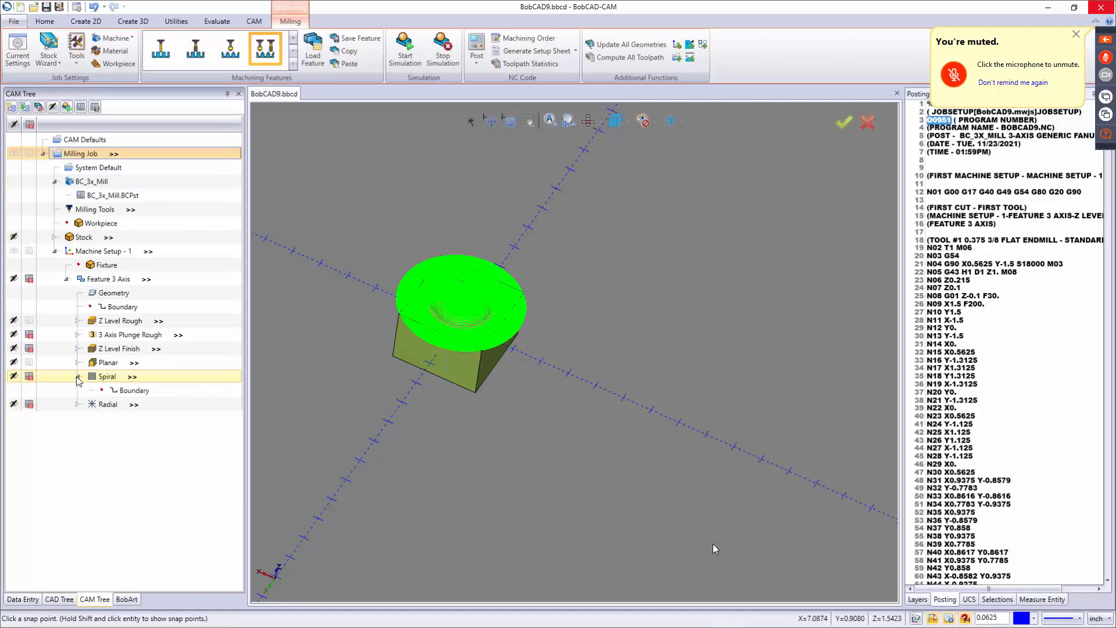
left_click(132, 378)
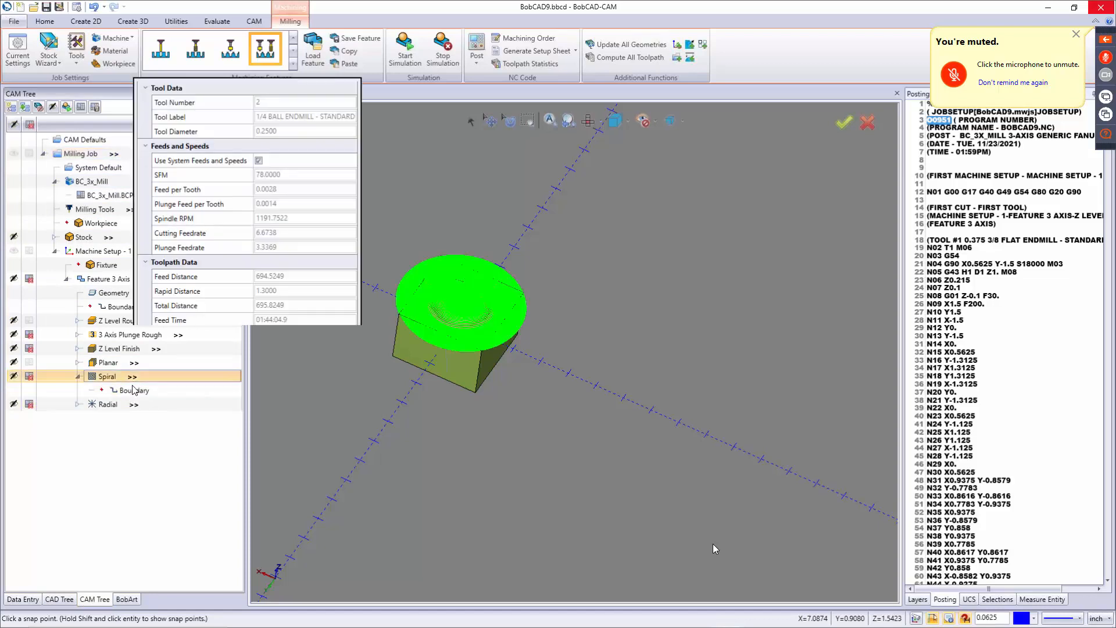
left_click(259, 161)
left_click(290, 218)
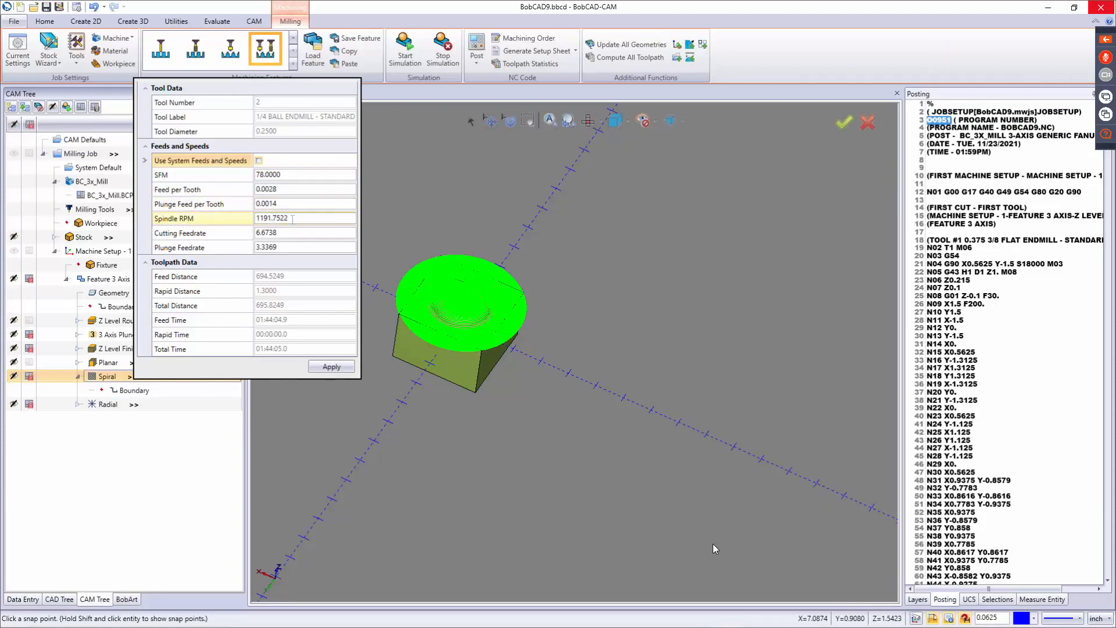
left_click(268, 233)
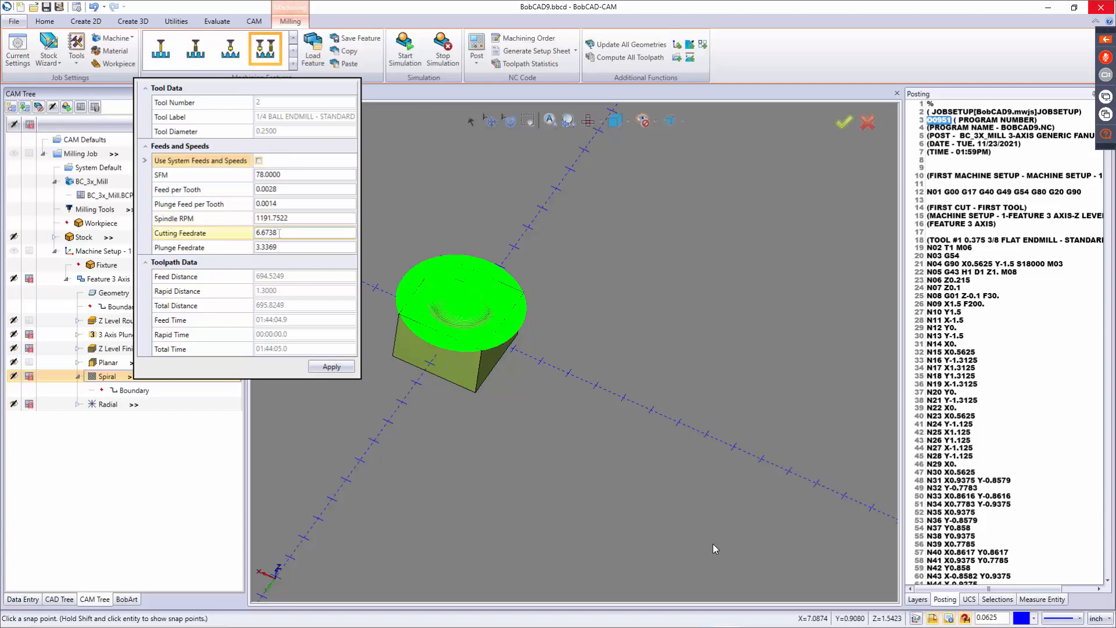
double_click(279, 233)
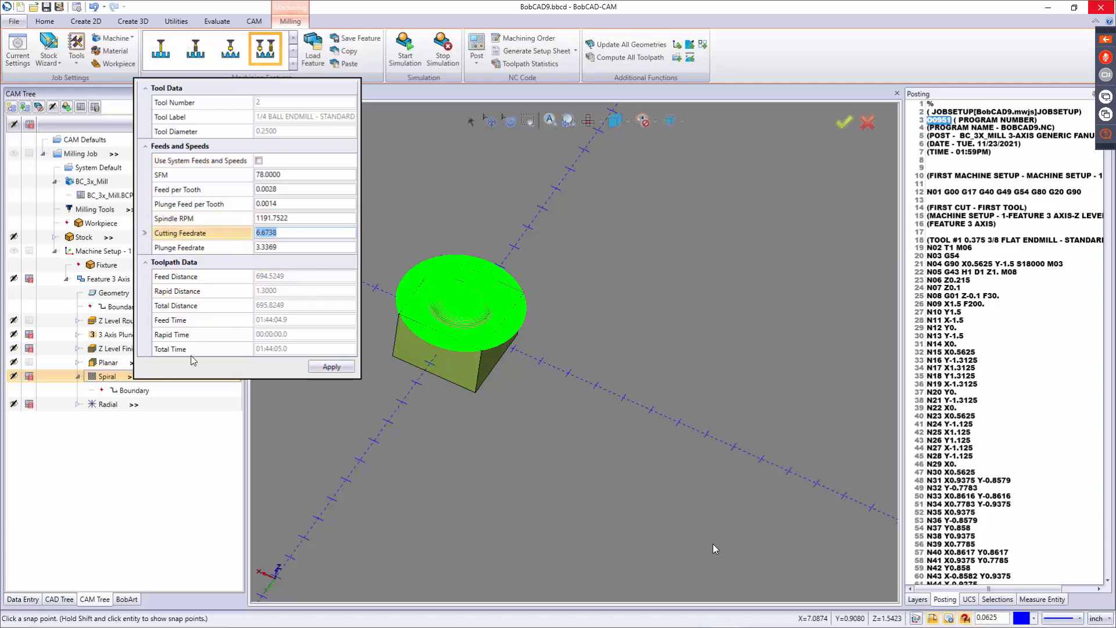
Step: Turn off system feeds and speeds for the Planar operation, then set its cutting feedrate to 200 and plunge feedrate to 30
left_click(134, 365)
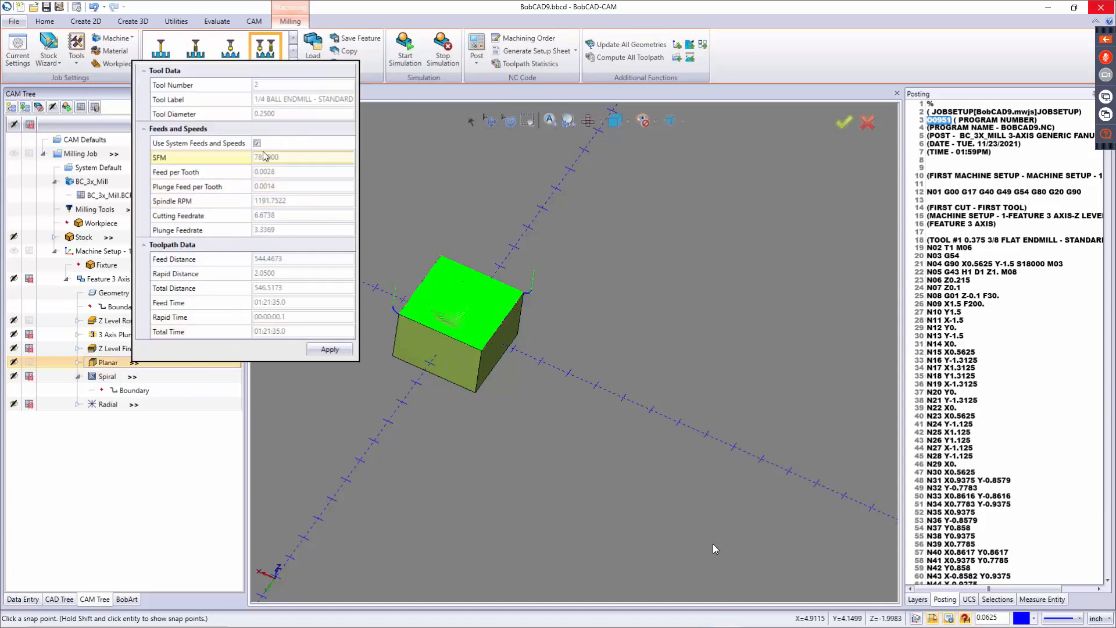
left_click(257, 144)
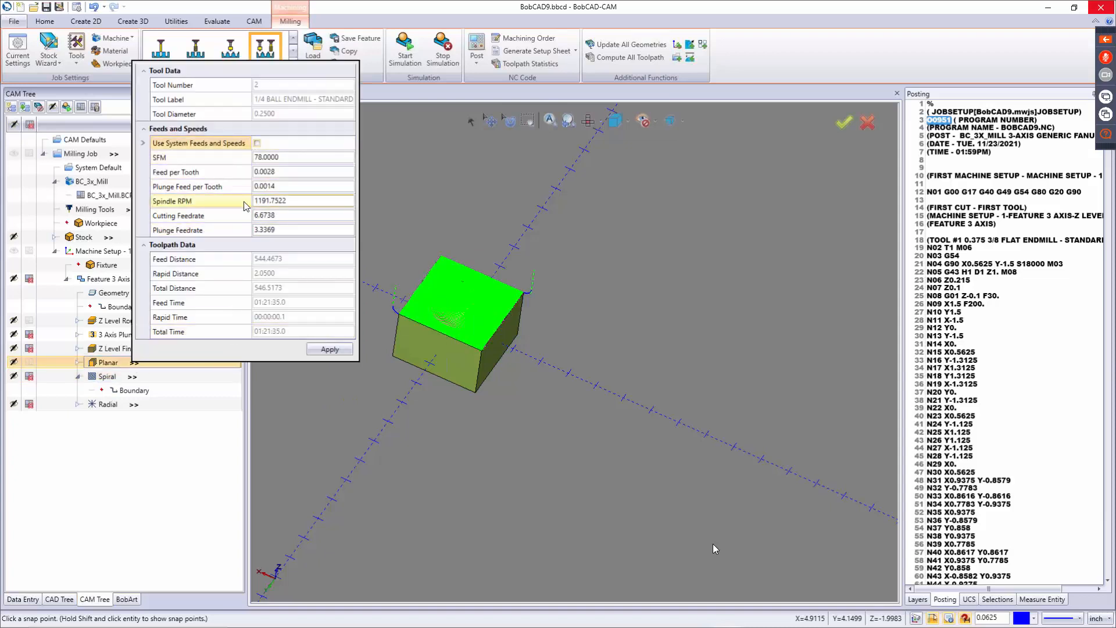
left_click(281, 215)
type("200")
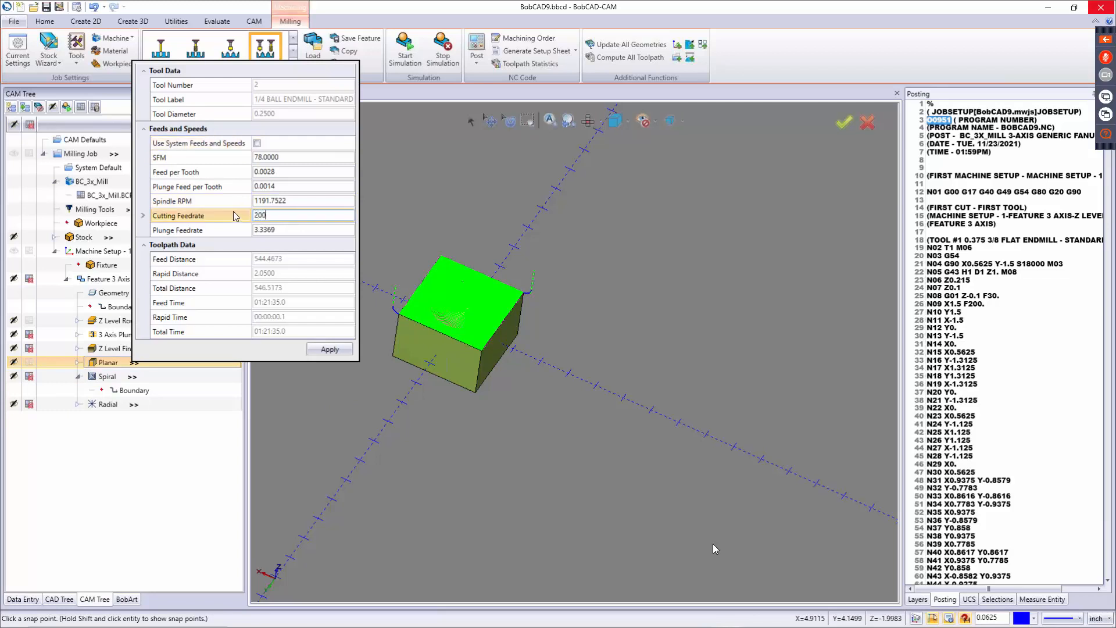
key("Return")
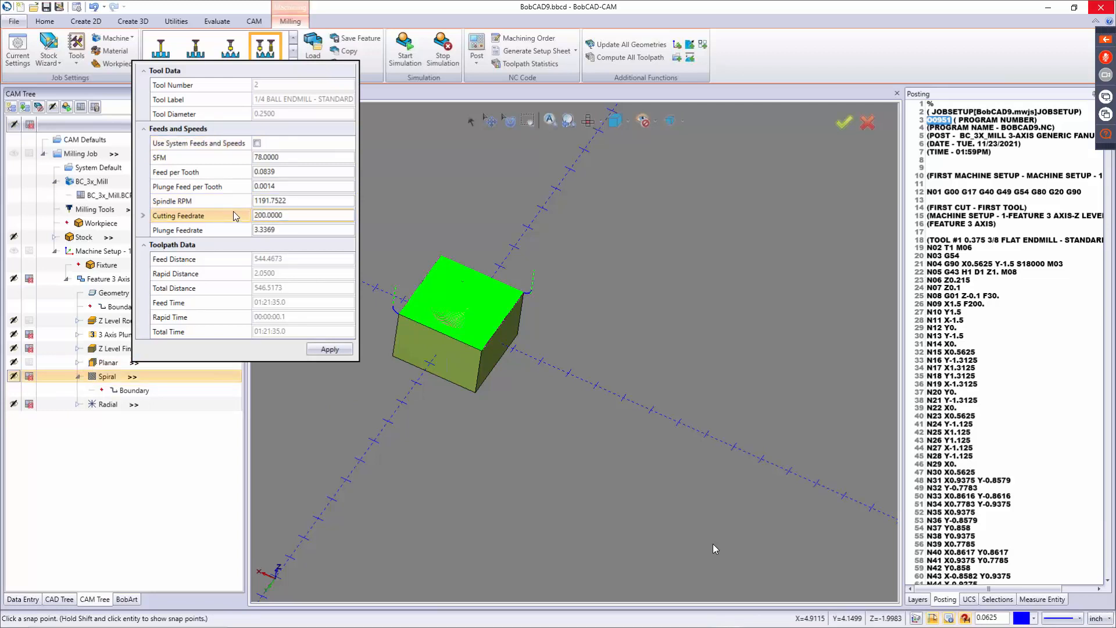
left_click(285, 230)
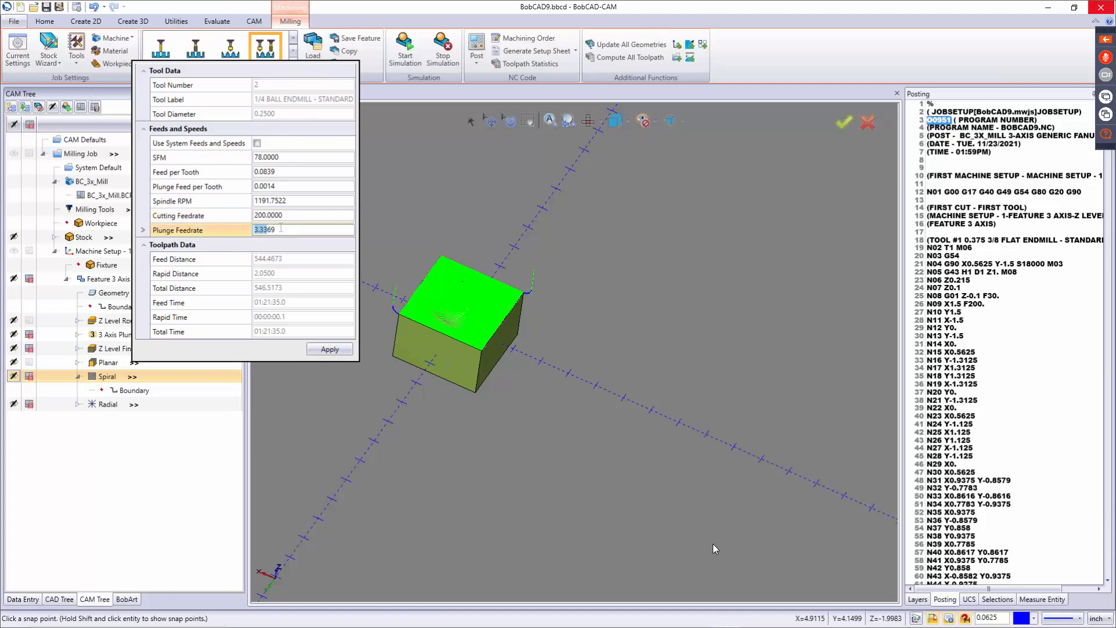
type("30")
key("Return")
Step: Set the Planar operation's spindle speed to 18000 RPM
left_click(301, 201)
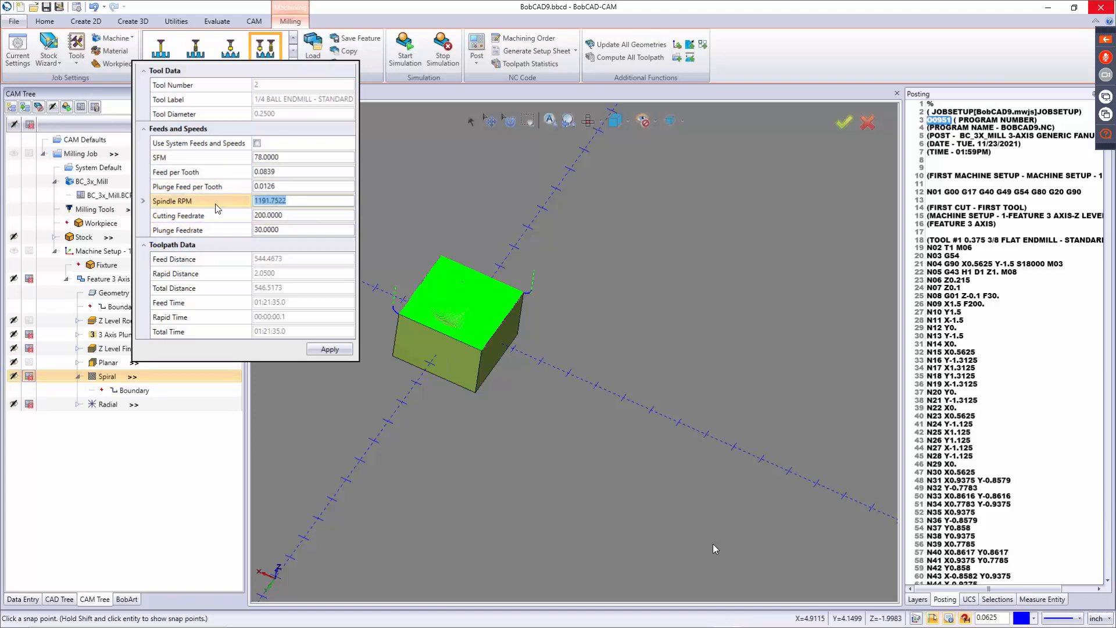
type("18000")
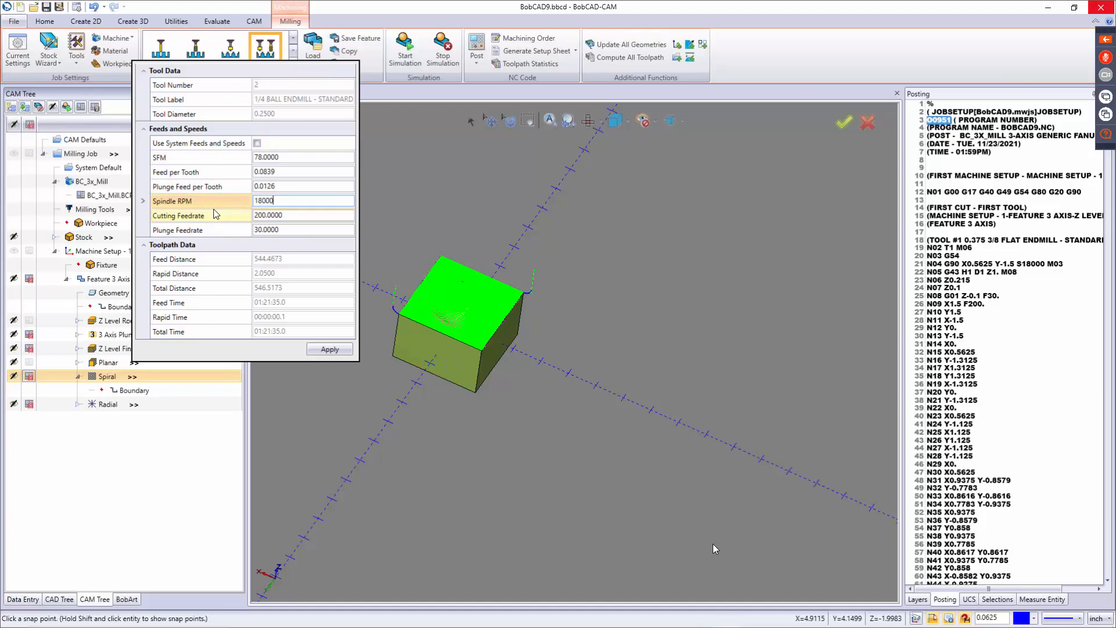
key("Return")
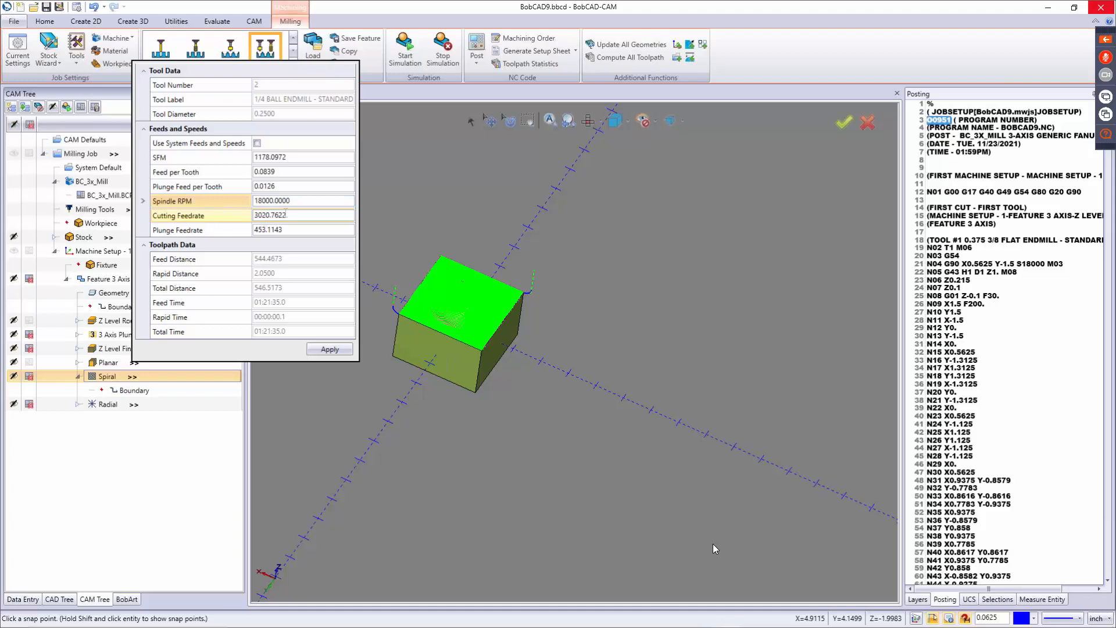
Step: Re-enter a cutting feedrate of 200 and a plunge feedrate of 30 for the Planar operation and apply the values
left_click(235, 216)
type("200")
key("Return")
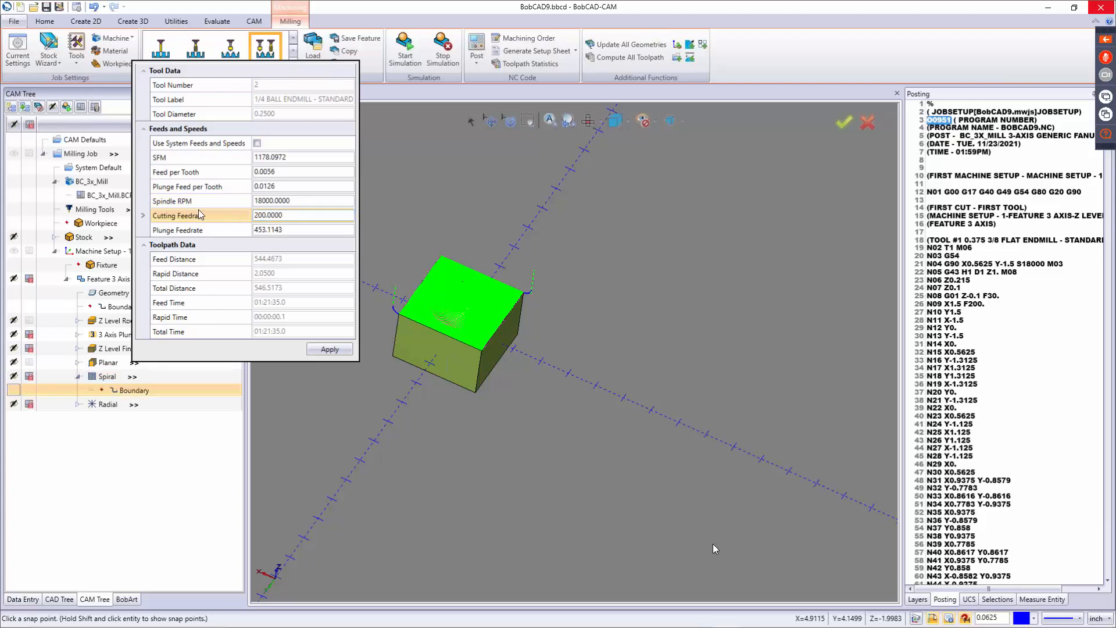
left_click(214, 231)
type("30")
key("Return")
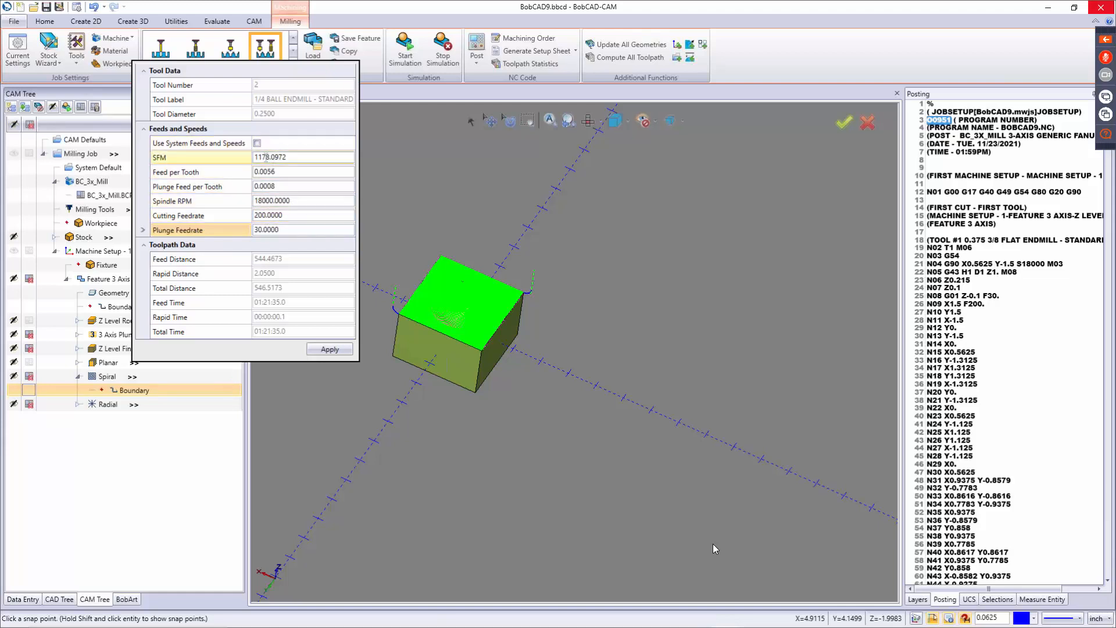
left_click(337, 355)
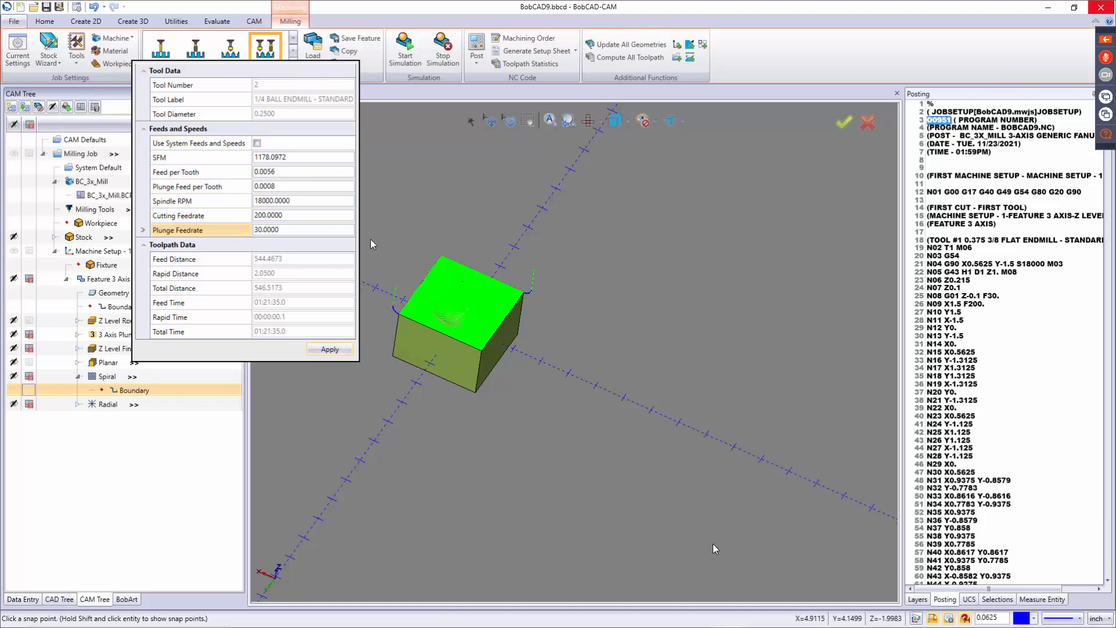
Step: Generate the job's setup sheet, check the Z Level Rough and Planar cycle times, and close the sheet
left_click(525, 57)
left_click(563, 339)
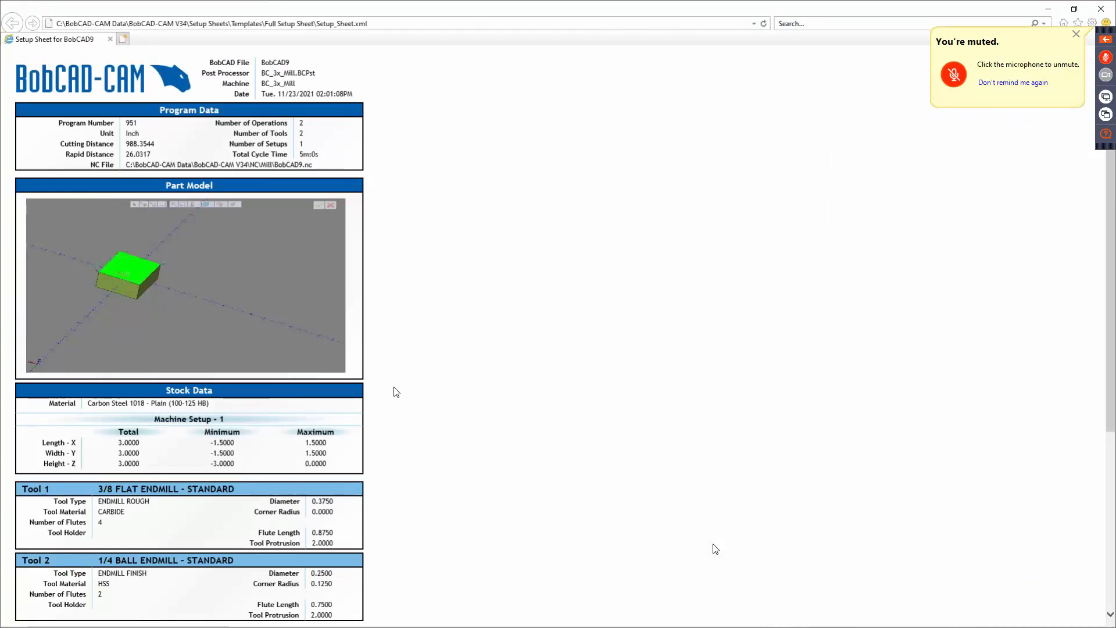
scroll(393, 389, "down", 5)
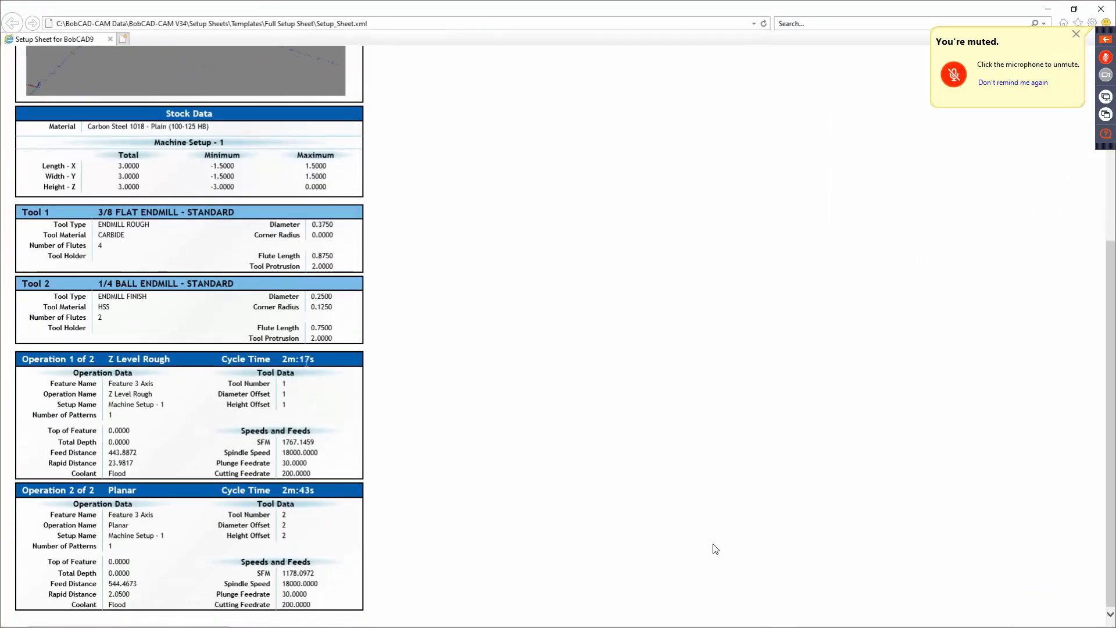
left_click_drag(326, 360, 250, 358)
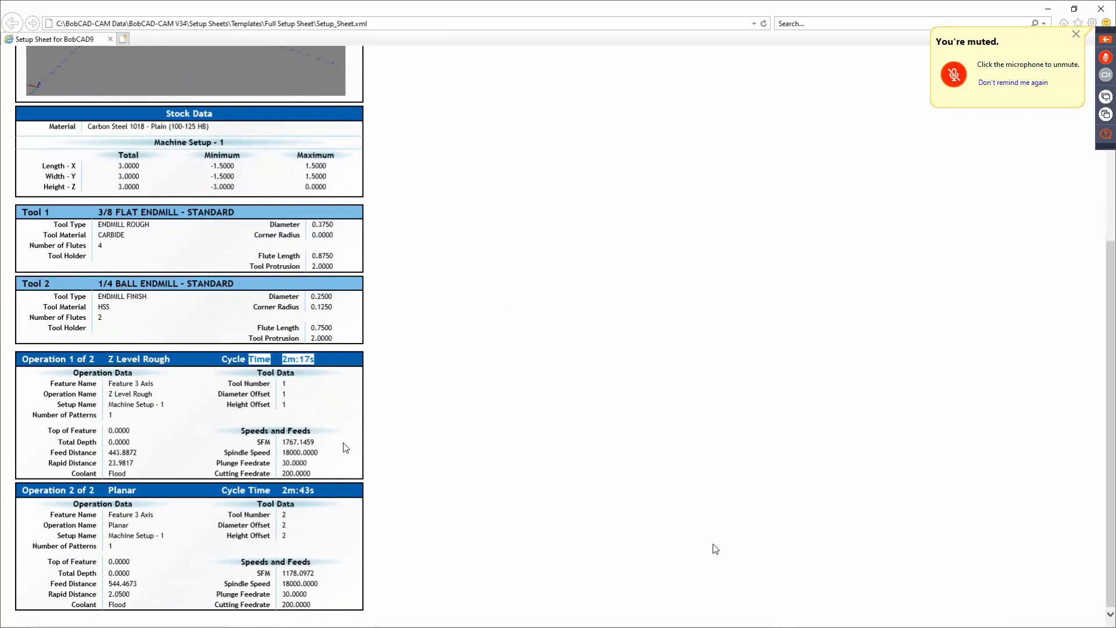
left_click_drag(332, 503, 228, 509)
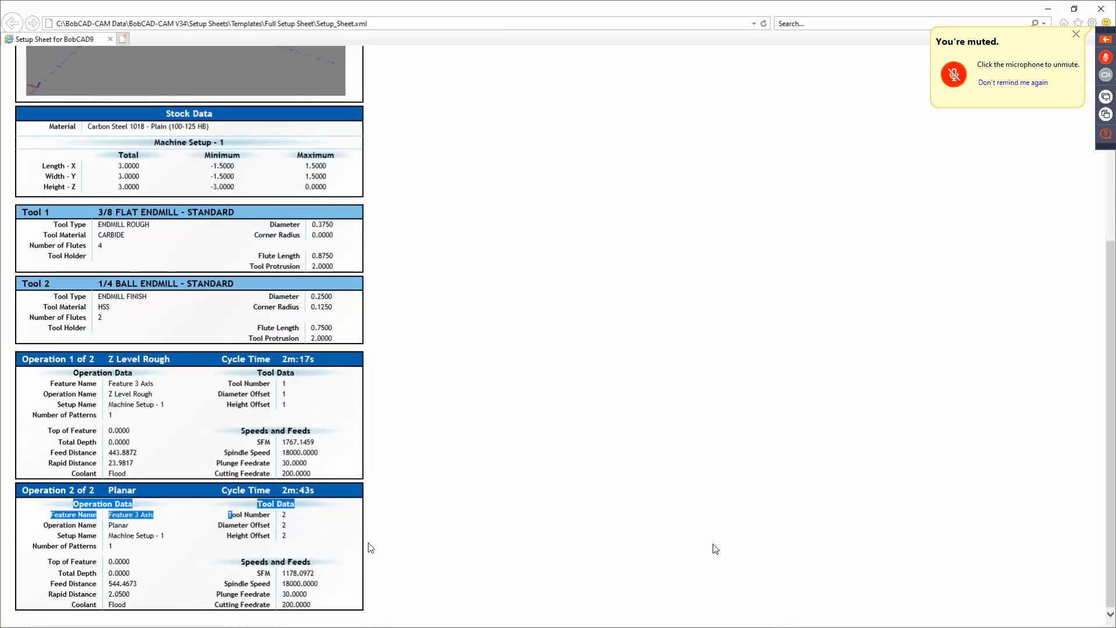
left_click(490, 525)
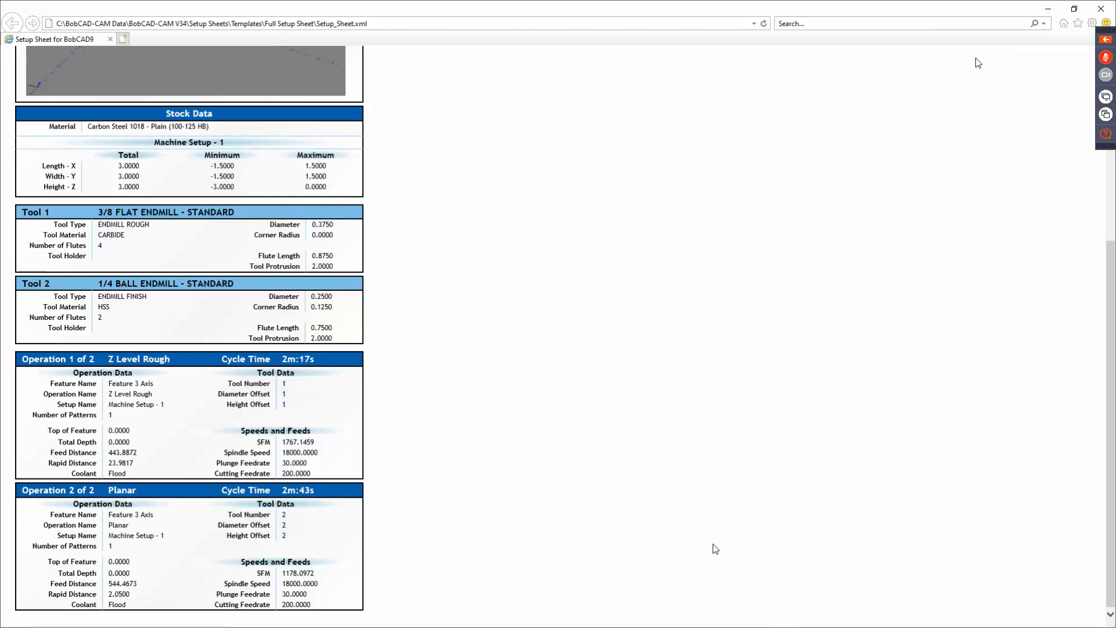
left_click(1100, 8)
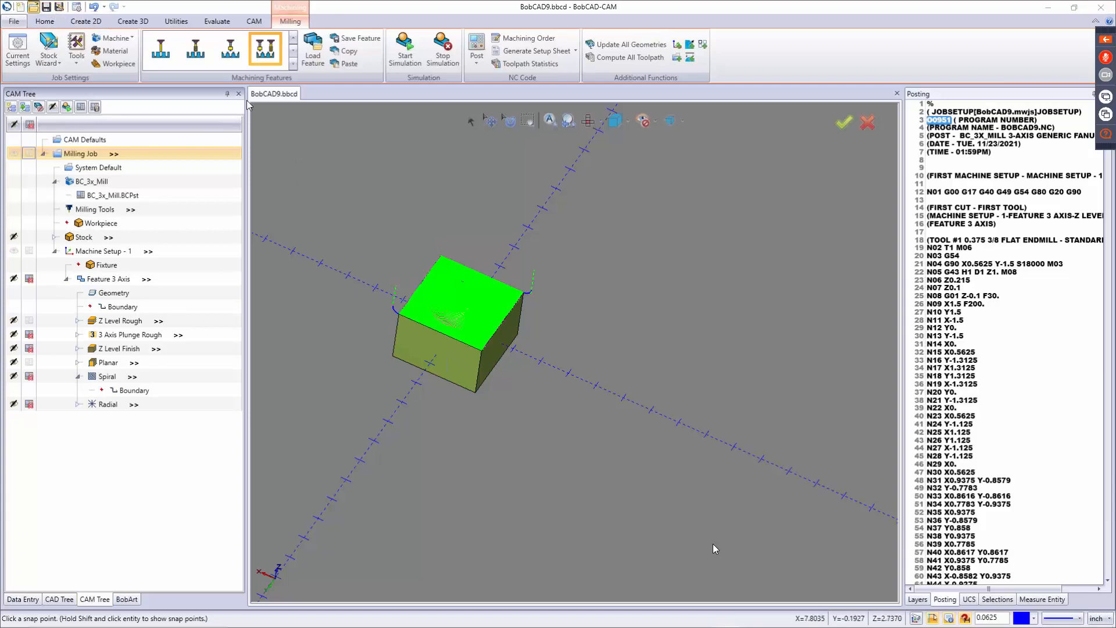
Step: Open bottle.bbcd from the BobCAD-CAM V34 Examples folder in BobCAD-CAM Data on the C drive
key("ctrl+o")
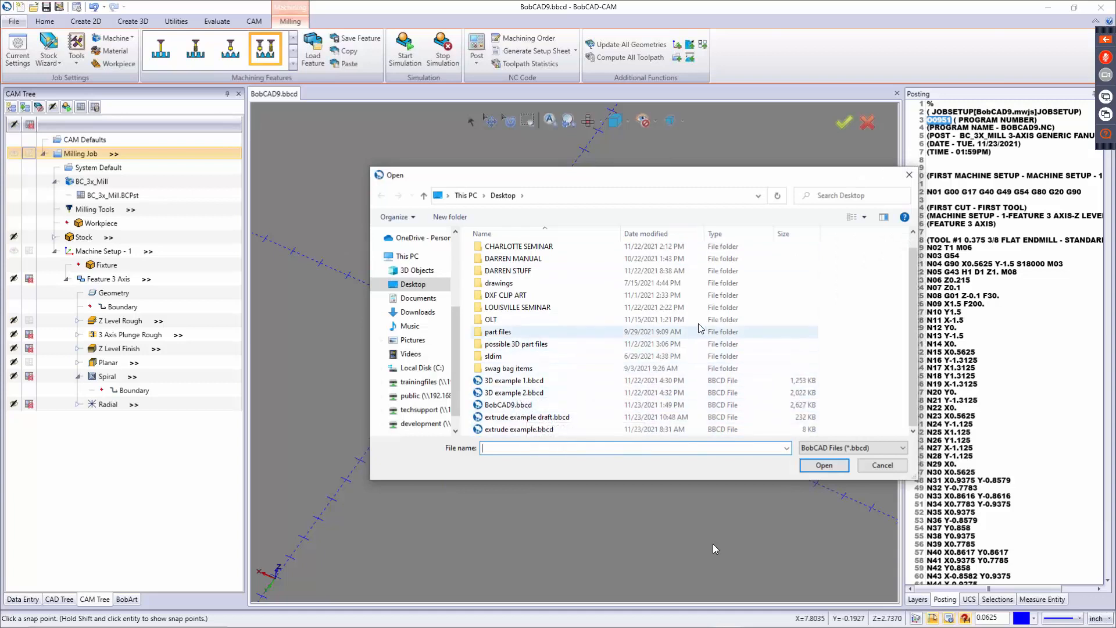
left_click(465, 196)
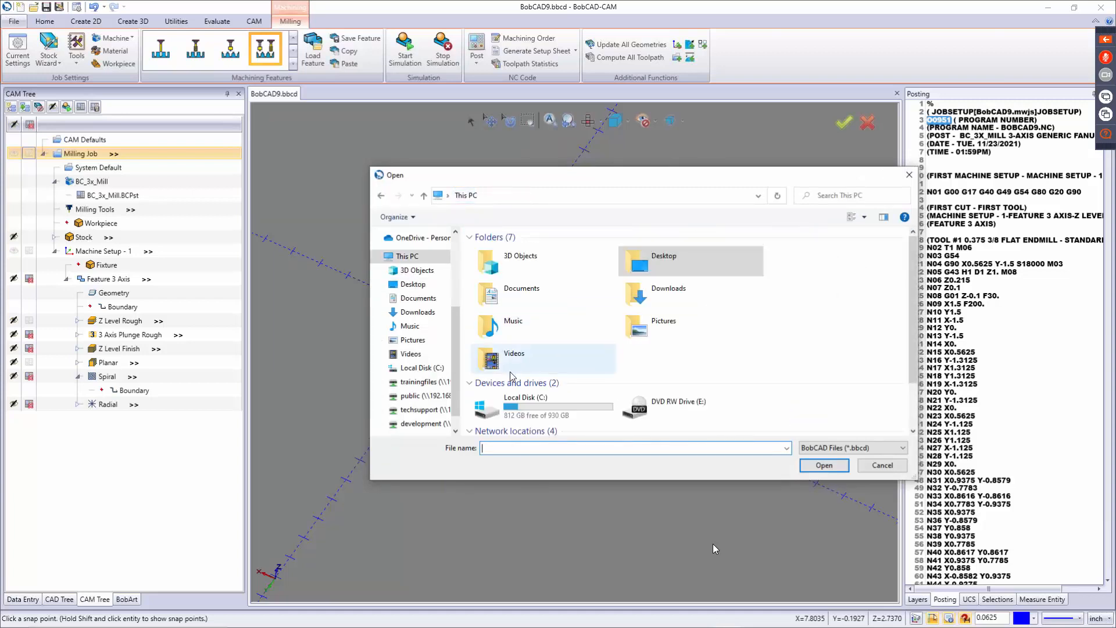
double_click(514, 405)
double_click(515, 250)
double_click(531, 291)
double_click(518, 270)
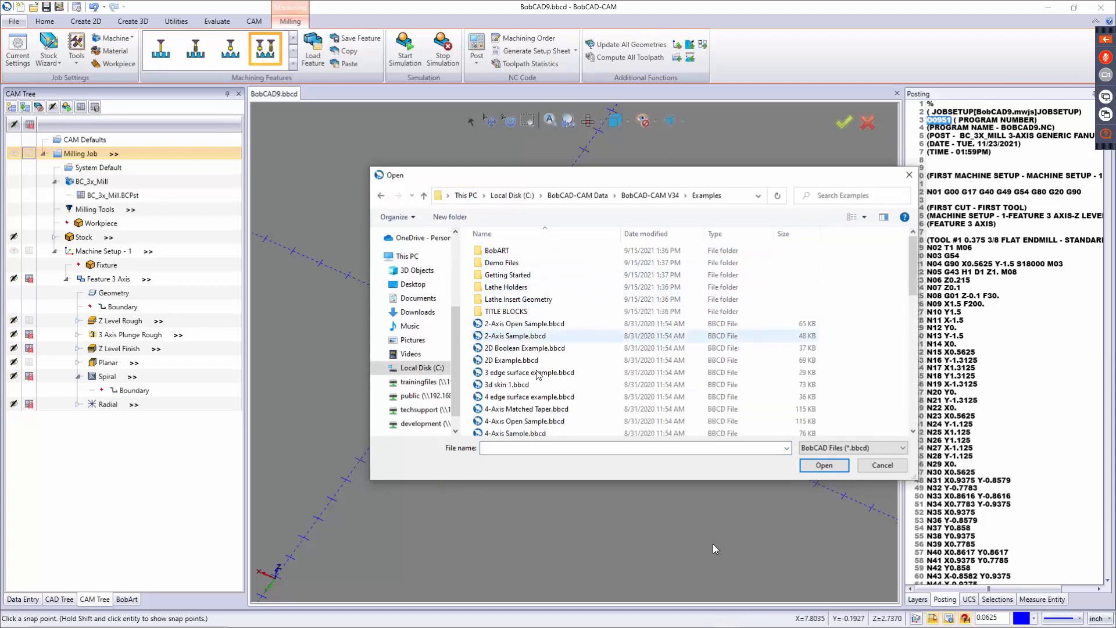
scroll(497, 357, "down", 1)
scroll(497, 351, "down", 3)
double_click(506, 344)
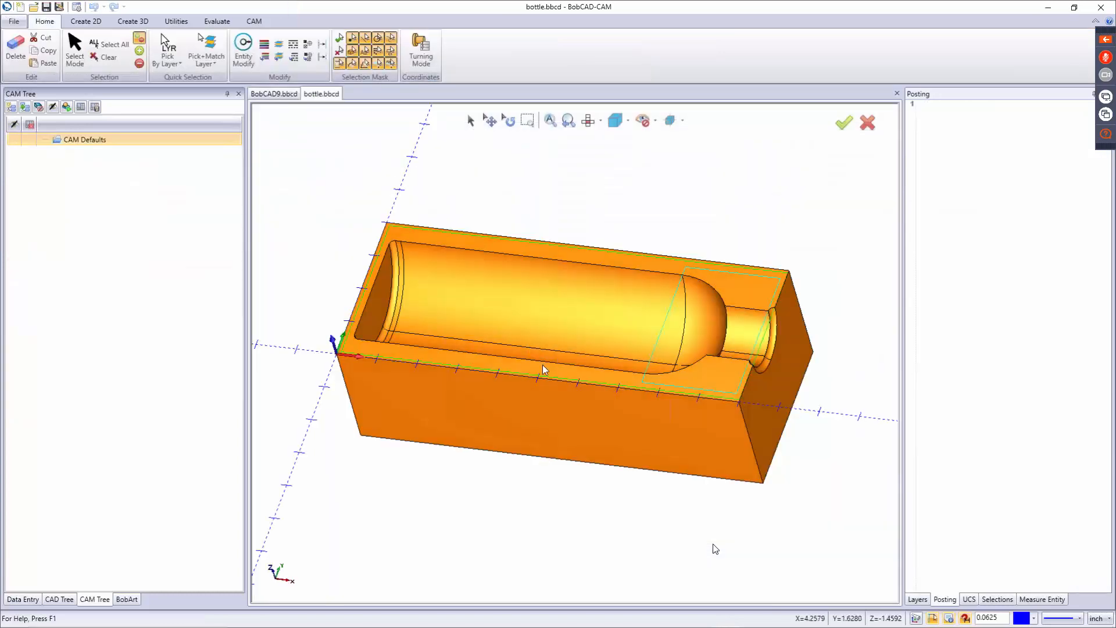
Step: Delete the existing wireframe geometry lying on the top of the bottle mold
key("Home")
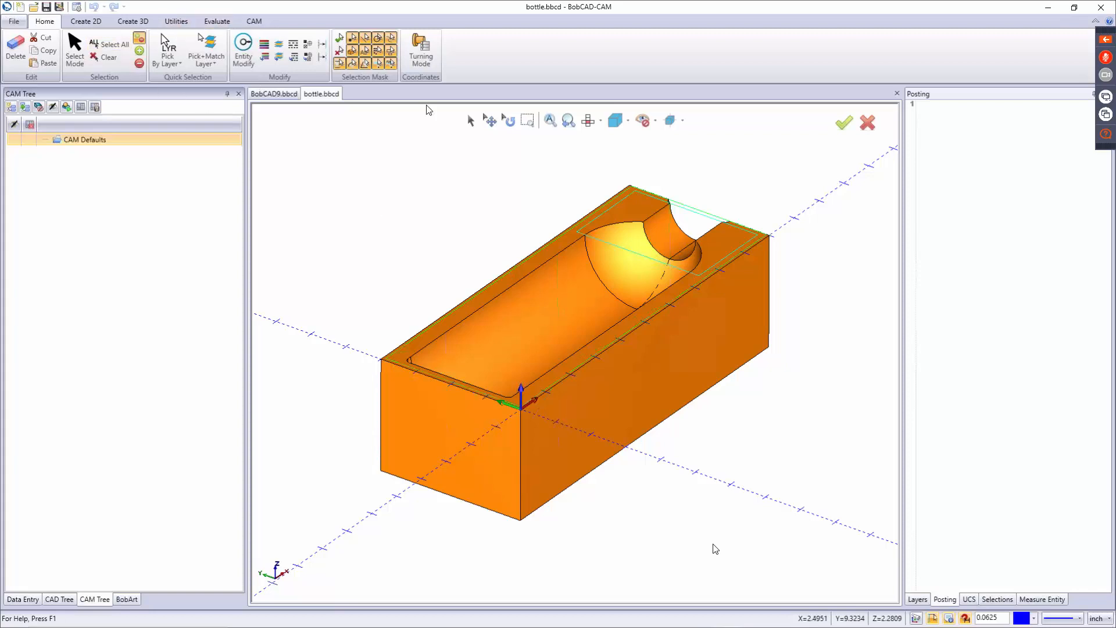
left_click(474, 125)
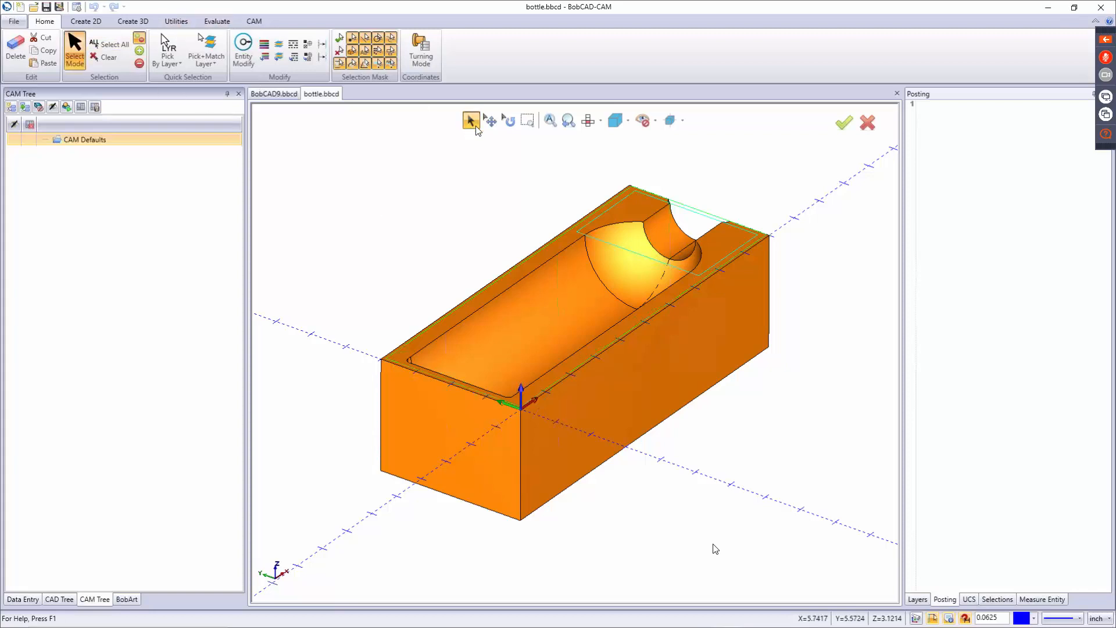
left_click(704, 216)
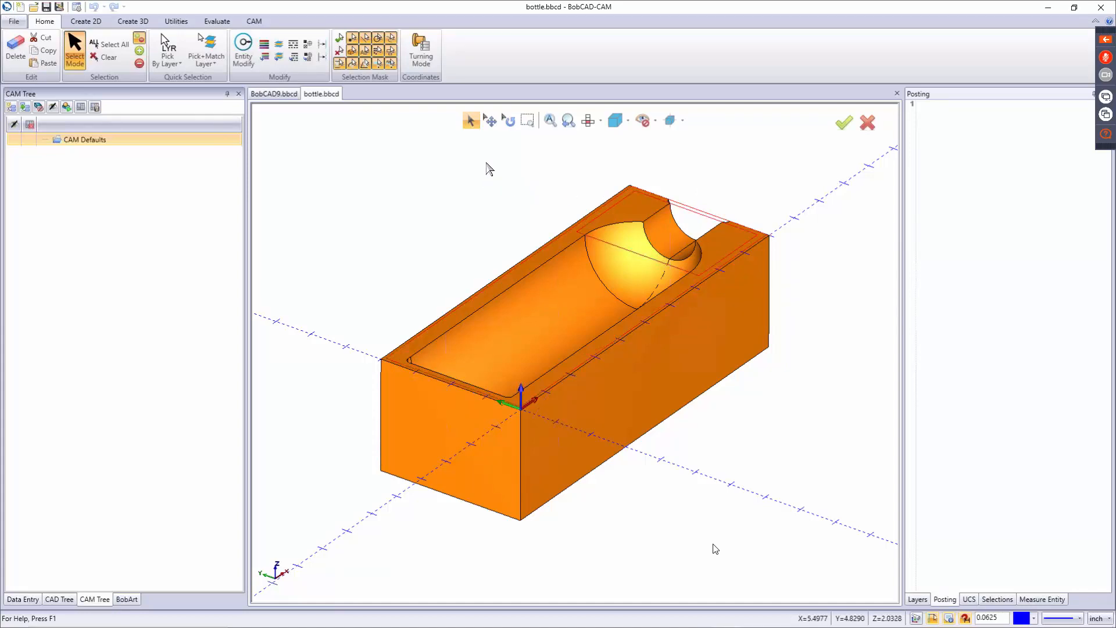
key("Delete")
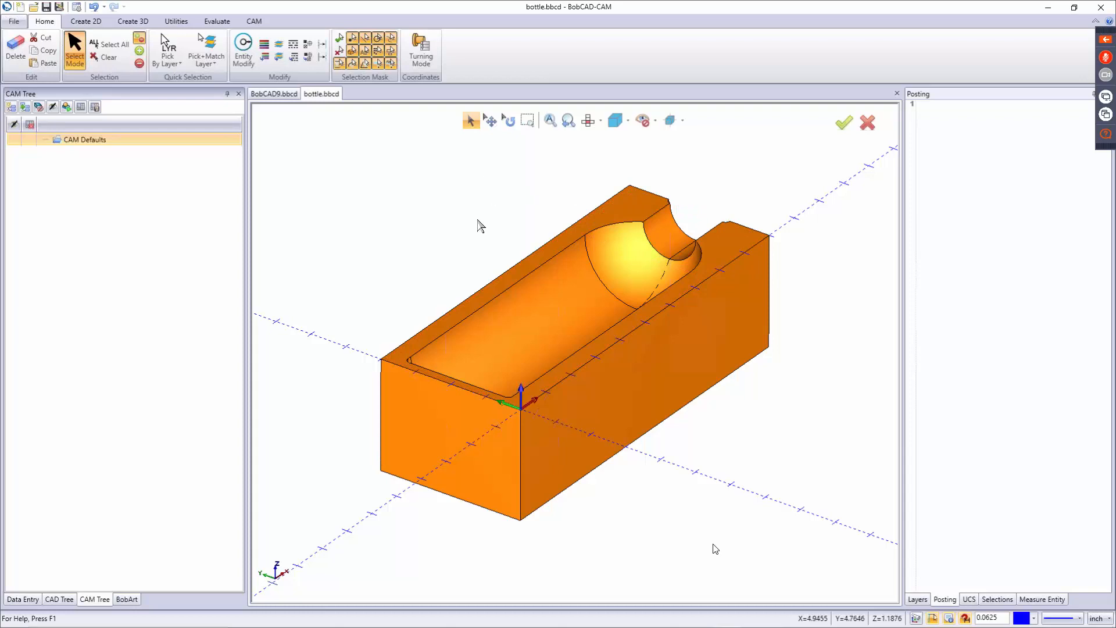
Step: Show the layer list and make Layer-0 the active layer for new geometry
mouse_move(708, 281)
middle_mouse_down()
mouse_move(646, 362)
mouse_move(698, 325)
mouse_move(716, 328)
mouse_move(697, 284)
middle_mouse_up()
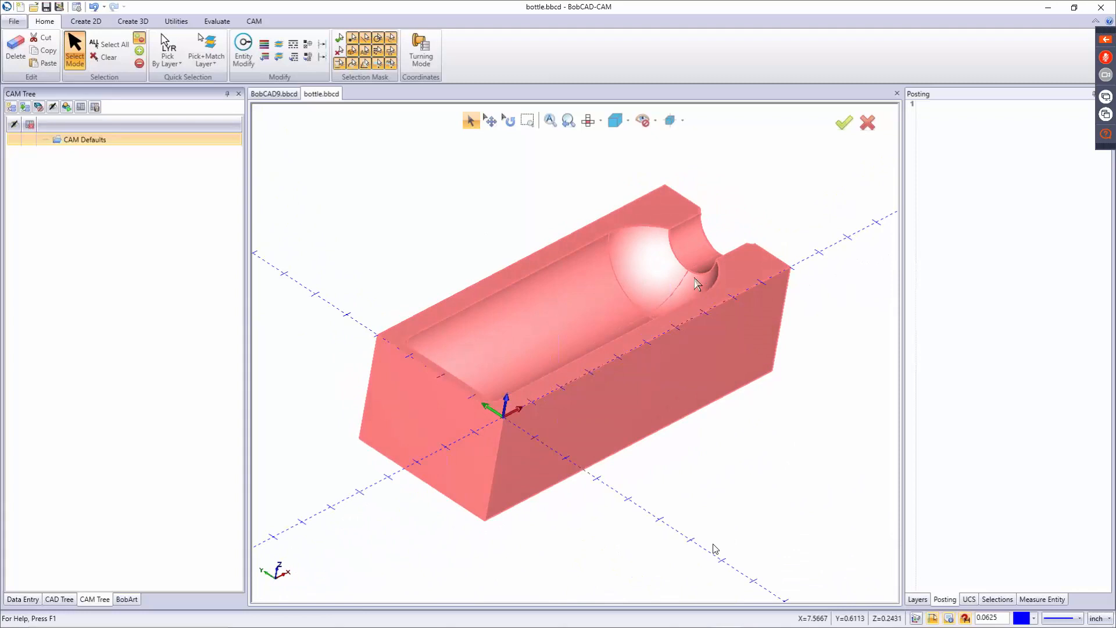
left_click(917, 598)
right_click(941, 169)
left_click(957, 168)
left_click(939, 200)
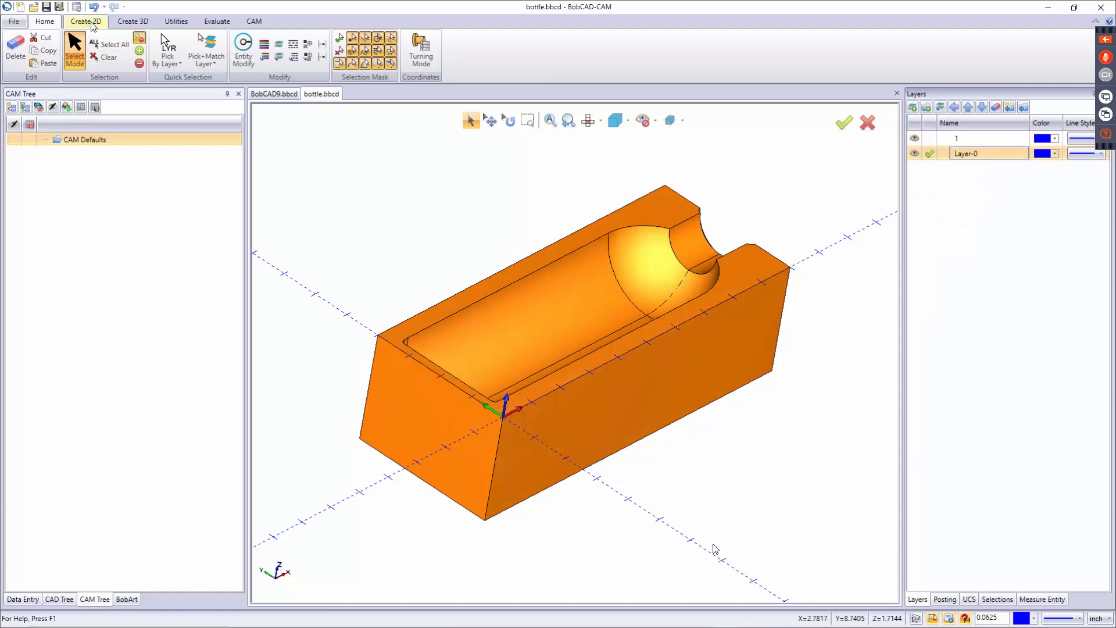
left_click(90, 23)
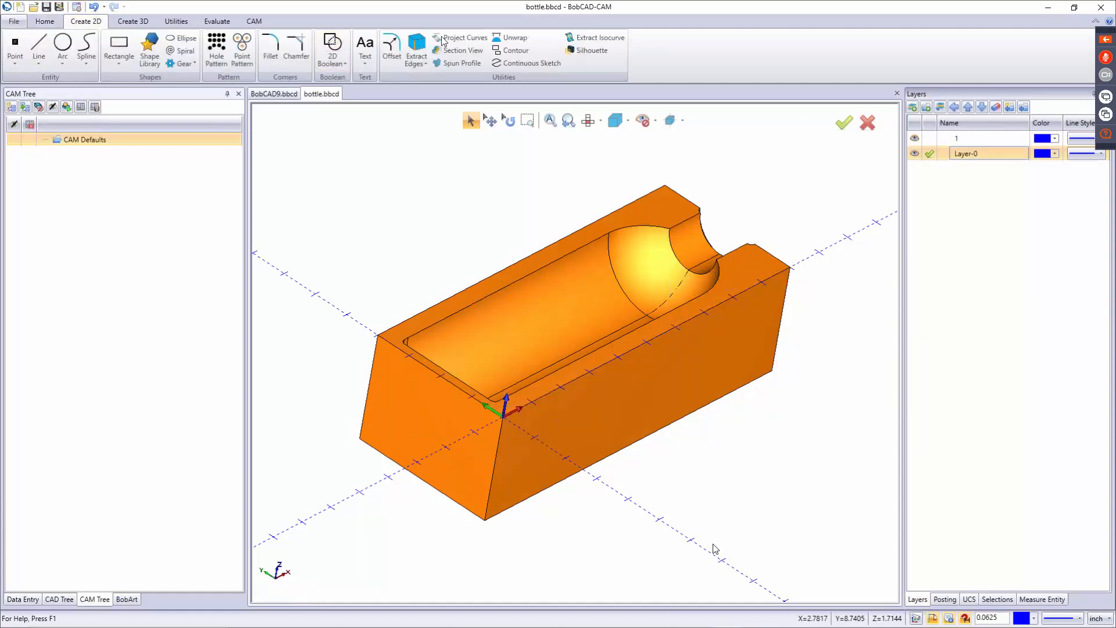
left_click(418, 46)
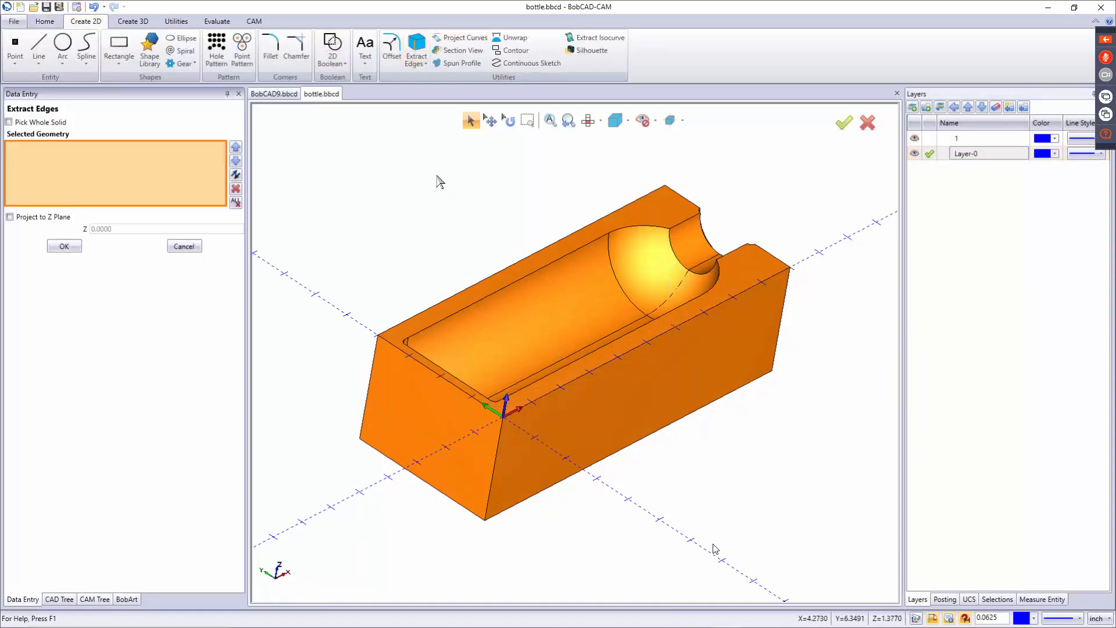
left_click(661, 208)
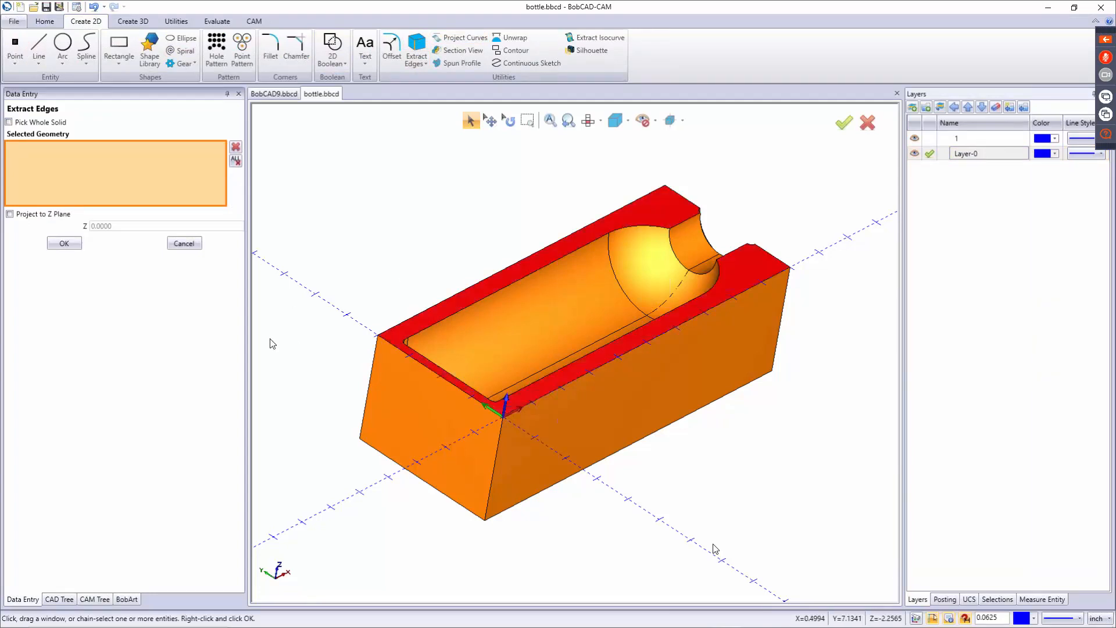
left_click(184, 245)
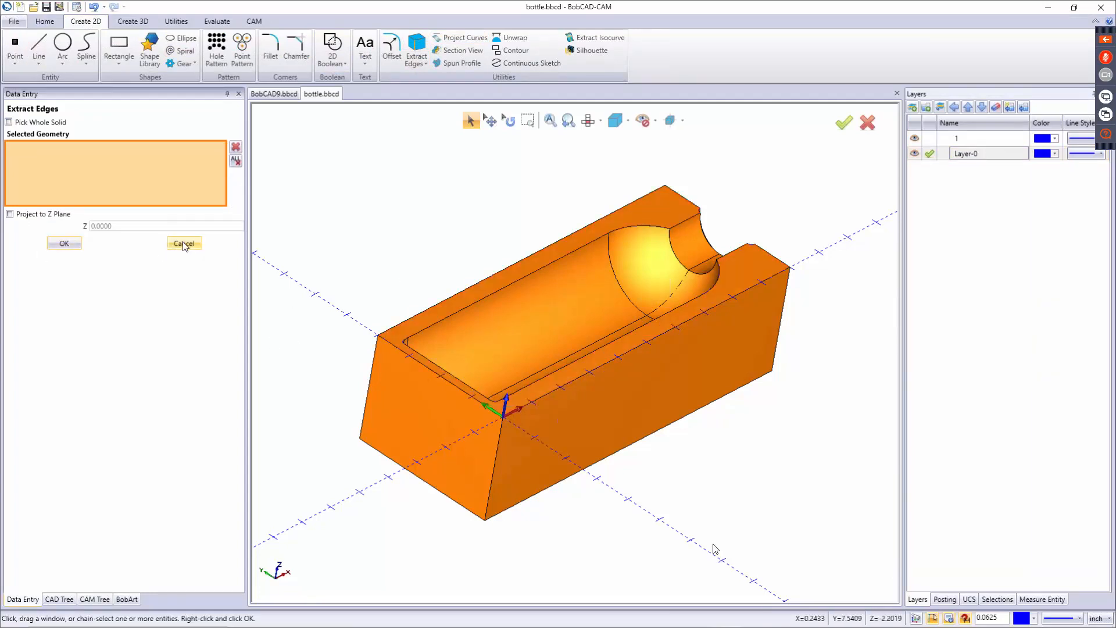
left_click(184, 244)
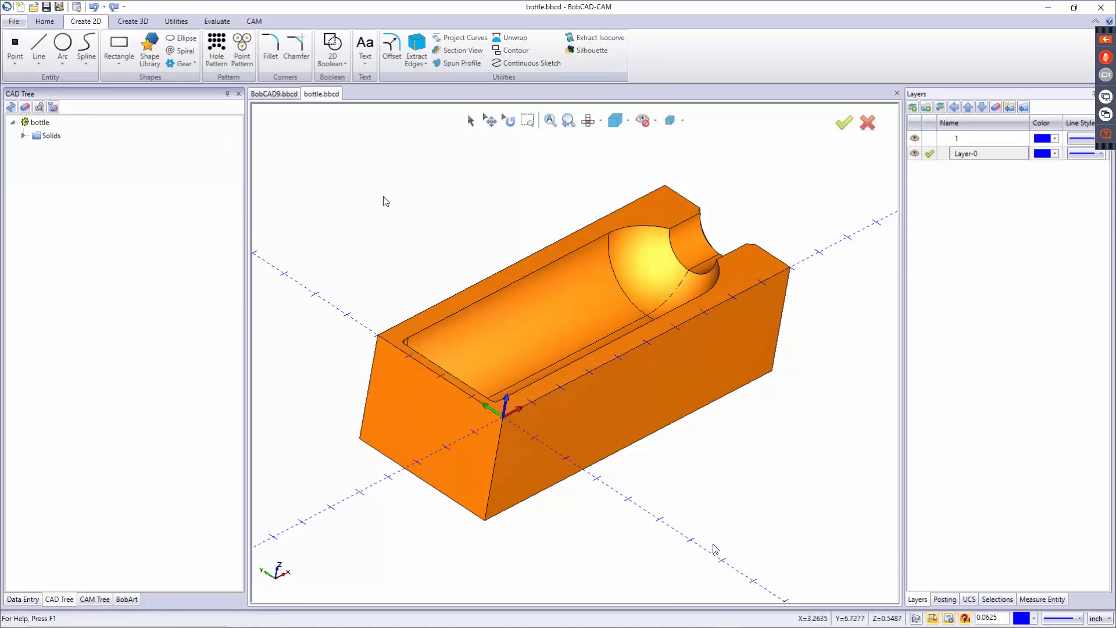
Step: Extract the edges of the mold's top face and project them onto the Z plane at 3.0000
left_click(414, 51)
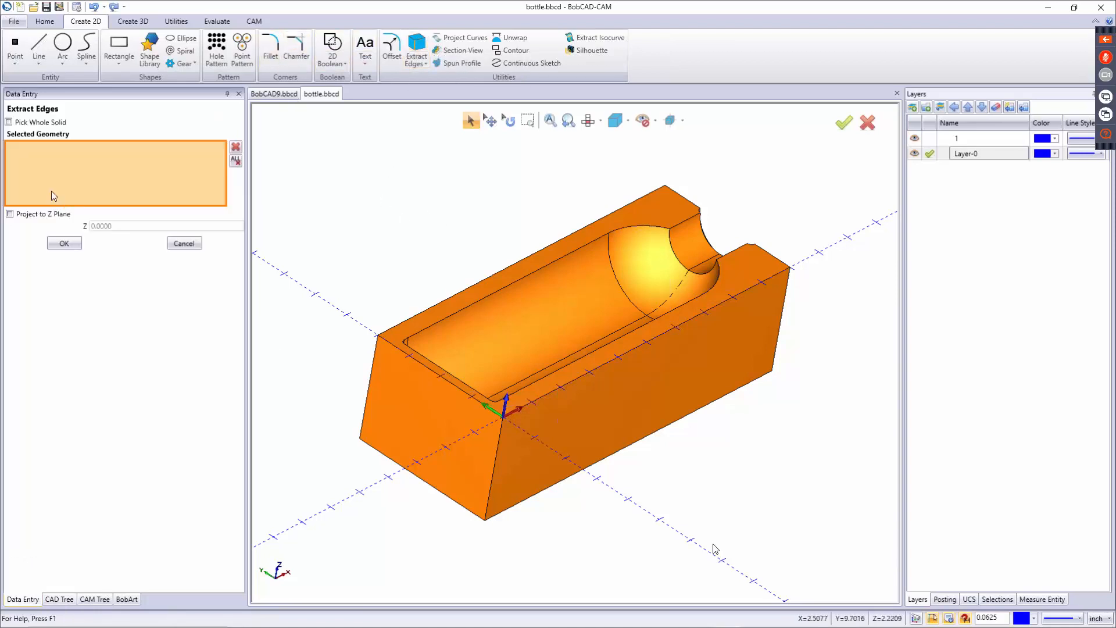
left_click(467, 290)
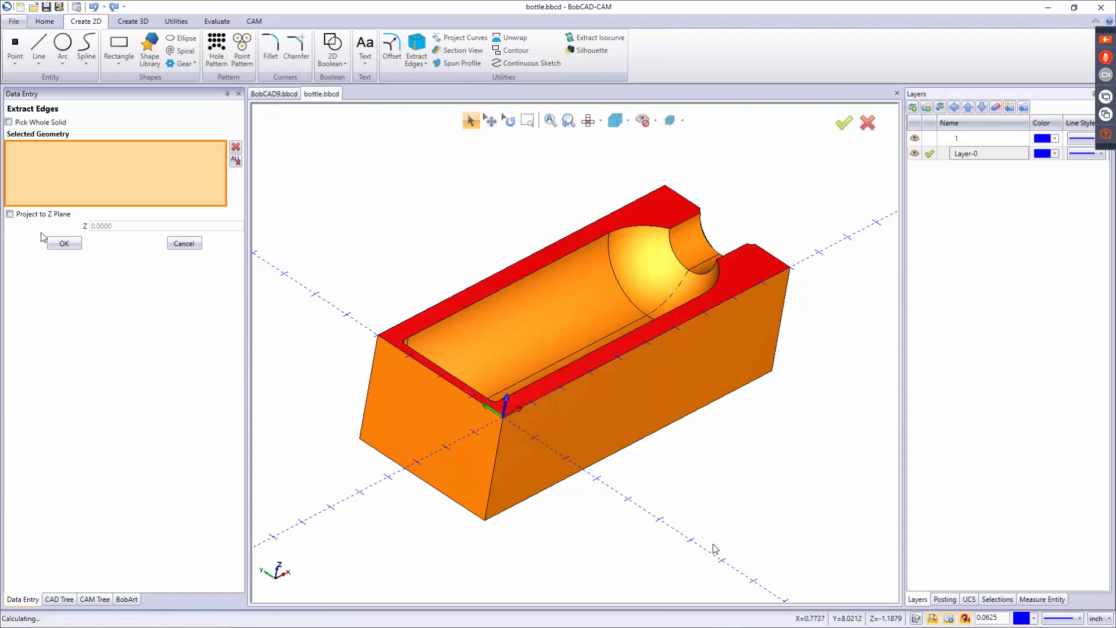
left_click(15, 215)
left_click(133, 226)
type("3.0000")
key("Tab")
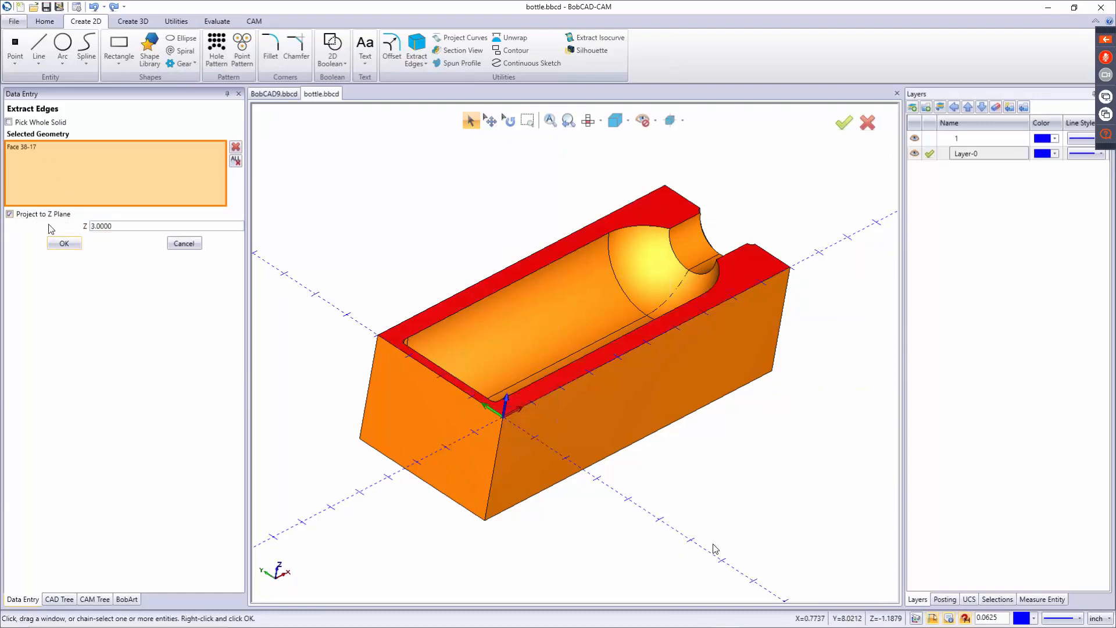
left_click(68, 243)
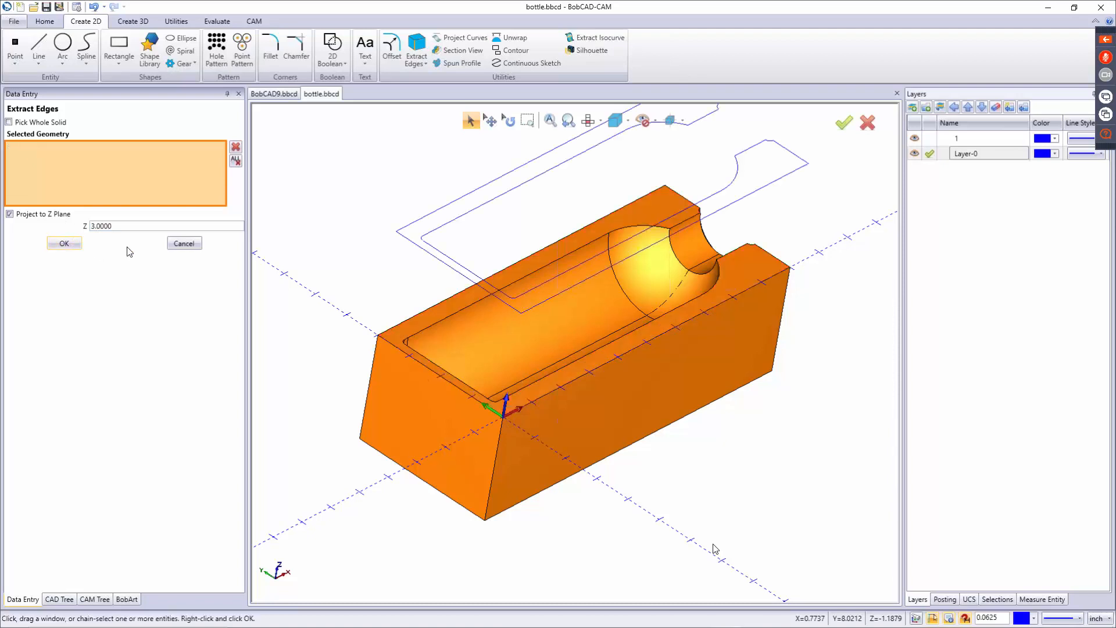
left_click(184, 243)
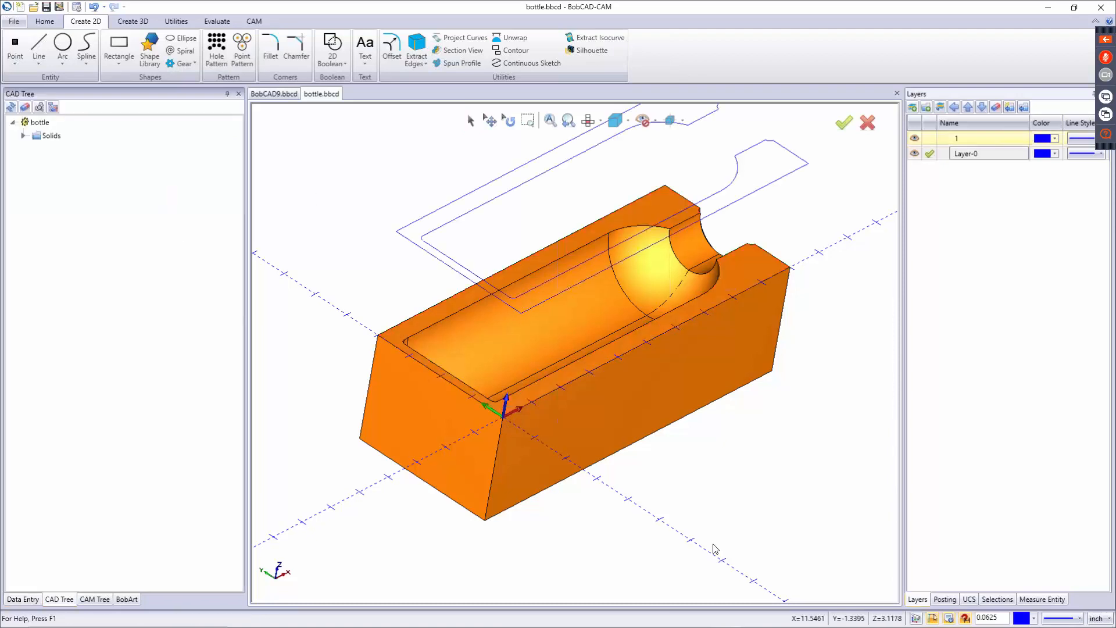
Step: Hide layer 1 and, in top view, extend the two shoulder arcs until they meet using Trim Two Entities
left_click(914, 137)
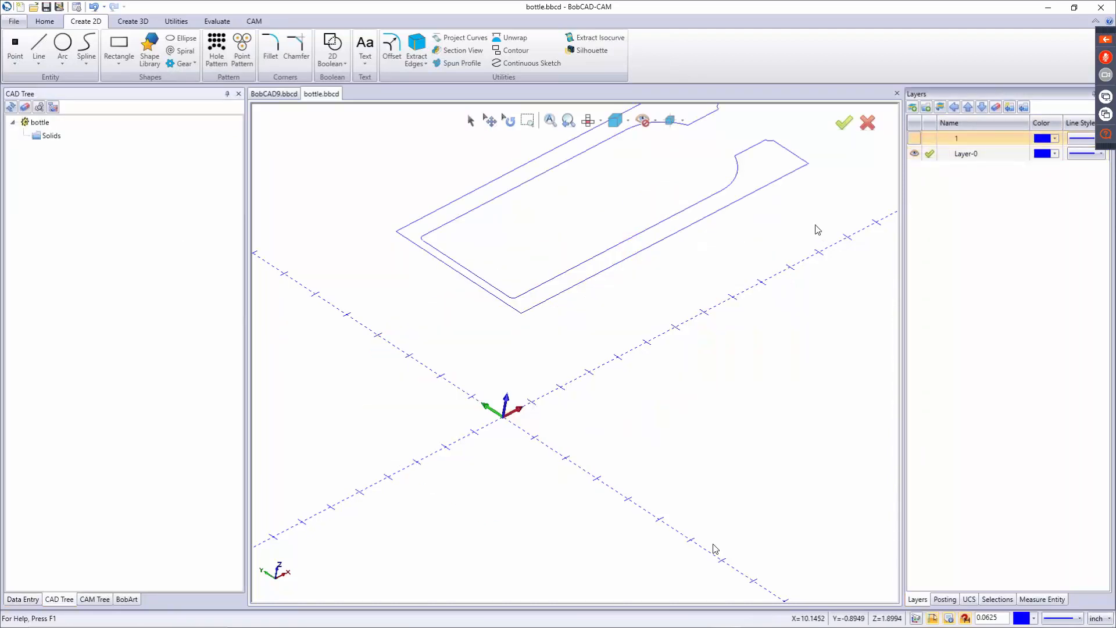
key("t")
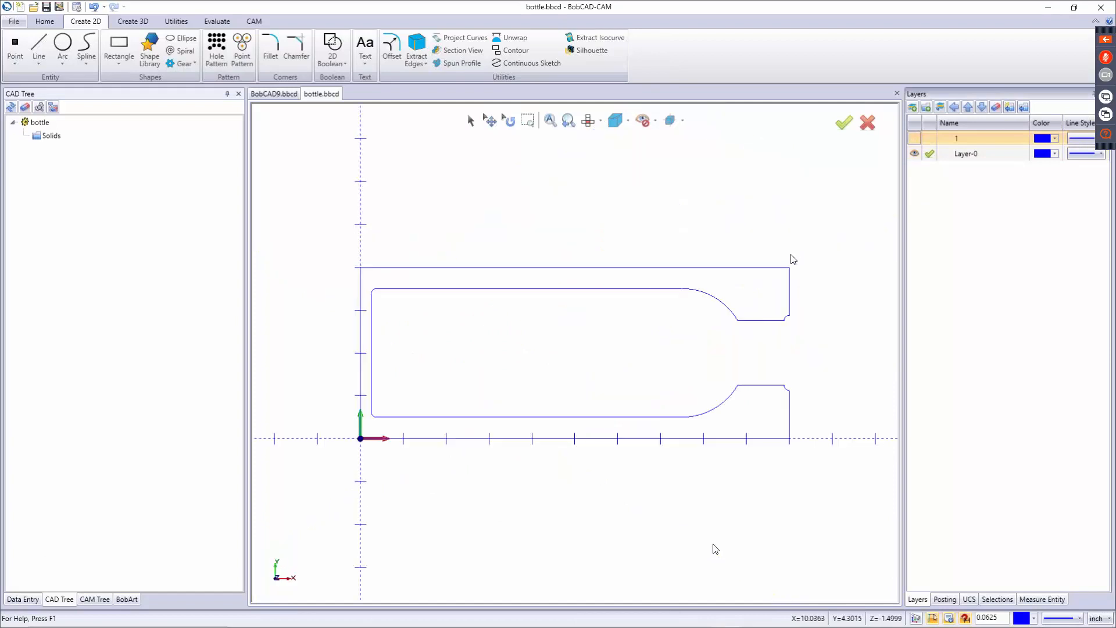
scroll(772, 325, "up", 2)
scroll(771, 314, "down", 2)
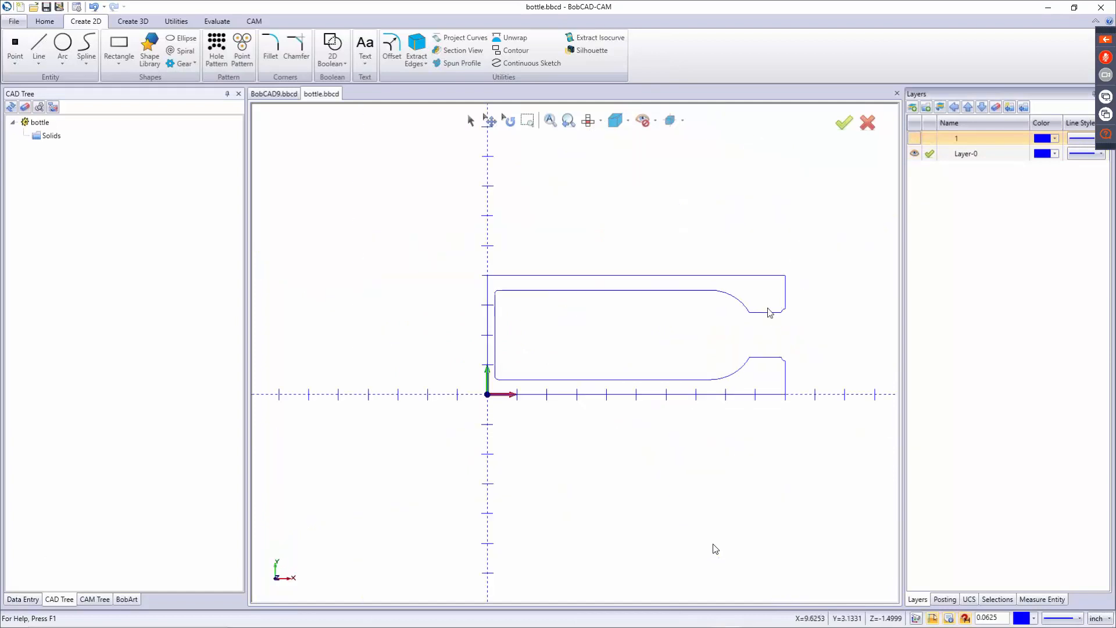
scroll(770, 324, "up", 2)
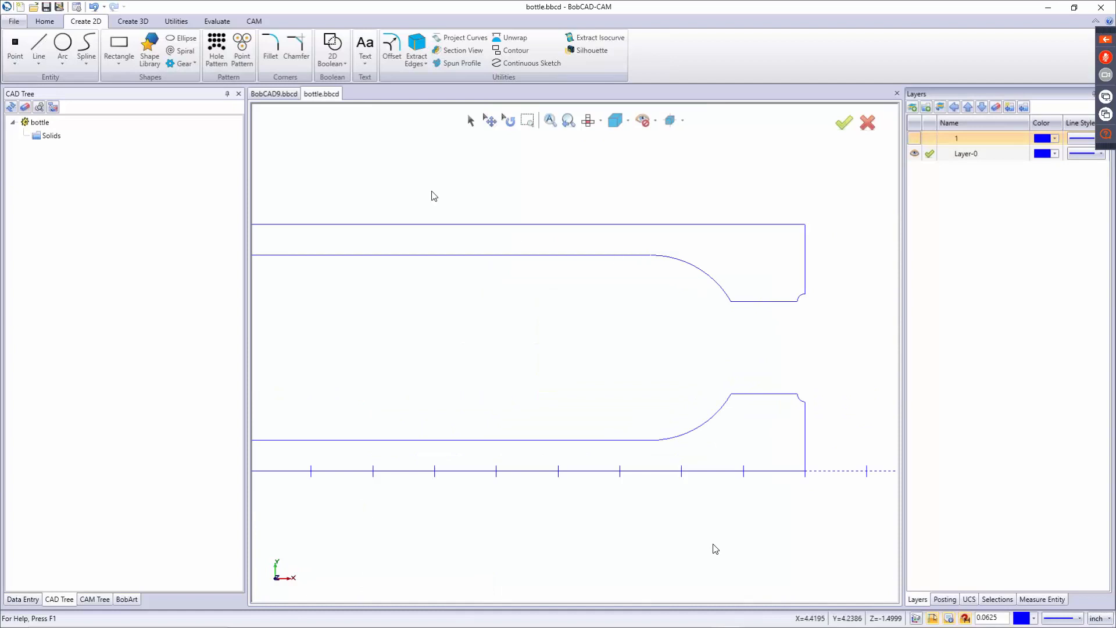
left_click(176, 21)
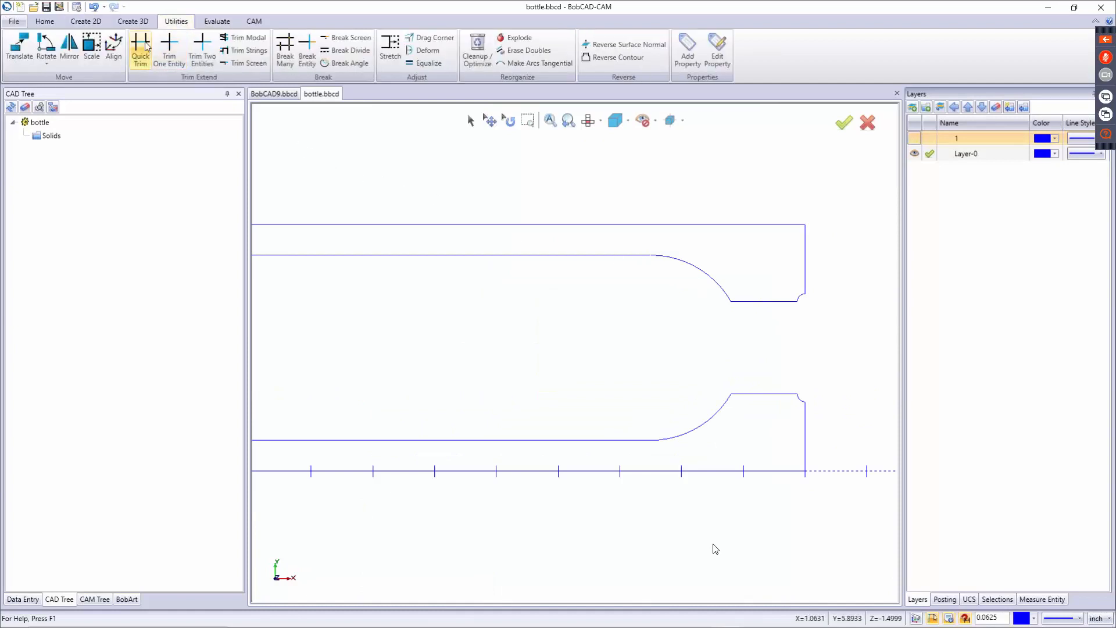
left_click(202, 51)
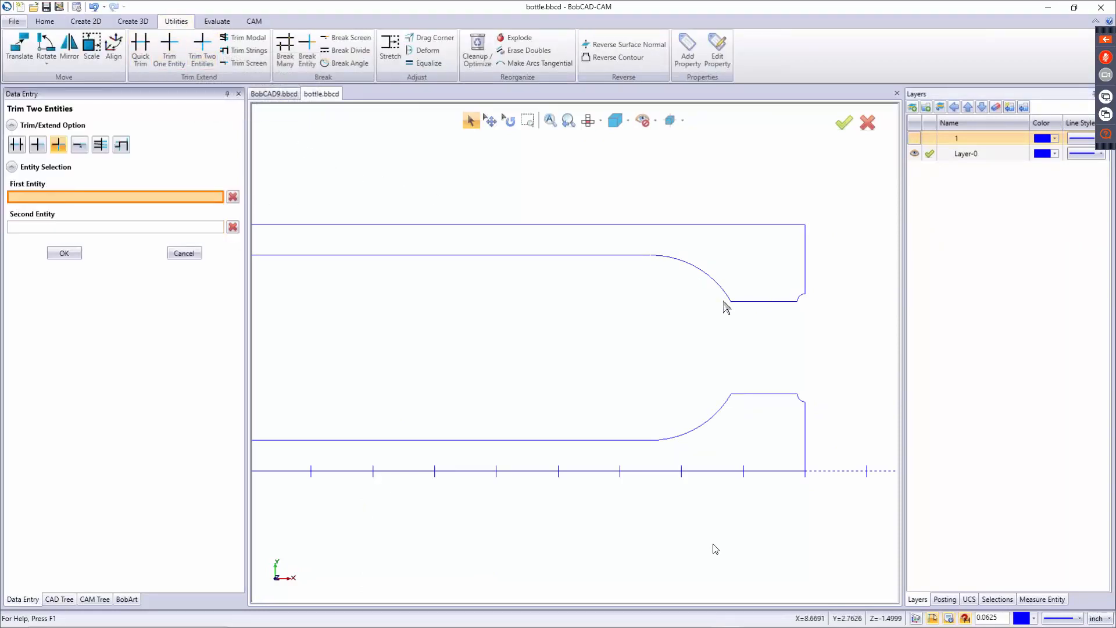
left_click(730, 305)
left_click(731, 405)
Step: Remove the neck lines and the outer block profile from the extracted wireframe with Quick Trim, keeping the inner cavity loop
left_click(140, 49)
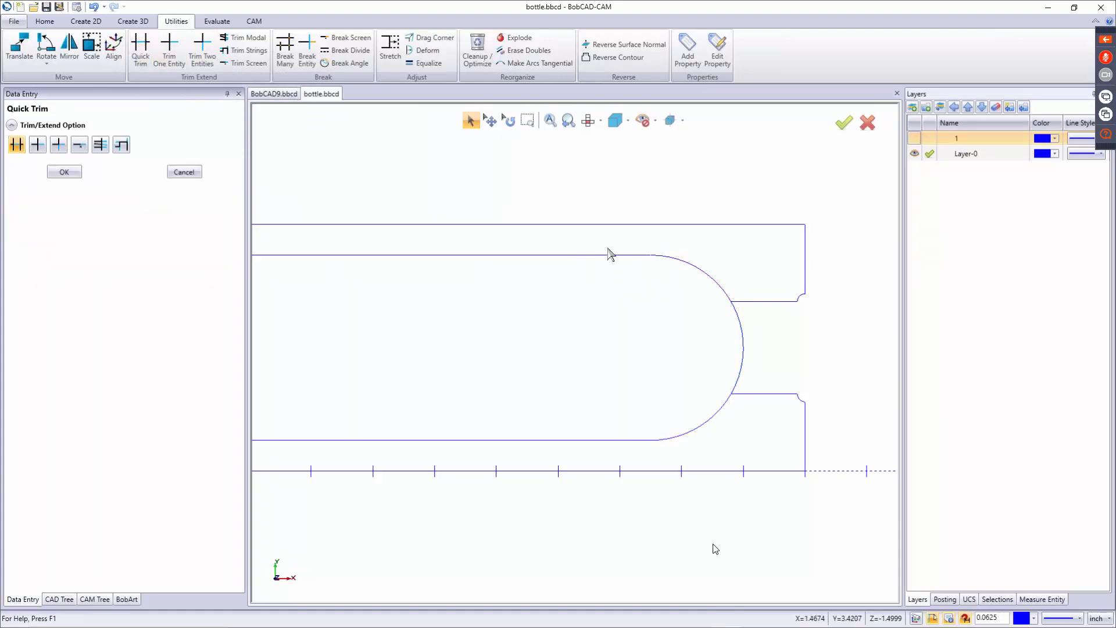
left_click(772, 302)
left_click(765, 394)
left_click(185, 172)
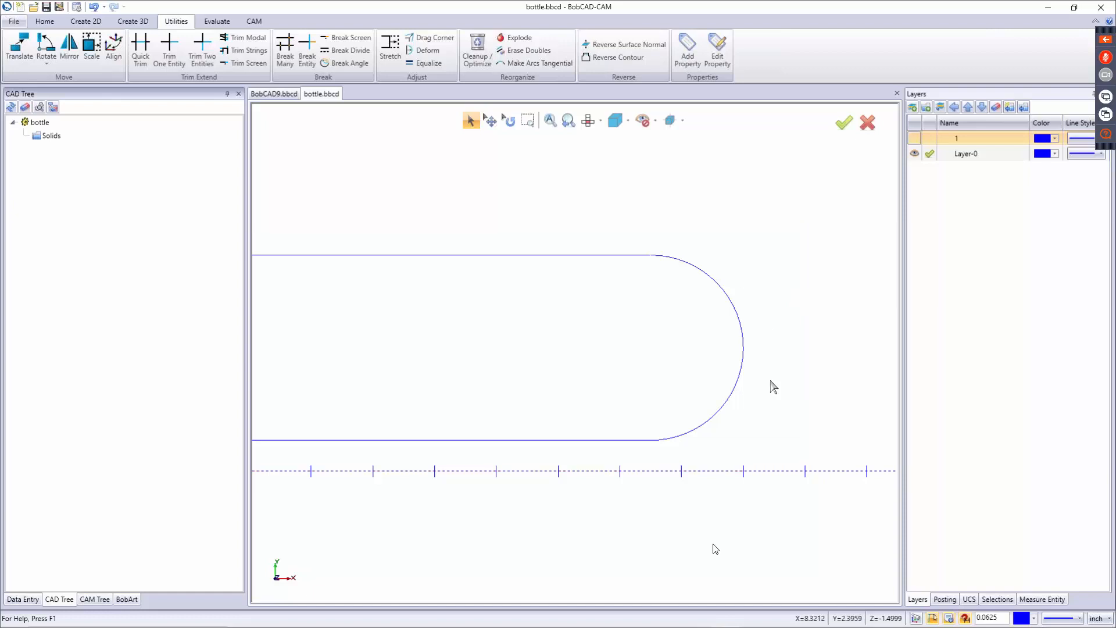
scroll(749, 290, "down", 3)
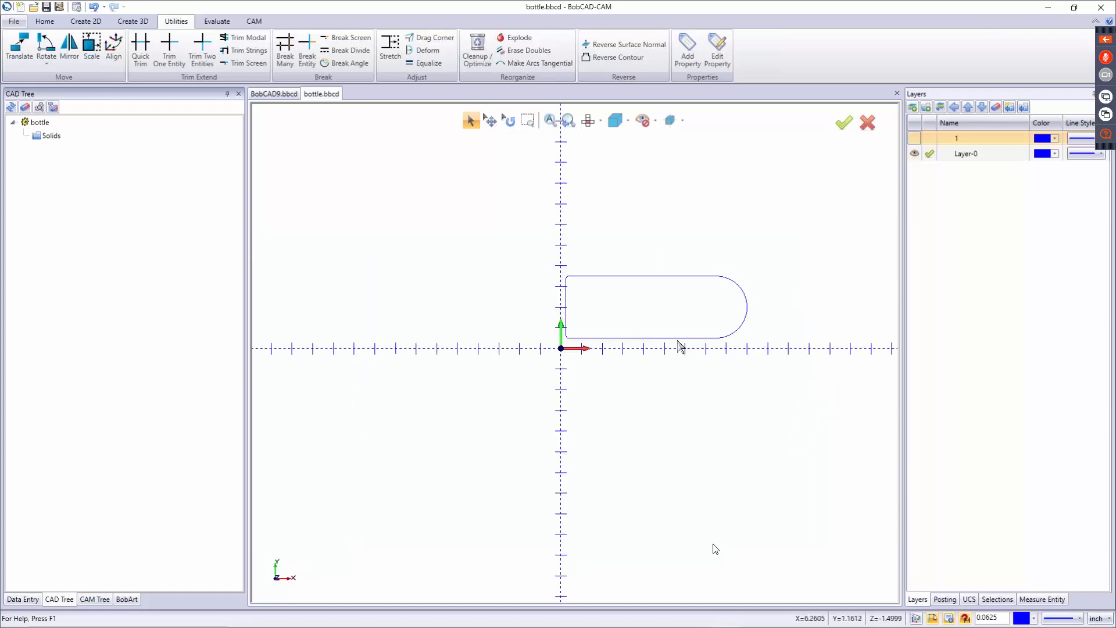
Step: Show layer 1 again and compare the boundary loop with the mold cavity from the top and in isometric view
left_click(914, 138)
scroll(749, 312, "up", 3)
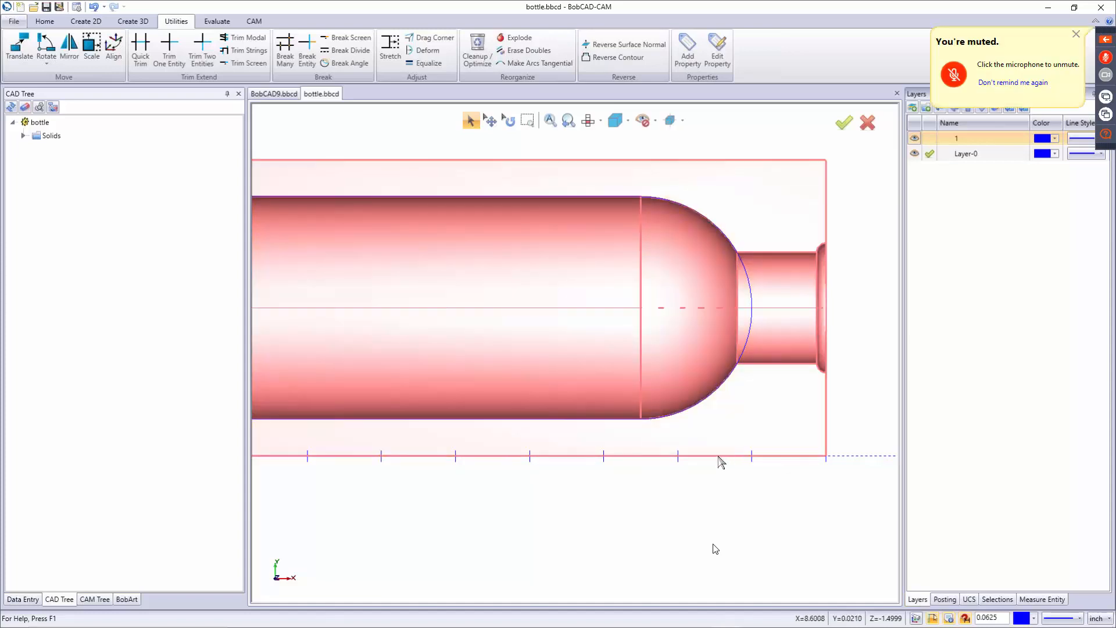
scroll(706, 448, "down", 4)
middle_click_drag(705, 446, 708, 414)
key("Home")
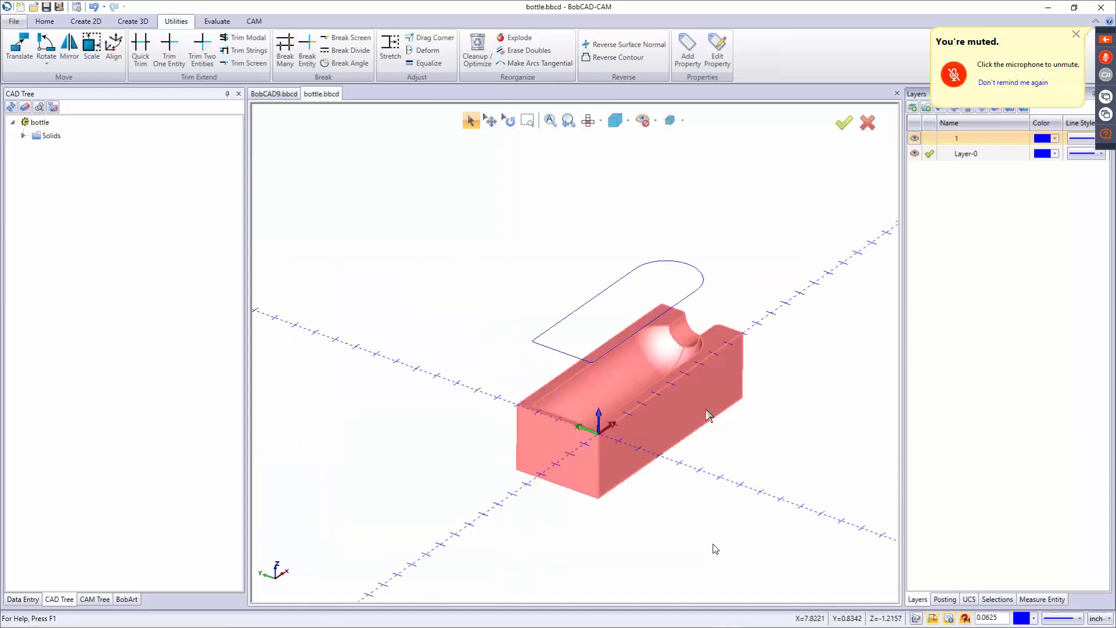
Step: Create a milling job on the BC_3x_Mill machine with rectangular stock sized 10 x 4 x 3 inches and no offsets
left_click(256, 22)
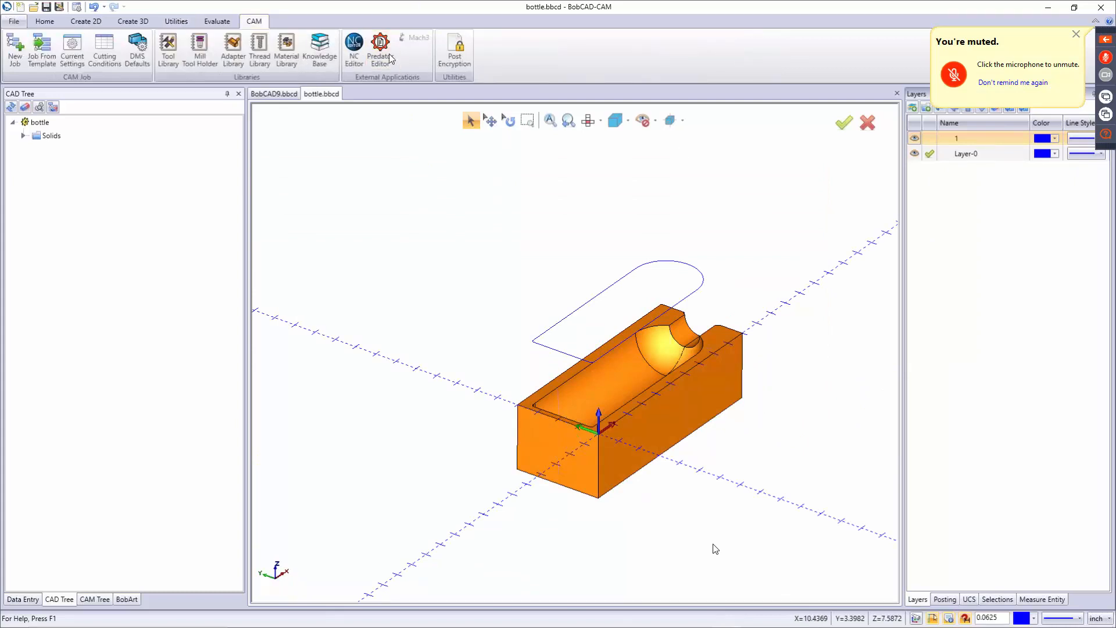
left_click(15, 49)
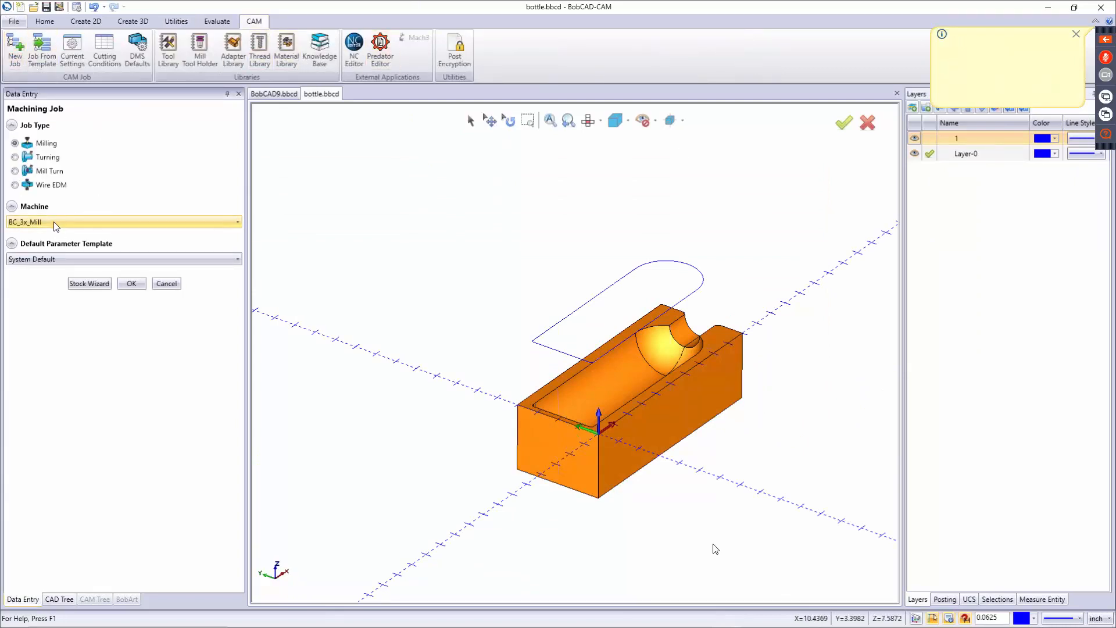
left_click(89, 283)
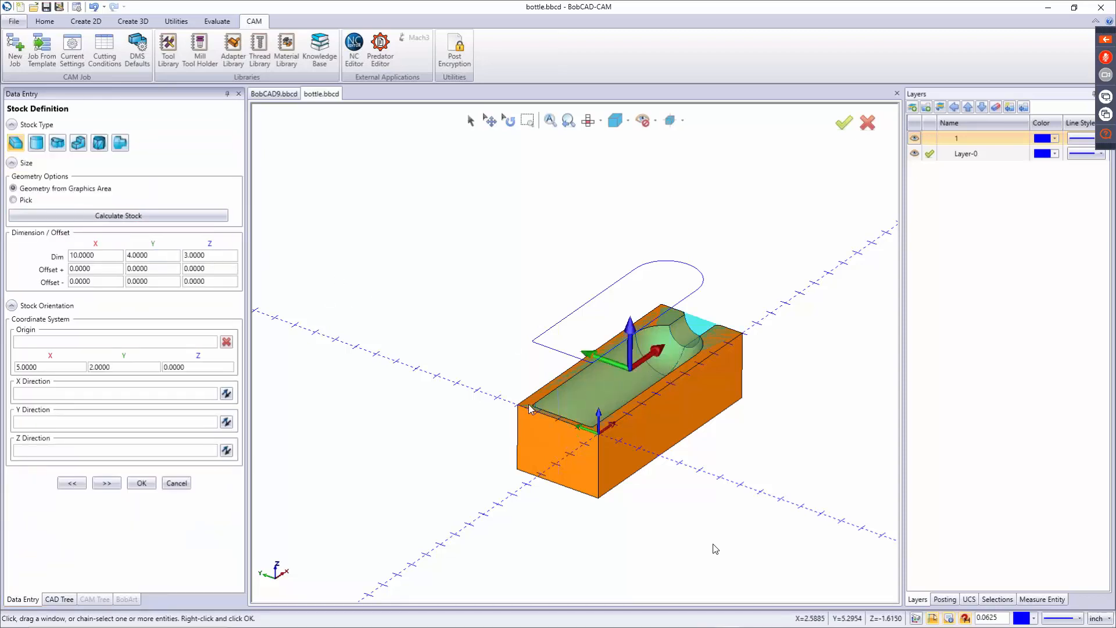
left_click(106, 483)
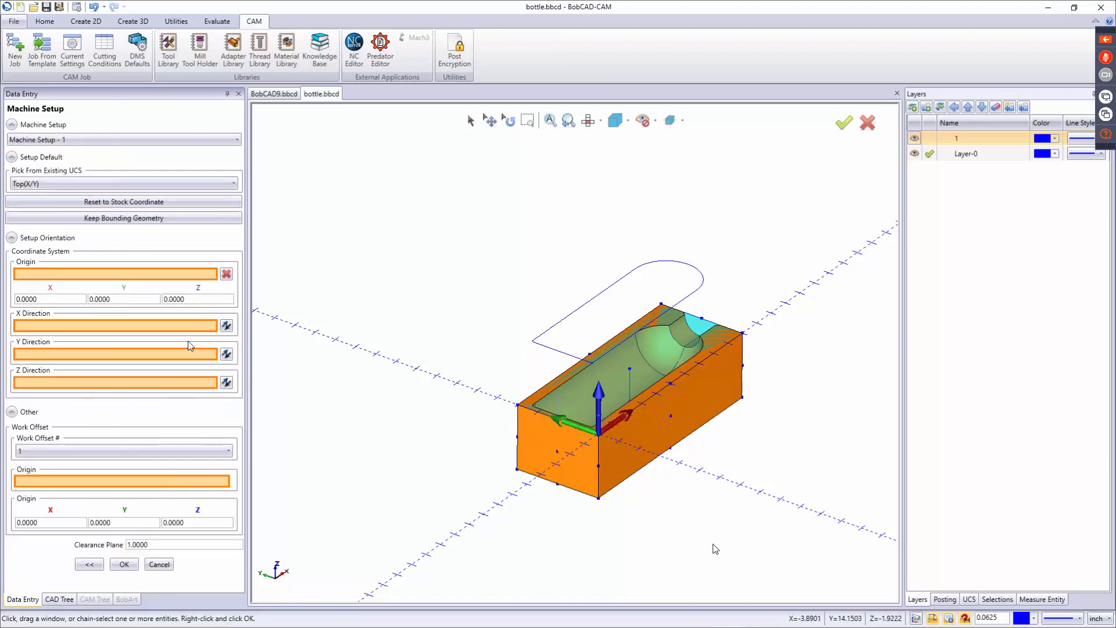
Step: Set the origin of Machine Setup - 1 to the center point of the stock's top face
left_click(102, 275)
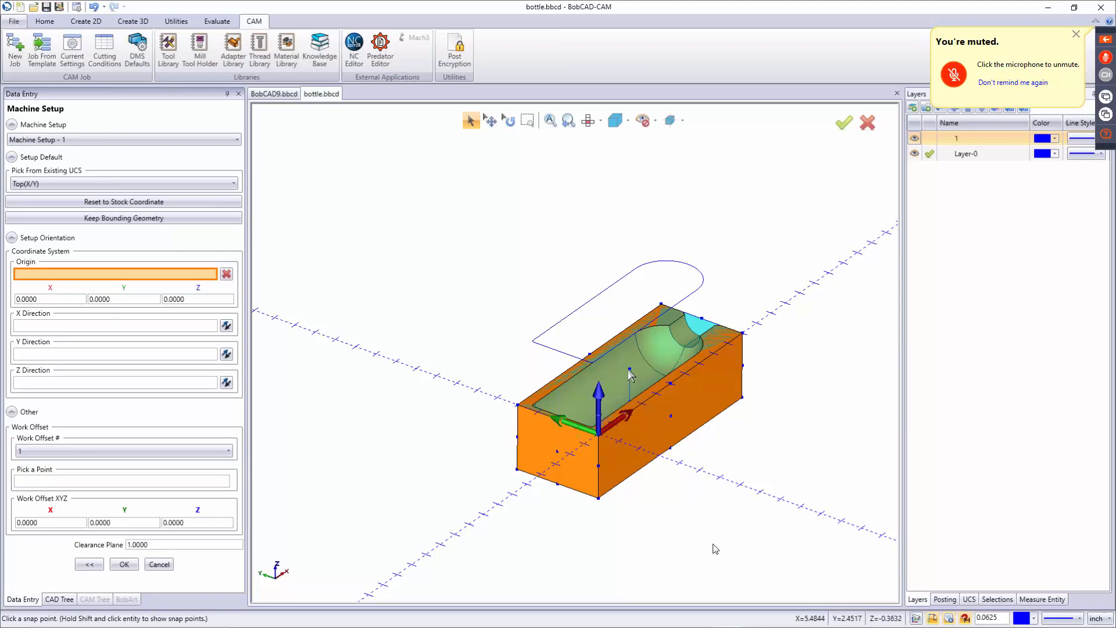
left_click(630, 370)
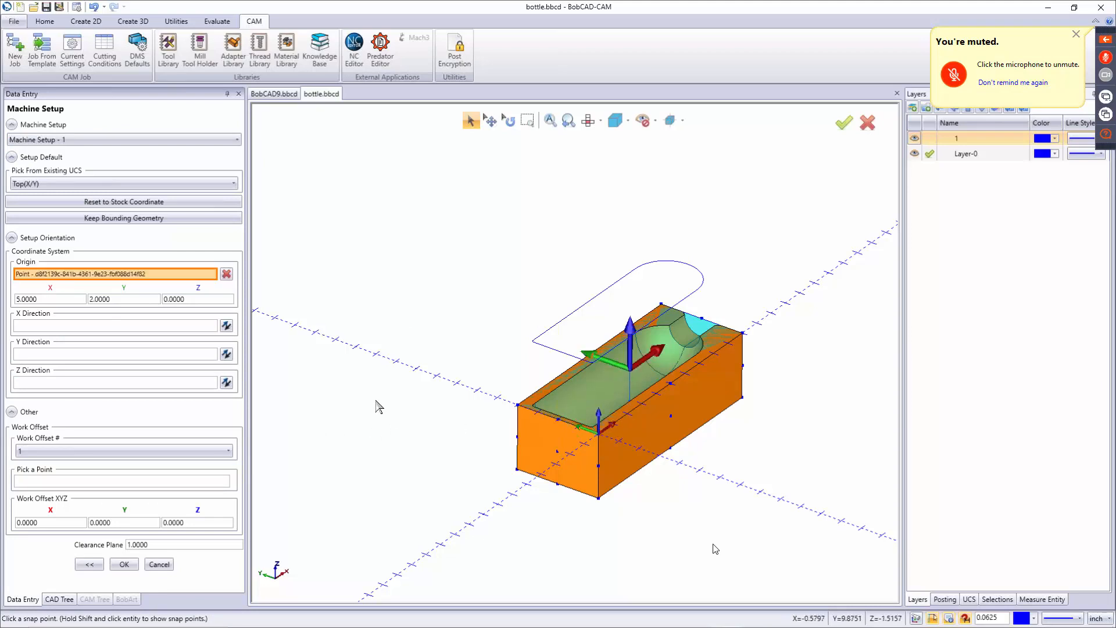
left_click(124, 565)
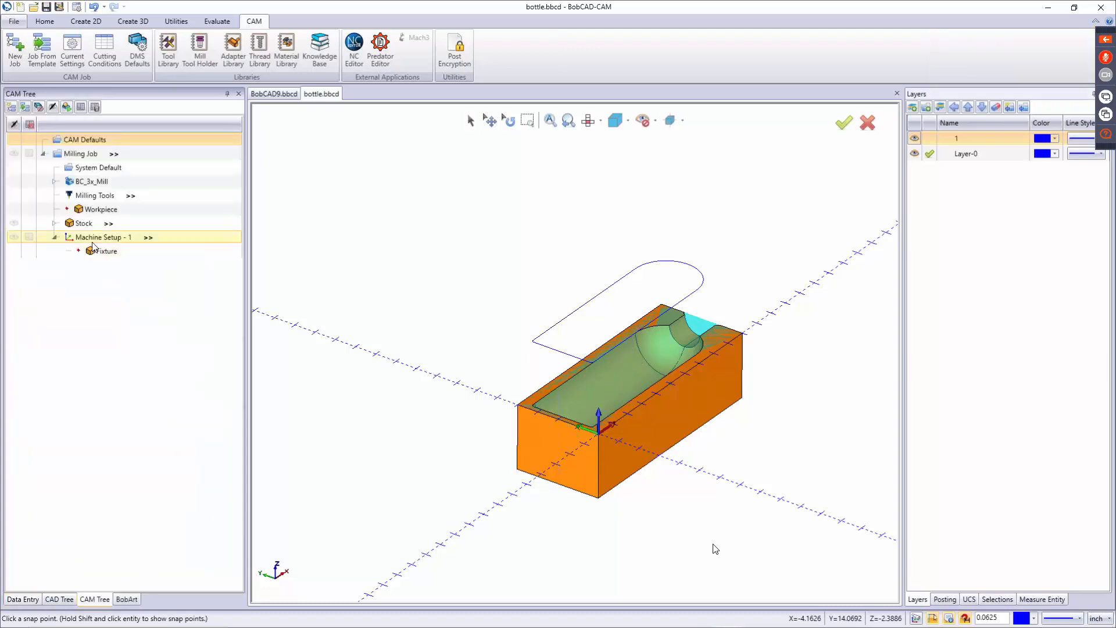
Step: Start a Mill 3 Axis feature in Machine Setup - 1 using all mold faces and the closed wireframe loop as boundary
left_click(90, 243)
right_click(89, 242)
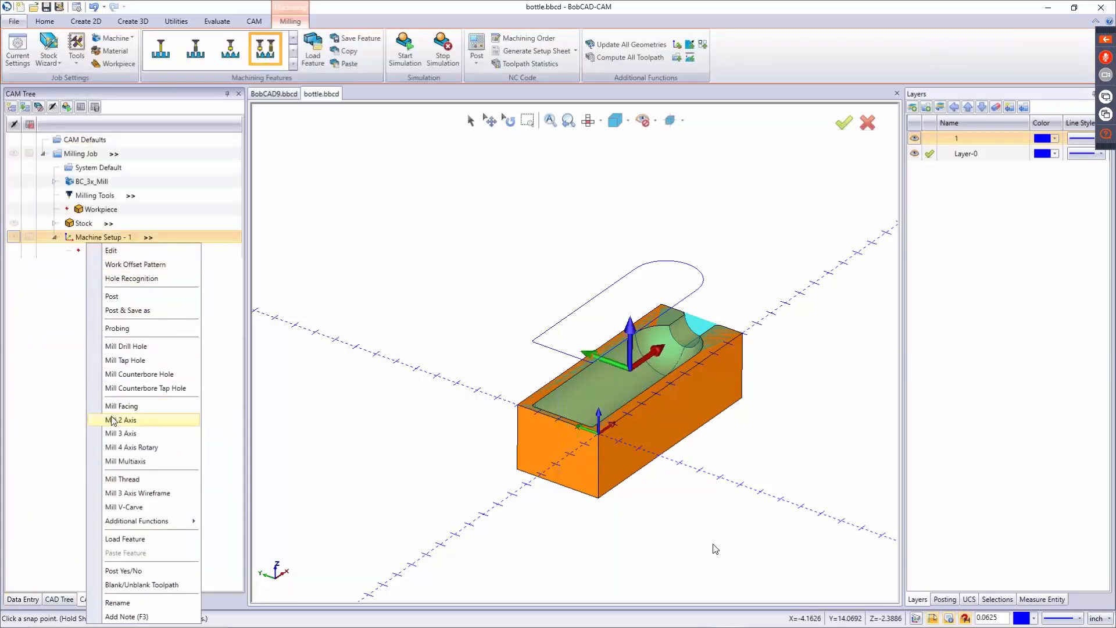
left_click(114, 433)
left_click(513, 200)
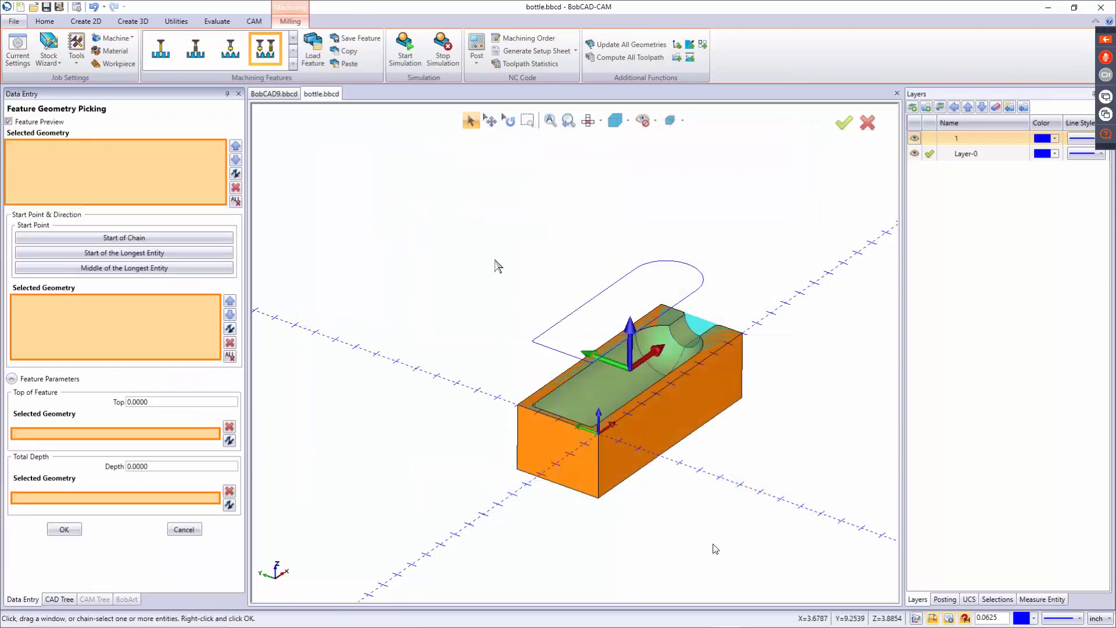
left_click_drag(554, 297, 866, 565)
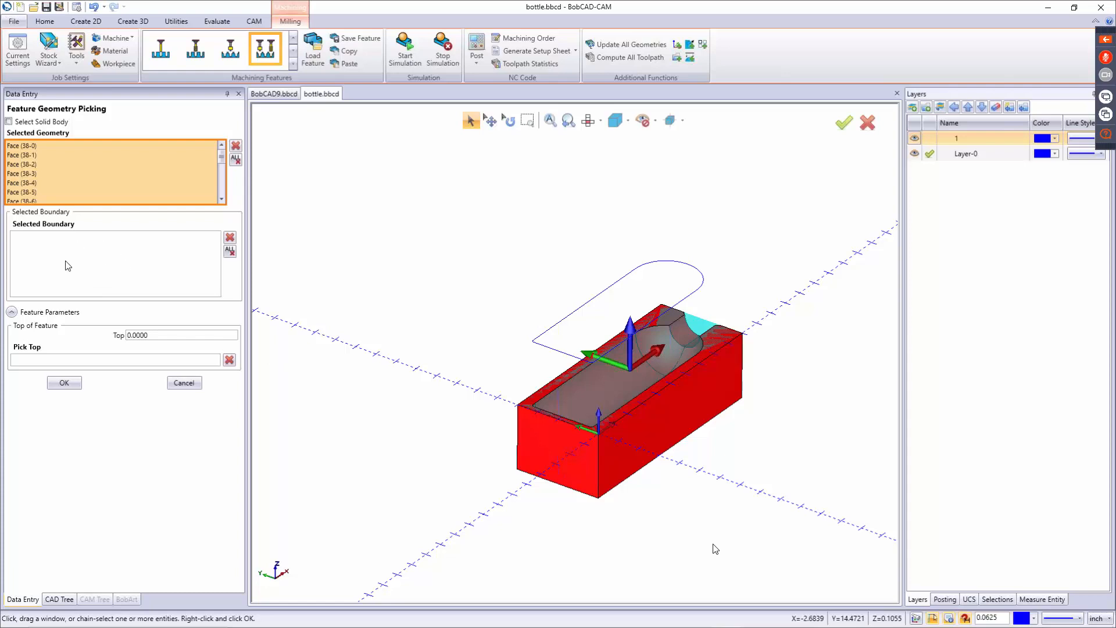
left_click(97, 261)
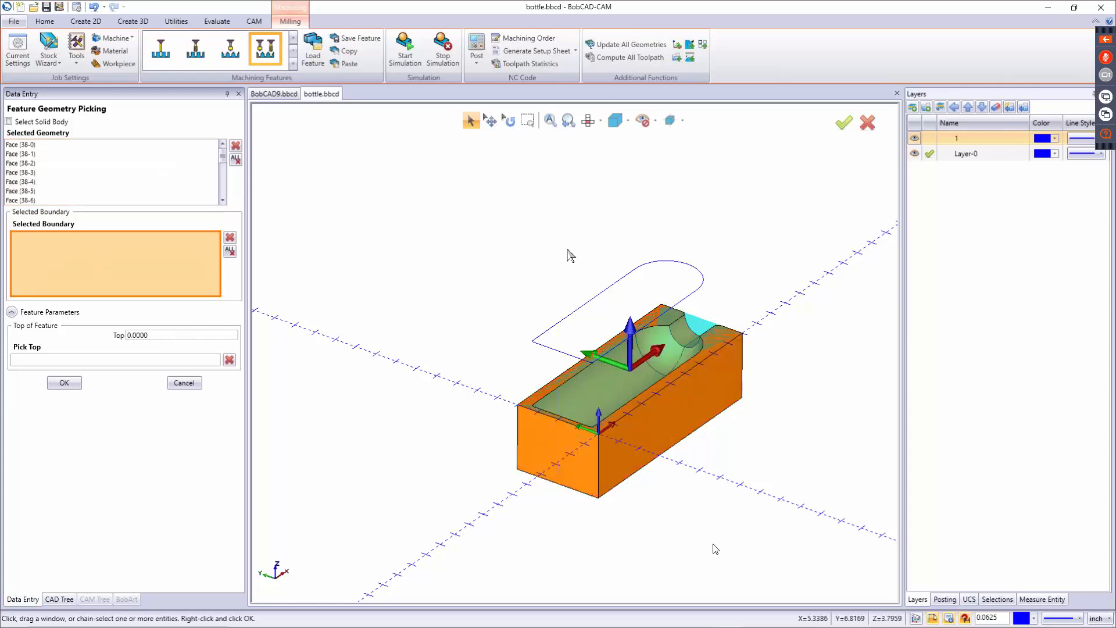
left_click(637, 278)
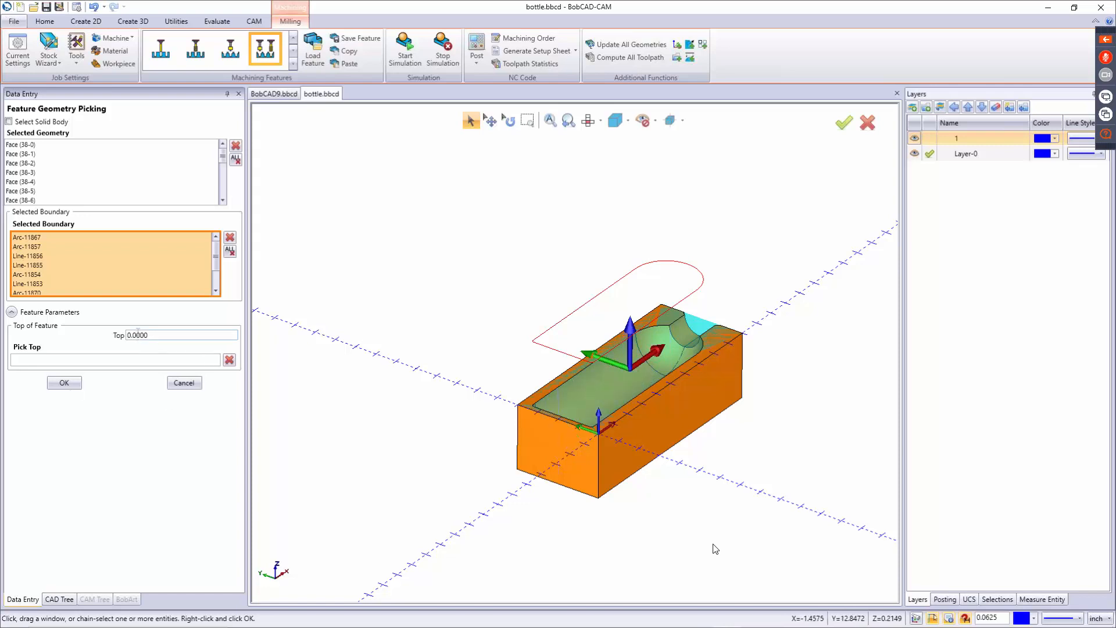
left_click(65, 383)
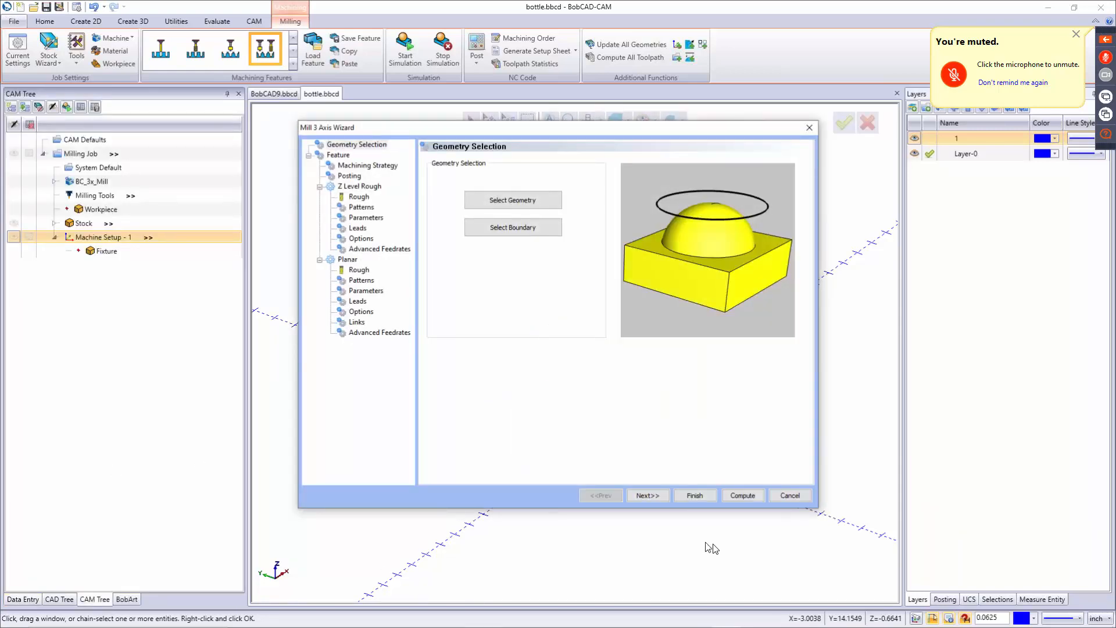
Step: Try a strategy of Advanced Rough, Advanced Planar and Advanced Z Level Finish, view the roughing tool settings, and cancel the wizard
left_click(650, 495)
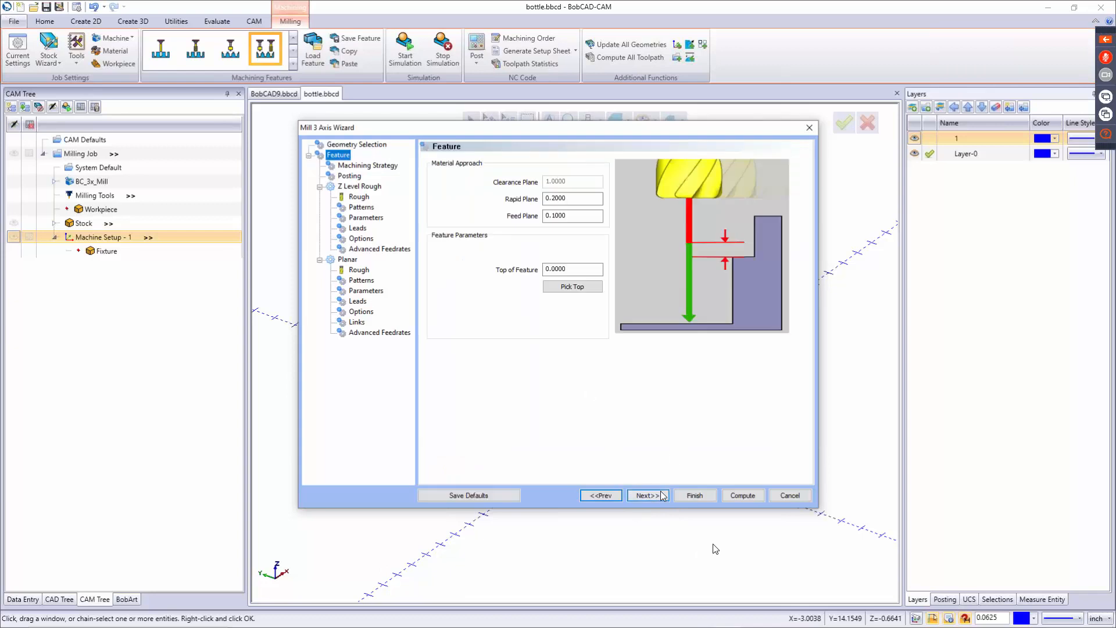
left_click(648, 495)
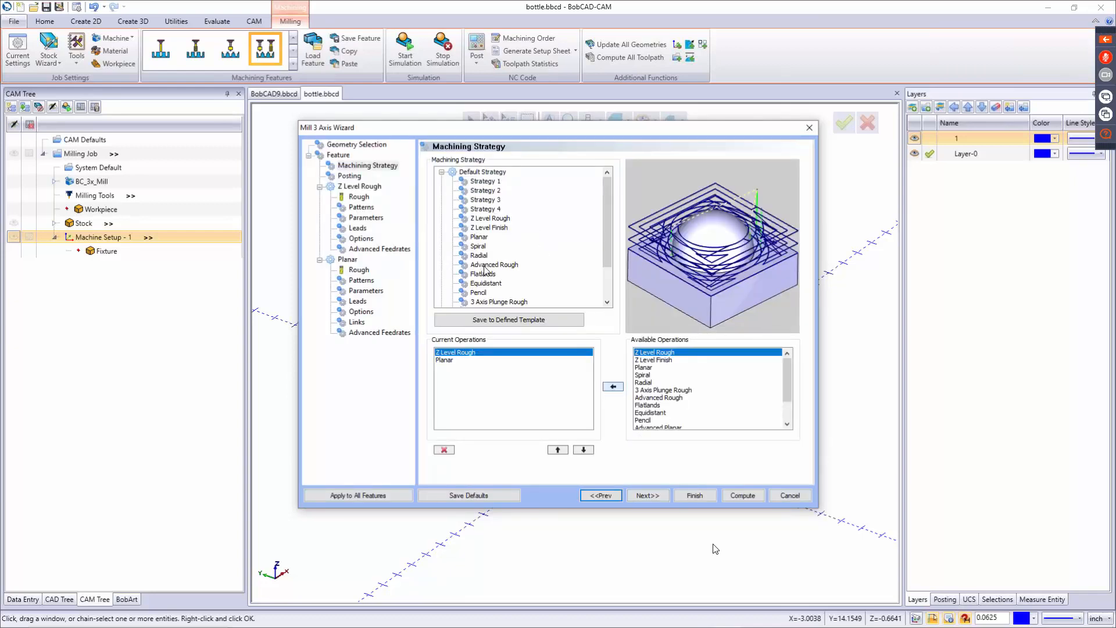
left_click(486, 265)
scroll(670, 410, "down", 2)
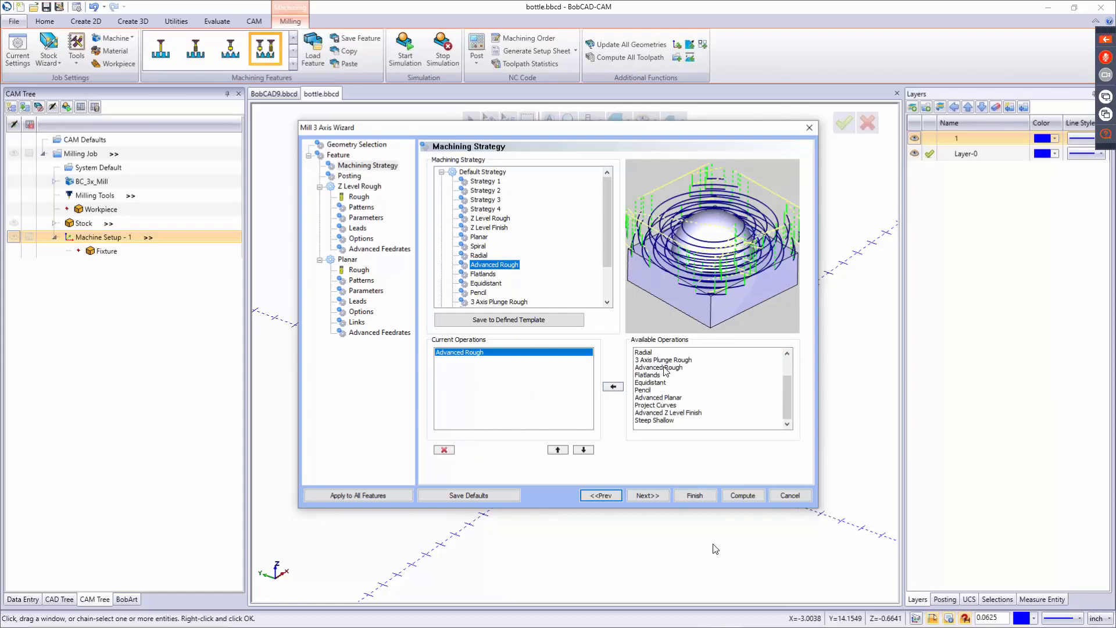
left_click(655, 397)
left_click(613, 387)
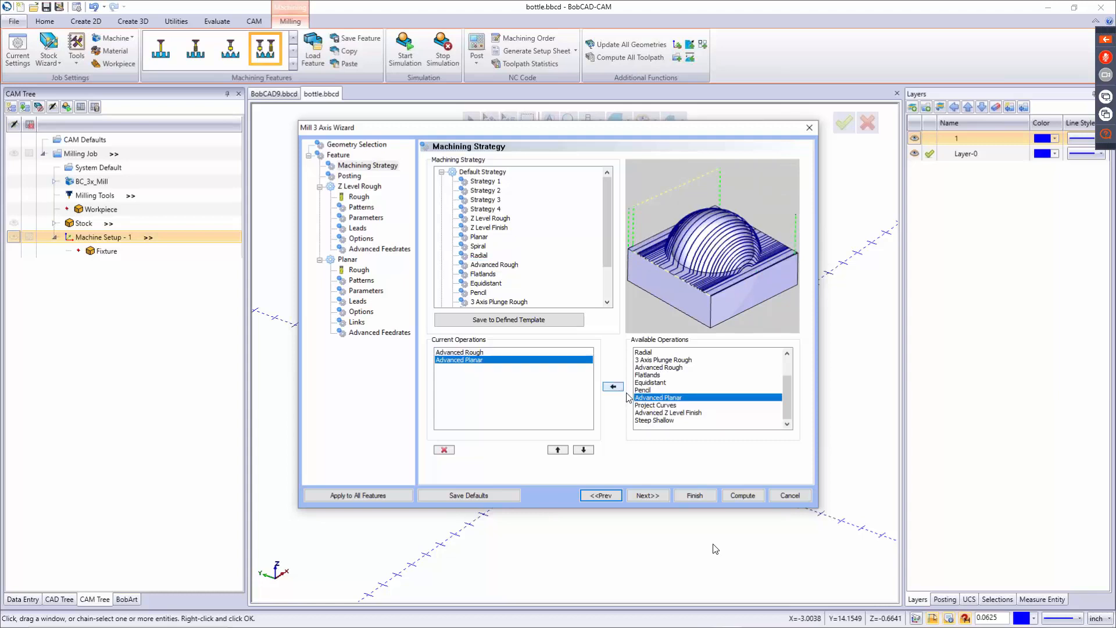
left_click(639, 412)
left_click(614, 386)
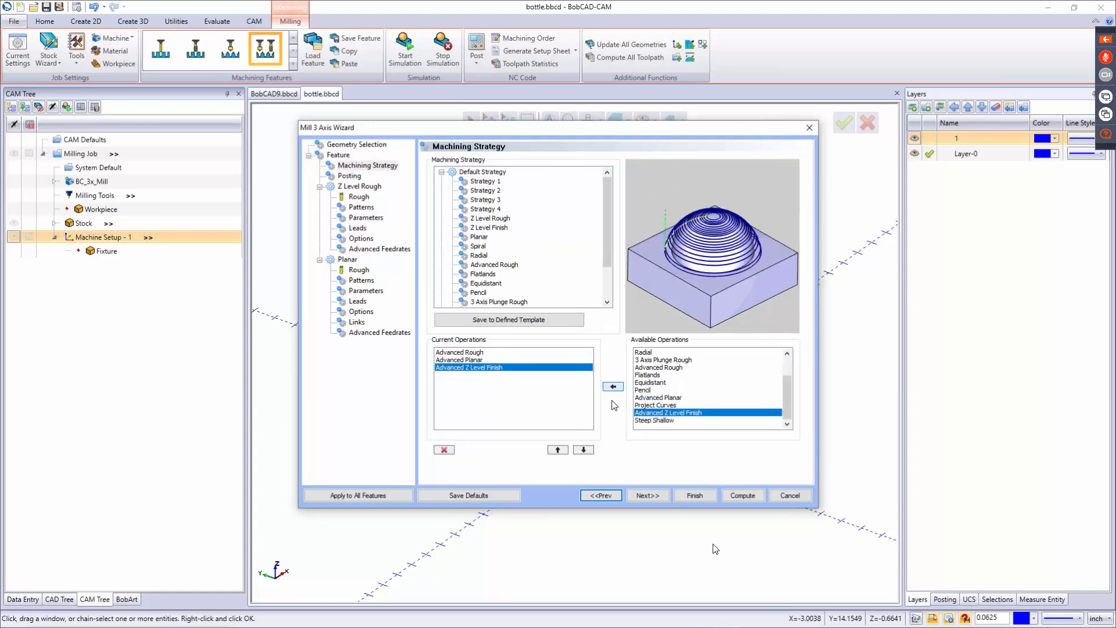
left_click(656, 497)
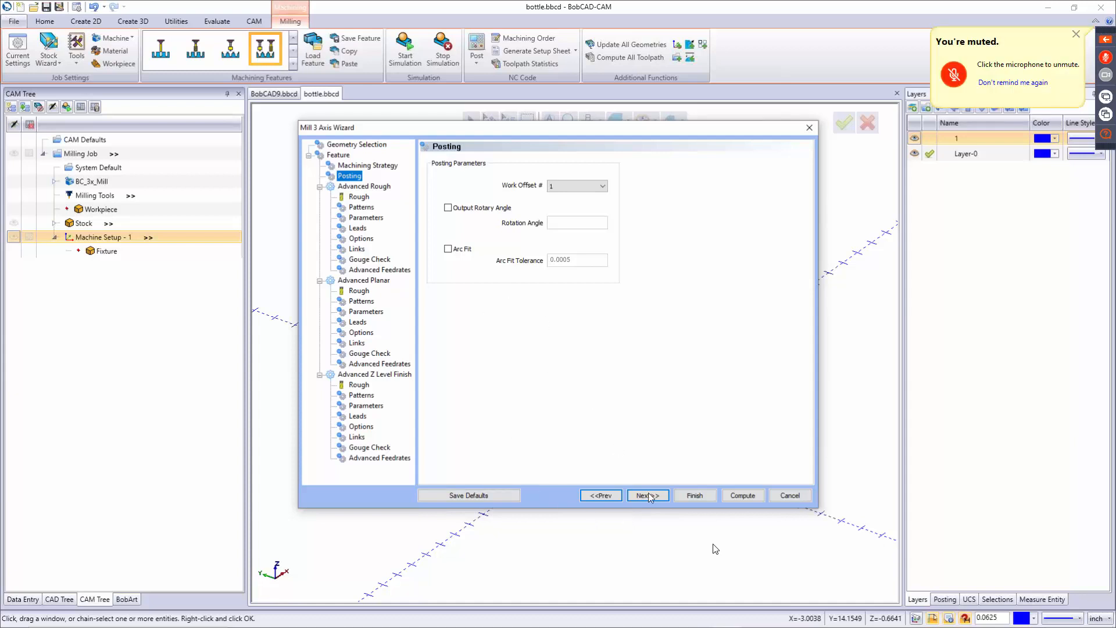
left_click(647, 495)
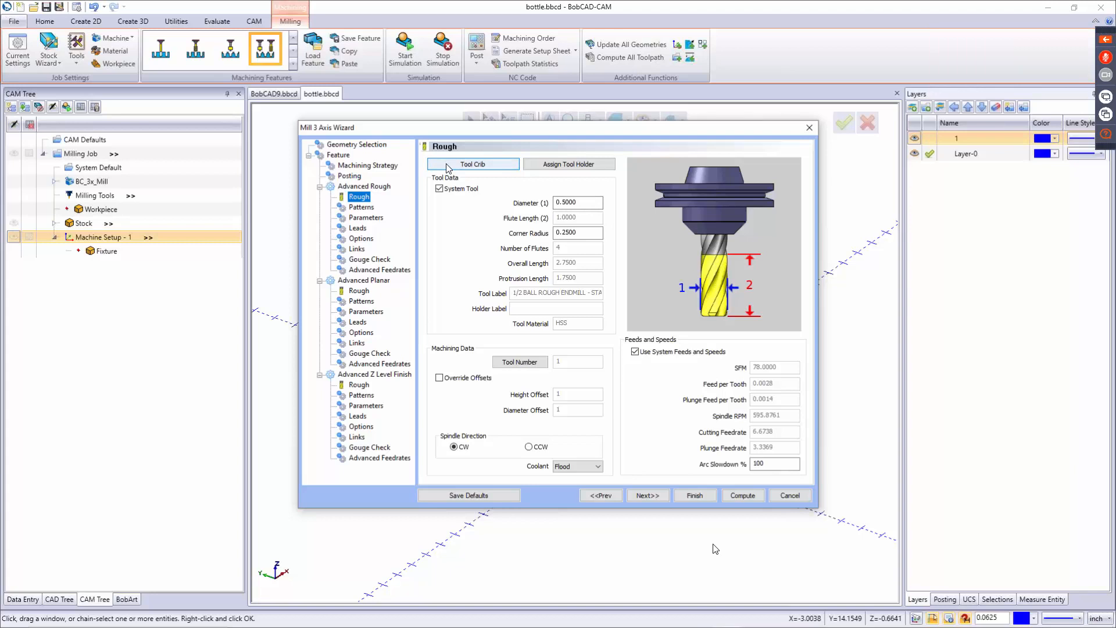
left_click(791, 494)
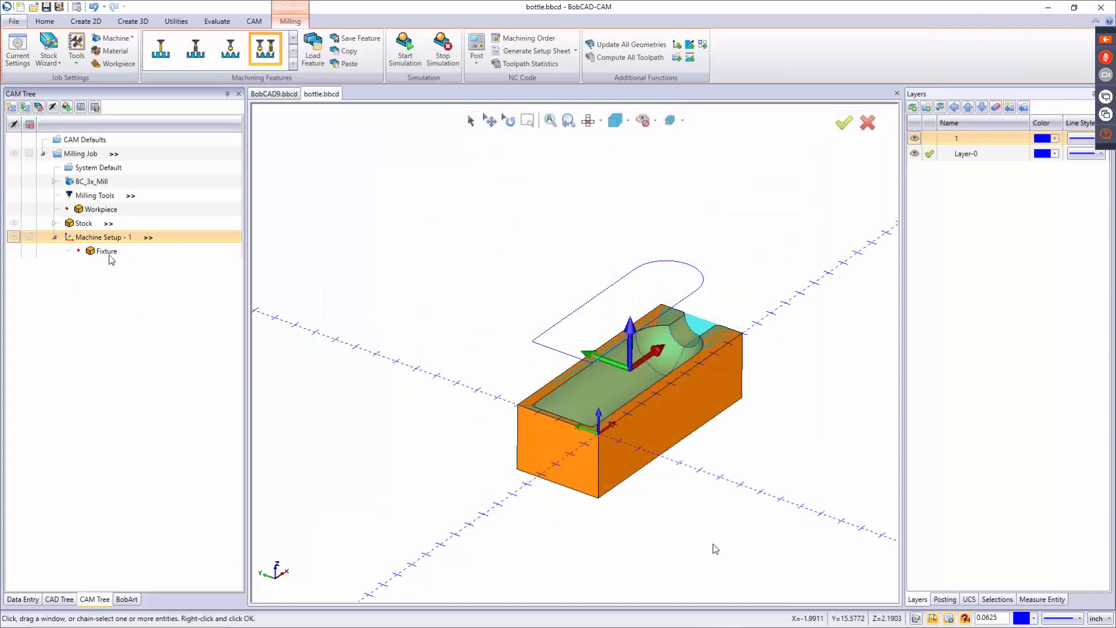
Step: Import the tool crib file live event tools.mtcribs from the Technology\Cribs folder into the job's milling tools and accept the crib
right_click(86, 201)
left_click(144, 250)
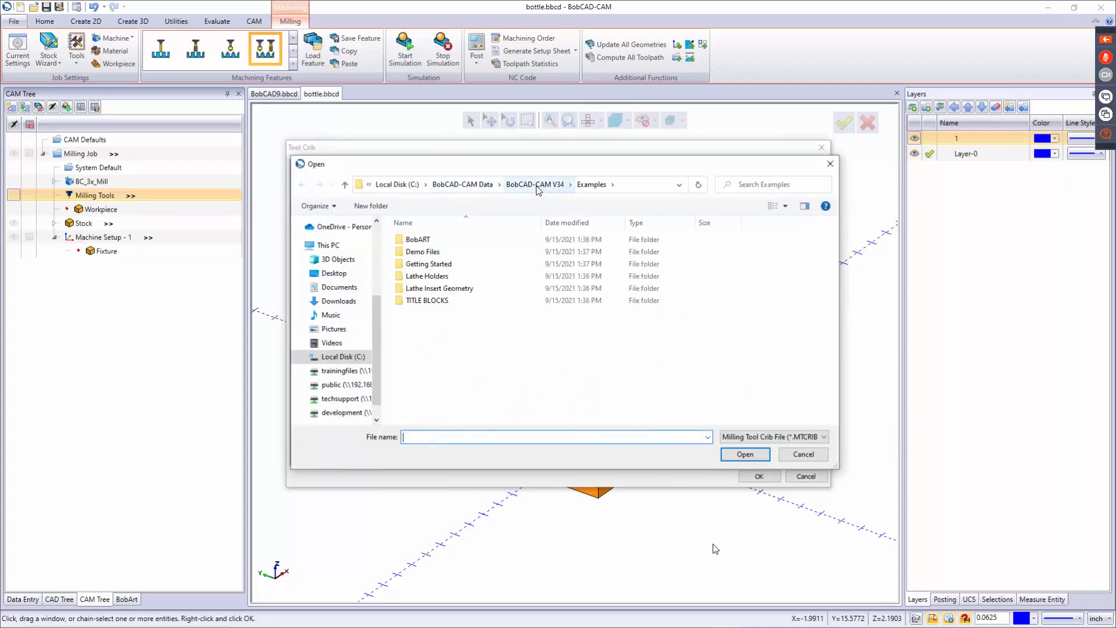
left_click(536, 192)
double_click(429, 398)
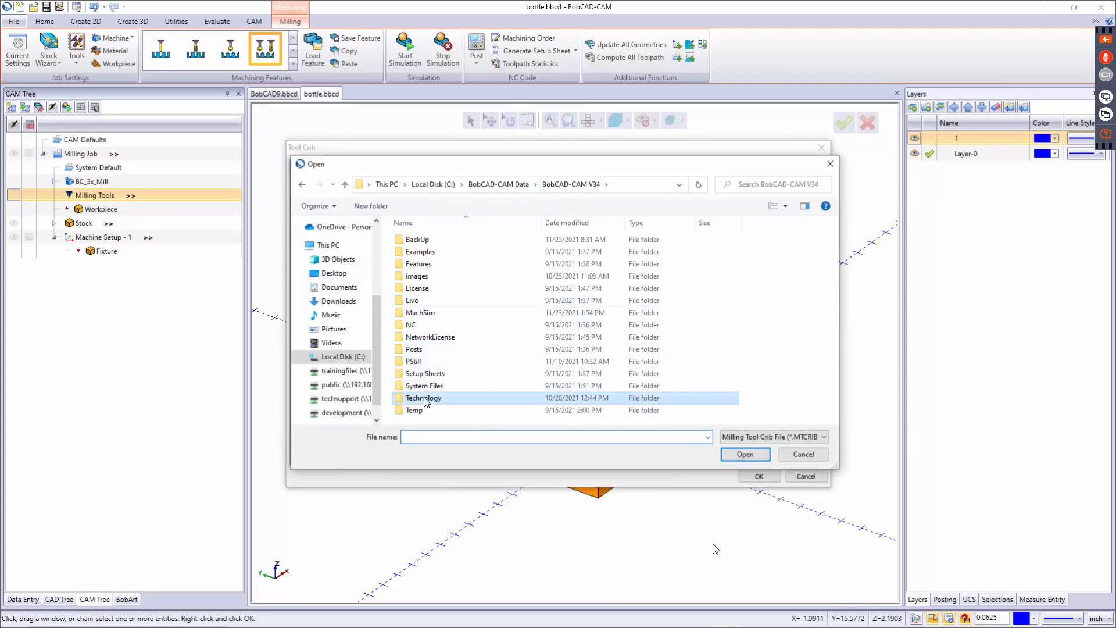
double_click(430, 252)
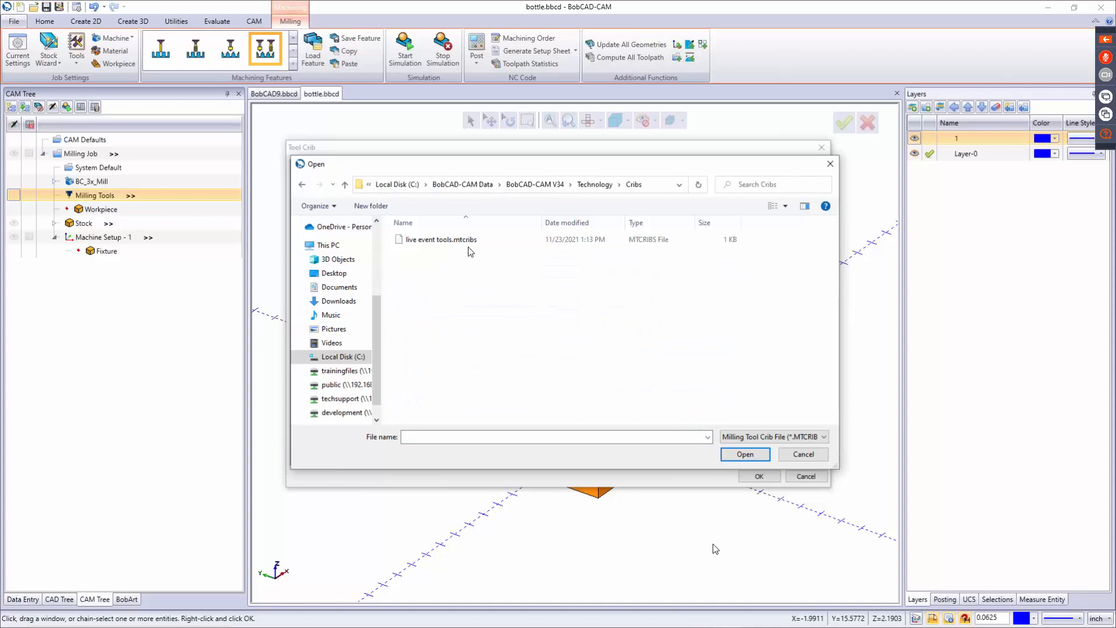
left_click(468, 245)
double_click(468, 246)
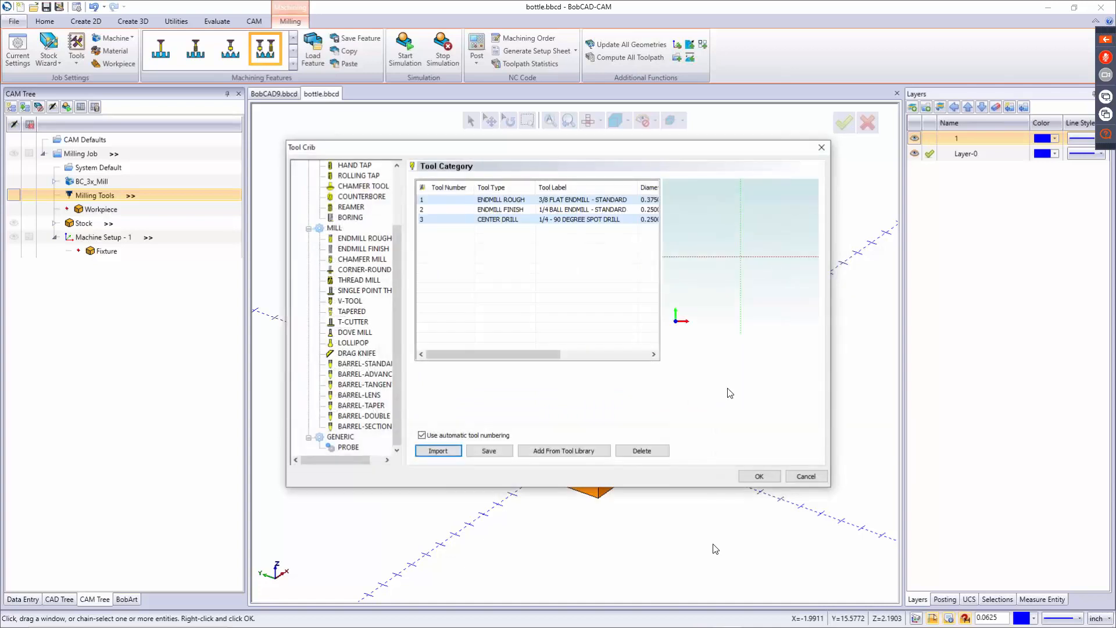
left_click(541, 200)
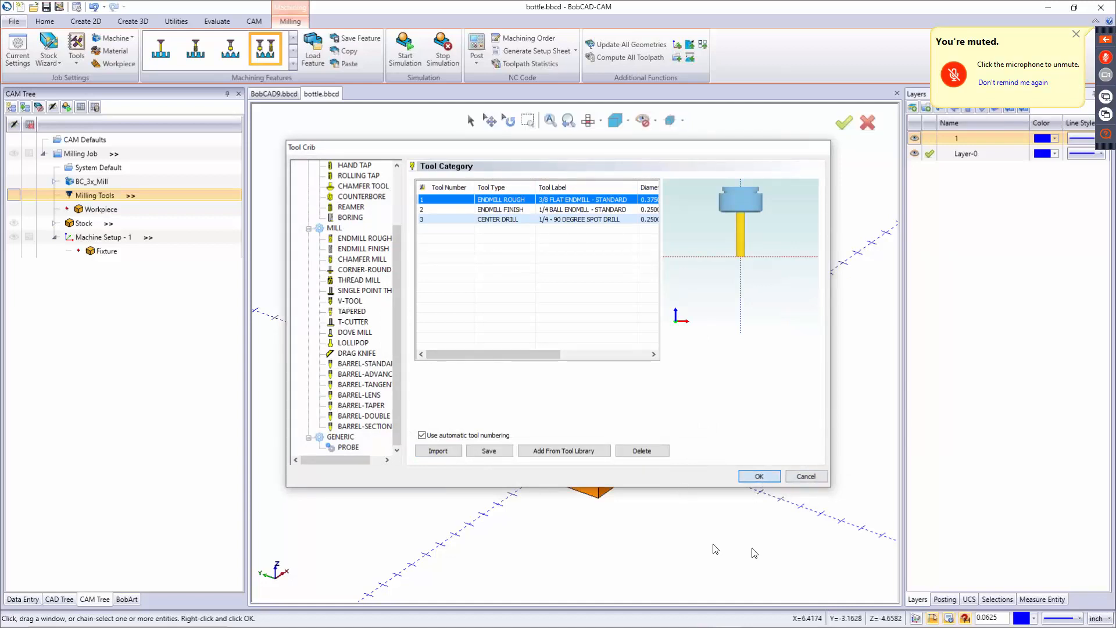
left_click(758, 476)
Step: Add a Mill 3 Axis feature to Machine Setup - 1, using all model faces as geometry and the wireframe outline above the block as boundary
right_click(96, 237)
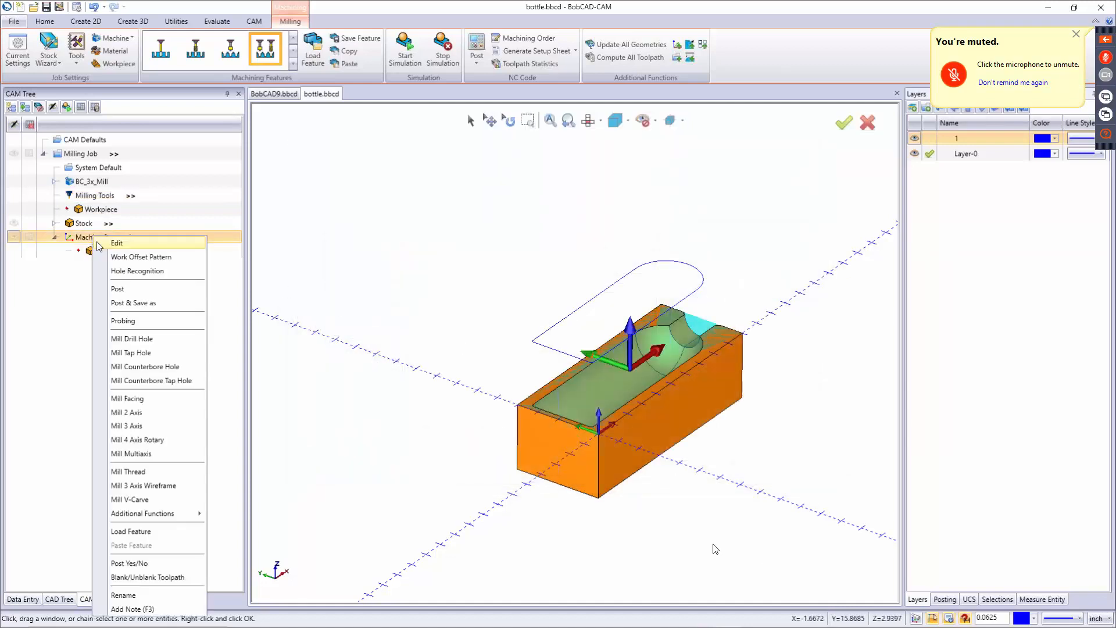
left_click(127, 425)
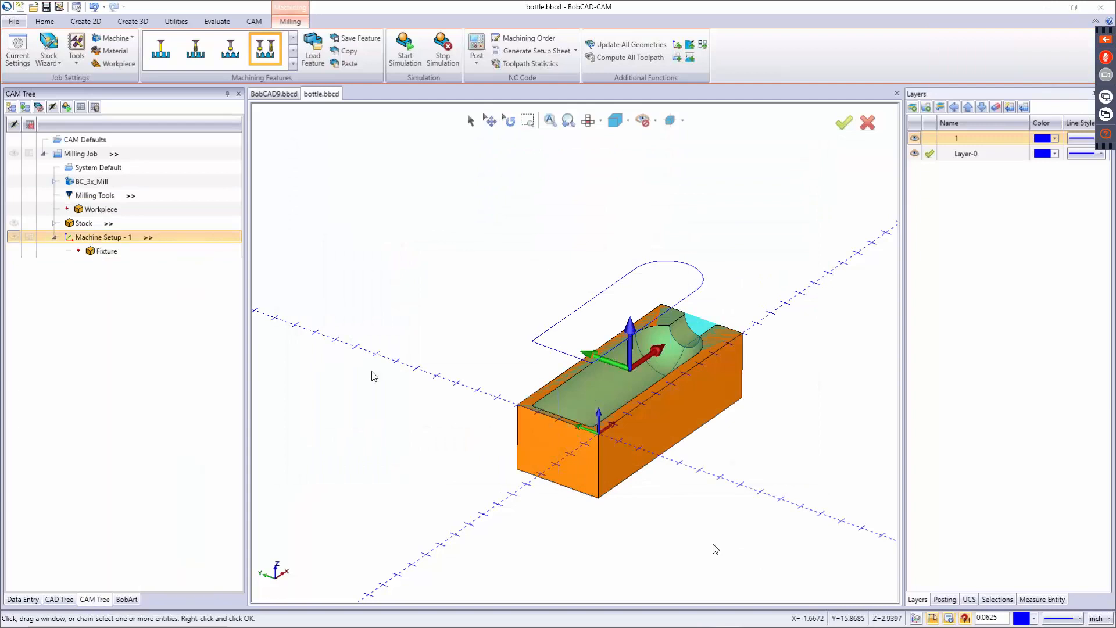
left_click(507, 195)
left_click_drag(401, 195, 864, 541)
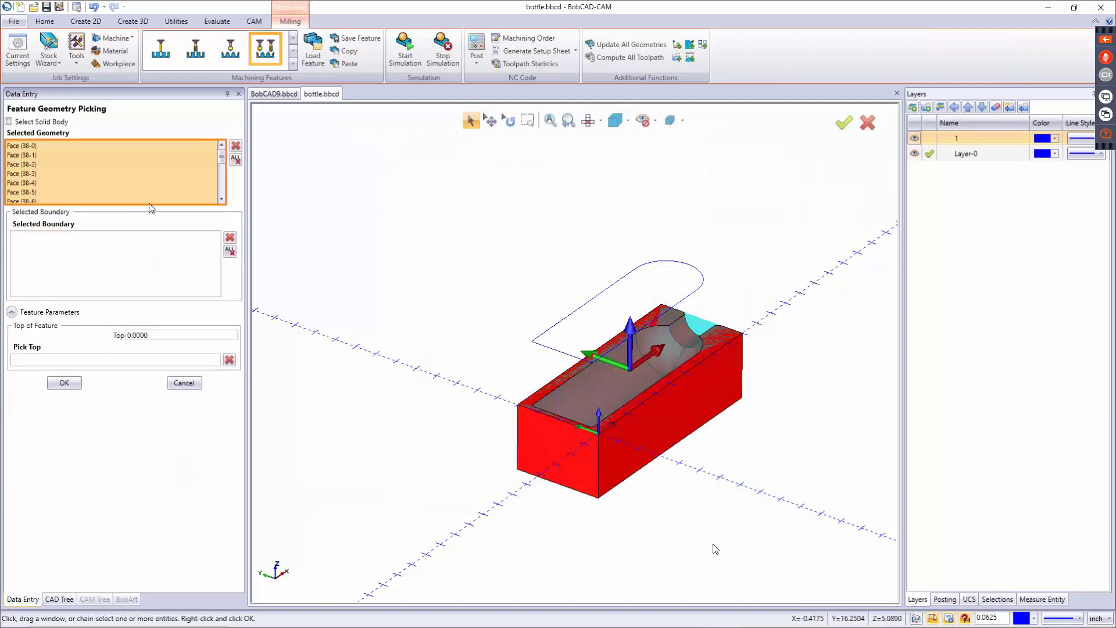
left_click(167, 256)
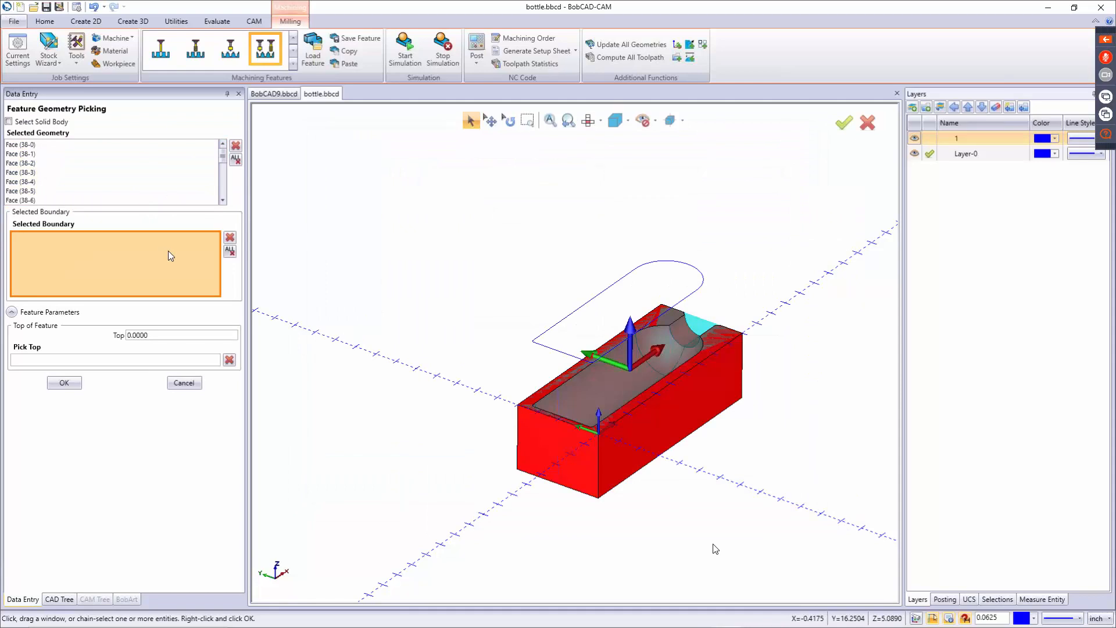
left_click(594, 309)
left_click(79, 383)
Step: Set the machining strategy to Advanced Rough followed by Advanced Planar and Advanced Z Level Finish operations
left_click(647, 496)
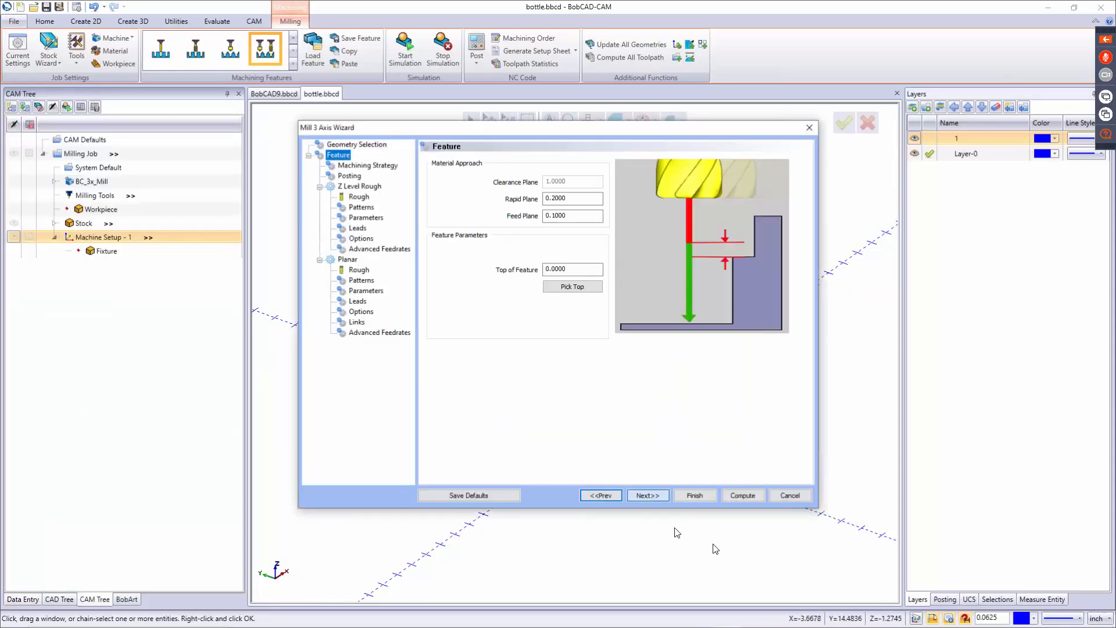
left_click(654, 494)
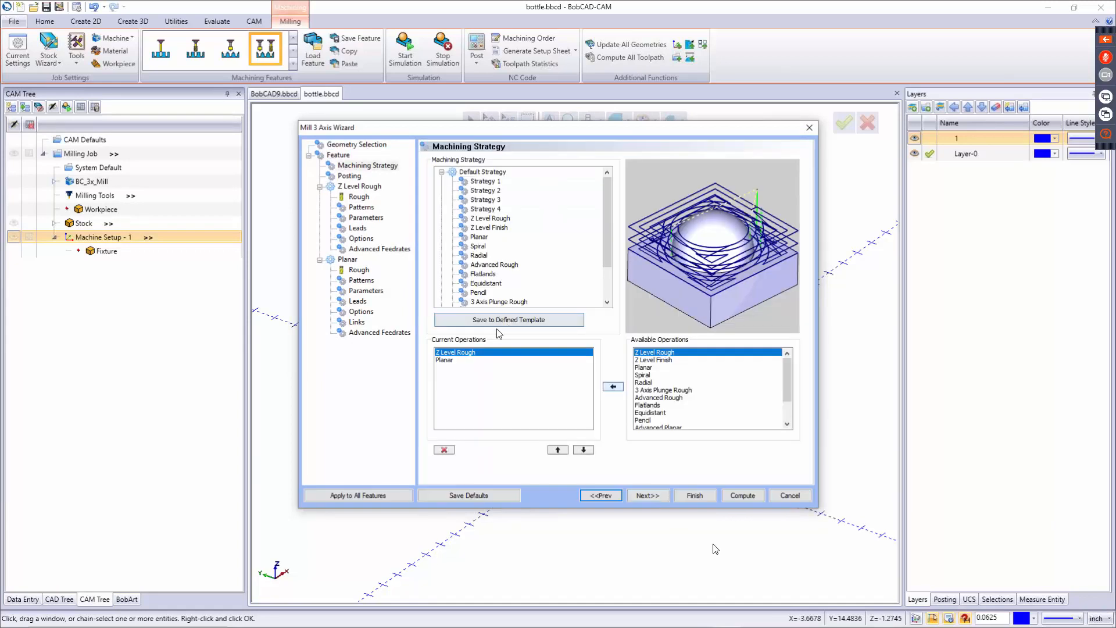
left_click(494, 265)
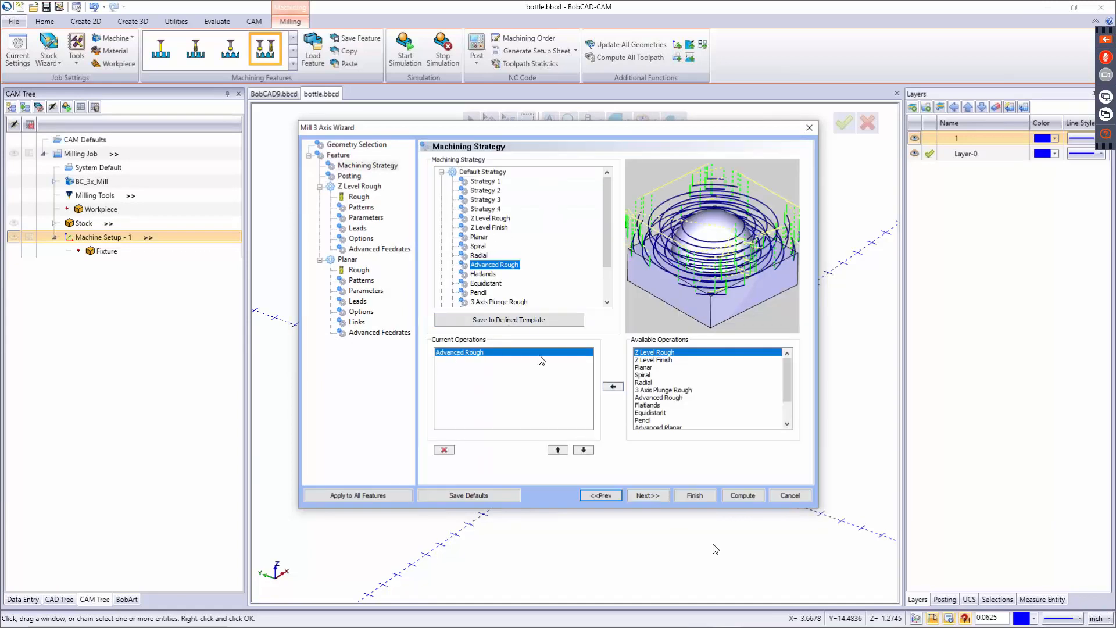
scroll(661, 395, "down", 2)
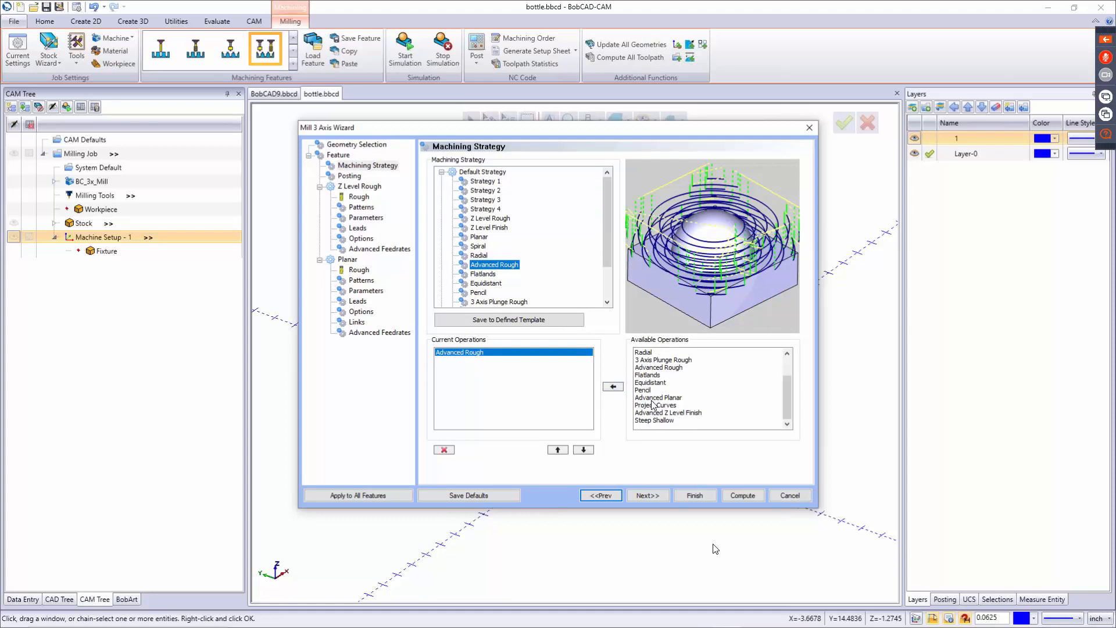
left_click(656, 398)
left_click(613, 387)
left_click(649, 412)
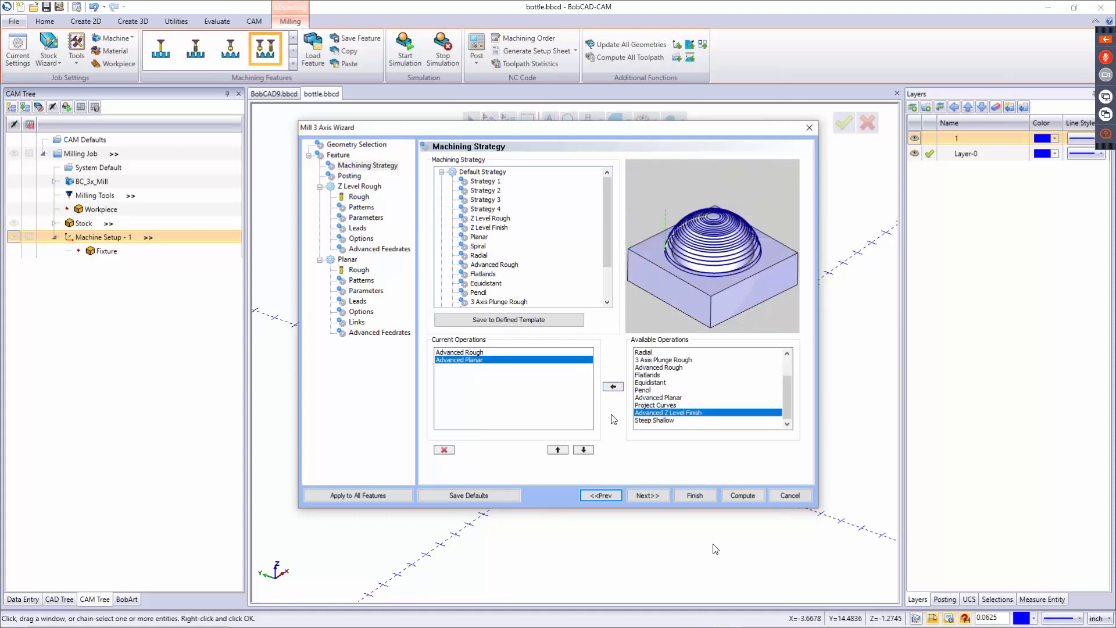
left_click(615, 387)
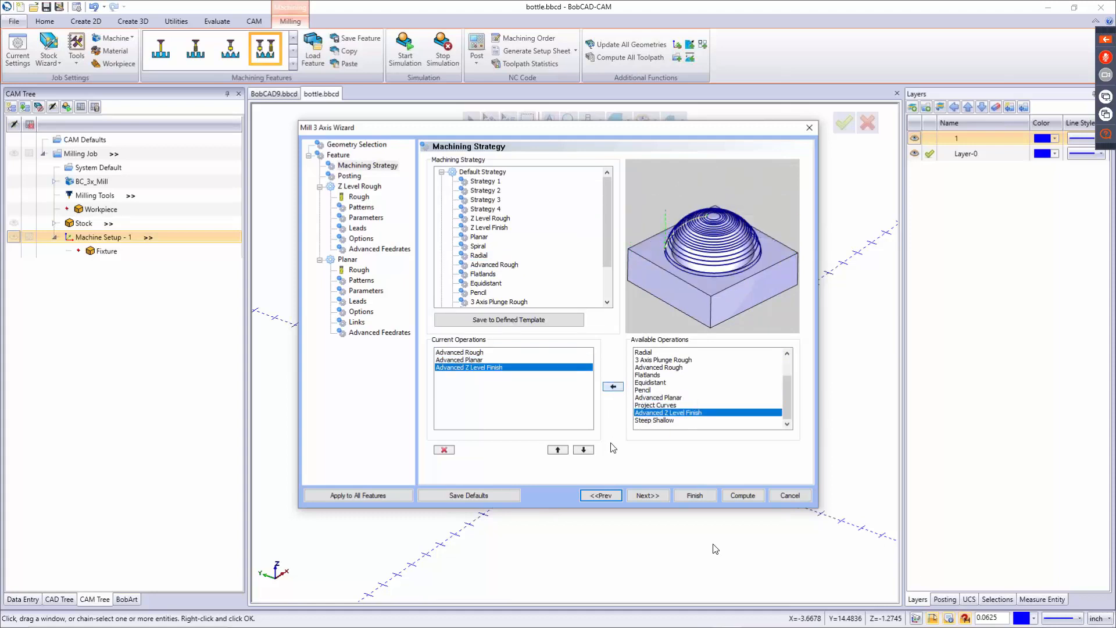
left_click(649, 496)
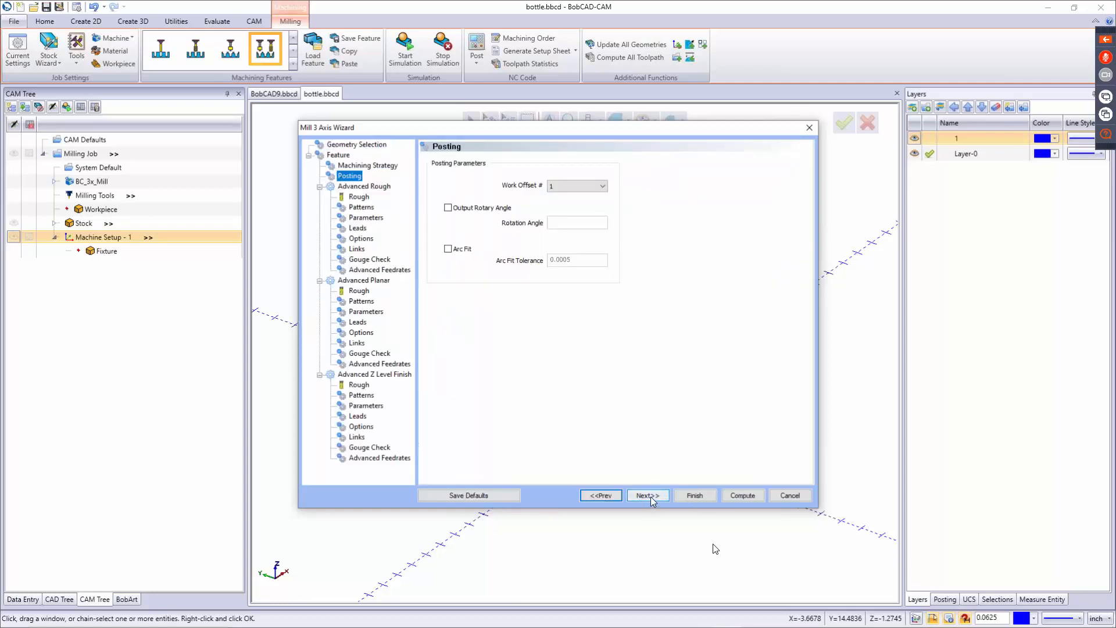
Step: Compare the Offset Out, Morph Spiral and Adaptive Roughing cut patterns for Advanced Rough, and choose Parallel
left_click(650, 495)
left_click_drag(583, 203, 555, 203)
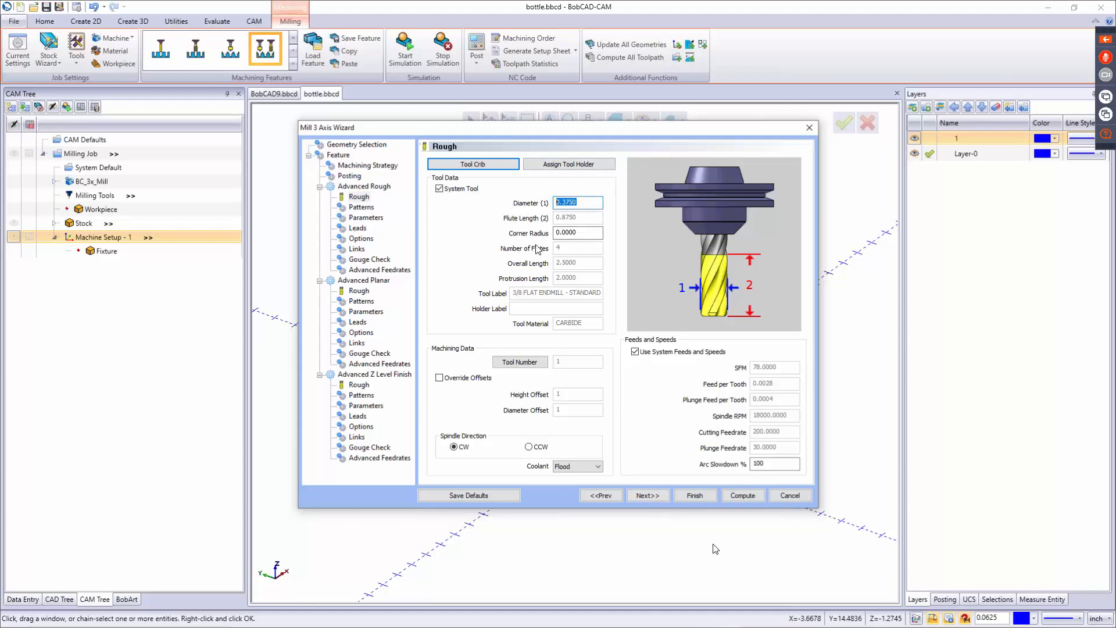
left_click(655, 496)
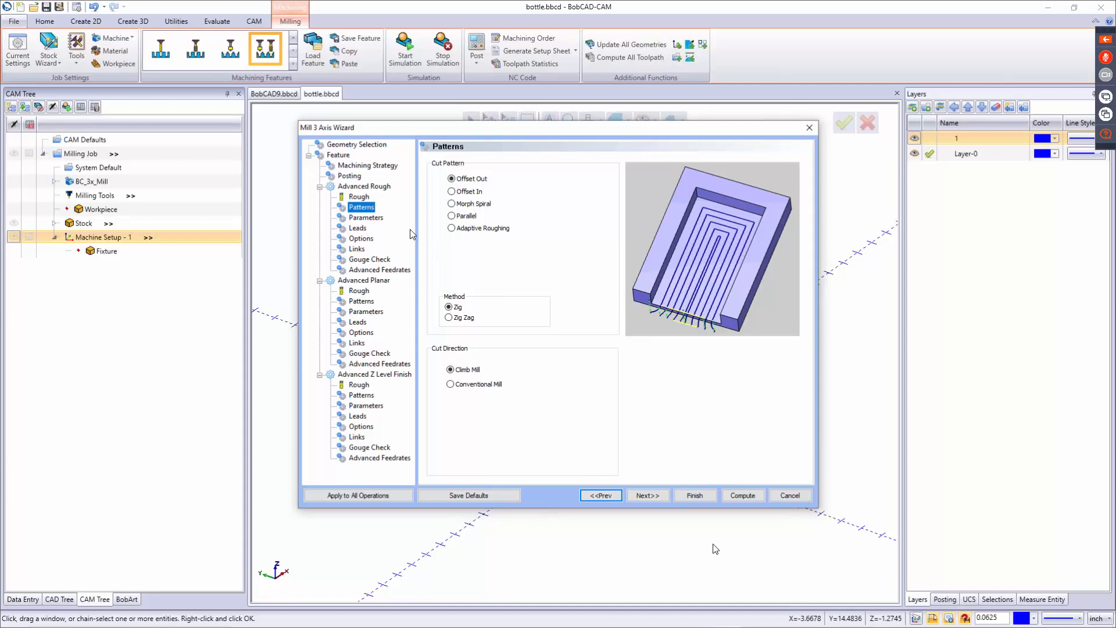
left_click(472, 179)
left_click(470, 204)
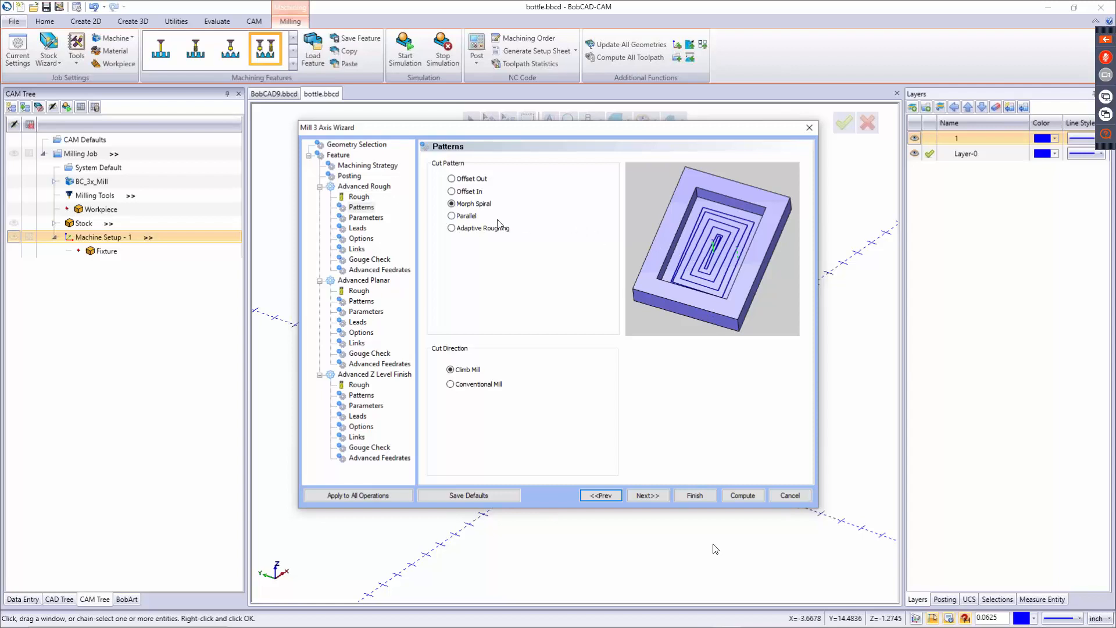
left_click(467, 216)
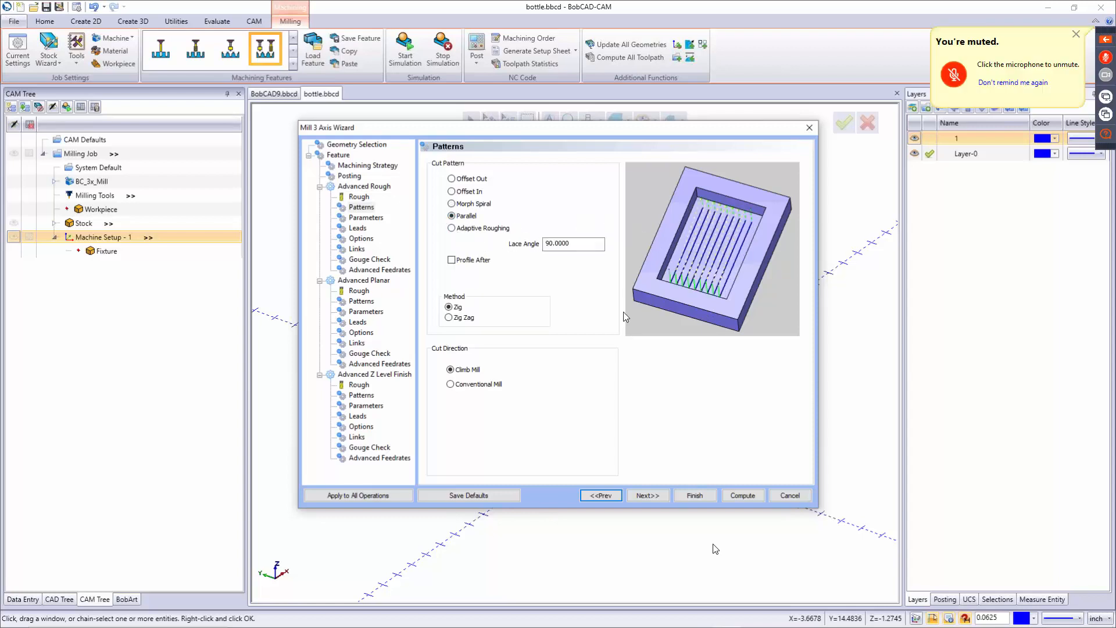
left_click(467, 229)
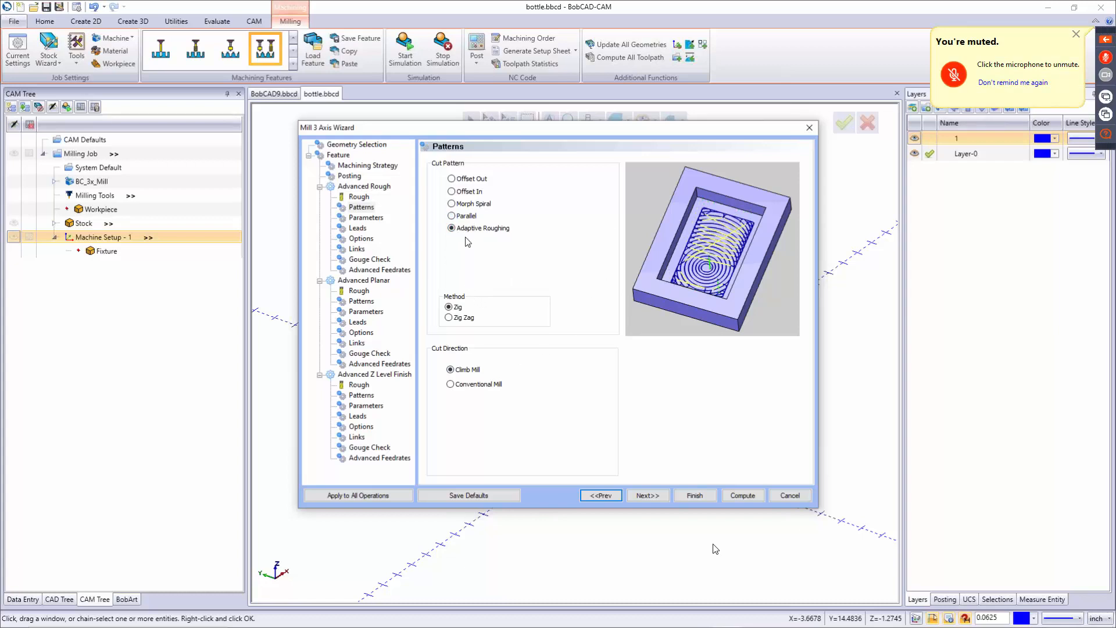
left_click(465, 217)
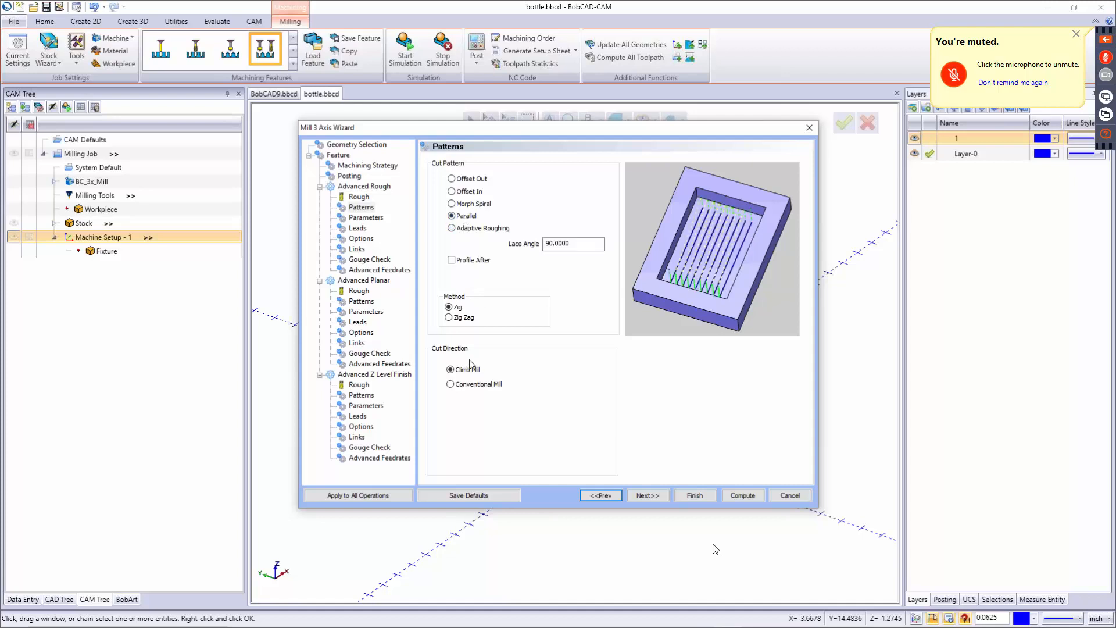
Step: Set the Parallel pattern's lace angle to 0 and its cutting method to Zig Zag
left_click_drag(540, 135, 527, 158)
double_click(549, 277)
type("0")
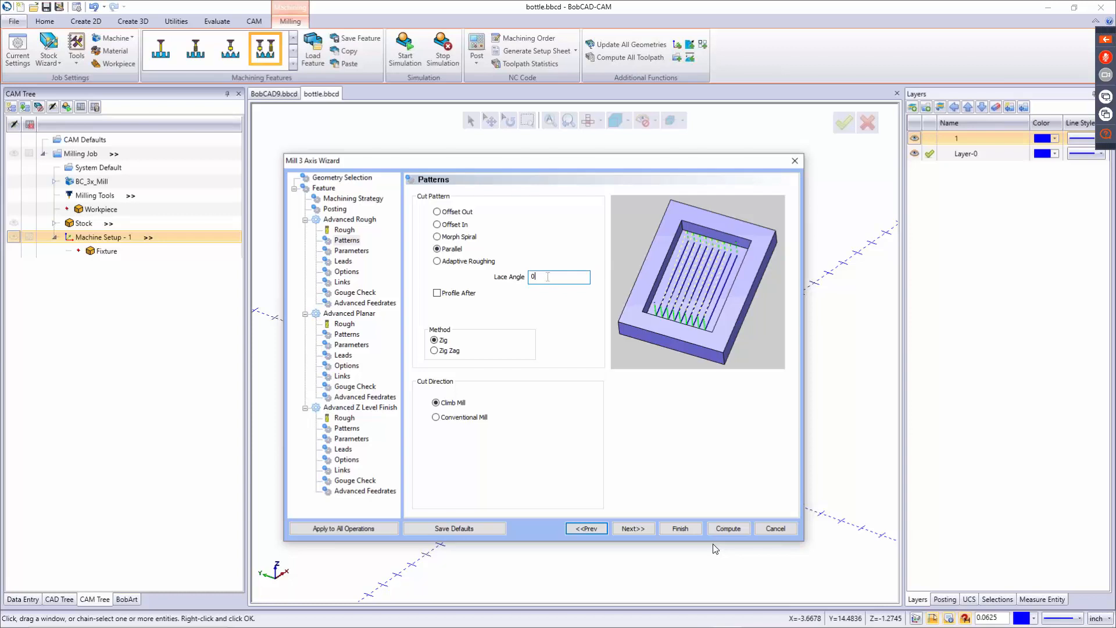
left_click(434, 351)
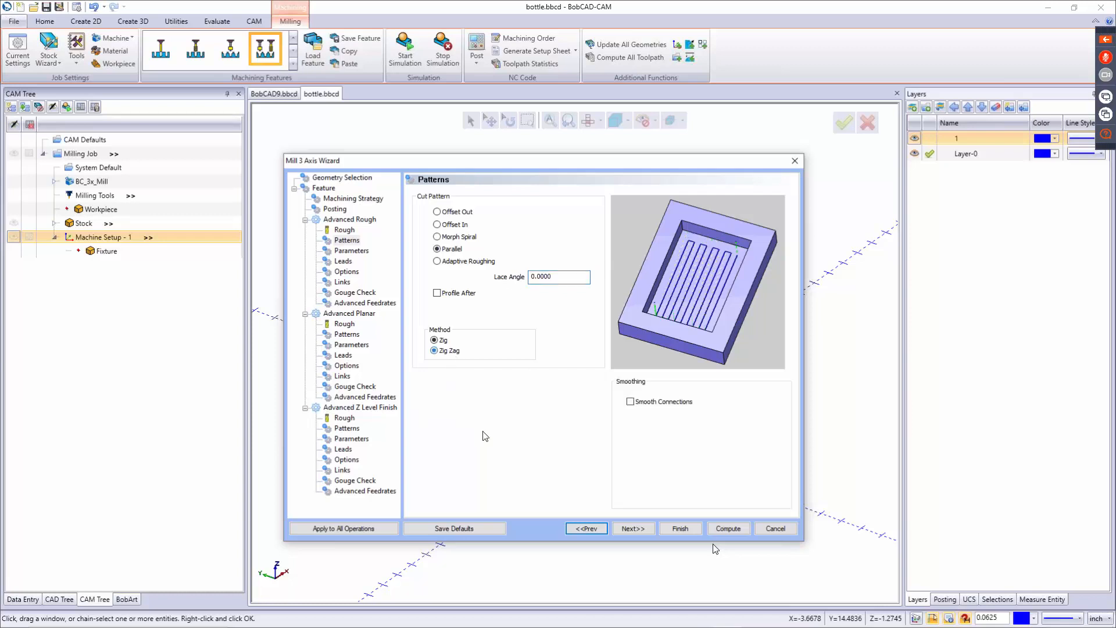
Step: Enable Smooth Connections for the zigzag roughing passes and inspect the smoothing radius
left_click(652, 402)
left_click(750, 423)
left_click_drag(750, 423, 699, 426)
left_click(631, 402)
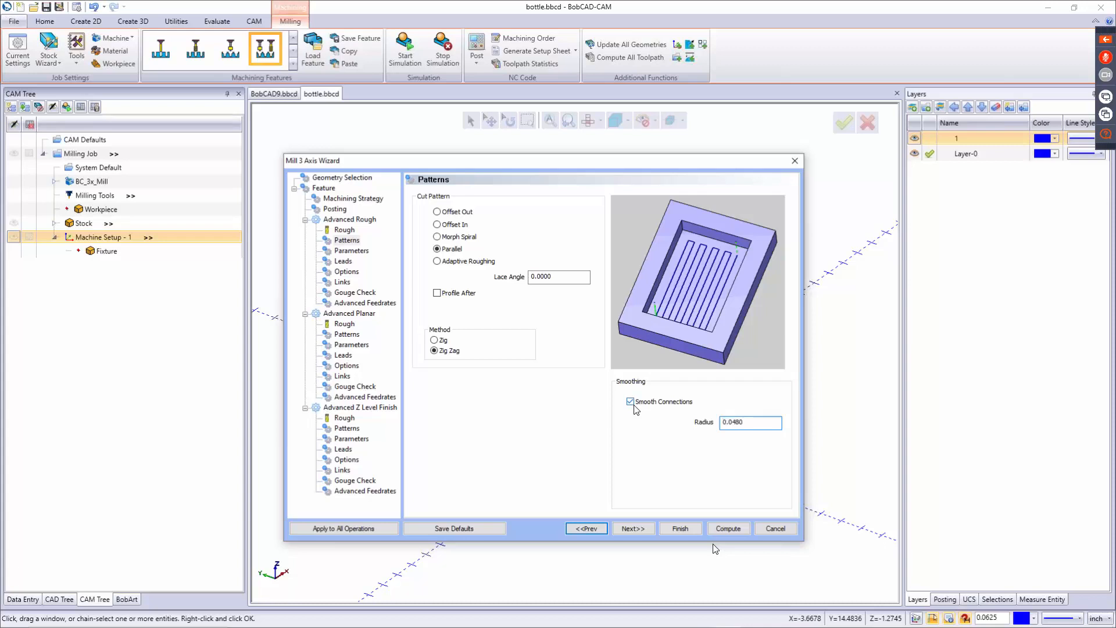
Step: Set the Advanced Rough depth of cut to 0.08 and try out the intermediate steps option
left_click(629, 528)
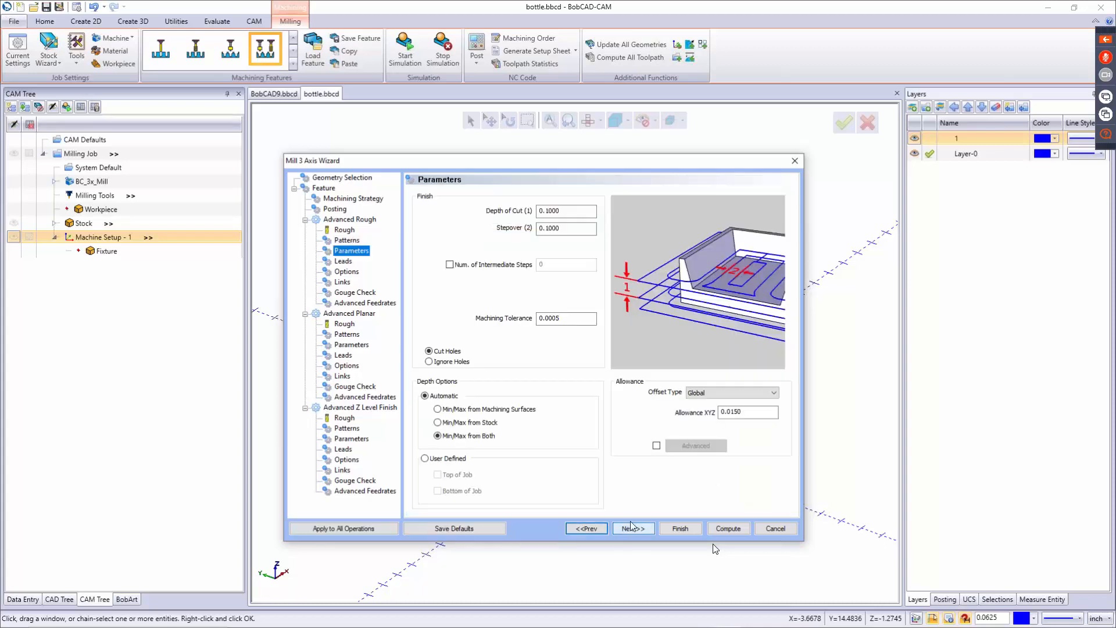
key("Tab")
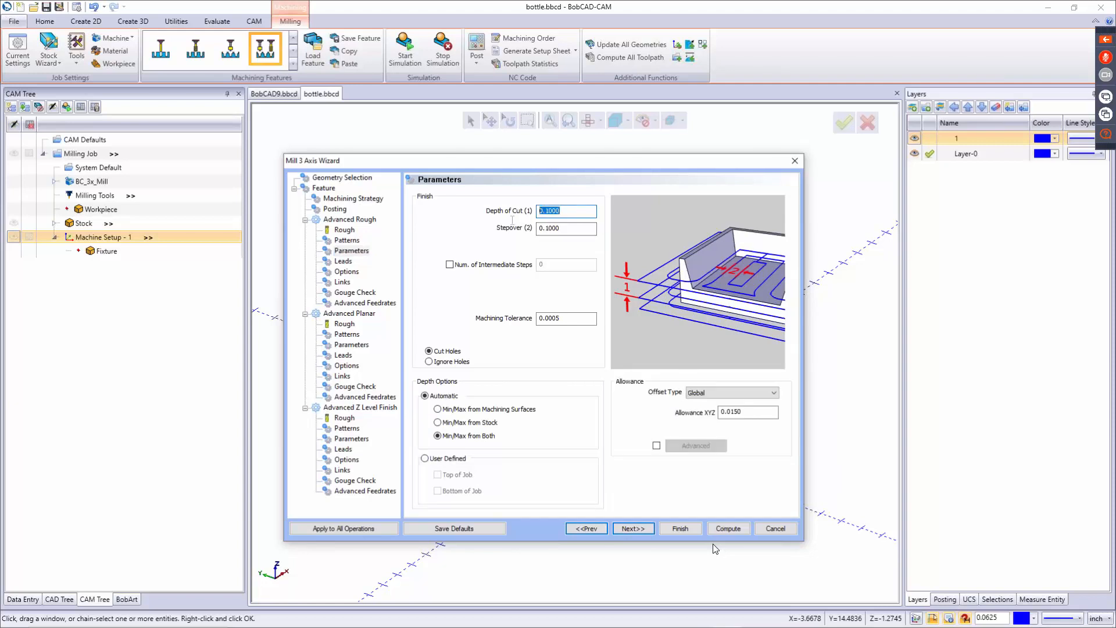
left_click_drag(573, 228, 512, 214)
type(".08")
key("Tab")
left_click(455, 266)
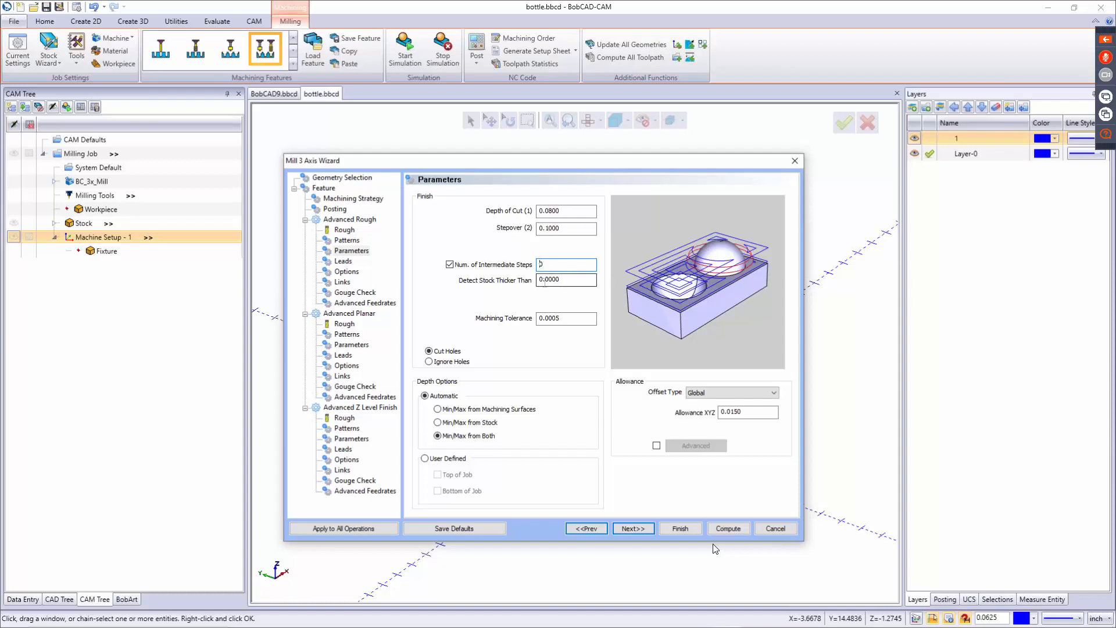
left_click(449, 264)
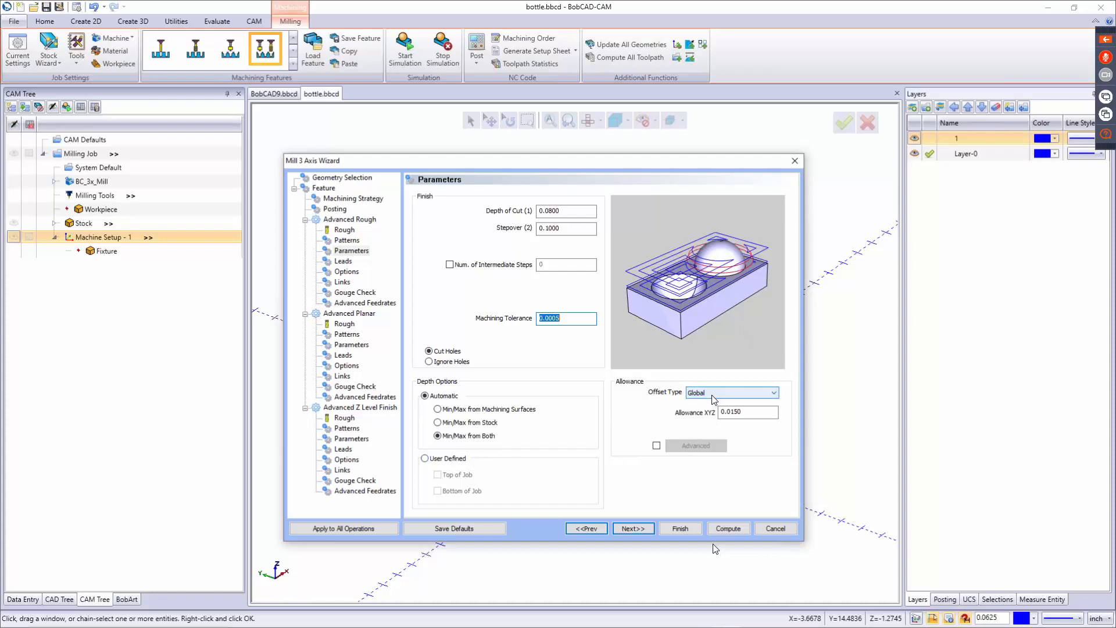
Step: Change the Advanced Rough allowance offset type from Global to Side and Bottom and review both allowances
left_click(728, 411)
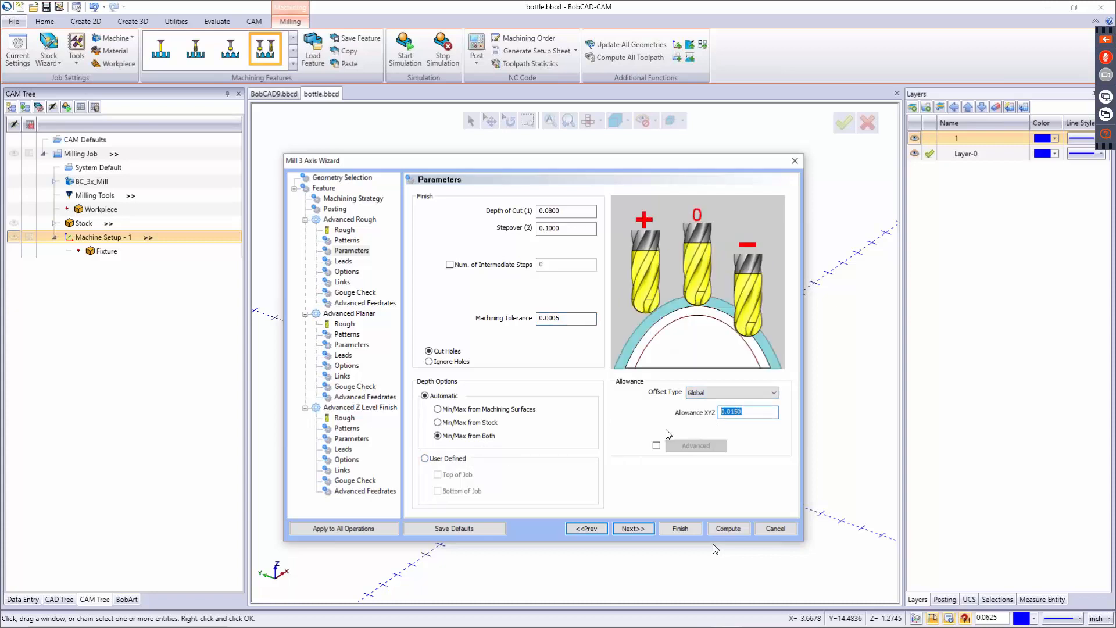
type("0.0000")
left_click(735, 393)
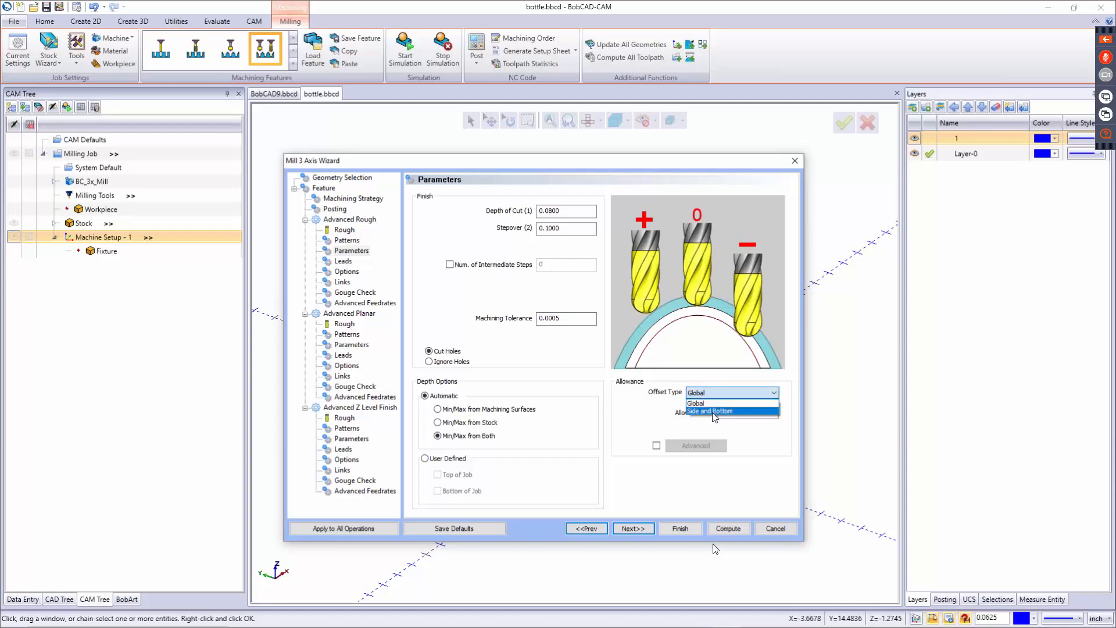
left_click(712, 411)
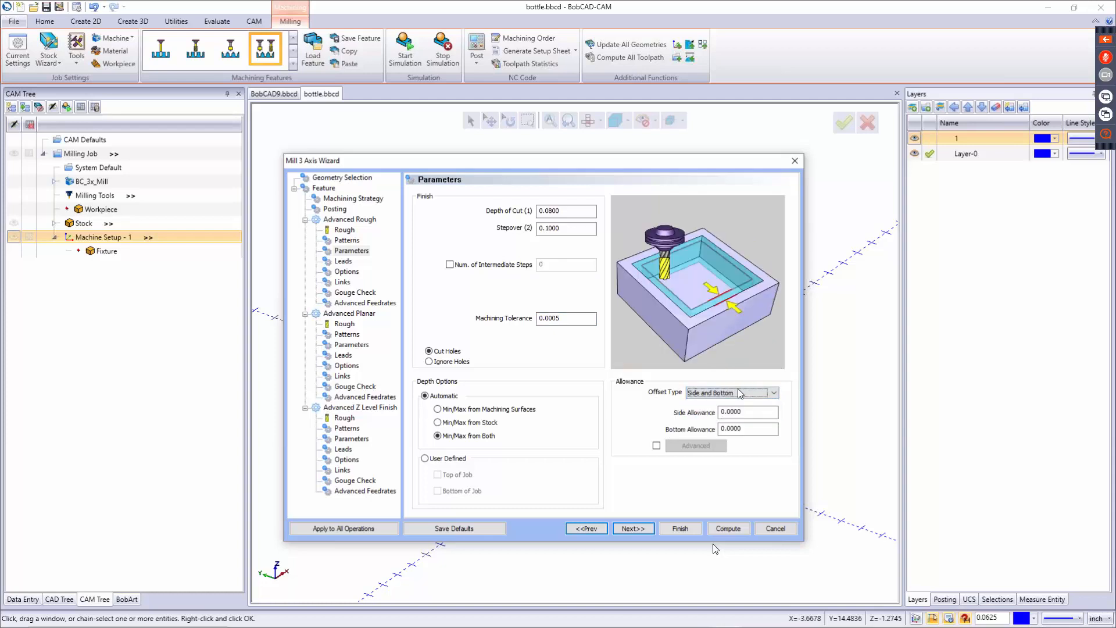
left_click_drag(750, 413, 693, 440)
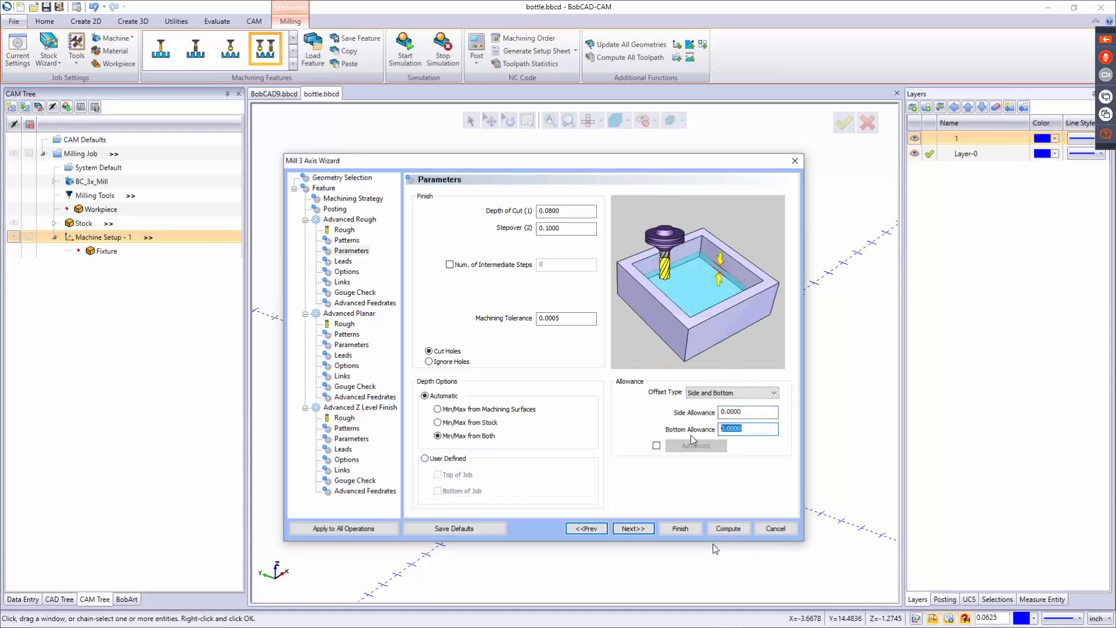
Step: Try out the Peck, Fast Peck and Single Depth plunge entry types in the Advanced Rough leads
left_click(633, 528)
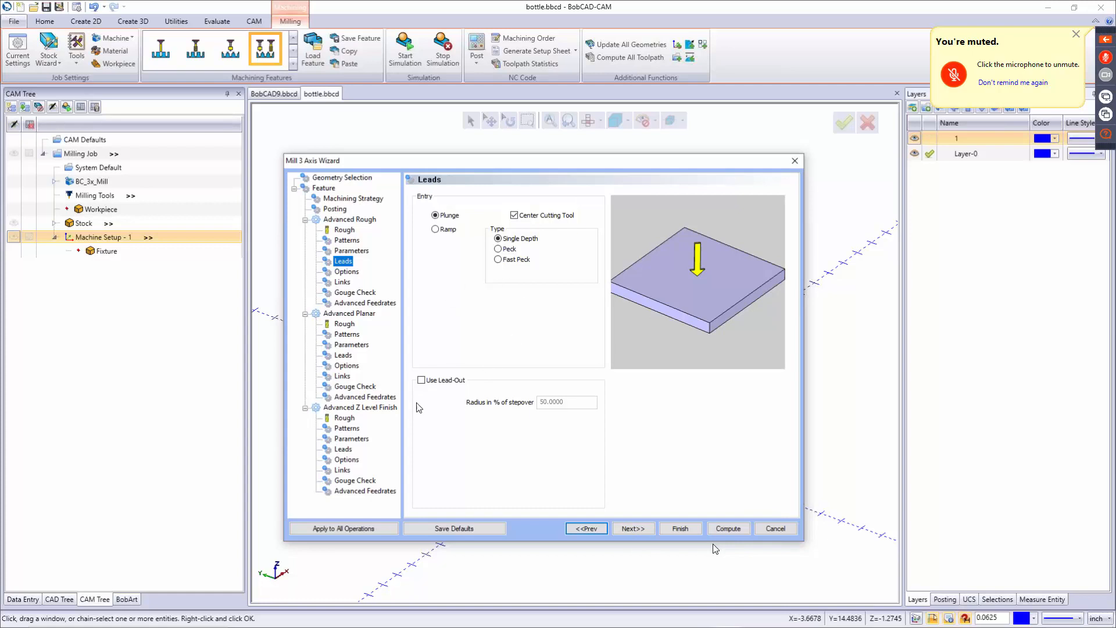
left_click(445, 216)
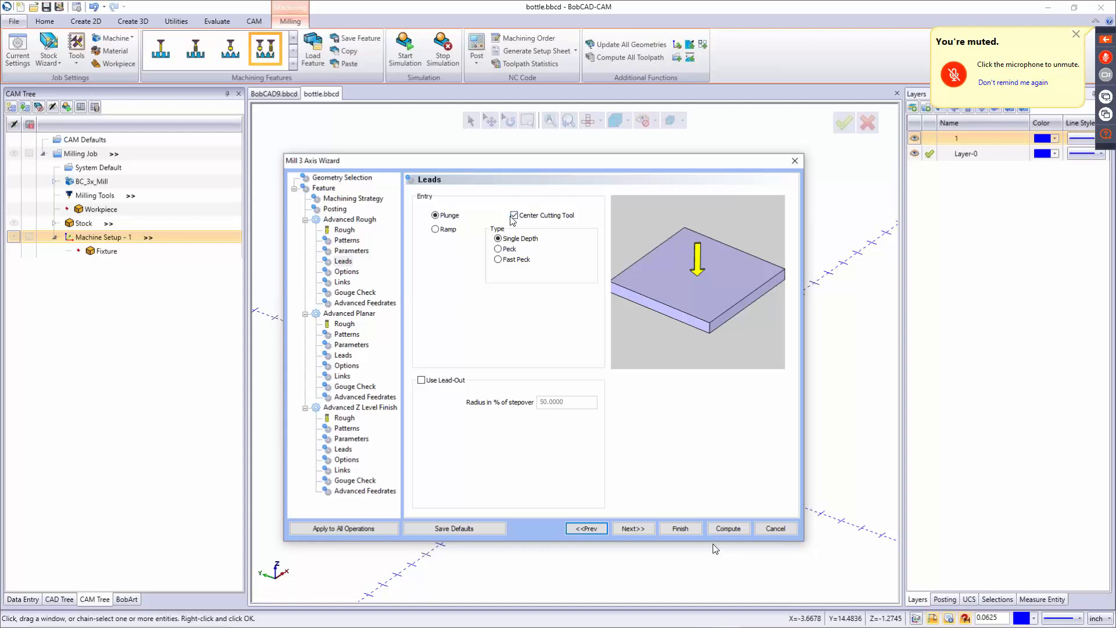
left_click(505, 250)
left_click(506, 260)
left_click(507, 236)
Step: Set the Advanced Rough lead entry to Ramp and keep the Center Cutting Tool option enabled
left_click(437, 230)
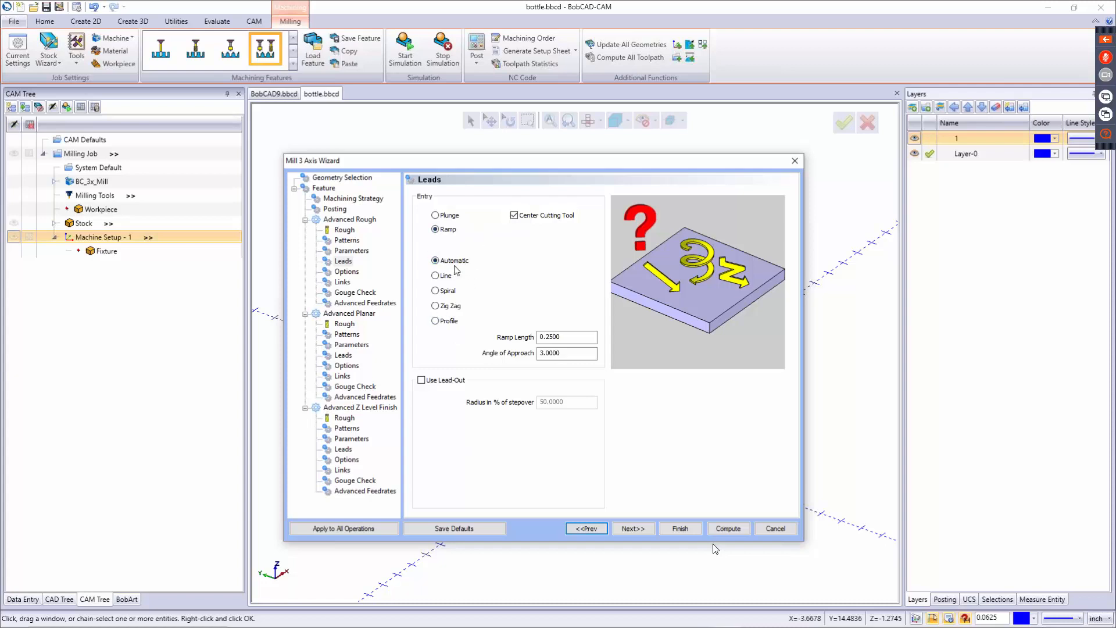
left_click(513, 216)
left_click(513, 215)
left_click(440, 229)
Step: Try out Rest Roughing for the Advanced Rough operation, examining the previous tool diameter and allowance fields
left_click(633, 528)
left_click(427, 195)
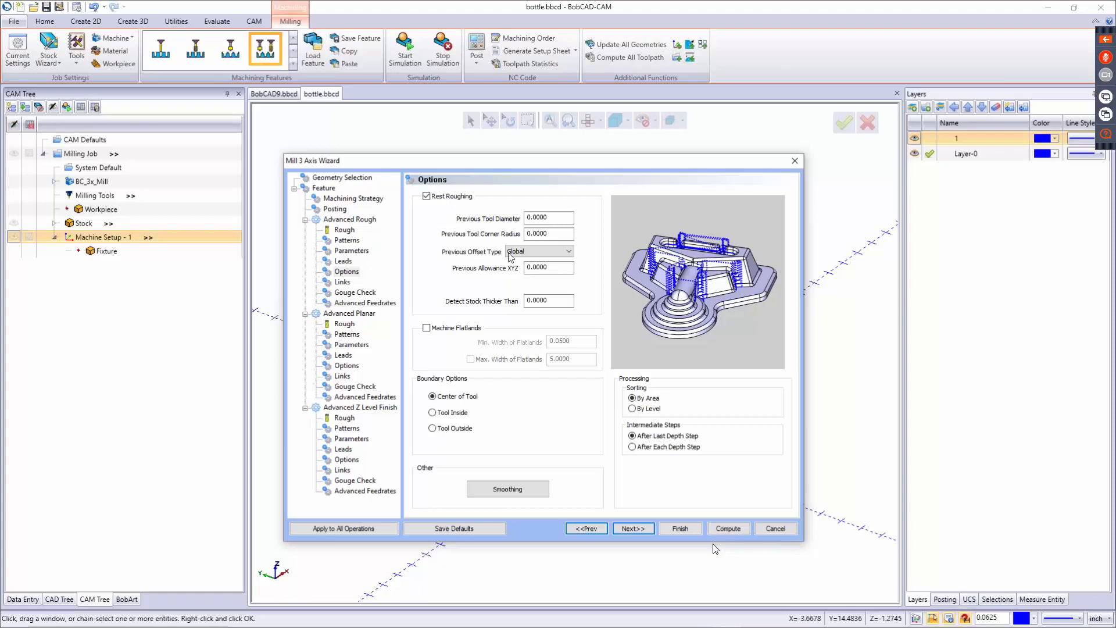
double_click(541, 218)
double_click(541, 268)
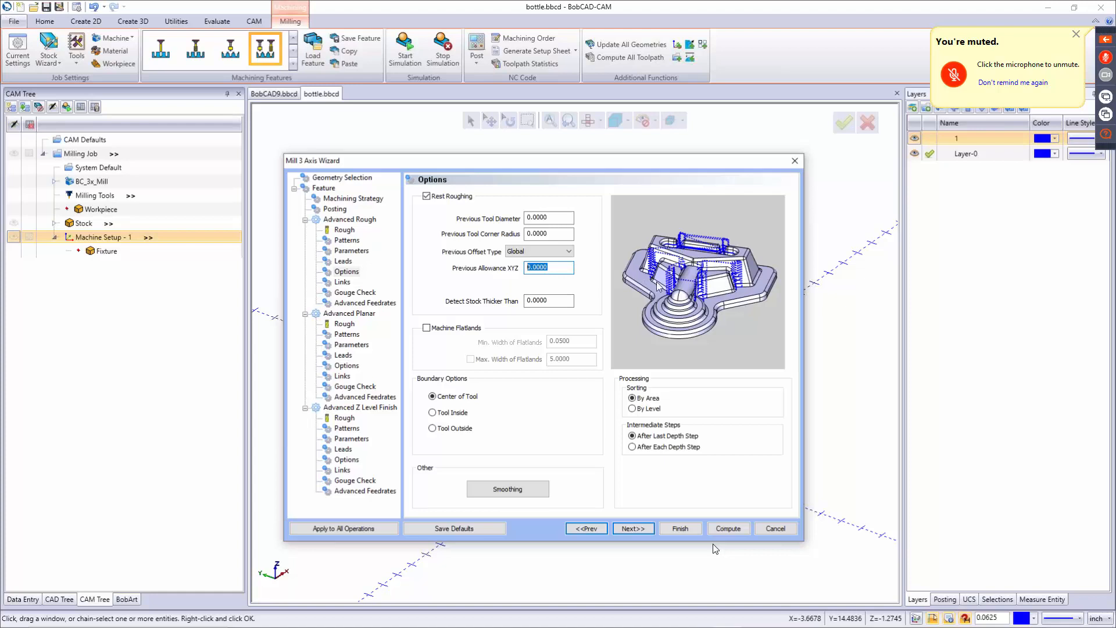
left_click(429, 196)
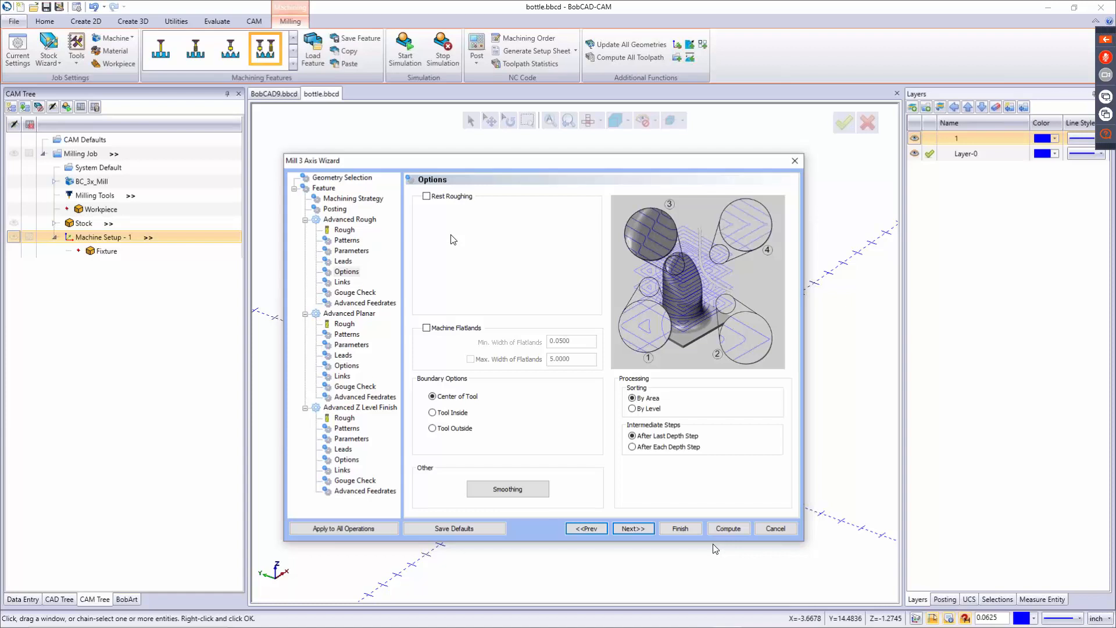
Step: Try out Machine Flatlands and the Tool Inside and Tool Outside boundaries, restore Center of Tool, and review the processing options
left_click(426, 328)
left_click(427, 327)
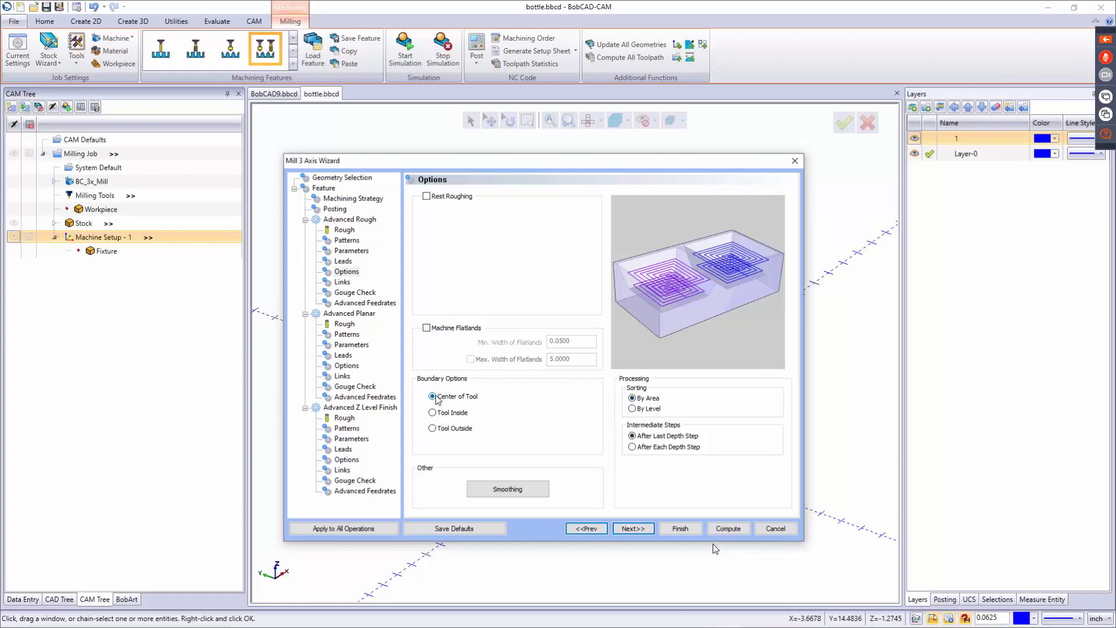
left_click(440, 416)
left_click(452, 430)
left_click(451, 400)
mouse_move(659, 444)
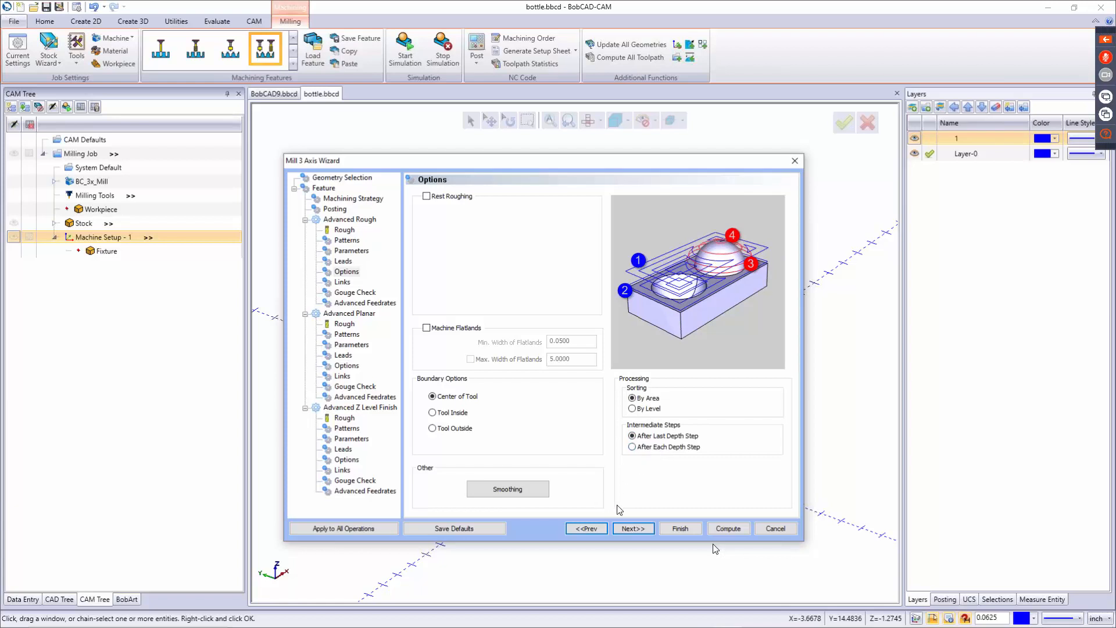
Step: Set the Advanced Rough links to Direct within groups and Retract between groups
left_click(643, 529)
left_click(449, 221)
left_click(456, 235)
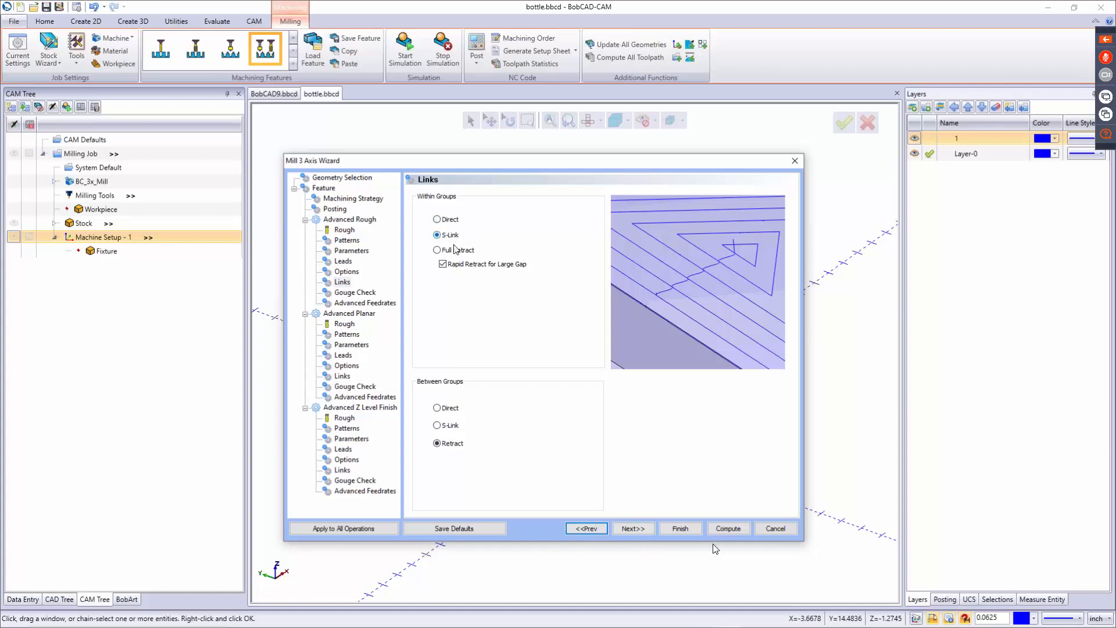
left_click(457, 250)
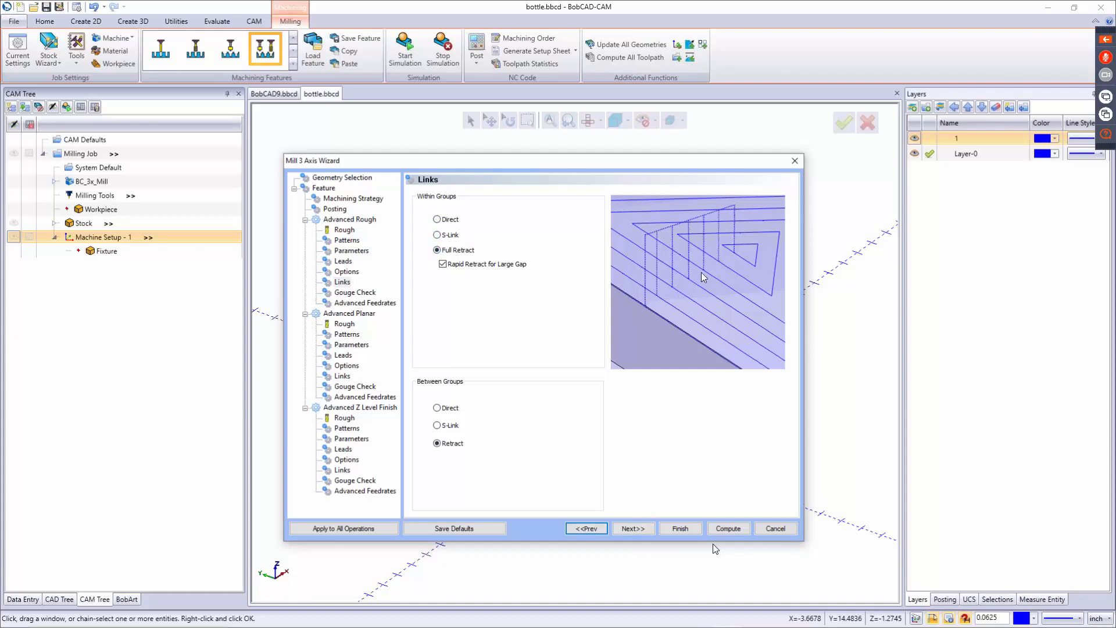
left_click(452, 220)
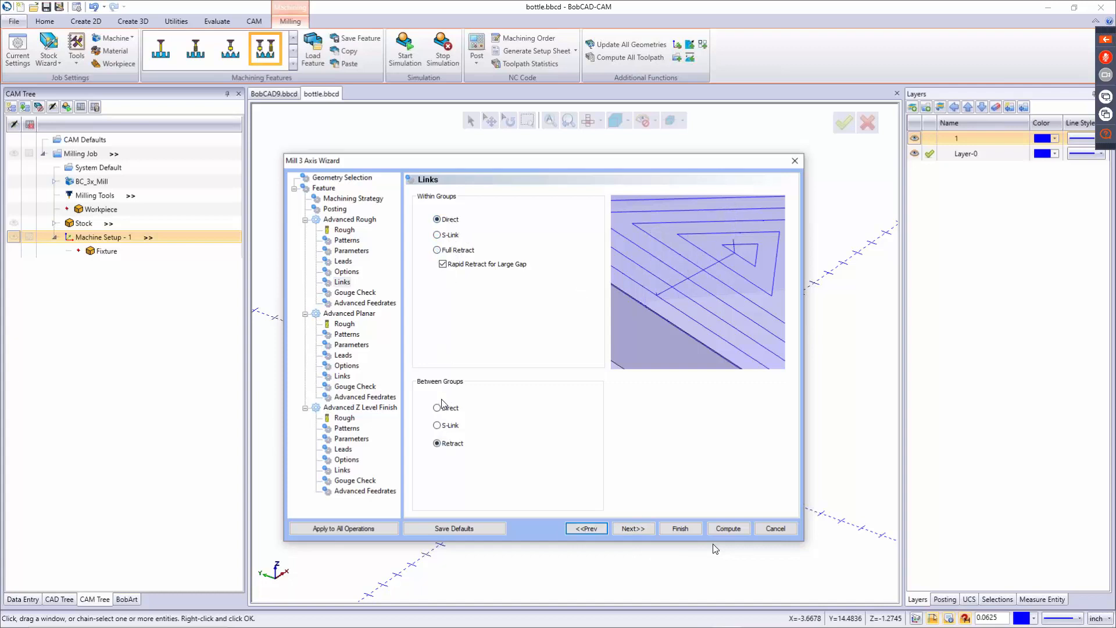
left_click(443, 443)
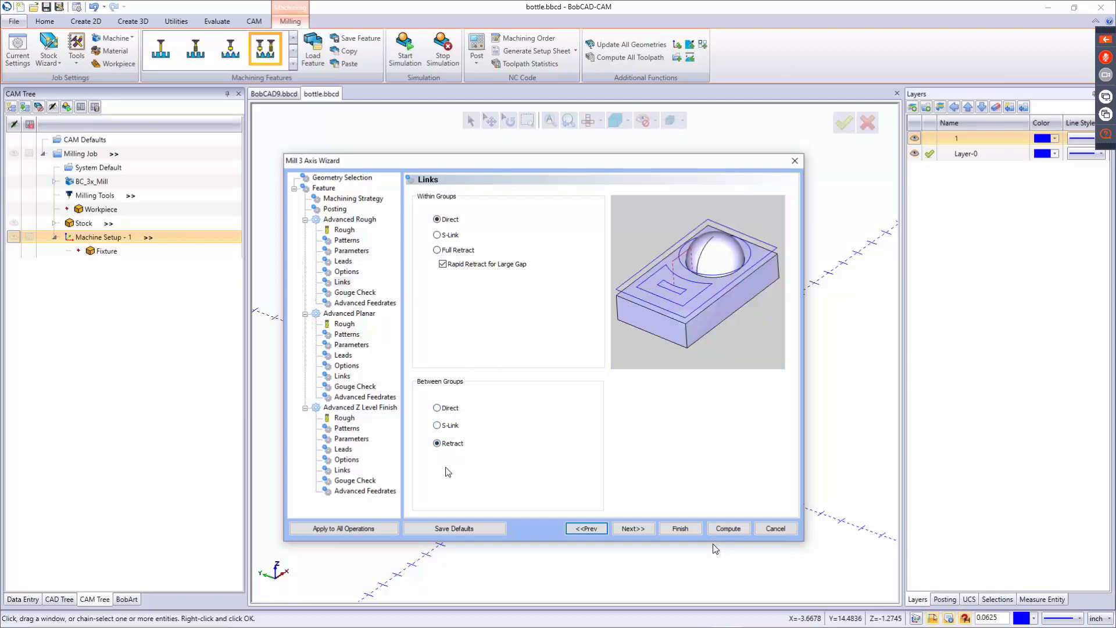
Step: Try out gouge Check 1 for Advanced Rough with the Trim and Relink and Retract Tool strategies
left_click(632, 528)
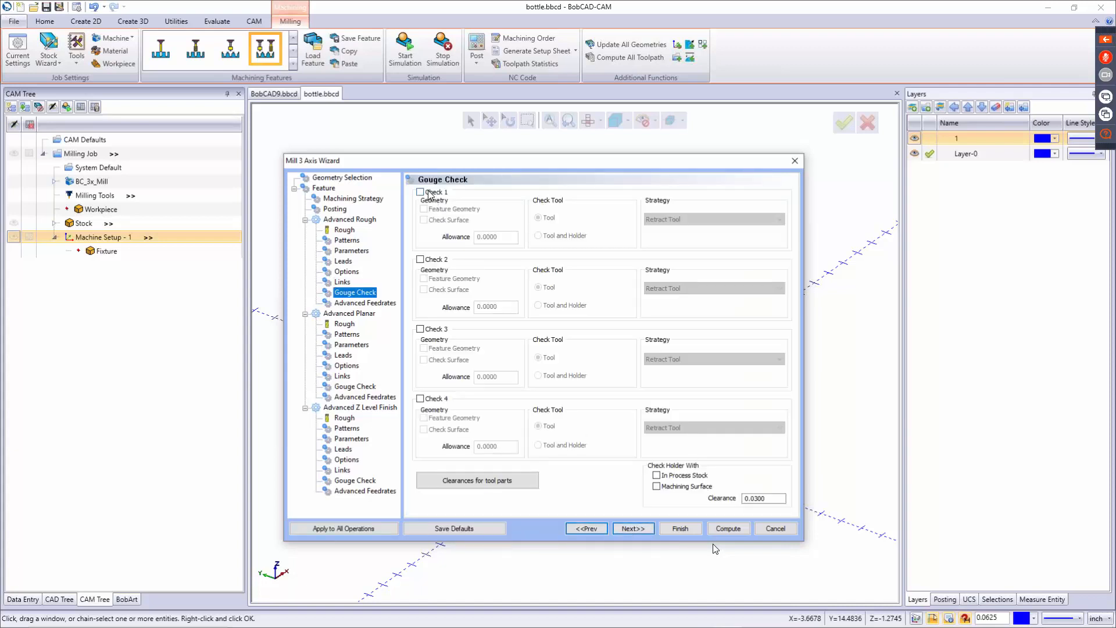
left_click(424, 192)
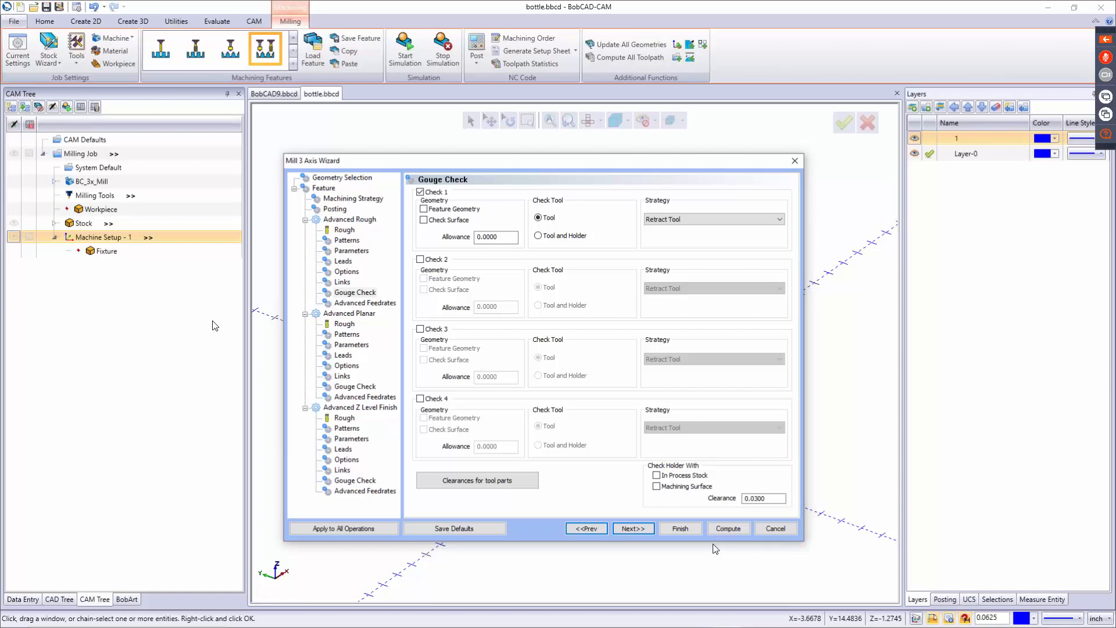
left_click(699, 219)
left_click(701, 238)
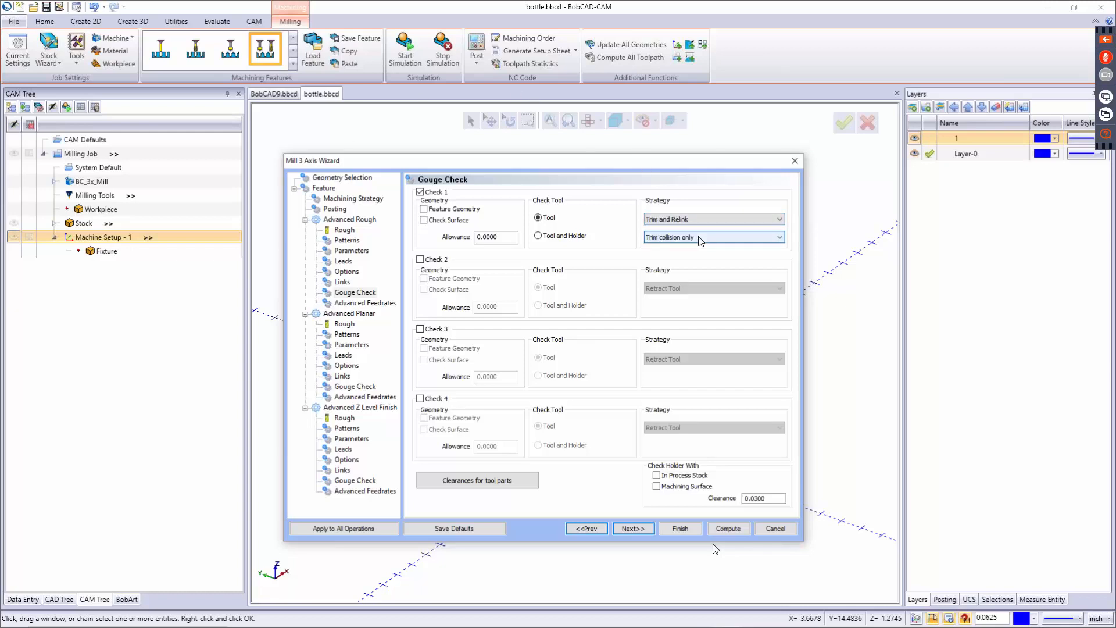
left_click(698, 238)
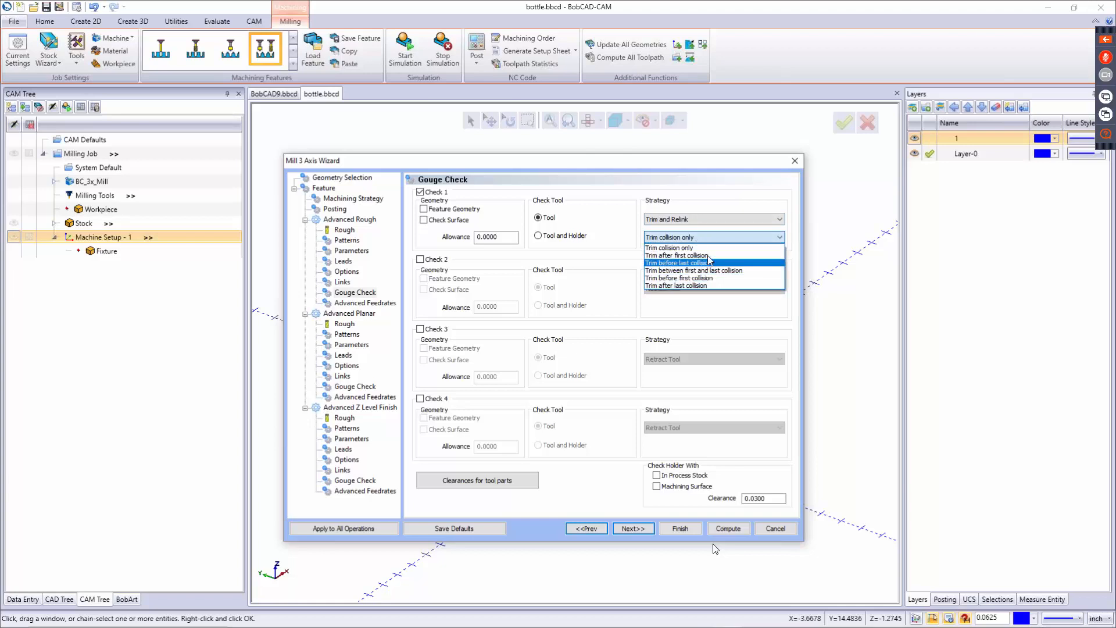
left_click(712, 239)
left_click(708, 220)
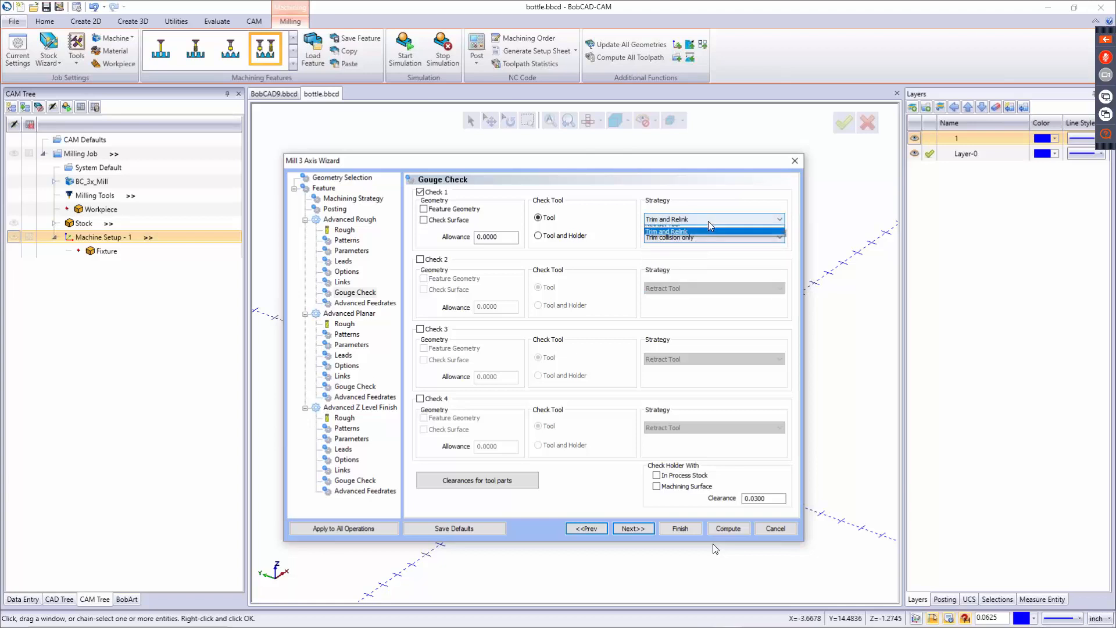
left_click(698, 230)
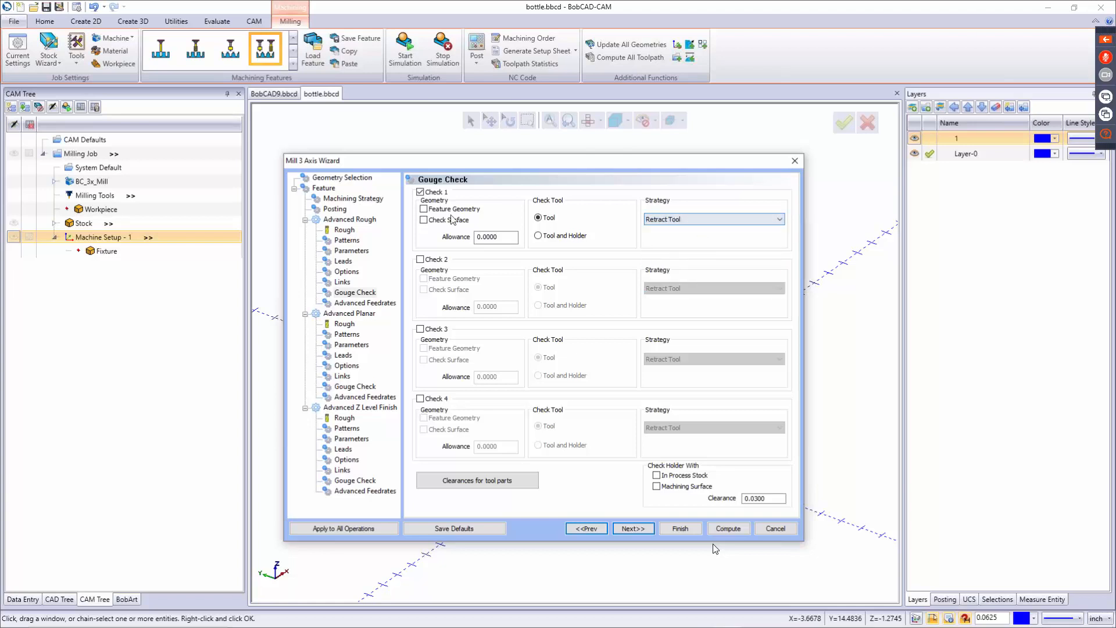
left_click(420, 192)
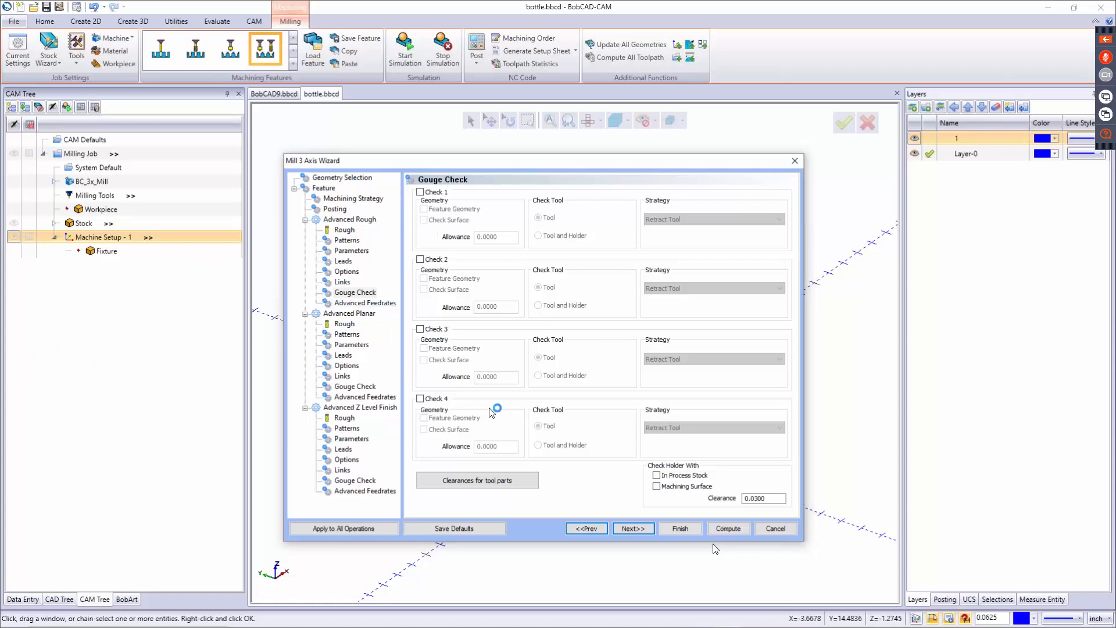
Step: Assign the 1/4 ball endmill from the tool crib's Endmill Finish category to the Advanced Planar operation
left_click(639, 529)
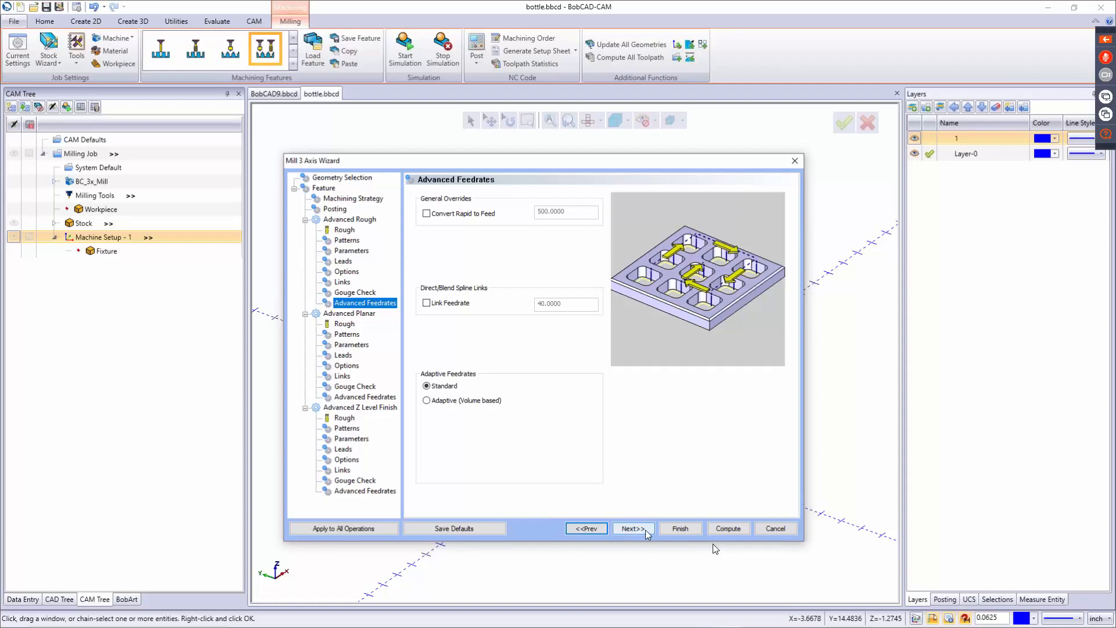
left_click(632, 529)
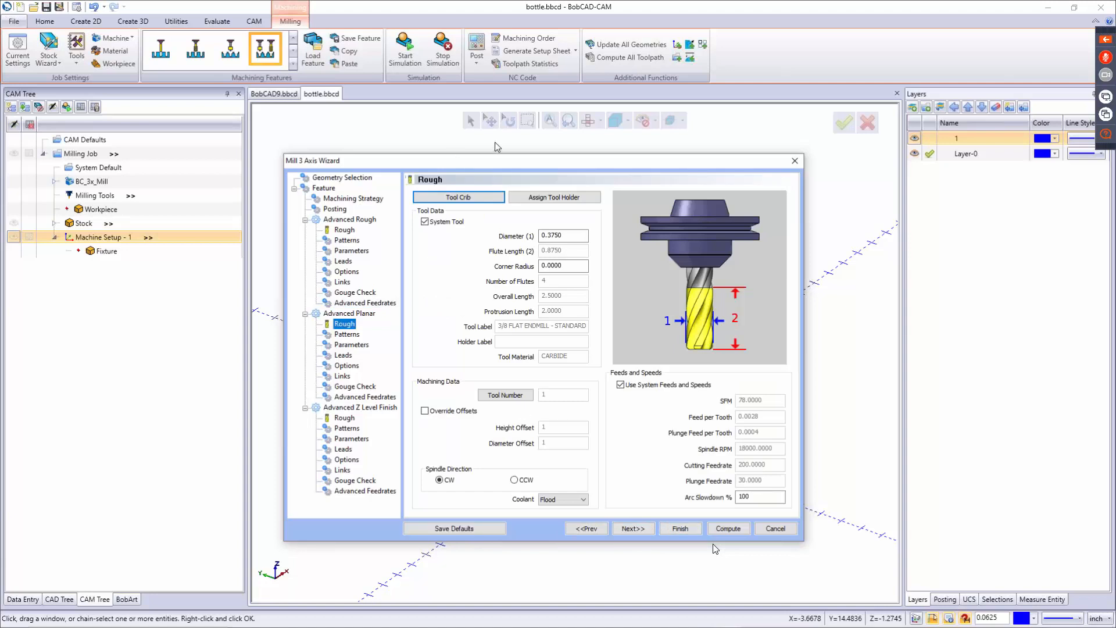
left_click(459, 198)
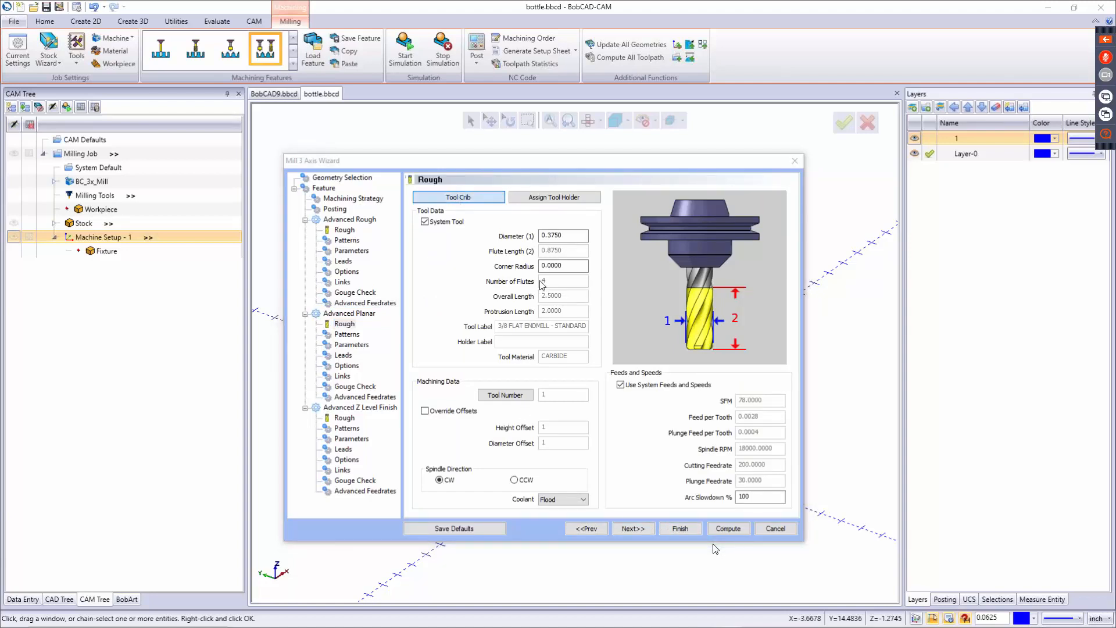
left_click(360, 231)
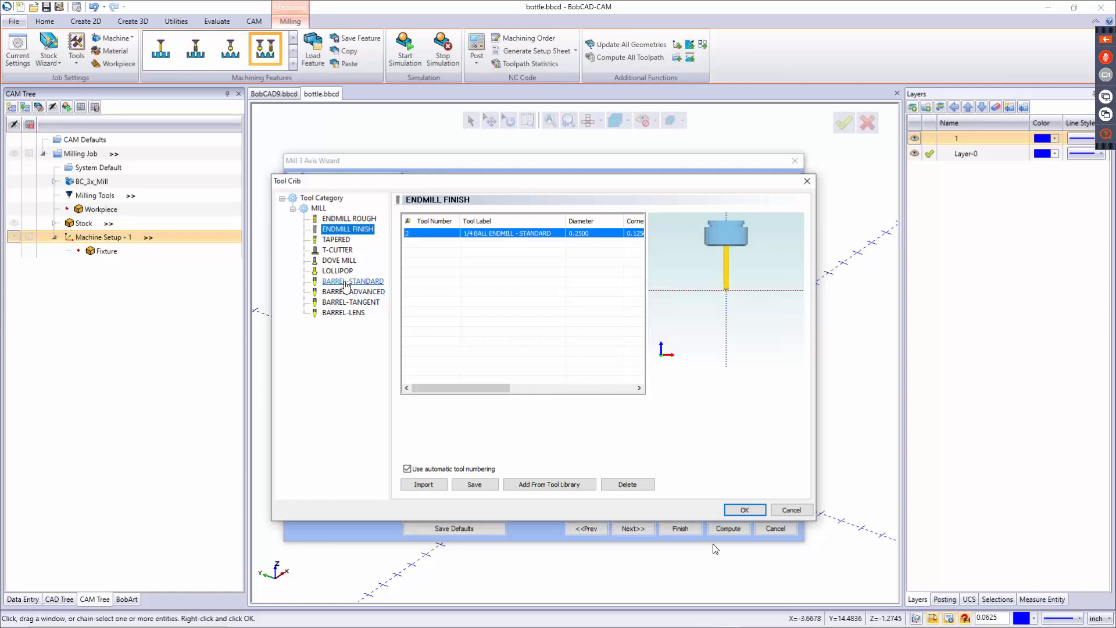
left_click(336, 281)
left_click(347, 294)
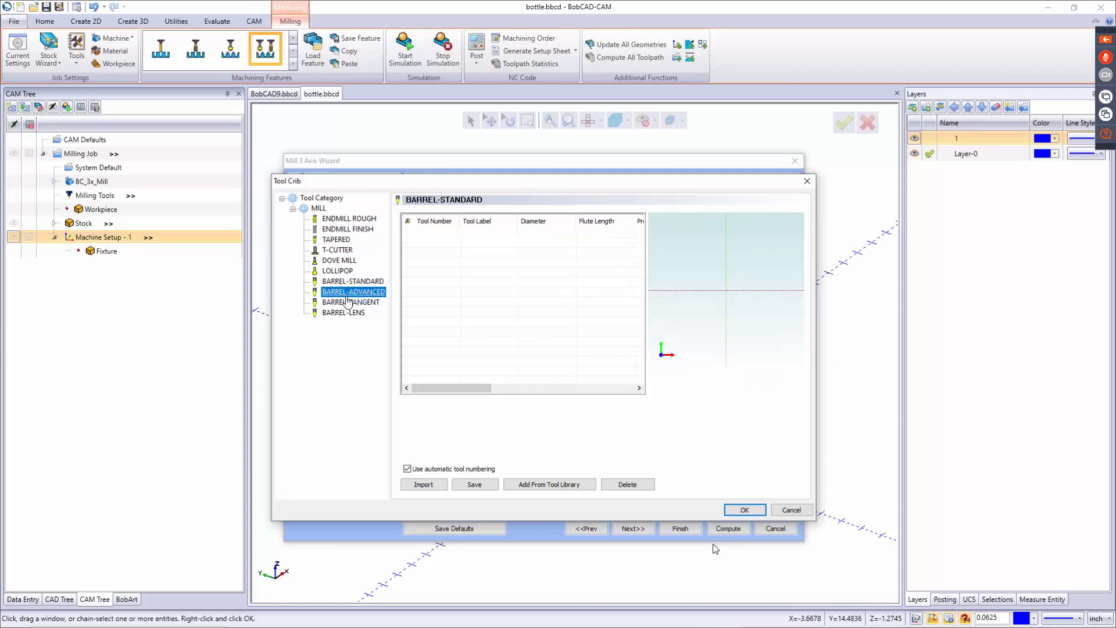
left_click(347, 302)
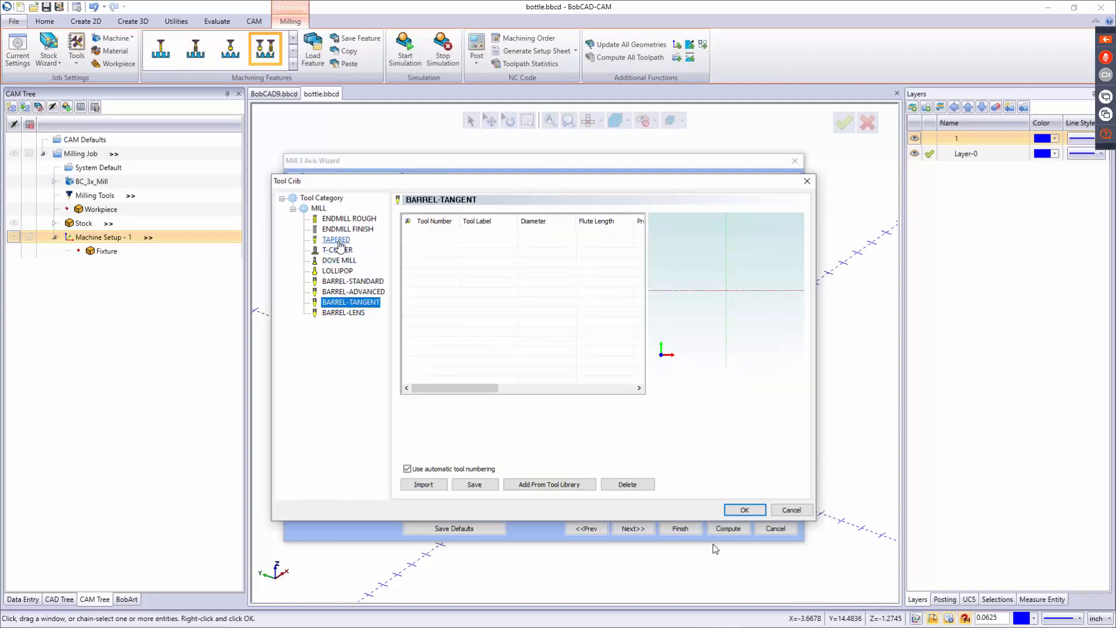
left_click(340, 239)
left_click(350, 230)
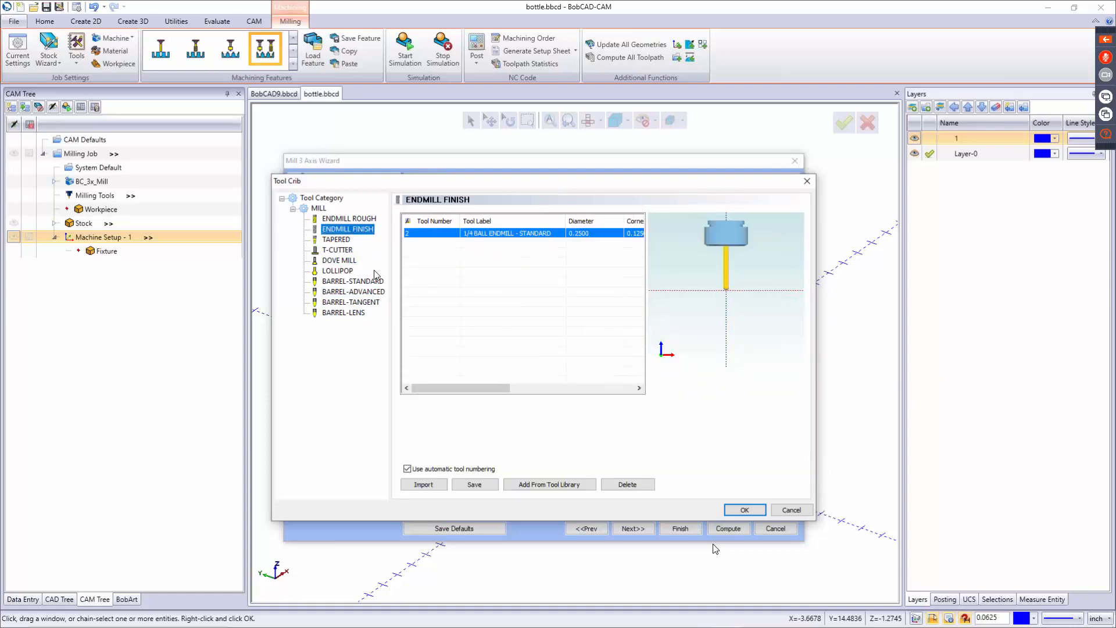
left_click(743, 510)
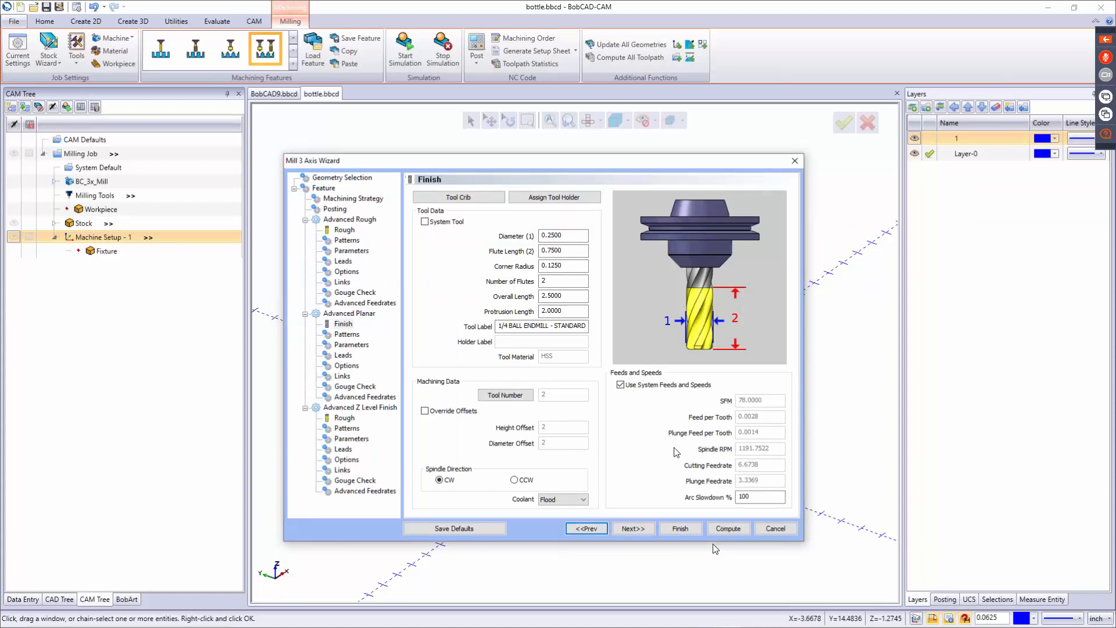
Step: Override the Advanced Planar system feeds and speeds with spindle RPM 18000, cutting feedrate 150 and plunge feedrate 30
left_click(621, 385)
left_click(621, 384)
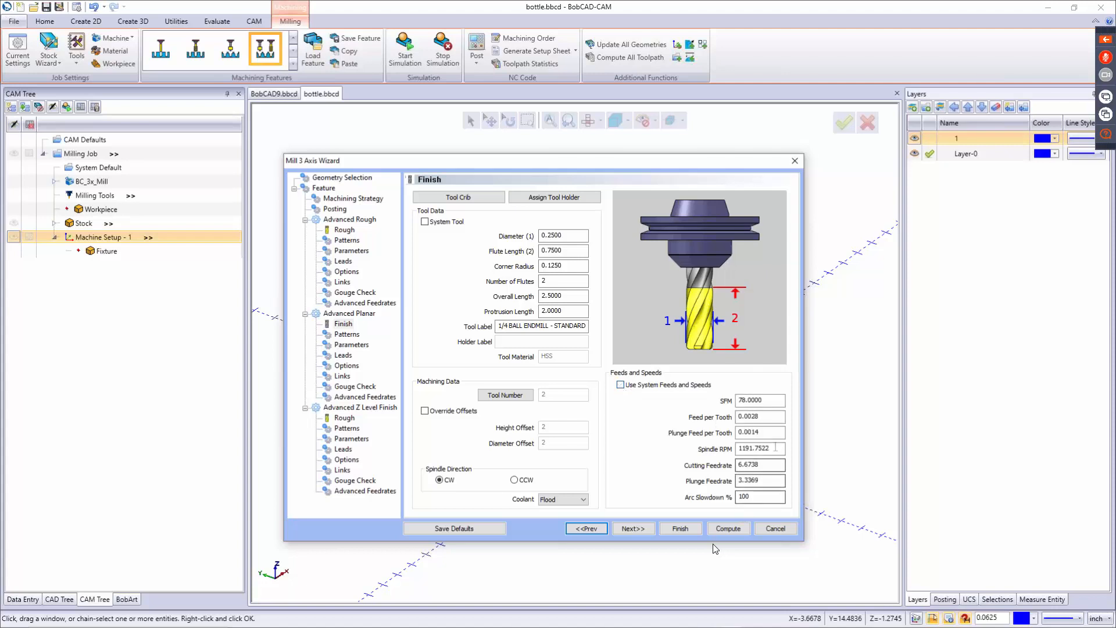
left_click_drag(779, 449, 710, 460)
type("18")
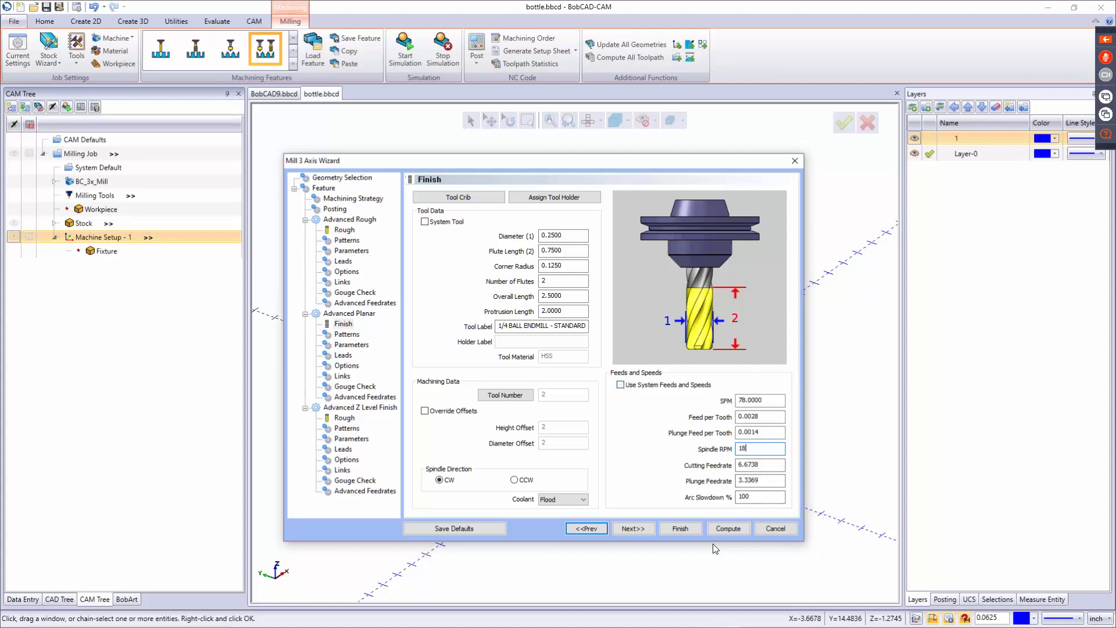
type("000")
key("Tab")
type("150")
key("Tab")
type("30")
key("Tab")
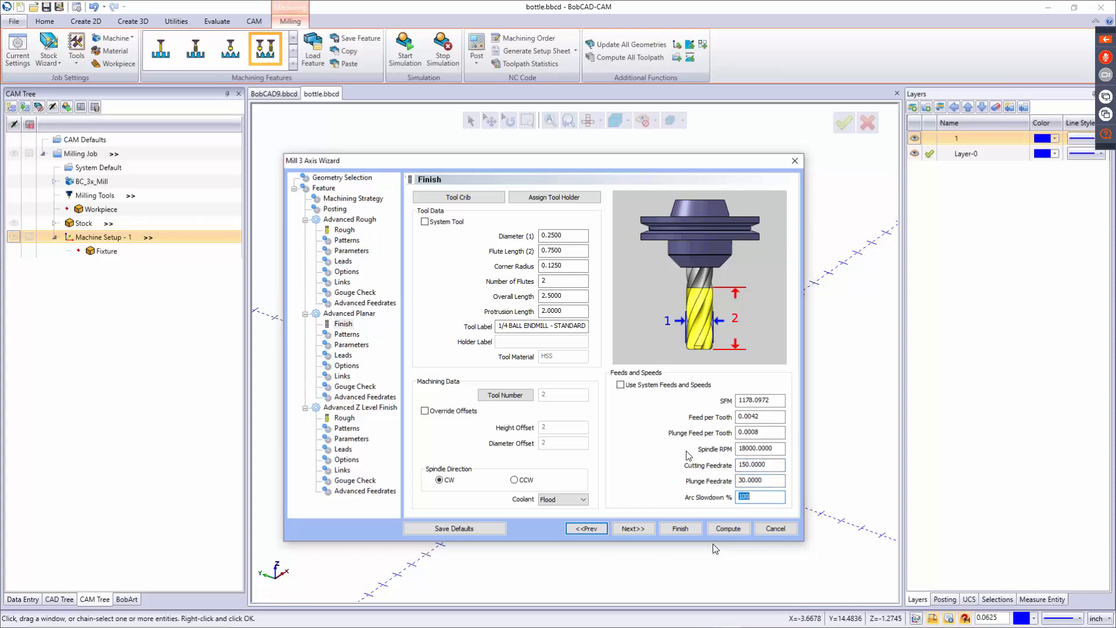
Step: Try out the Zig, Up and Down cut patterns for Advanced Planar and return to Zig Zag
left_click(637, 527)
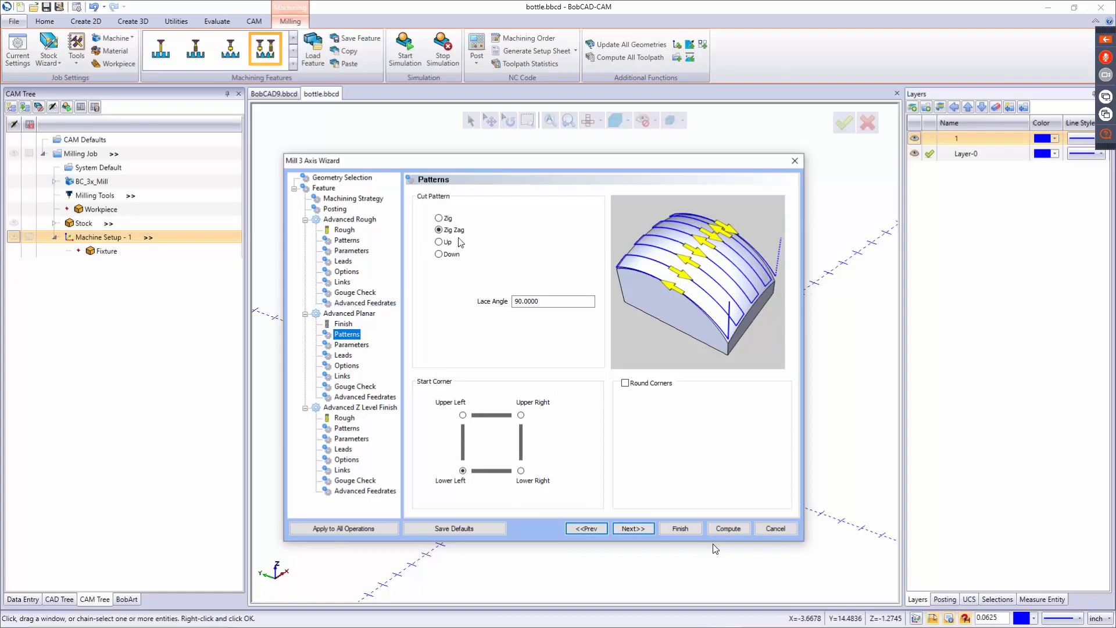
left_click(448, 219)
left_click(447, 243)
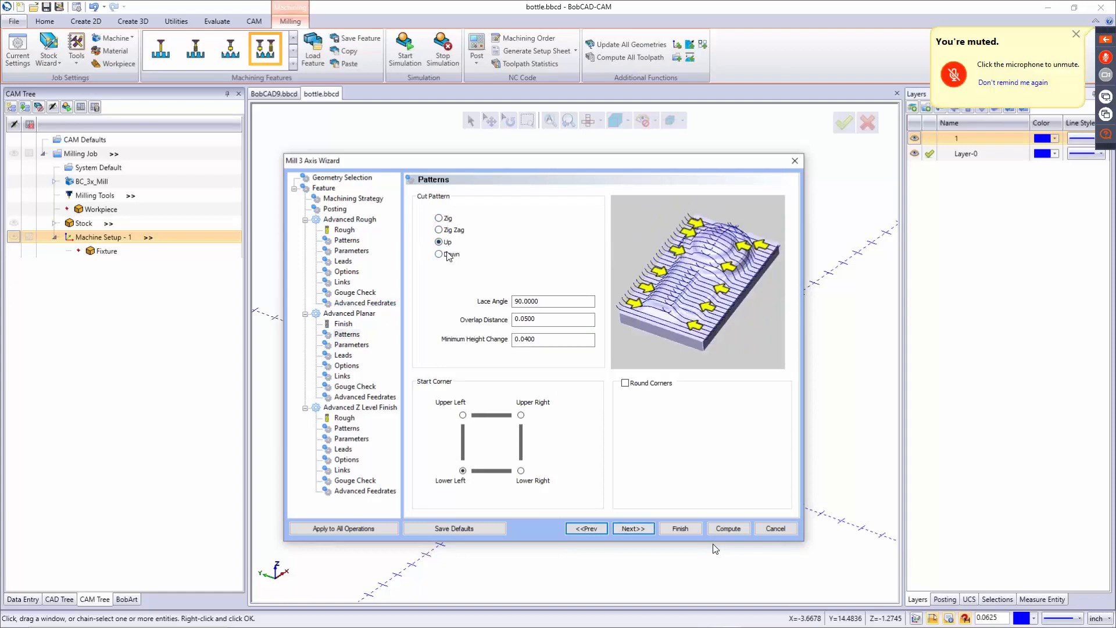
left_click(449, 256)
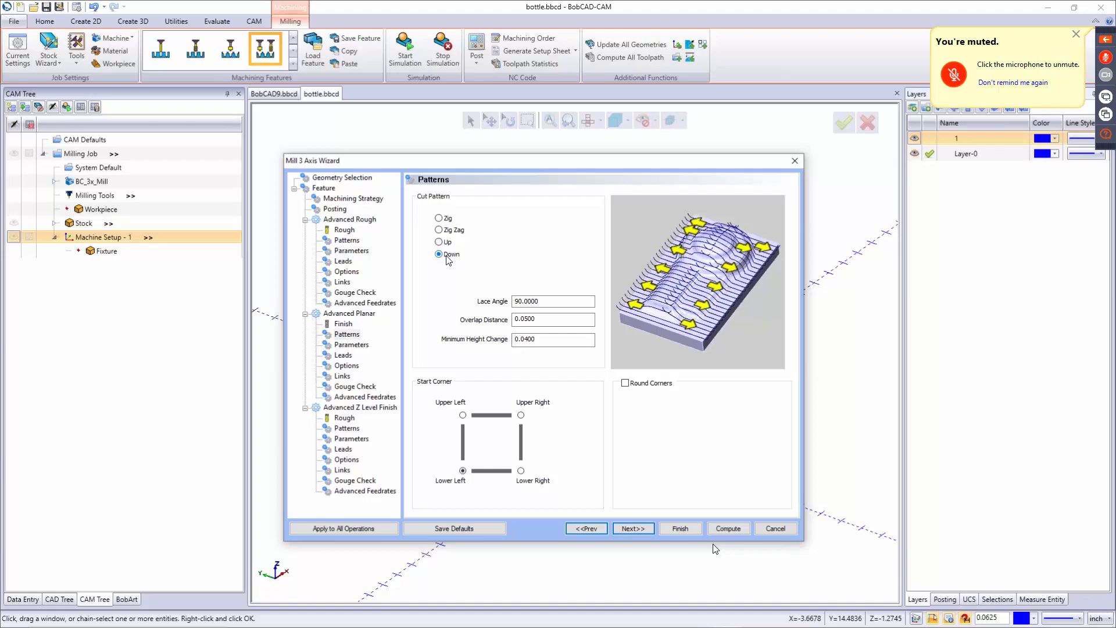
left_click(449, 230)
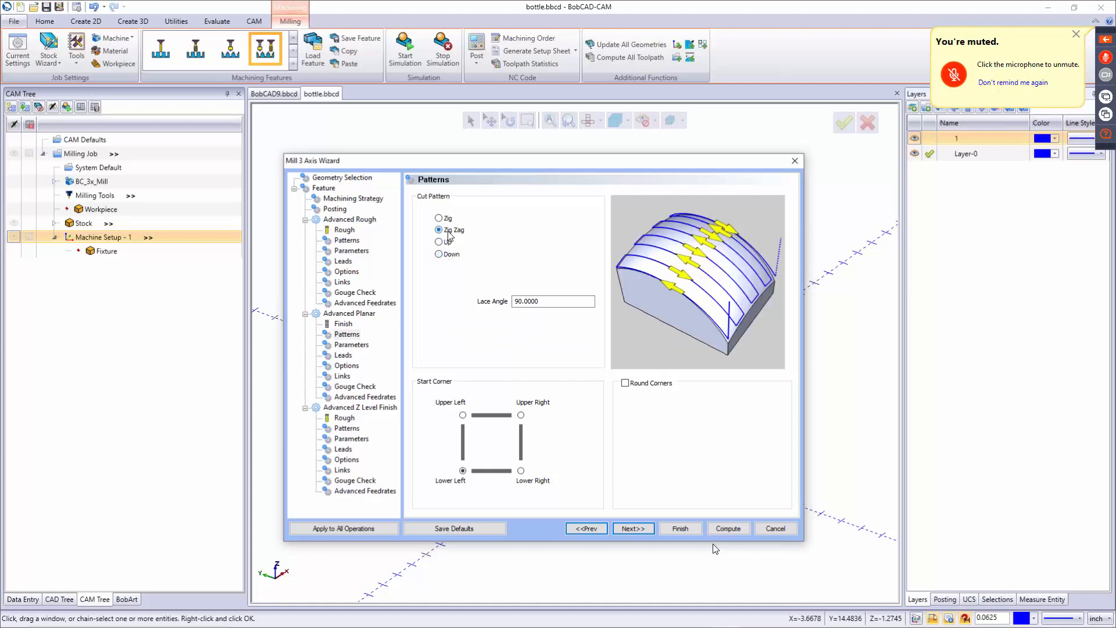
Step: Set the Advanced Planar lace angle to 0 and the start corner to Upper Left, leaving Round Corners off
left_click_drag(584, 301, 474, 300)
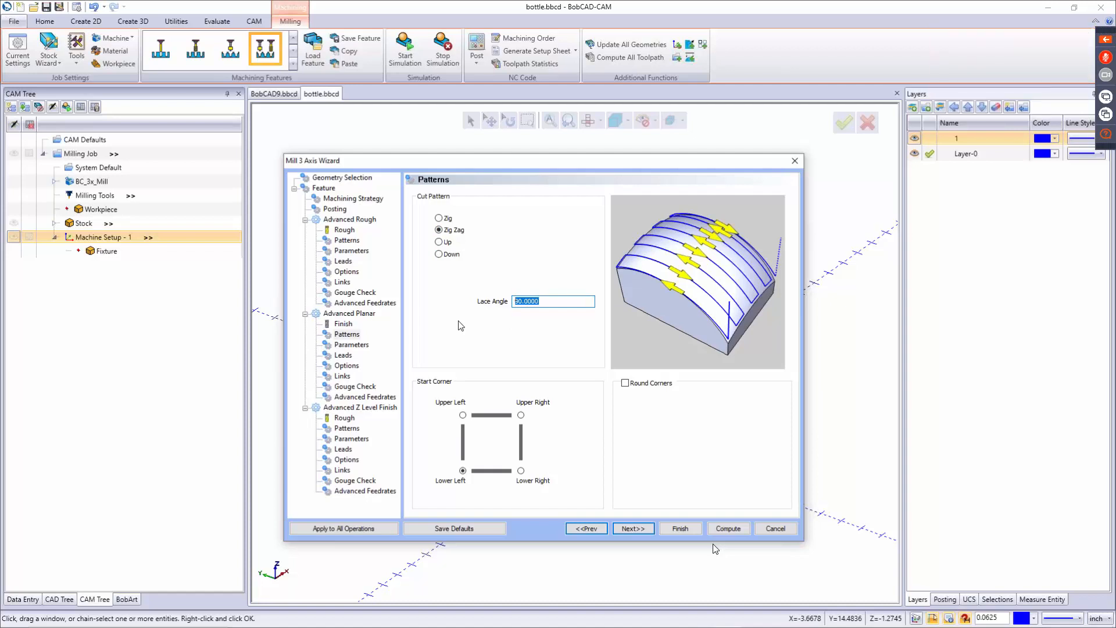
type("0")
left_click(465, 417)
left_click(627, 385)
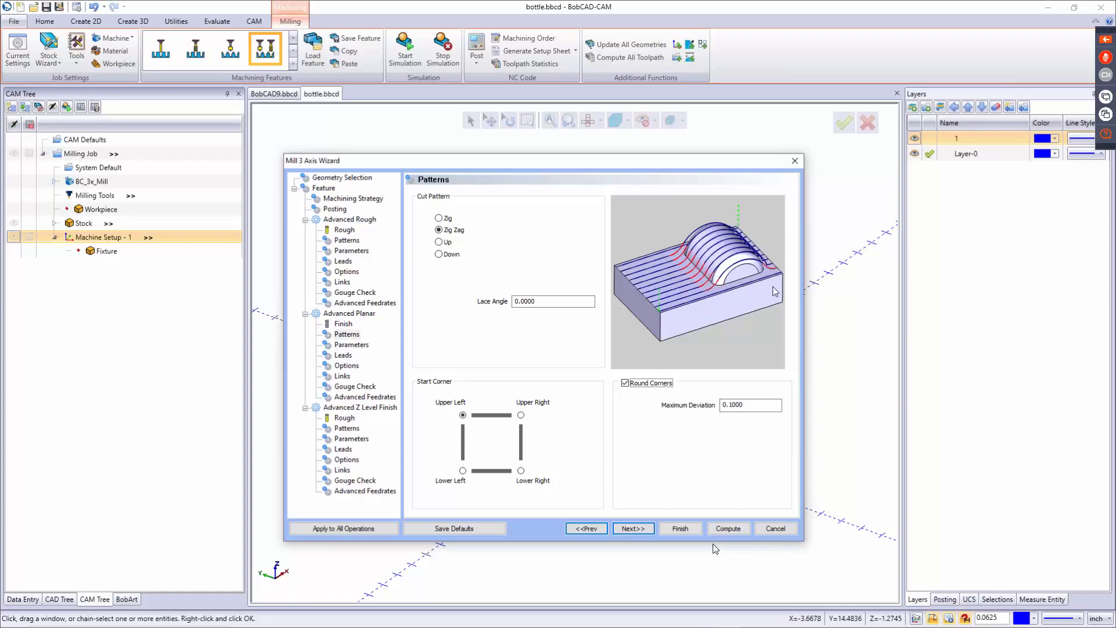
left_click(626, 383)
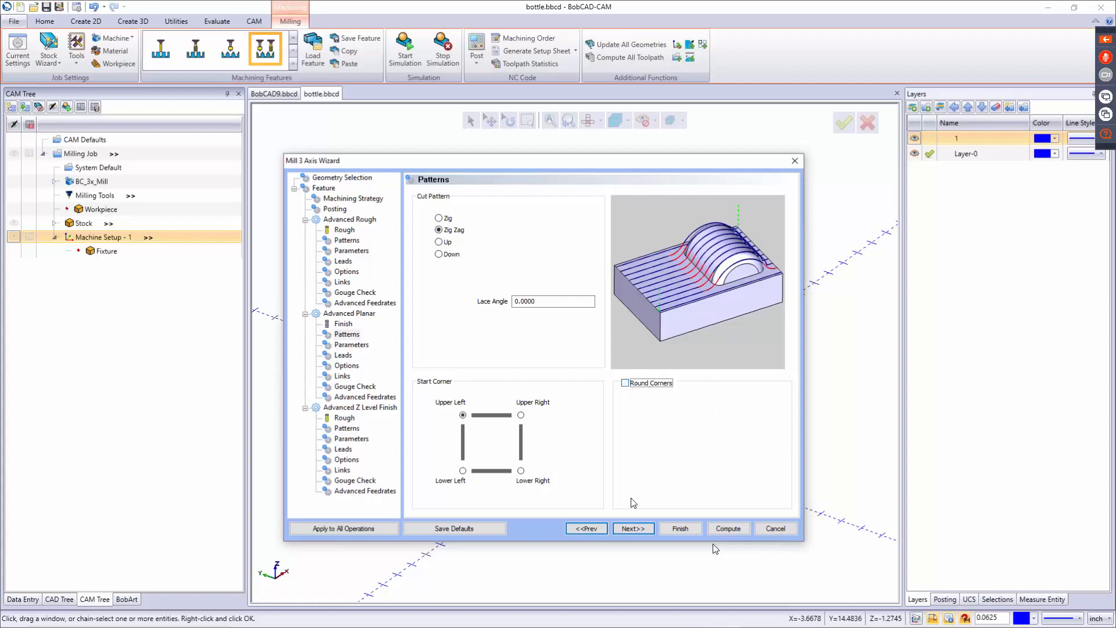
Step: Set the Advanced Planar finish parameters to a Standard stepover of 0.02
left_click(632, 528)
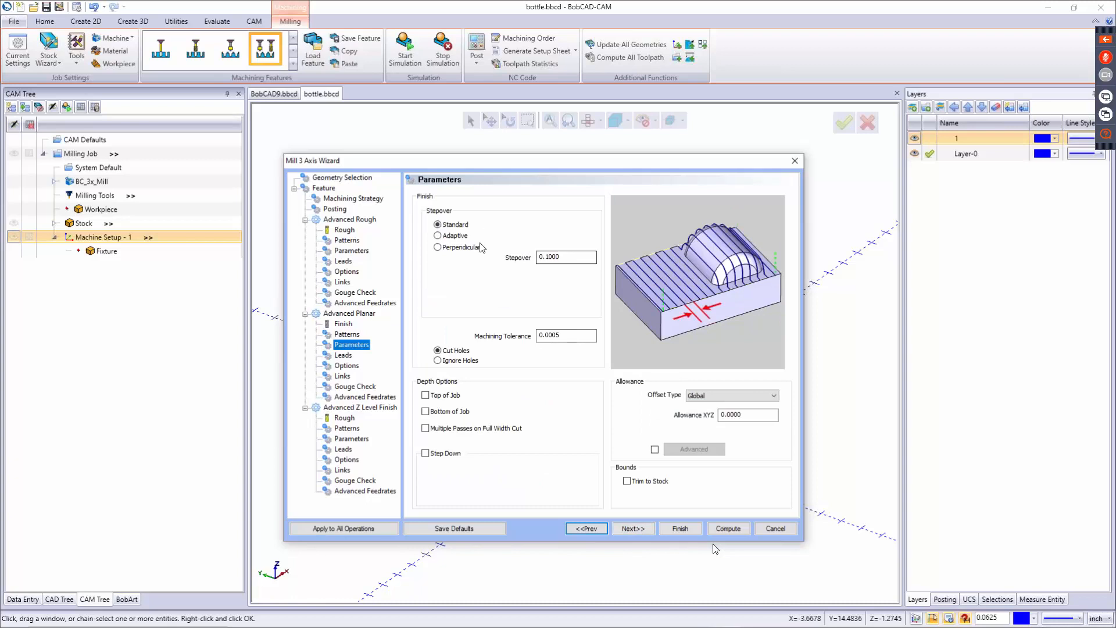
left_click(447, 226)
double_click(536, 256)
type(".02")
key("Tab")
Step: Try out the Adaptive and Perpendicular stepover types for Advanced Planar and return to Standard
left_click(440, 236)
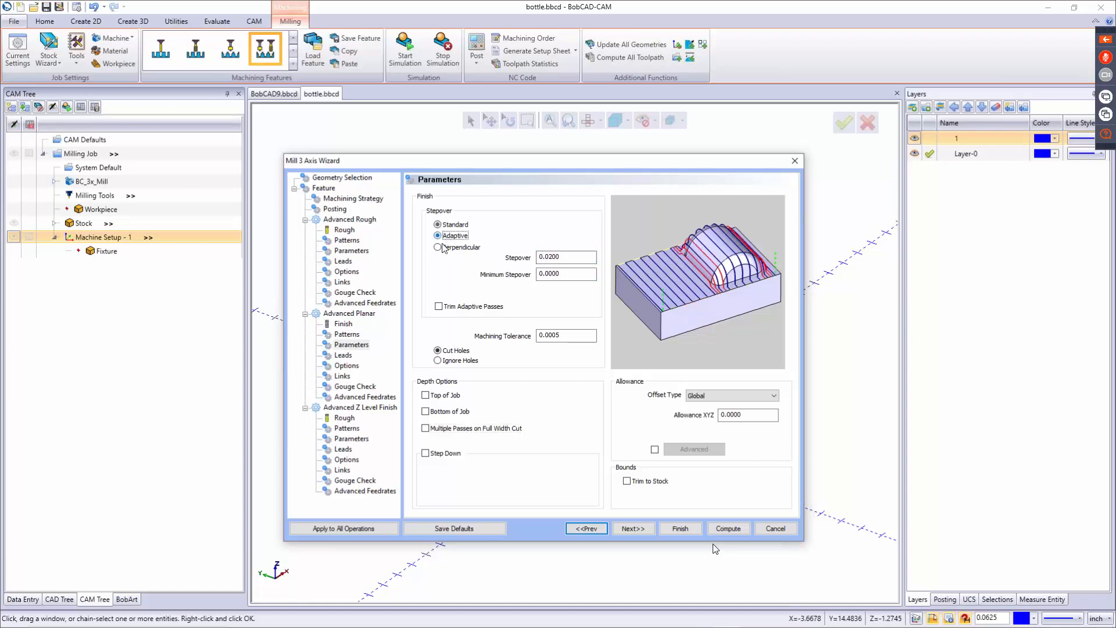
double_click(538, 272)
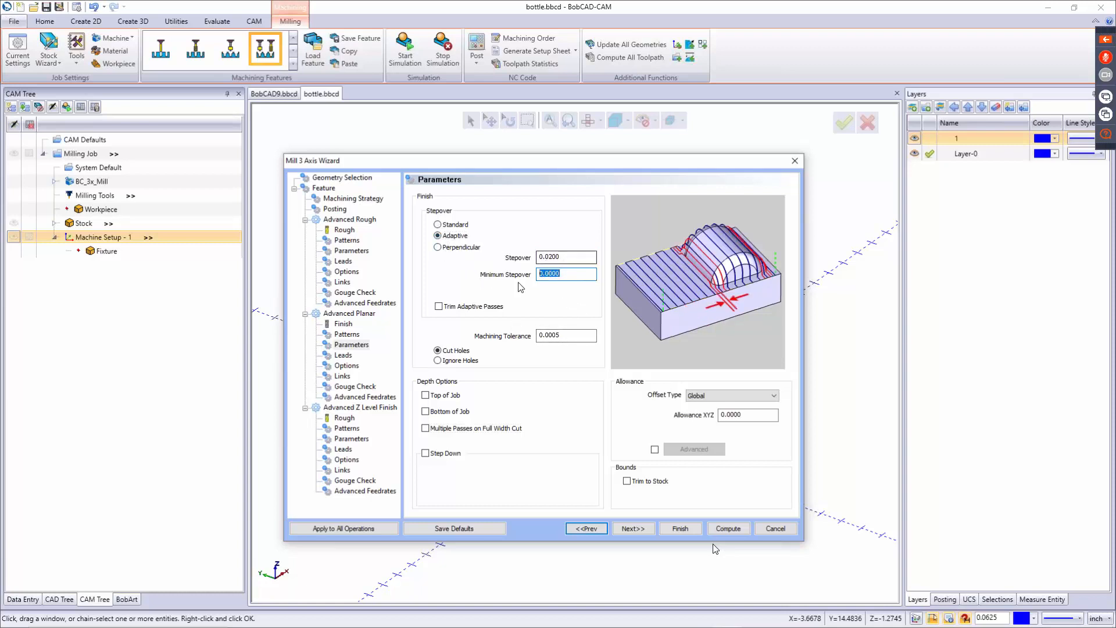
left_click(437, 247)
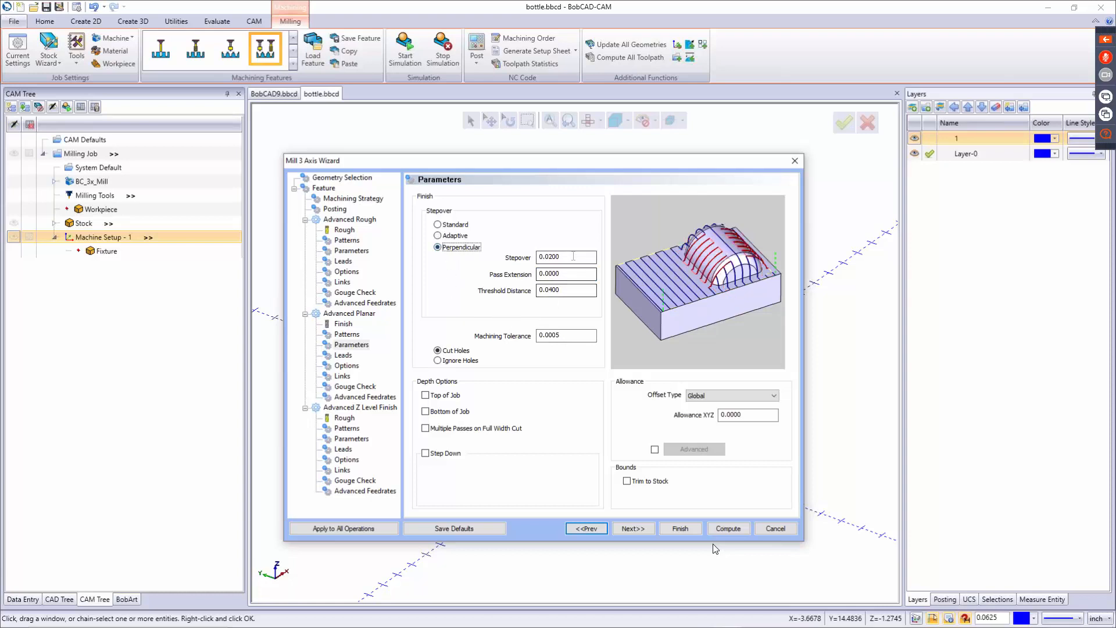
double_click(574, 274)
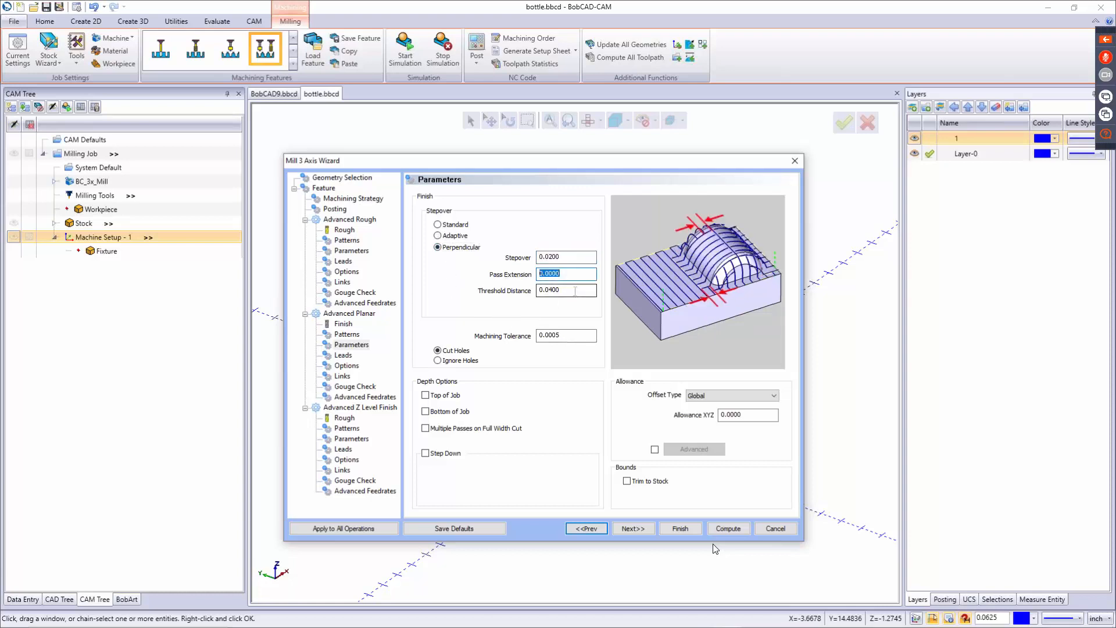
double_click(575, 291)
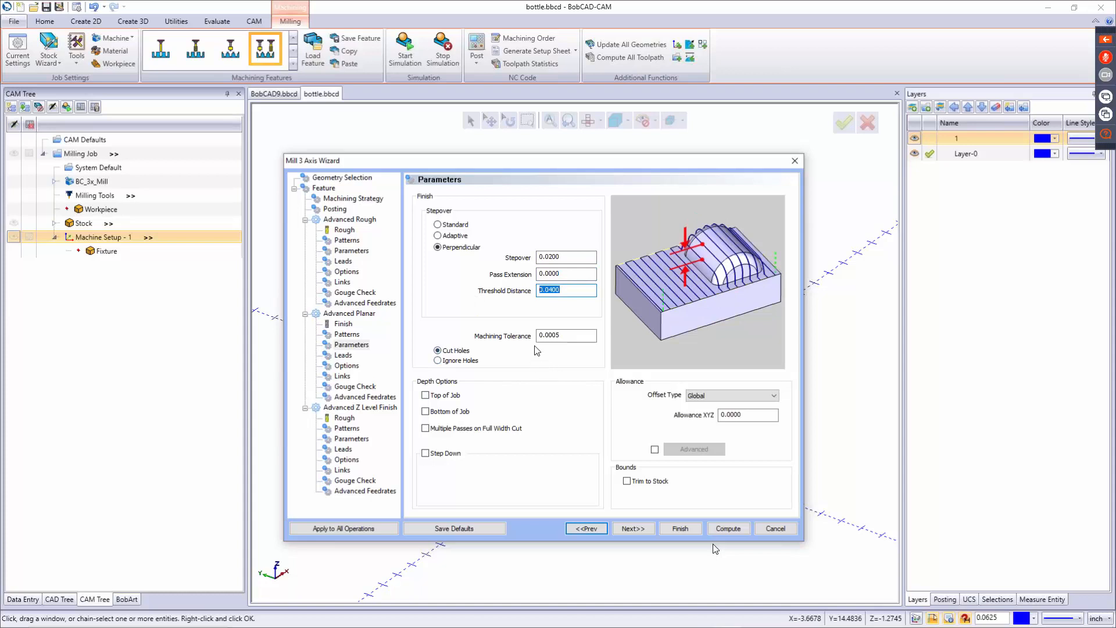
left_click(451, 226)
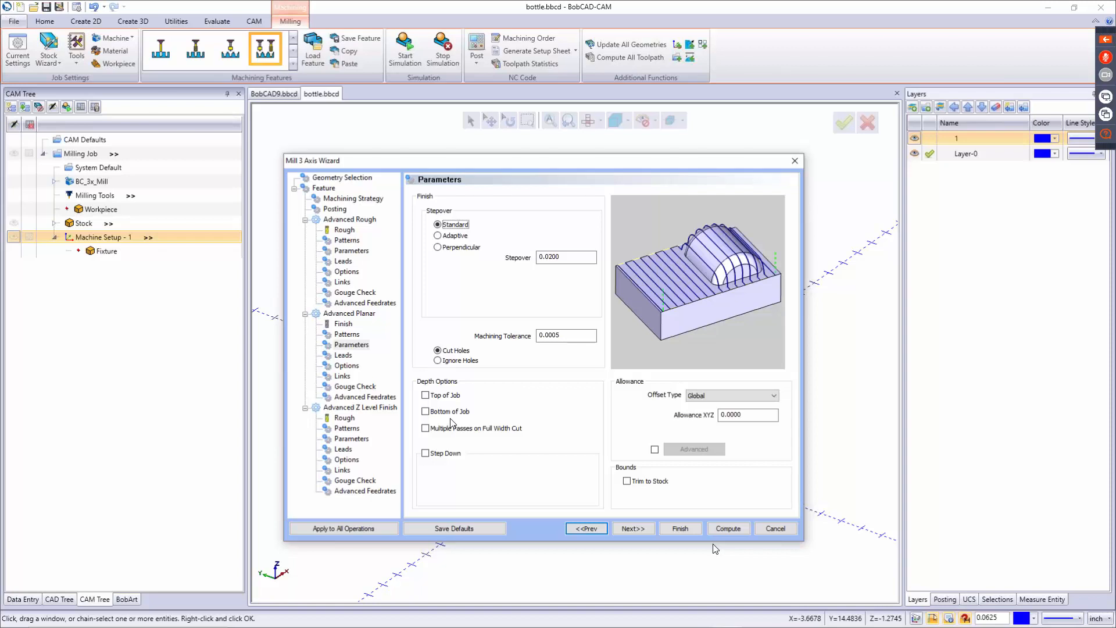
Step: Try out the Step Down depth option with its sorting choices, then disable it again
left_click(433, 456)
left_click(570, 498)
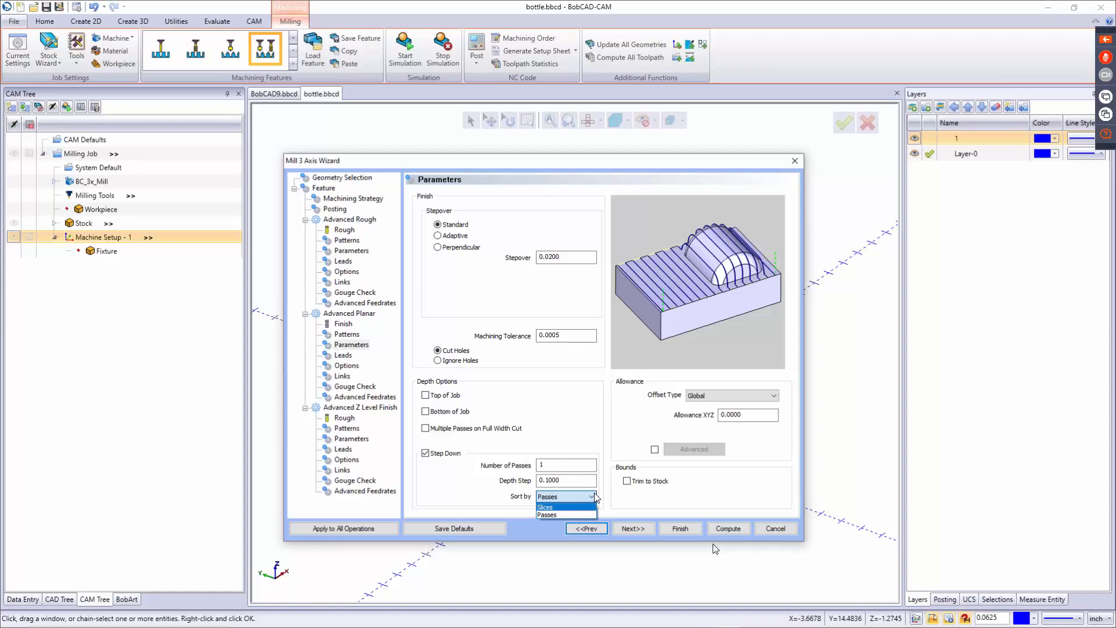
left_click(427, 457)
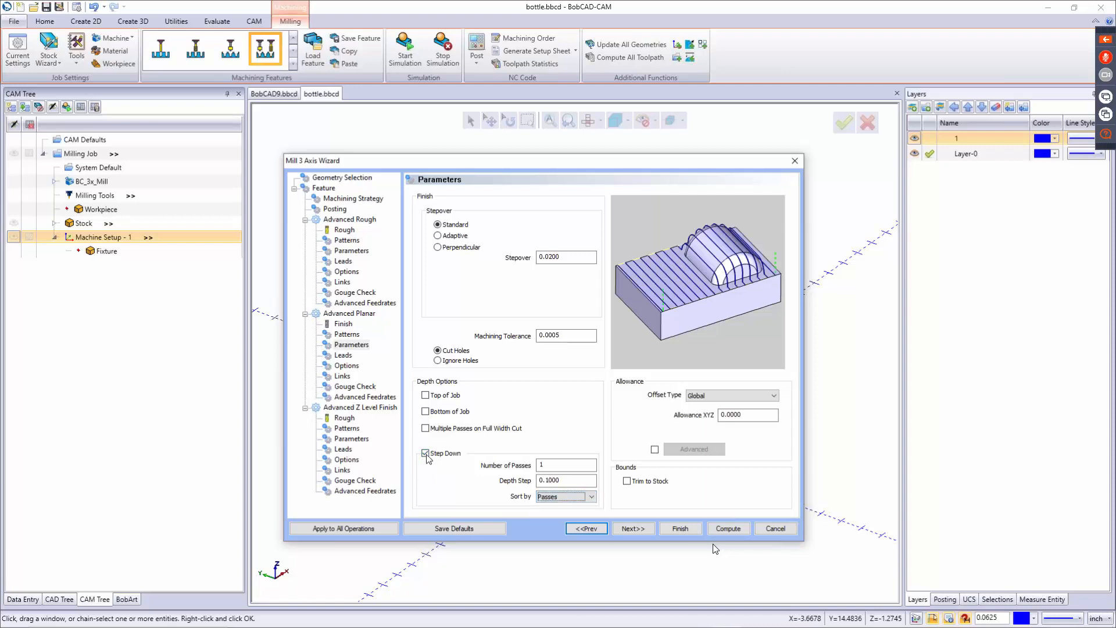
left_click(426, 452)
Step: Set the Advanced Planar lead-in to Vertical Tangent and turn off Same as Lead-in for the lead-out
left_click(624, 528)
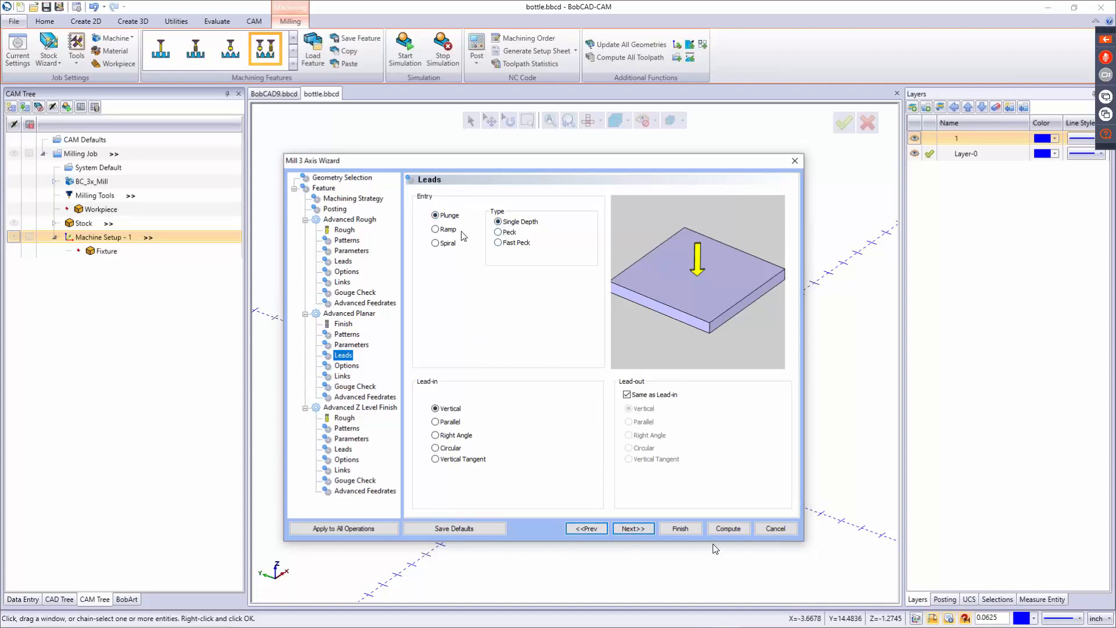
left_click(453, 434)
left_click(459, 459)
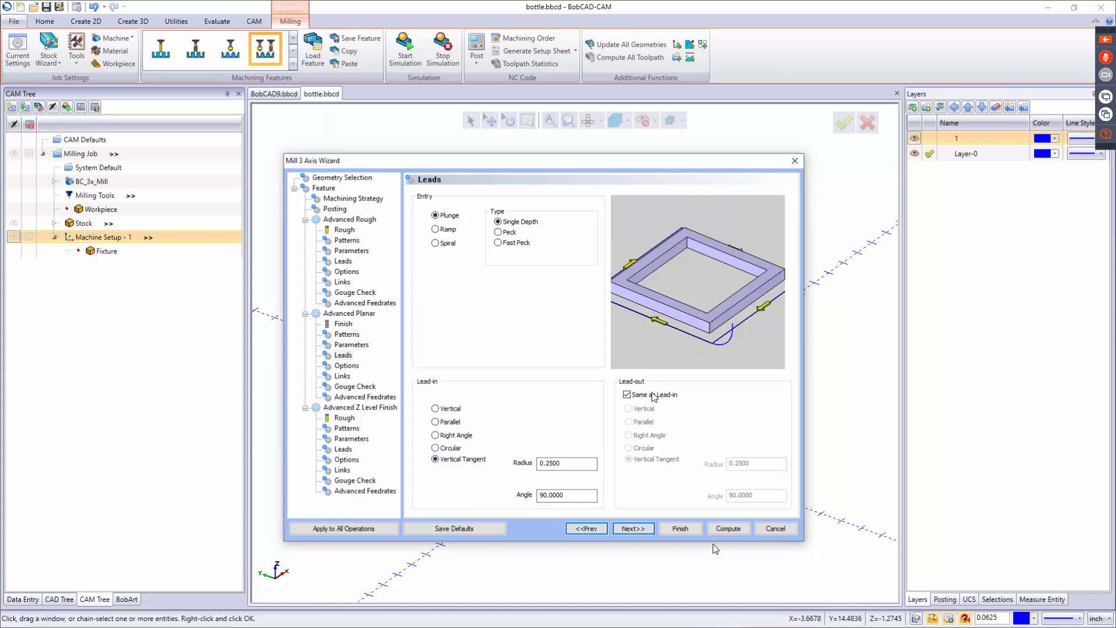
left_click(633, 396)
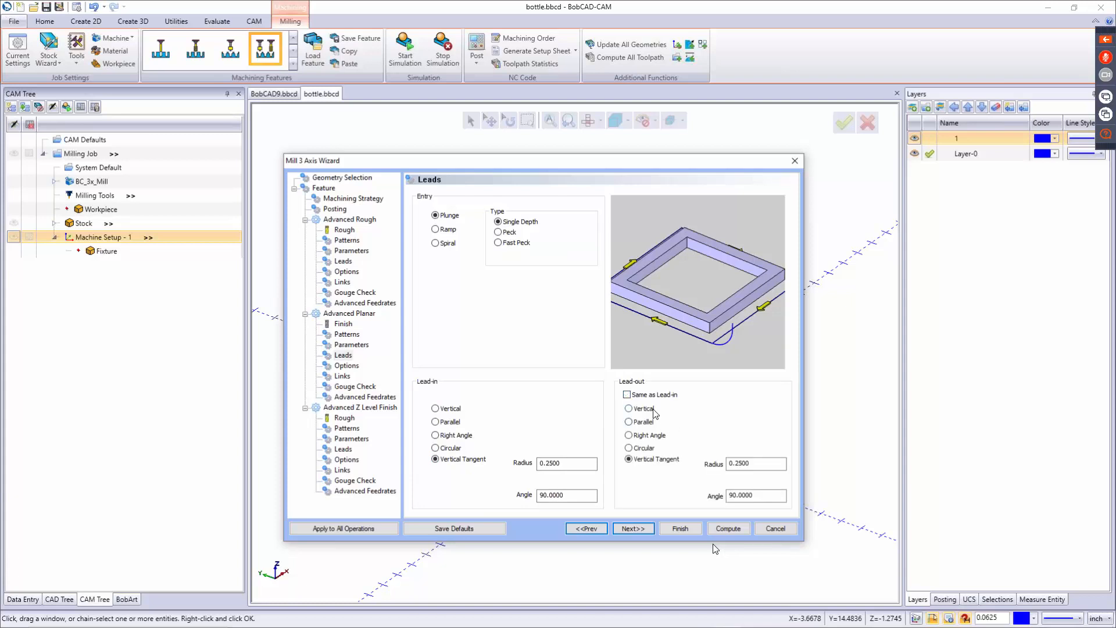
Step: Try out the Tool Inside and Tool Outside boundary options for Advanced Planar and return to Center of Tool
left_click(635, 528)
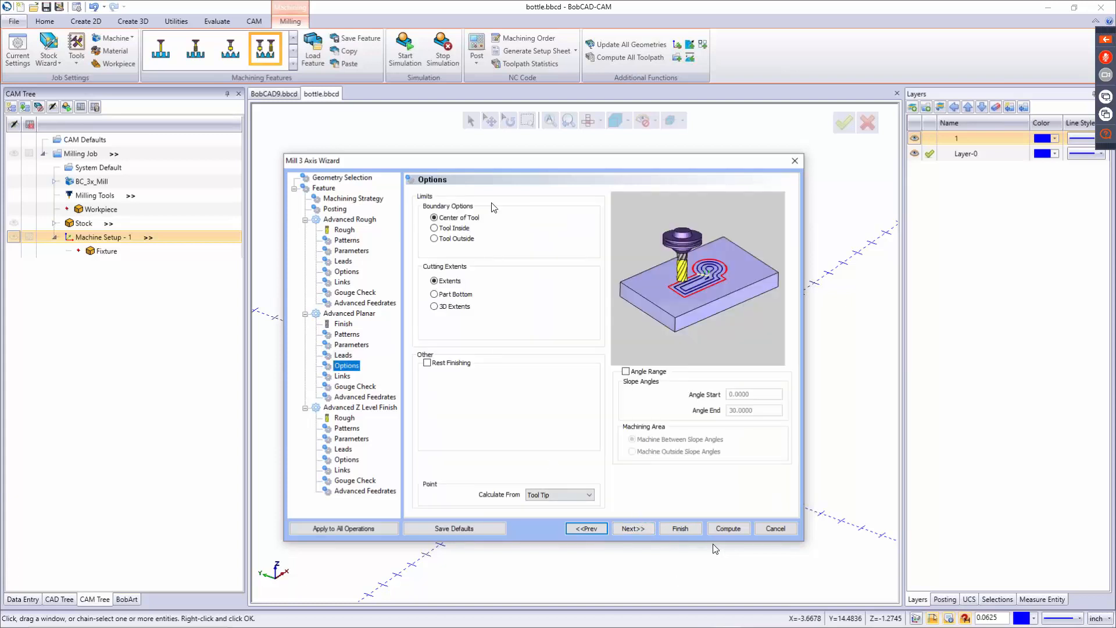
left_click(457, 217)
left_click(446, 228)
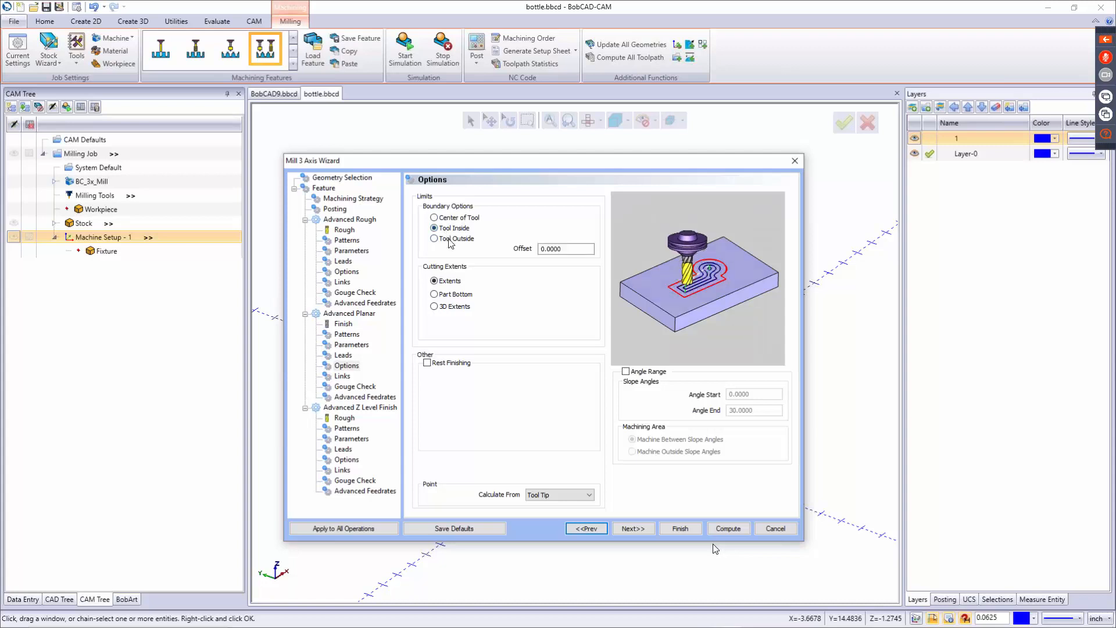
left_click(450, 241)
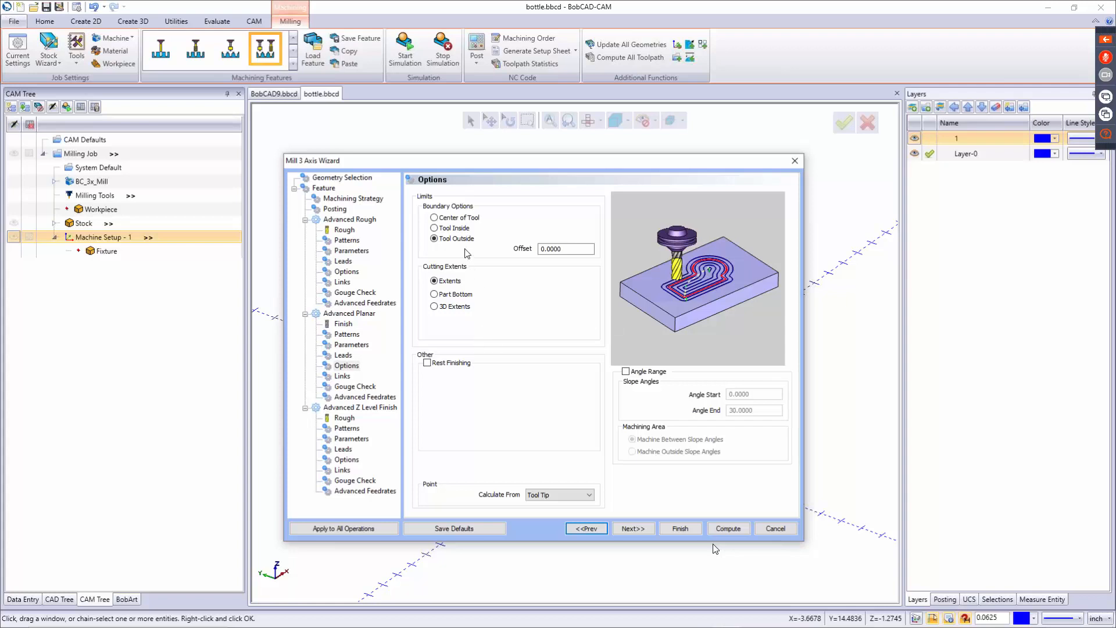
left_click(440, 220)
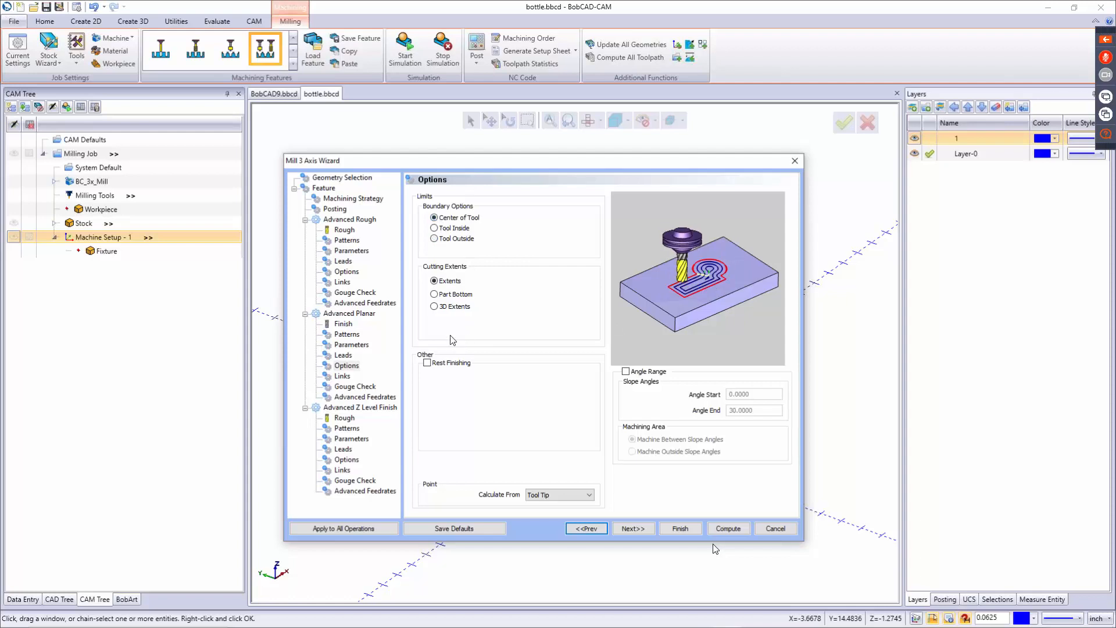
Step: Compare the Advanced Planar cutting extents choices and set them to Part Bottom
left_click(448, 281)
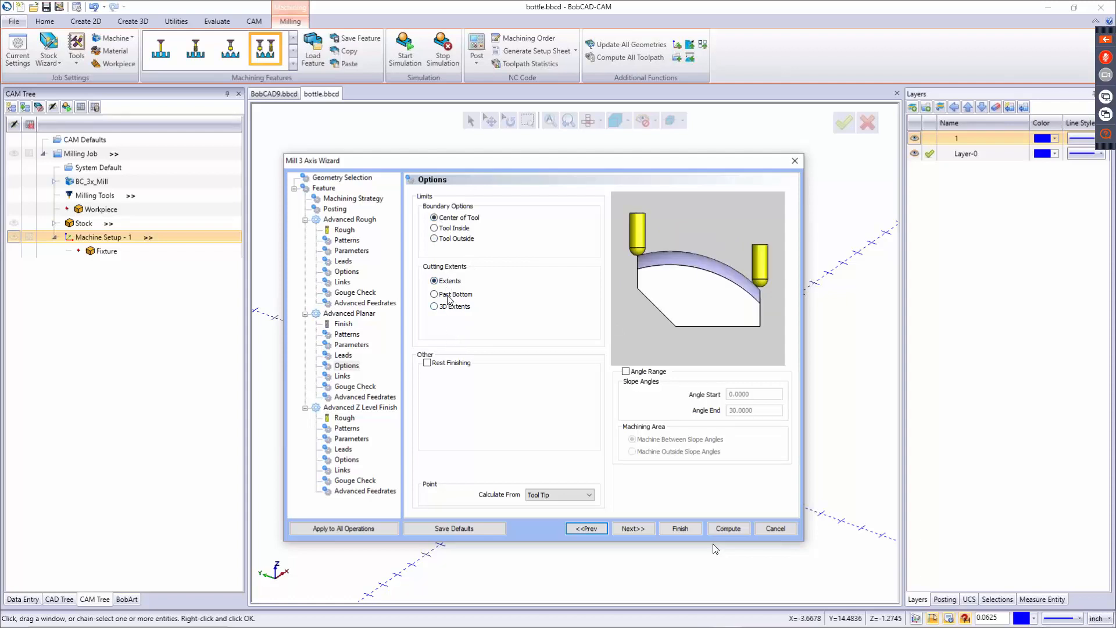
left_click(448, 295)
left_click(447, 307)
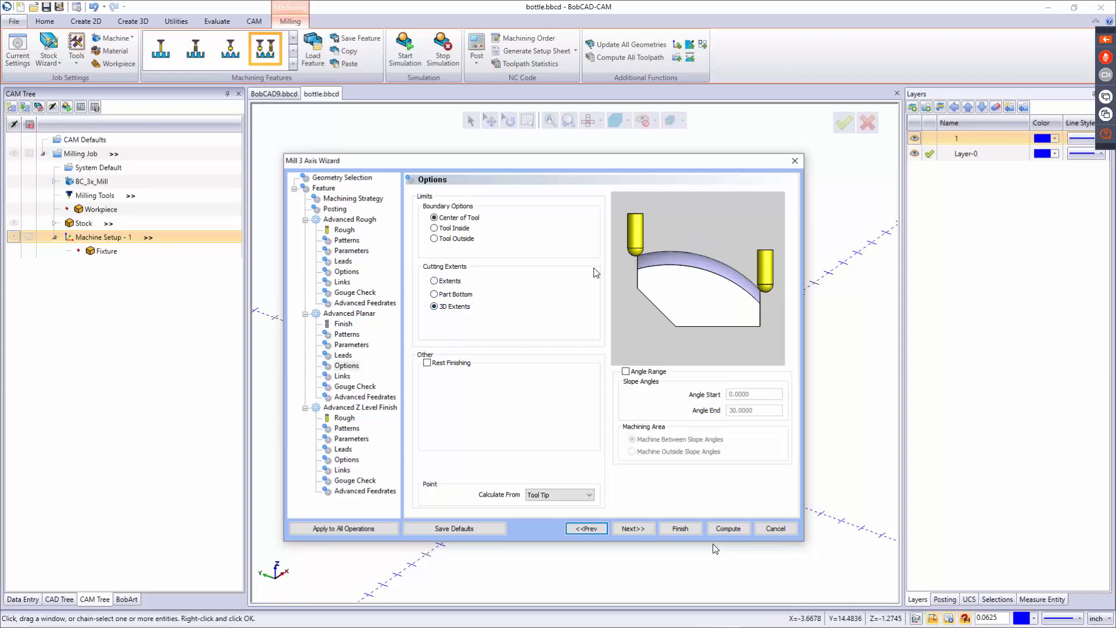
left_click(469, 296)
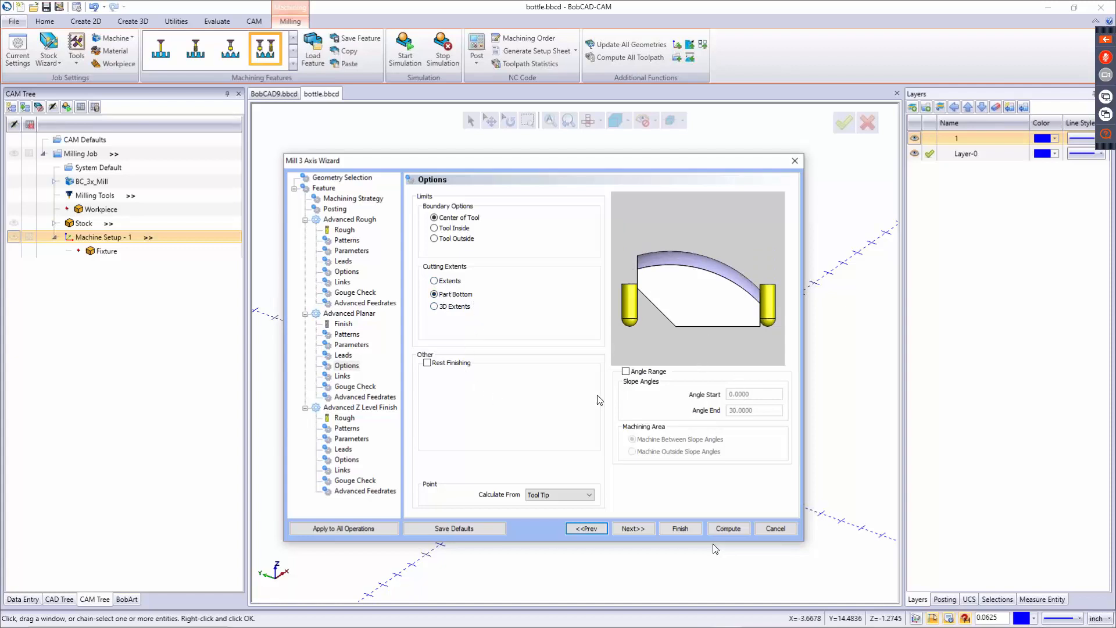
Step: Try out Rest Finishing and turn it off again, then check the calculation point choices while keeping Tool Tip
left_click(428, 364)
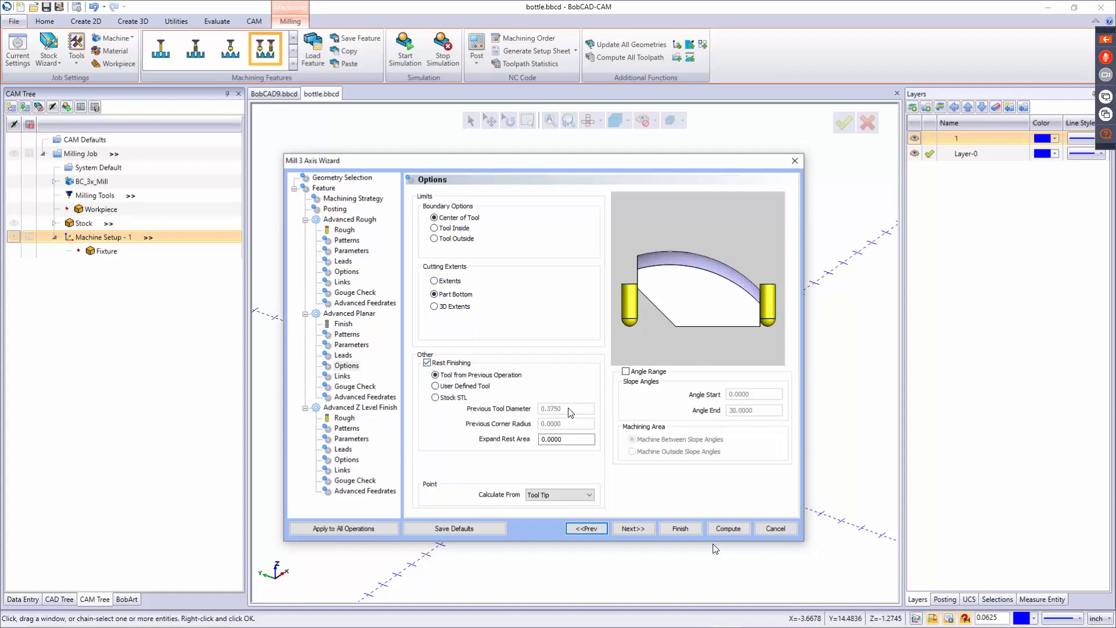
left_click(427, 363)
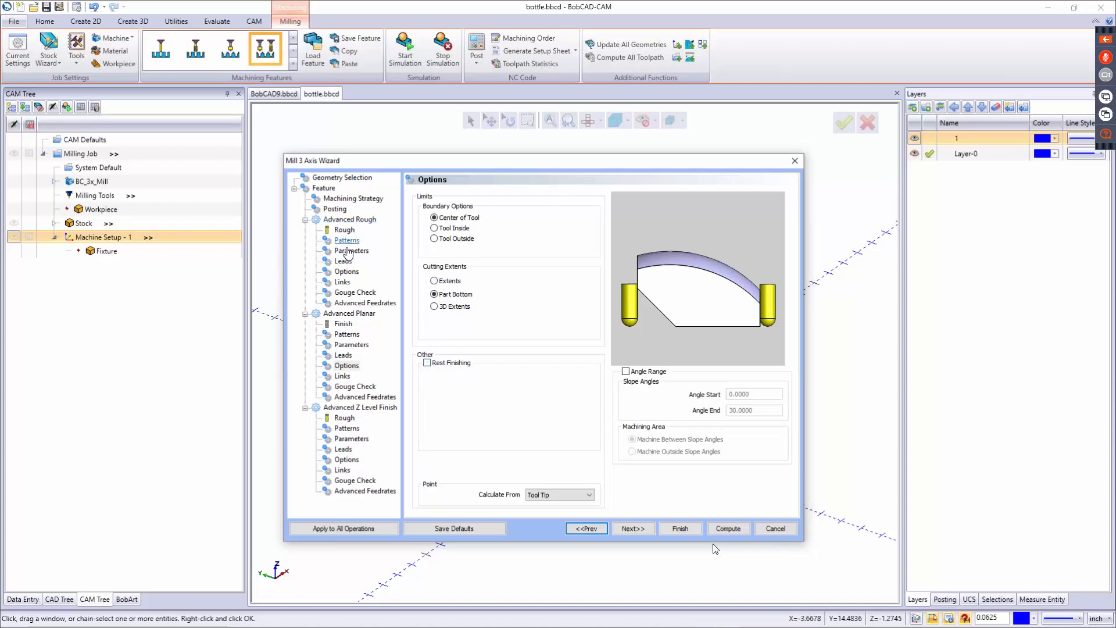
left_click(556, 495)
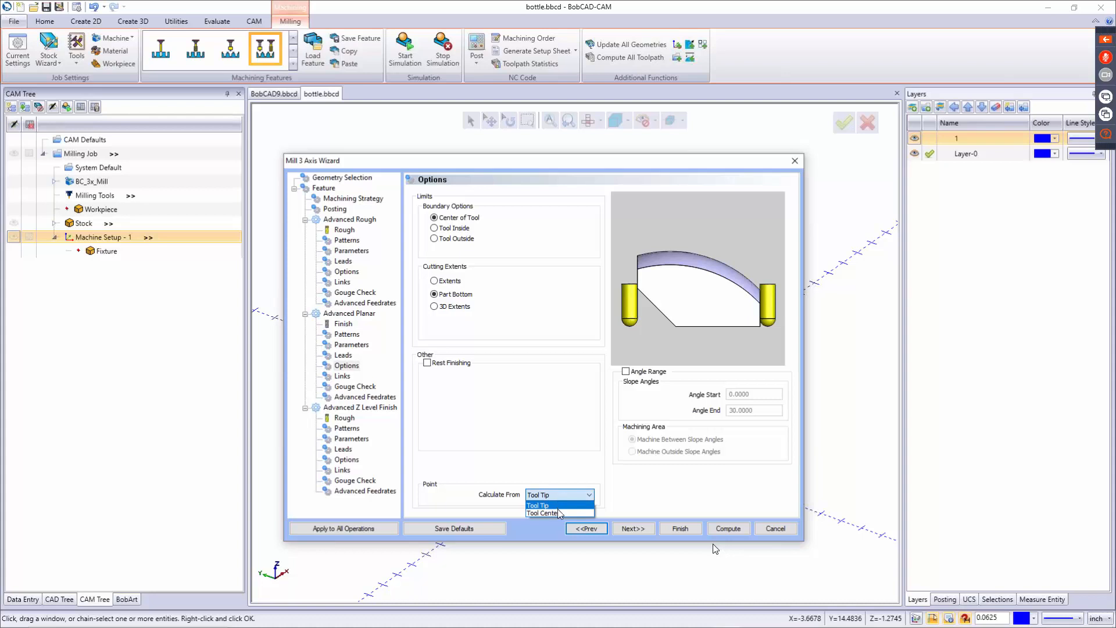
left_click(571, 492)
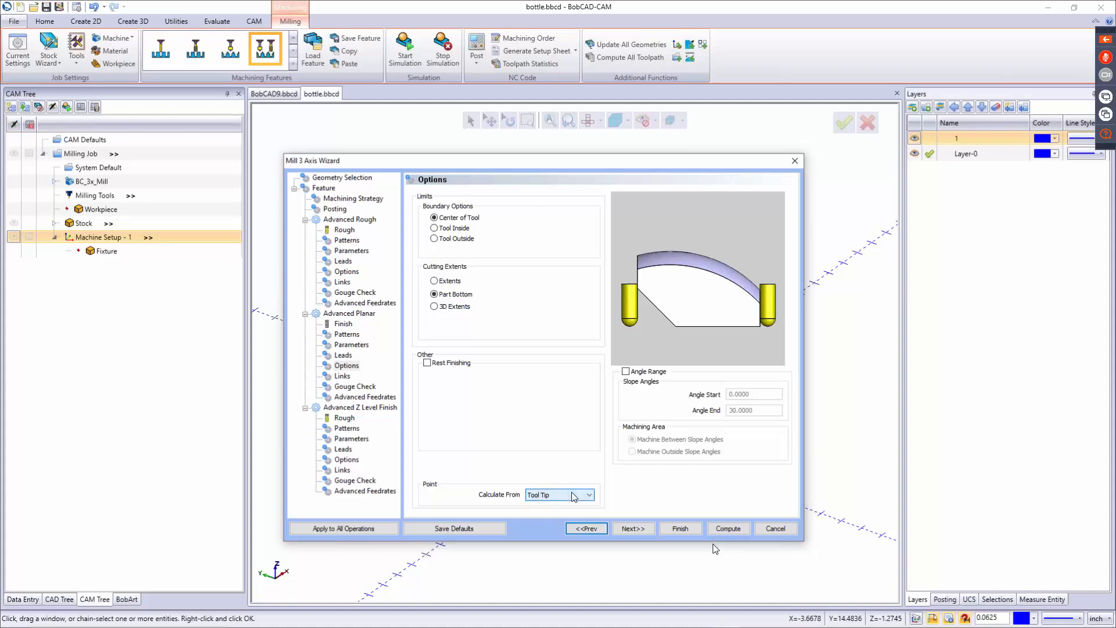
Step: Compare the Advanced Planar link types and set the links to Blend Spline
left_click(632, 529)
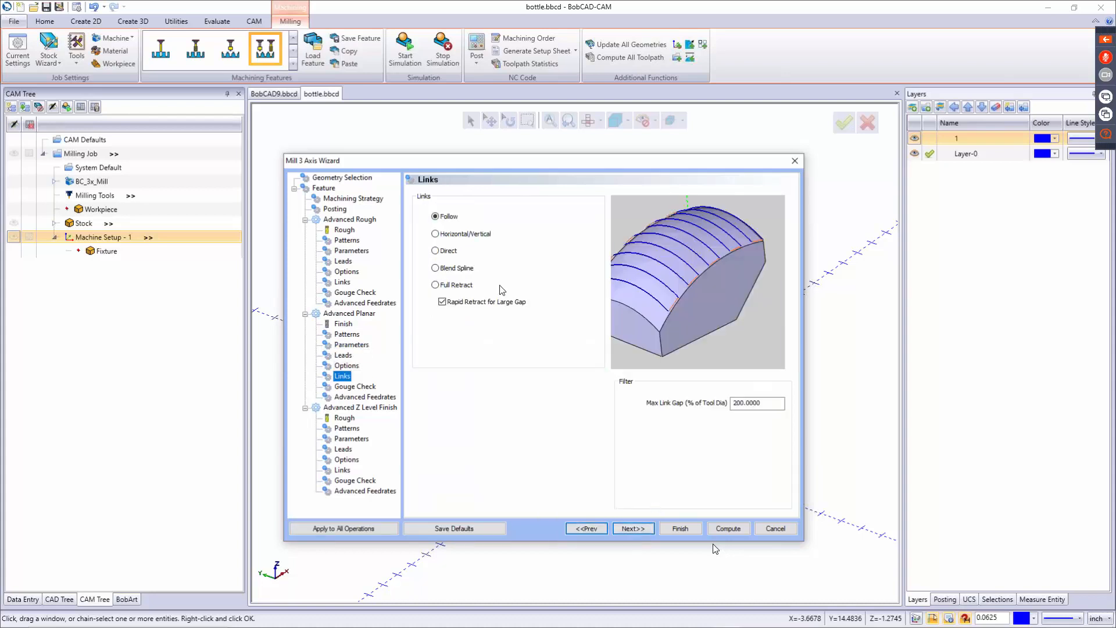
left_click(454, 216)
left_click(454, 234)
left_click(449, 269)
left_click(448, 286)
left_click(450, 271)
Step: Assign the 1/4 ball endmill from the finishing endmills in the tool crib to the Advanced Z Level Finish operation
left_click(651, 532)
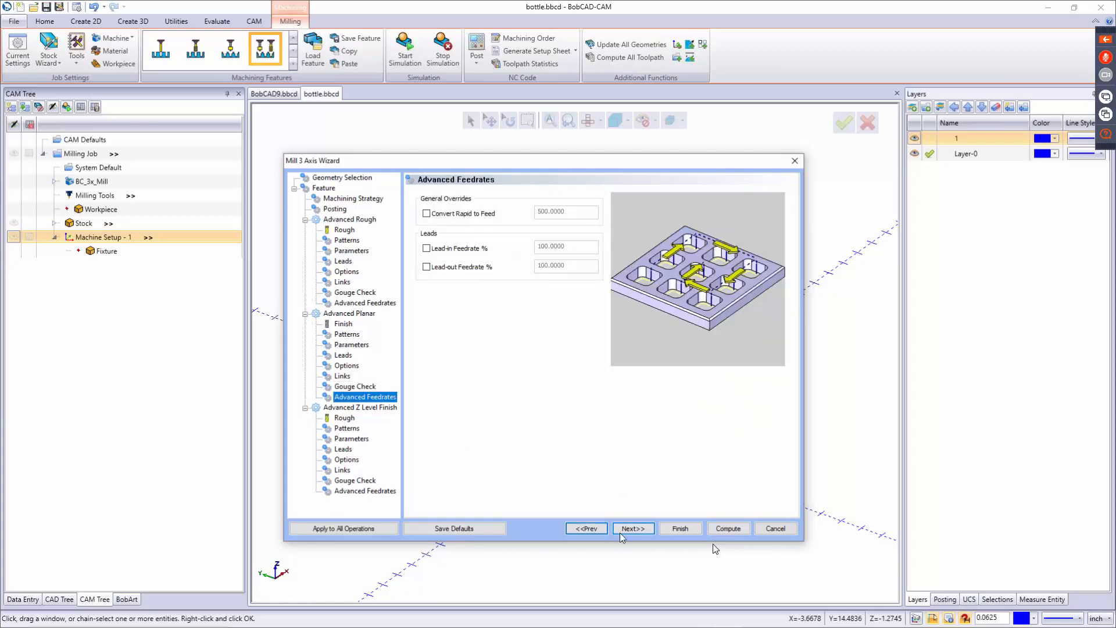
left_click(636, 530)
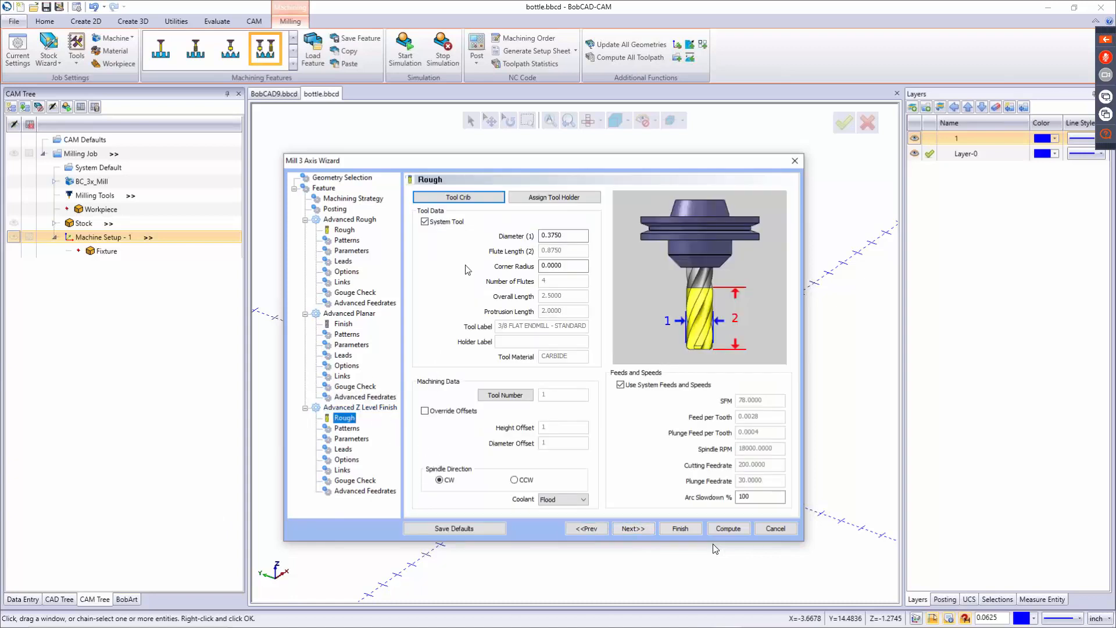
left_click(471, 198)
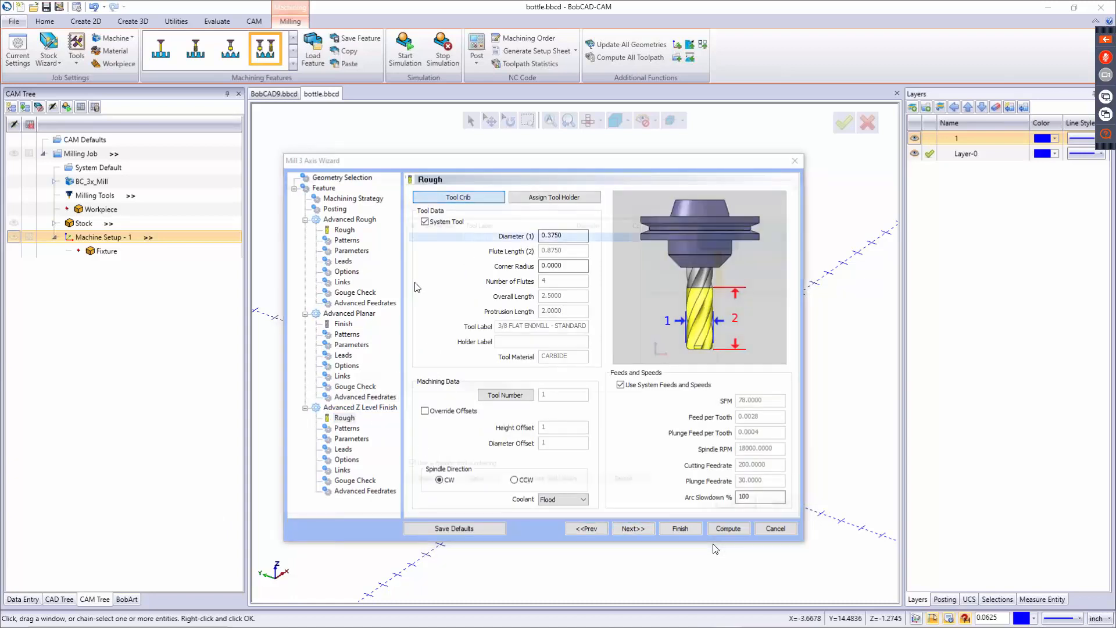
left_click(347, 229)
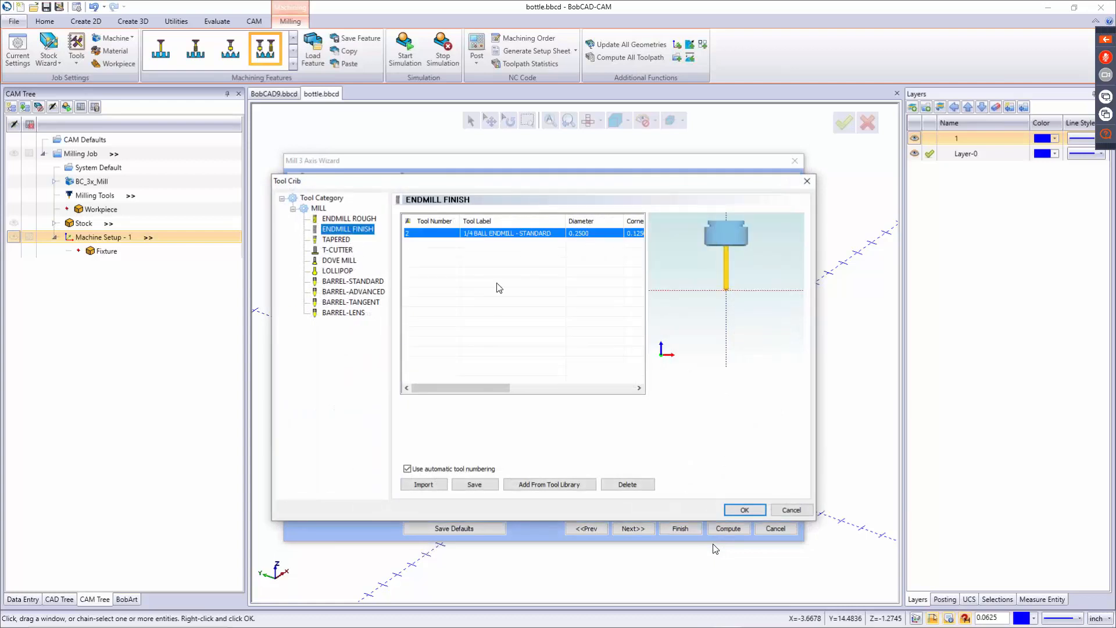
left_click(748, 510)
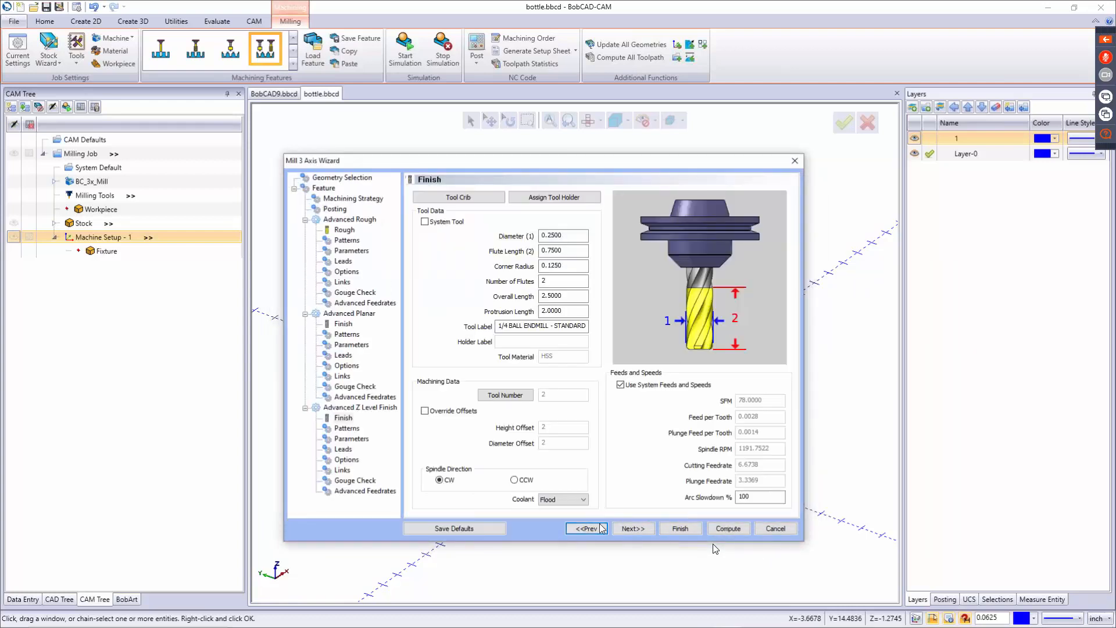
Step: Set the Advanced Z Level Finish cut pattern to start from the bottom with the Spiral method, after comparing Zig and Zig Zag
left_click(639, 529)
left_click(452, 225)
left_click(447, 241)
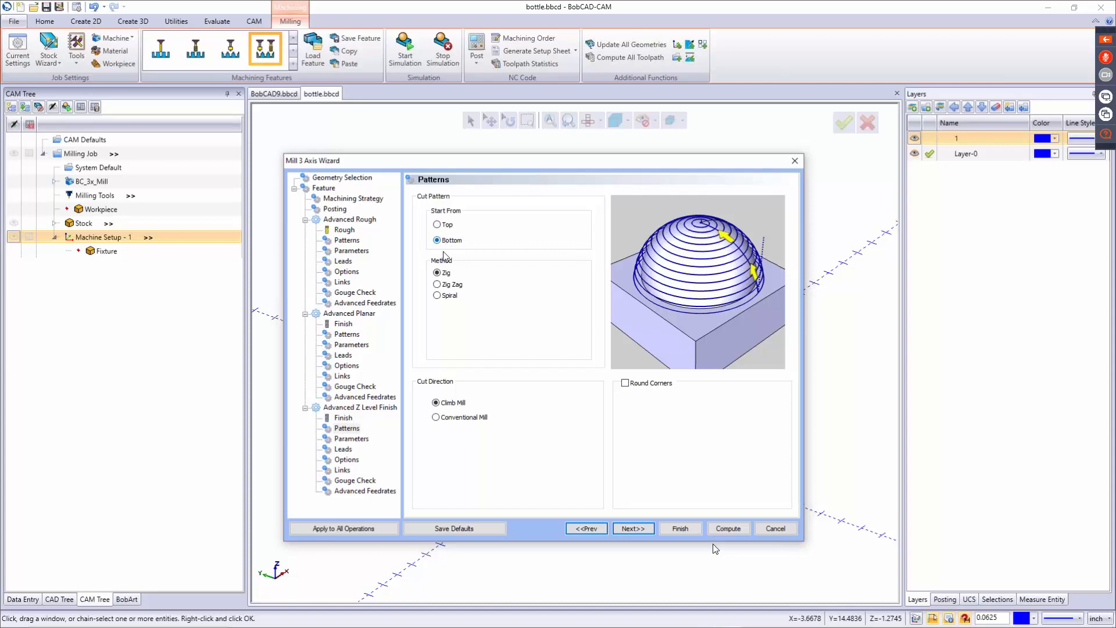
left_click(444, 277)
left_click(446, 286)
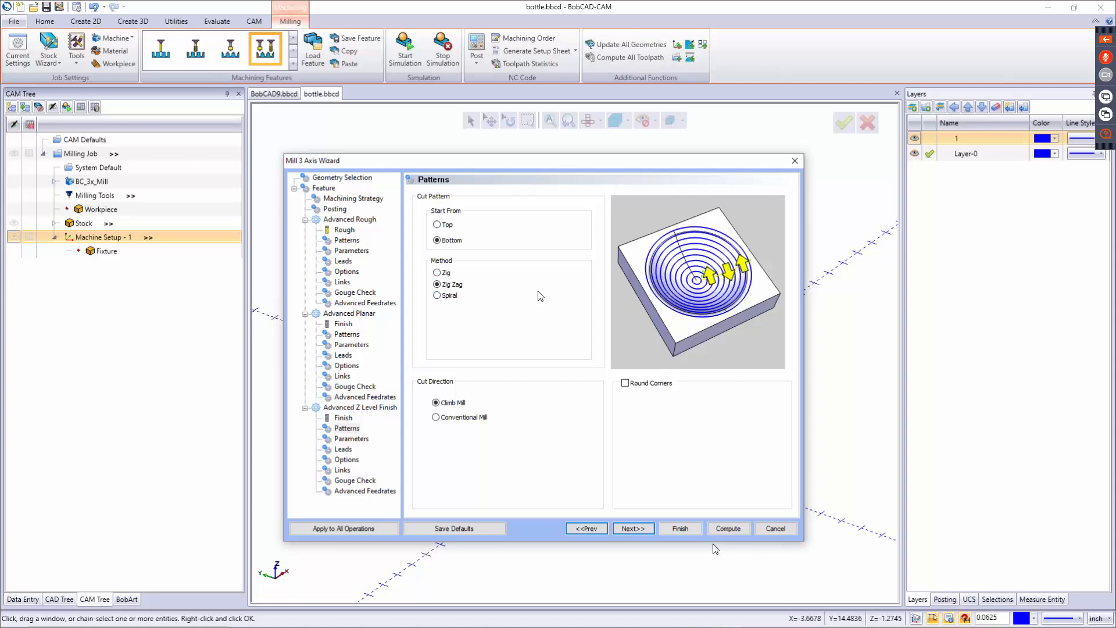
left_click(447, 296)
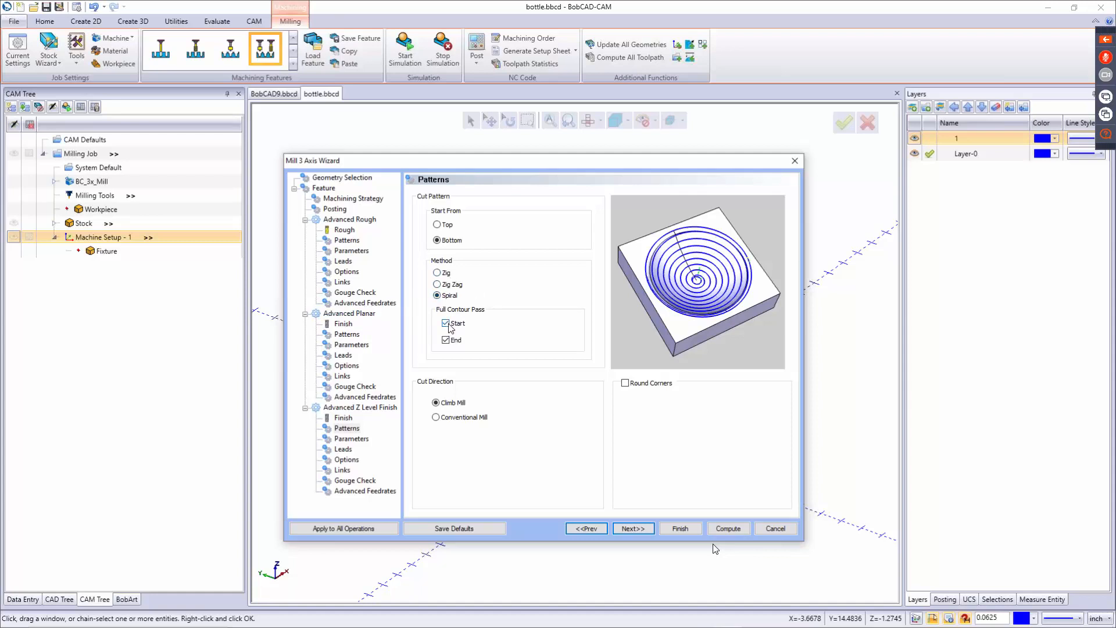
Step: Set the Z level cut direction to Conventional Mill, and try out Round Corners before turning it off again
left_click(447, 418)
left_click(625, 383)
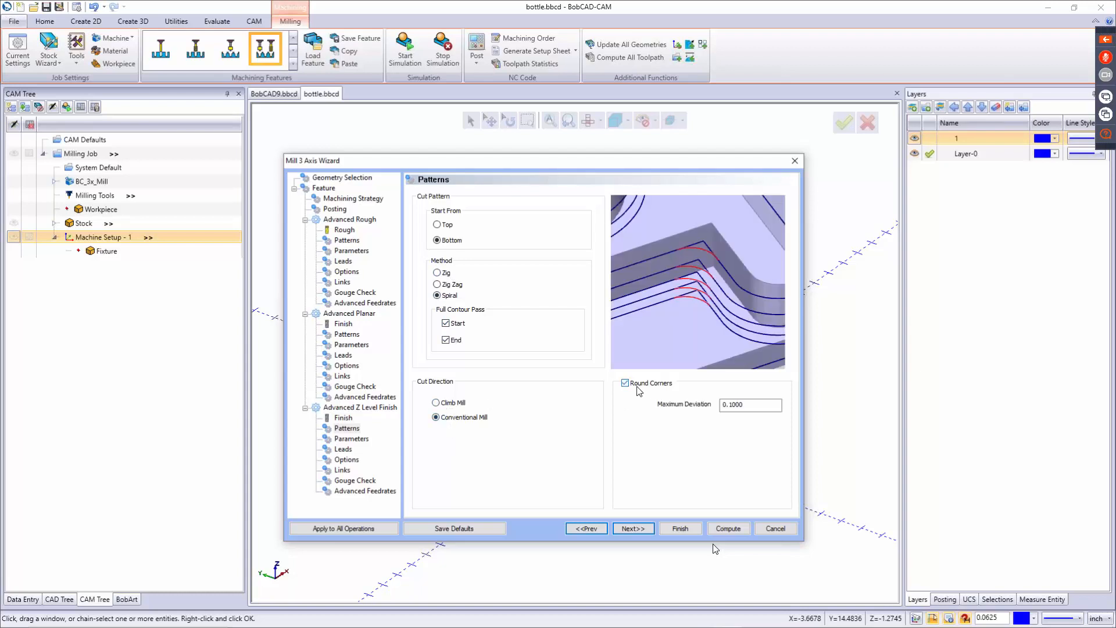
left_click(639, 384)
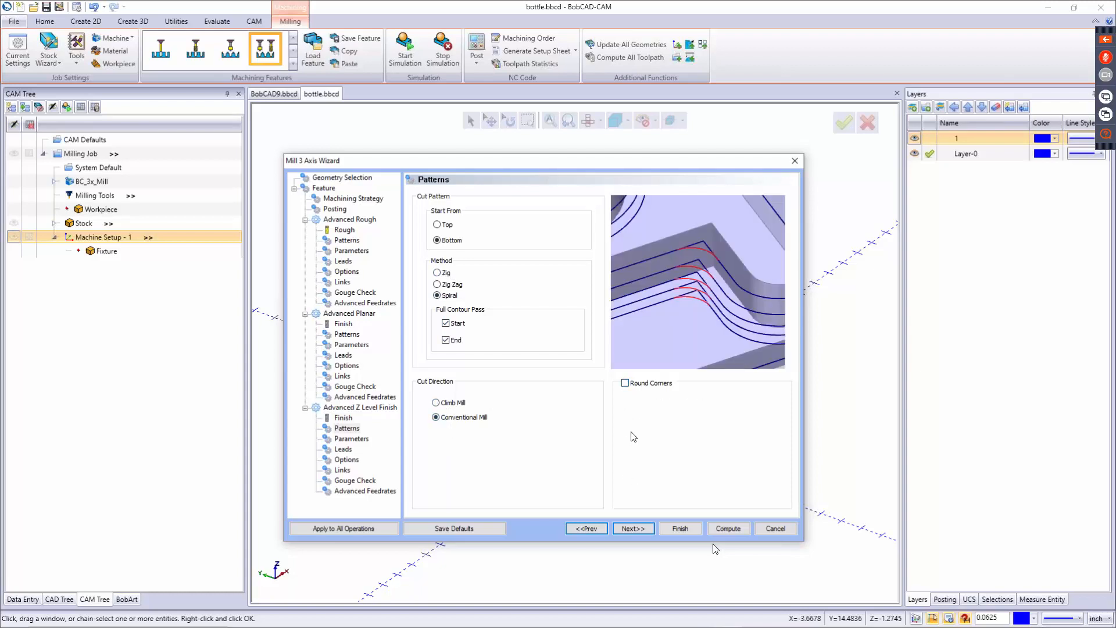
Step: Set the Advanced Z Level Finish depth of cut to 0.02
left_click(623, 529)
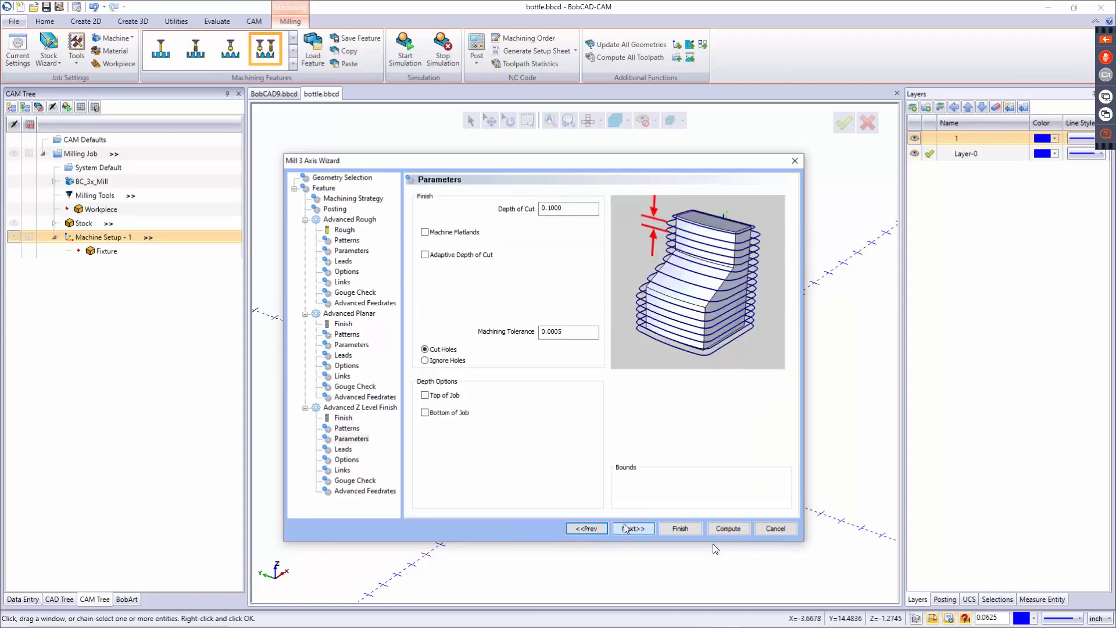
left_click(578, 208)
type(".02")
key("Tab")
Step: Try out Machine Flatlands, Machine Vertical Walls Only and Adaptive Depth of Cut with trimmed passes, and turn them all off again
left_click(425, 232)
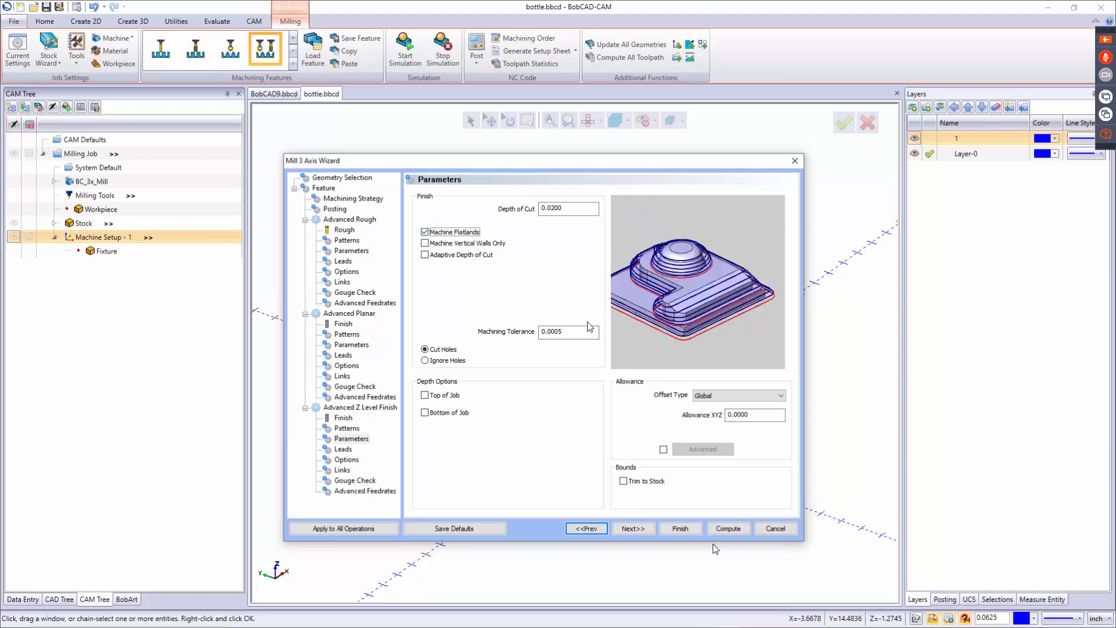
left_click(449, 244)
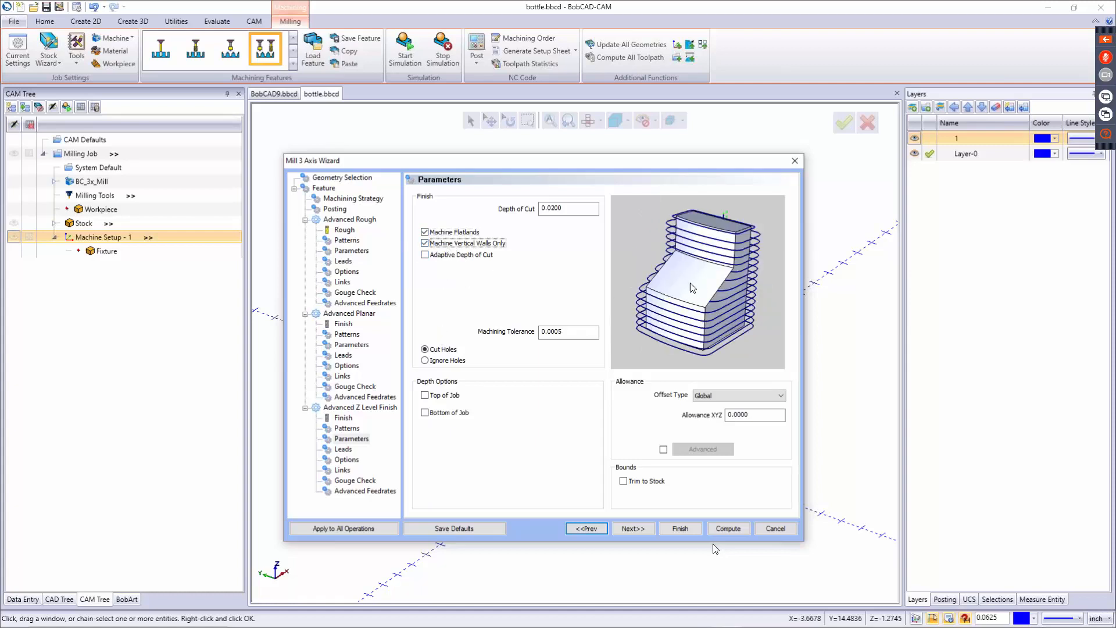
left_click(425, 255)
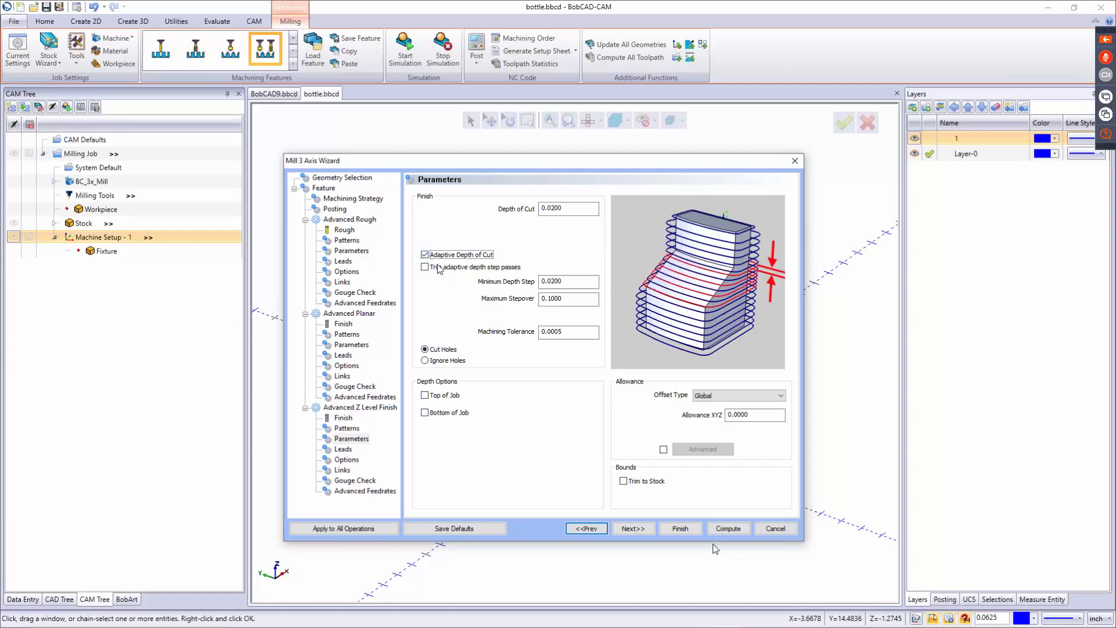
left_click(574, 282)
left_click(572, 298)
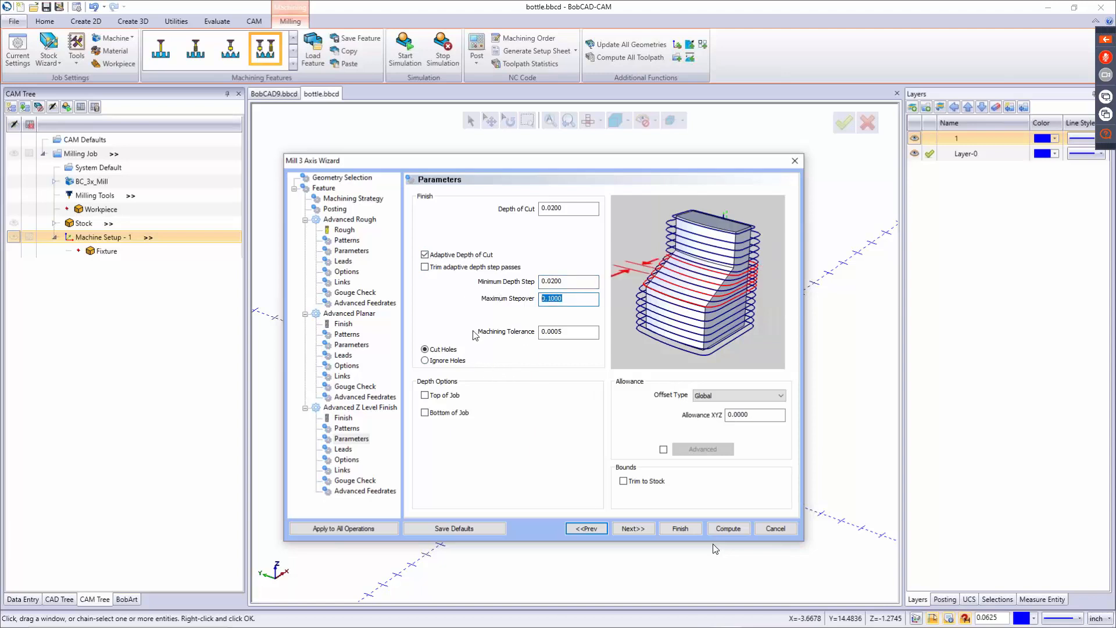
left_click(432, 268)
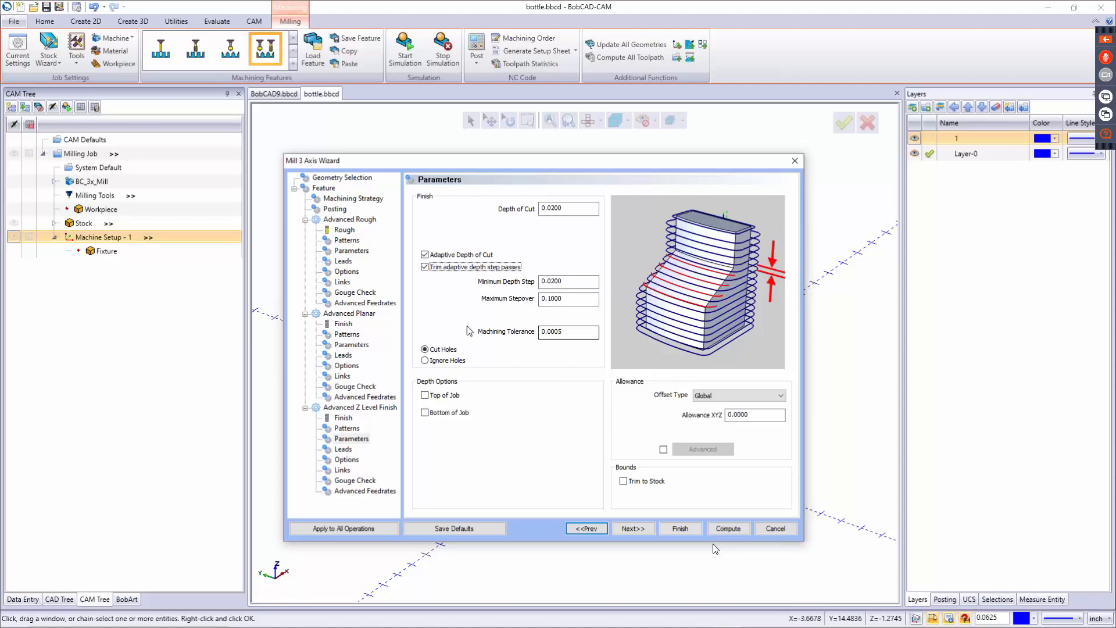
left_click(425, 255)
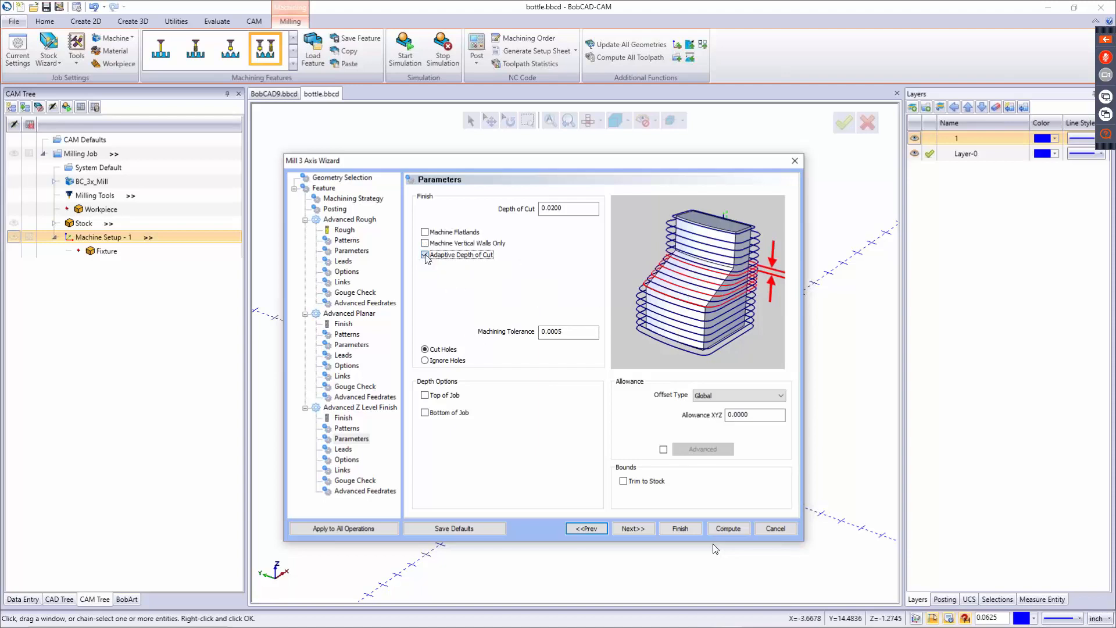
left_click(435, 232)
left_click(438, 233)
left_click_drag(576, 210, 490, 210)
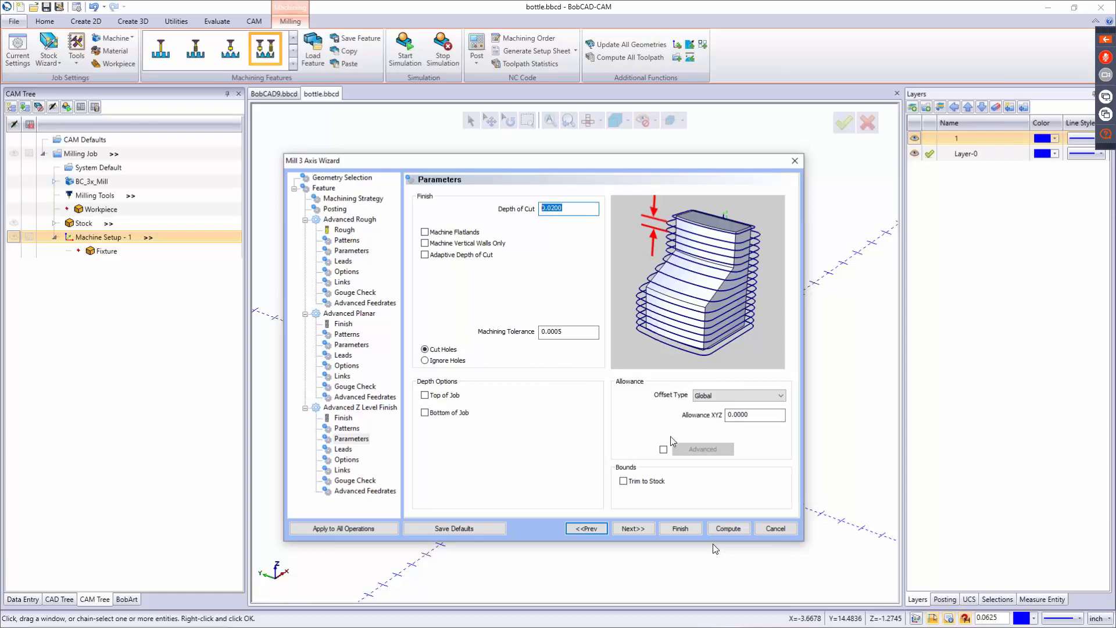
Step: Try out the Ramp and Spiral entries for Advanced Z Level Finish and return to Plunge
left_click(641, 528)
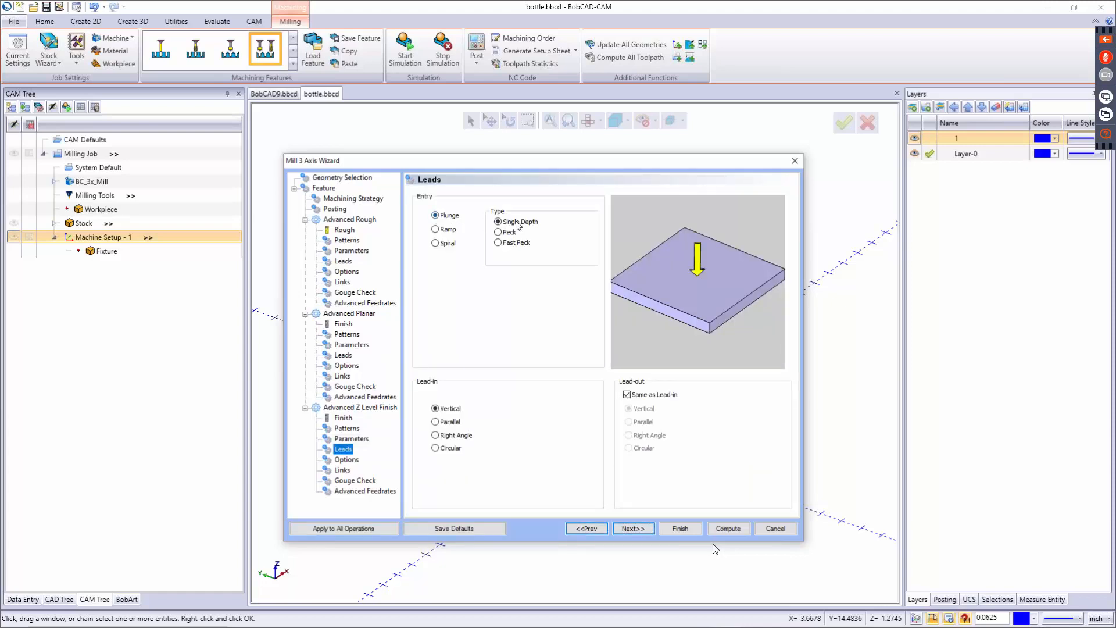
left_click(444, 230)
left_click(451, 244)
left_click(446, 215)
Step: Try out the Parallel, Right Angle and Circular lead-ins for Advanced Z Level Finish and return to Vertical
left_click(445, 422)
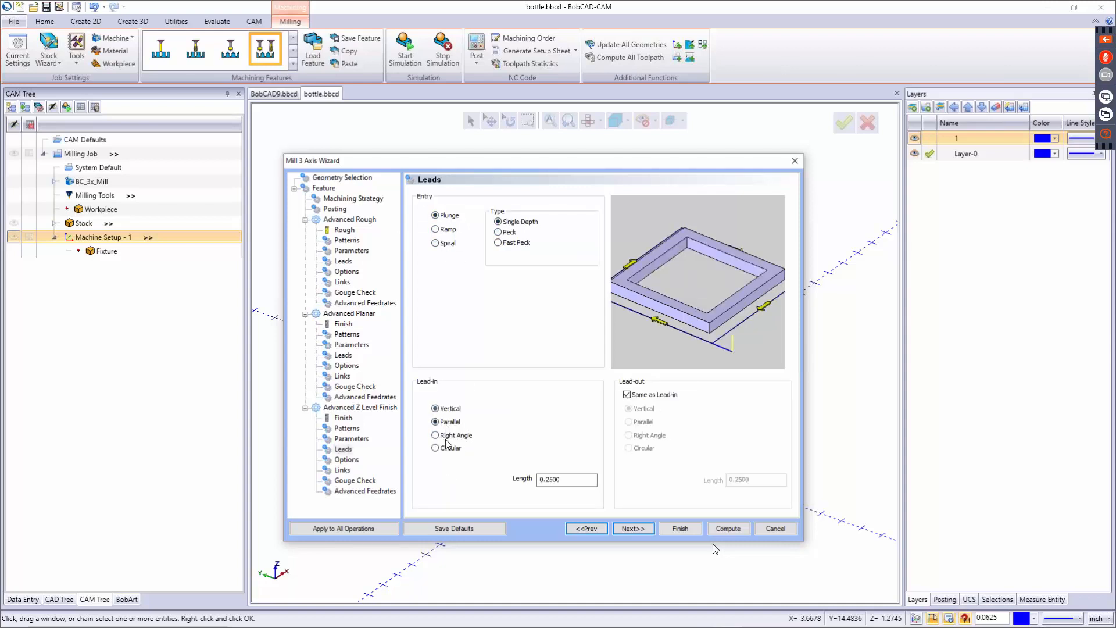
left_click(447, 436)
left_click(446, 449)
left_click(449, 409)
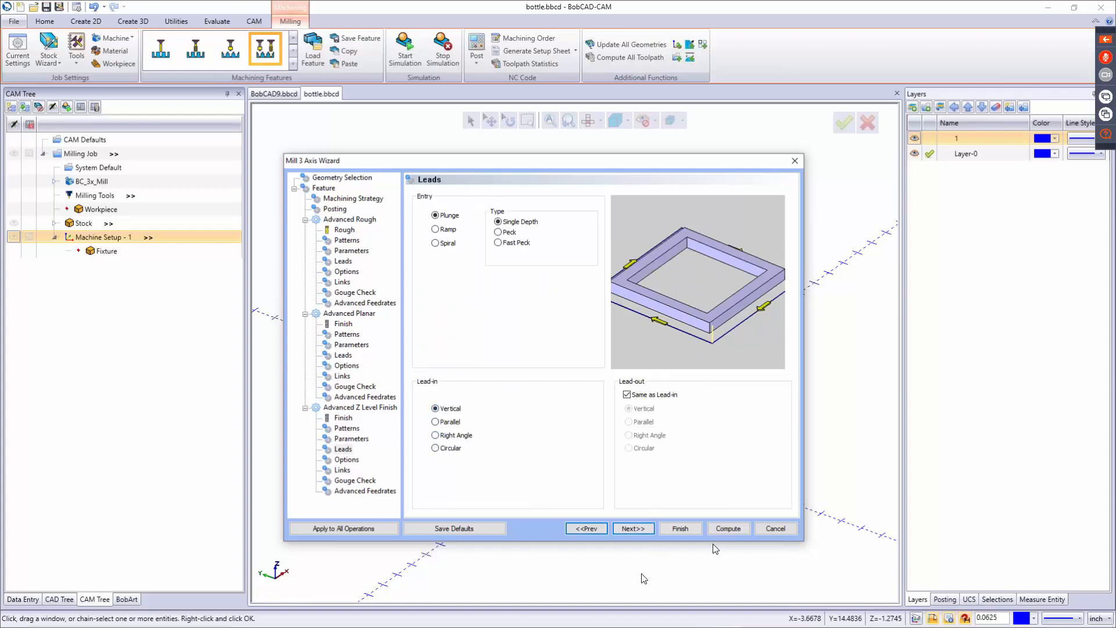
Step: Set the Advanced Z Level Finish cutting extents to Part Bottom
left_click(632, 529)
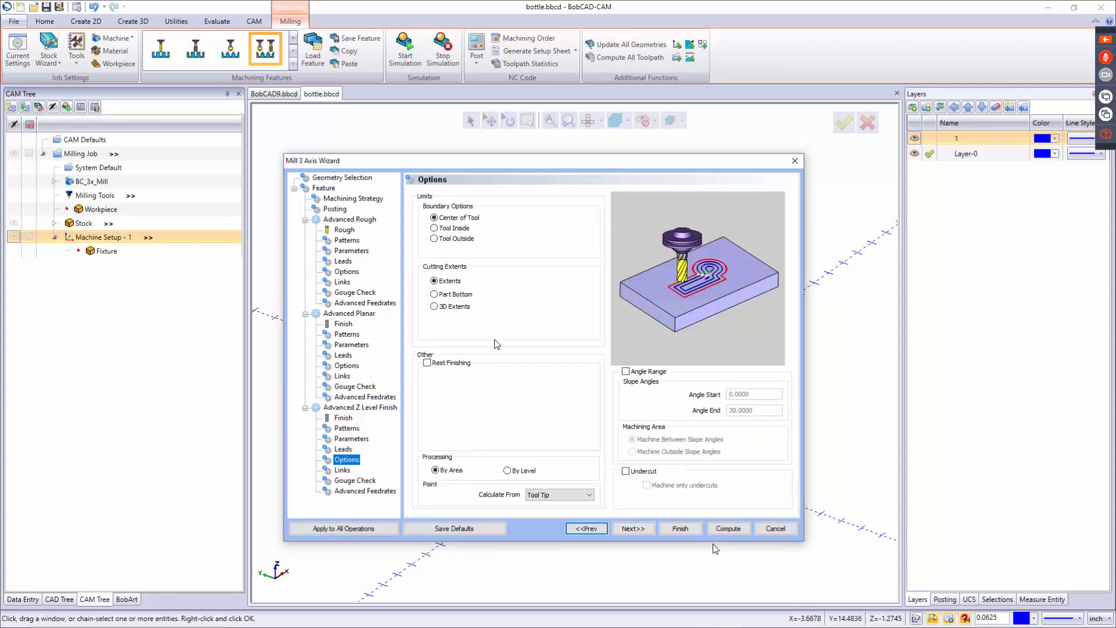
left_click(448, 295)
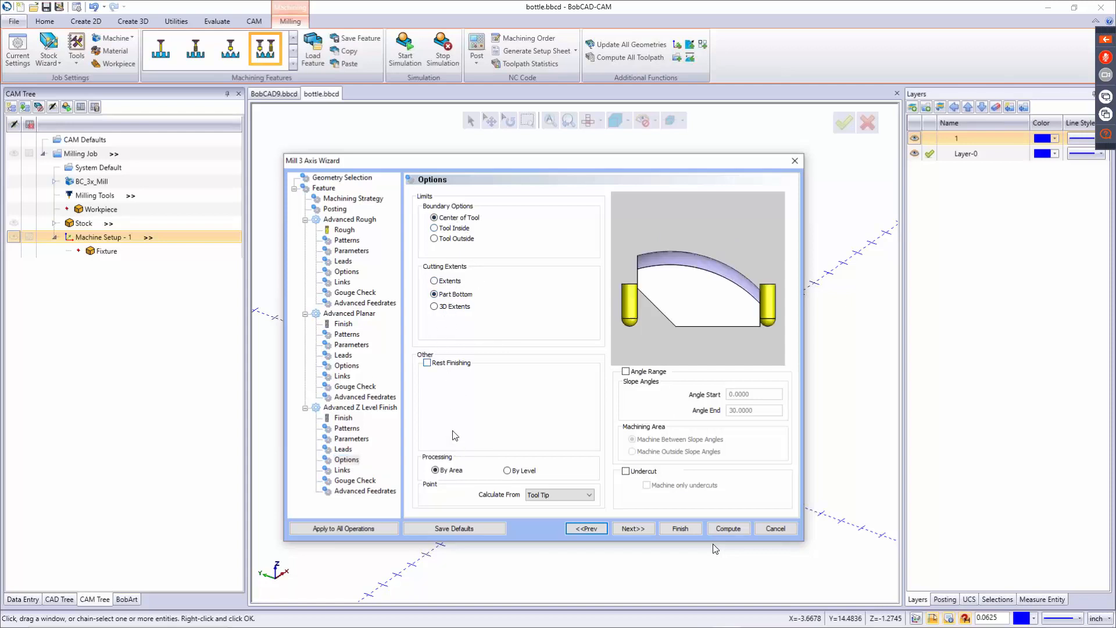
Step: Try out Rest Finishing and Undercut for Advanced Z Level Finish and turn both off again
left_click(428, 364)
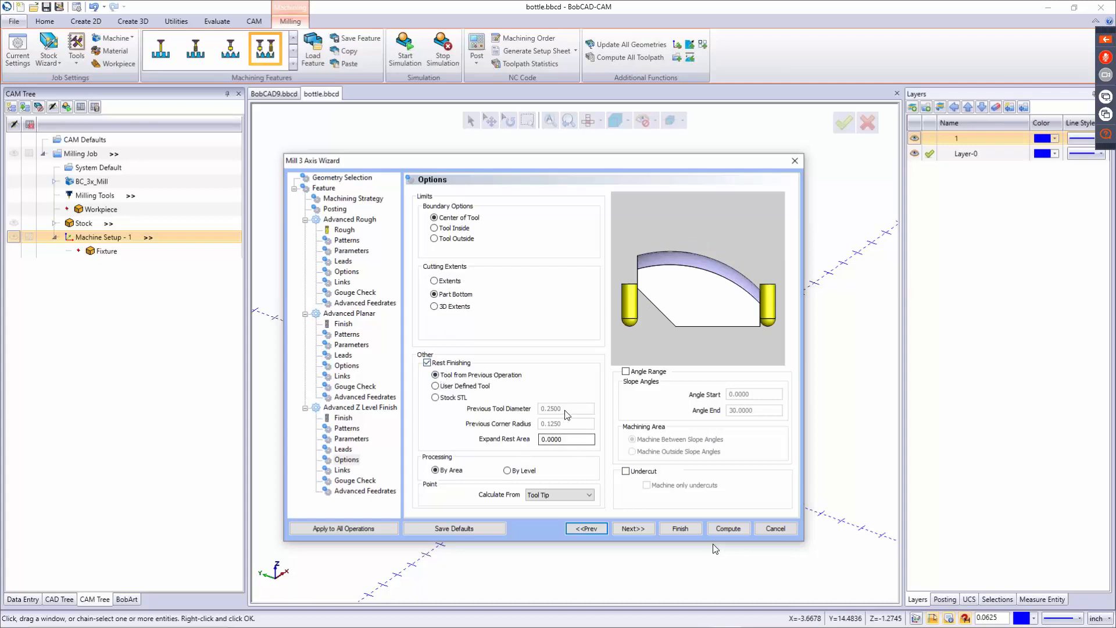
left_click(428, 363)
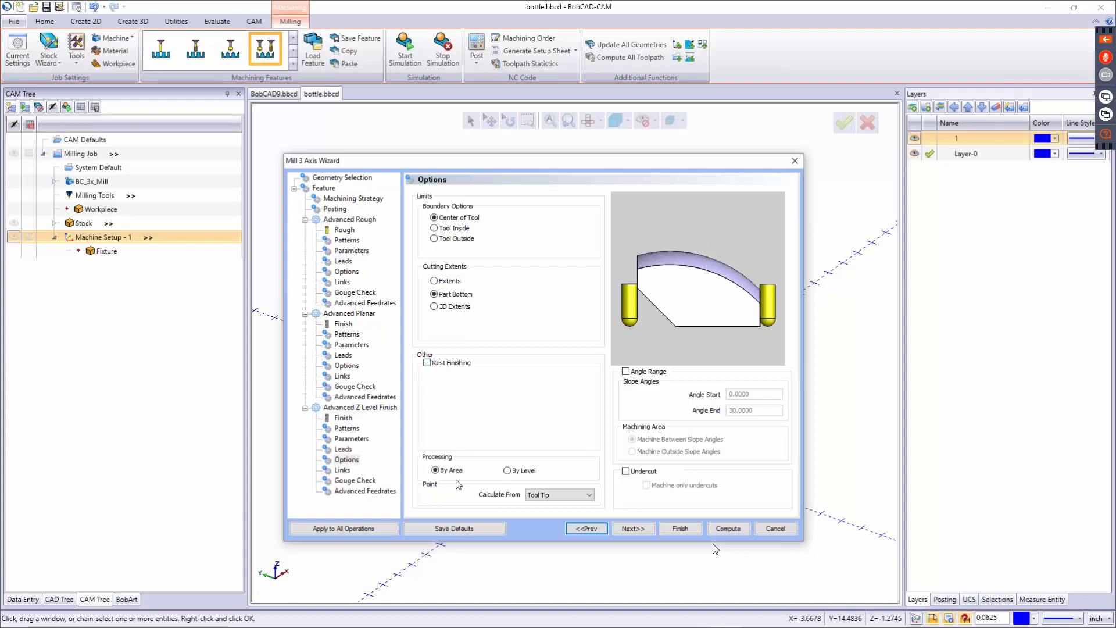
left_click(634, 472)
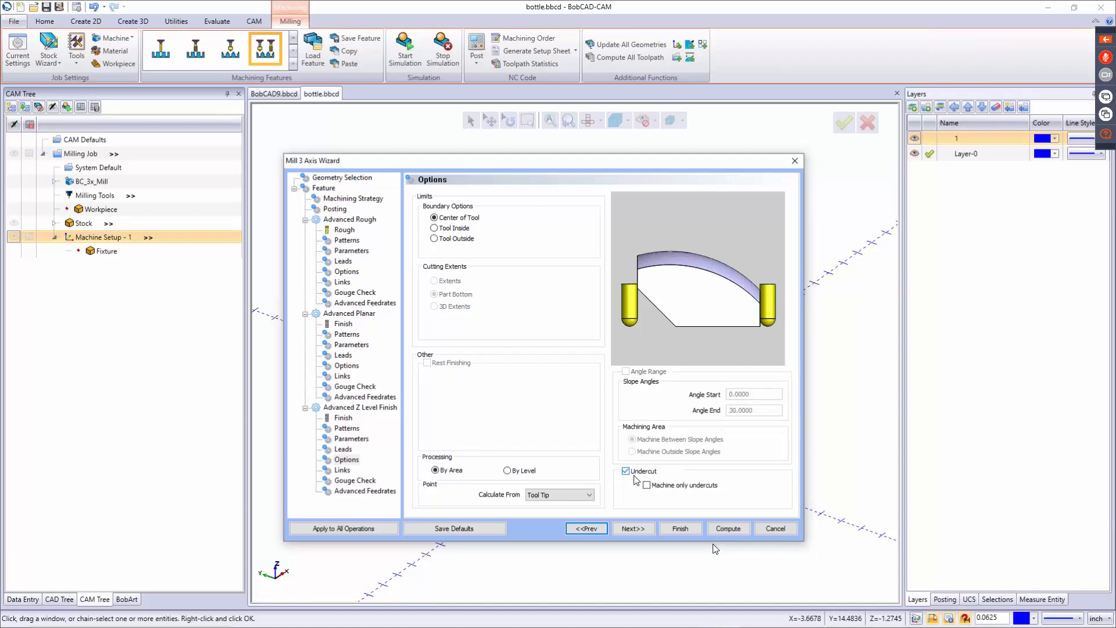
left_click(635, 471)
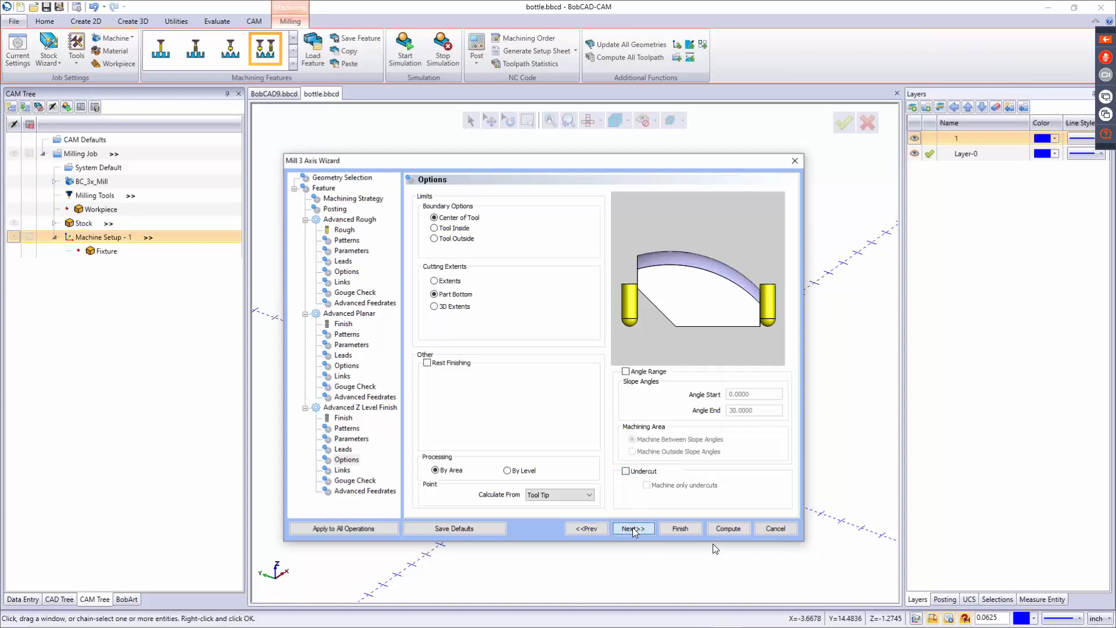
Step: Compare the Advanced Z Level Finish link types, including Horizontal/Vertical, Spiral, S-Link and Full Retract, and return to Follow
left_click(633, 526)
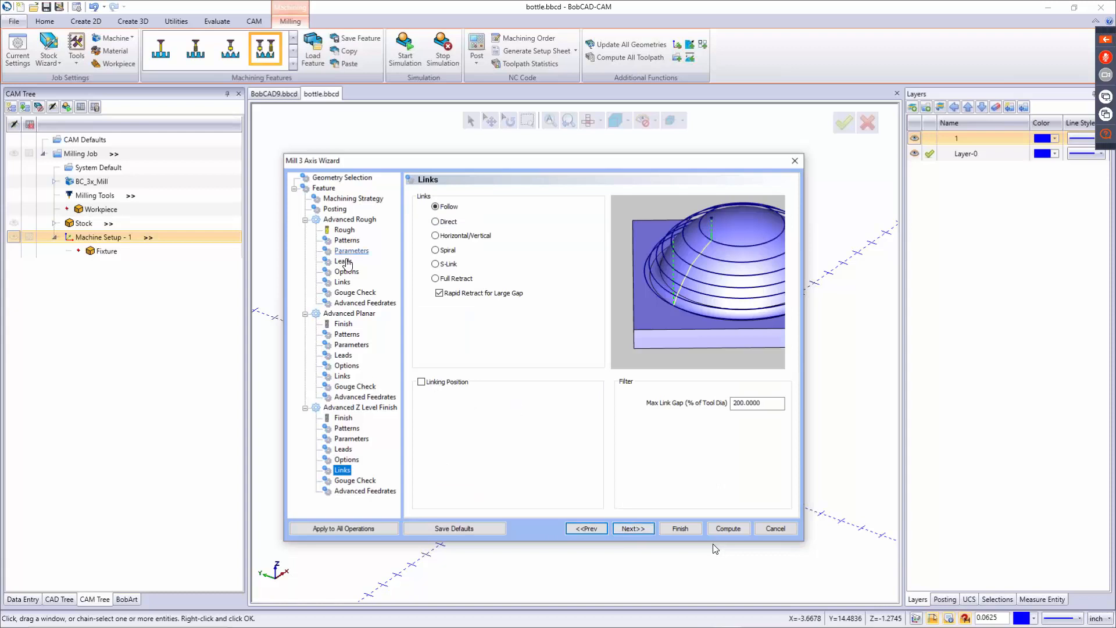
left_click(441, 205)
left_click(440, 236)
left_click(440, 251)
left_click(442, 265)
left_click(440, 280)
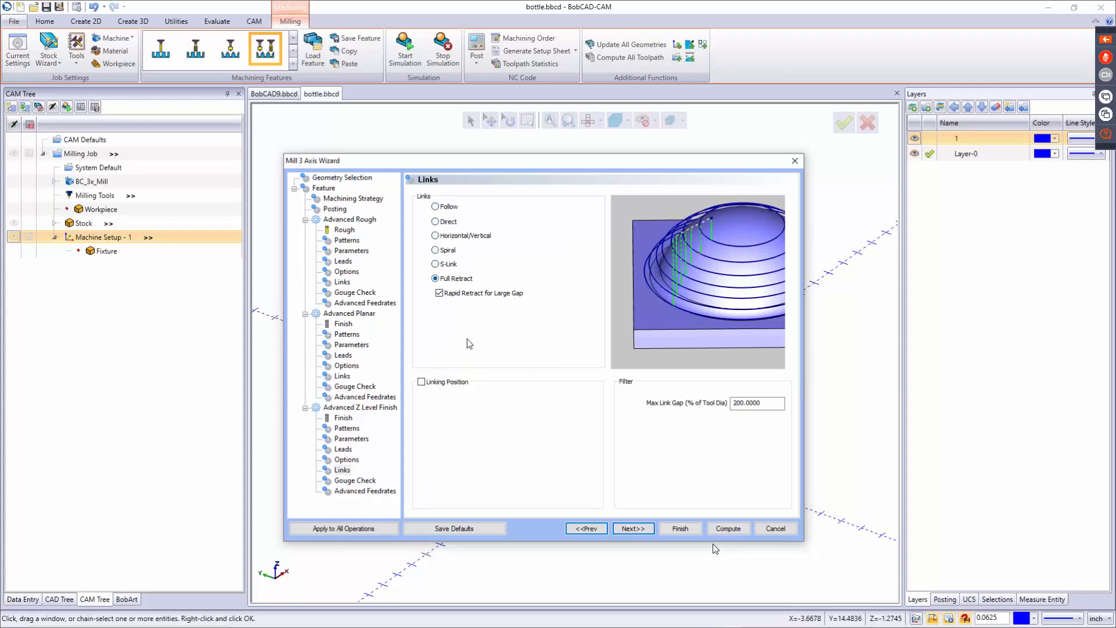
left_click(447, 208)
Step: Try out the Linking Position option with its shift for subsequent passes and turn it off again
left_click(422, 382)
left_click(567, 398)
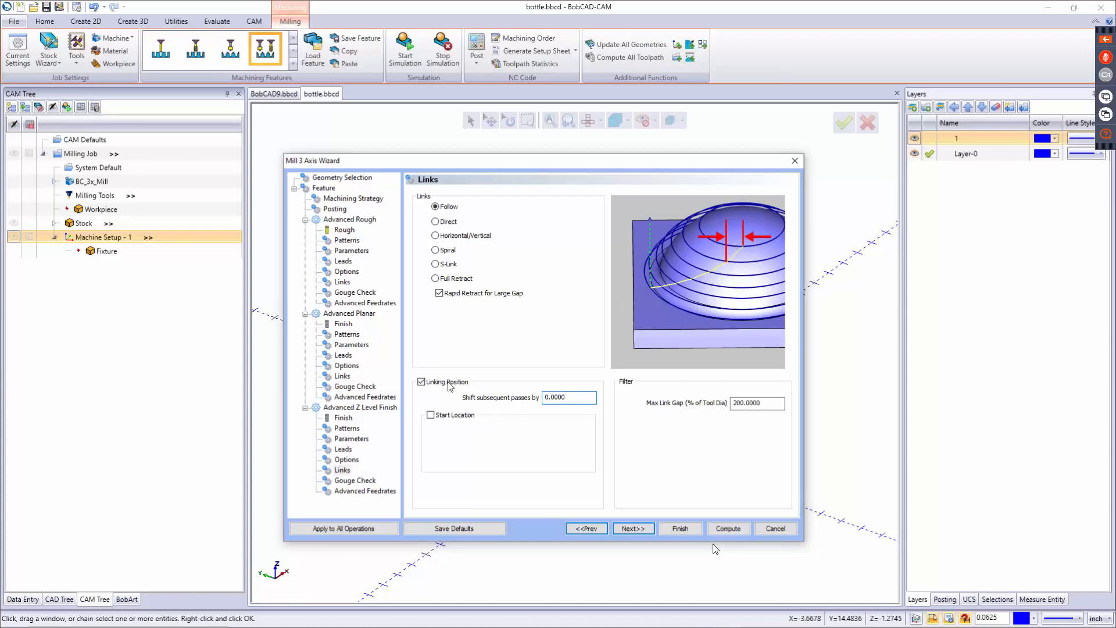
left_click(422, 381)
Step: Keep the Z level gouge check and advanced feedrate defaults and finish the Mill 3 Axis feature without computing it
left_click(644, 528)
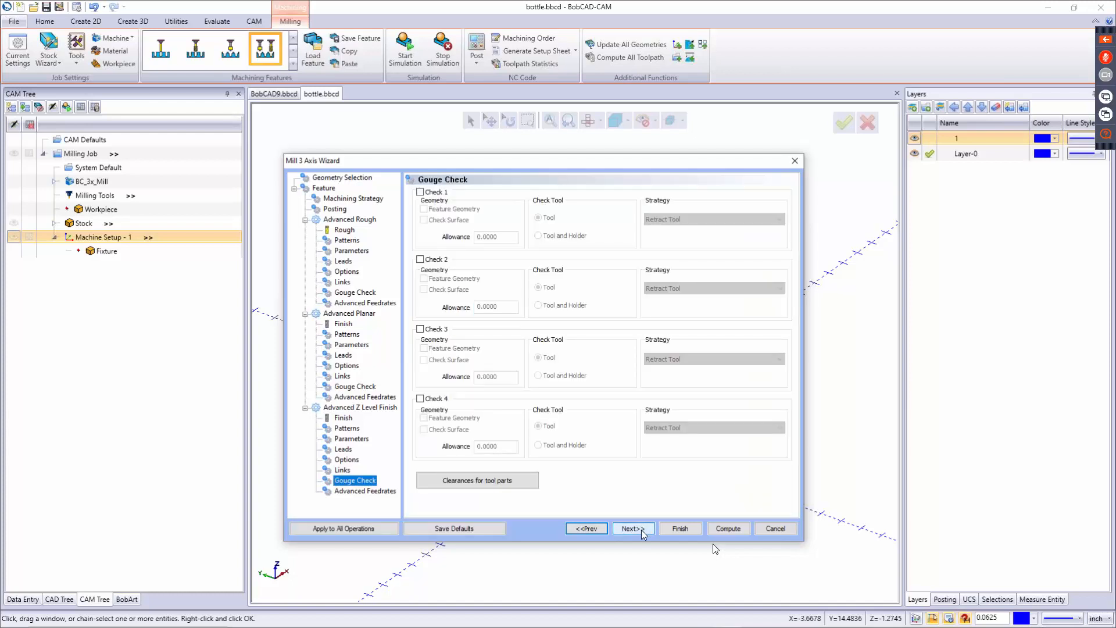
left_click(640, 529)
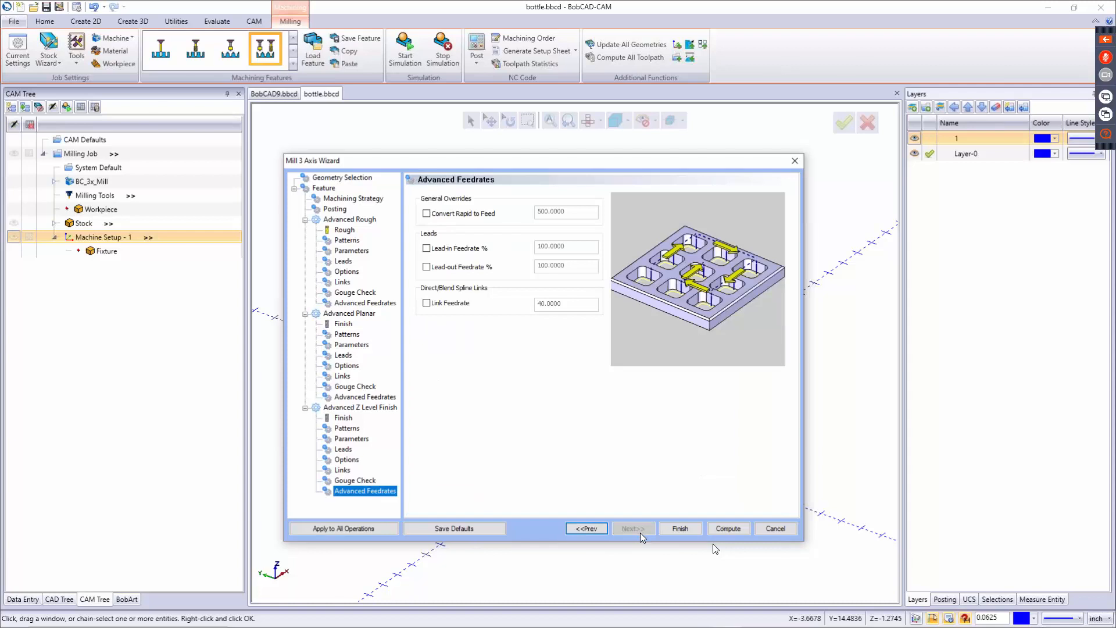
left_click(681, 529)
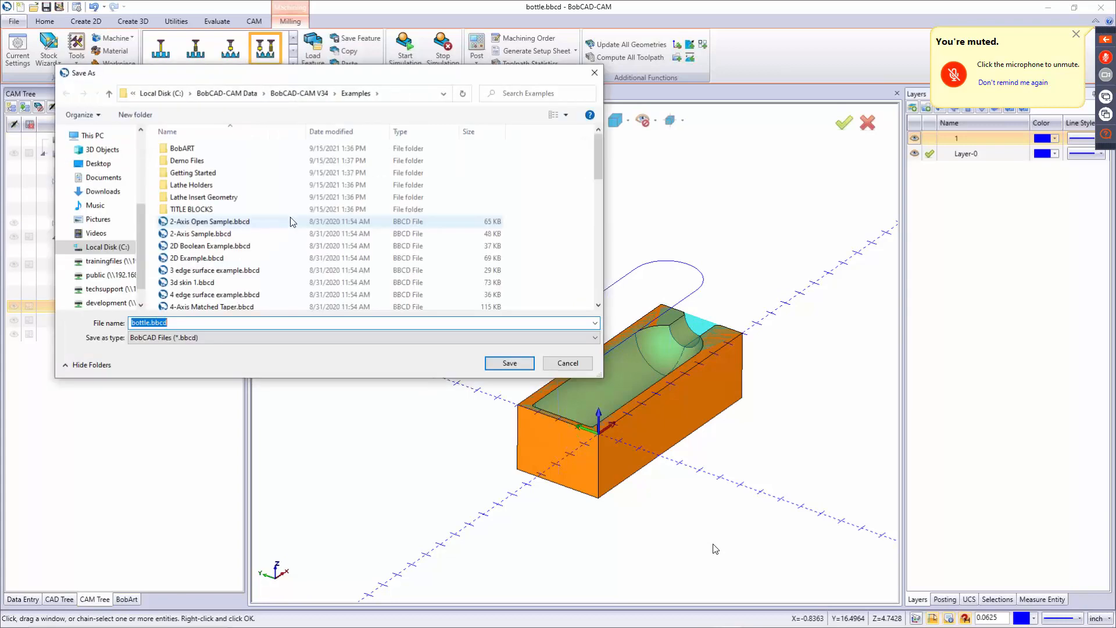
Step: Save the part file as bottle.bbcd on the Desktop
left_click(98, 163)
left_click(510, 363)
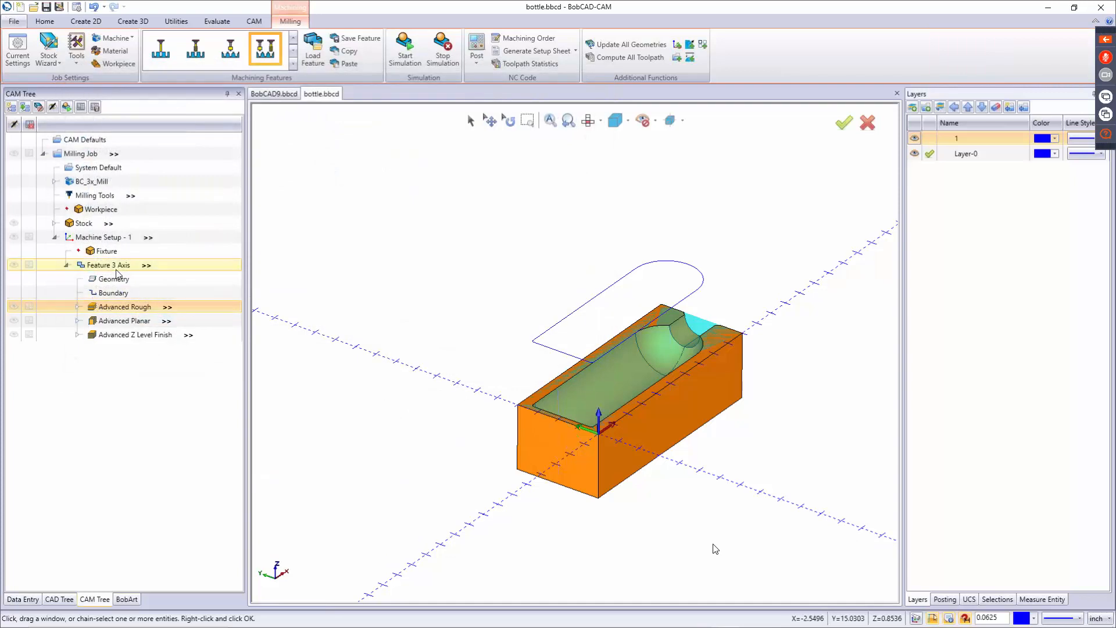
Step: Compute all toolpaths of the Mill 3 Axis feature, and hide the toolpaths of its three operations
right_click(115, 271)
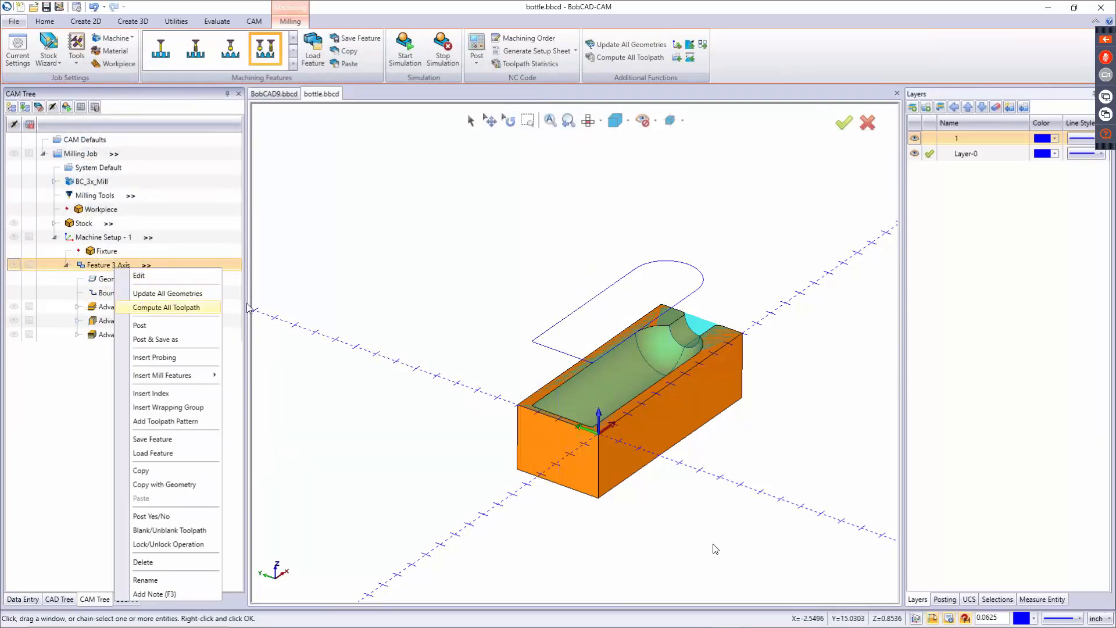
left_click(148, 305)
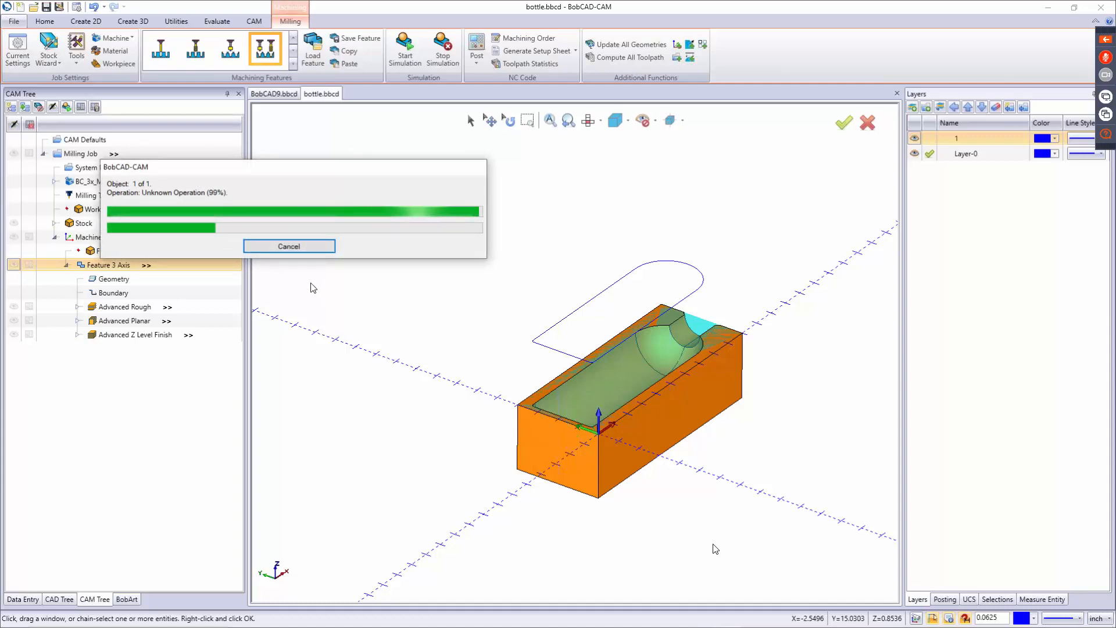
left_click(14, 308)
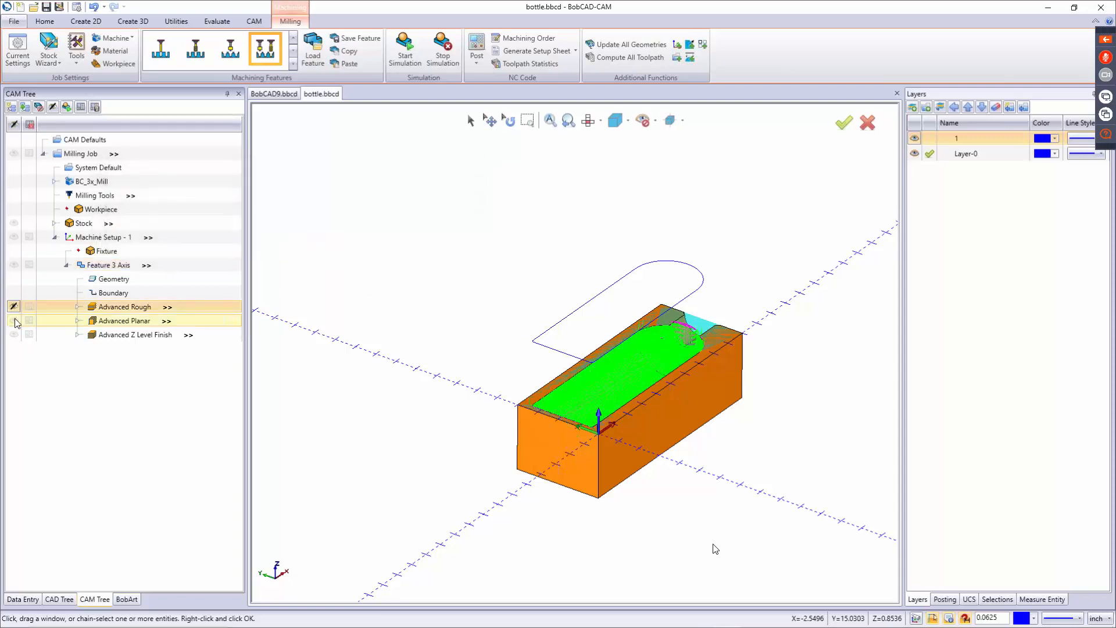
left_click(14, 321)
left_click(14, 335)
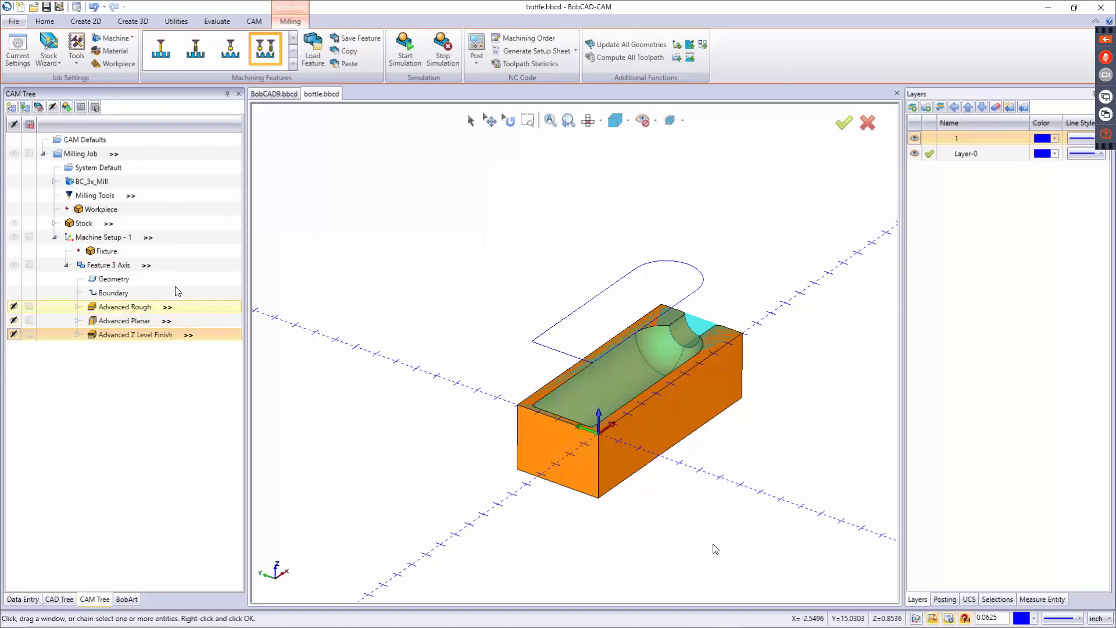
Step: Hide the stock, make layer 1 the active layer and hide Layer-0 with its boundary wireframe
left_click(14, 224)
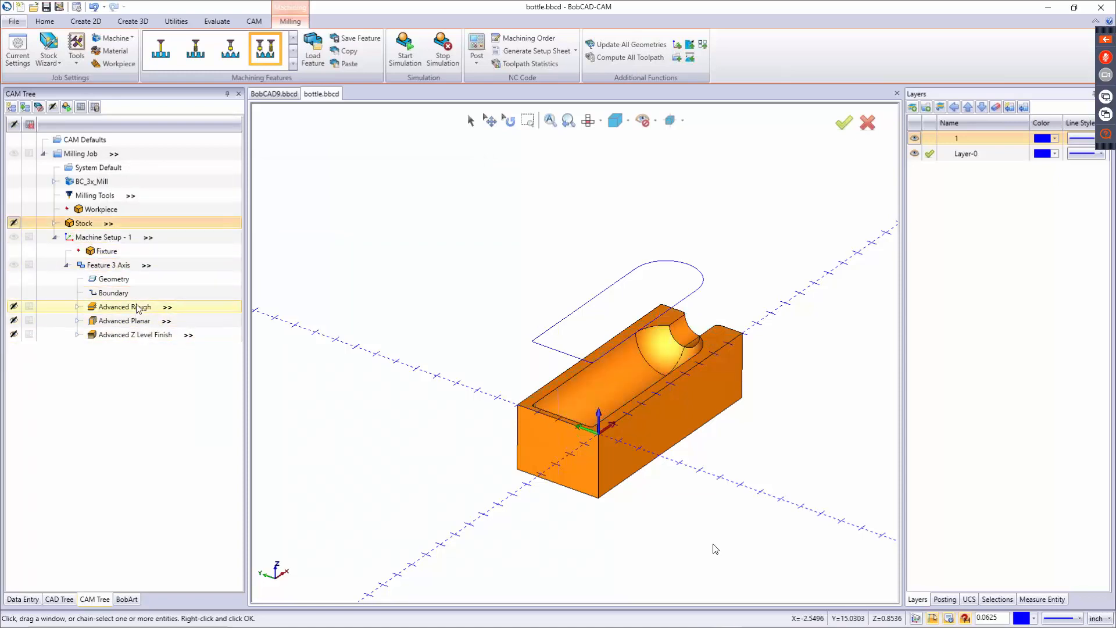
left_click(929, 139)
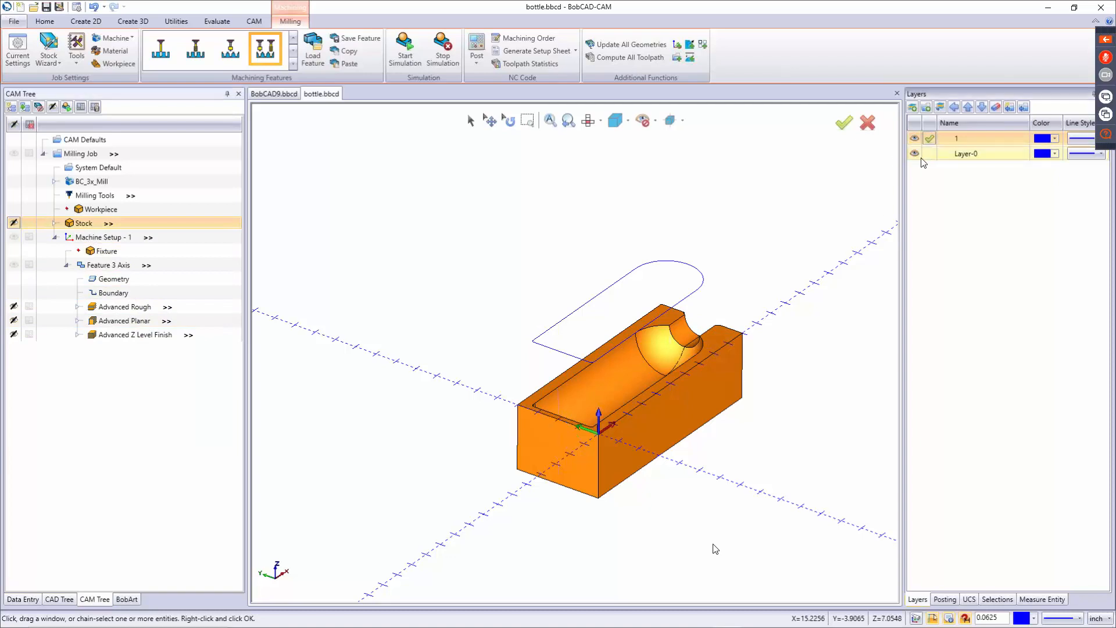
left_click(914, 153)
Step: Examine the Advanced Rough and Advanced Planar toolpaths one at a time inside the bottle cavity
left_click(126, 313)
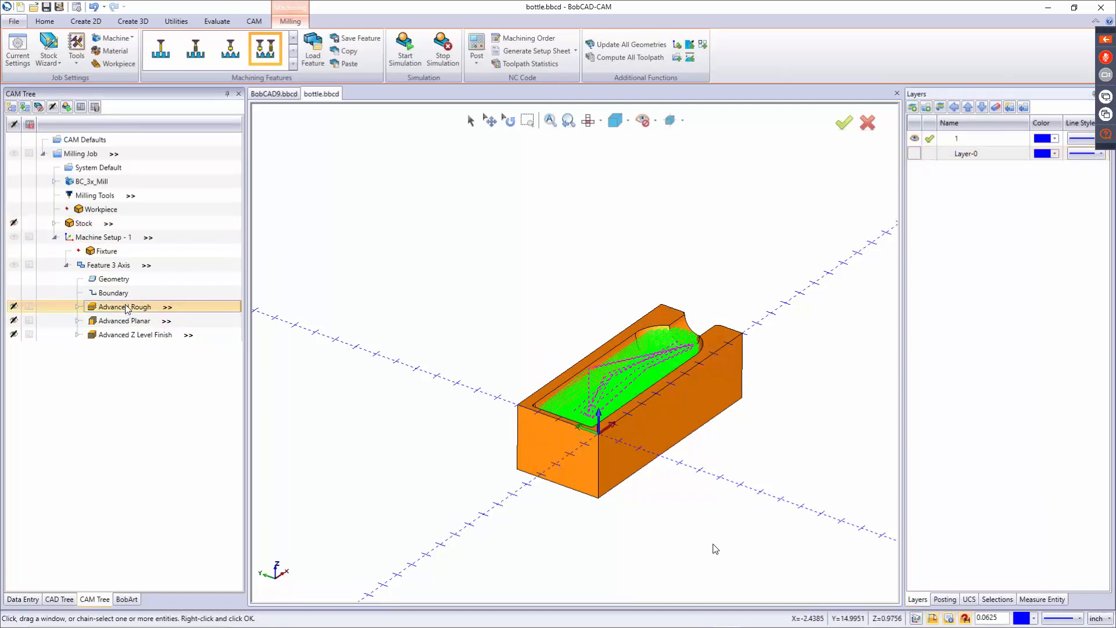
middle_click_drag(698, 401, 657, 410)
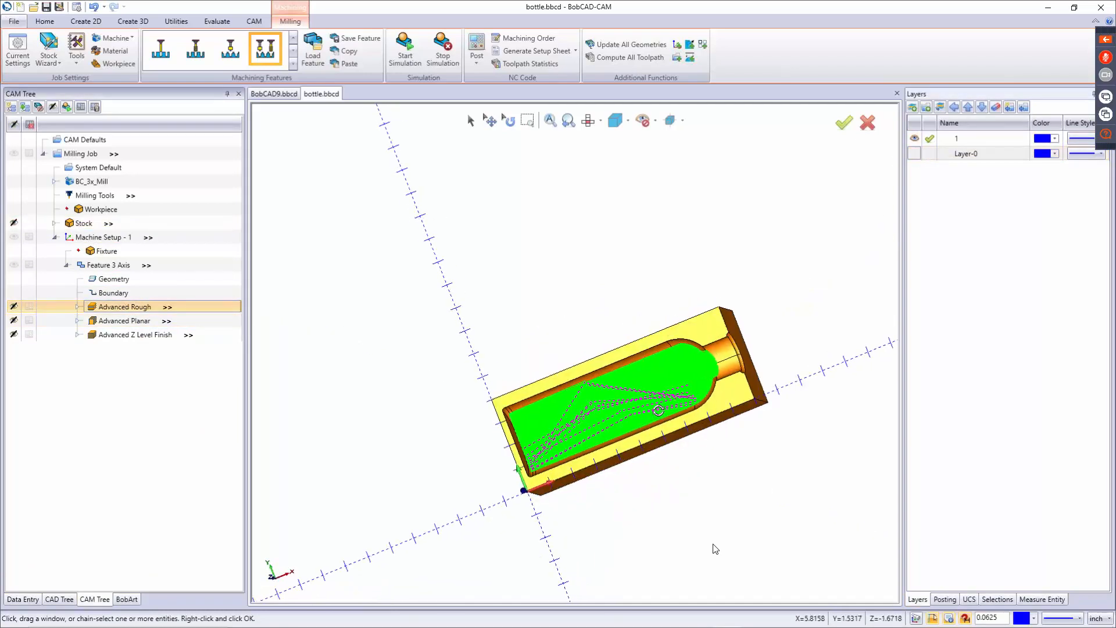
scroll(651, 387, "up", 5)
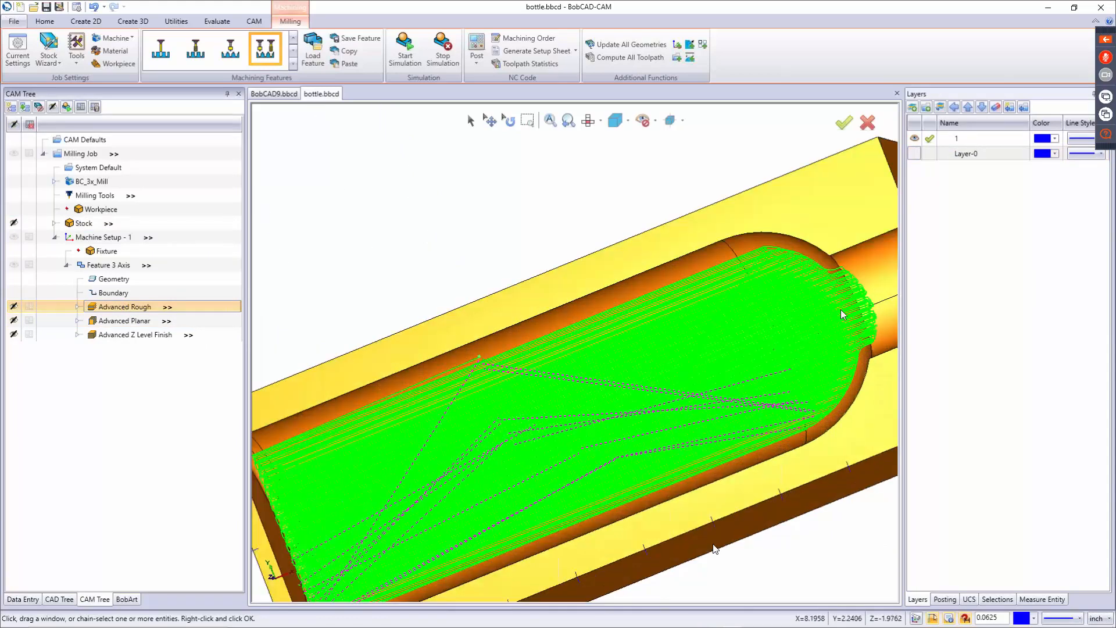
scroll(648, 356, "down", 3)
middle_click_drag(651, 366, 650, 327)
left_click(114, 324)
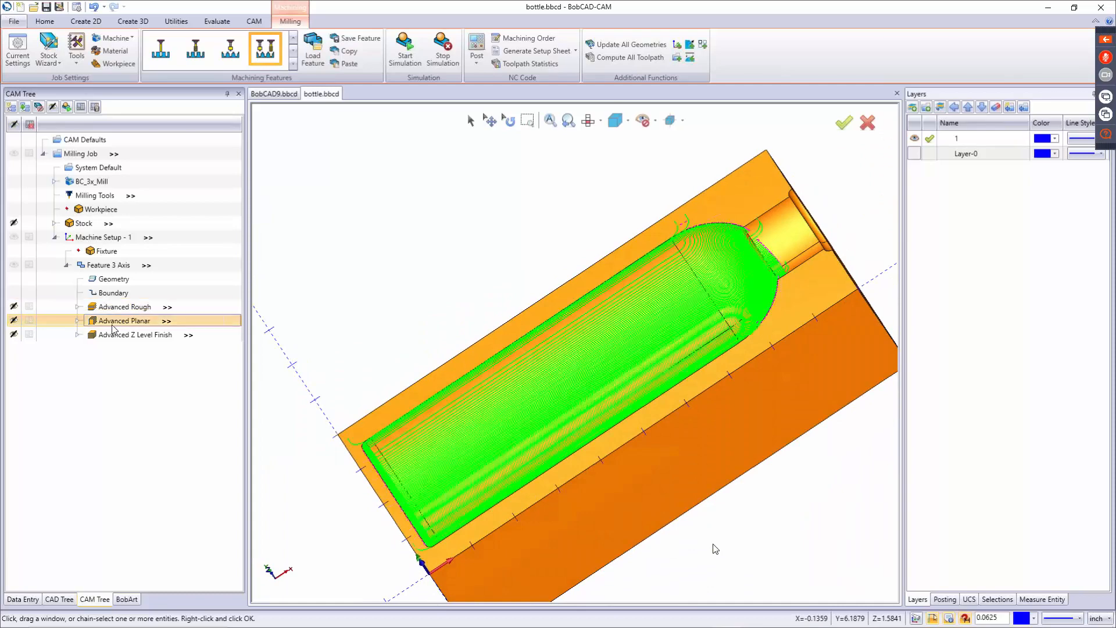
middle_click_drag(552, 366, 561, 344)
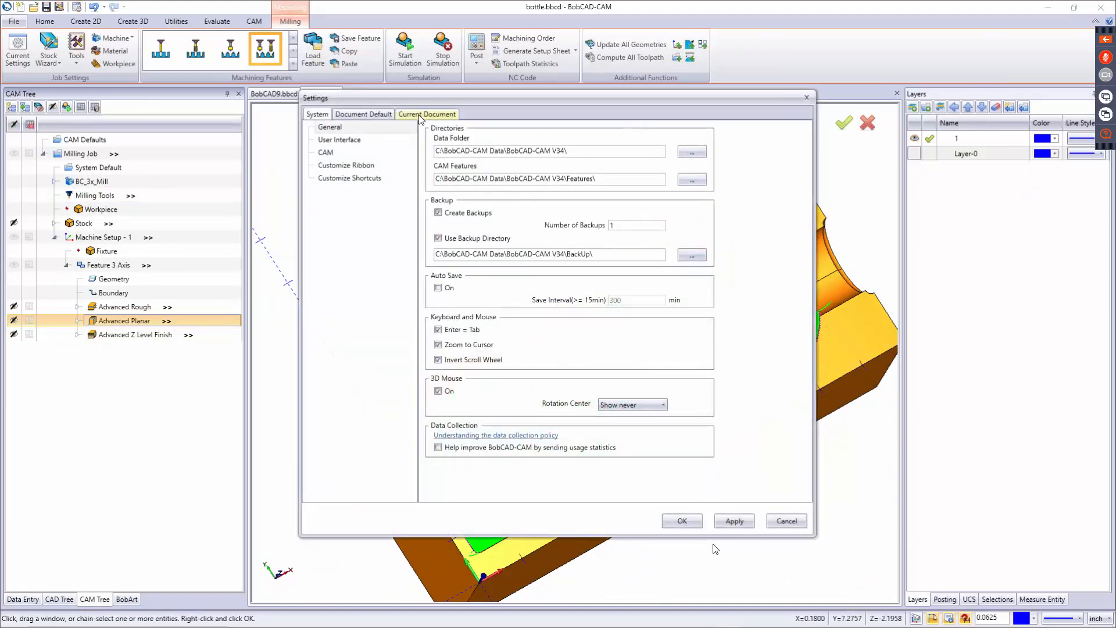
Step: Raise the current document's shading quality and wireframe quality to the maximum in the display settings
left_click(425, 114)
left_click(340, 142)
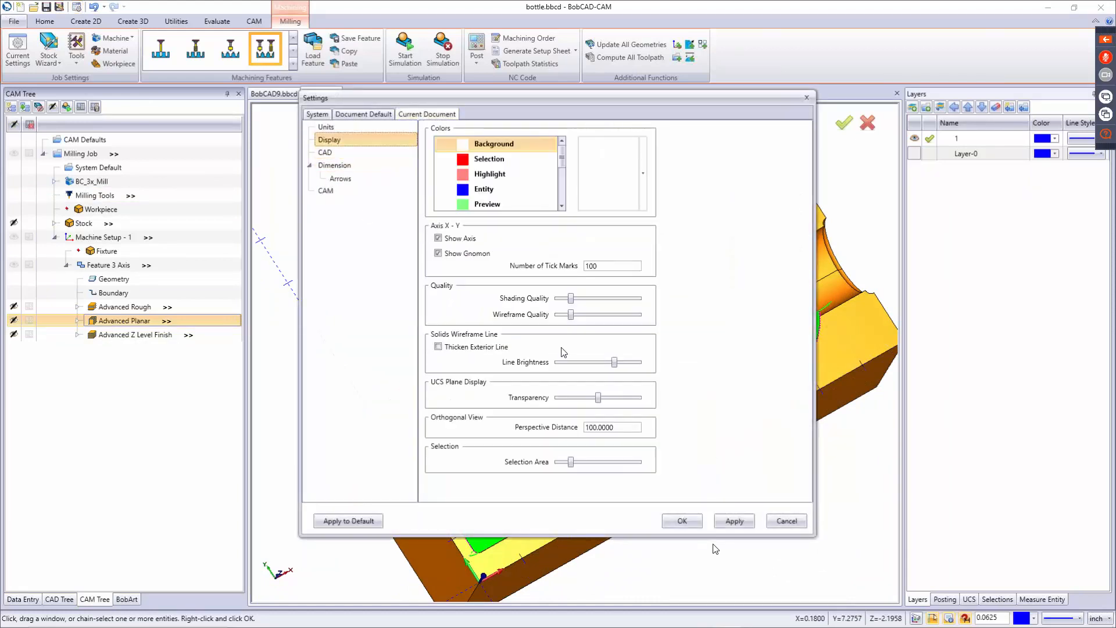
left_click_drag(571, 299, 639, 298)
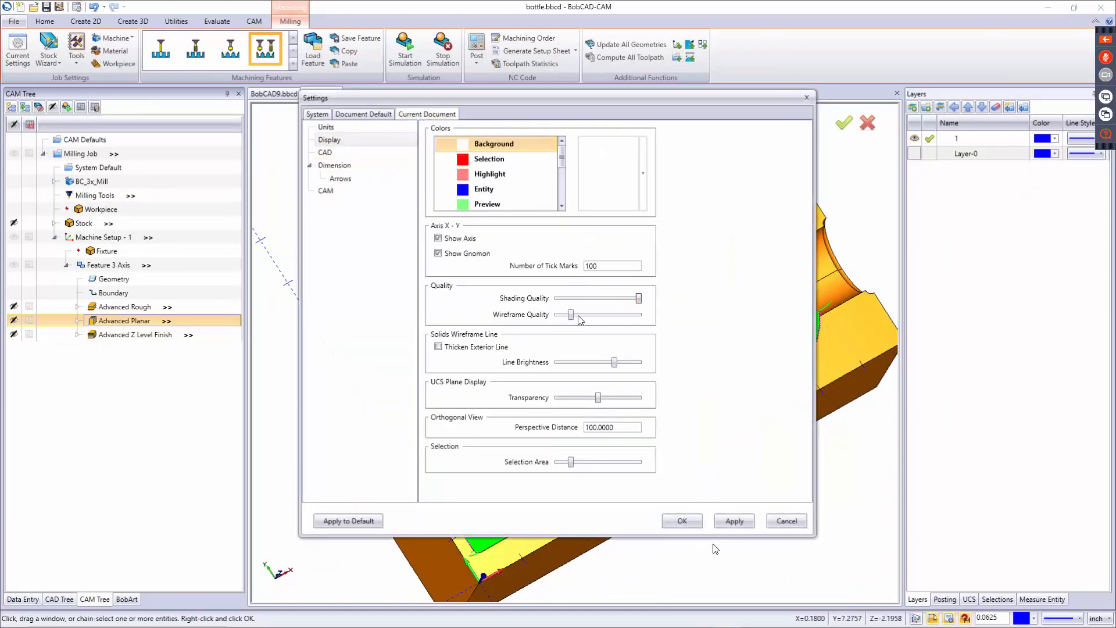
left_click_drag(572, 316, 641, 315)
left_click(682, 520)
Step: Inspect the mold at the finer display quality and examine the Advanced Z Level Finish toolpath
middle_click_drag(688, 367, 716, 389)
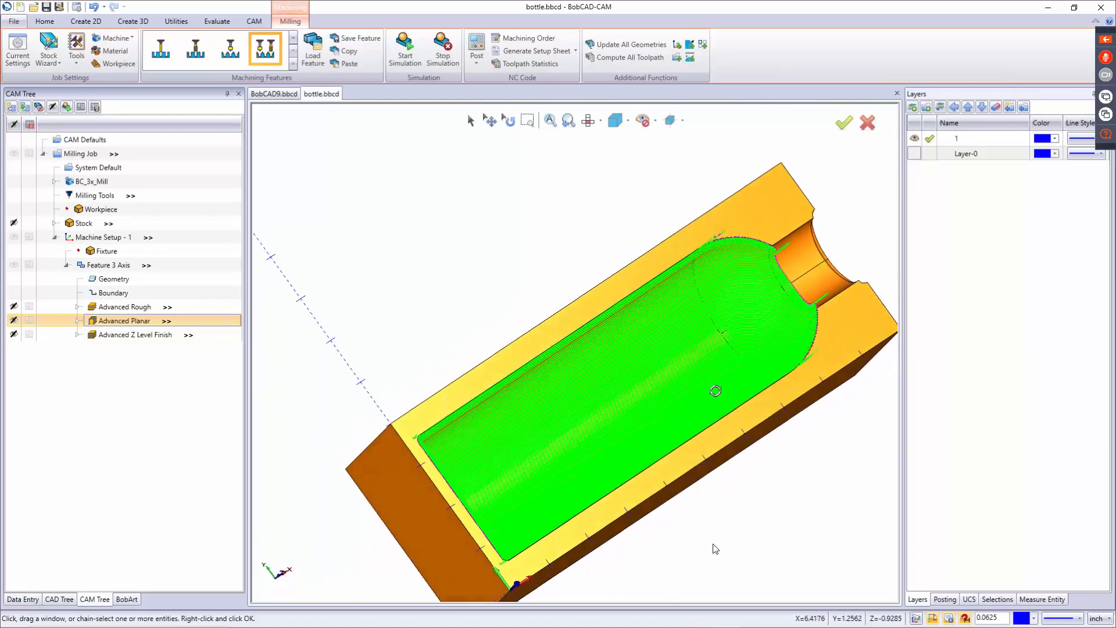
left_click(119, 335)
middle_click_drag(510, 426, 701, 362)
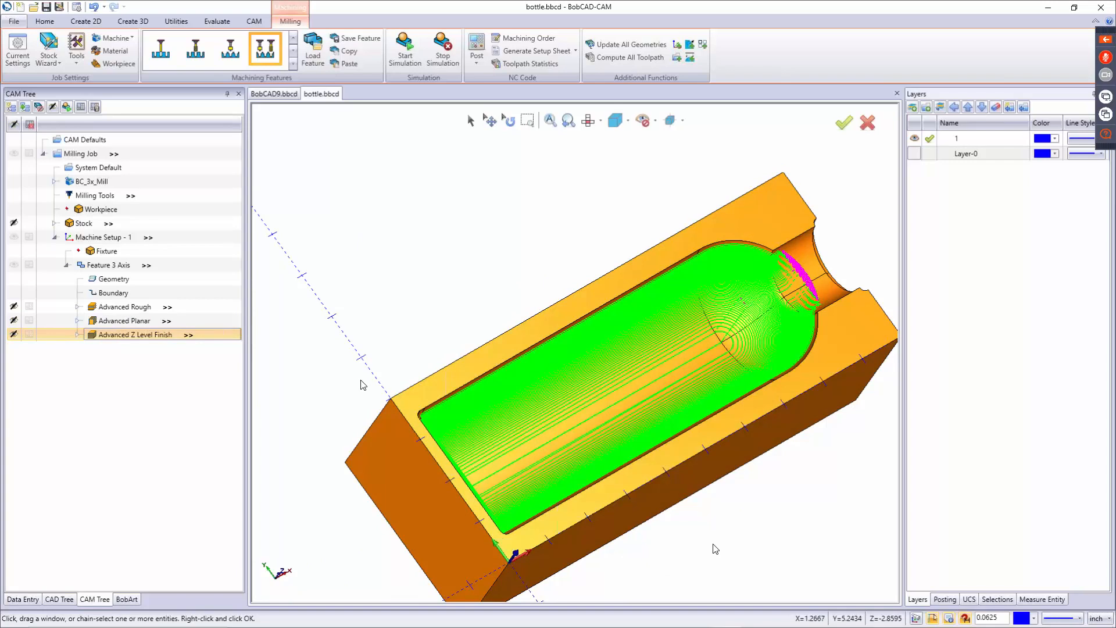
Step: Edit the Advanced Planar operation to use an angle range with slope angles from 30 to 90
right_click(114, 325)
left_click(134, 328)
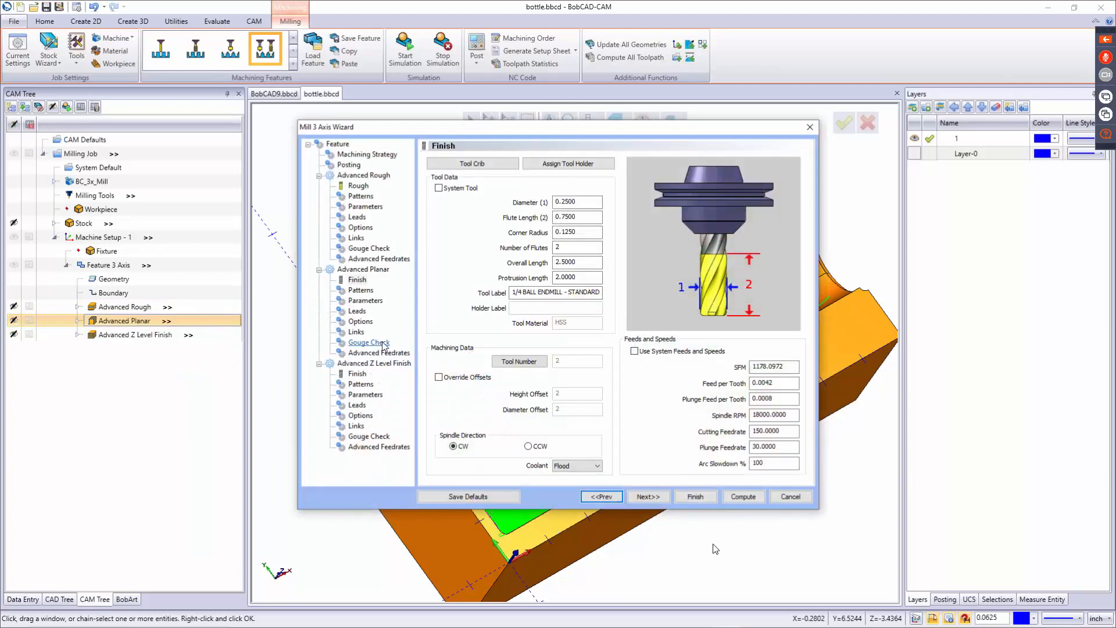
left_click(360, 322)
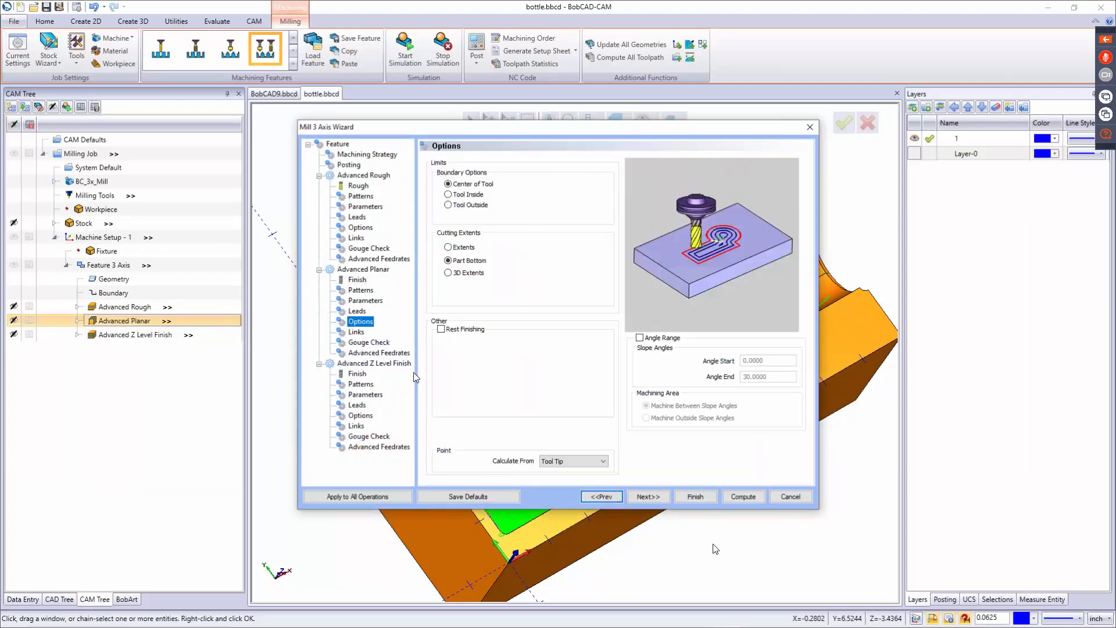
left_click(640, 339)
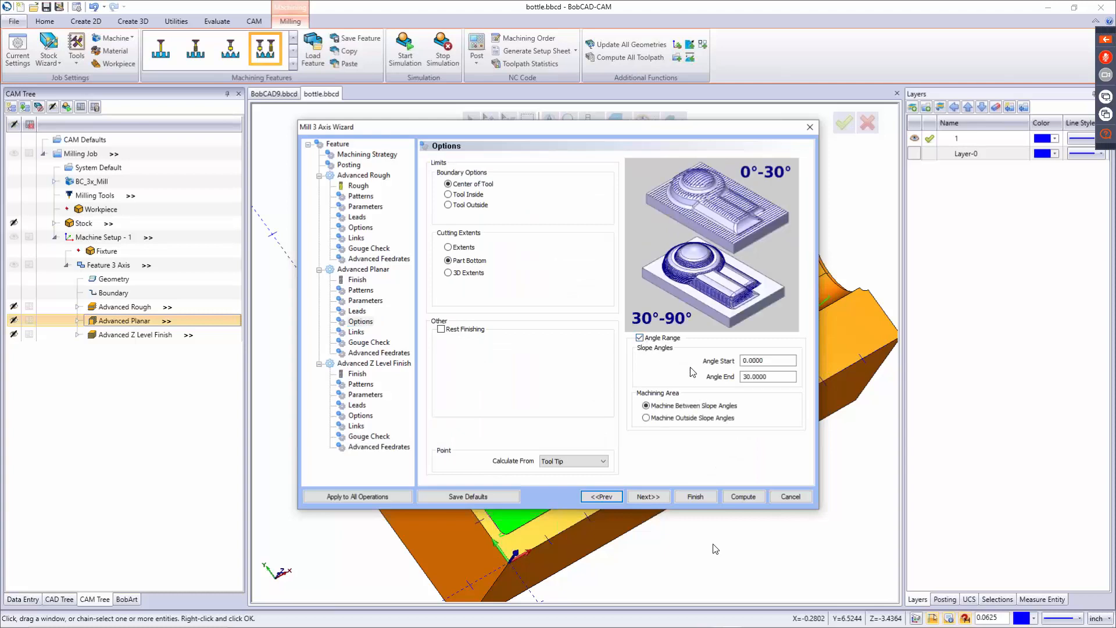
left_click_drag(768, 361, 716, 366)
type("30")
key("Tab")
type("90")
key("Tab")
Step: Enable the angle range of 0 to 30 for the Advanced Z Level Finish operation and compute the feature
left_click(361, 415)
left_click(642, 339)
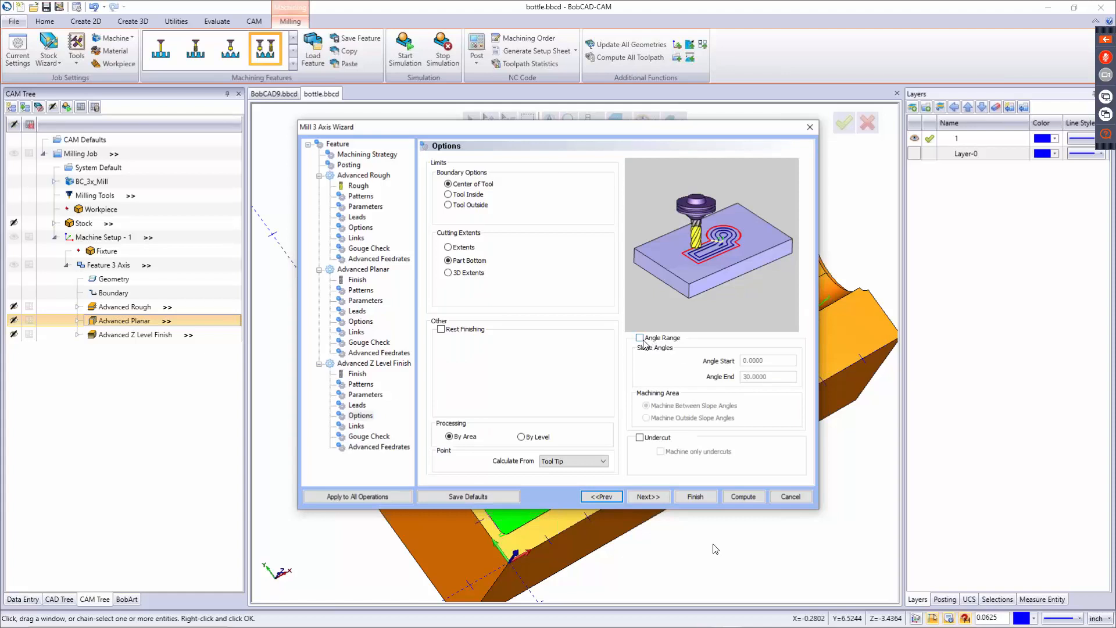
left_click(737, 496)
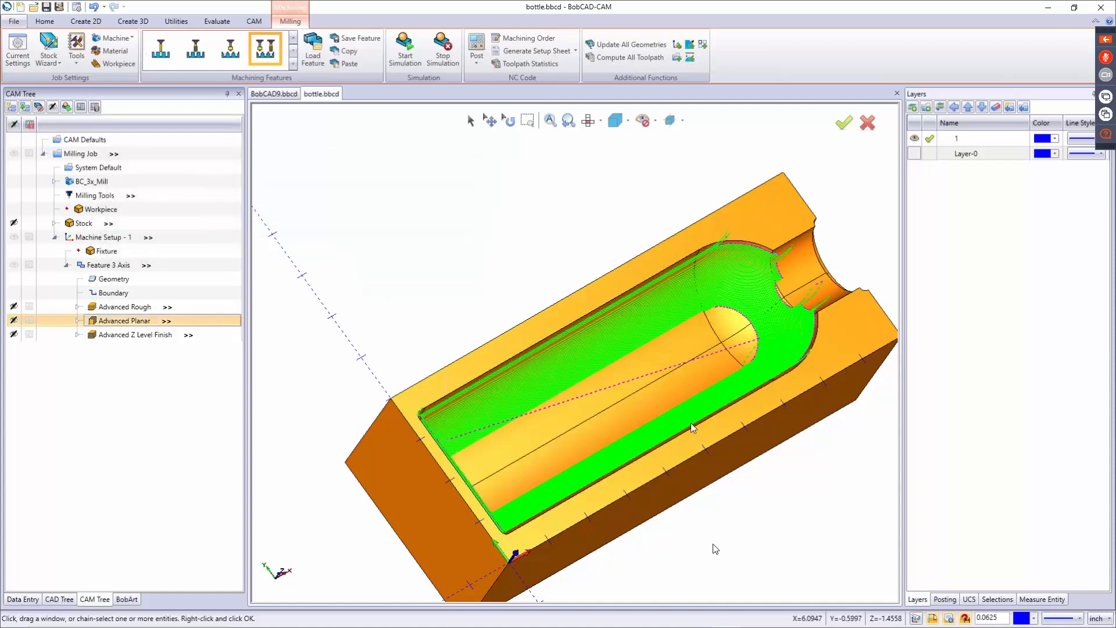
Step: Compare the areas covered by the recomputed Advanced Planar and Advanced Z Level Finish toolpaths
mouse_move(619, 363)
middle_mouse_down()
mouse_move(593, 304)
mouse_move(608, 391)
mouse_move(620, 381)
mouse_move(608, 376)
middle_mouse_up()
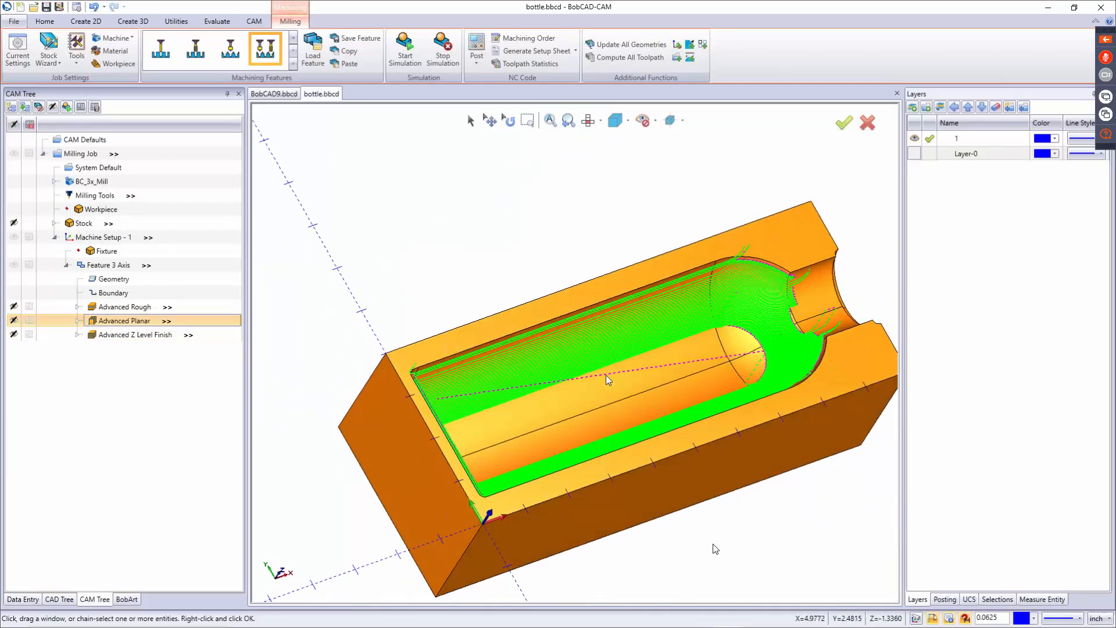
left_click(127, 336)
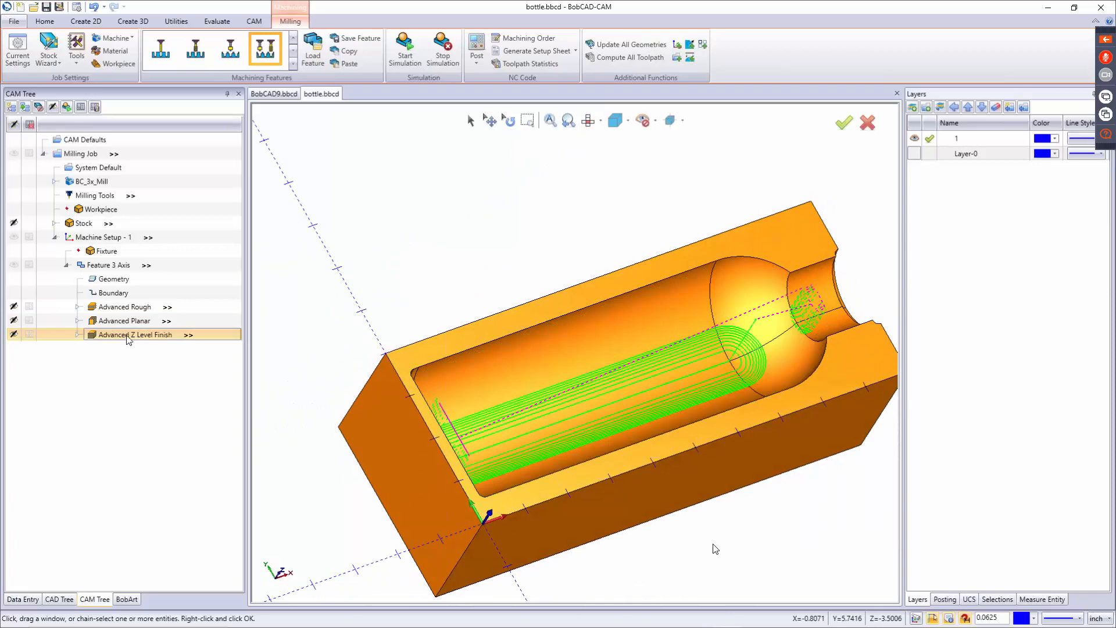
left_click(123, 320)
Step: Edit the Advanced Planar operation so its slope angles run from 0 to 30
right_click(123, 320)
left_click(134, 327)
left_click(360, 321)
left_click(766, 361)
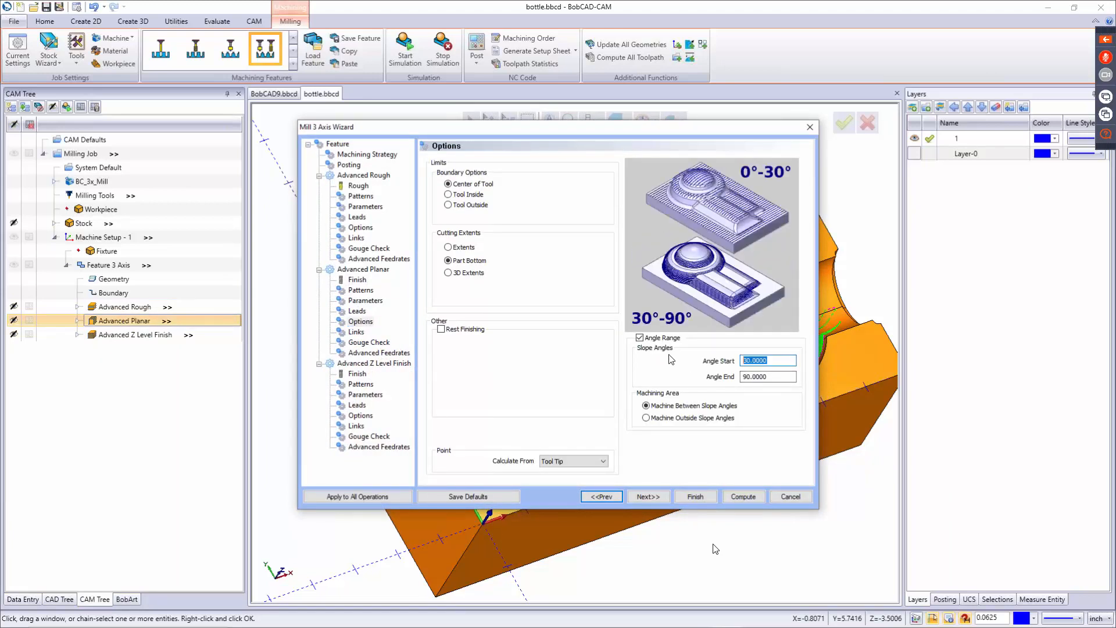
type("0")
key("Tab")
type("30")
key("Tab")
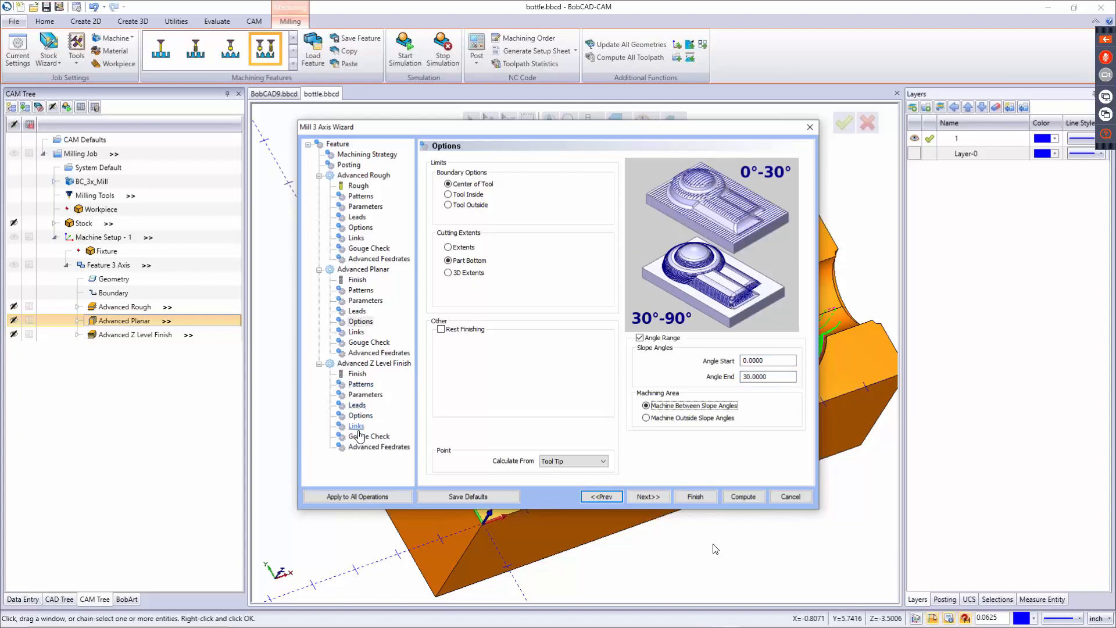
Step: Set the Advanced Z Level Finish slope angles to 30 and 90 and recompute the feature
left_click(368, 415)
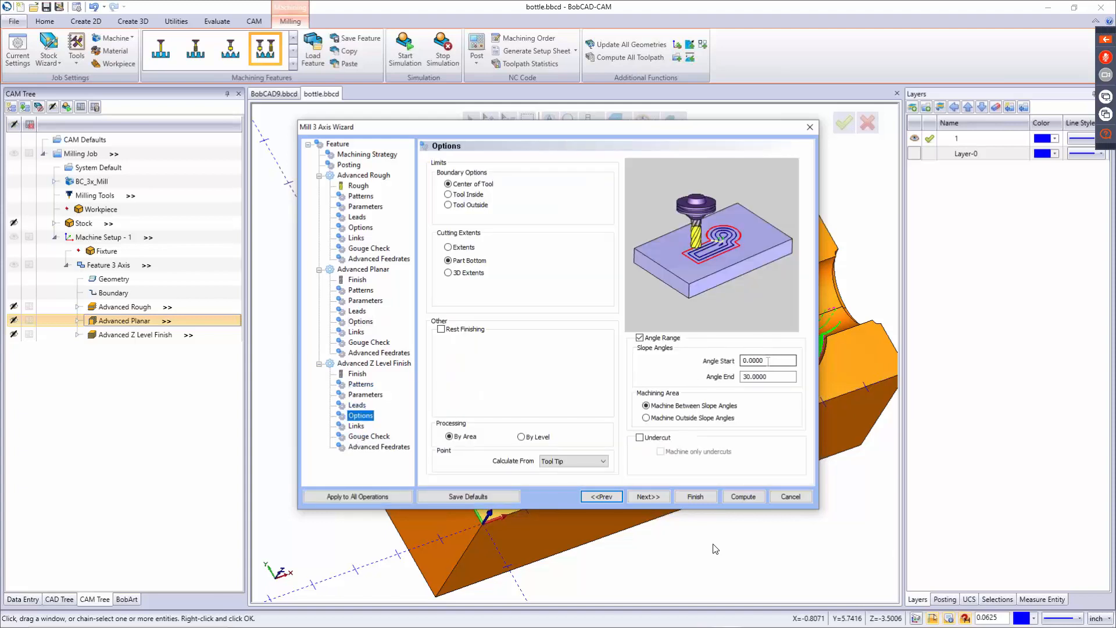
left_click_drag(775, 360, 651, 365)
type("30")
key("Tab")
type("90")
key("Tab")
left_click(747, 496)
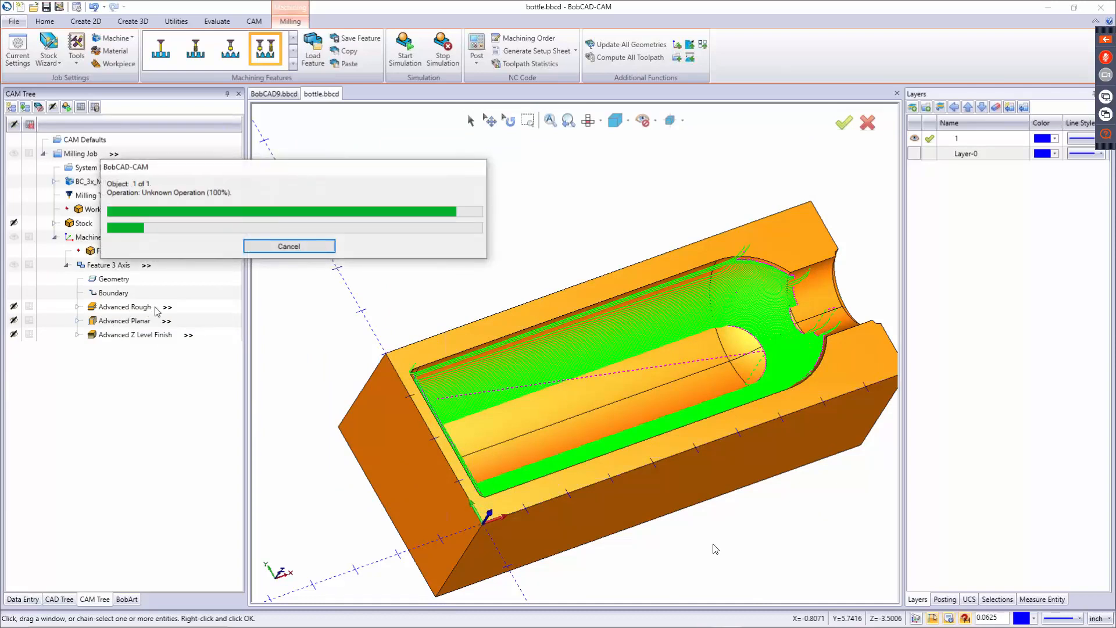
Step: Examine the shallow-area Advanced Planar passes up close, along with the steep-area Advanced Z Level Finish toolpath
left_click(186, 319)
middle_click_drag(672, 324, 696, 294)
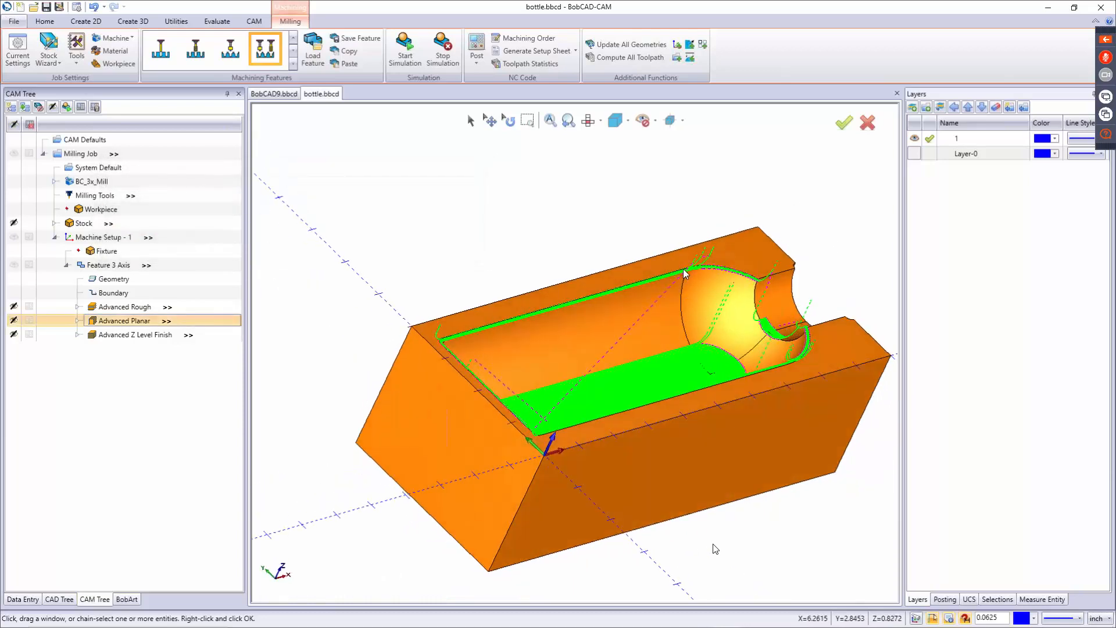
scroll(686, 277, "up", 5)
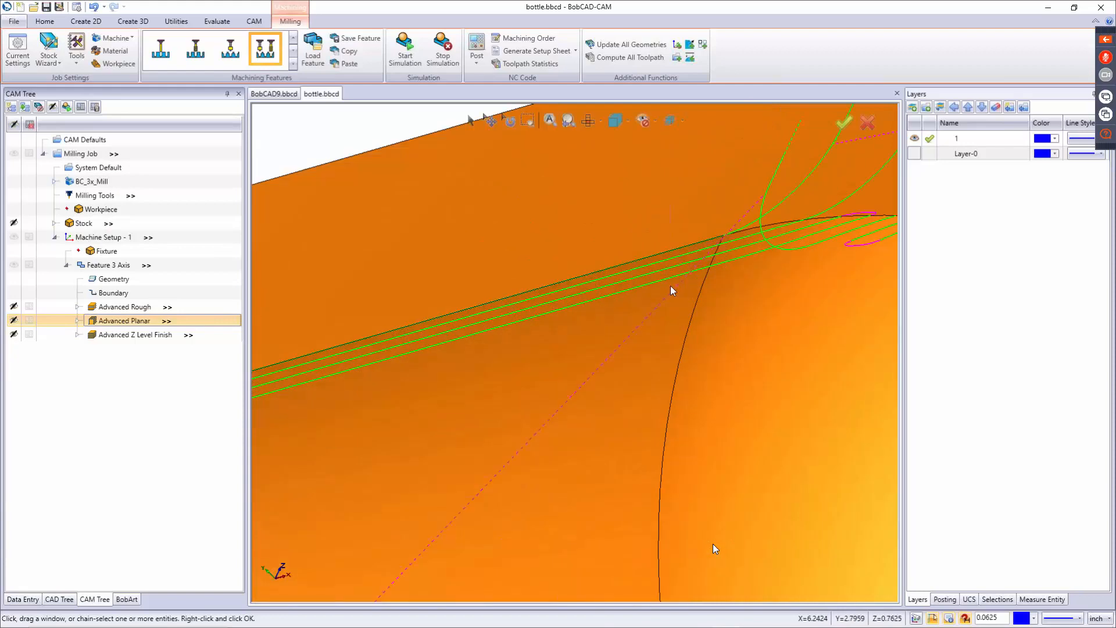
scroll(673, 286, "down", 6)
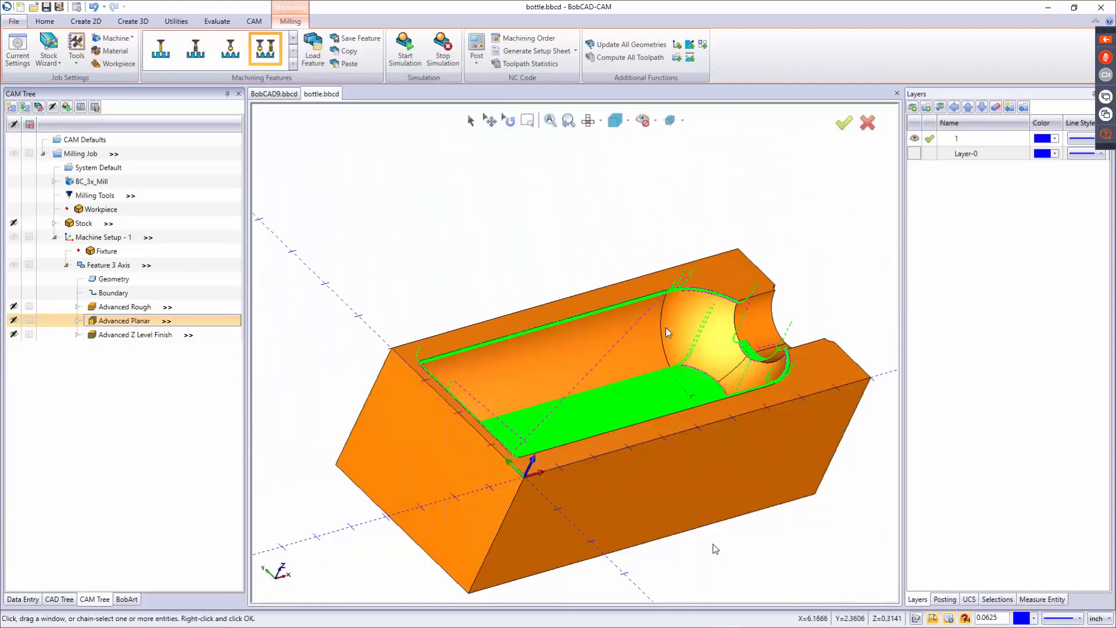
scroll(723, 375, "up", 3)
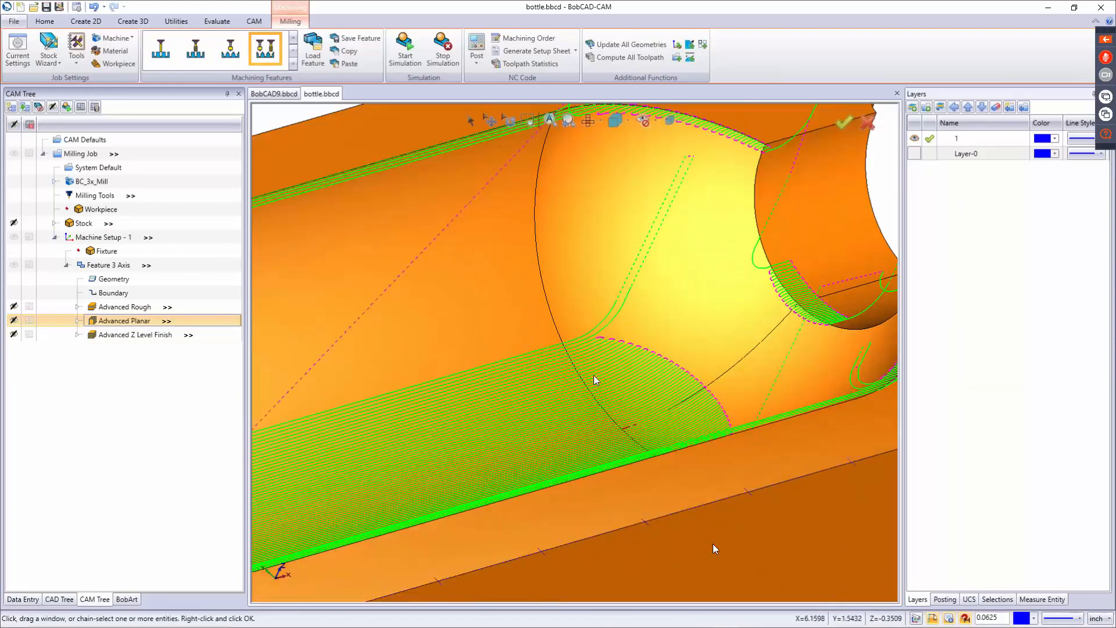
scroll(594, 358, "down", 1)
middle_click_drag(618, 361, 605, 341)
left_click(117, 337)
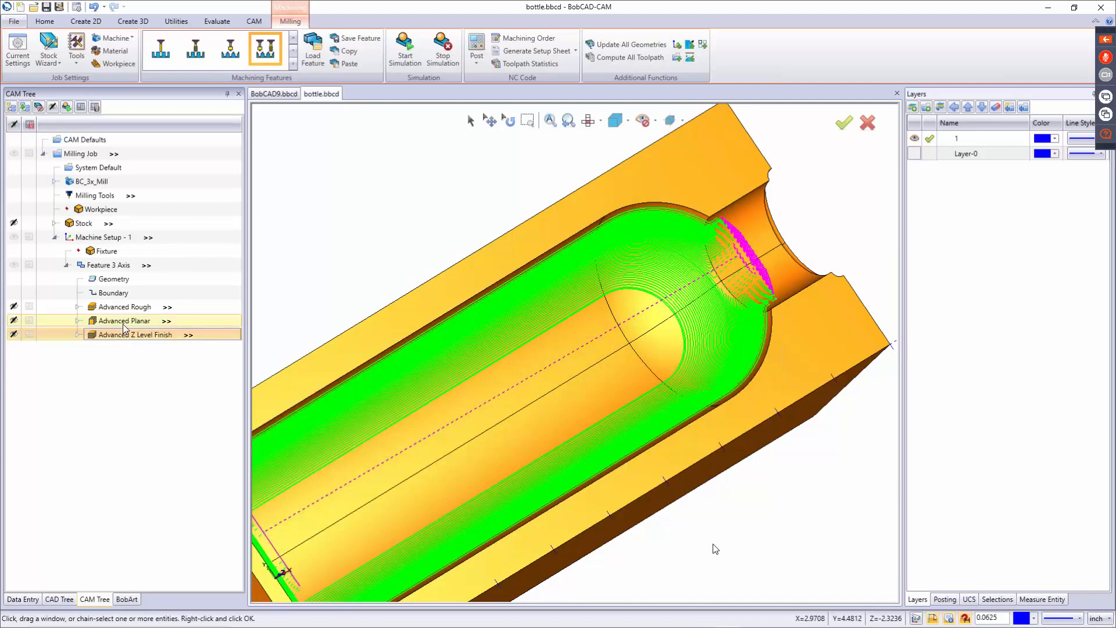
Step: Show the Advanced Planar and Advanced Z Level Finish toolpaths together and inspect where they meet
left_click(13, 320)
left_click(13, 334)
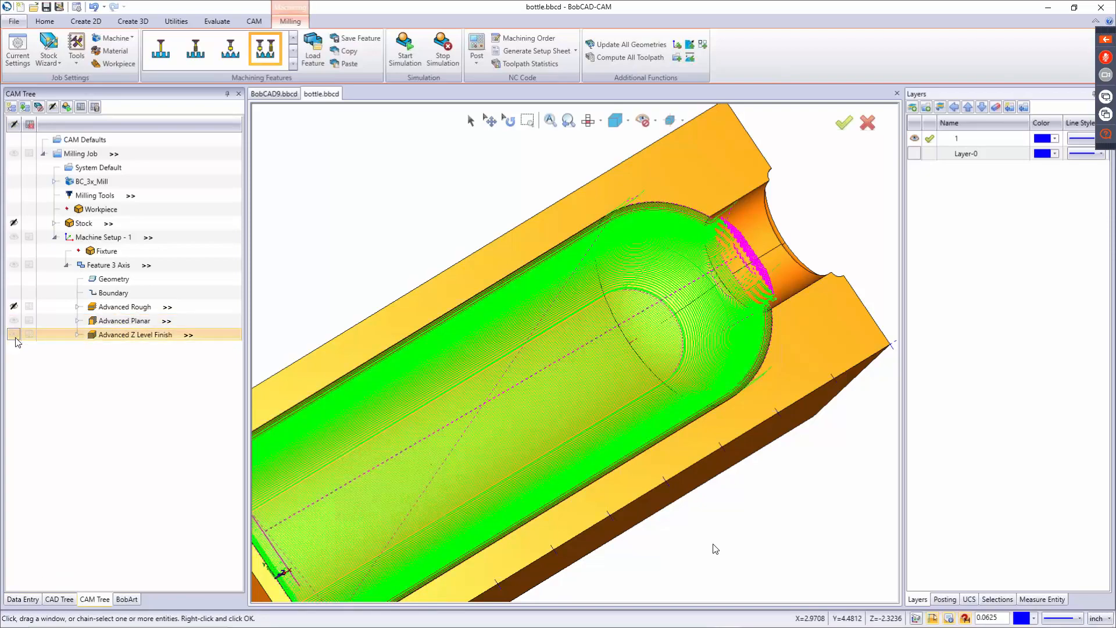
scroll(621, 301, "up", 5)
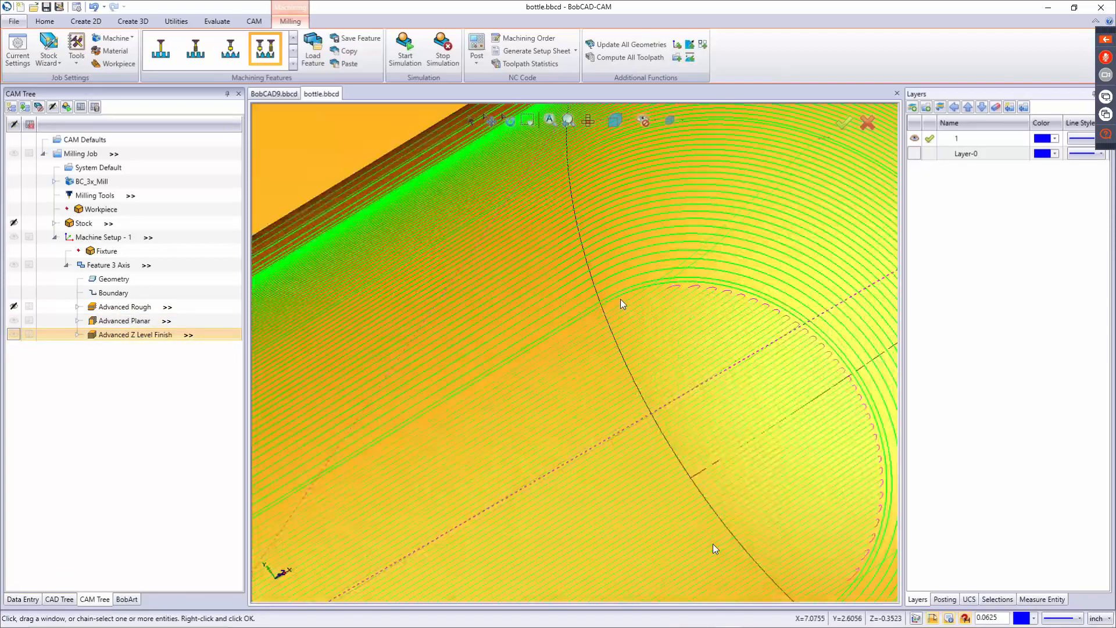
scroll(622, 303, "up", 2)
scroll(606, 330, "down", 7)
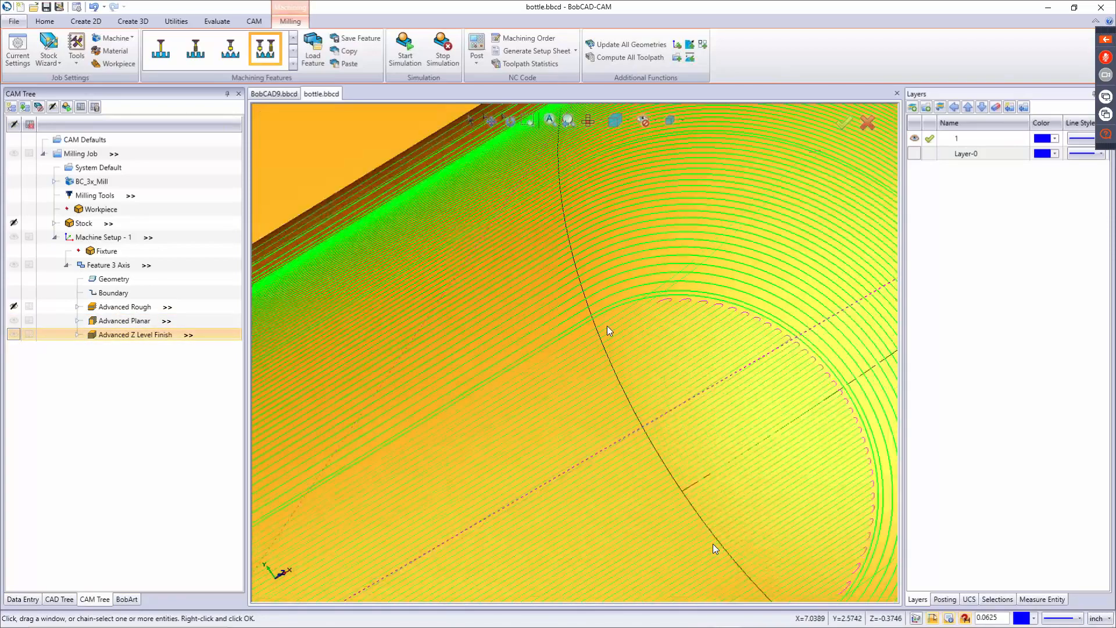
Step: Edit the Advanced Planar operation and set its slope angle end to 45
right_click(115, 322)
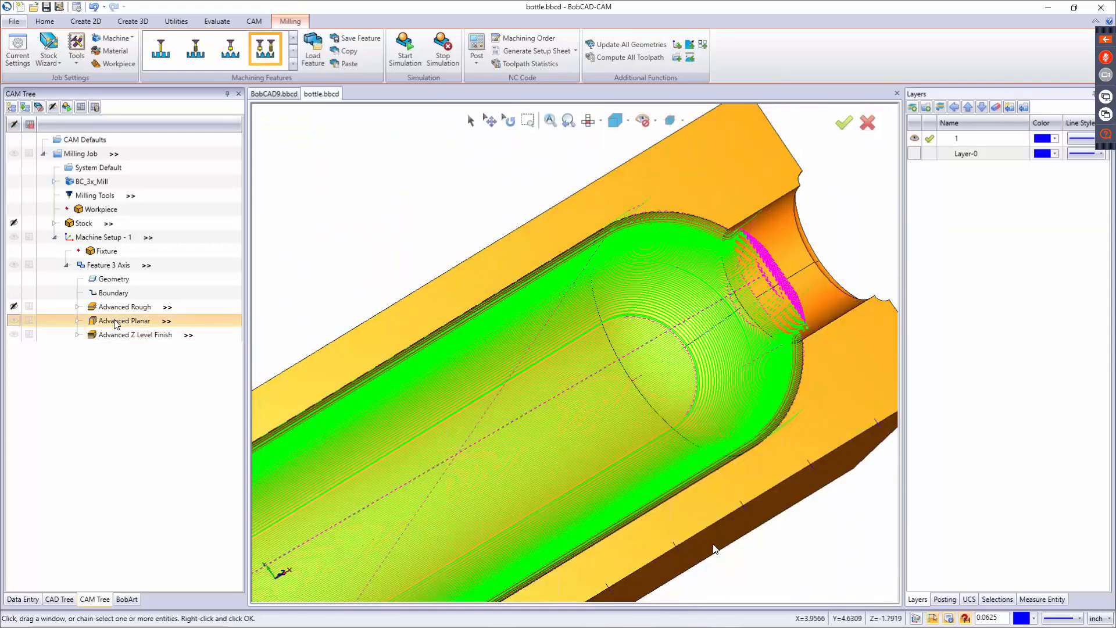
left_click(138, 328)
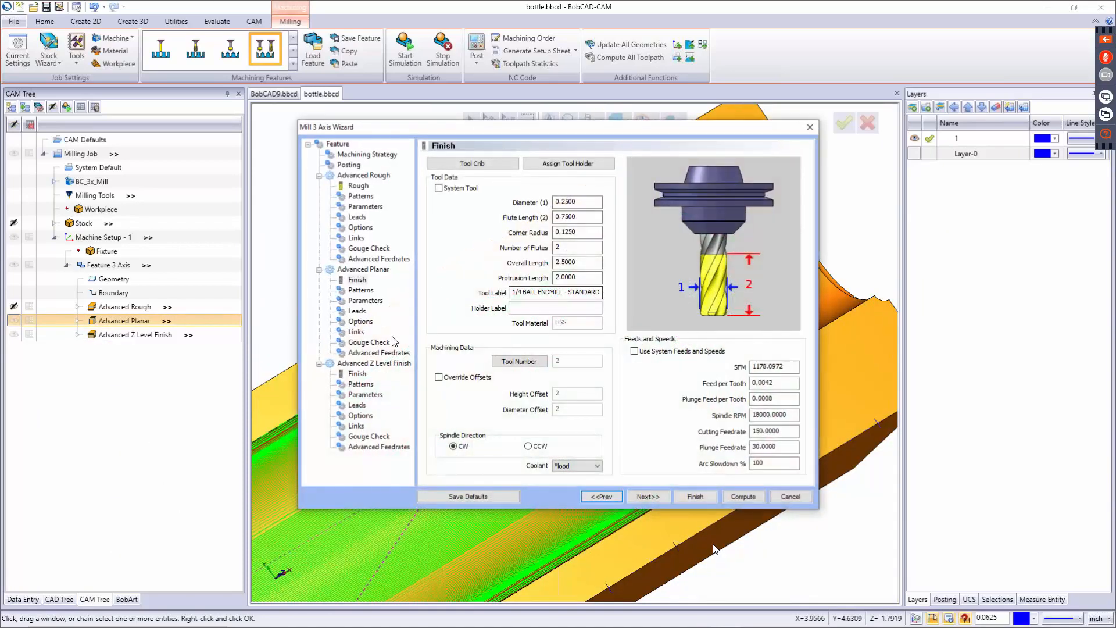
left_click(361, 321)
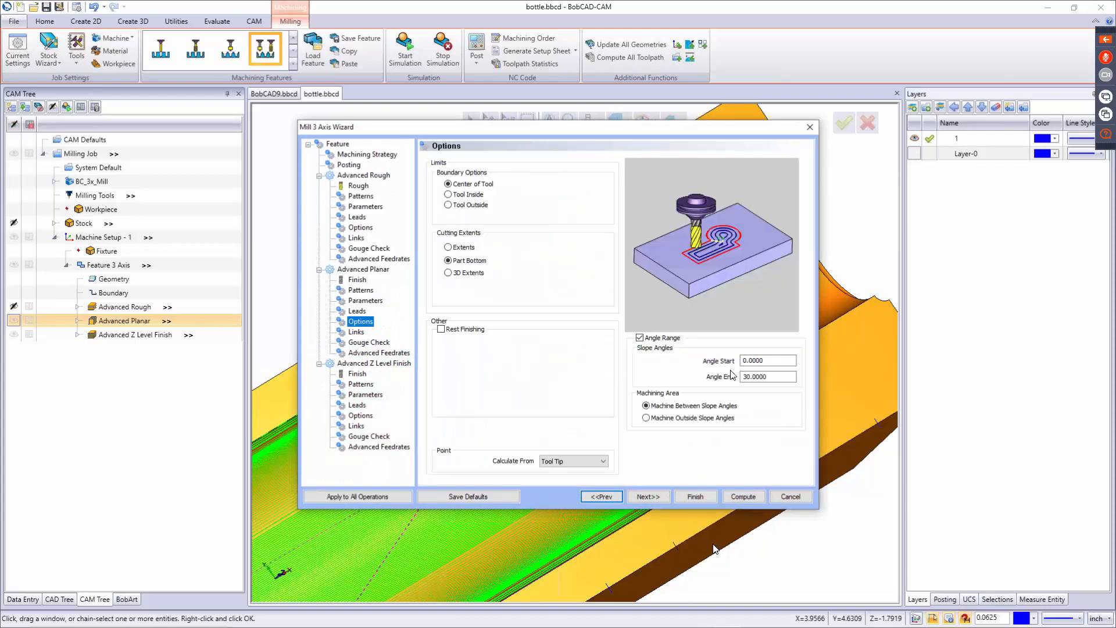
type("45")
key("Tab")
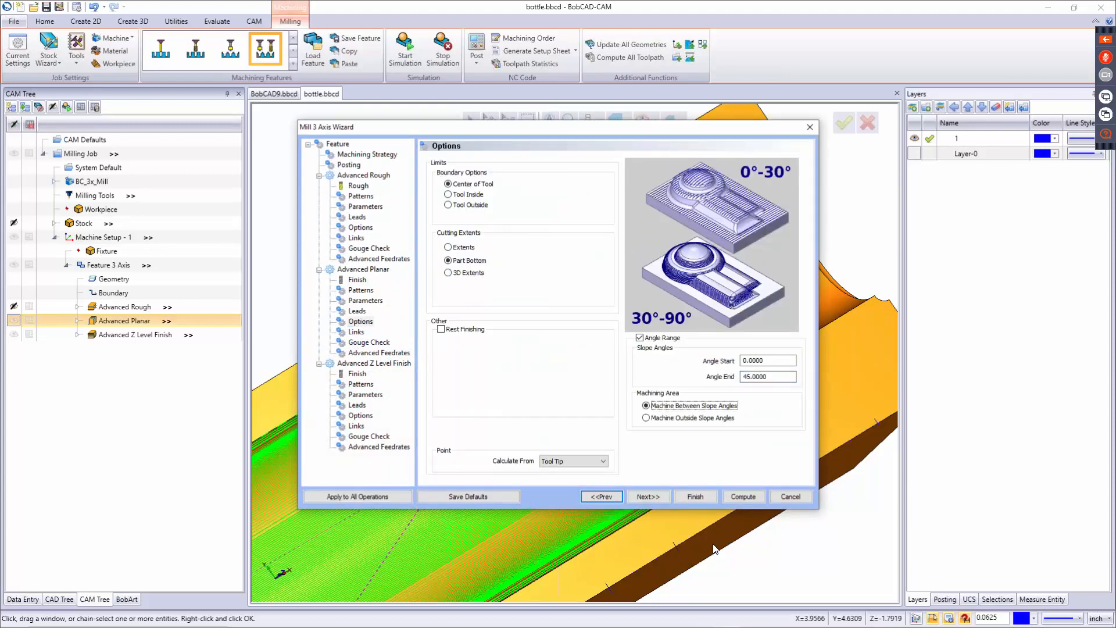
Step: Set the Advanced Z Level Finish slope angle start to 45 and recompute the feature
left_click(361, 415)
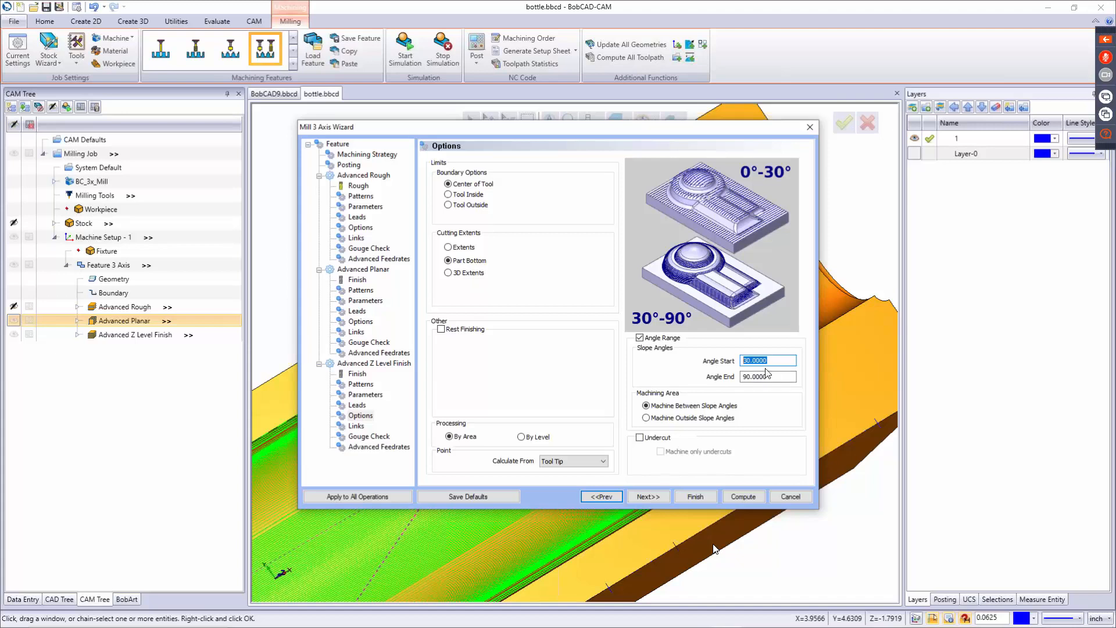
type("45")
key("Tab")
left_click(744, 497)
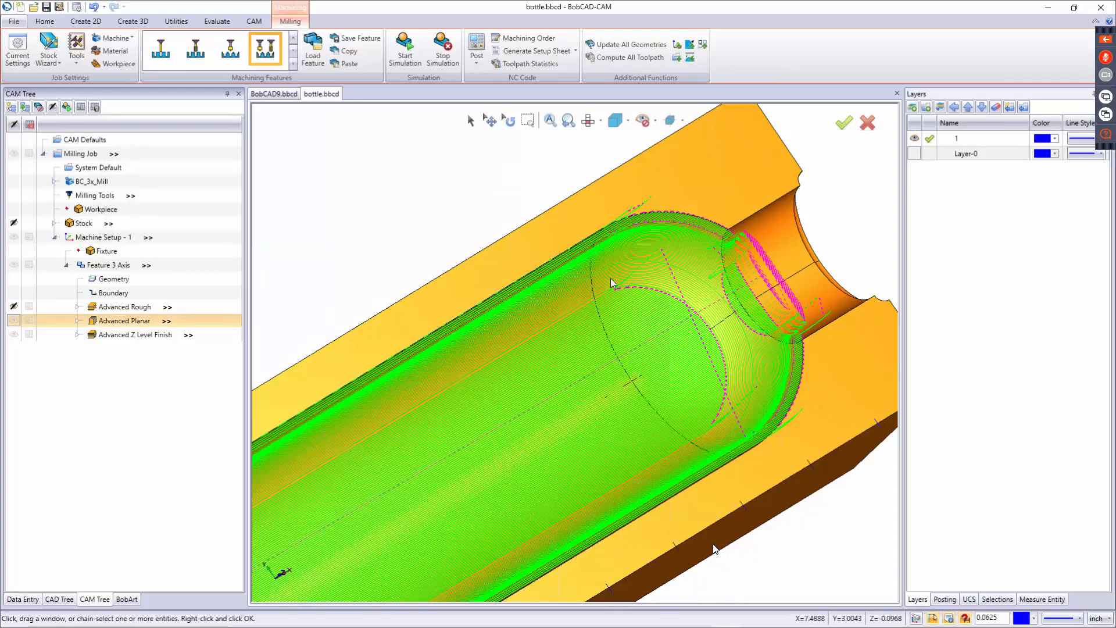
Step: Examine the recomputed finishing toolpaths around the bottle shoulder and cavity walls from several angles, up close and from afar
middle_click_drag(618, 287, 493, 317)
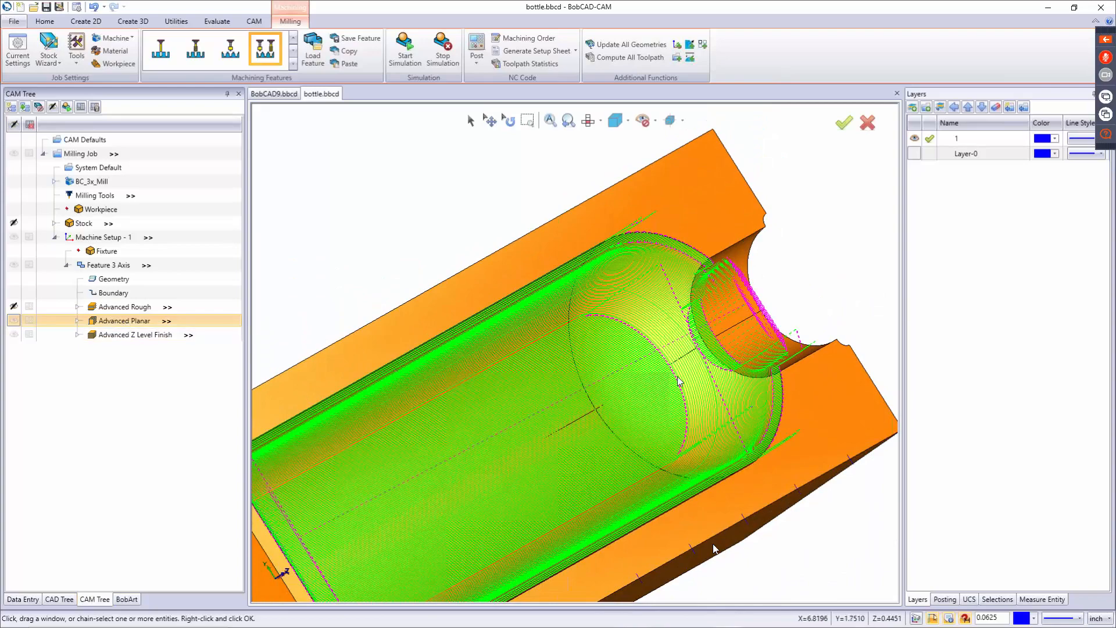
scroll(602, 337, "up", 3)
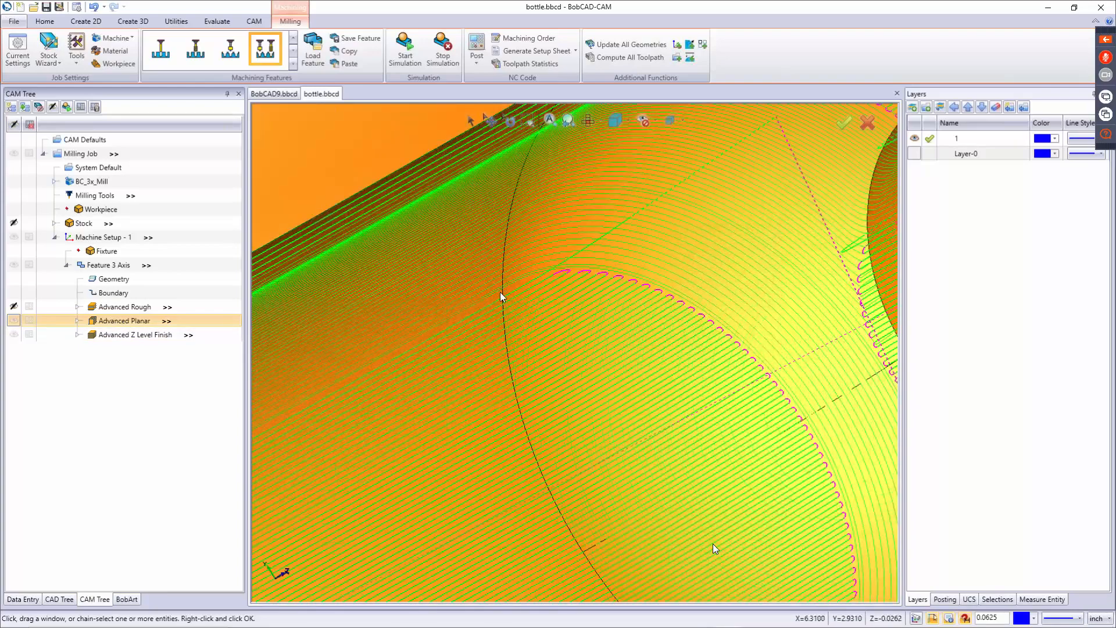
scroll(537, 323, "down", 5)
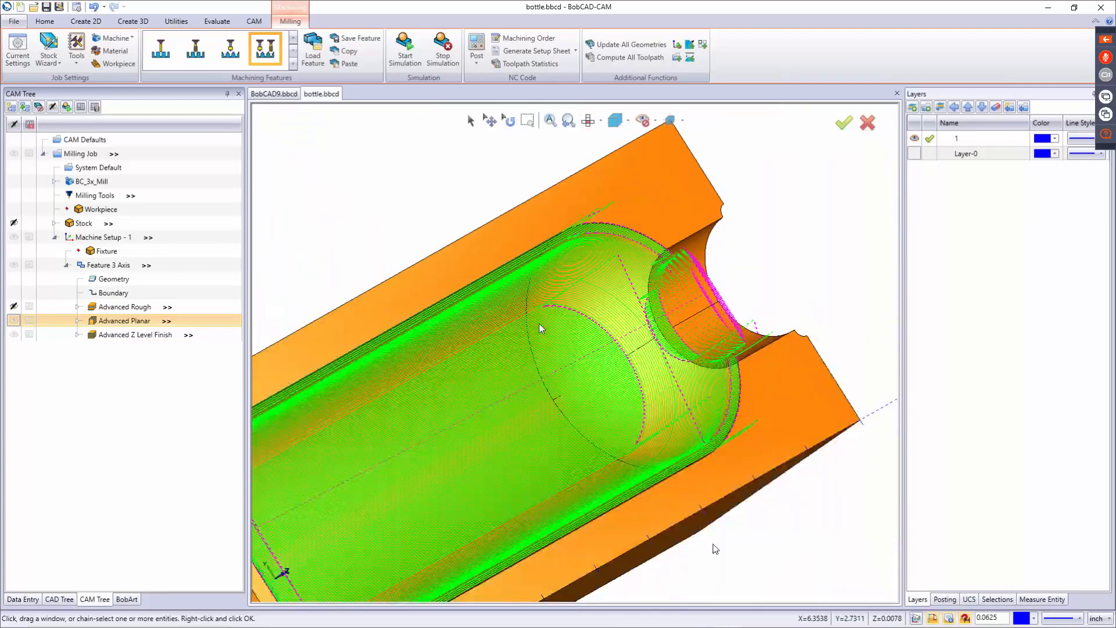
middle_click_drag(563, 360, 534, 352)
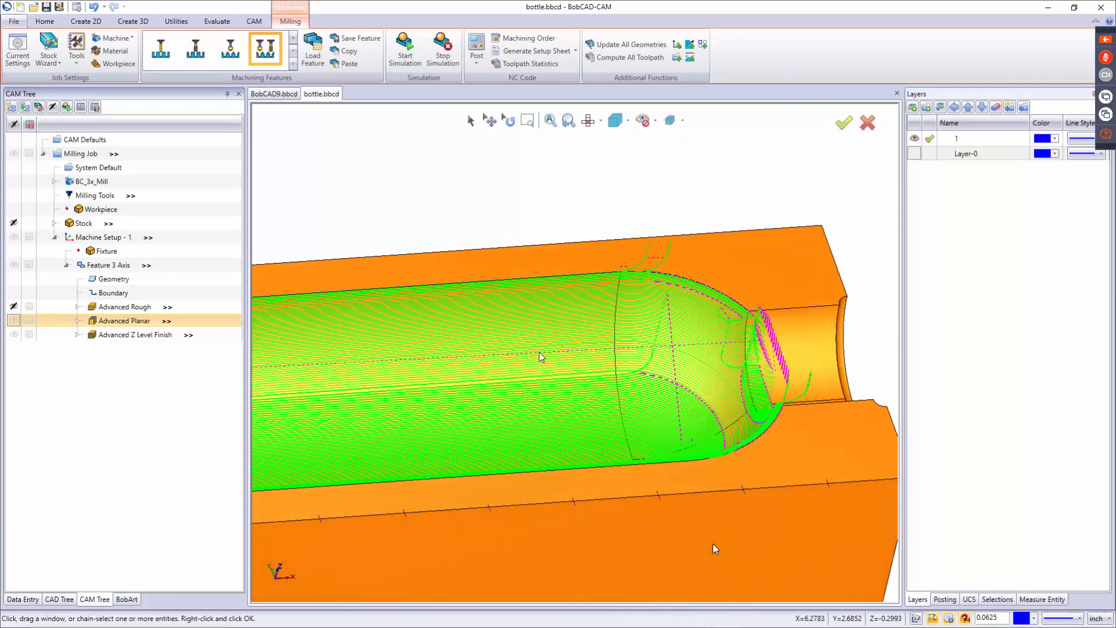
scroll(557, 371, "down", 4)
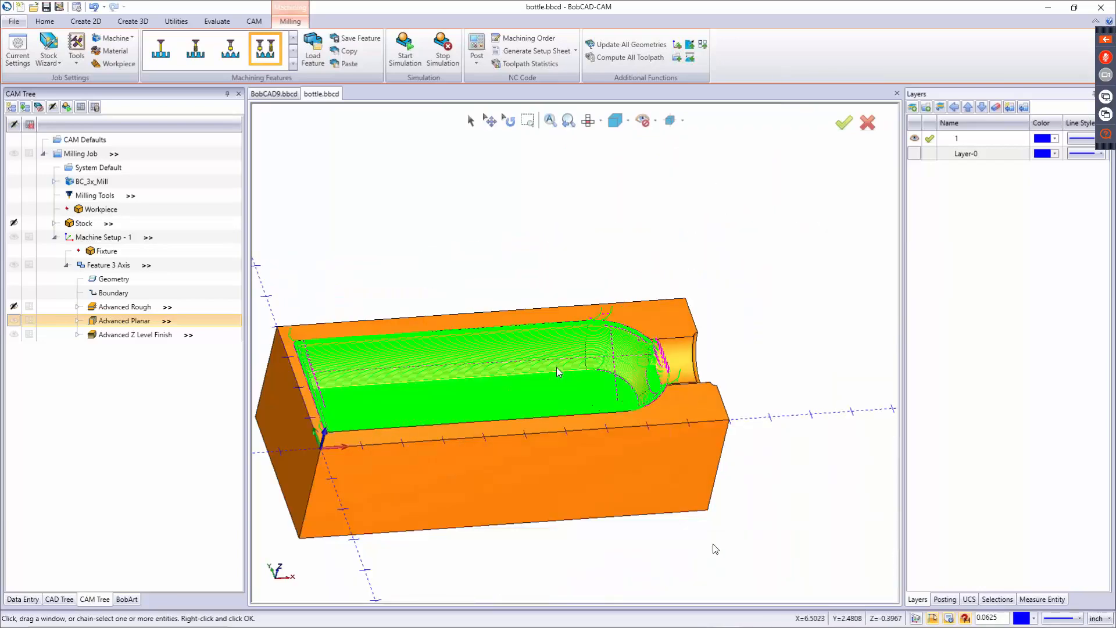
scroll(556, 376, "up", 4)
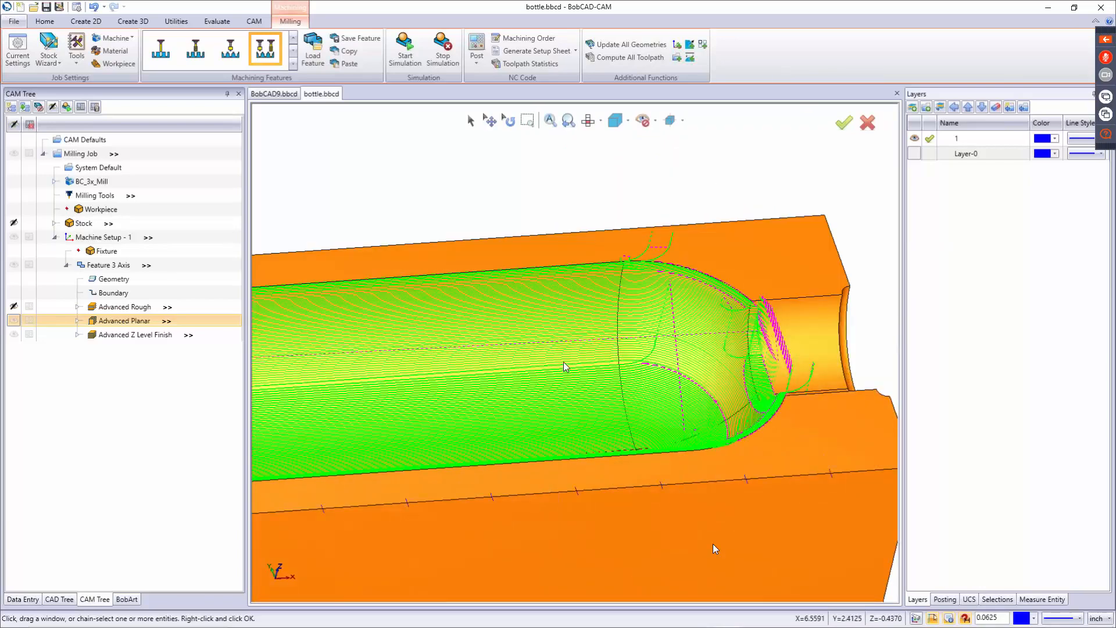
Step: Simulate all three operations of the milling job, inspect the cut cavity from several angles, and exit the simulation
left_click(406, 50)
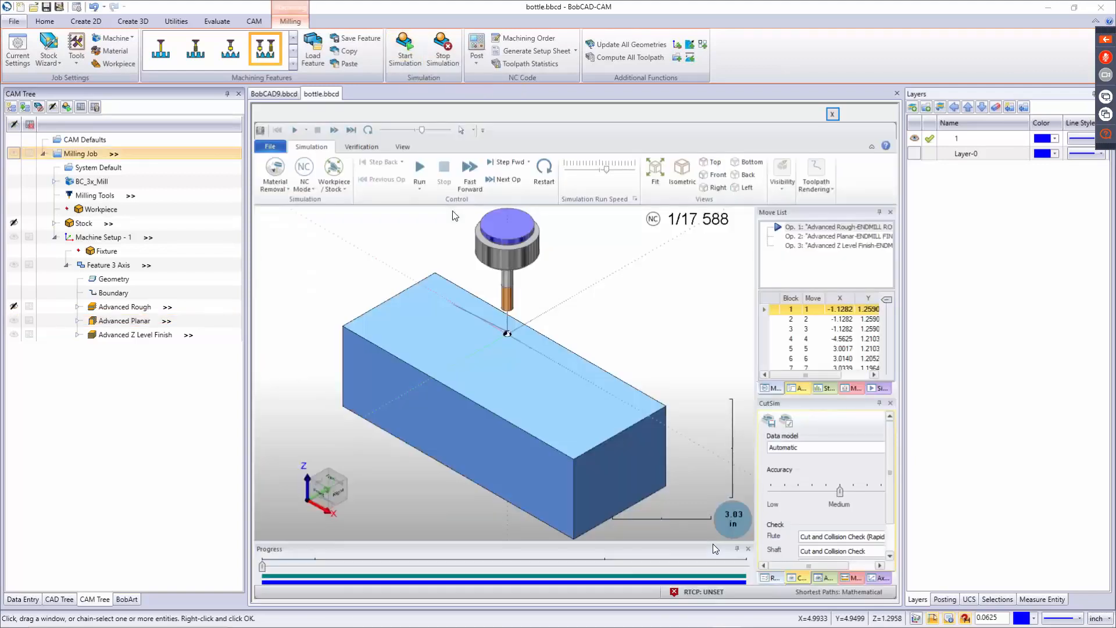
left_click(421, 175)
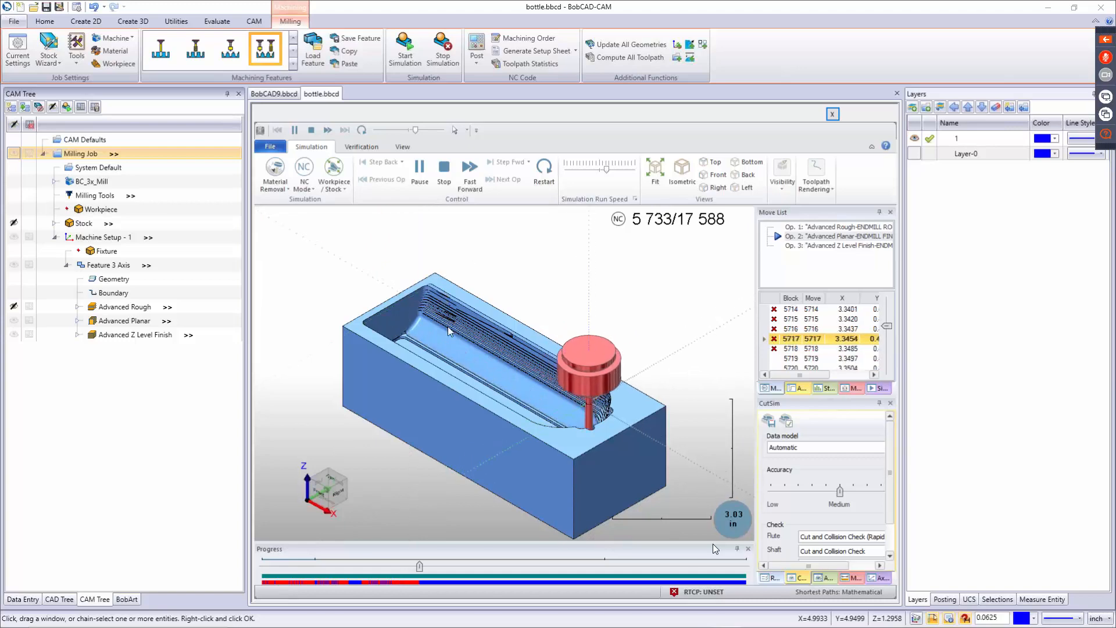
middle_click_drag(415, 354, 474, 281)
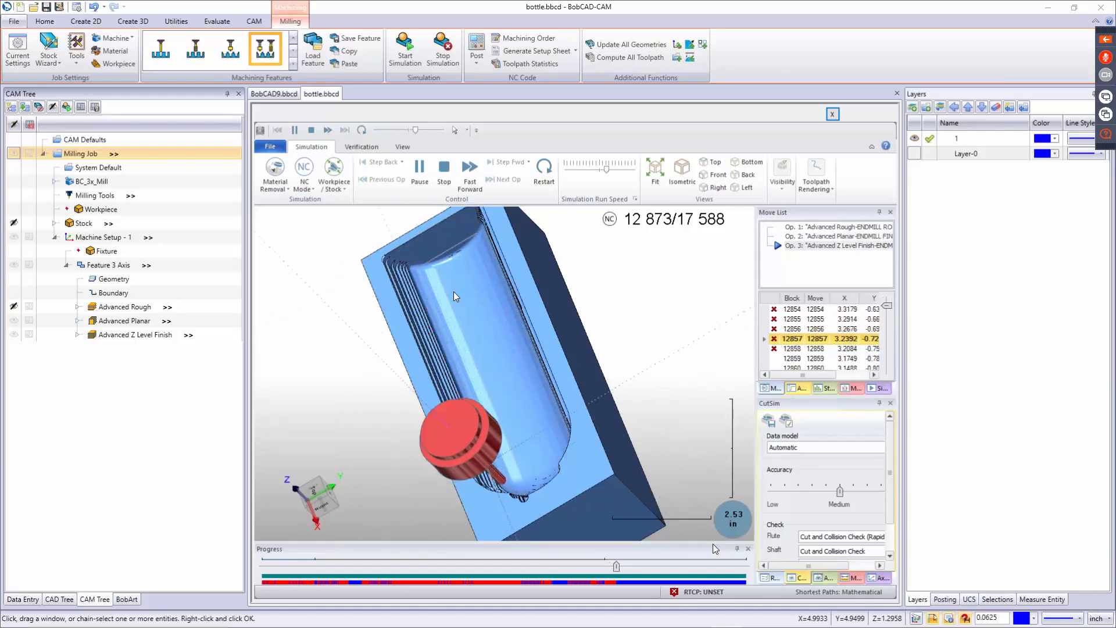
mouse_move(606, 170)
left_mouse_down()
mouse_move(588, 168)
mouse_move(604, 169)
left_mouse_up()
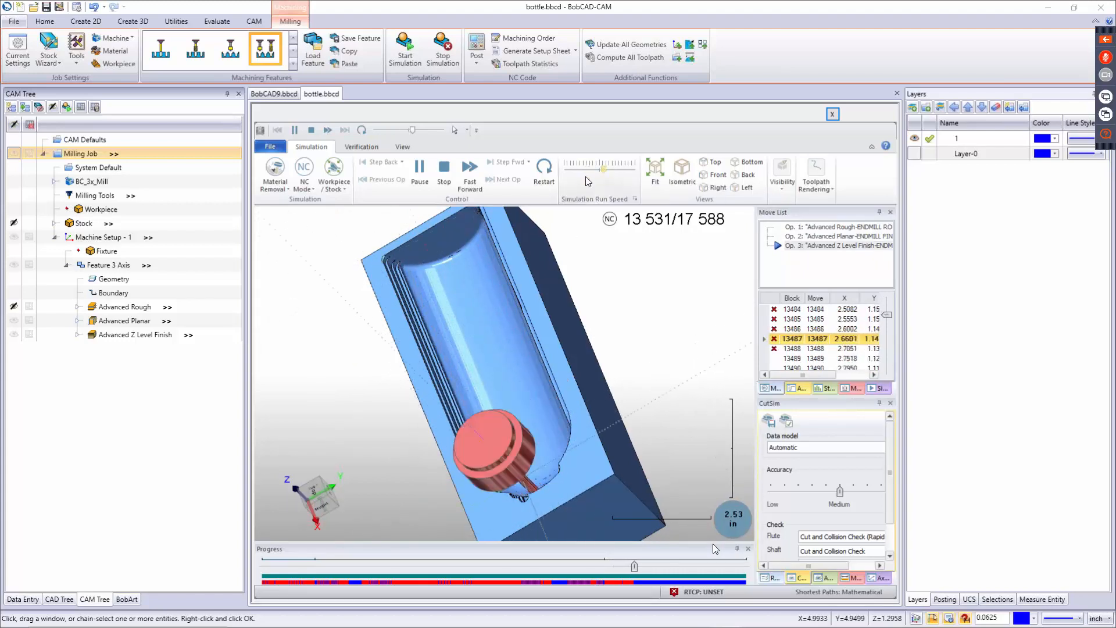
middle_click_drag(424, 319, 479, 276)
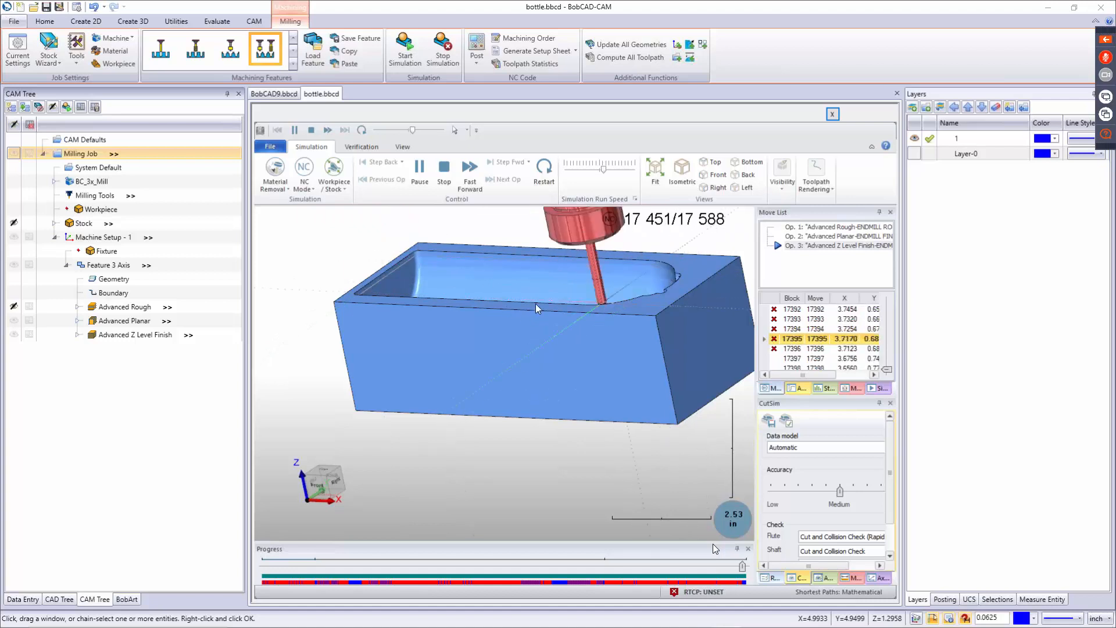
middle_click_drag(595, 300, 554, 317)
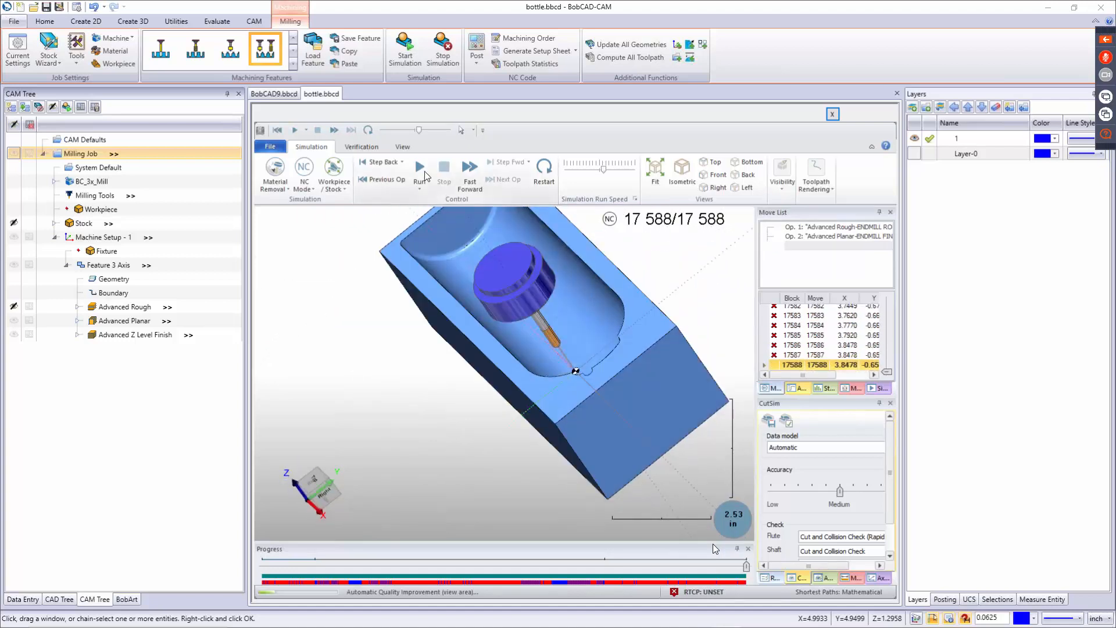
left_click(443, 51)
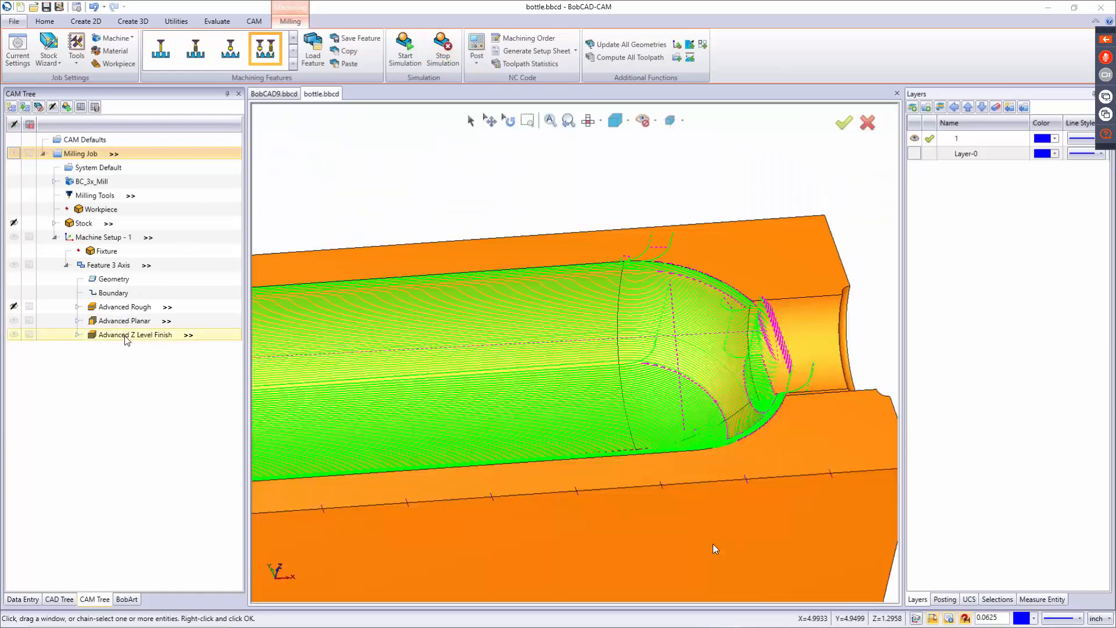
Step: Review the Advanced Z Level Finish cut pattern with the Spiral method, recompute the feature, and inspect its passes up close
right_click(126, 336)
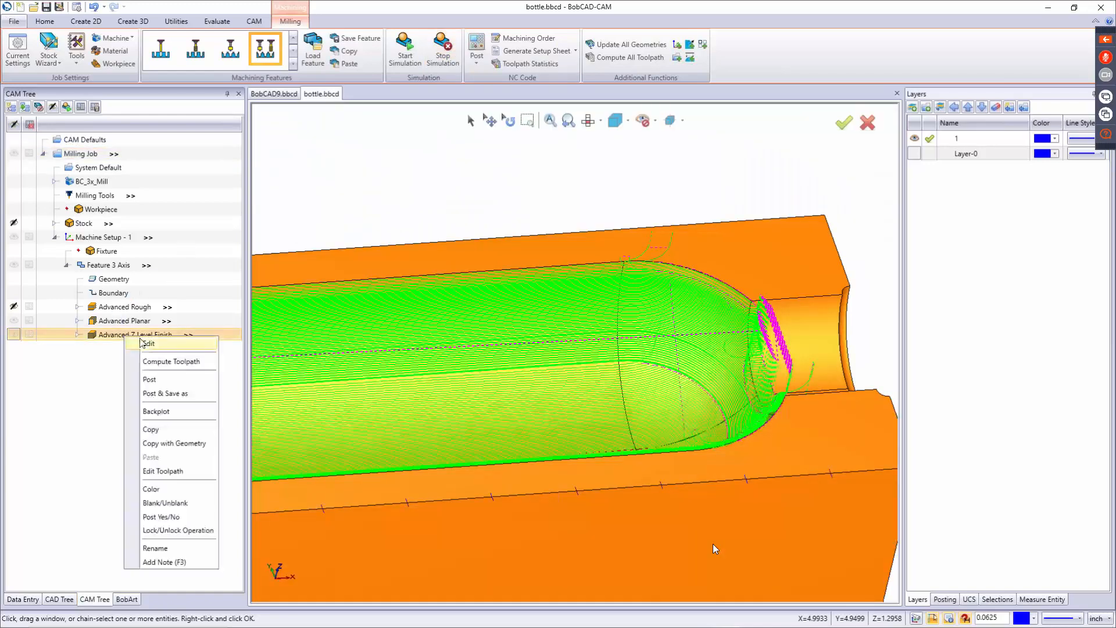
left_click(152, 344)
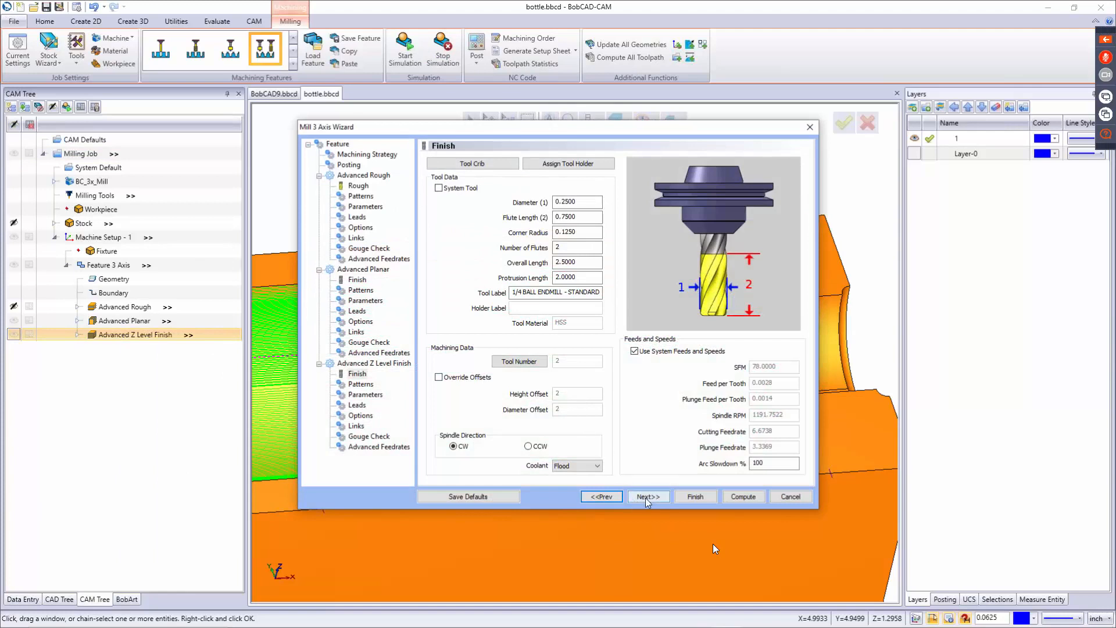
left_click(645, 497)
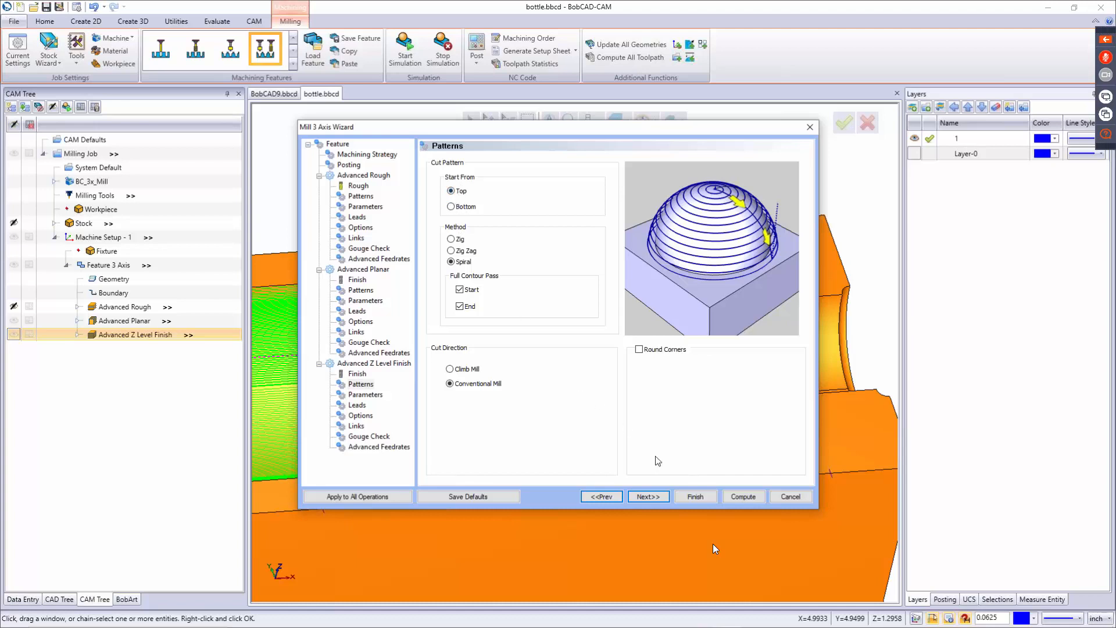
left_click(745, 497)
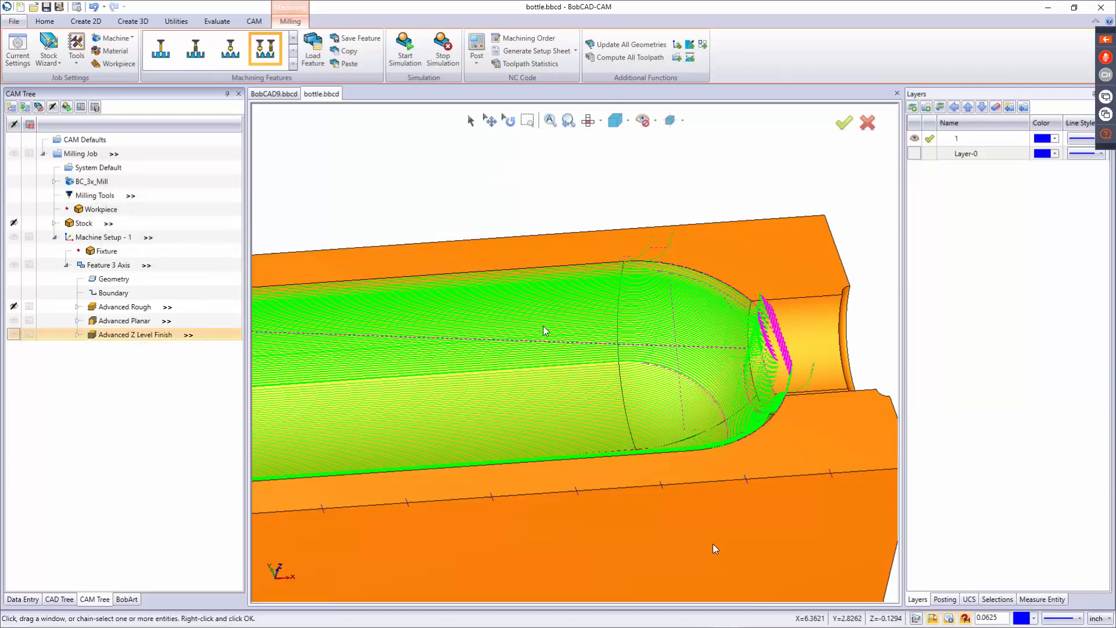
scroll(593, 372, "up", 5)
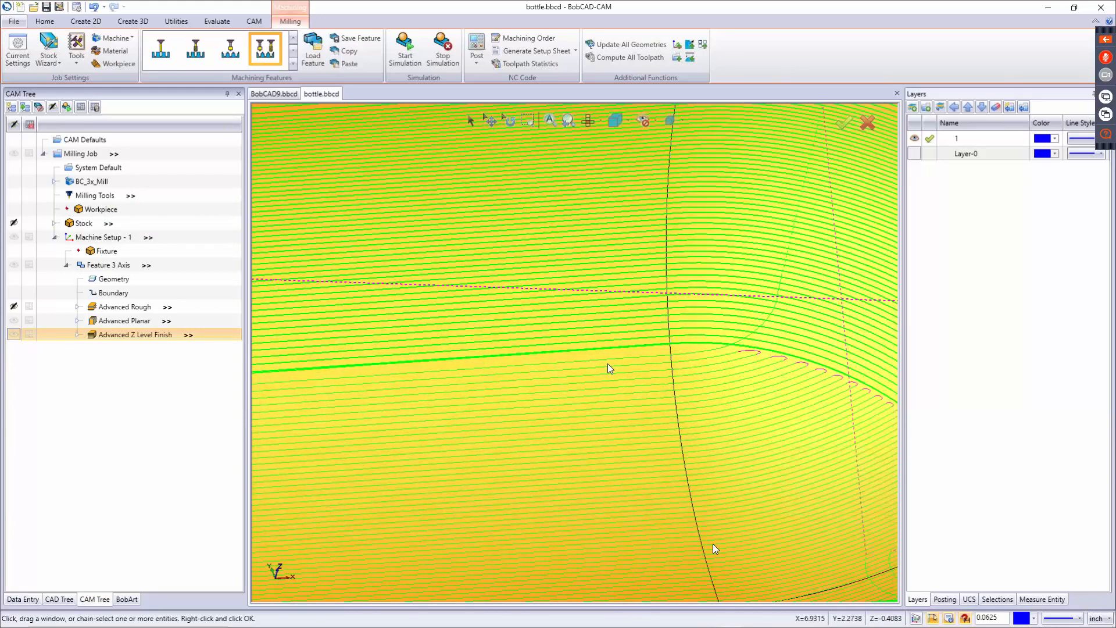
scroll(608, 362, "down", 5)
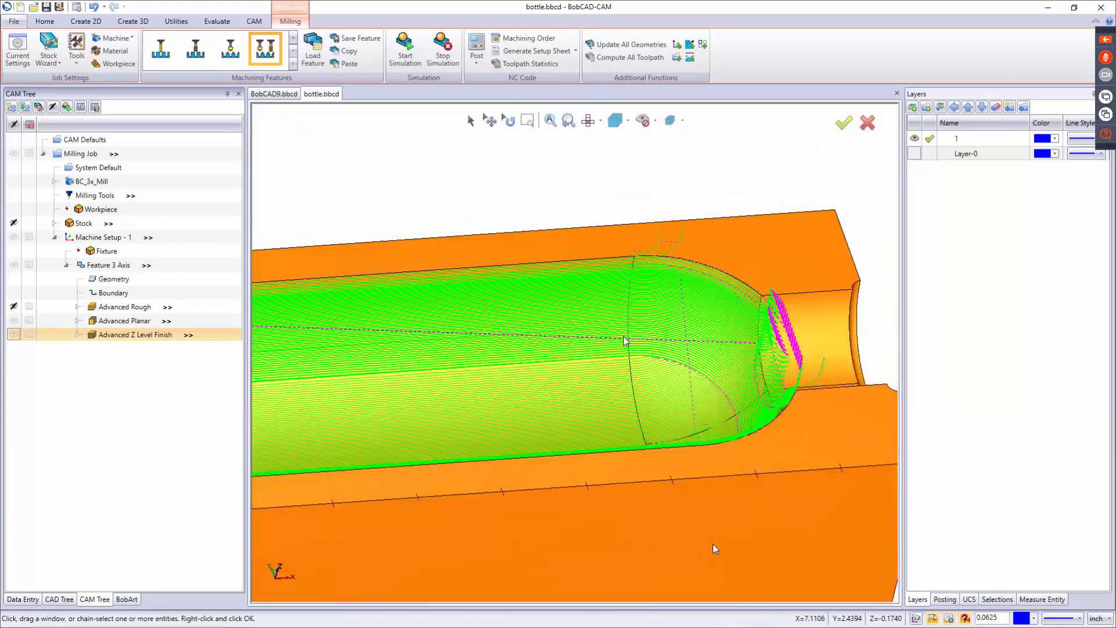
Step: Set the Advanced Planar cutting extents to 3D Extents and recompute the feature
right_click(116, 324)
left_click(142, 337)
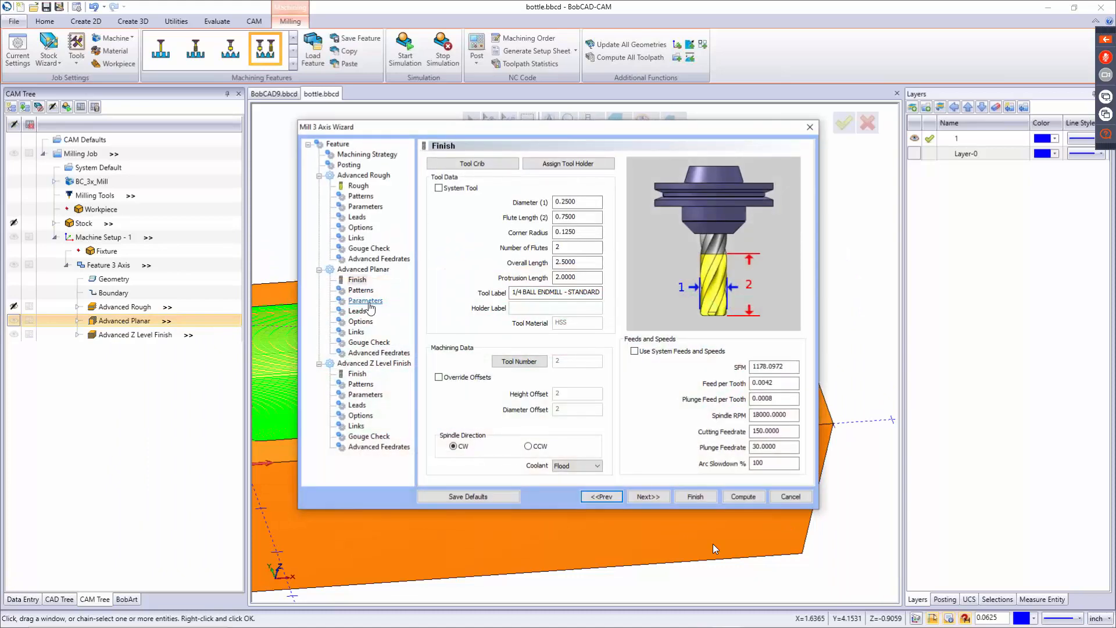
left_click(366, 301)
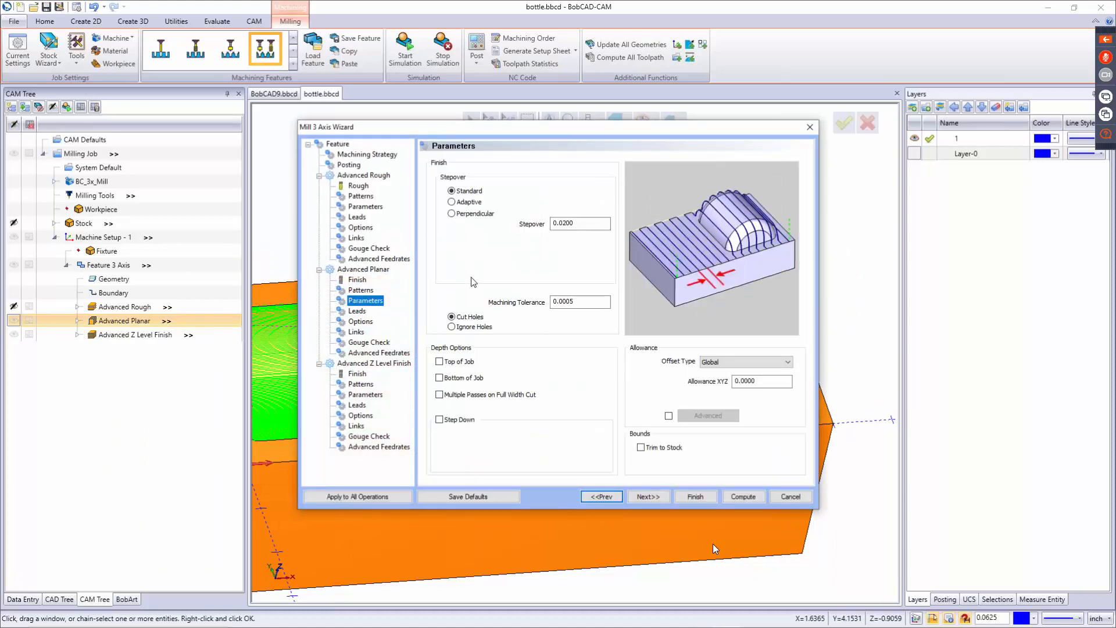
left_click(360, 322)
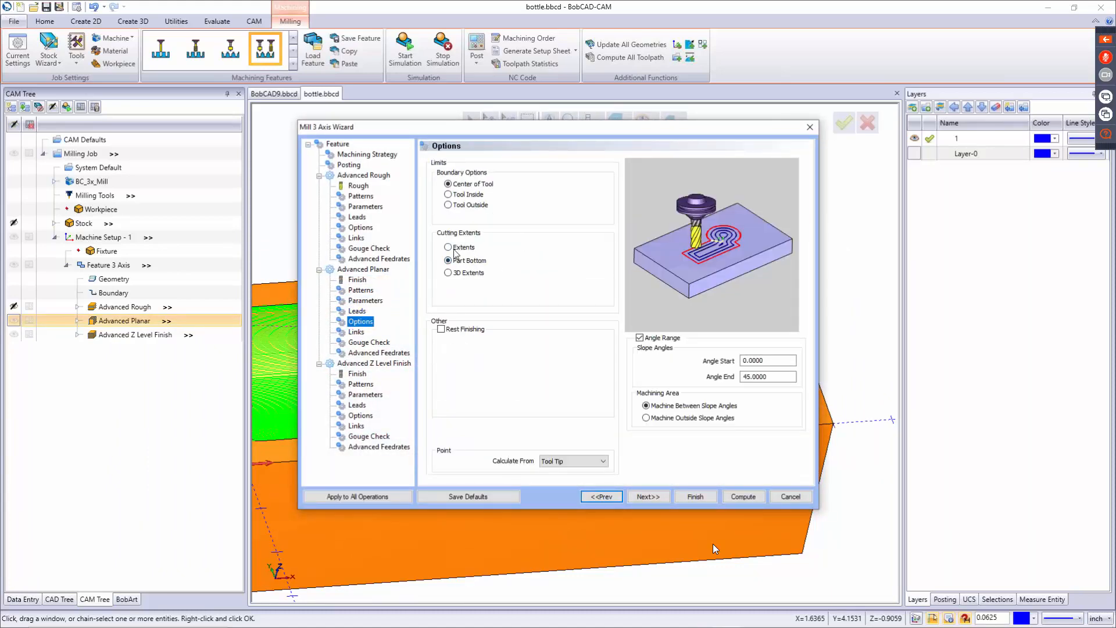
left_click(455, 249)
left_click(449, 273)
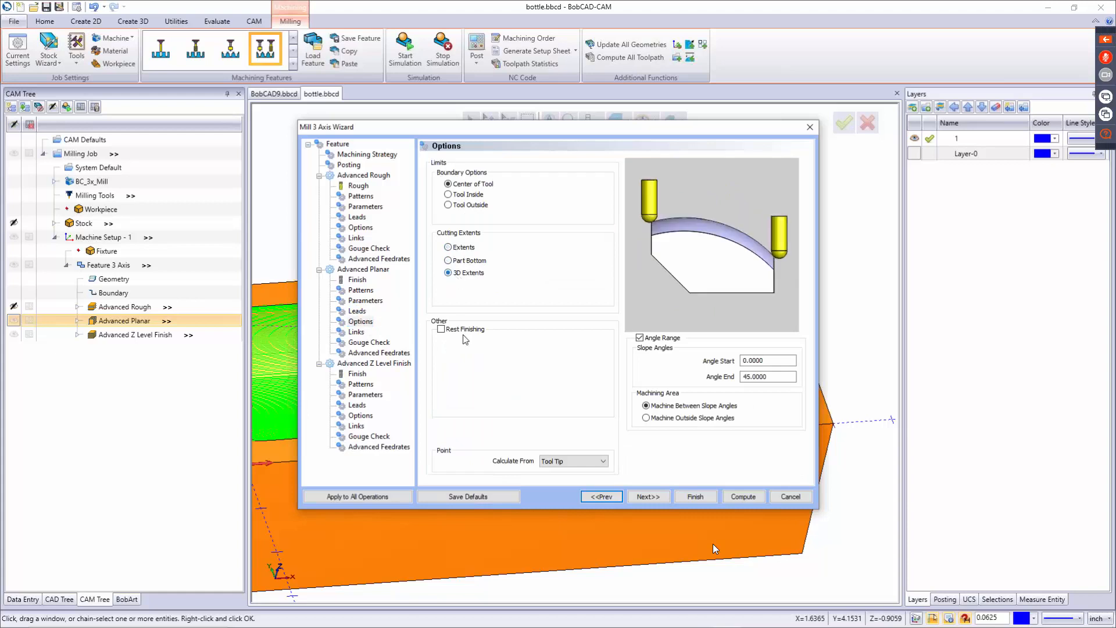
left_click(734, 498)
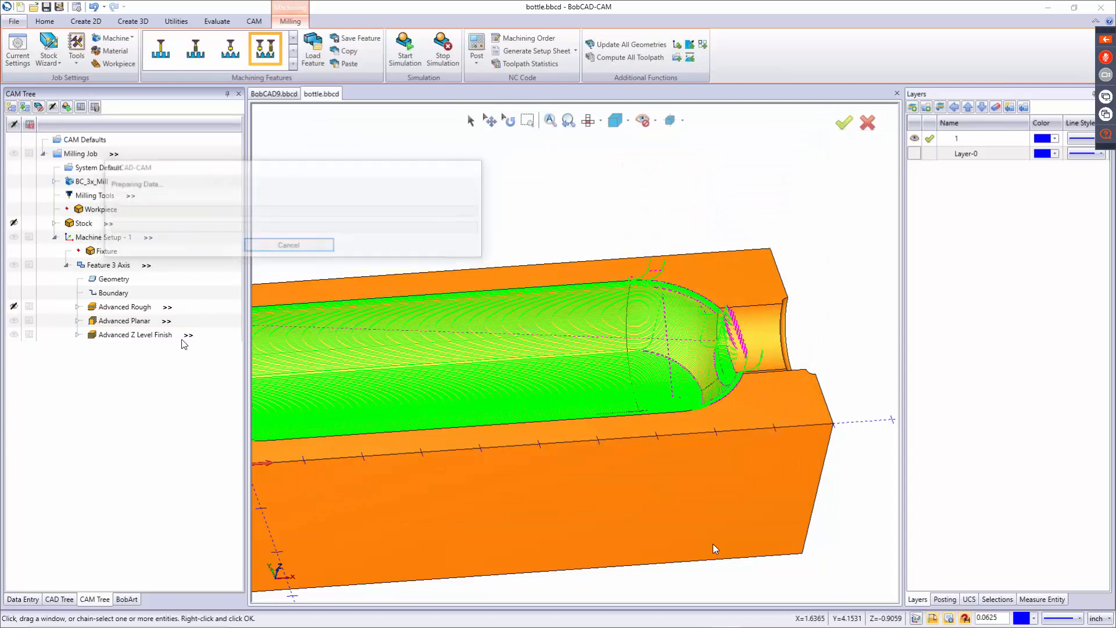
Step: Blank both finishing toolpaths and highlight the Advanced Planar and Advanced Z Level Finish passes one at a time over the cavity
left_click(14, 321)
left_click(14, 334)
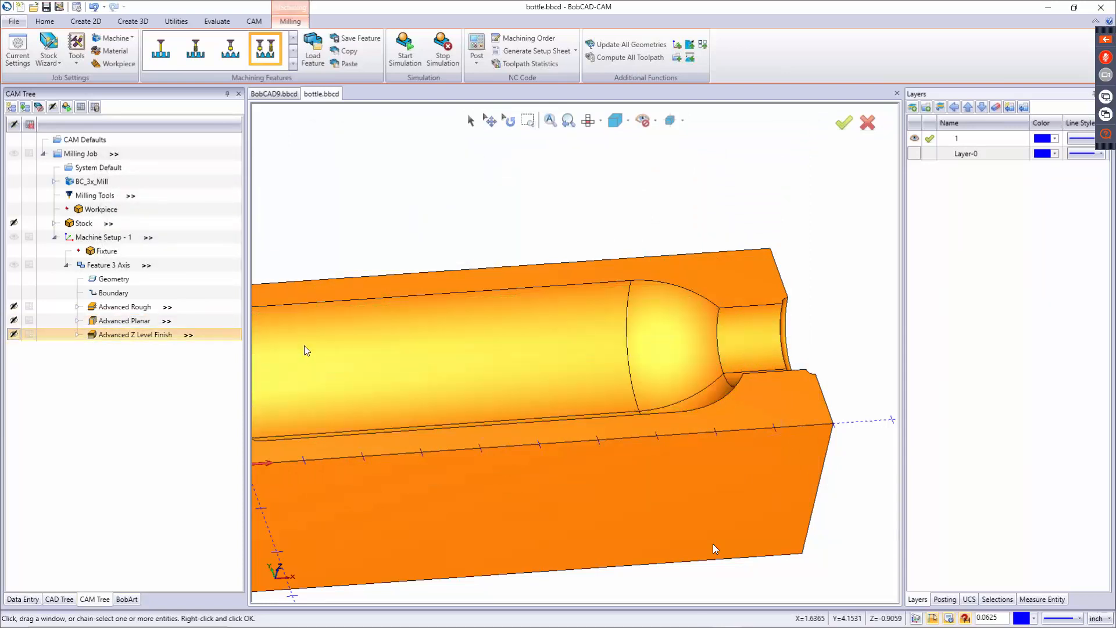
mouse_move(421, 373)
middle_mouse_down()
mouse_move(446, 418)
mouse_move(452, 409)
mouse_move(422, 395)
middle_mouse_up()
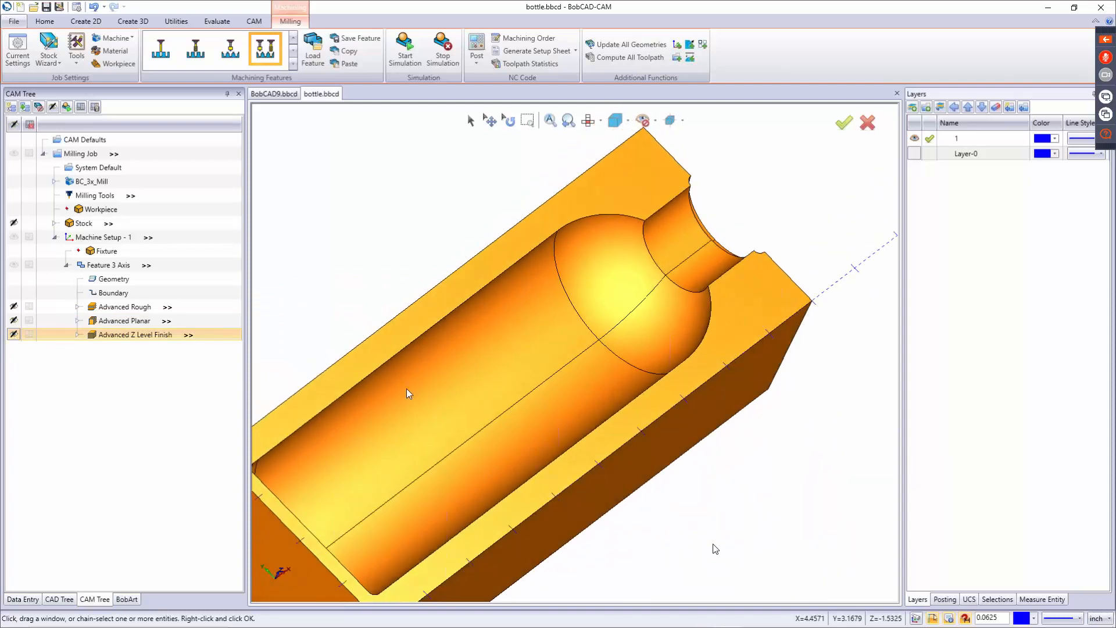
scroll(410, 417, "down", 2)
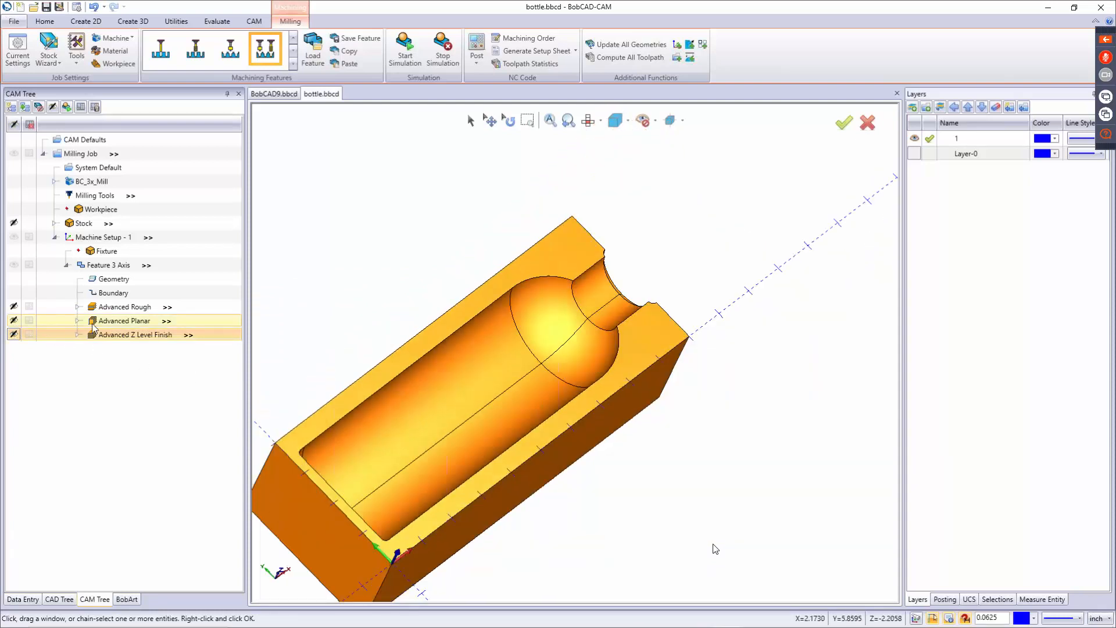
left_click(120, 322)
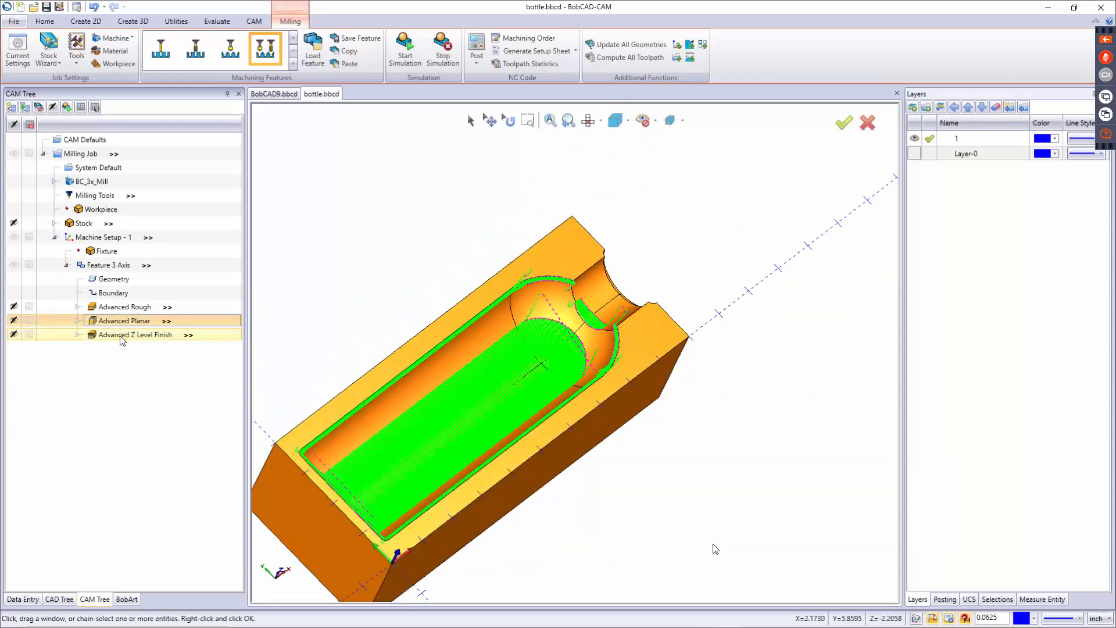
left_click(121, 335)
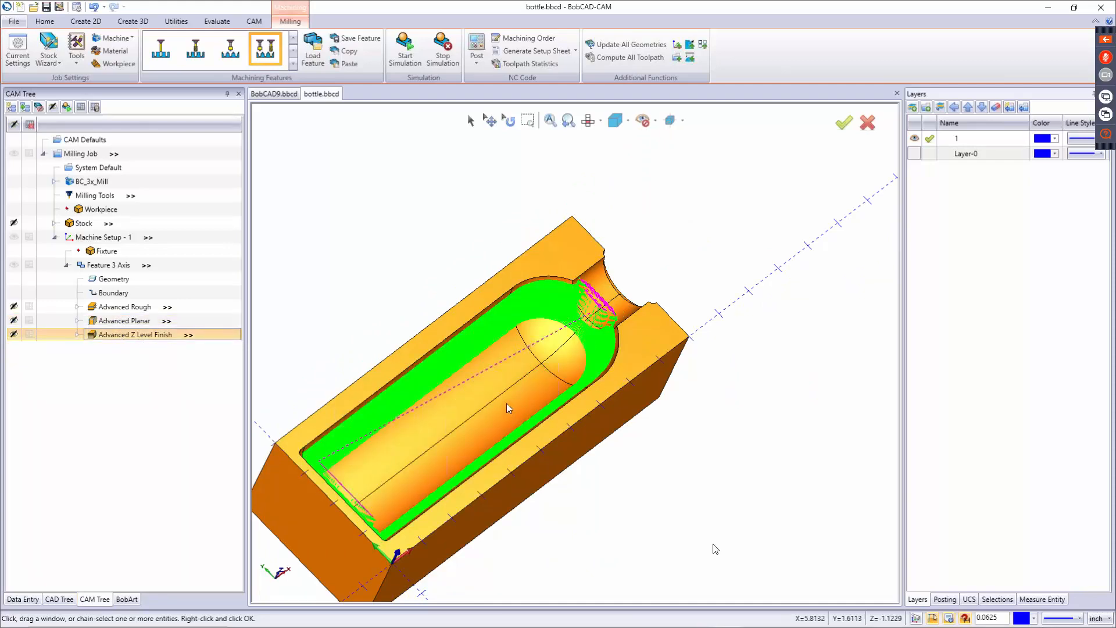
middle_click_drag(461, 369, 511, 393)
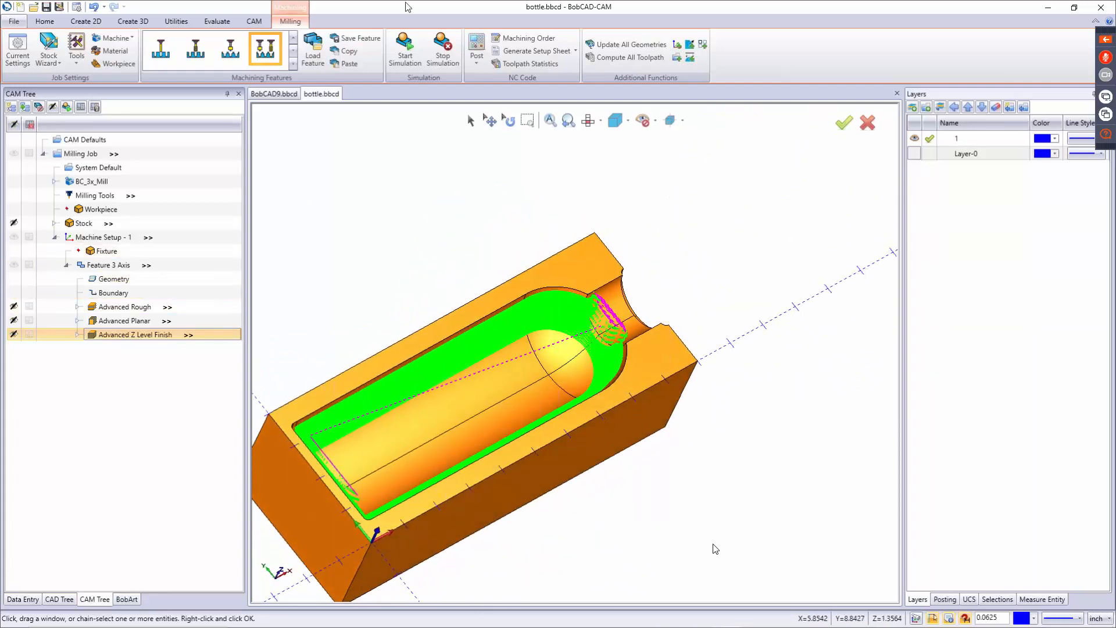
left_click(411, 53)
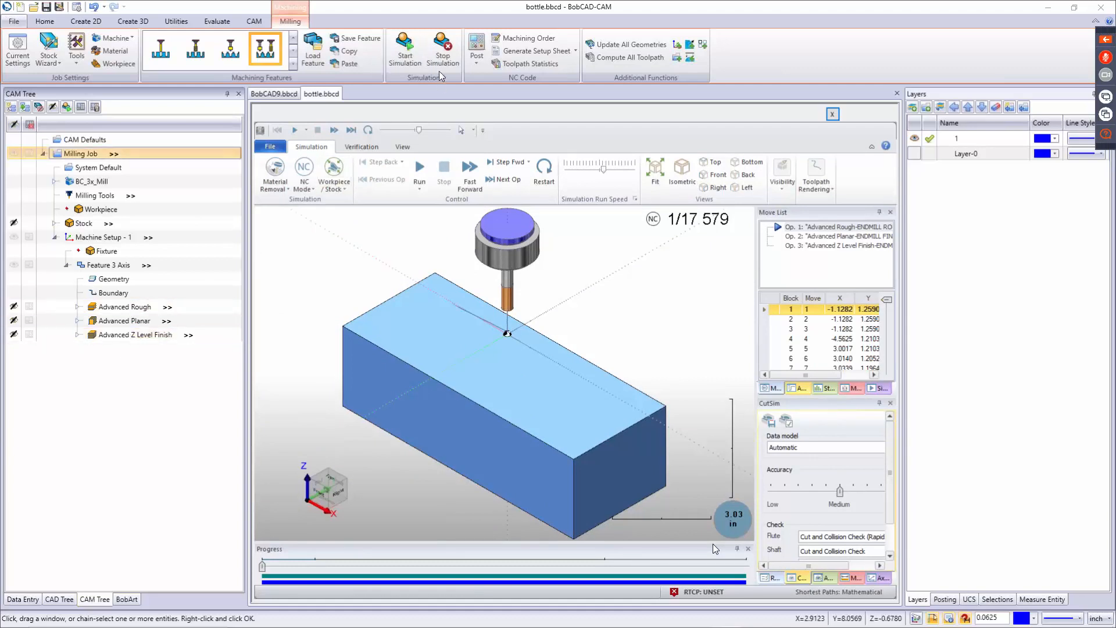
left_click(444, 57)
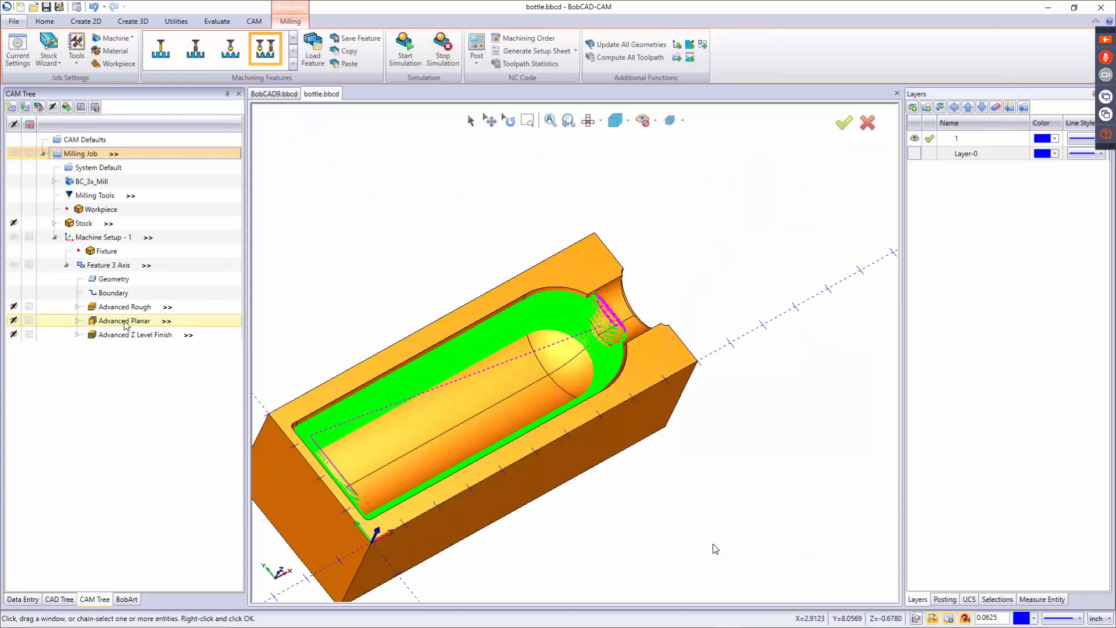
Step: Try placing Advanced Planar after Advanced Z Level Finish in the feature, and restore the previous operation order
left_click(124, 321)
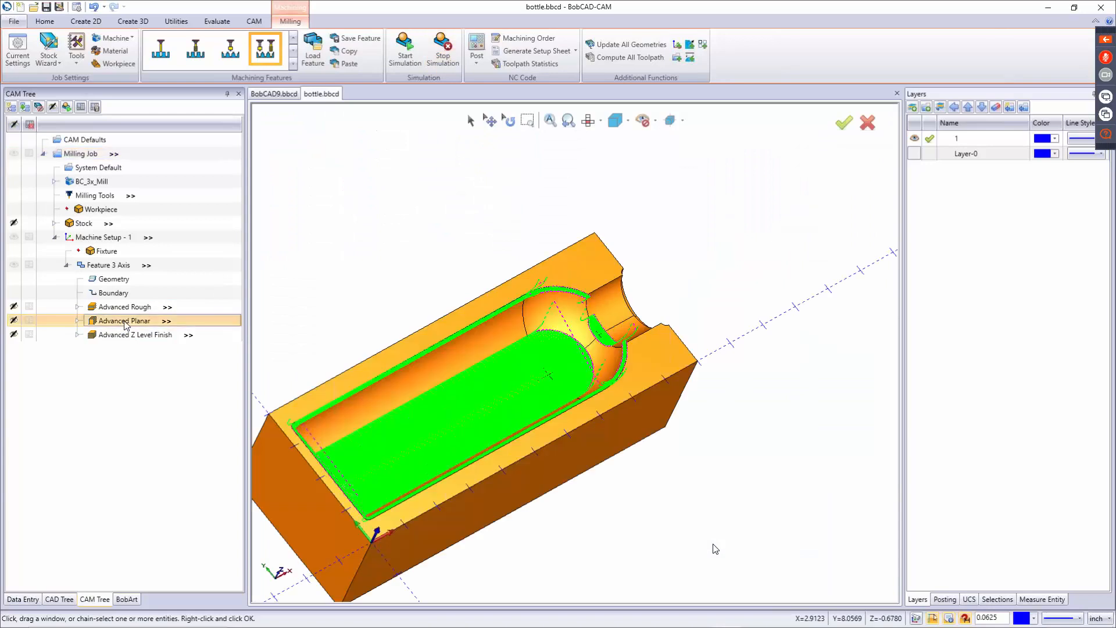
left_click_drag(125, 322, 120, 341)
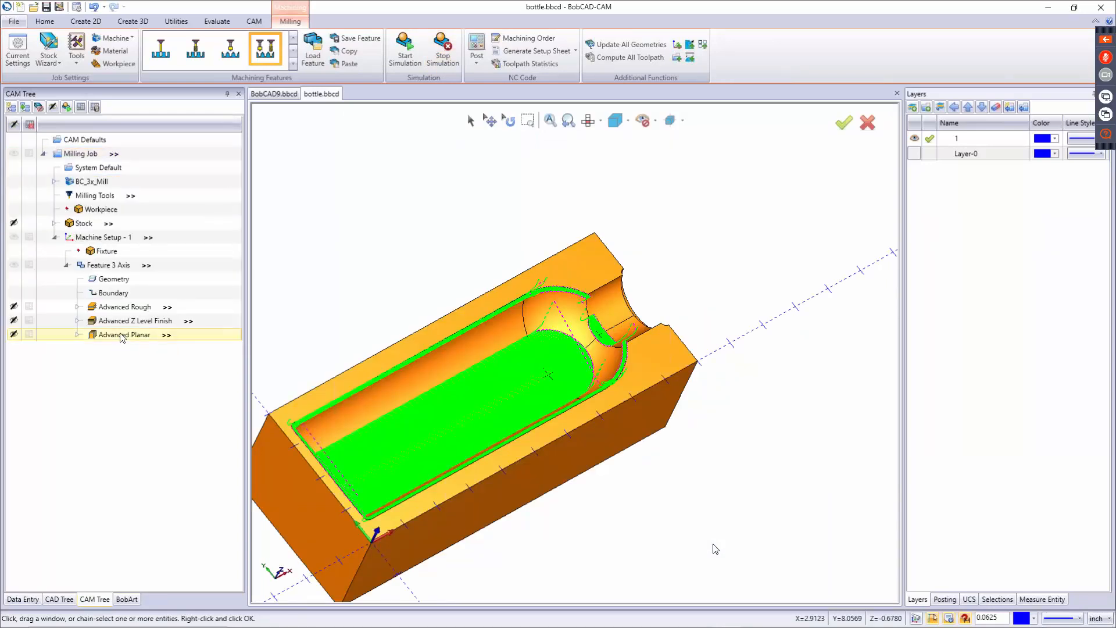
left_click(129, 323)
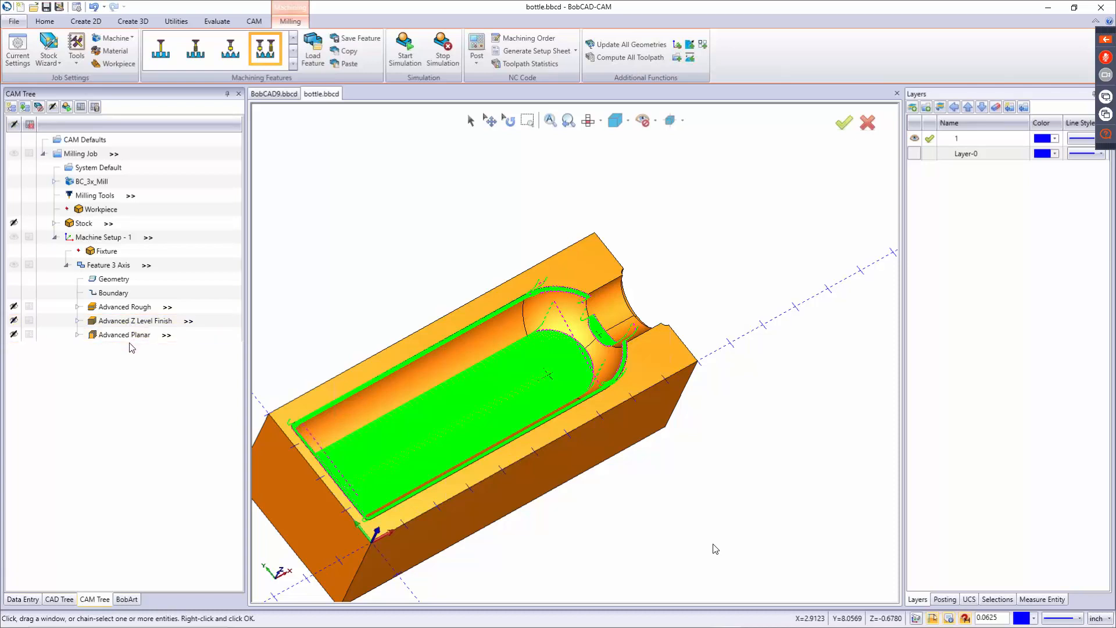
left_click_drag(133, 325, 129, 356)
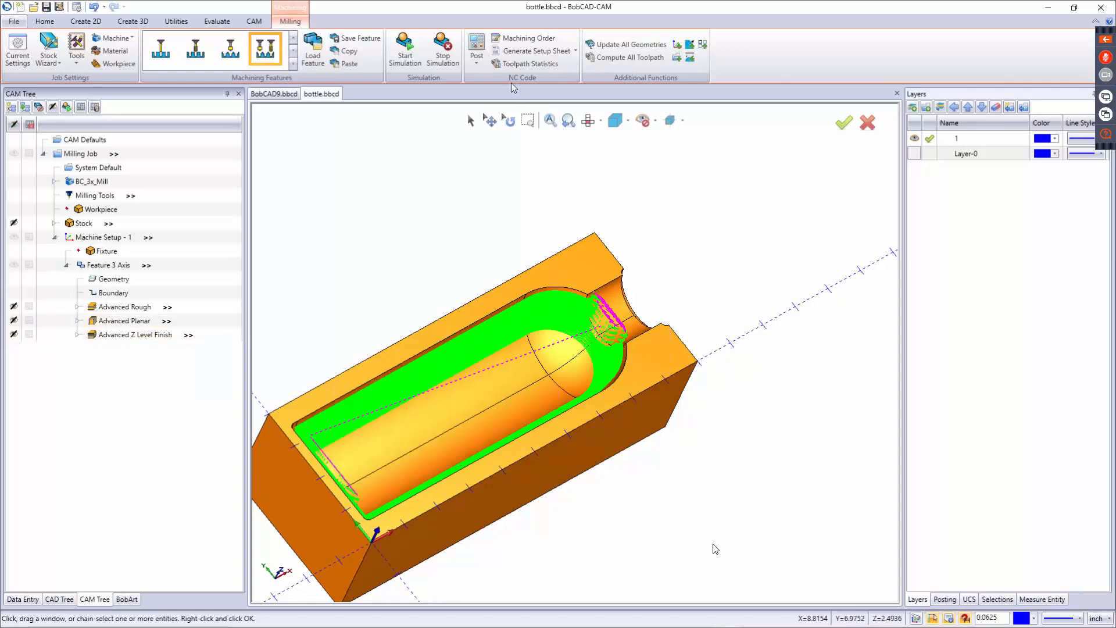
Step: Try to move Advanced Z Level Finish ahead of Advanced Planar in the job's machining order, and cancel
left_click(521, 39)
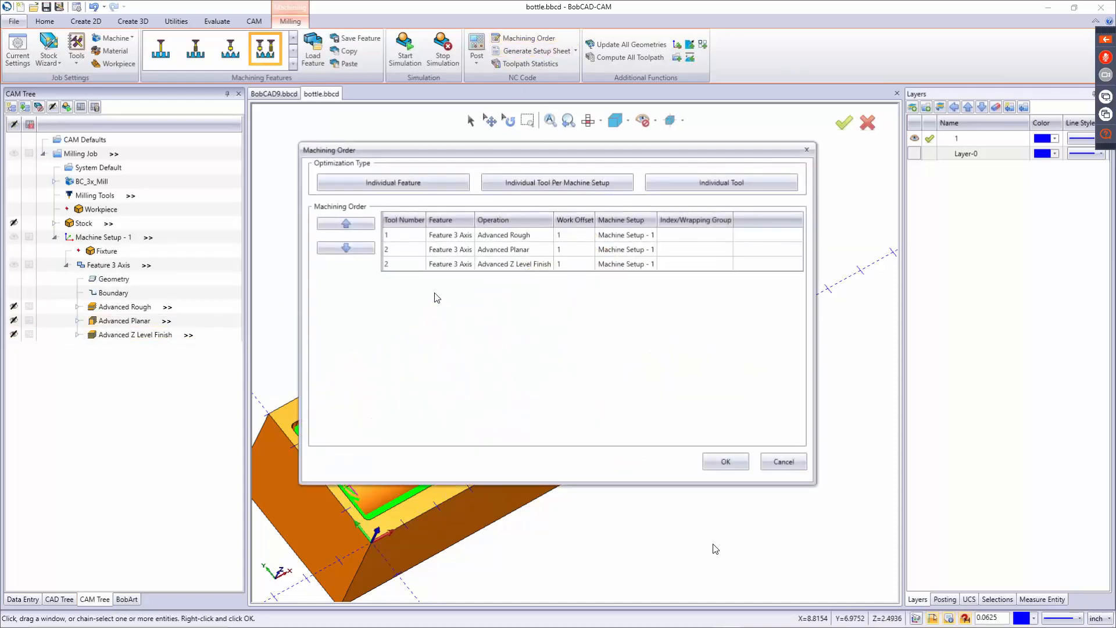
left_click(459, 265)
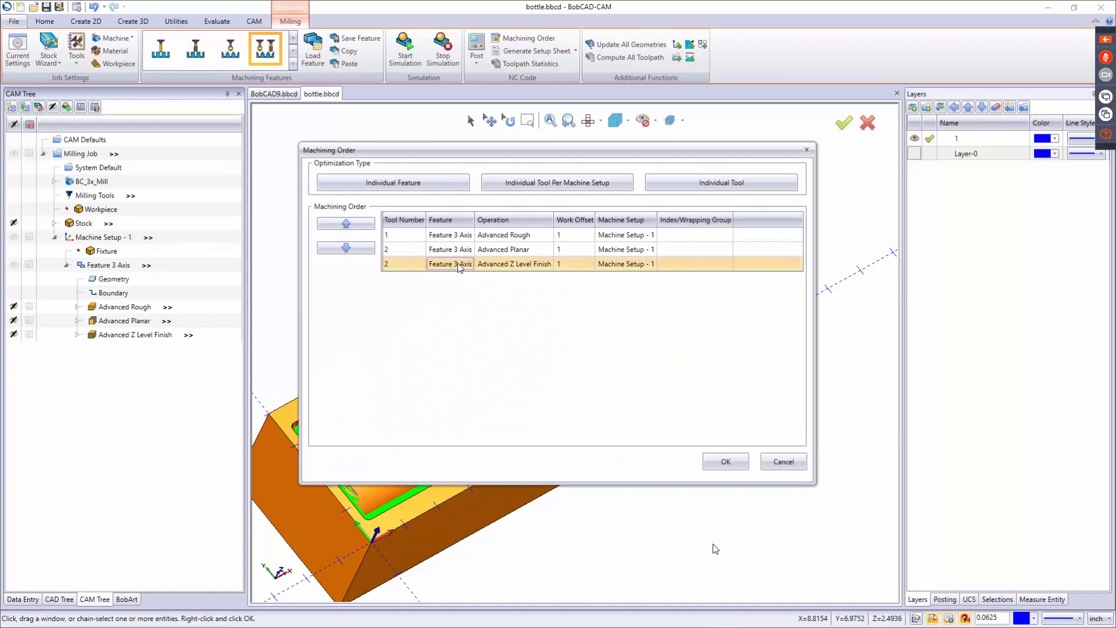
left_click(351, 228)
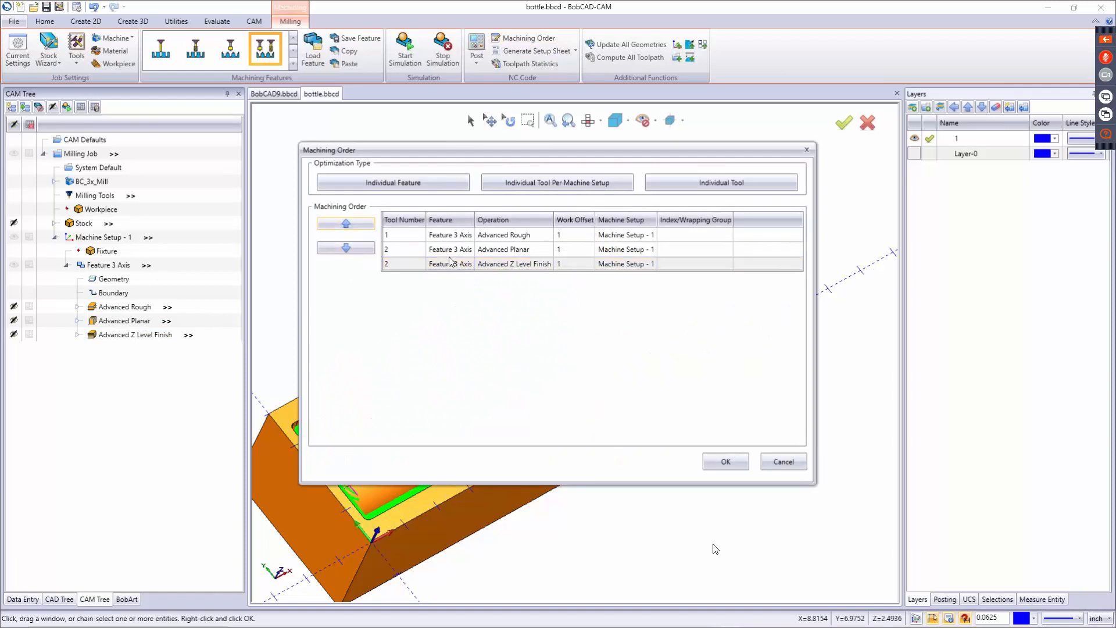
left_click(451, 249)
left_click(345, 249)
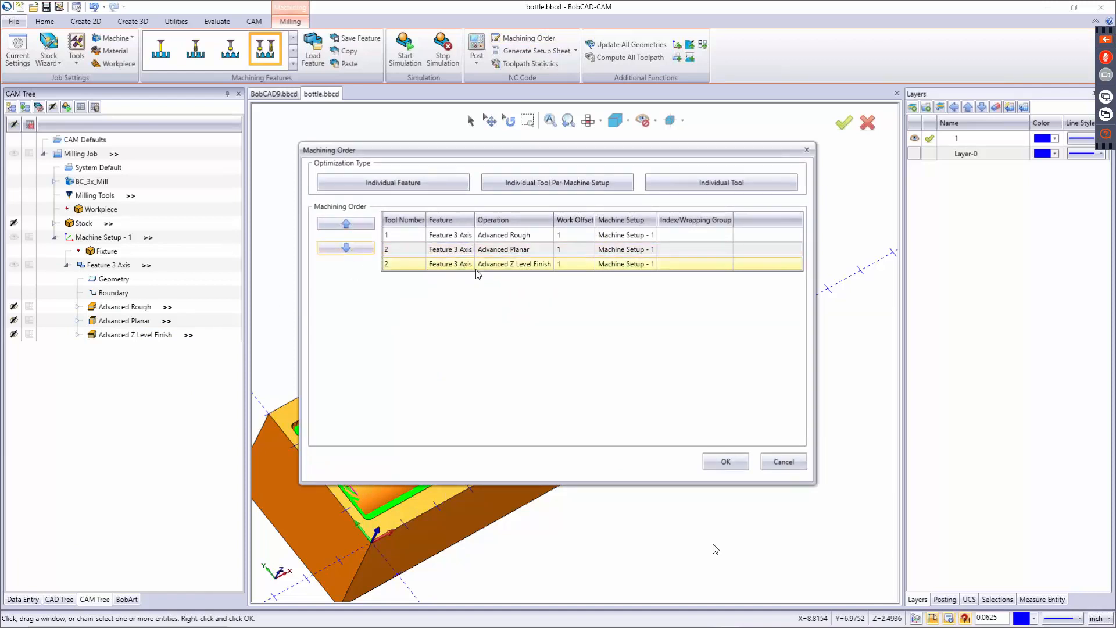
left_click(782, 462)
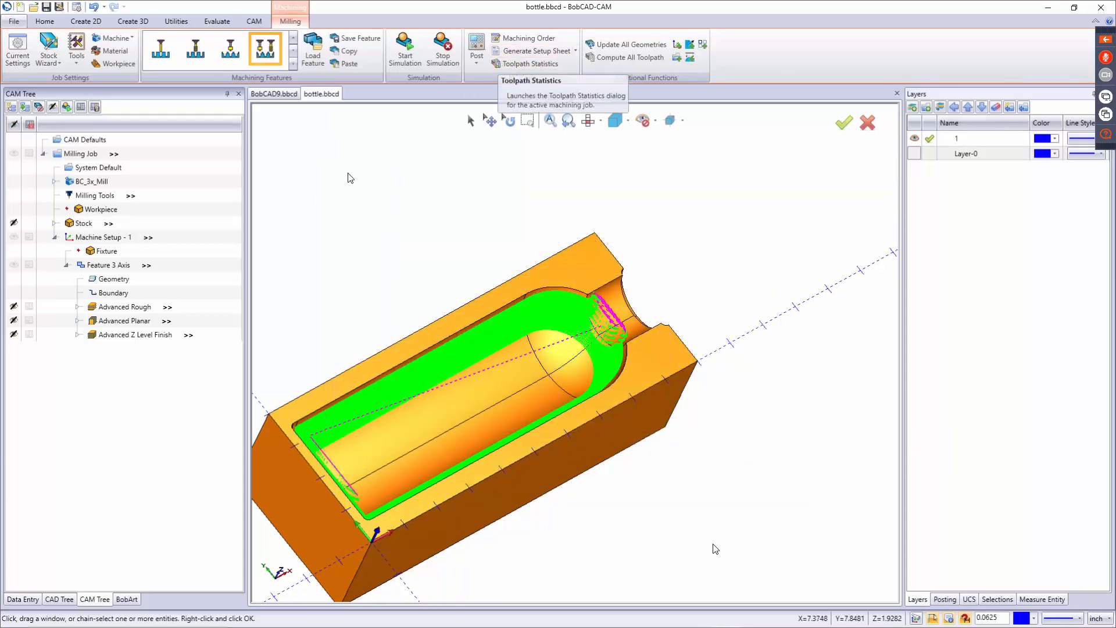
Step: Move Advanced Z Level Finish ahead of Advanced Planar in the feature and run the material removal simulation of the job
left_click_drag(134, 325, 127, 348)
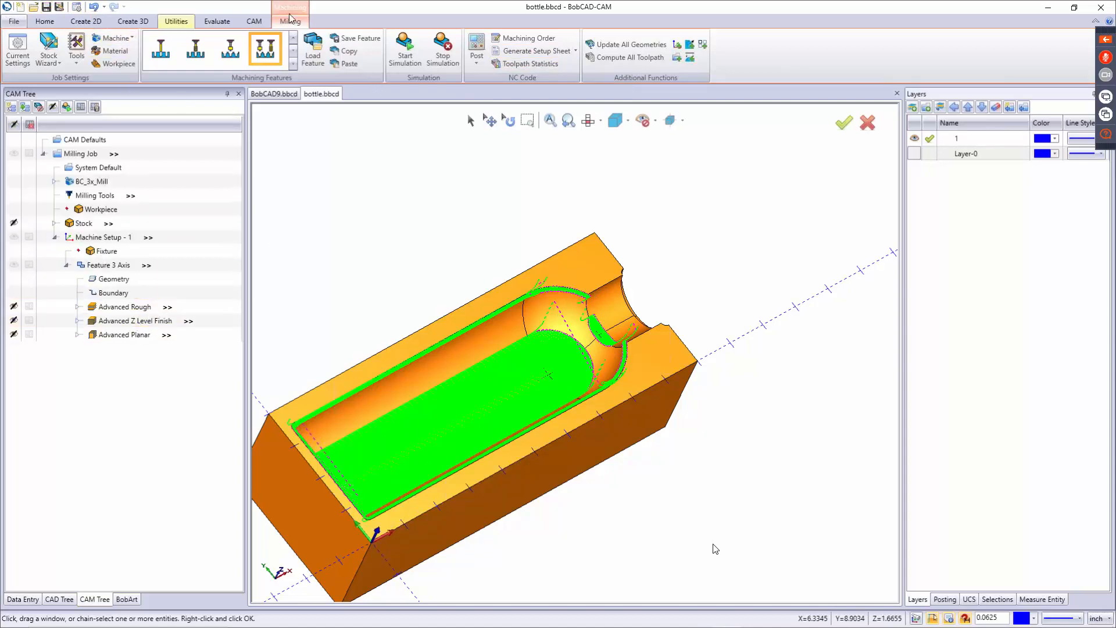
left_click(413, 48)
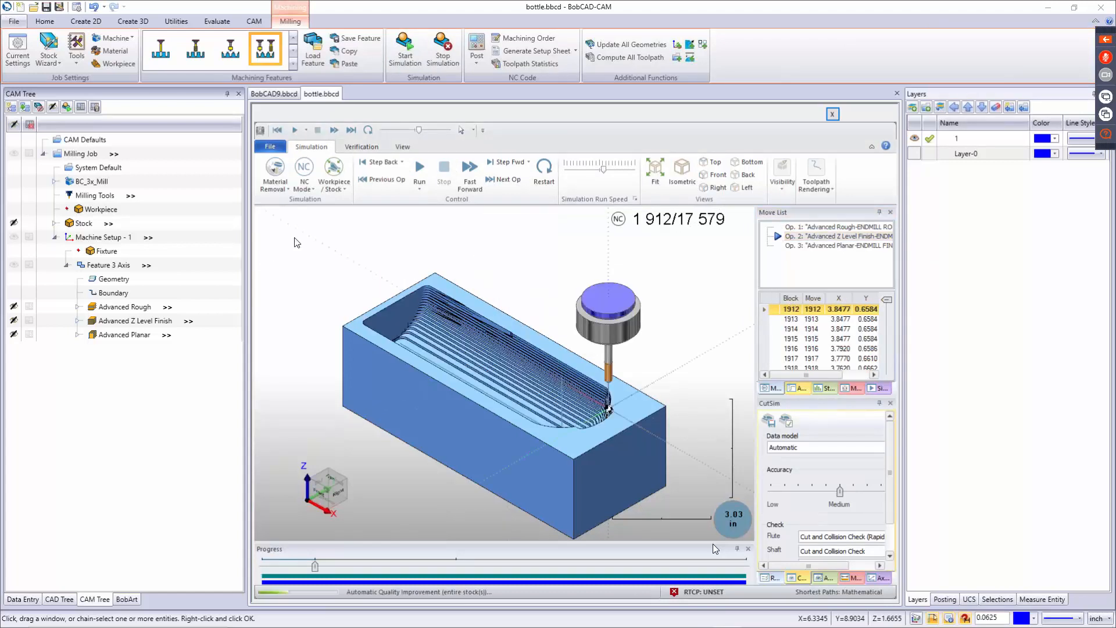
left_click(419, 170)
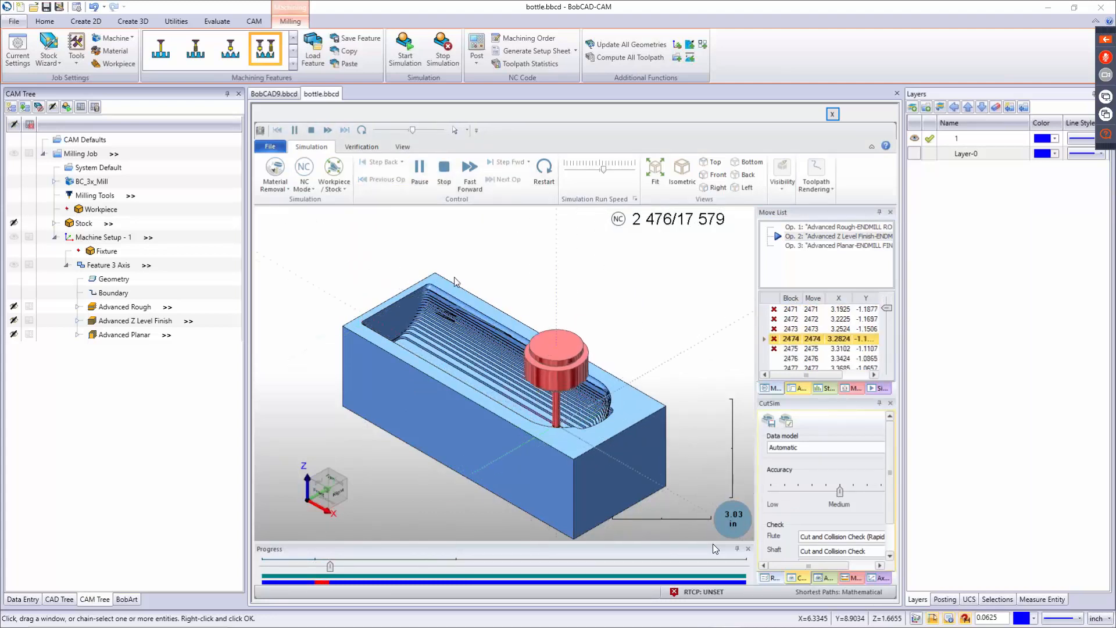
Step: Inspect the cavity up close while the finishing passes cut and after completion, and exit the simulation
scroll(449, 306, "up", 3)
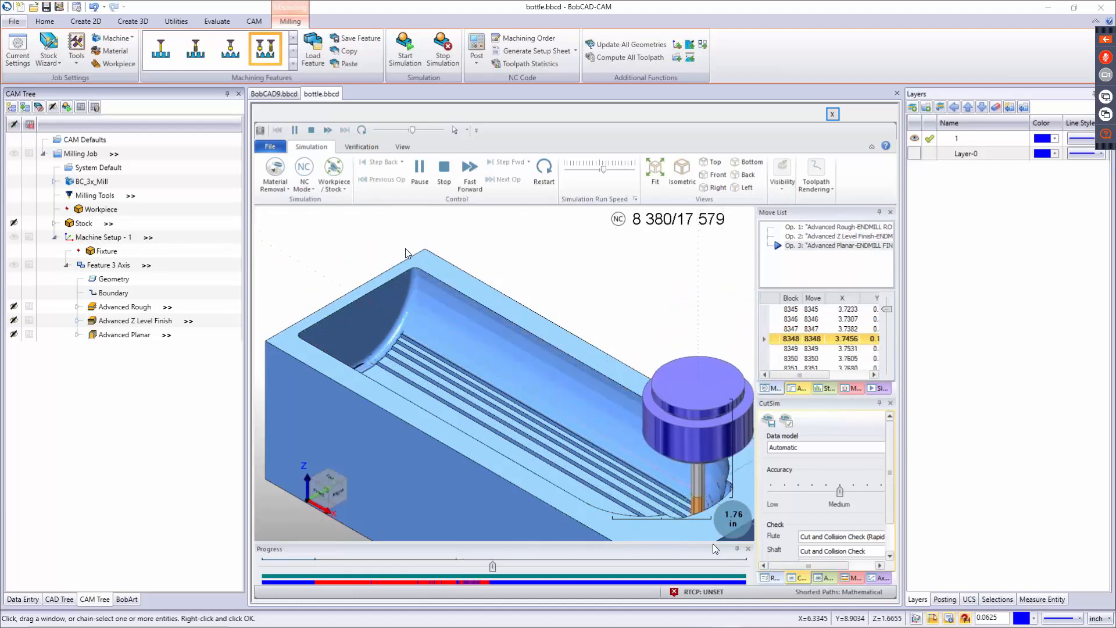
scroll(537, 369, "down", 2)
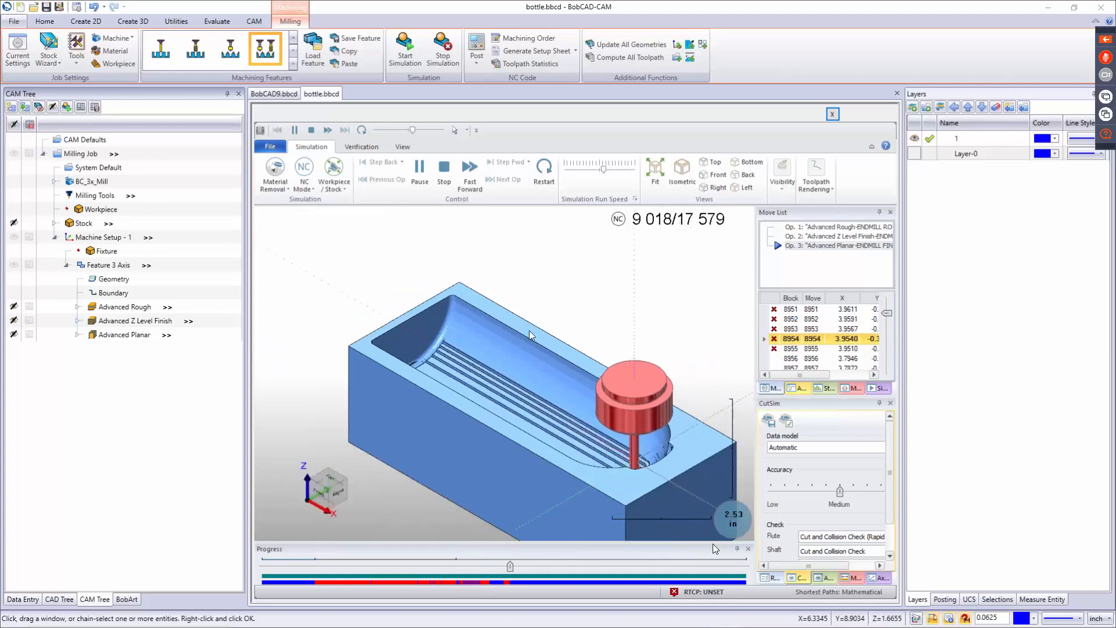
middle_click_drag(542, 364, 522, 380)
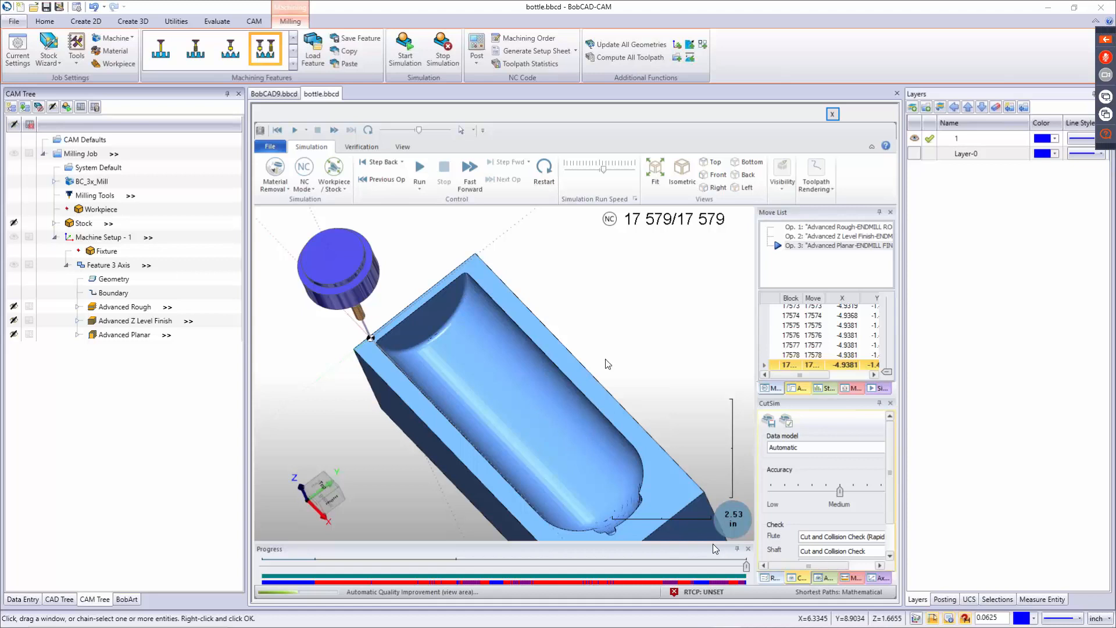
left_click_drag(501, 398, 456, 359)
scroll(583, 366, "up", 5)
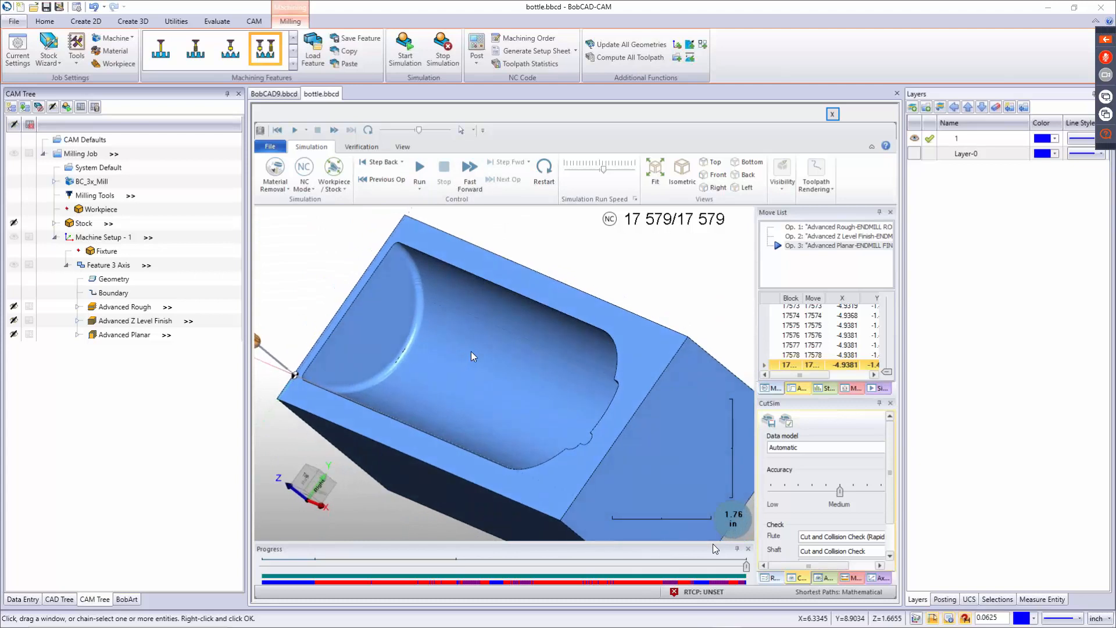
left_click(447, 48)
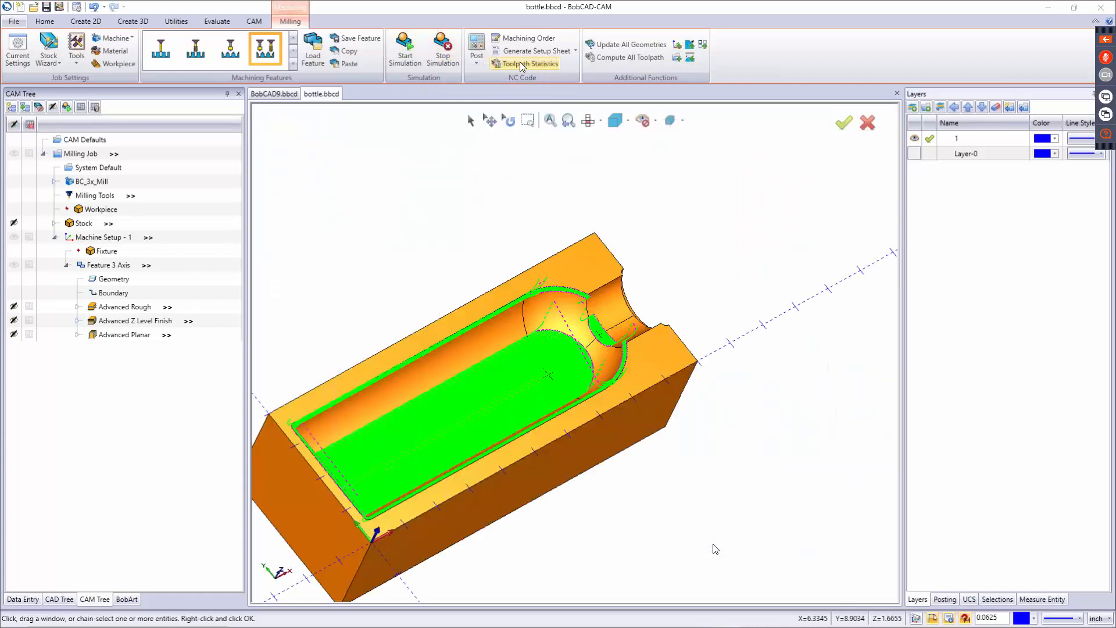
Step: Check the milling job's toolpath statistics and generate a setup sheet with the Full Setup Sheet template
left_click(522, 64)
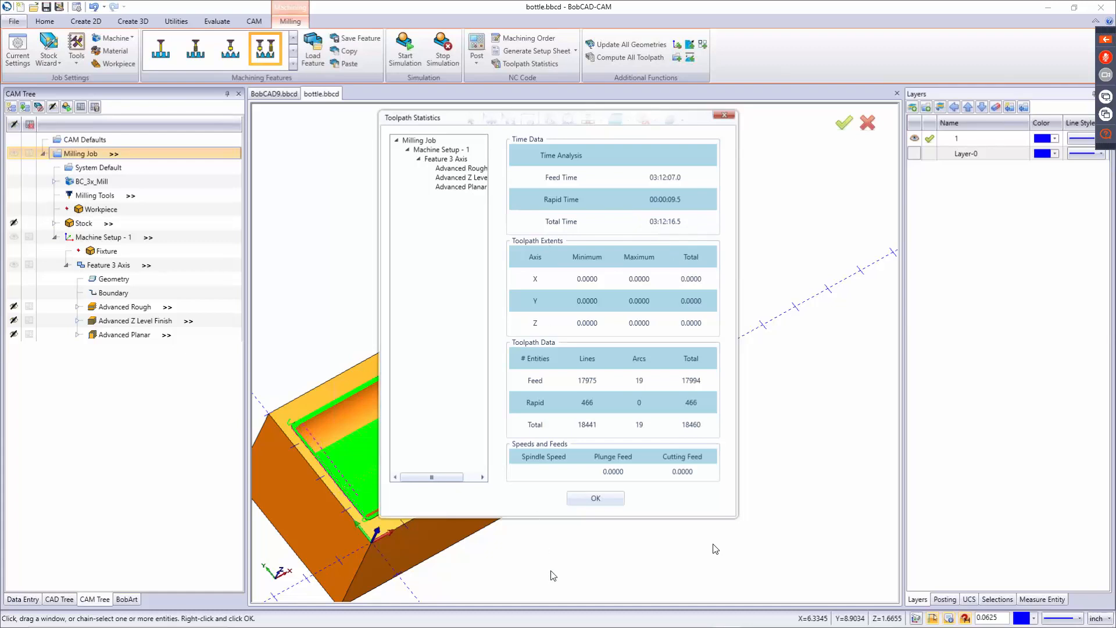
left_click(595, 498)
left_click(534, 51)
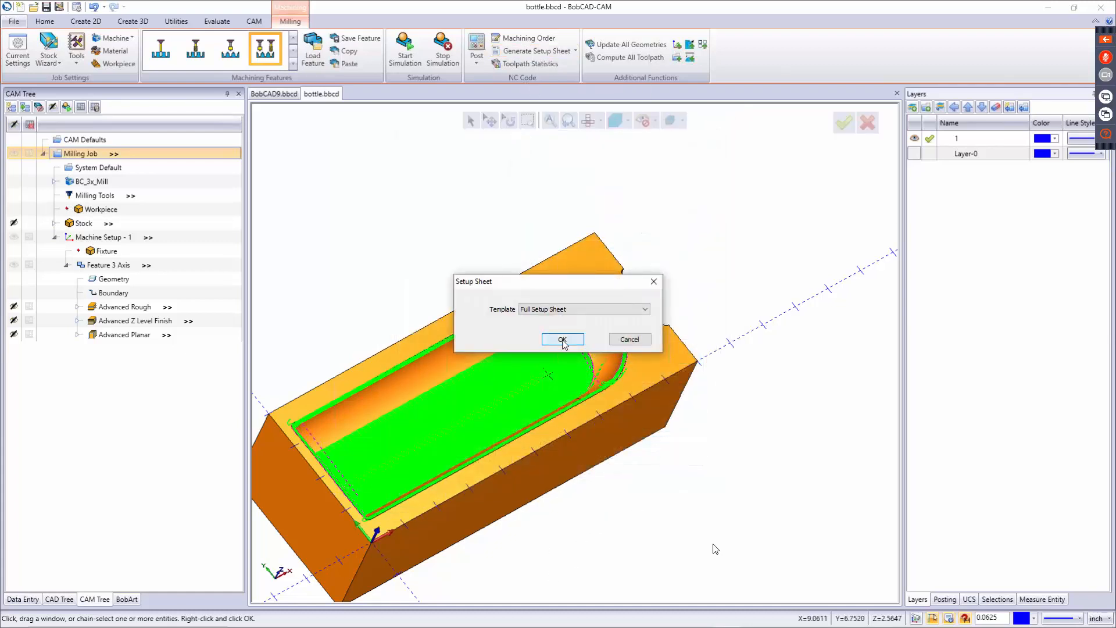
left_click(562, 340)
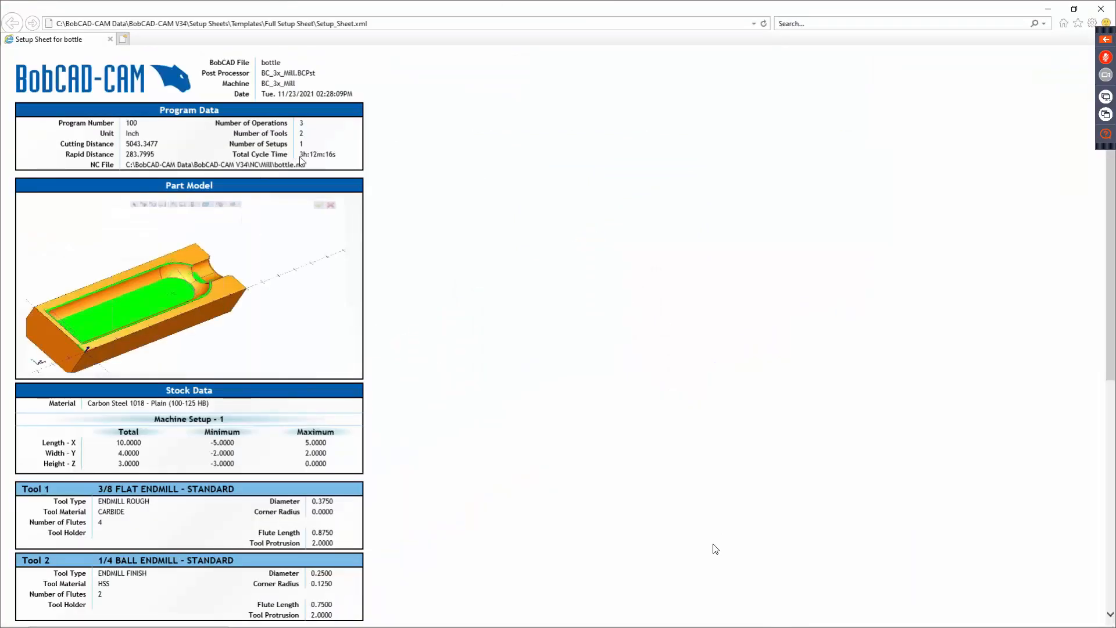
Step: Review the setup sheet's program data, tools and cycle times per operation, and minimize the browser to return to BobCAD-CAM
left_click_drag(301, 154, 357, 159)
left_click(276, 62)
scroll(304, 273, "down", 6)
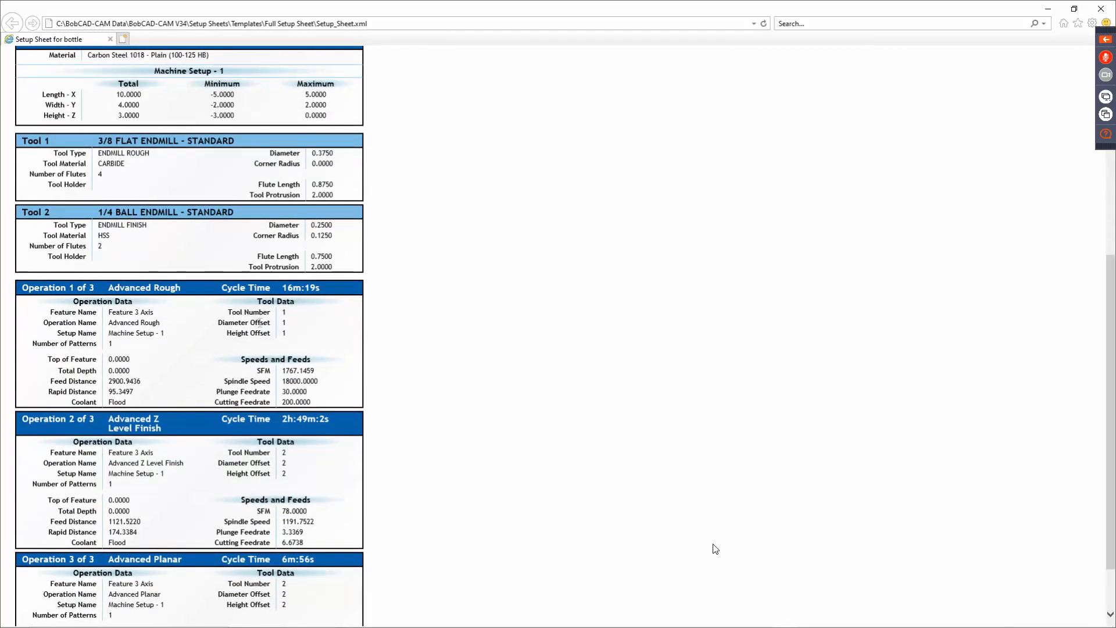
scroll(284, 299, "down", 1)
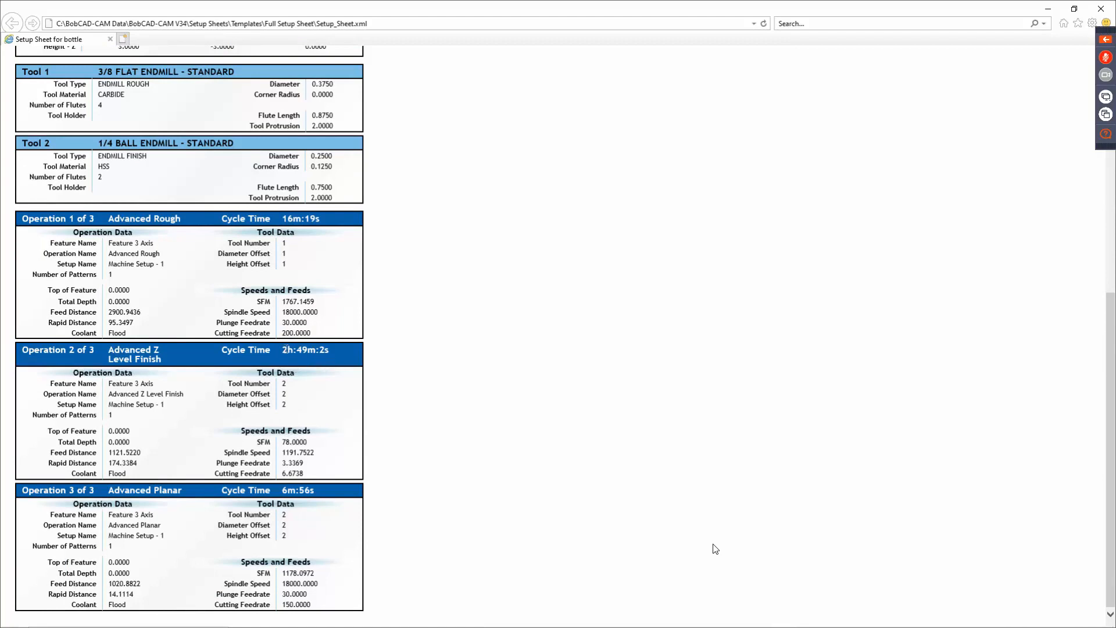
left_click_drag(280, 351, 344, 350)
scroll(462, 366, "up", 3)
scroll(464, 376, "up", 4)
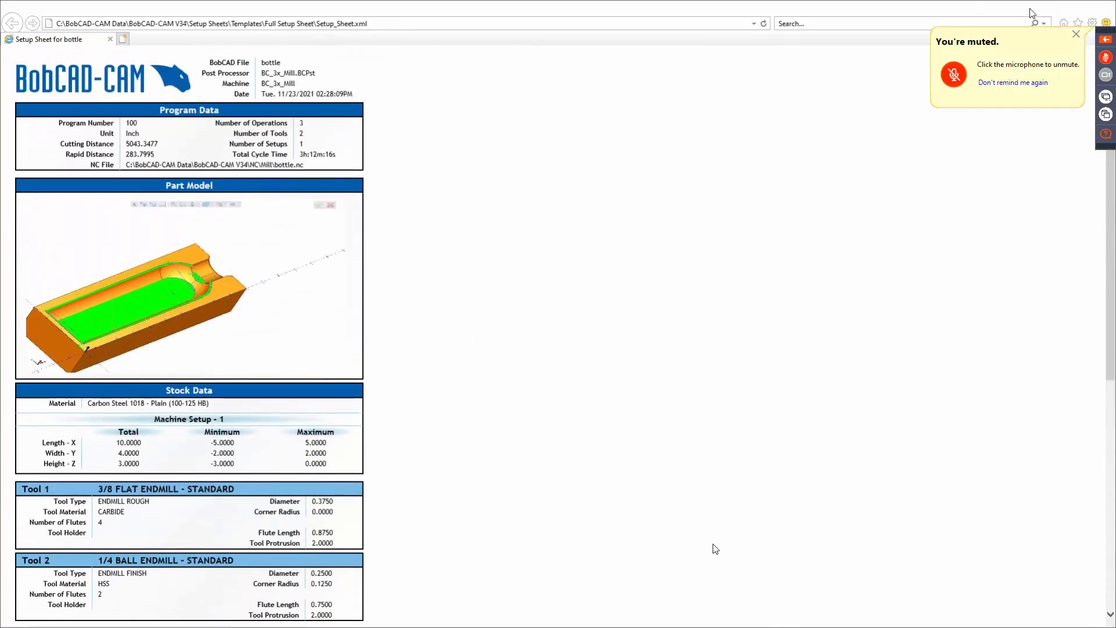
left_click(1048, 8)
Step: Post the milling job's NC code and open it in the NC Editor with the code area widened
left_click(478, 45)
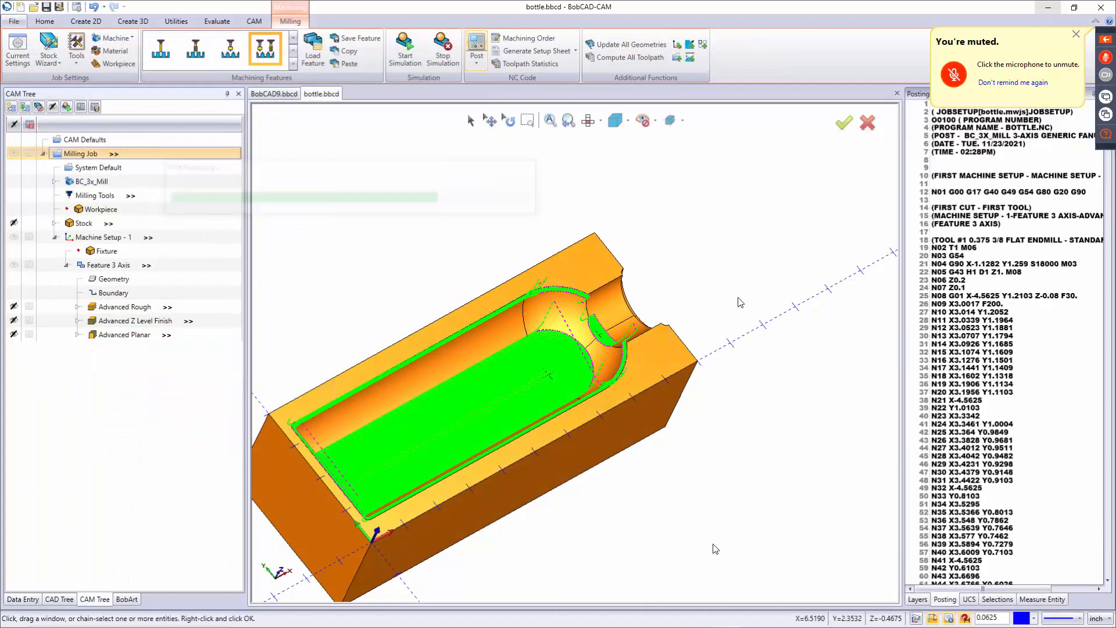
right_click(956, 291)
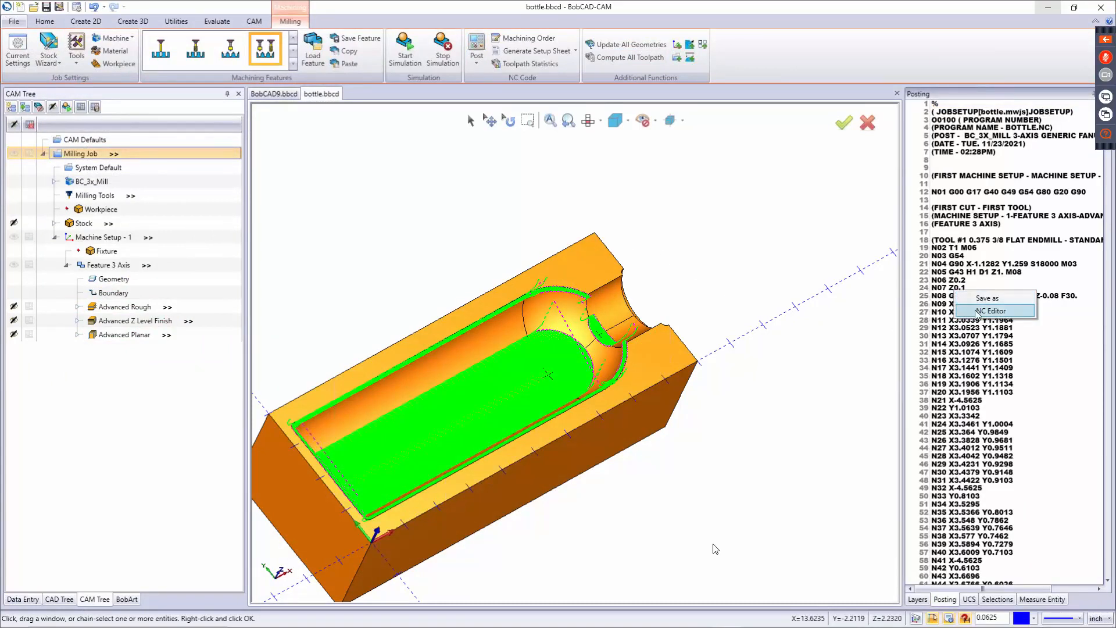
left_click(991, 311)
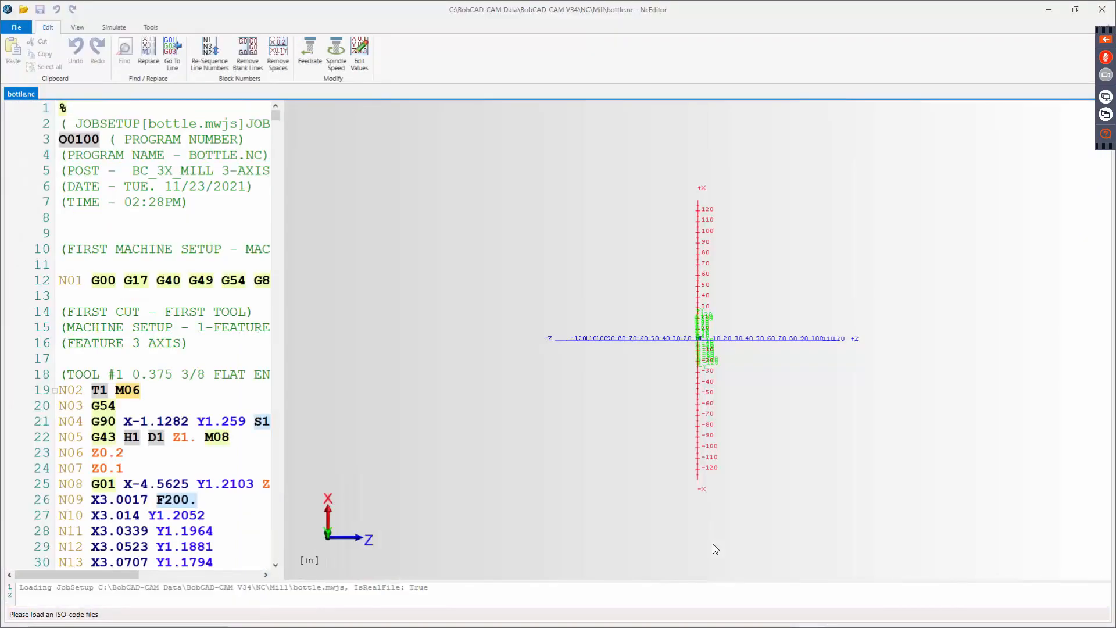
left_click_drag(287, 360, 1068, 328)
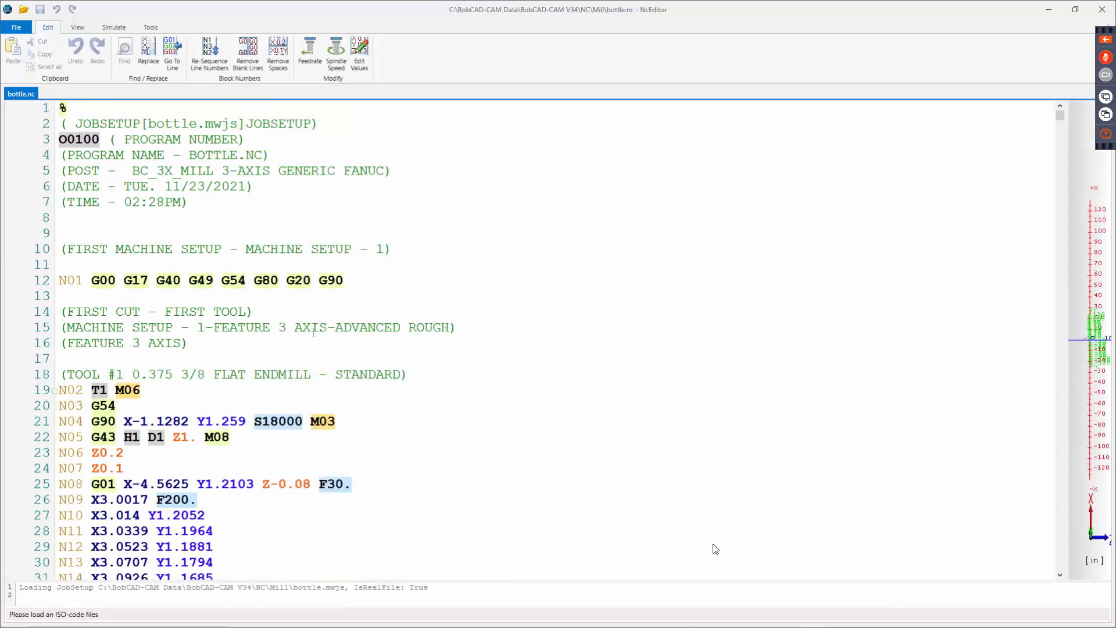
Step: Review the bottle.nc program, close the NC Editor, and show the save options for the posted code
scroll(465, 349, "down", 10)
scroll(464, 349, "down", 20)
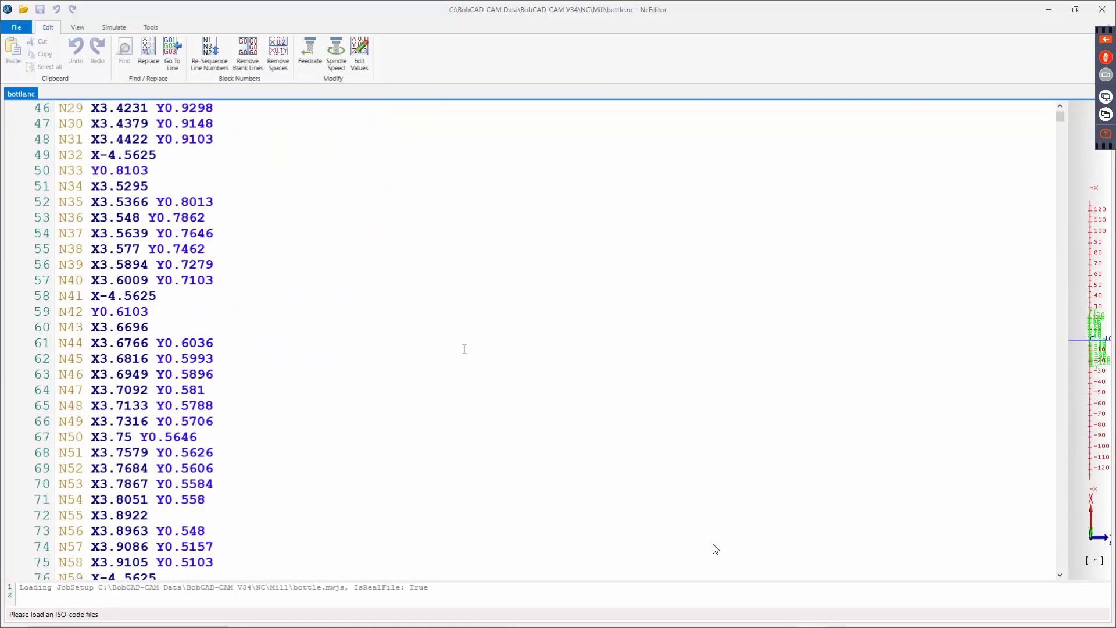
scroll(463, 353, "down", 10)
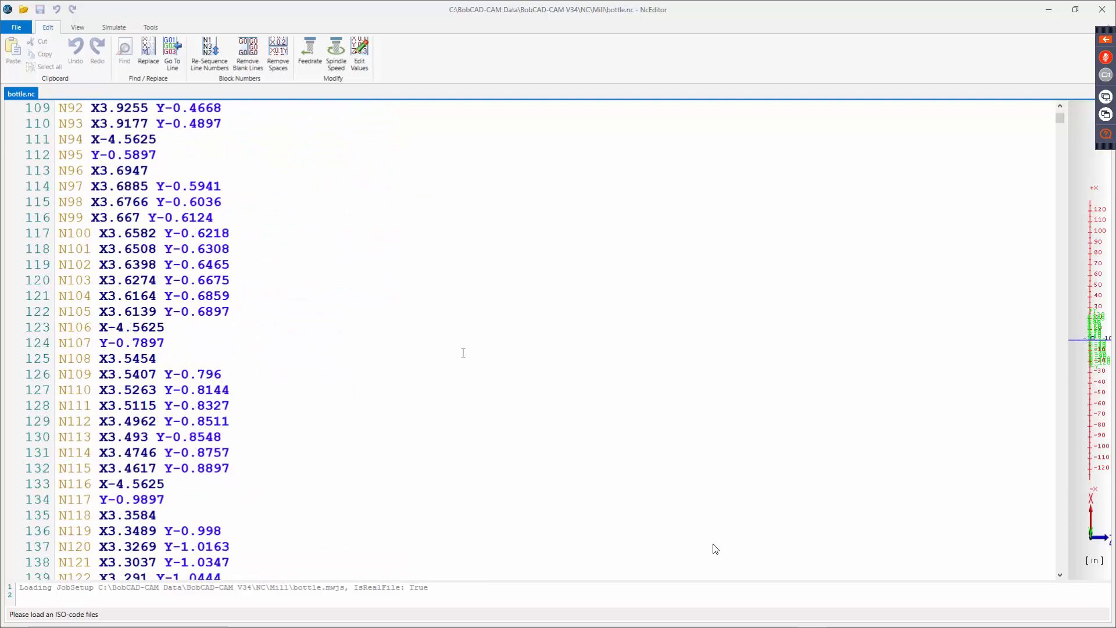
mouse_move(1061, 119)
left_mouse_down()
mouse_move(1068, 525)
mouse_move(1080, 481)
mouse_move(1081, 491)
mouse_move(1088, 226)
mouse_move(1065, 107)
left_mouse_up()
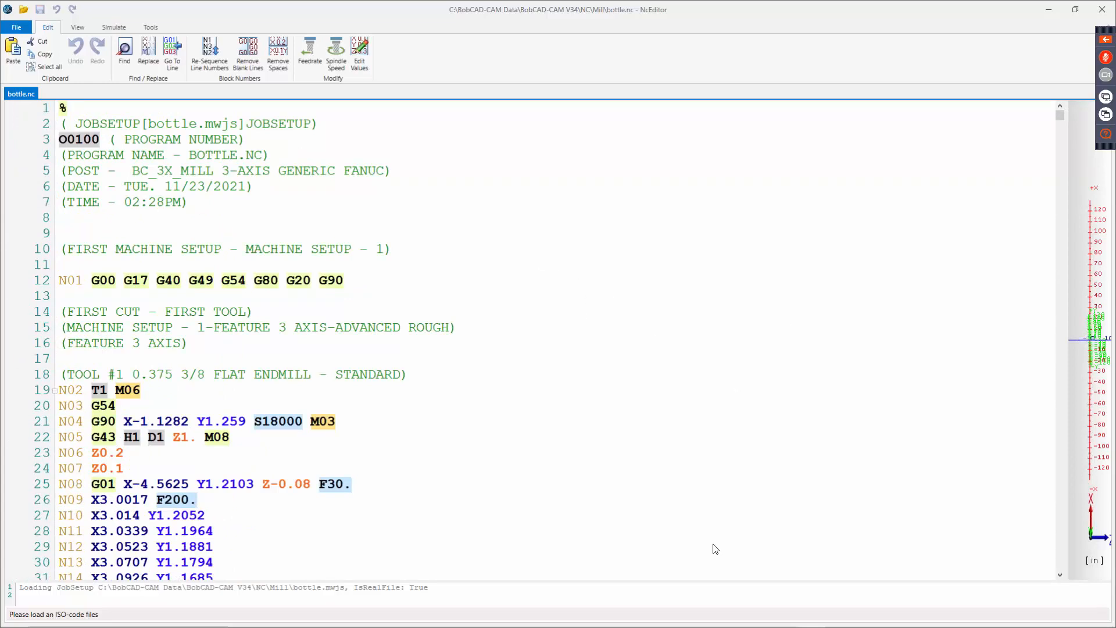
left_click(1102, 9)
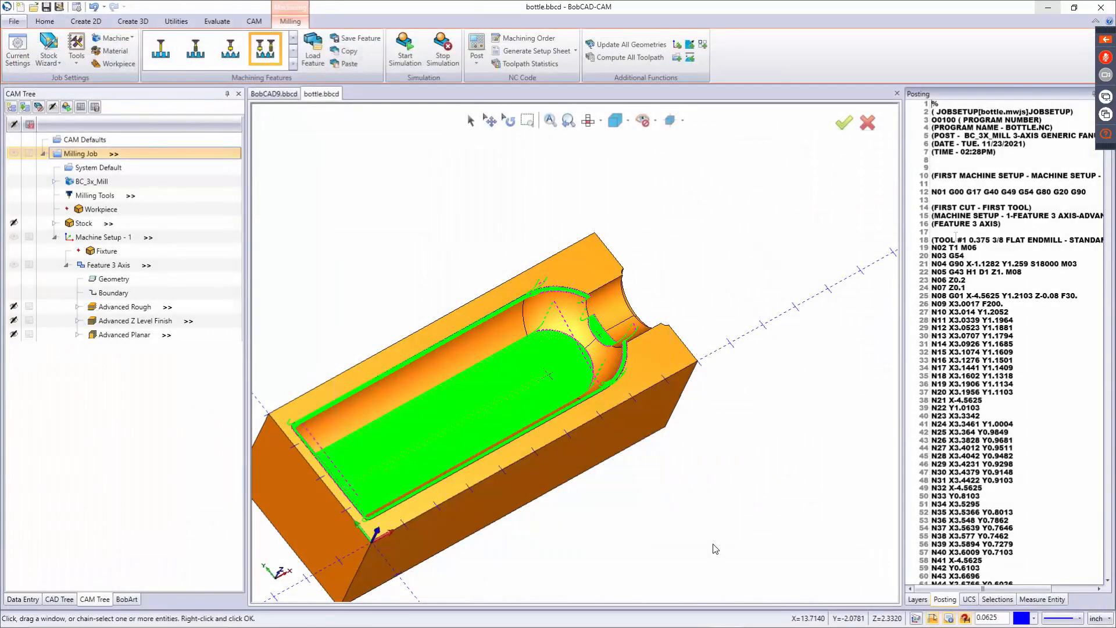
right_click(957, 238)
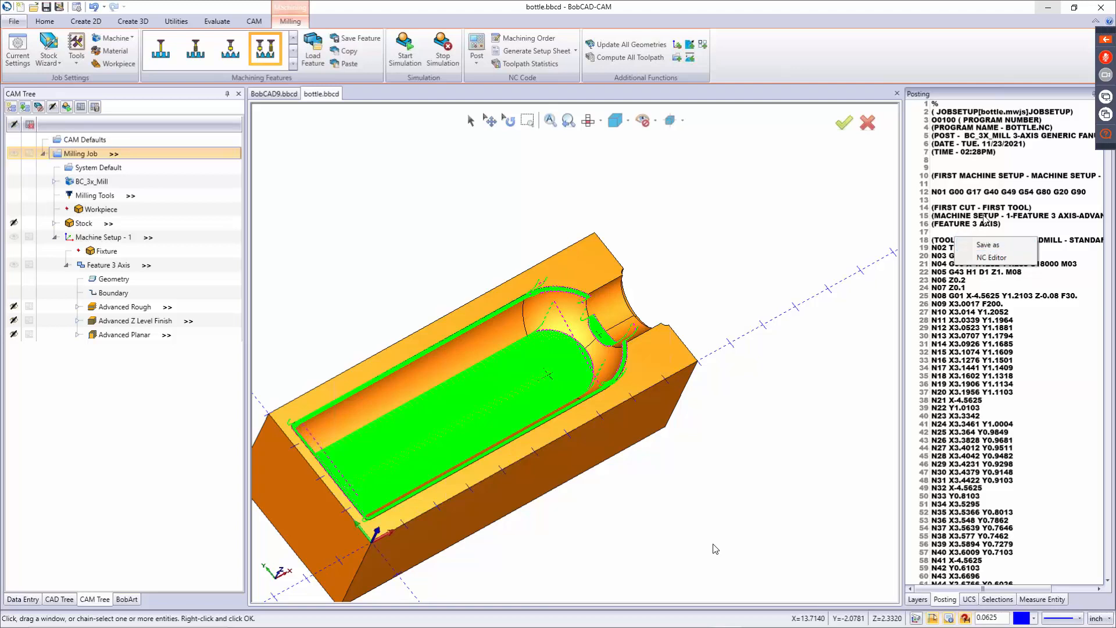
Step: Dismiss the save options and create a desktop folder named "g code"
left_click(986, 181)
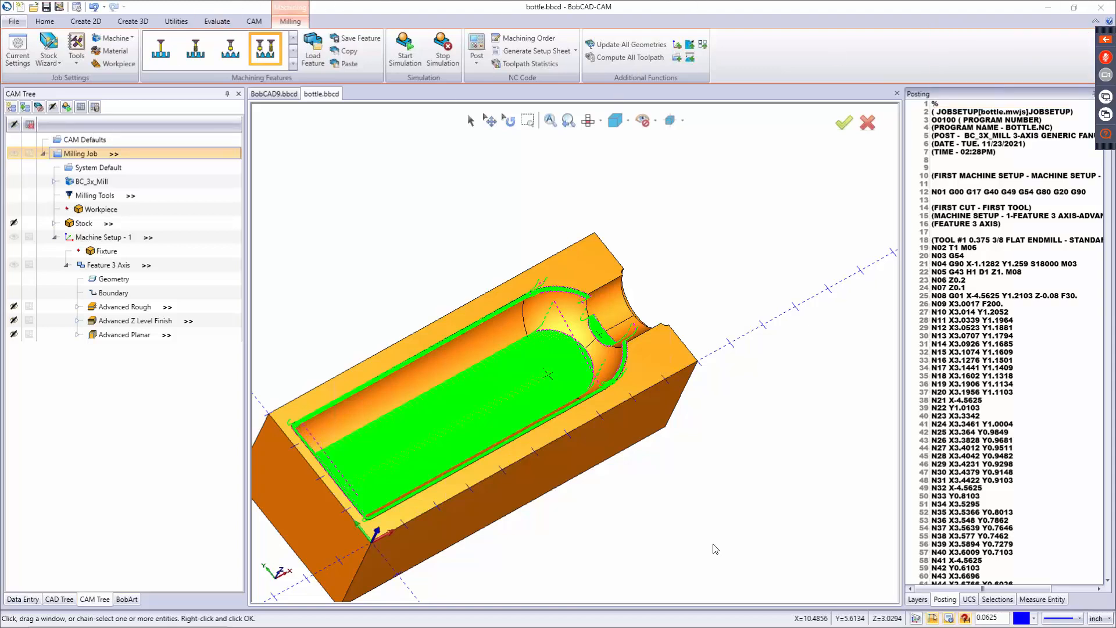
left_click(1049, 7)
right_click(431, 114)
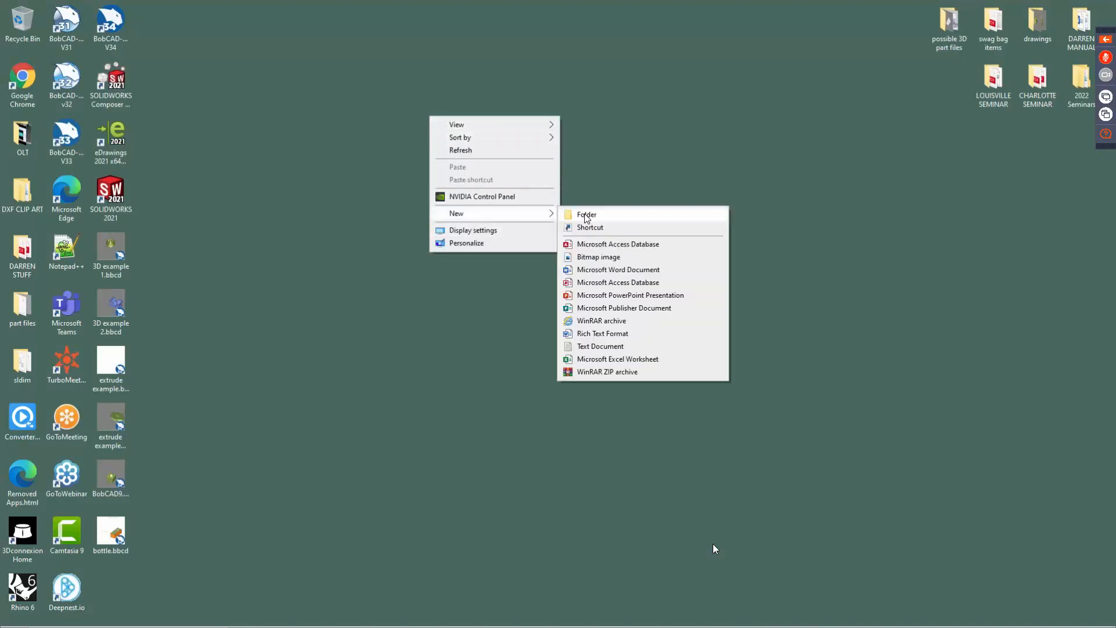
left_click(585, 217)
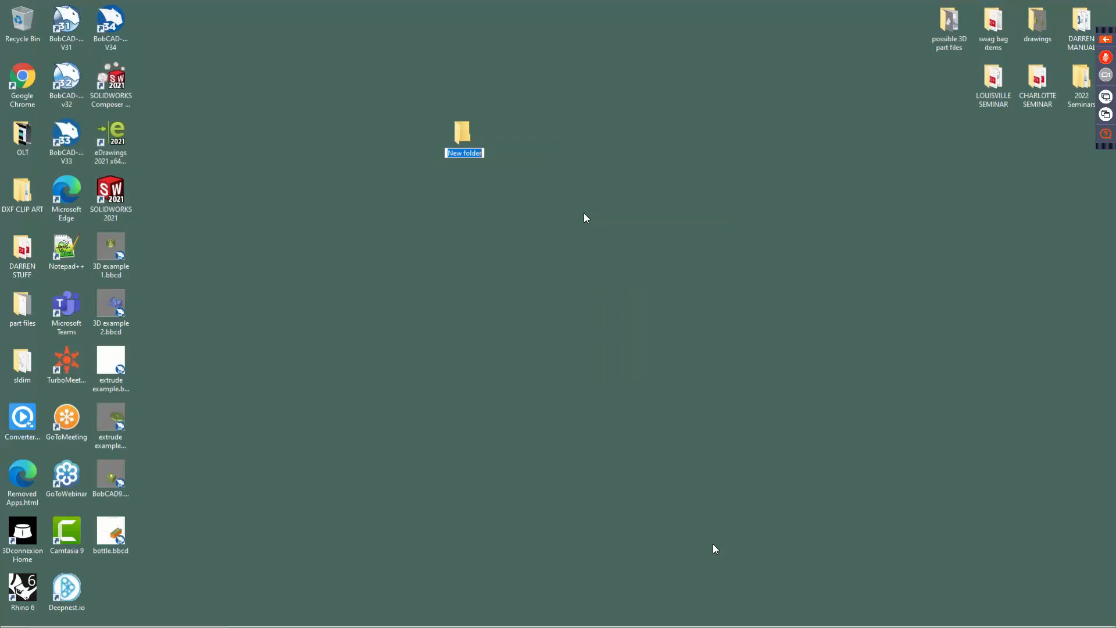
type("g code")
key("Return")
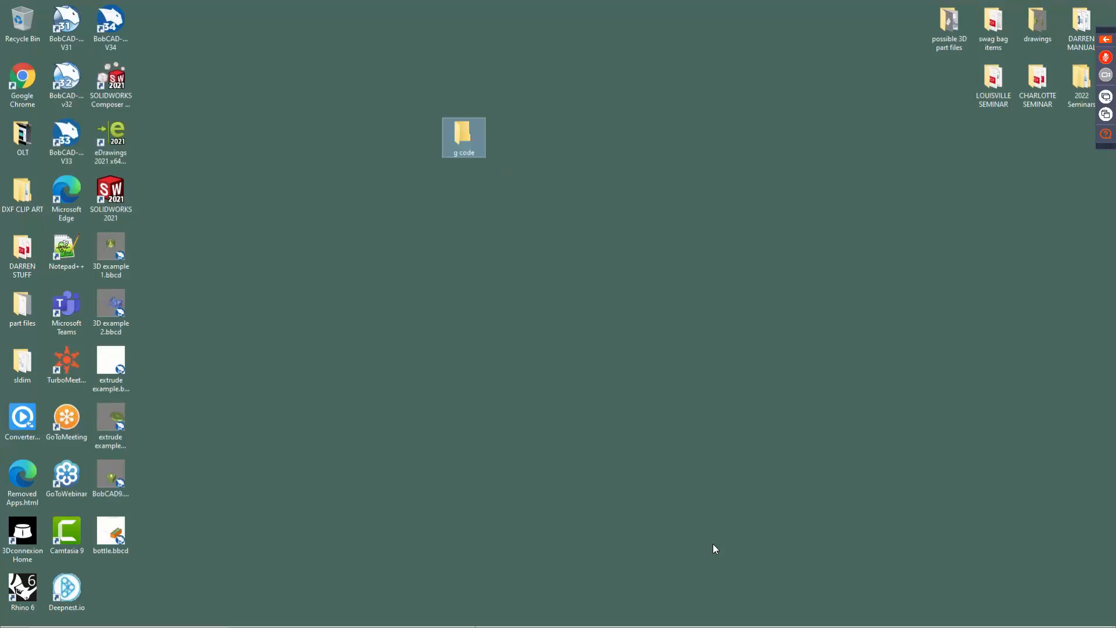
Step: Switch back to BobCAD-CAM and save the posted code as bottle.nc in the desktop's g code folder
mouse_move(497, 621)
left_click(721, 609)
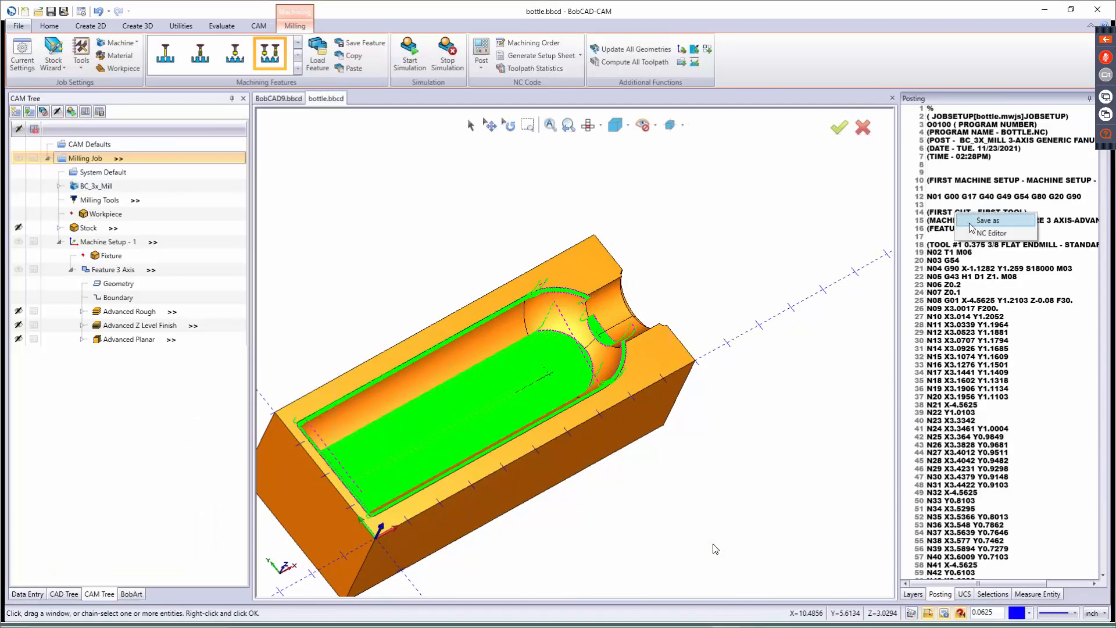
left_click(988, 220)
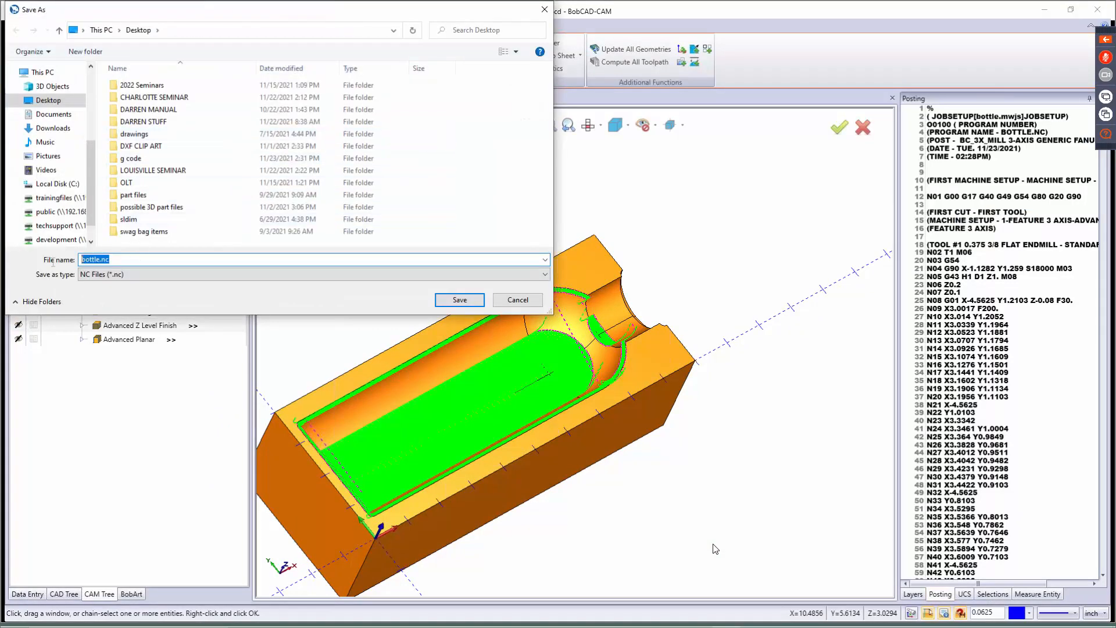
left_click(133, 162)
double_click(133, 161)
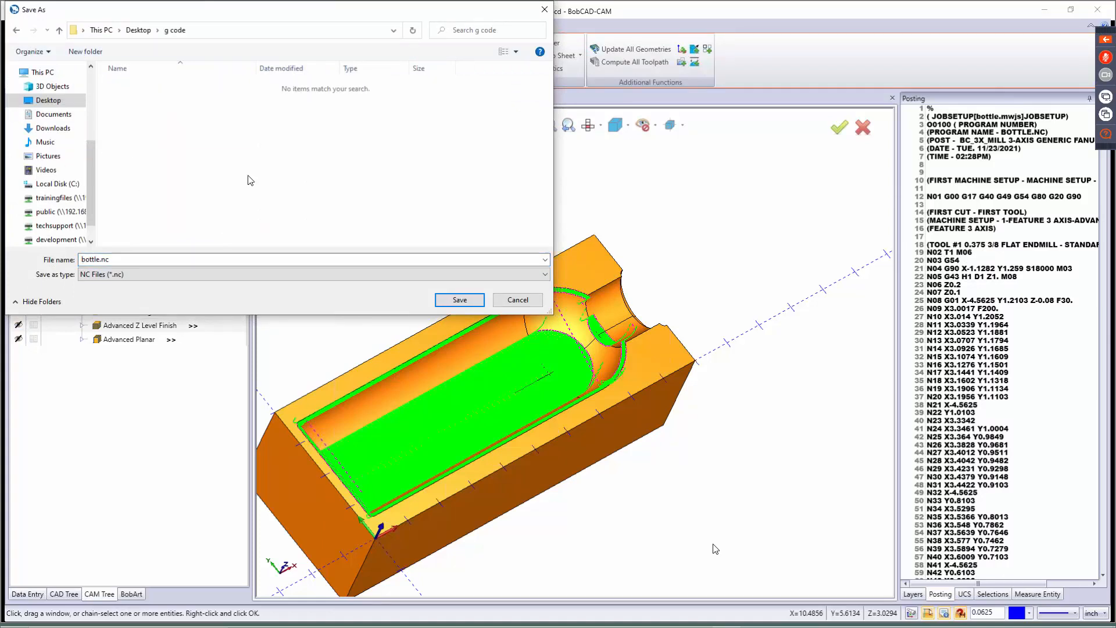
left_click(460, 300)
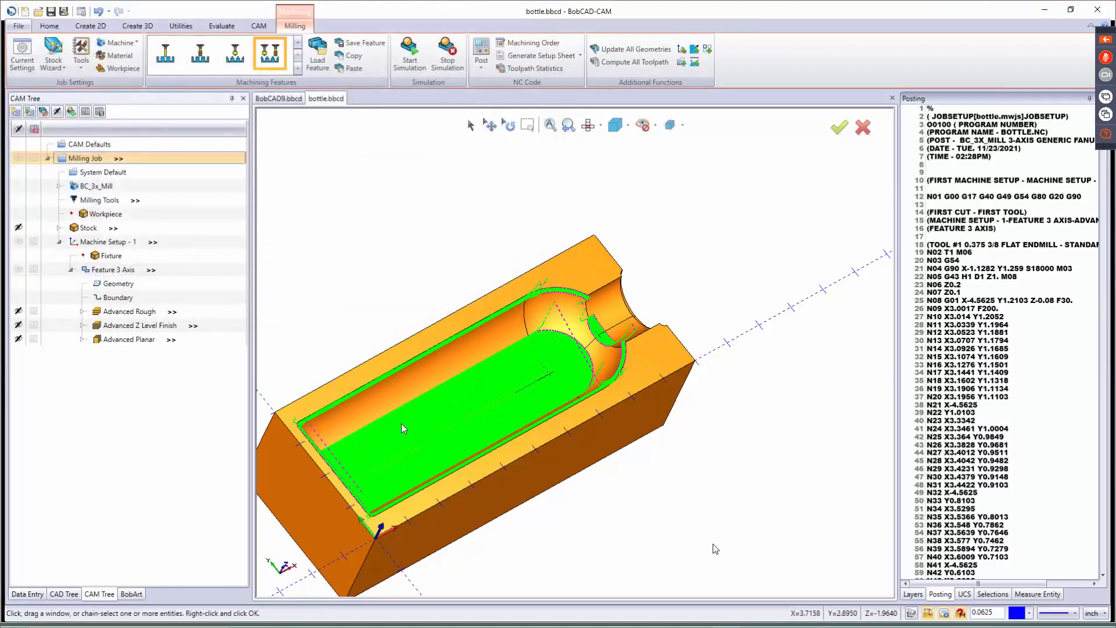
left_click(1044, 12)
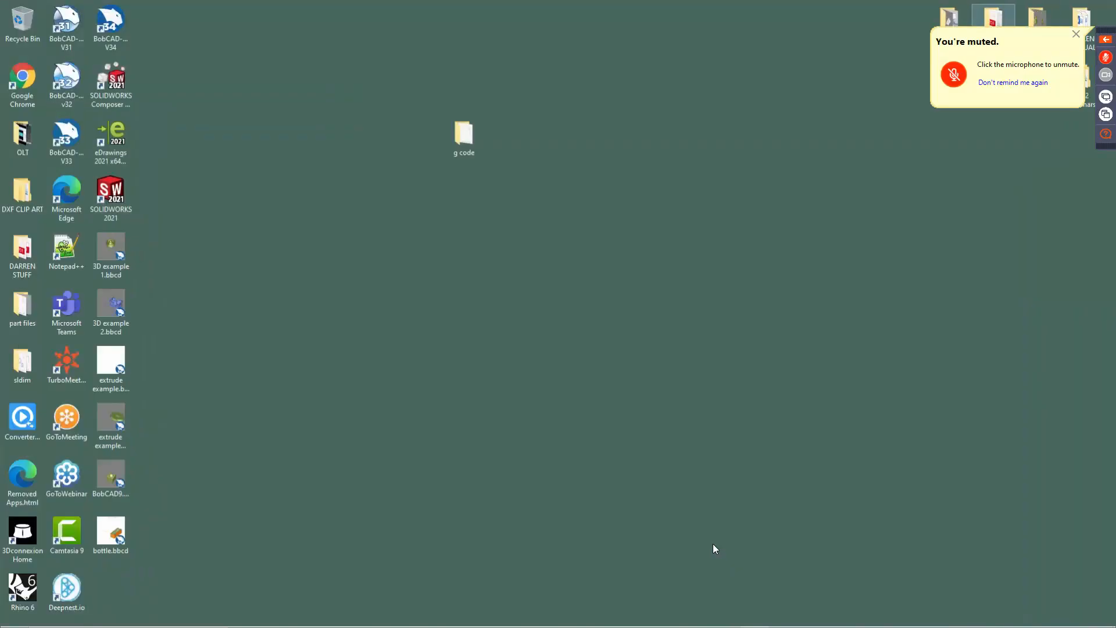
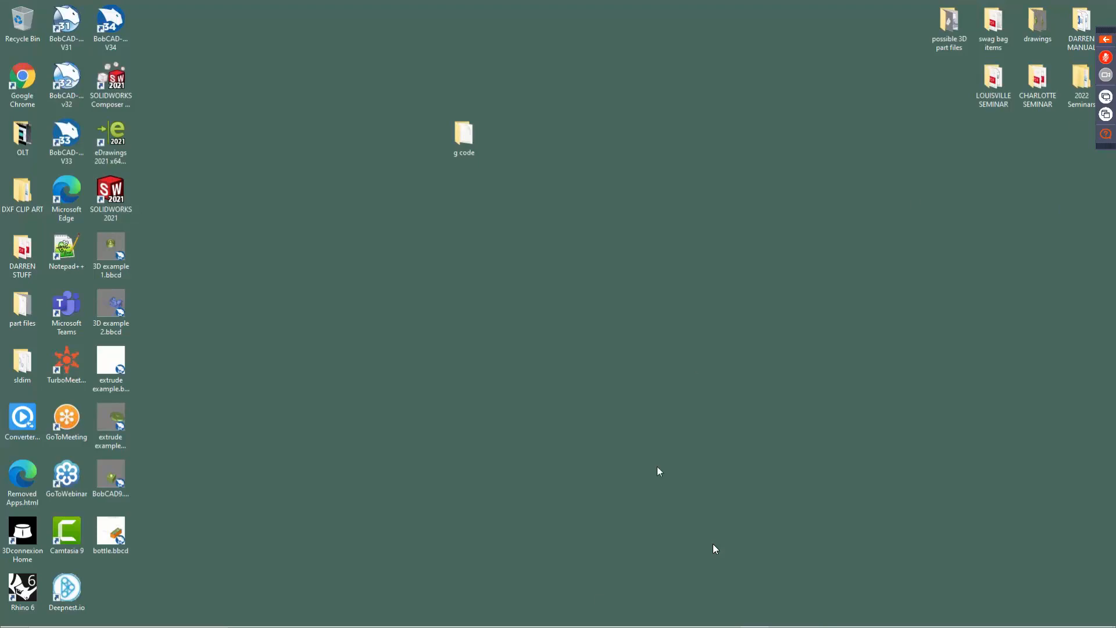
mouse_move(725, 616)
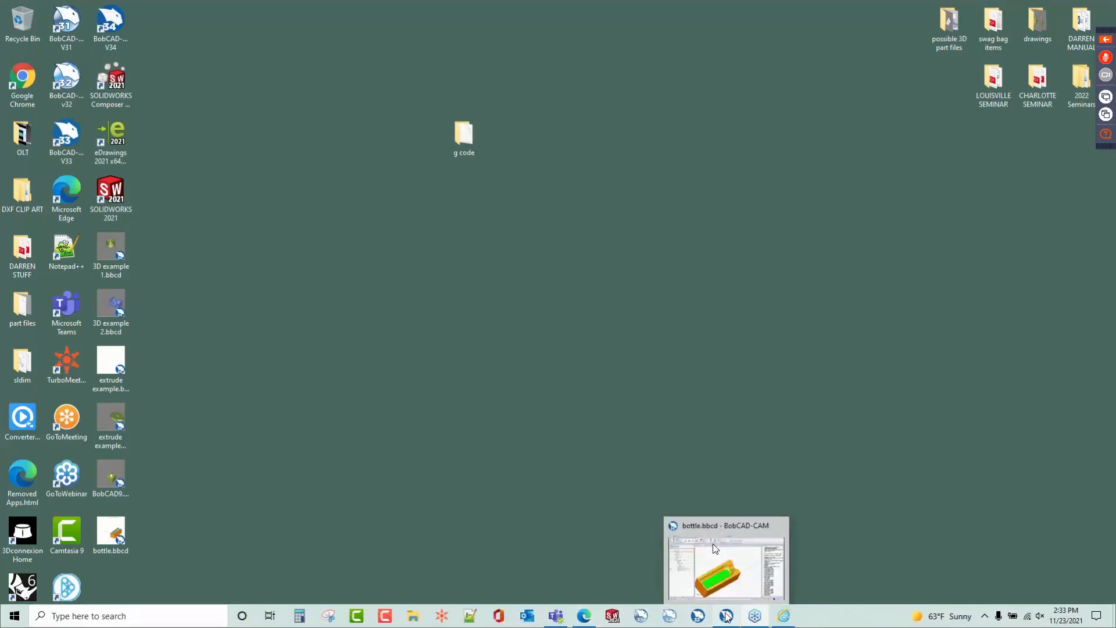
left_click(715, 549)
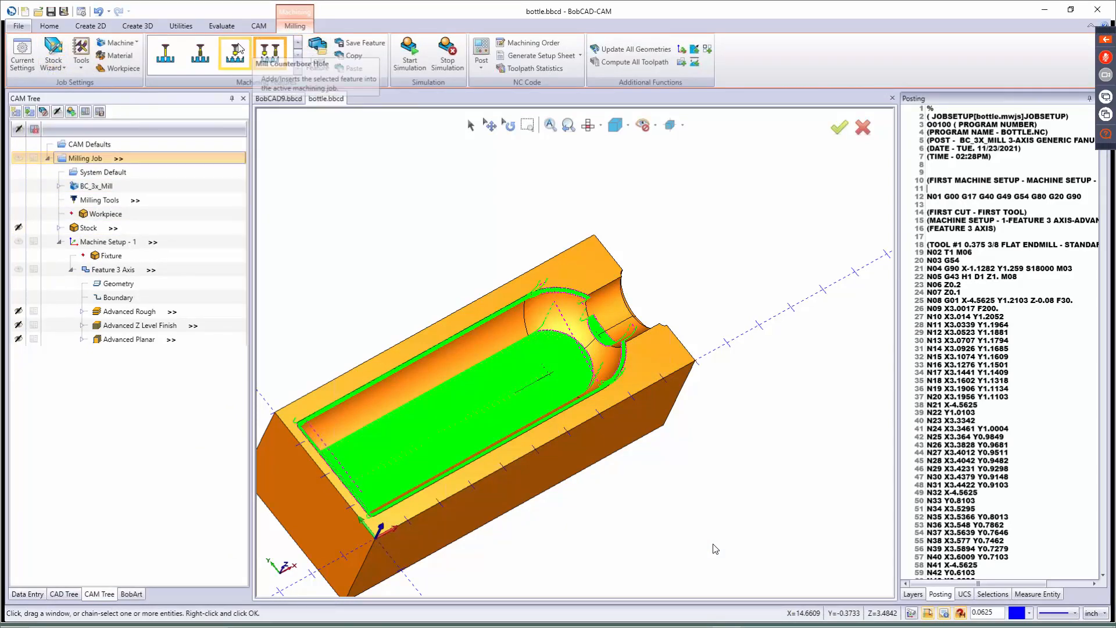
left_click(56, 66)
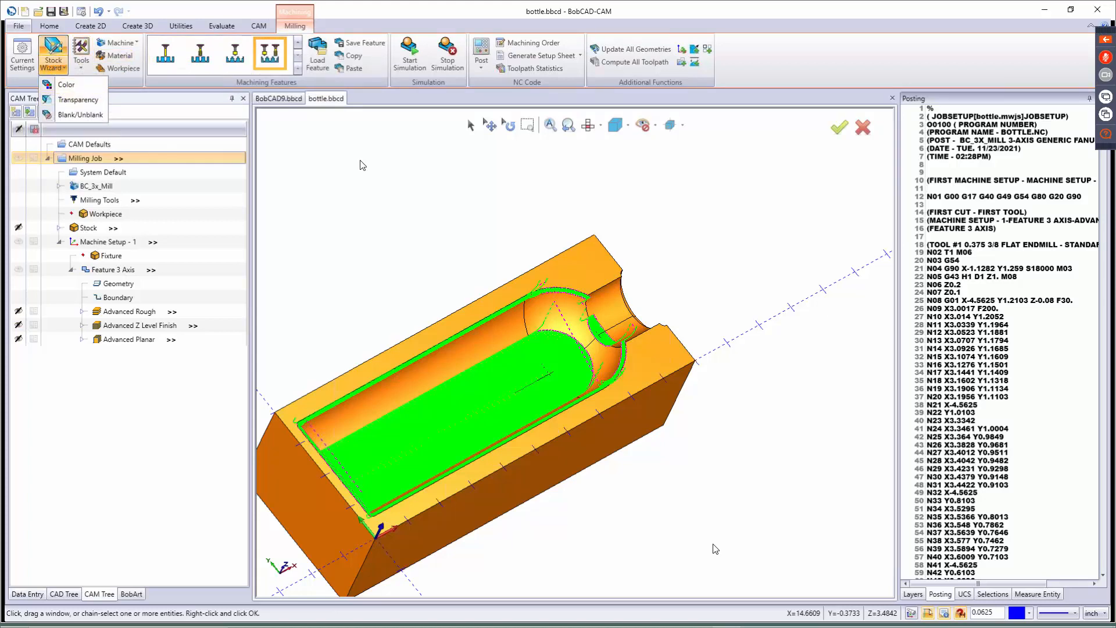
left_click(57, 68)
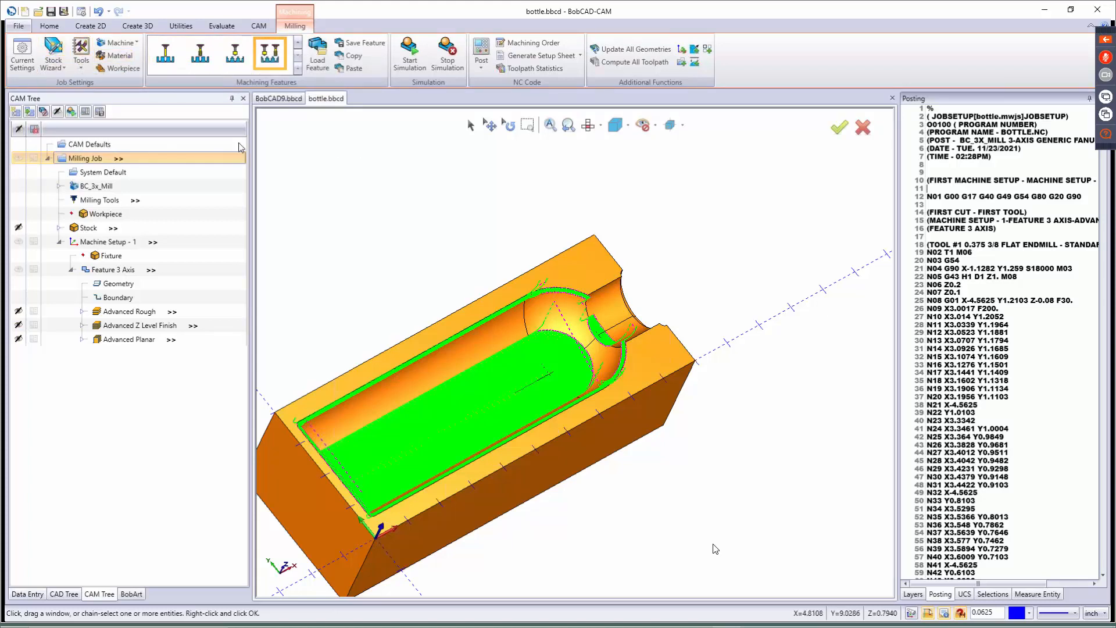
Step: Change the stock material to Polycarbonate from the Plastic material group
left_click(60, 229)
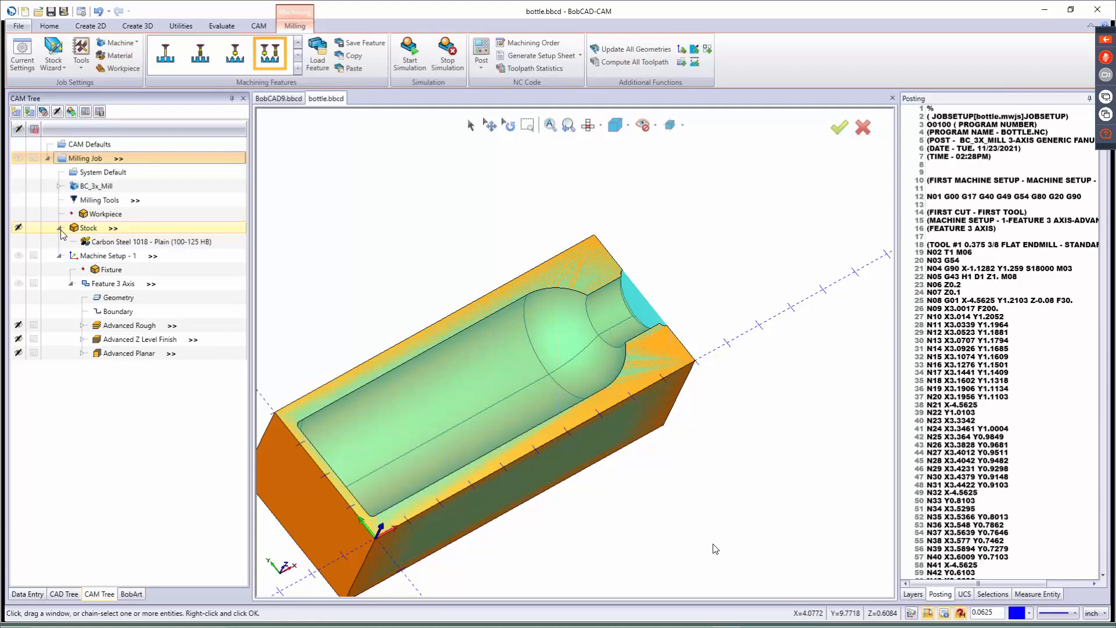
left_click(111, 243)
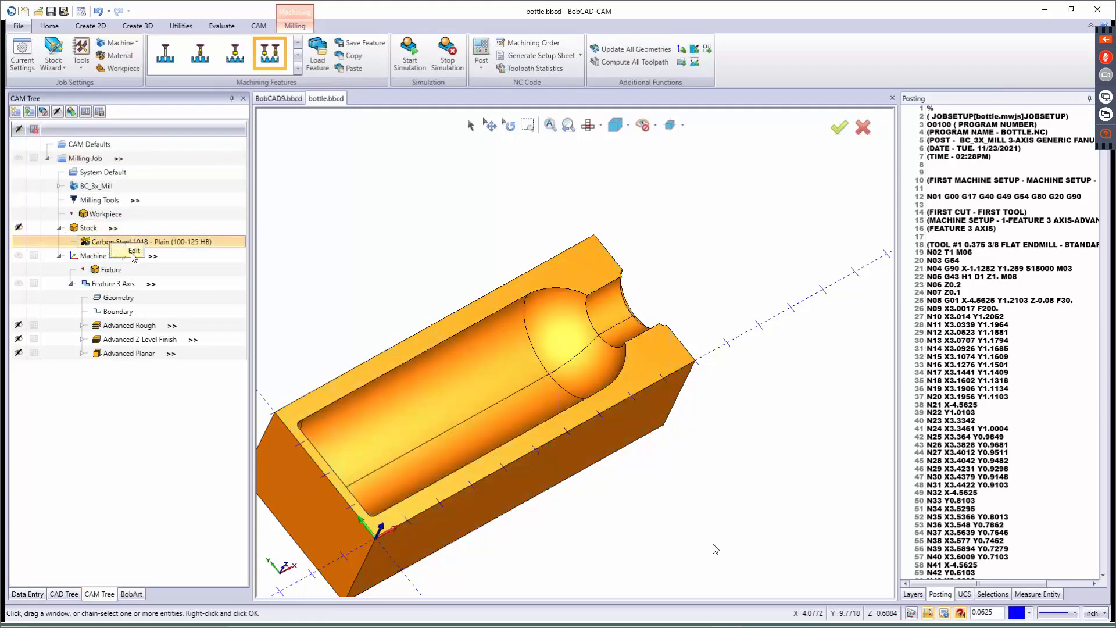
left_click(133, 252)
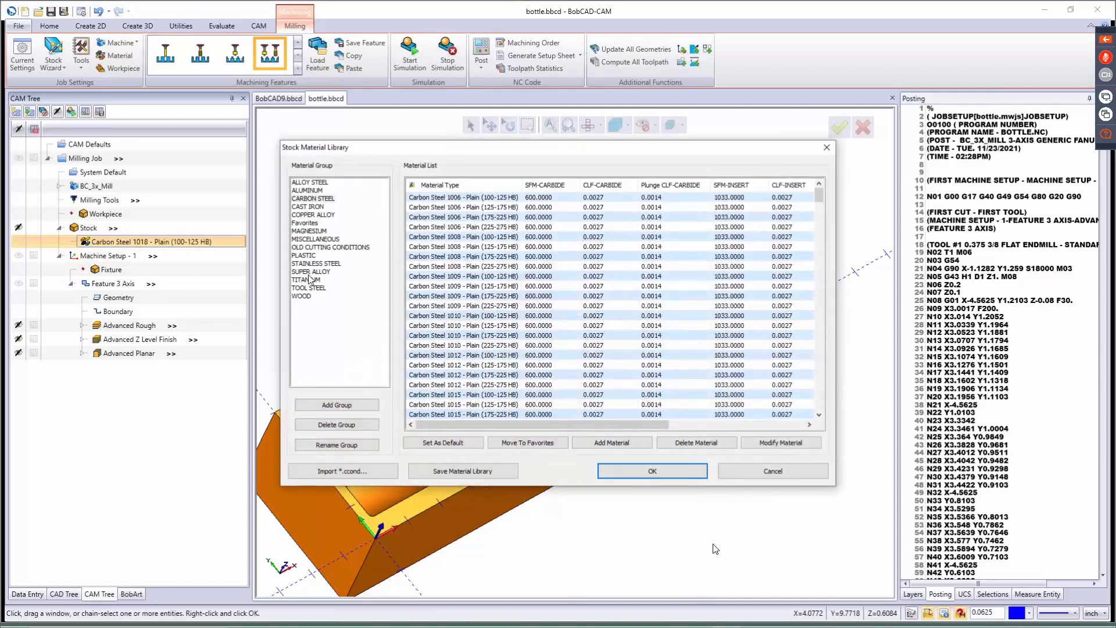
left_click(307, 255)
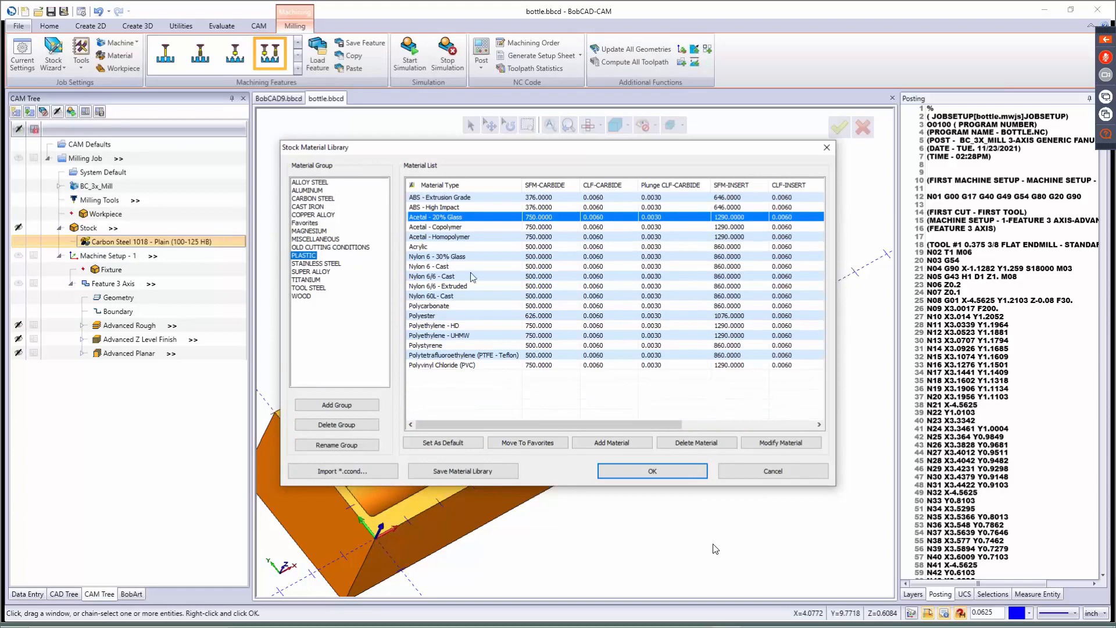
left_click(440, 306)
left_click(652, 470)
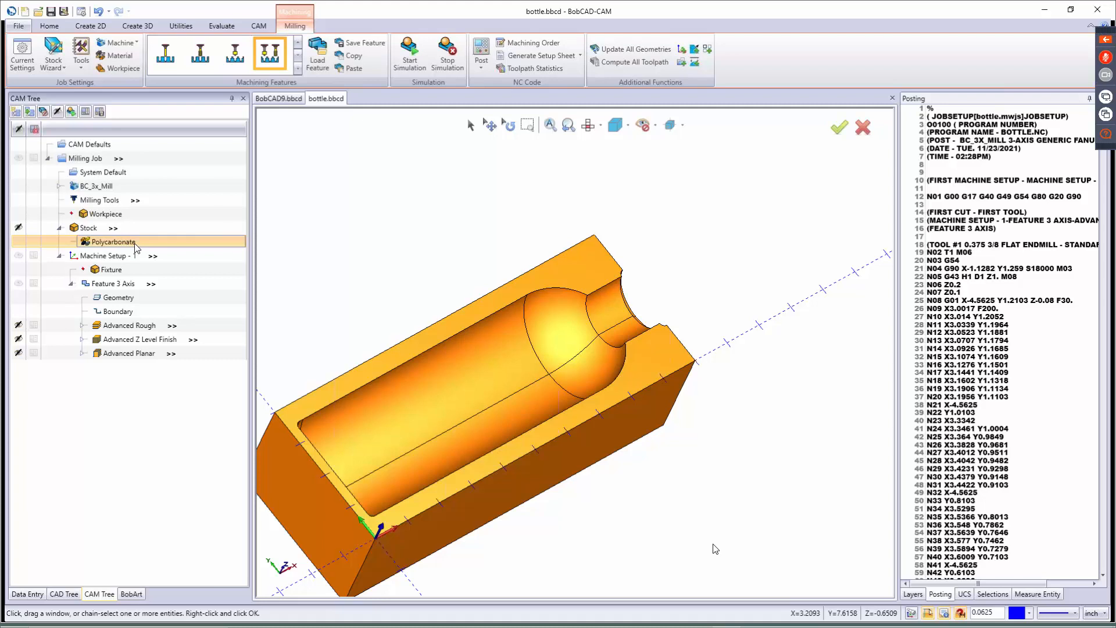
Step: Set the stock material to Wrought Alum 6101-H111 (120 HB) from the Aluminum group and select it under the expanded stock
right_click(53, 49)
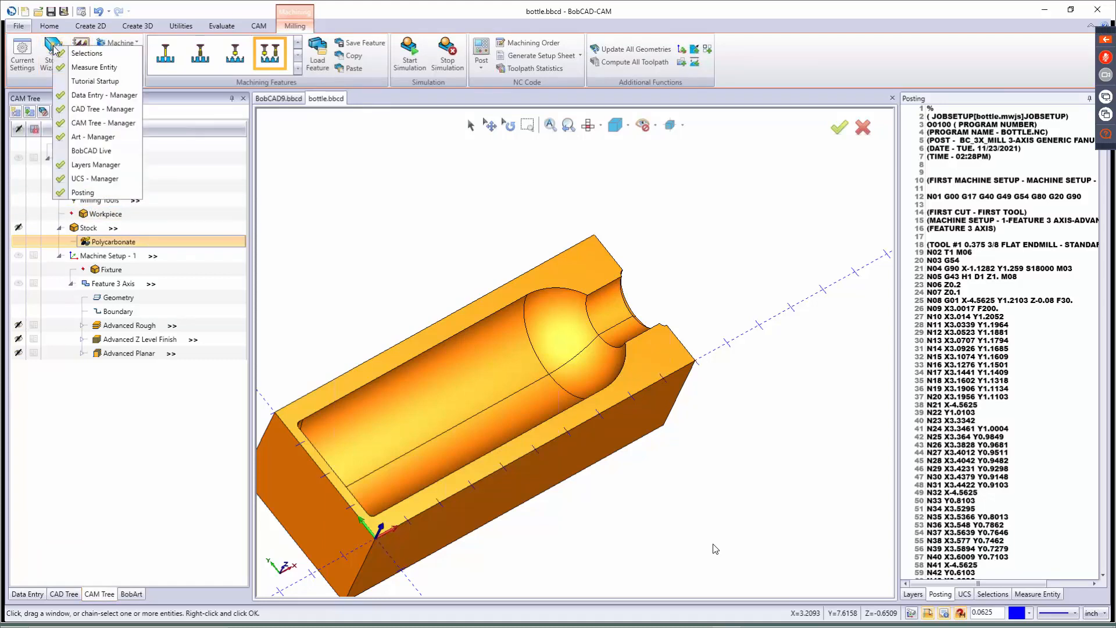
left_click(52, 67)
left_click(52, 67)
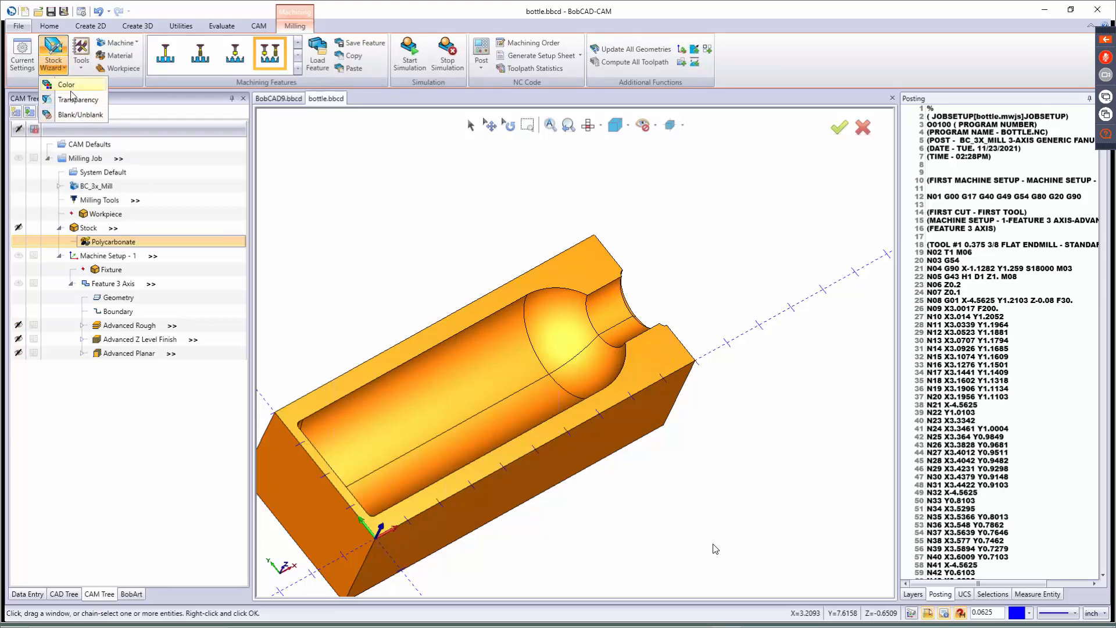
left_click(116, 56)
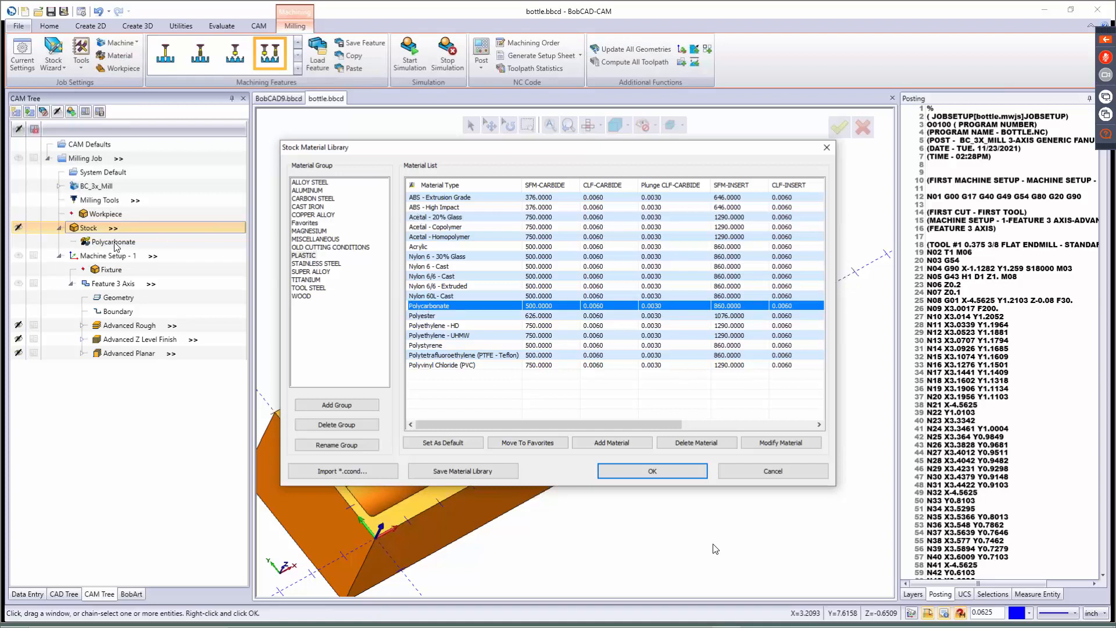
left_click(308, 190)
scroll(485, 279, "down", 20)
scroll(473, 337, "down", 5)
scroll(473, 314, "down", 5)
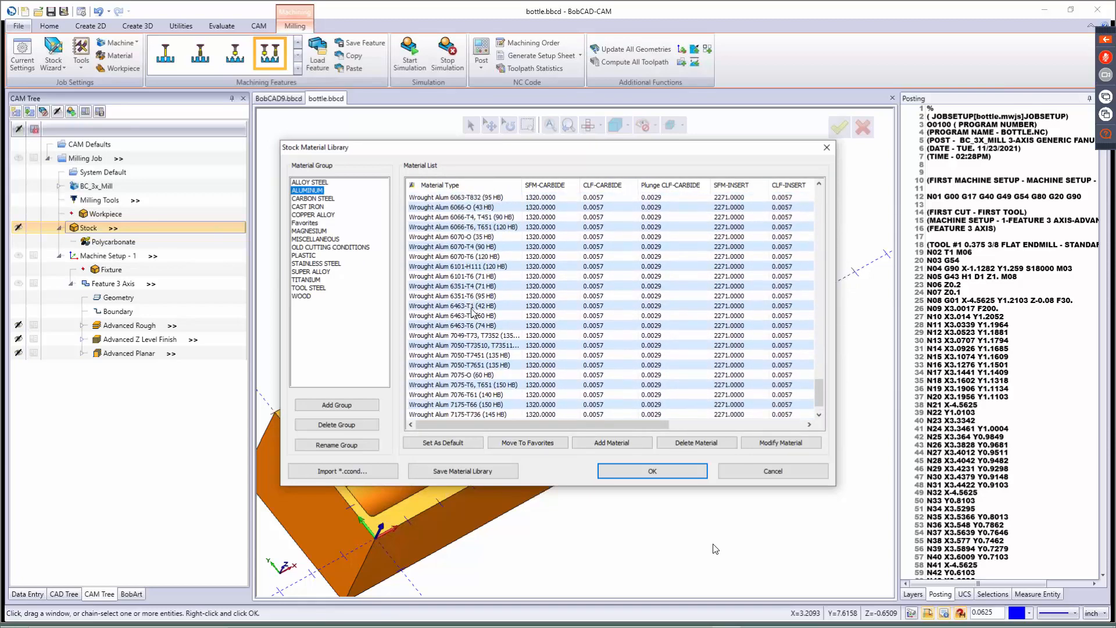
left_click(461, 267)
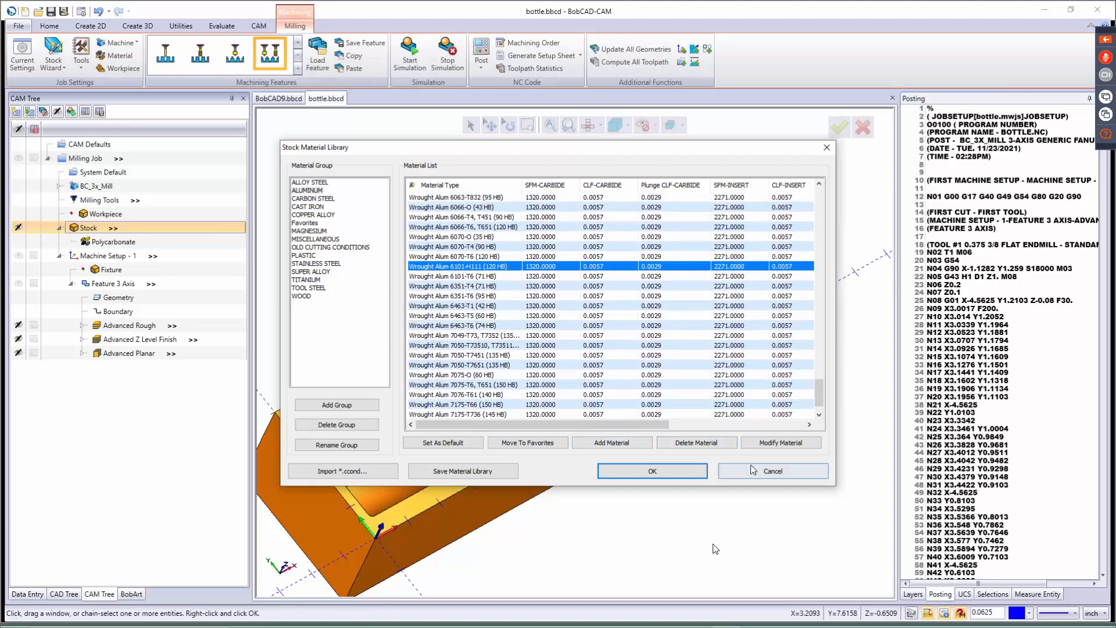
left_click(652, 471)
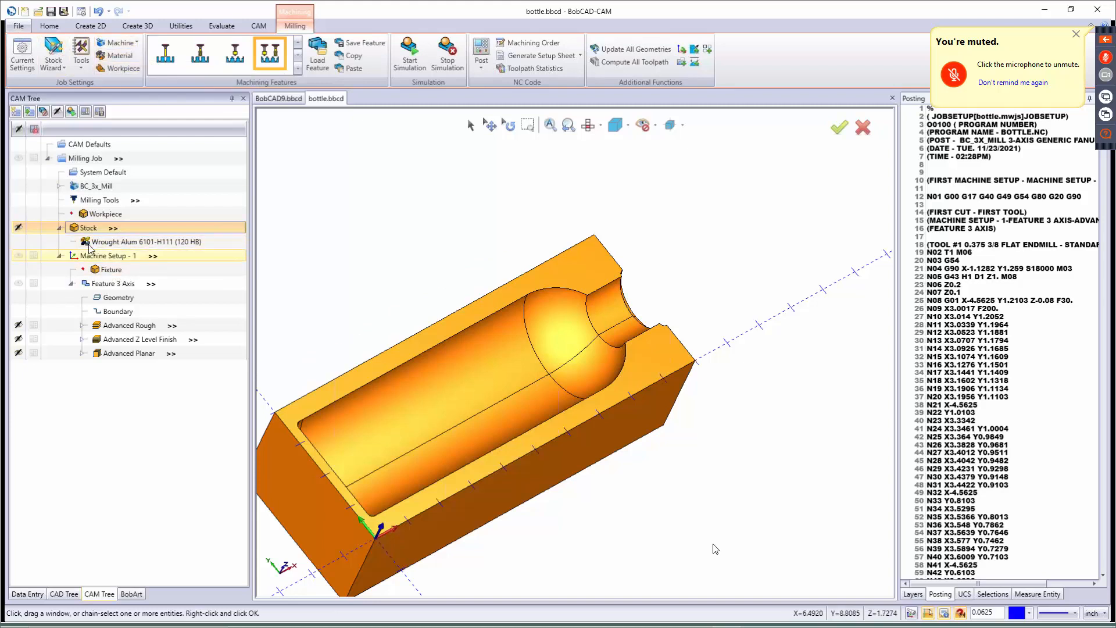
left_click(60, 228)
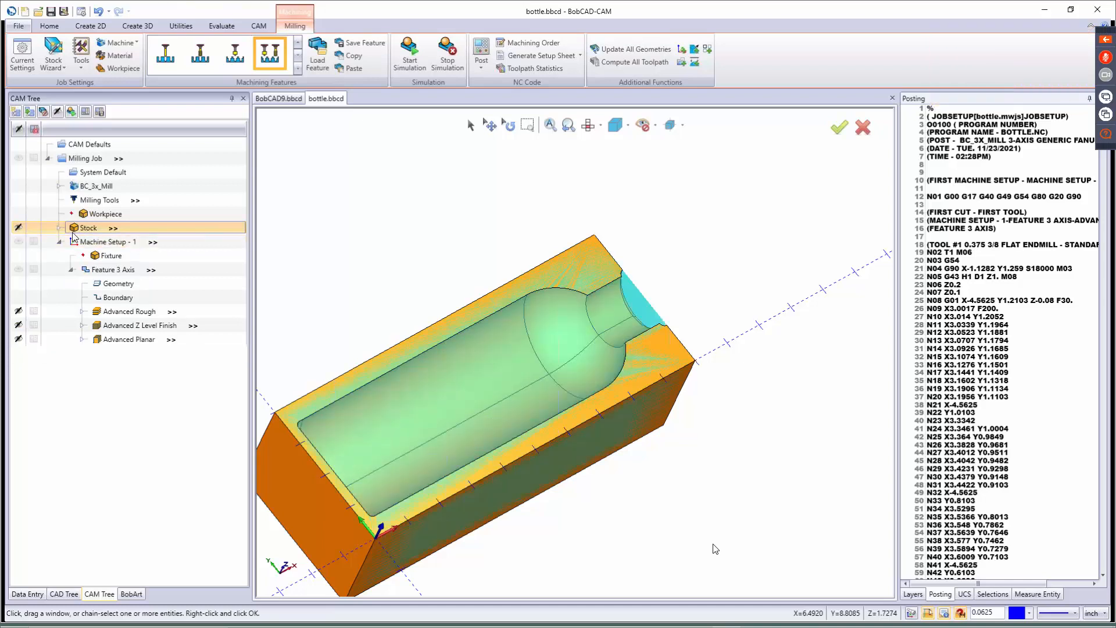
left_click(60, 227)
left_click(108, 242)
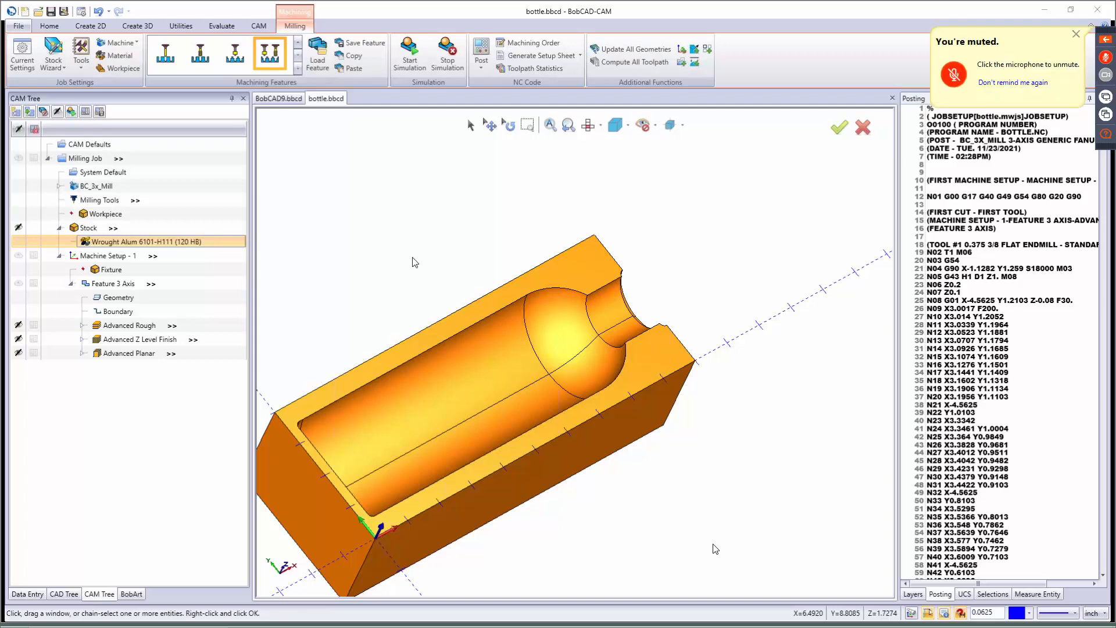
Step: Start a new document and create a 2 by 2 inch square-cornered rectangle centred on the origin
key("ctrl+n")
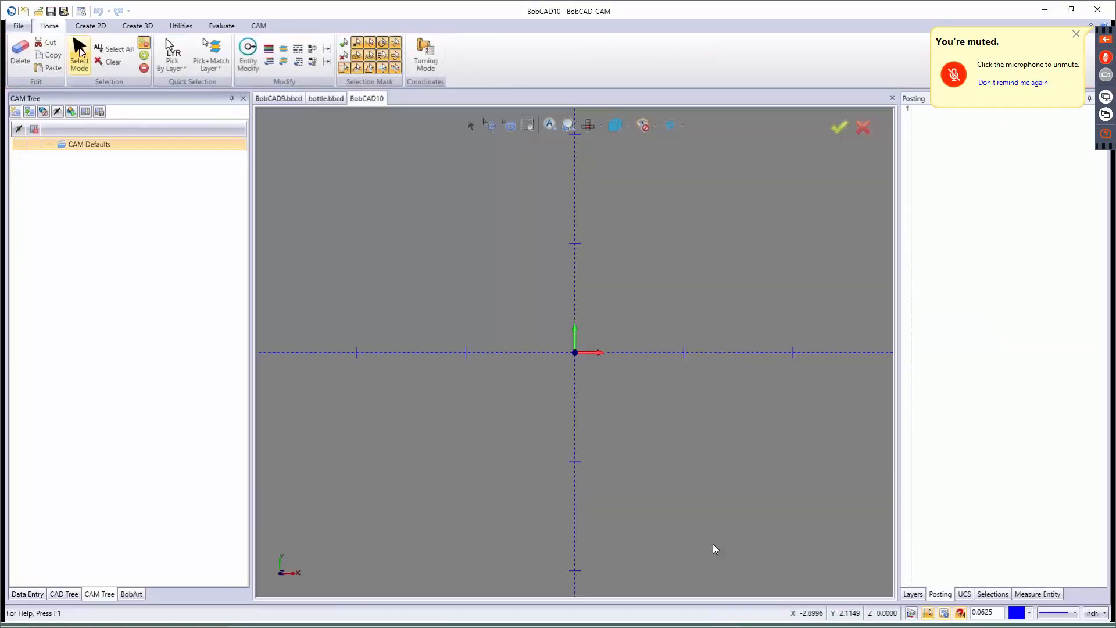
left_click(91, 25)
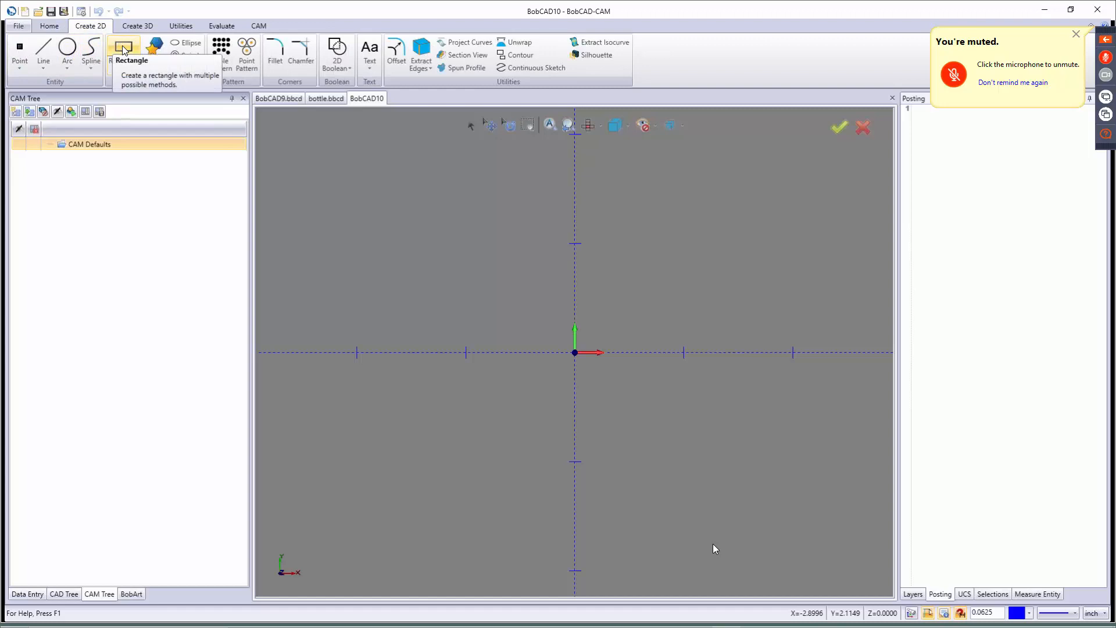
left_click(124, 49)
left_click(67, 417)
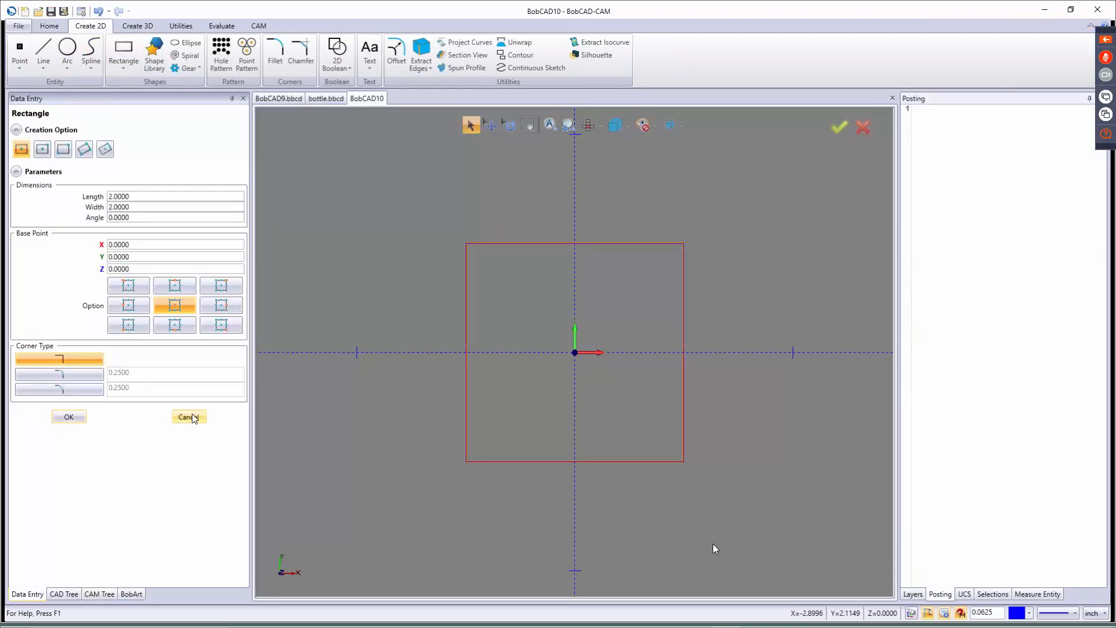
Step: Offset the square outward once by 0.25 inch with sharp corners
left_click(398, 51)
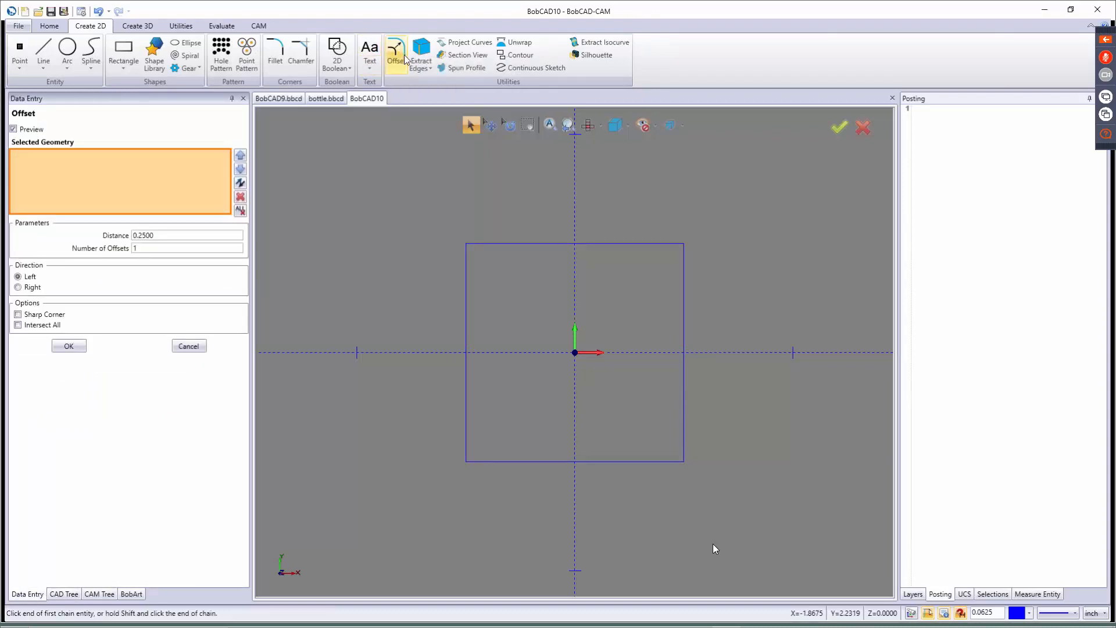
left_click(482, 245)
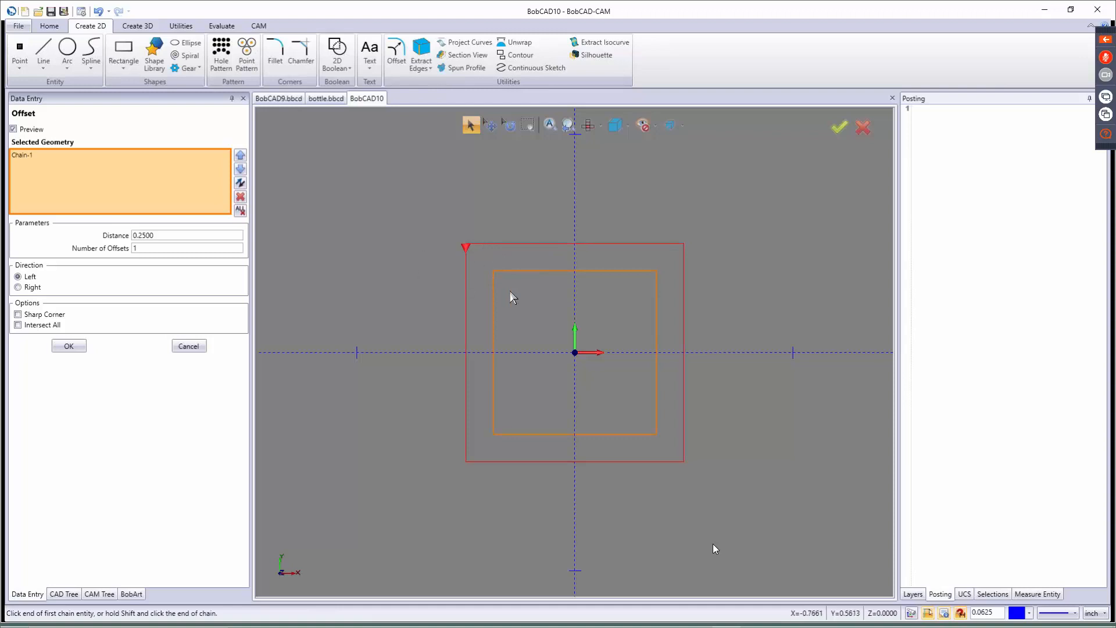
double_click(163, 235)
left_click(18, 287)
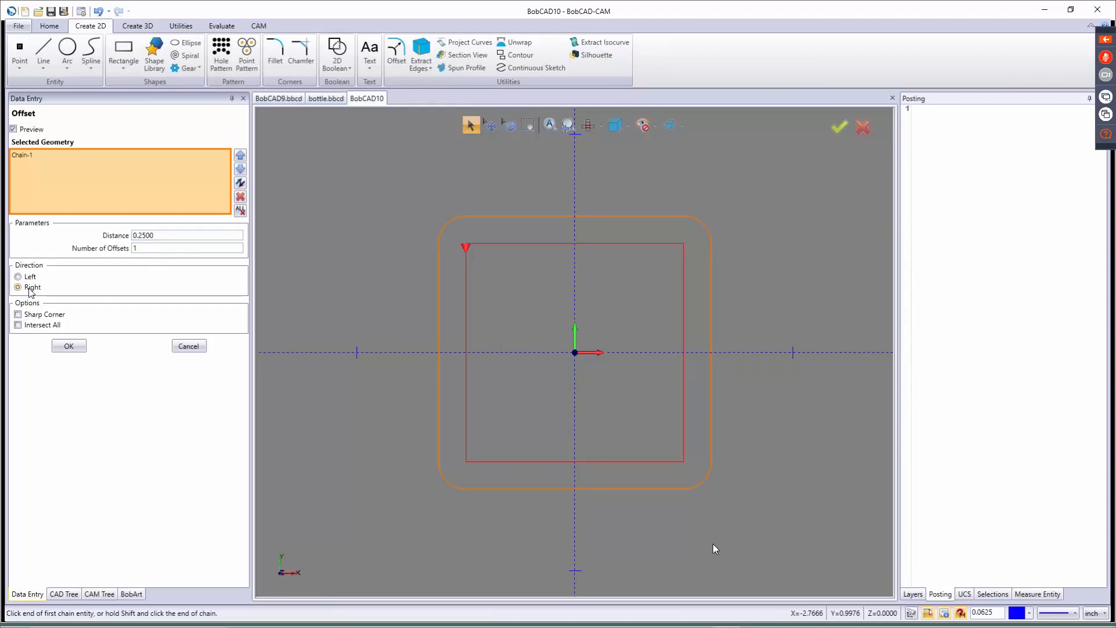
left_click(28, 315)
left_click(69, 347)
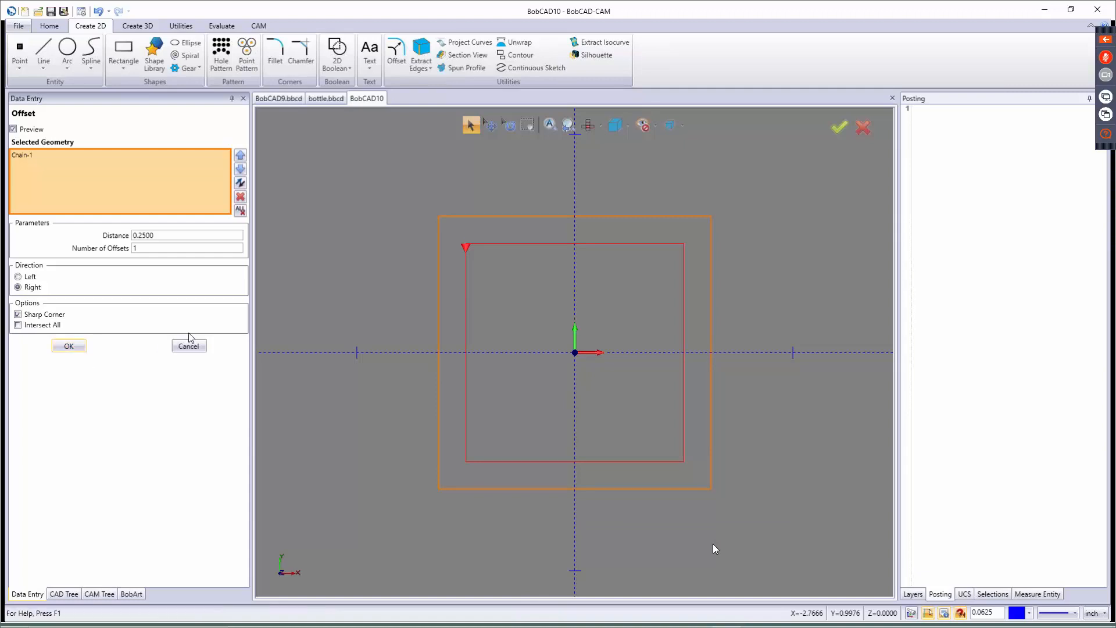
Step: Offset the original square inward at 0.25 inch spacing with sharp corners, setting the number of offsets to 8
left_click_drag(165, 235, 110, 246)
key("Tab")
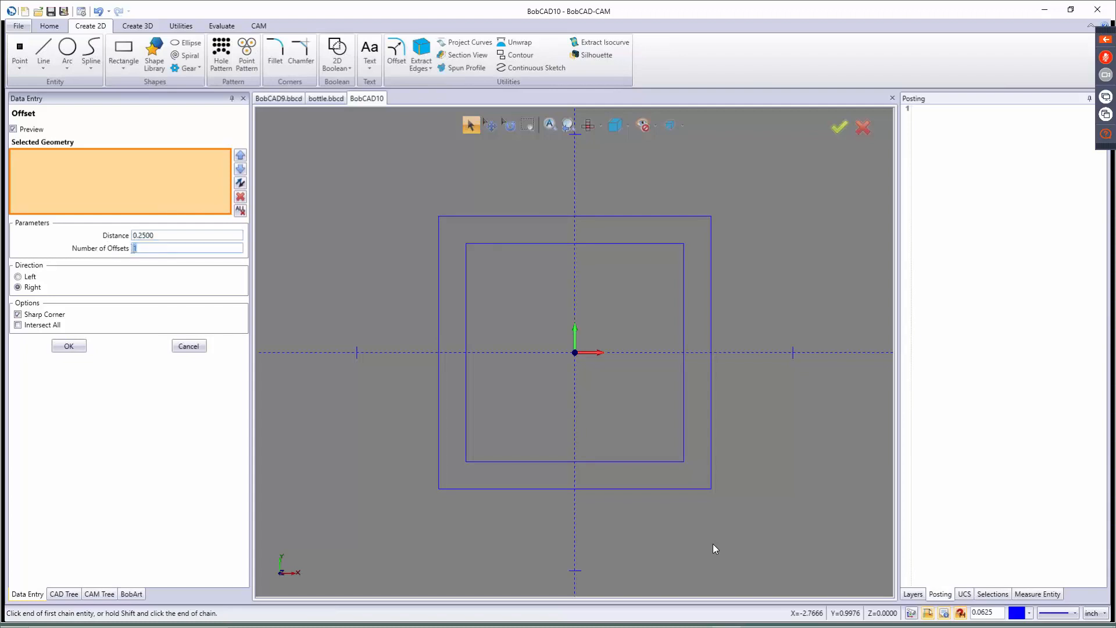
type("6")
left_click(480, 244)
scroll(480, 290, "down", 4)
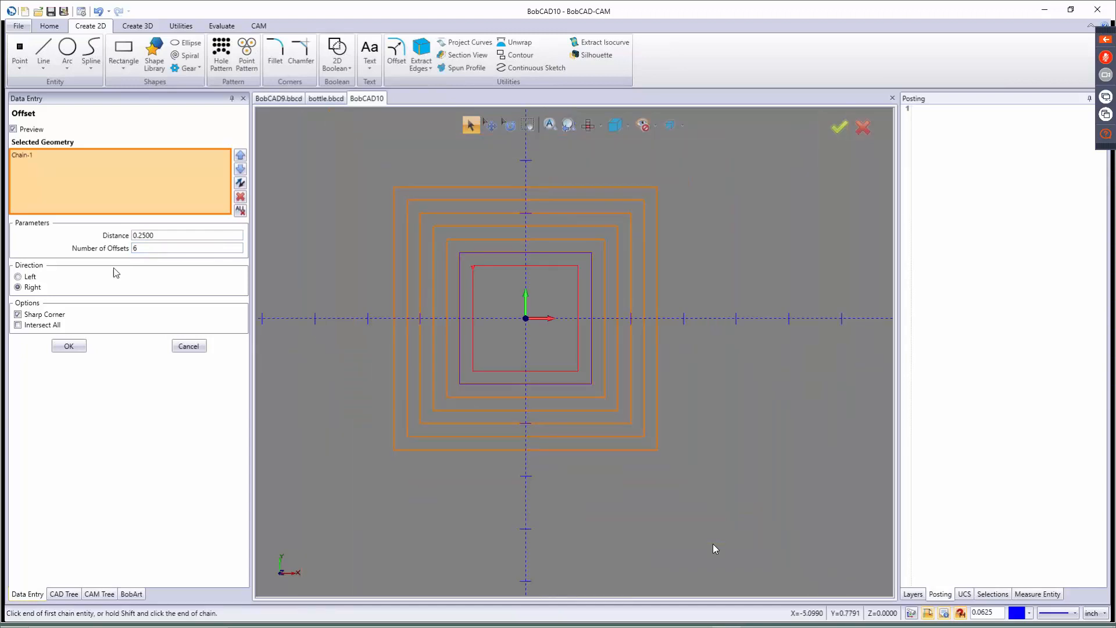
left_click(18, 276)
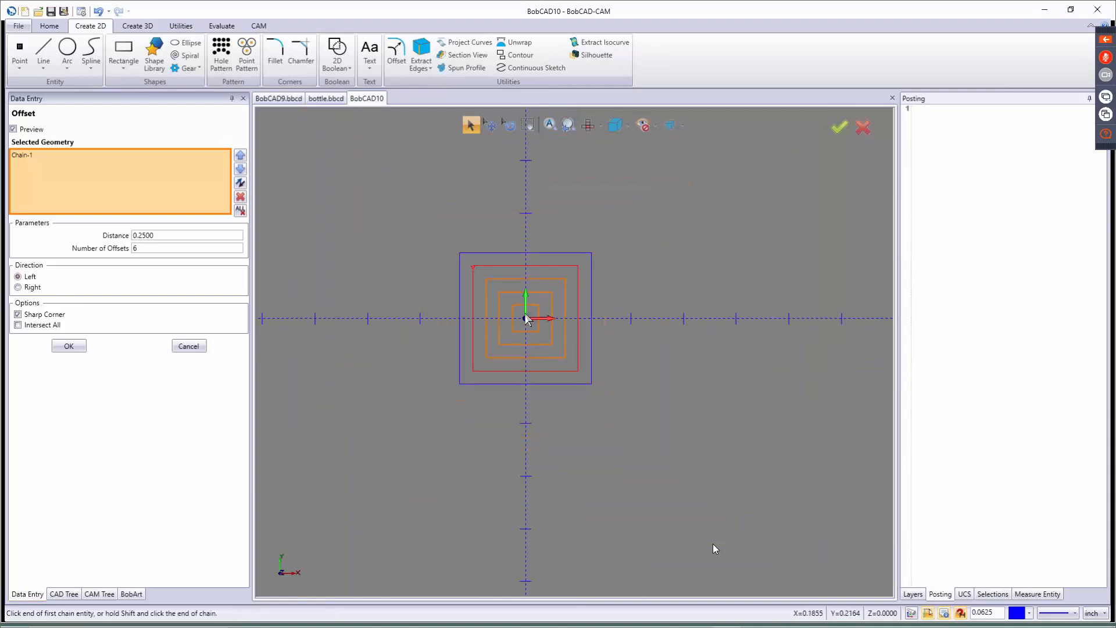
scroll(529, 327, "up", 4)
left_click_drag(162, 249, 109, 252)
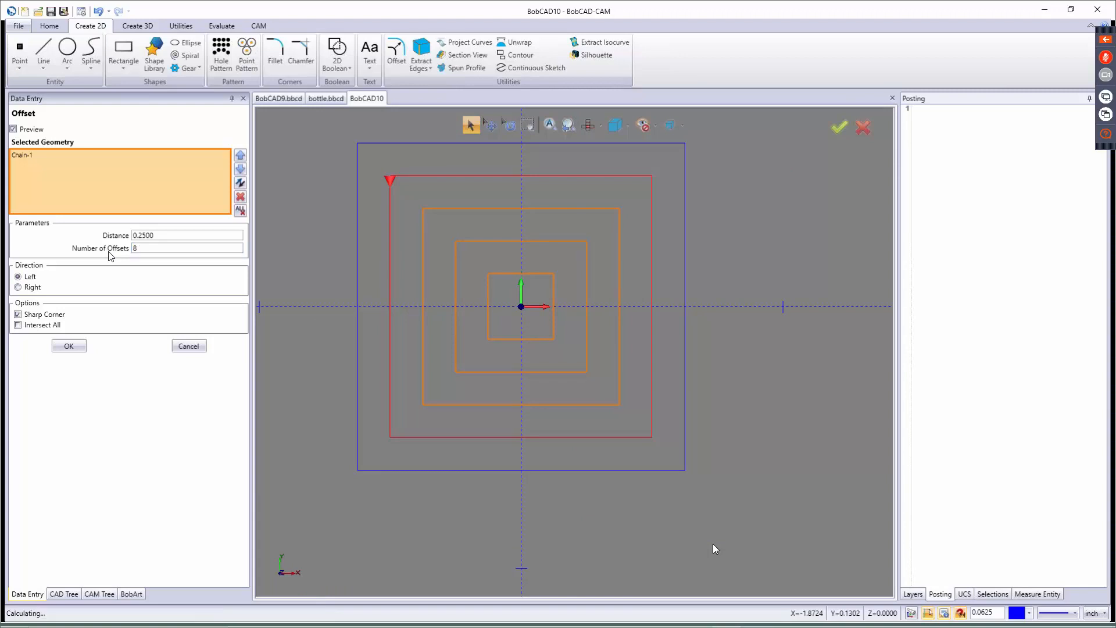
left_click(69, 346)
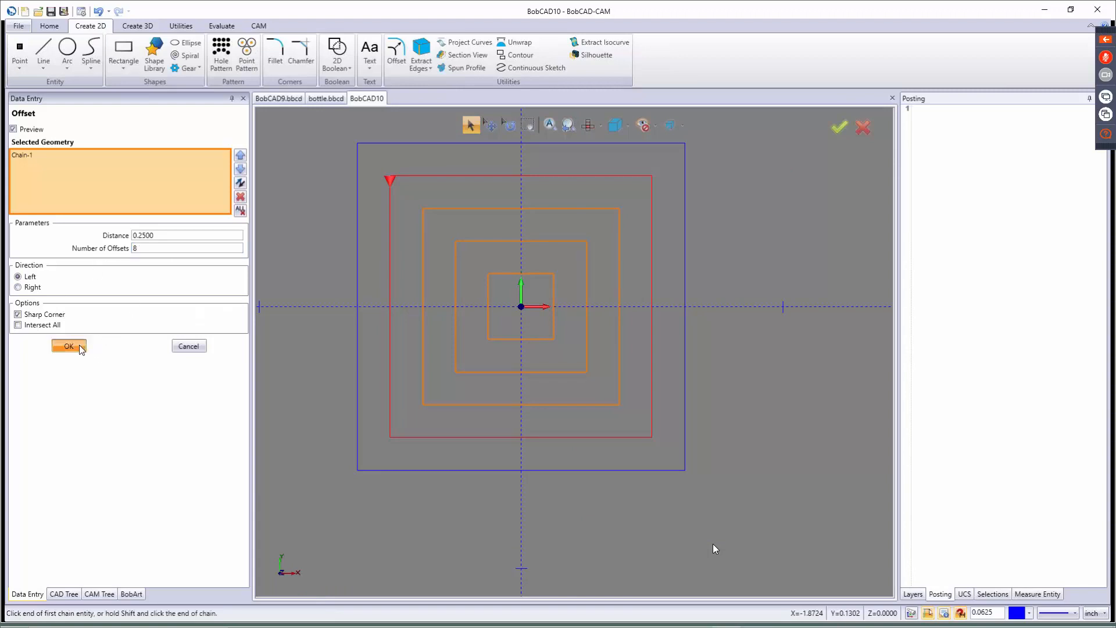